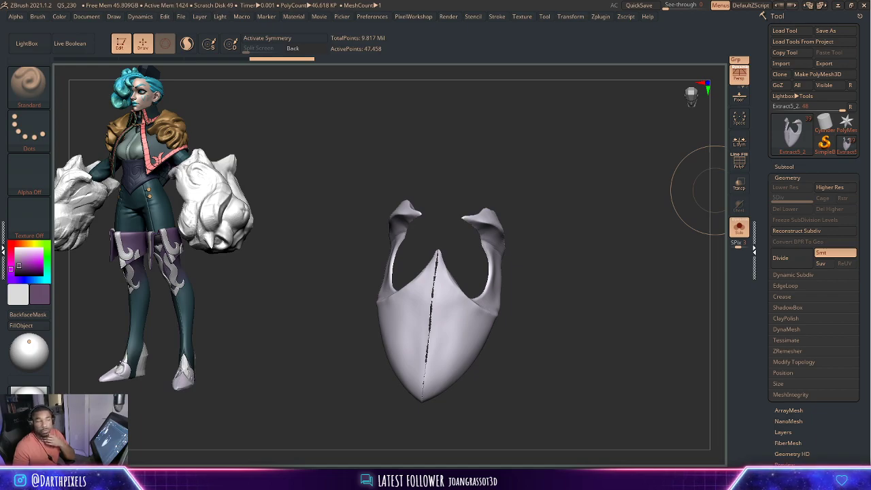
- Show the PureRef reference board and pan to the Step 3 and Step 4 images
key(alt+Tab)
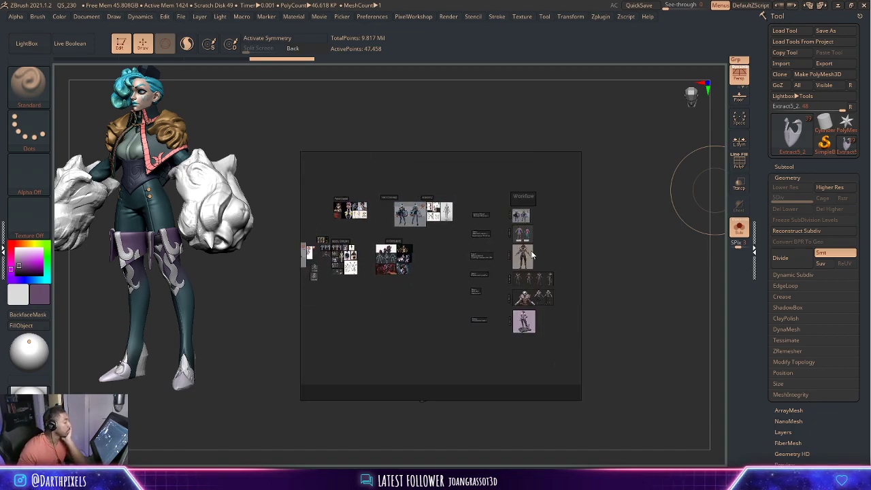
scroll(533, 254, up, 5)
middle_drag(430, 286, 436, 189)
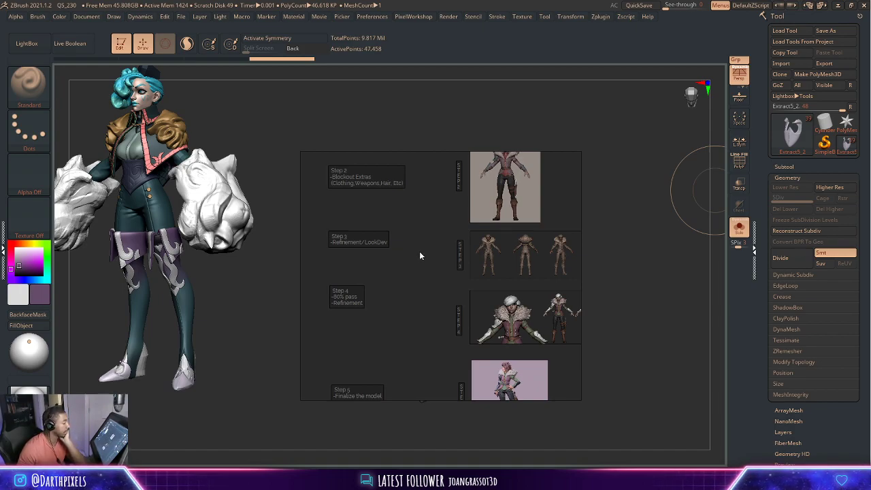
middle_drag(420, 251, 349, 222)
scroll(446, 254, up, 2)
scroll(414, 256, down, 1)
scroll(441, 279, up, 1)
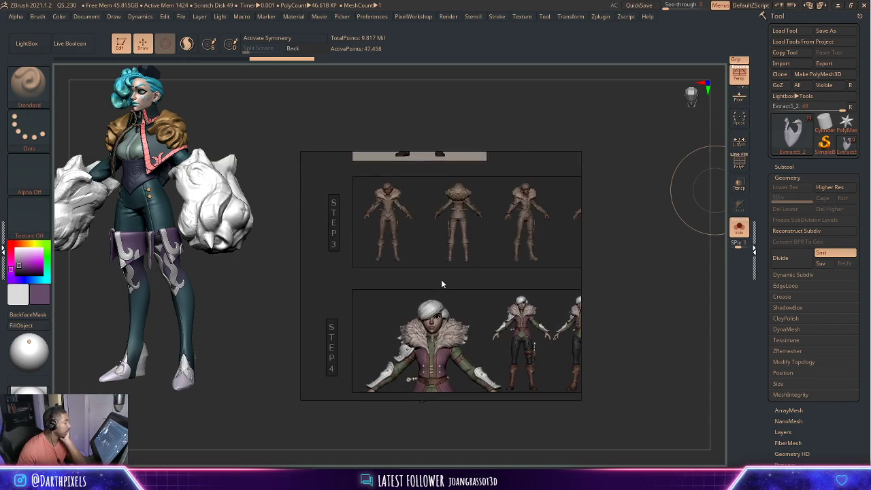
middle_drag(441, 284, 442, 286)
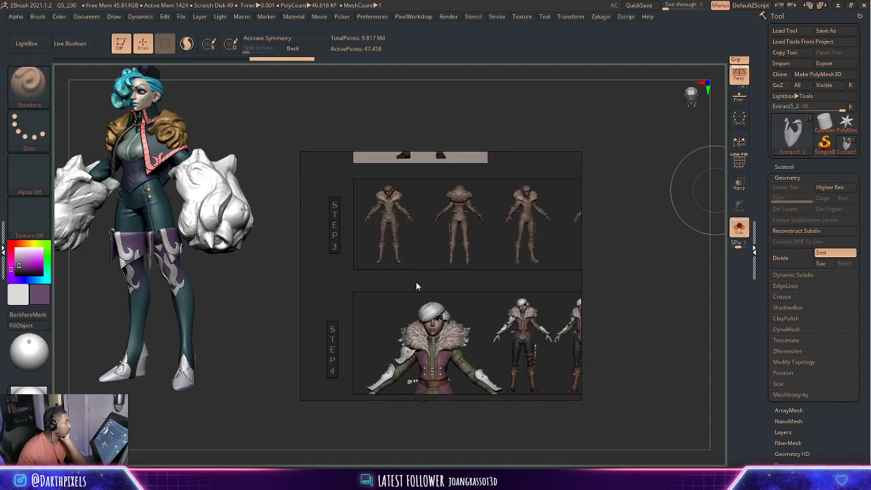
middle_drag(413, 282, 515, 271)
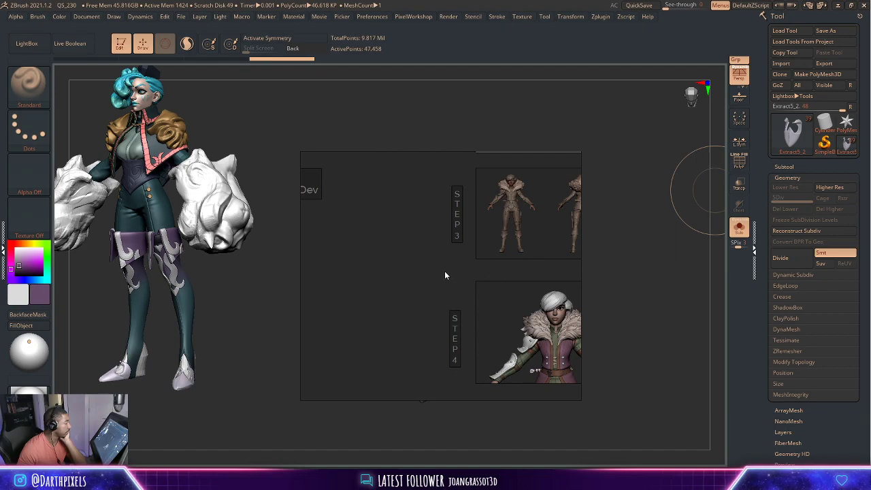
middle_drag(445, 271, 381, 303)
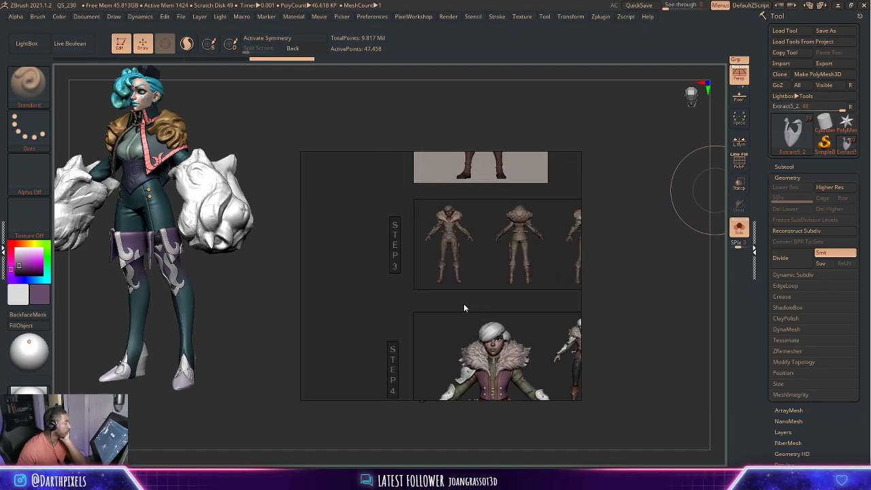
- Centre the Step 4 and Step 5 notes and zoom in on the Step 4 character render
mouse_move(463, 309)
middle_down()
mouse_move(452, 227)
mouse_move(466, 243)
middle_up()
scroll(466, 242, down, 1)
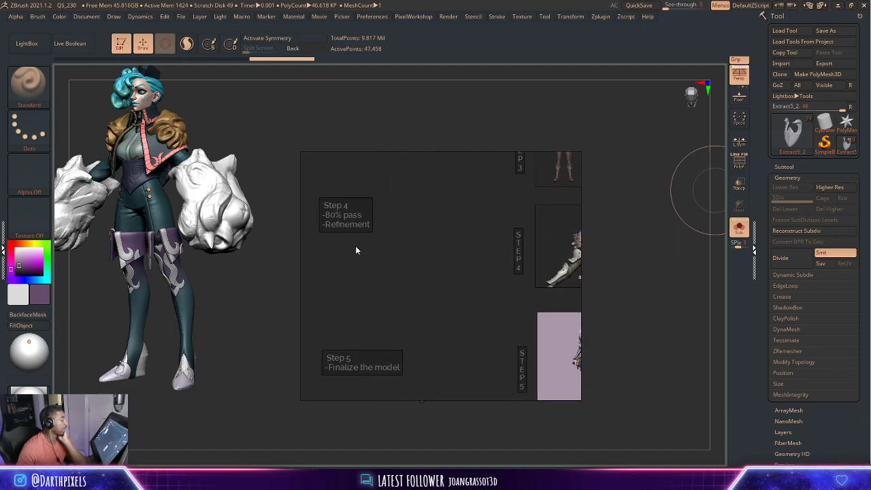
mouse_move(356, 250)
middle_down()
mouse_move(430, 268)
mouse_move(368, 267)
middle_up()
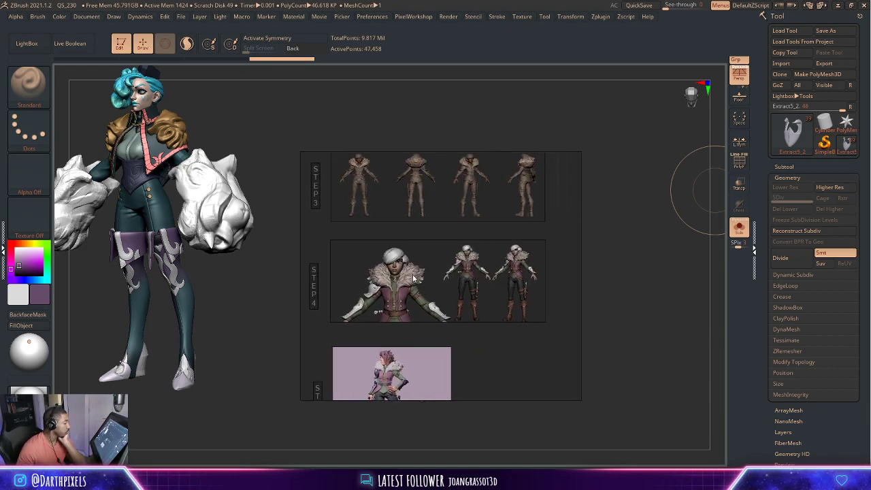
scroll(413, 277, up, 2)
scroll(463, 303, up, 2)
scroll(462, 299, up, 2)
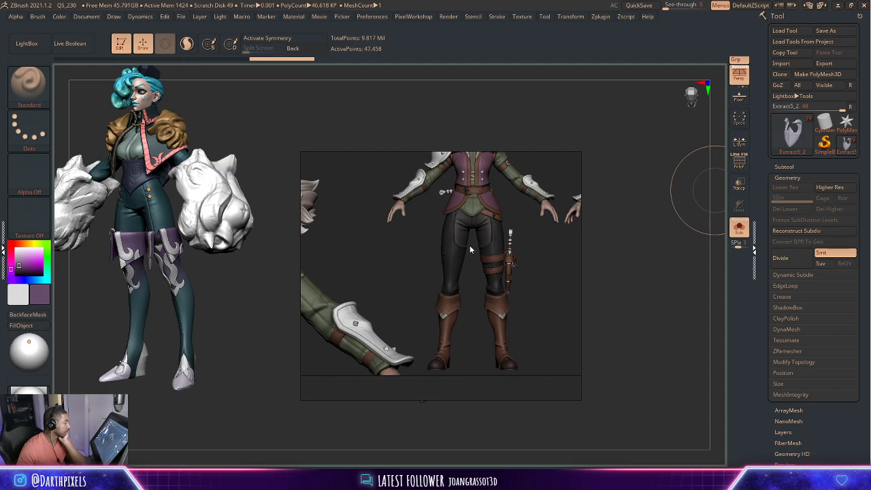
middle_drag(470, 250, 448, 313)
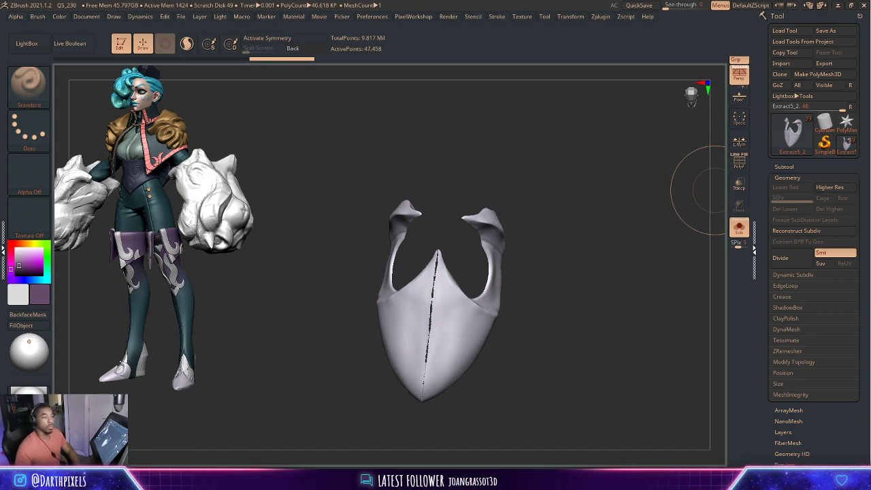
- Orbit the extracted mask-shaped armor piece from a top-down angle round to a frontal view
drag(708, 176, 544, 181)
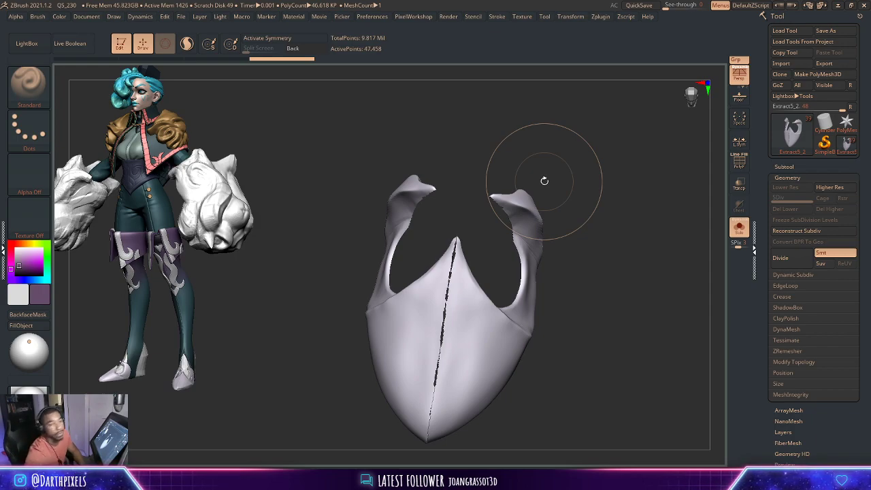
mouse_move(544, 180)
mouse_down()
mouse_move(567, 218)
mouse_move(590, 216)
mouse_move(576, 202)
mouse_move(584, 247)
mouse_move(570, 245)
mouse_move(576, 276)
mouse_move(582, 255)
mouse_move(570, 241)
mouse_up()
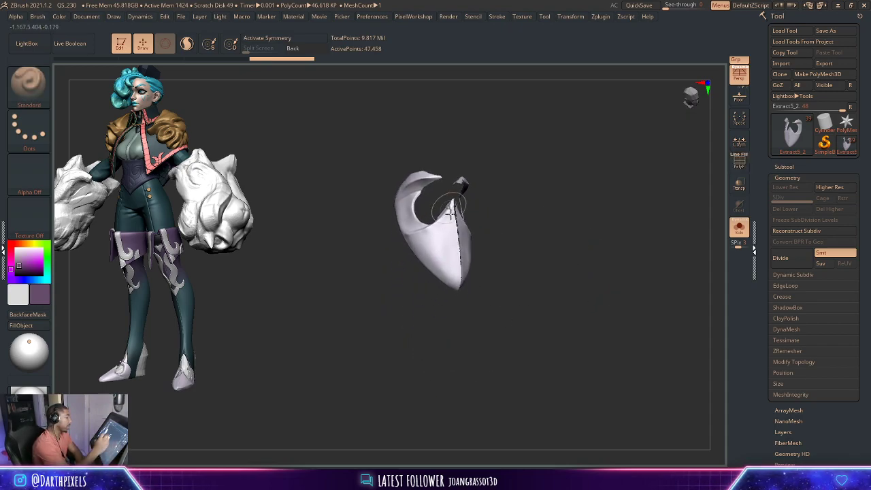
drag(505, 231, 485, 276)
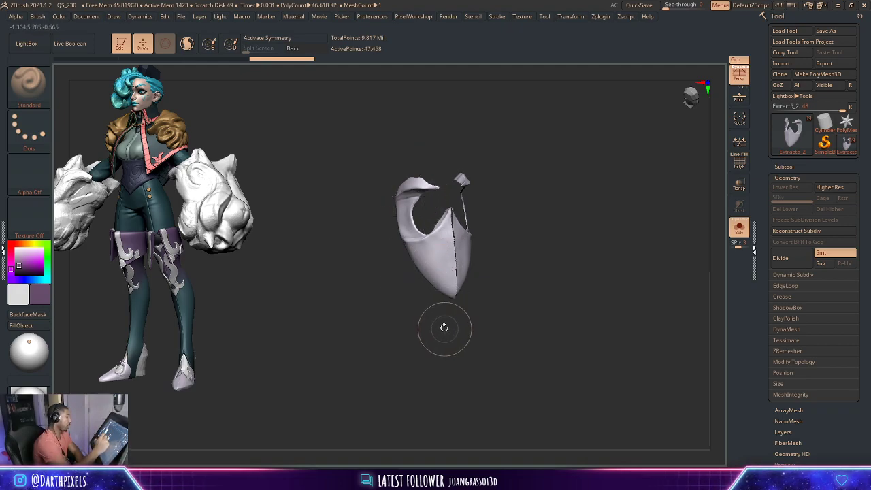
mouse_move(480, 249)
mouse_down()
mouse_move(530, 245)
mouse_move(540, 268)
mouse_move(517, 214)
mouse_up()
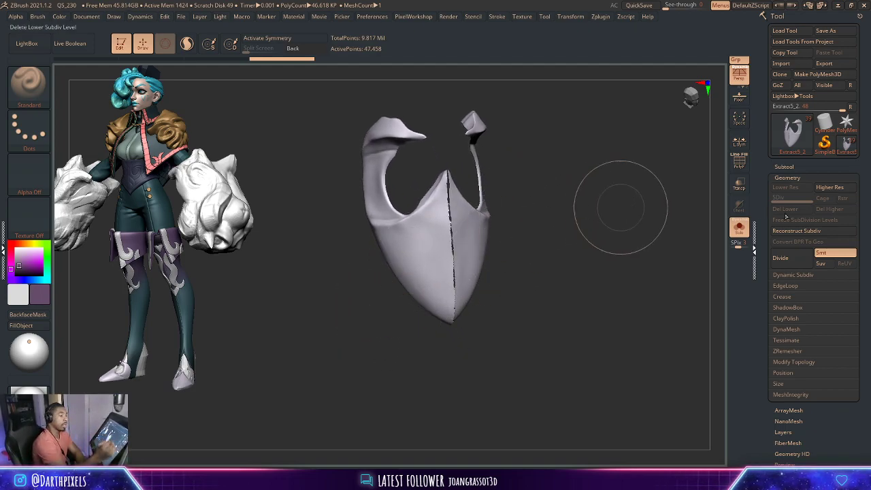
- Select the Extract5_2 armor piece and orbit it to a new angle
click(844, 155)
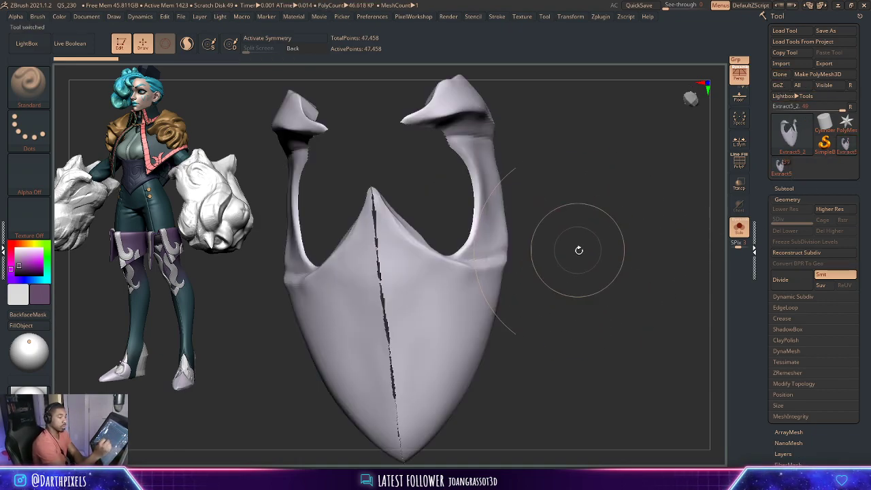
drag(579, 265, 446, 291)
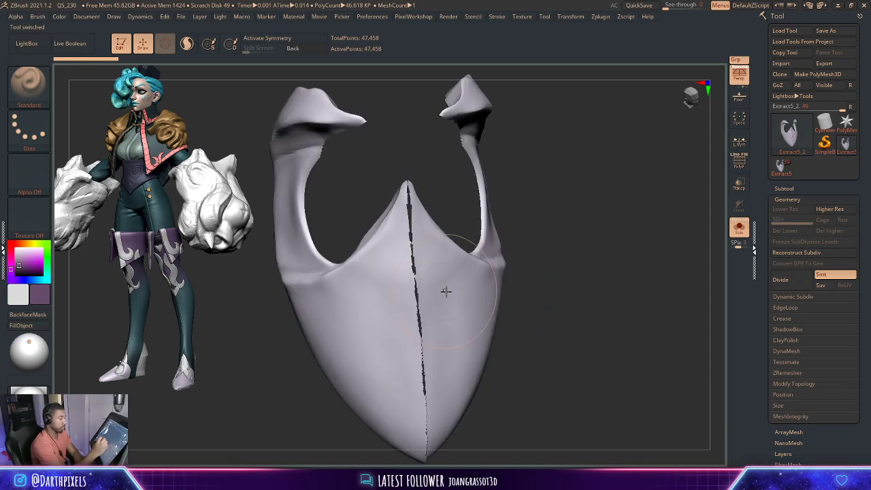
mouse_move(538, 276)
mouse_down()
mouse_move(592, 250)
mouse_move(671, 249)
mouse_up()
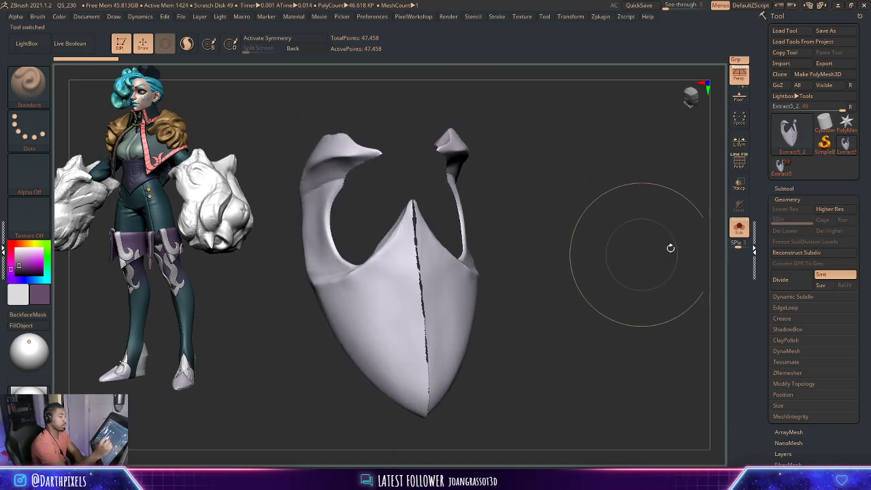
- Append a ZSphere subtool and turn off Solo so the armor piece stays visible
click(784, 188)
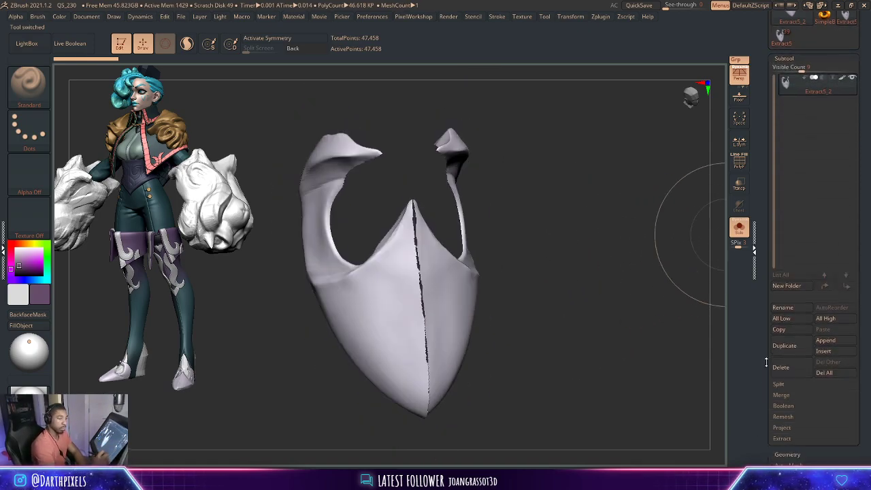
click(840, 333)
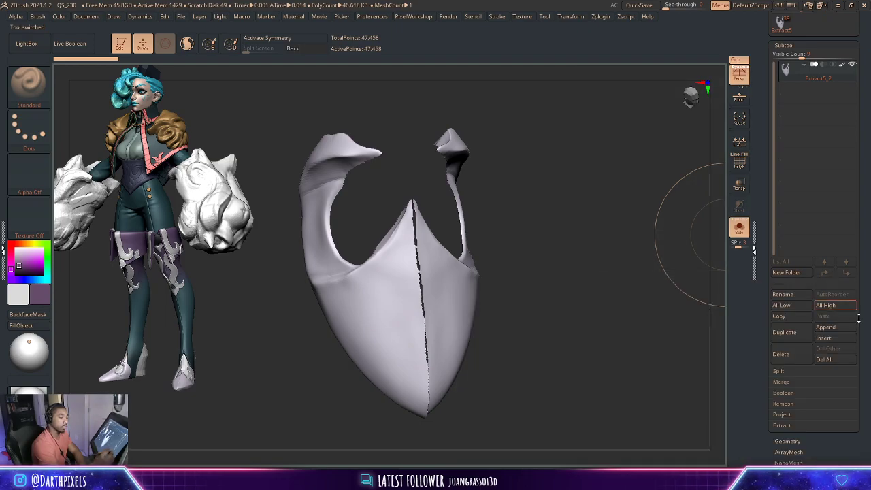
click(825, 328)
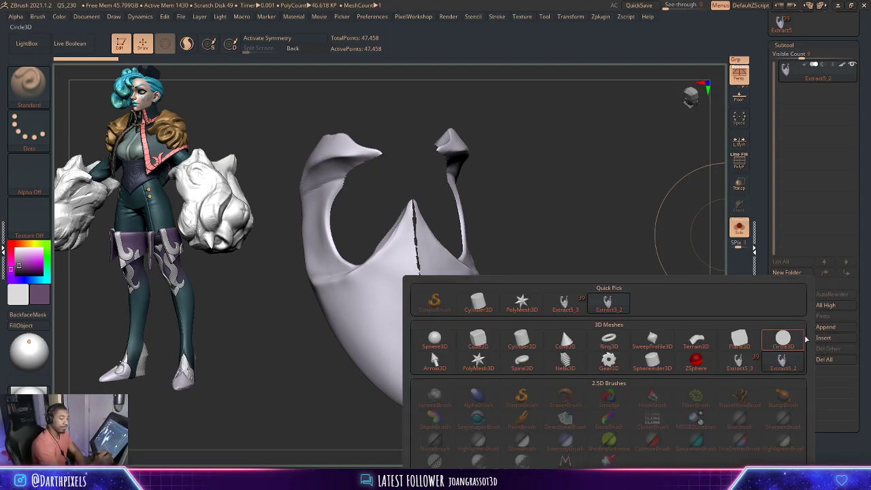
click(695, 359)
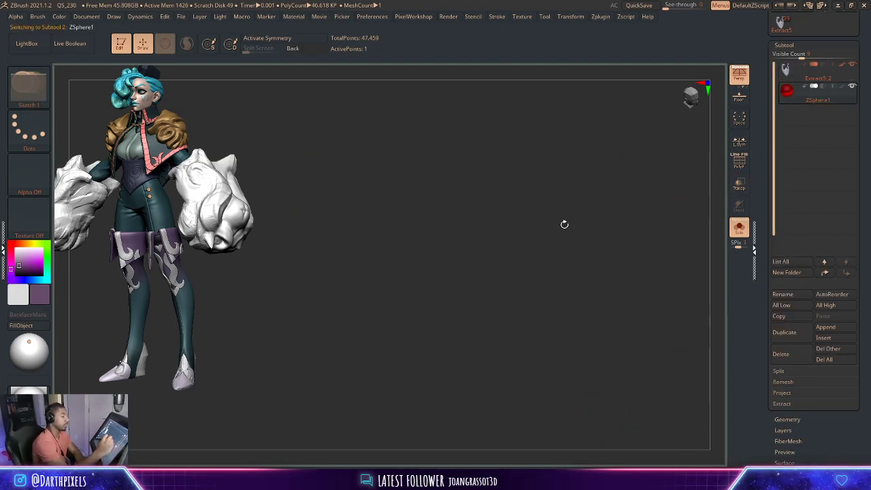
click(739, 228)
mouse_move(595, 304)
mouse_down()
mouse_move(631, 202)
mouse_move(589, 282)
mouse_up()
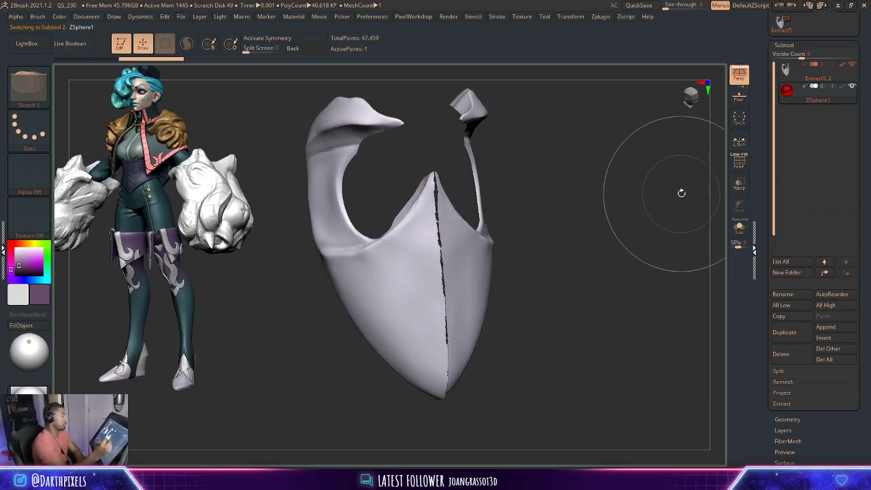
click(786, 46)
click(787, 55)
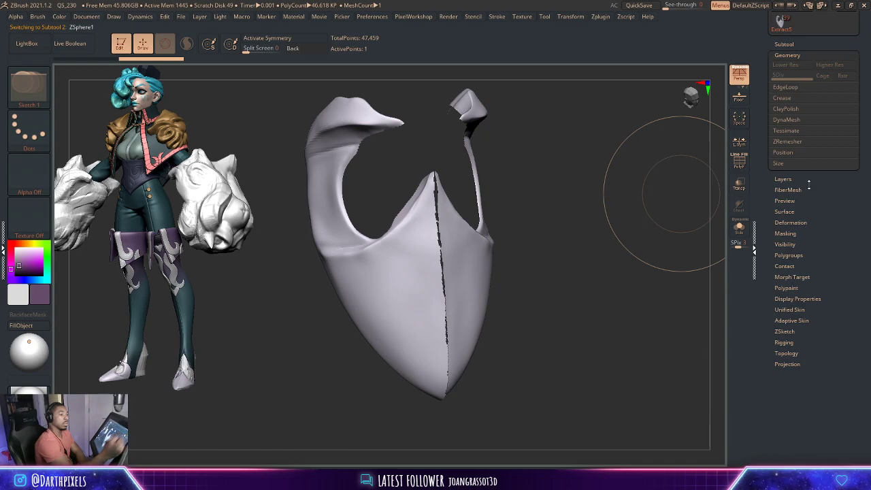
- Select the ZSphere subtool and turn on Edit Topology
click(784, 44)
drag(793, 53, 793, 149)
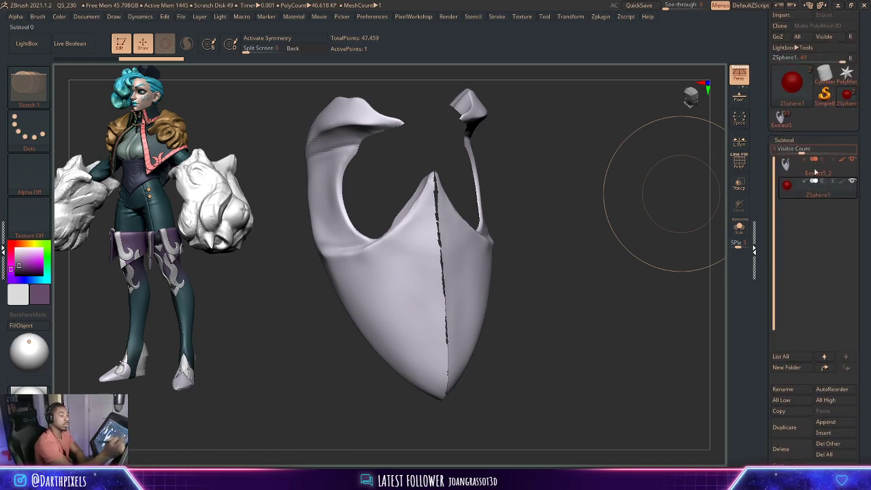
click(784, 141)
drag(770, 239, 839, 140)
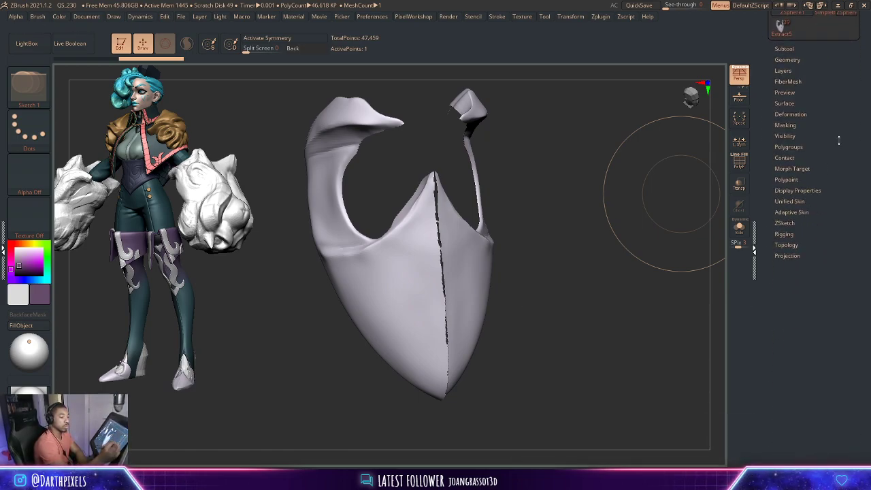
click(792, 211)
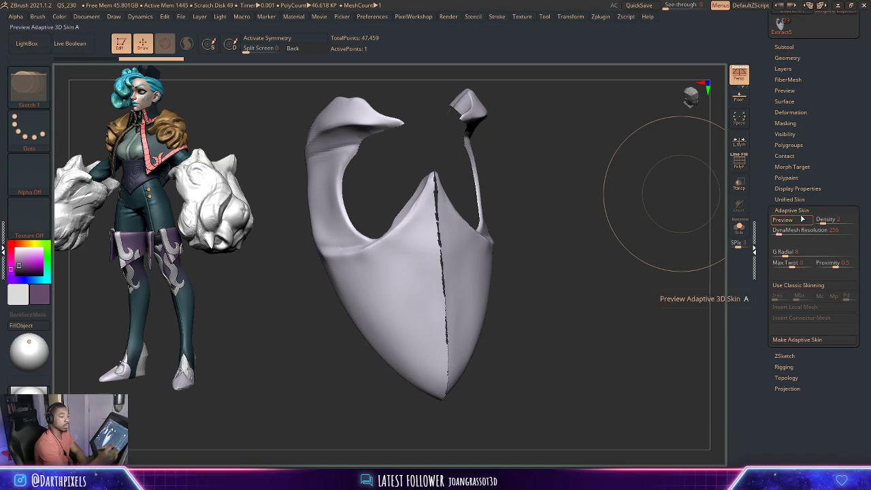
click(796, 210)
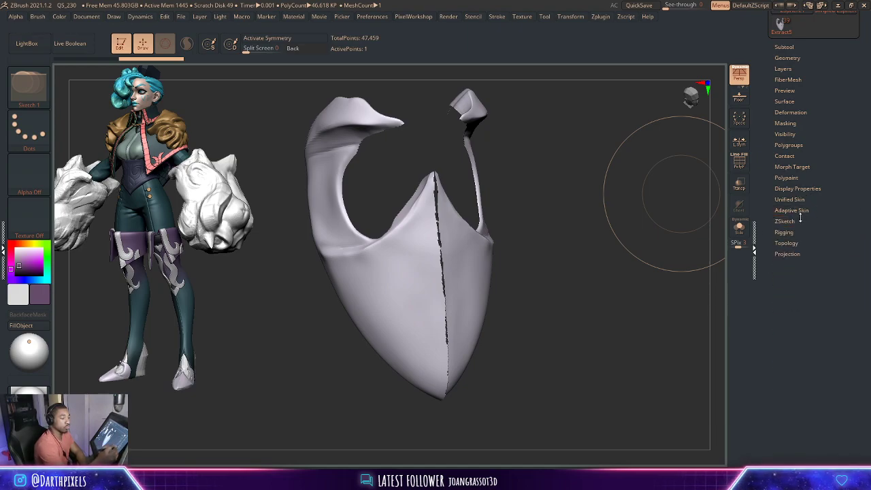
click(799, 245)
click(790, 252)
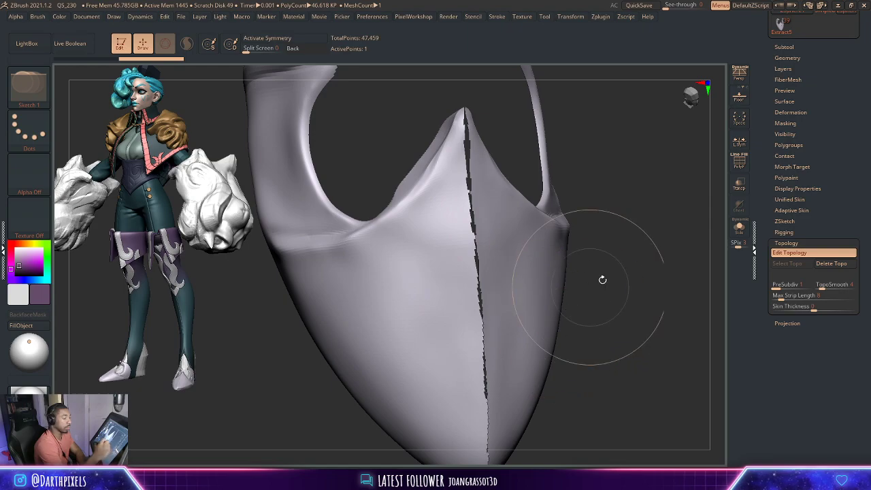
- Draw the first topology edge from the top of the mask down to its tip
drag(622, 273, 586, 259)
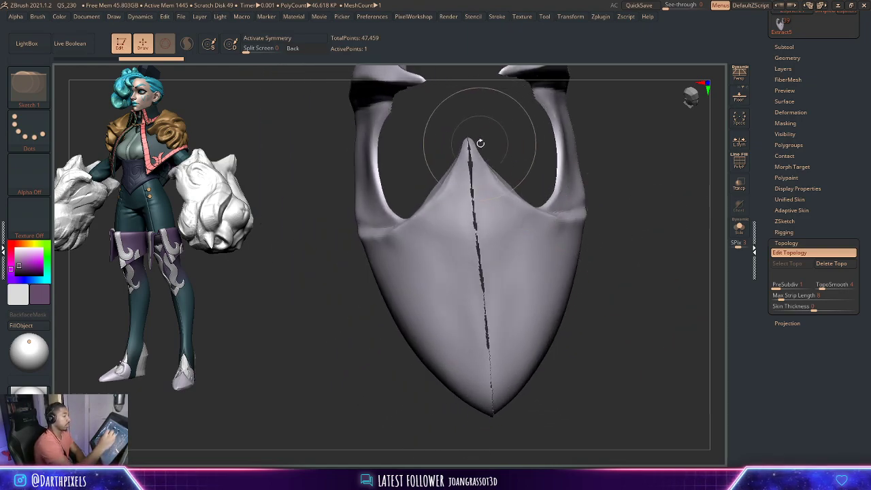
click(474, 217)
click(485, 309)
right_drag(502, 331, 586, 288)
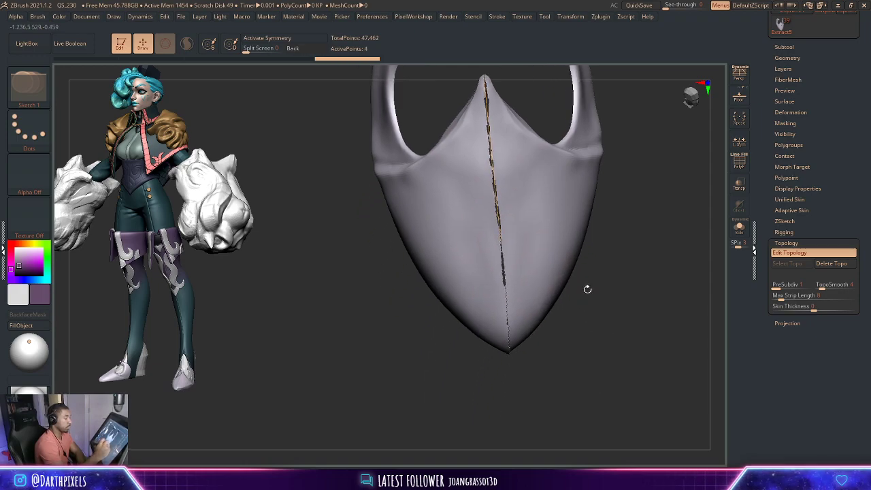
click(510, 318)
mouse_move(509, 318)
right_down()
mouse_move(498, 305)
mouse_move(559, 344)
right_up()
click(497, 296)
click(499, 309)
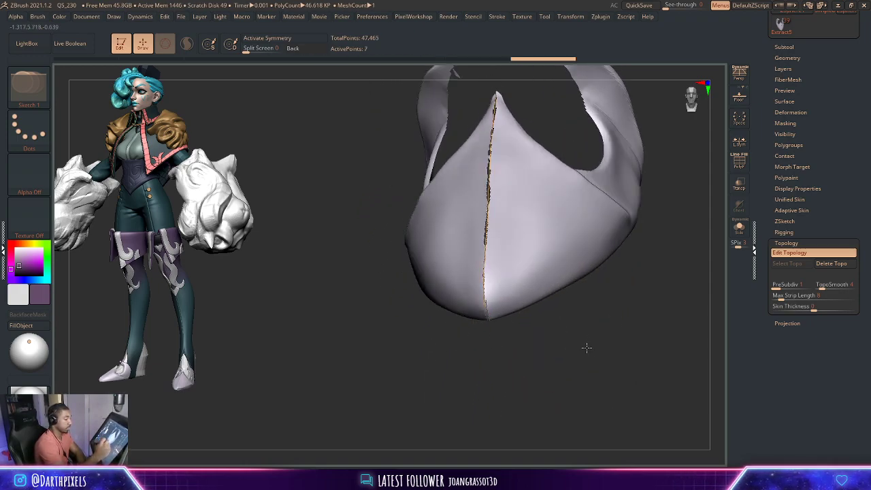
click(493, 324)
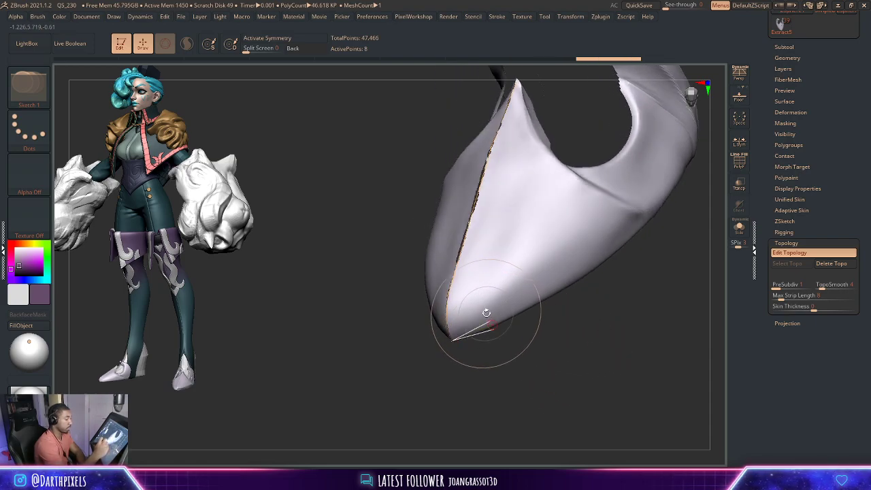
click(490, 317)
right_drag(490, 317, 504, 304)
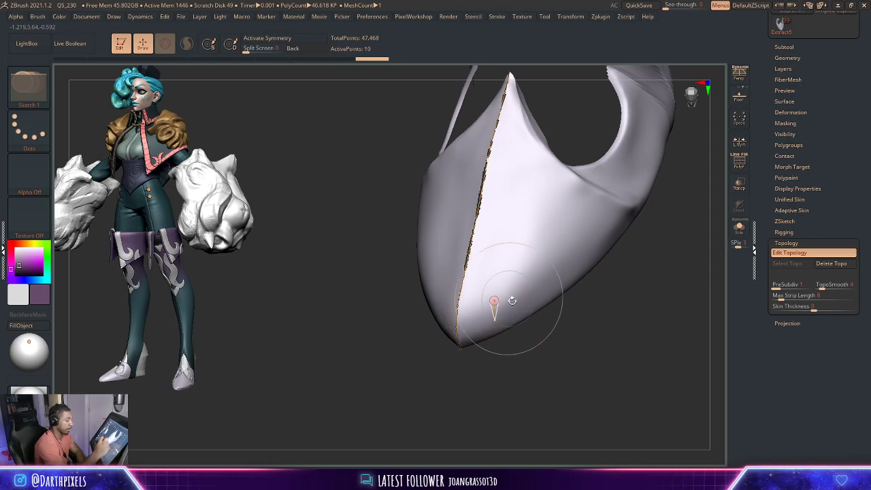
- Add topology points across the mask surface, linking them to the tip point
mouse_move(583, 272)
right_down()
mouse_move(622, 329)
mouse_move(535, 340)
mouse_move(510, 307)
mouse_move(579, 341)
mouse_move(515, 331)
right_up()
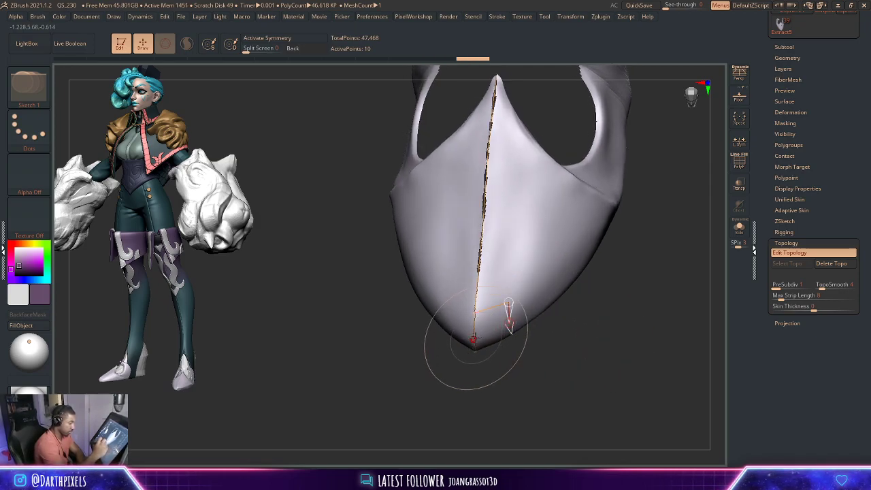
click(474, 339)
mouse_move(589, 306)
right_down()
mouse_move(606, 327)
mouse_move(598, 297)
mouse_move(533, 261)
right_up()
click(517, 233)
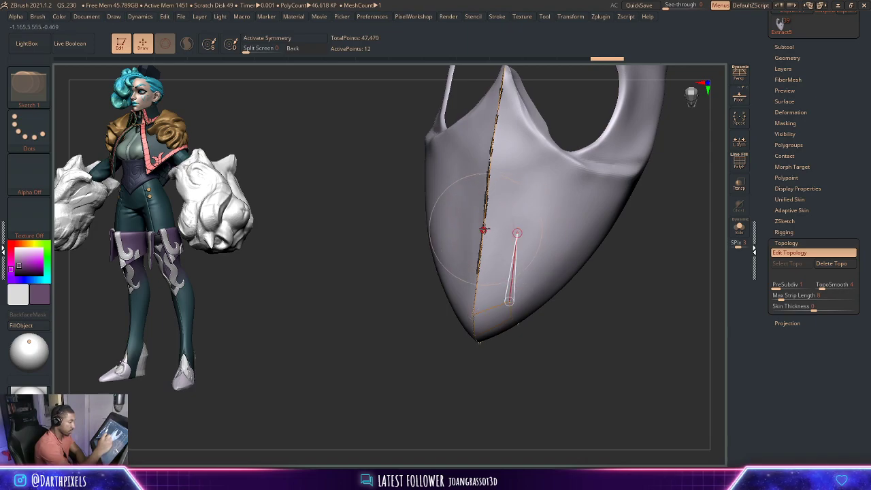
click(484, 229)
mouse_move(485, 232)
right_down()
mouse_move(622, 326)
mouse_move(543, 252)
right_up()
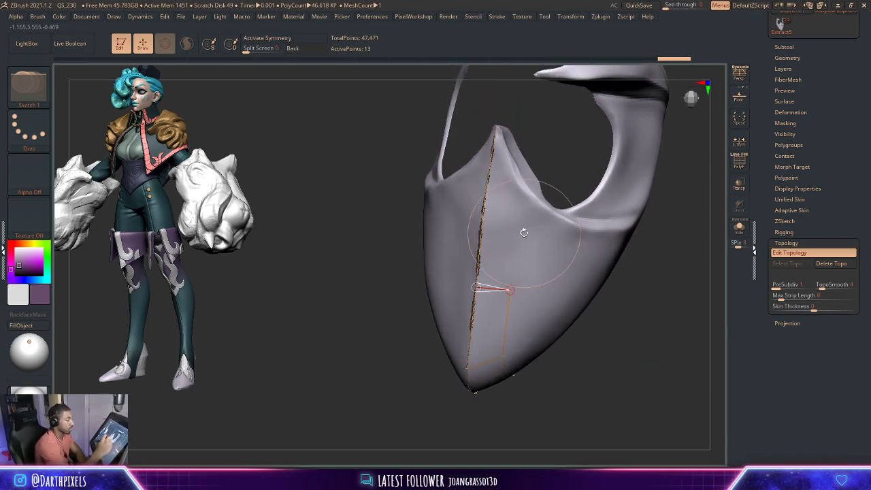
click(519, 245)
click(485, 208)
click(522, 234)
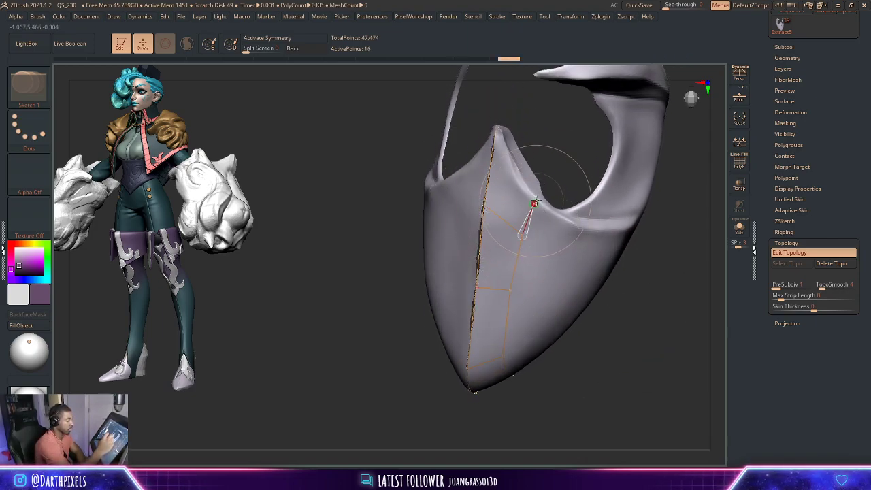
click(534, 202)
mouse_move(616, 276)
right_down()
mouse_move(651, 302)
mouse_move(628, 301)
mouse_move(586, 239)
right_up()
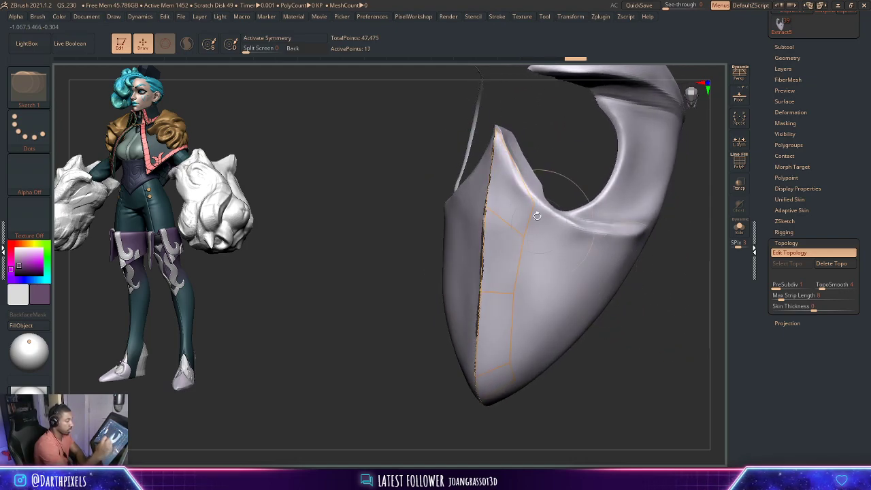
- Add rows of topology points along the mask rim, joining them into quads
click(573, 222)
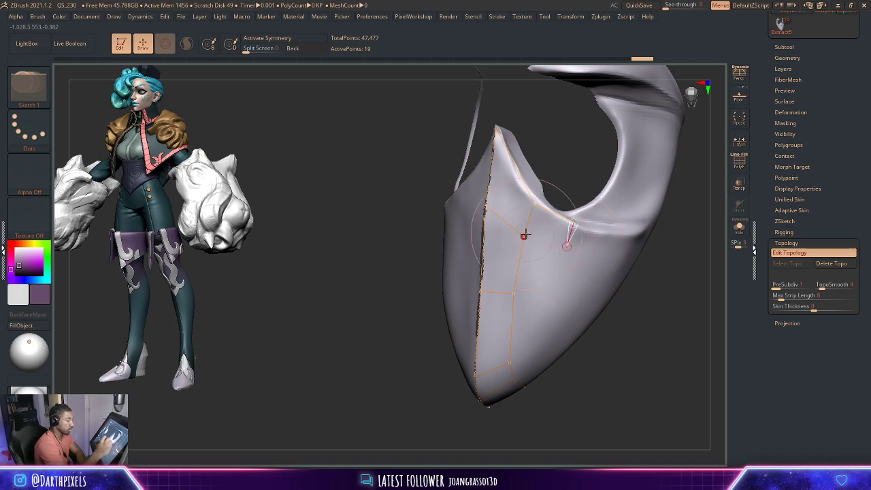
click(524, 236)
click(567, 246)
right_drag(613, 252, 652, 288)
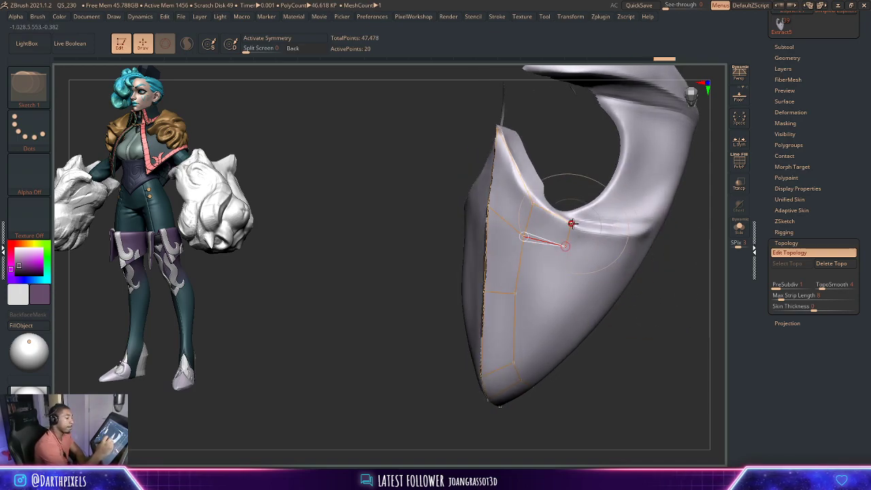
click(571, 224)
click(611, 232)
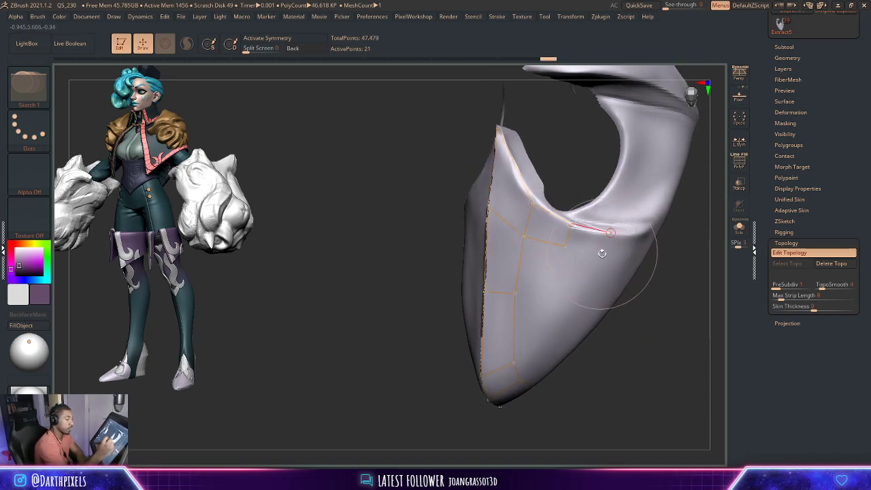
click(605, 252)
click(568, 247)
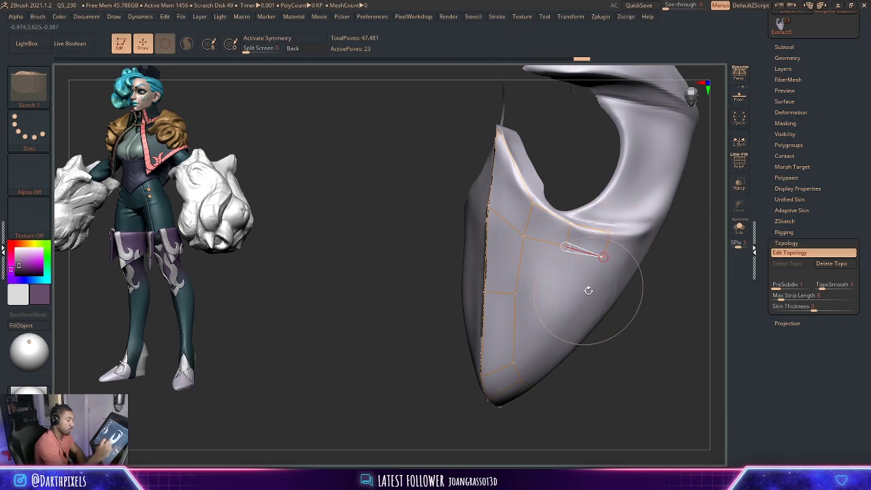
click(569, 303)
click(550, 300)
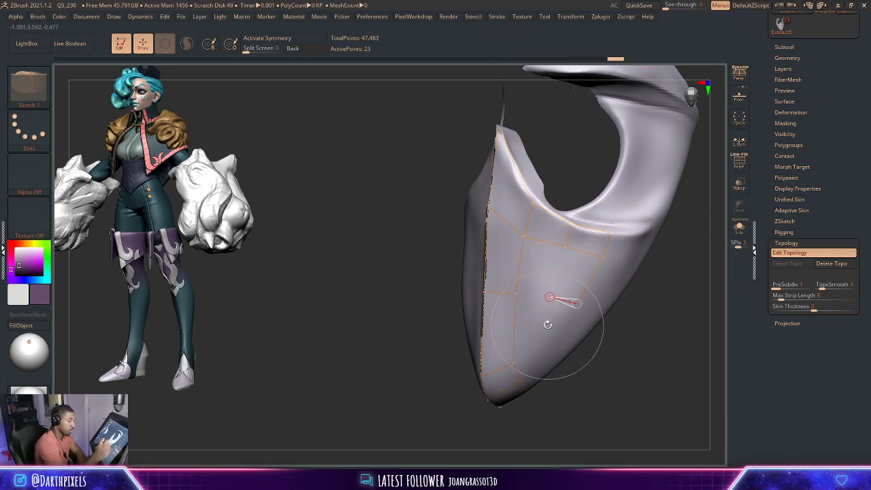
click(515, 294)
click(485, 293)
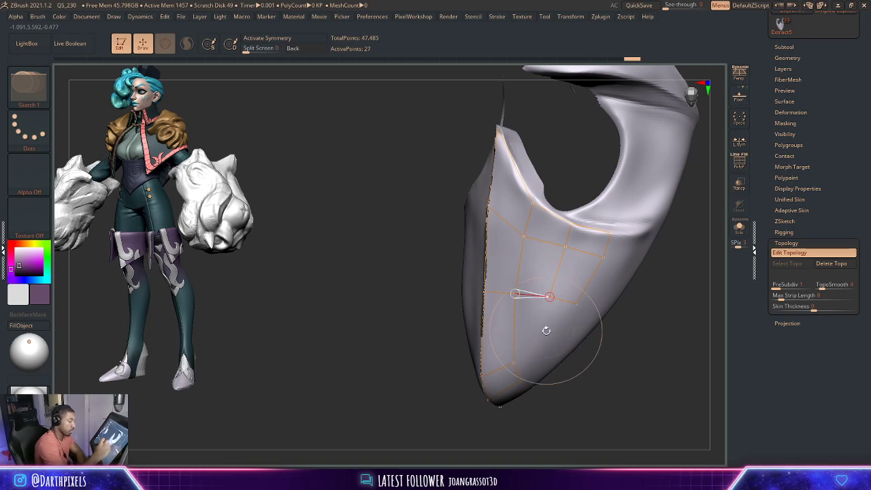
click(524, 320)
click(511, 356)
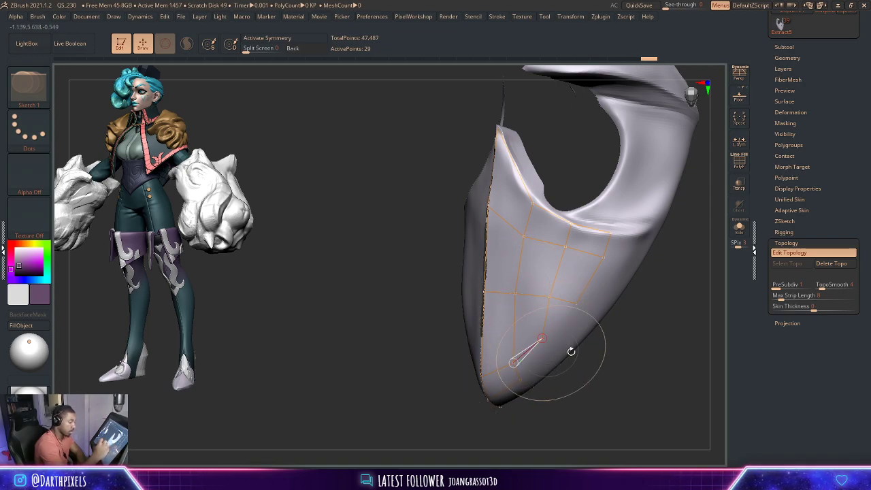
alt+drag(570, 352, 634, 318)
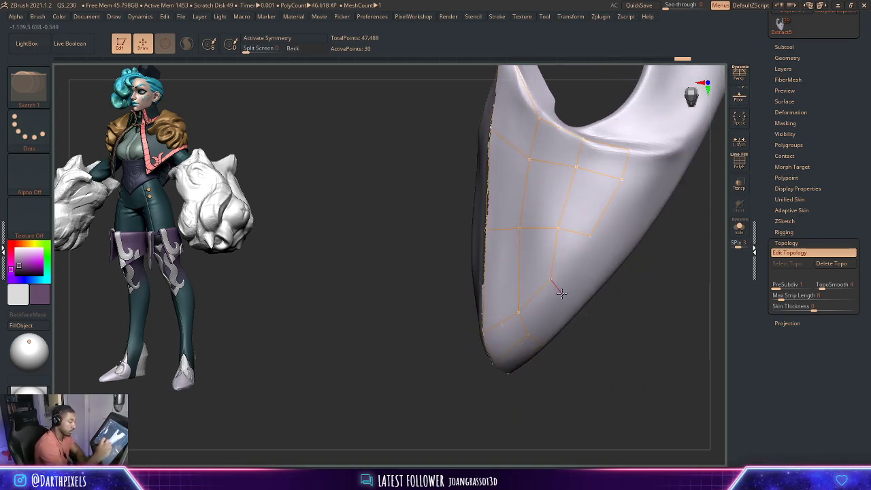
- Fill quads toward the lower tip, deleting one misplaced point, to reach 37 points
click(562, 294)
click(528, 334)
click(575, 307)
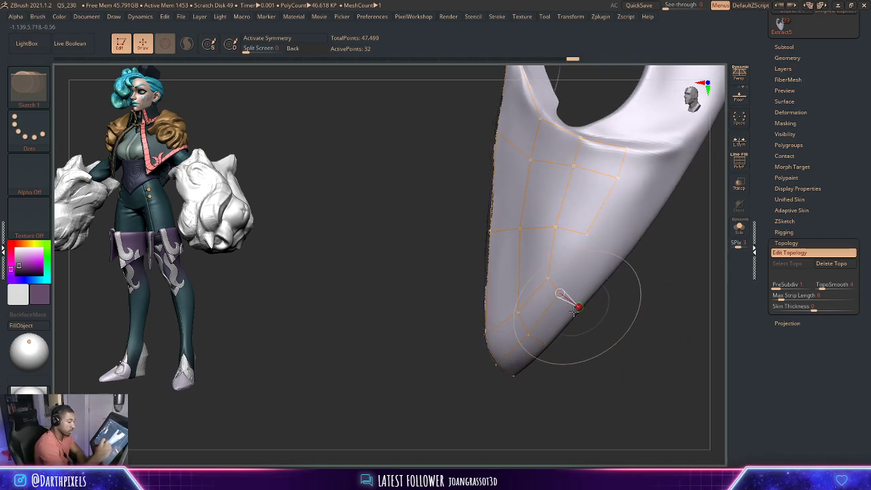
click(546, 344)
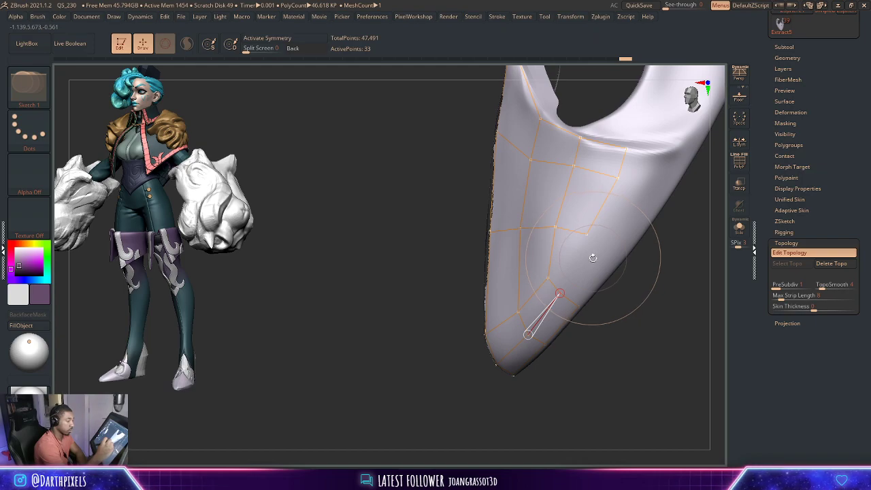
click(560, 294)
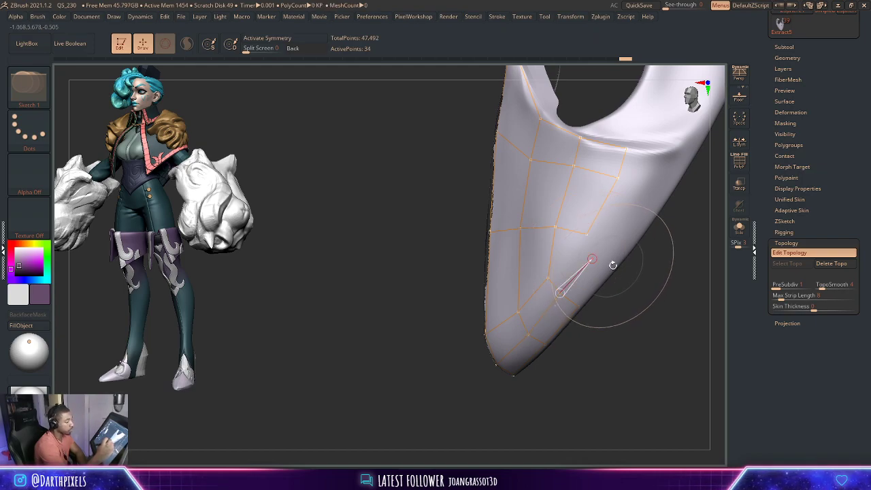
click(585, 273)
click(548, 277)
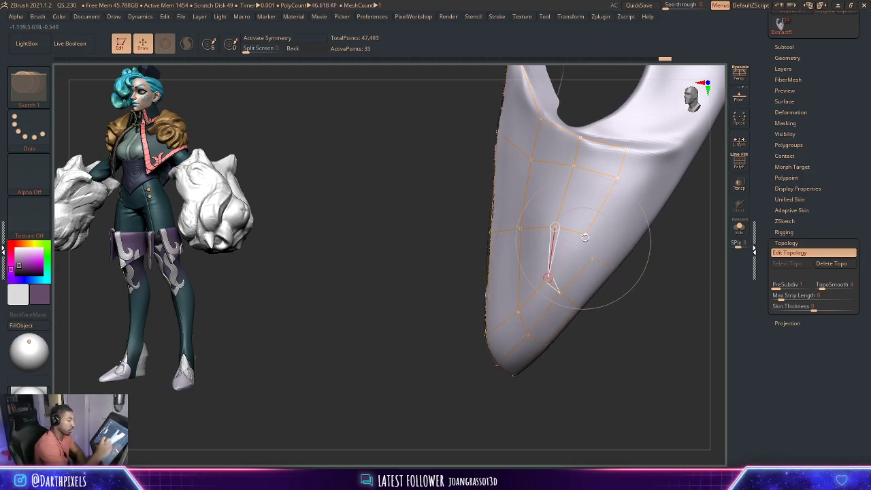
click(587, 235)
alt+click(592, 259)
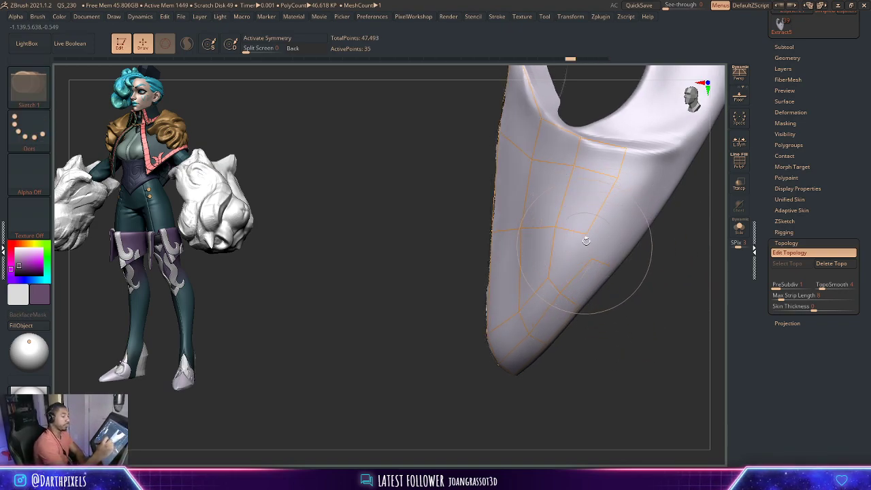
click(587, 235)
click(548, 277)
drag(642, 312, 499, 258)
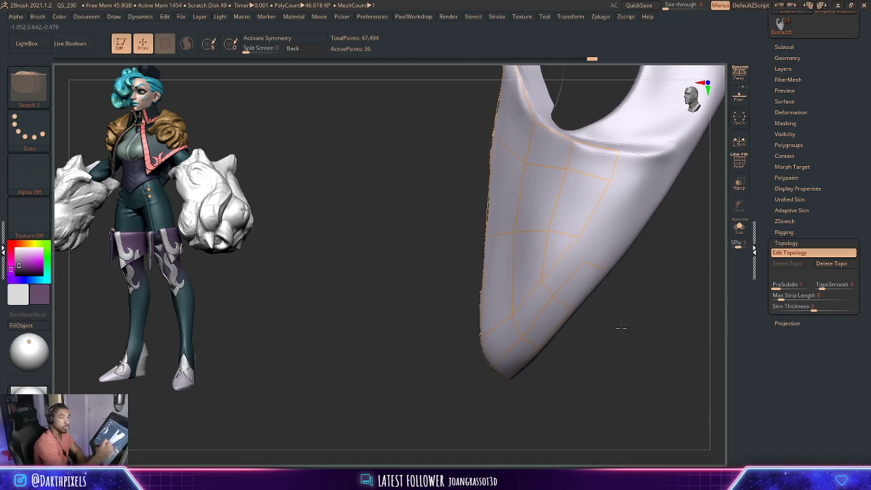
click(502, 267)
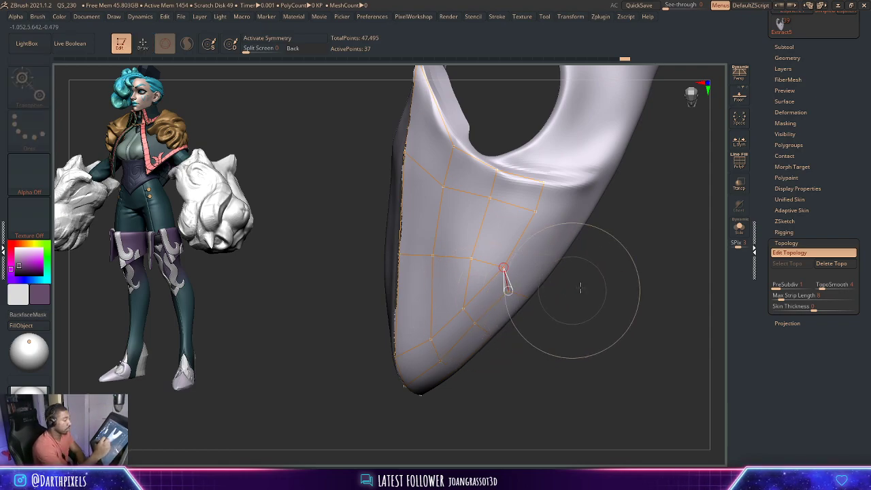
- Rotate the view around the mask and toggle mirrored symmetry with X
drag(577, 286, 551, 272)
key(space)
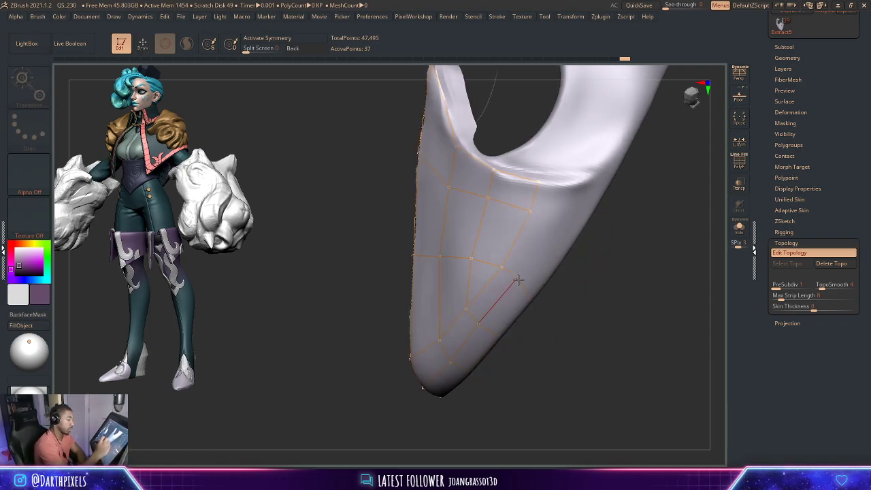
mouse_move(554, 288)
mouse_down()
mouse_move(581, 292)
mouse_move(497, 336)
mouse_up()
key(x)
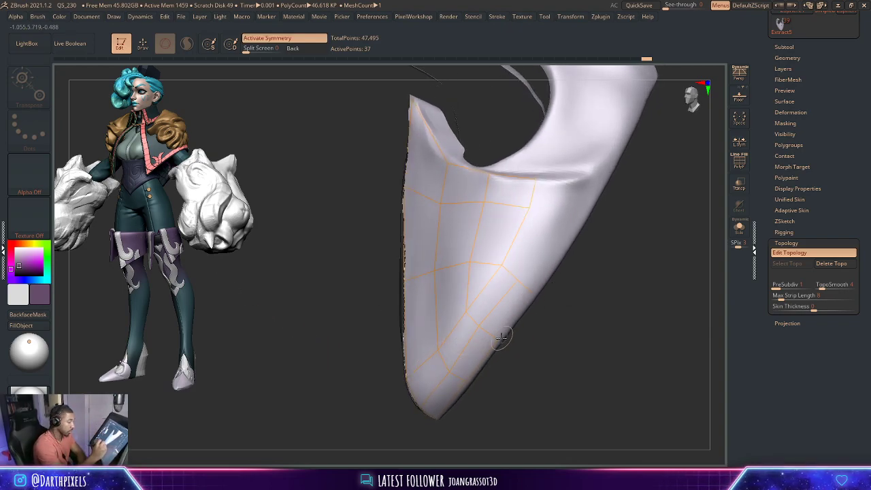
drag(587, 288, 533, 319)
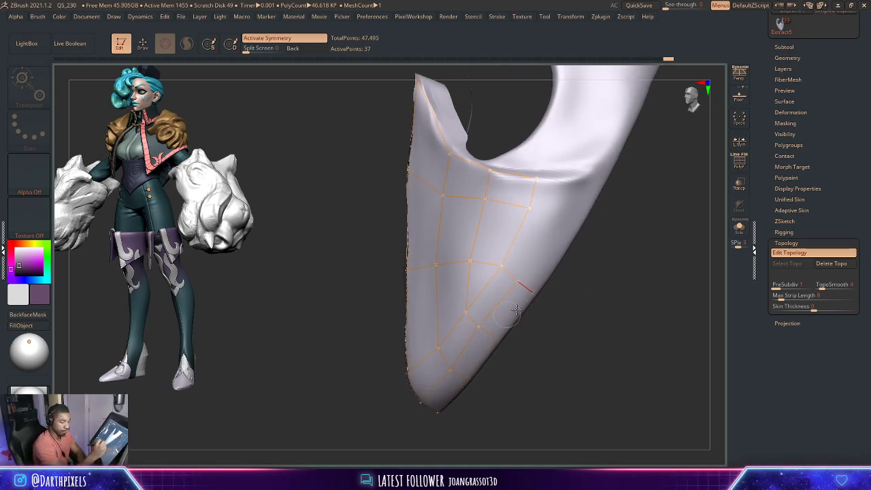
mouse_move(528, 307)
alt+mouse_down()
mouse_move(624, 393)
mouse_move(560, 307)
mouse_move(525, 306)
alt+mouse_up()
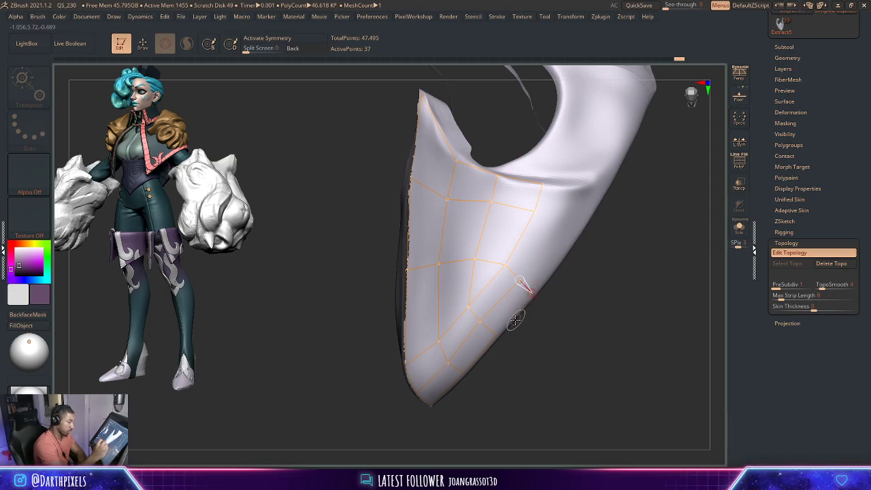
- Return to Draw mode and add topology edges along the lower border toward the tip
key(q)
click(516, 292)
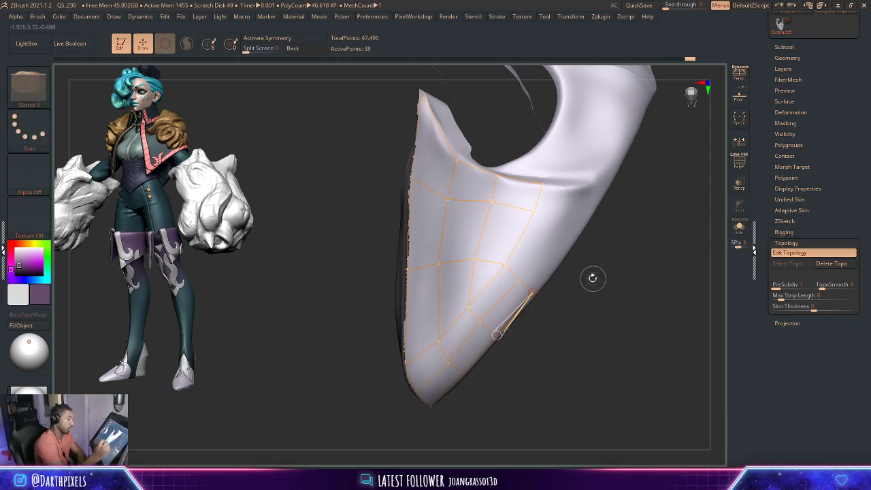
drag(593, 276, 580, 299)
drag(479, 311, 506, 285)
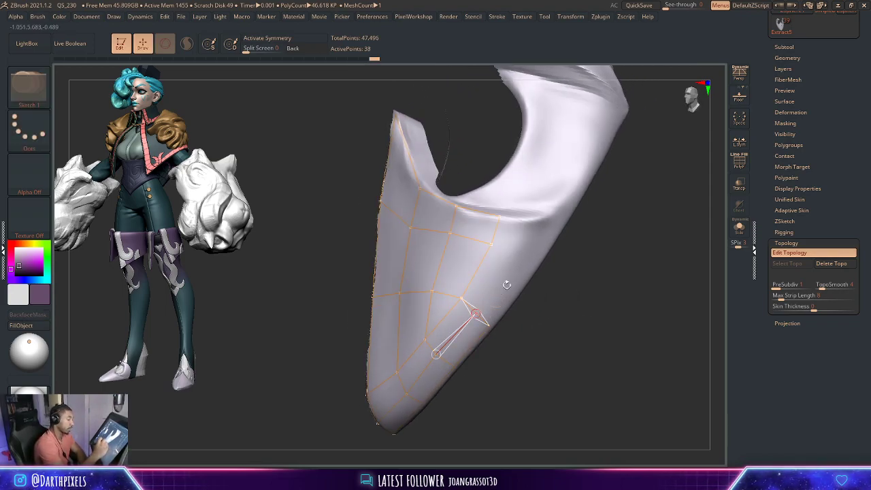
click(514, 252)
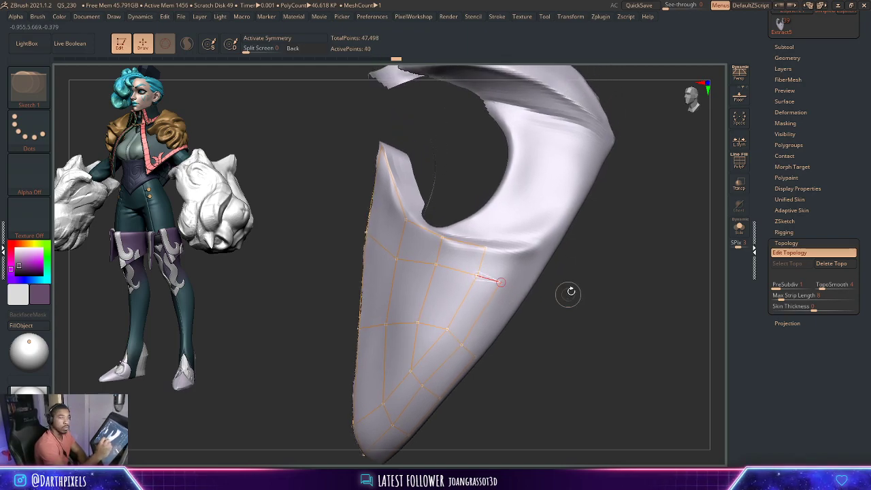
mouse_move(581, 266)
mouse_down()
mouse_move(570, 291)
mouse_move(539, 252)
mouse_up()
click(517, 254)
click(519, 253)
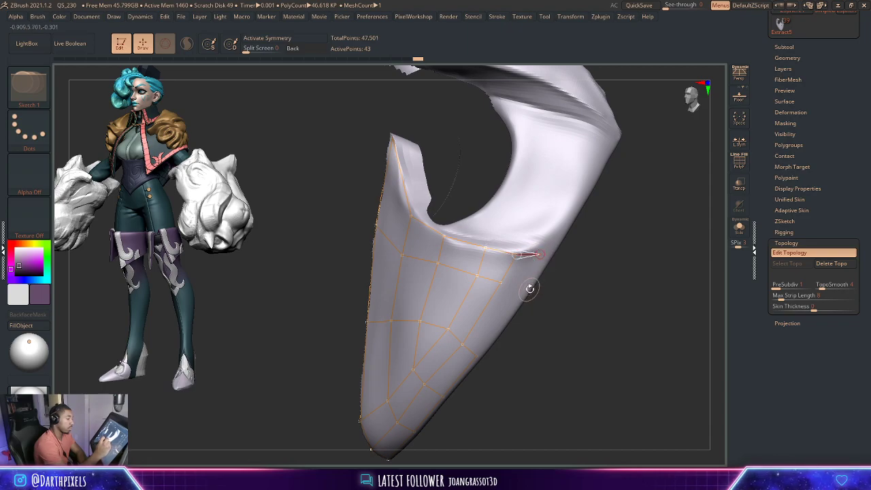
click(509, 287)
drag(547, 317, 582, 223)
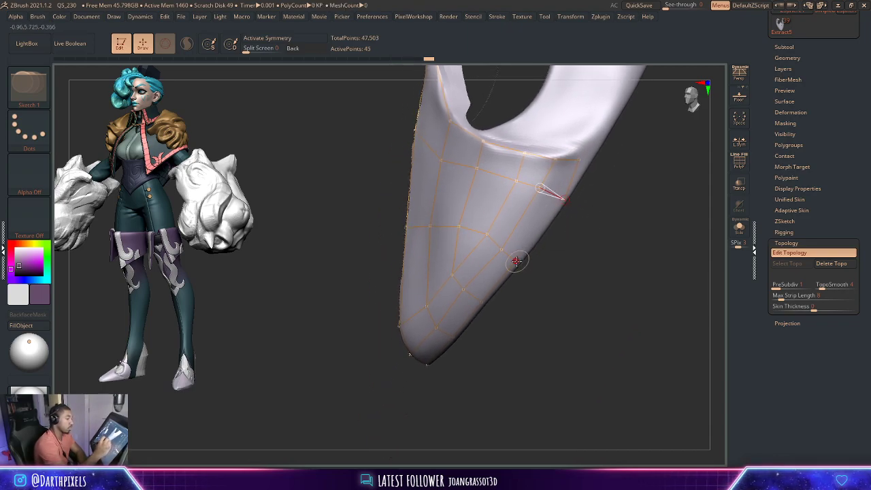
click(517, 260)
drag(563, 263, 562, 151)
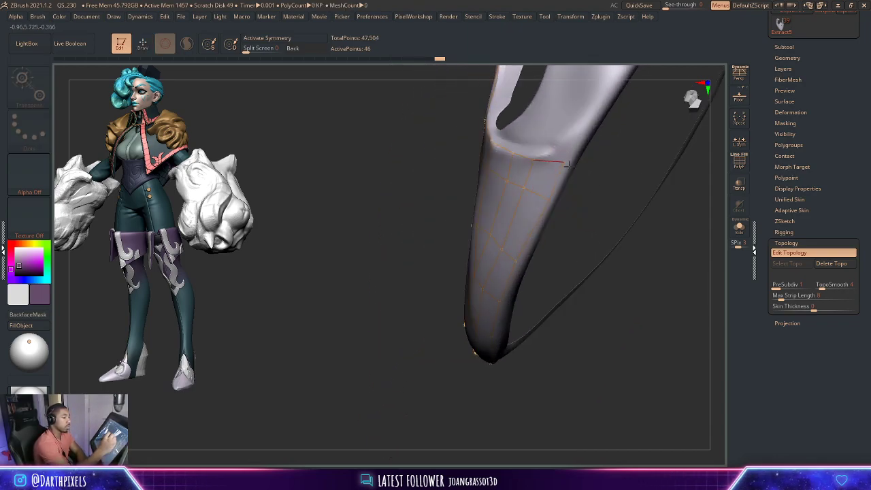
mouse_move(597, 184)
mouse_down()
mouse_move(581, 248)
mouse_move(565, 264)
mouse_up()
drag(538, 315, 544, 311)
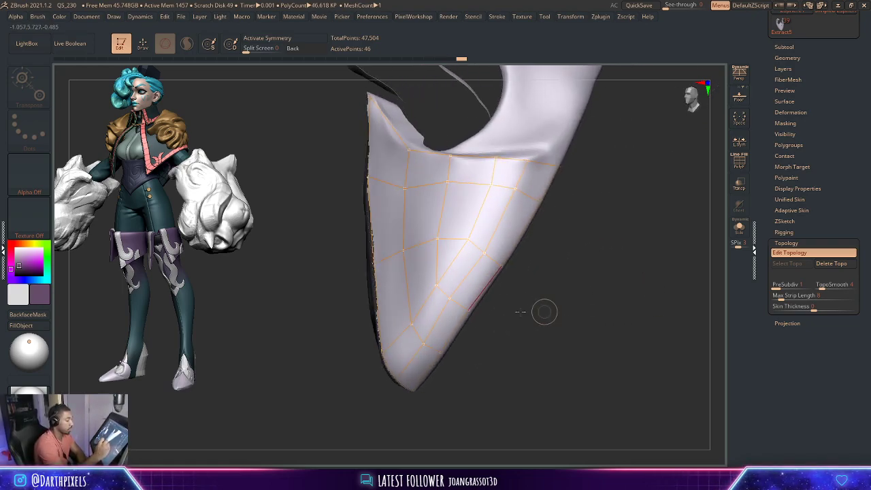
click(471, 310)
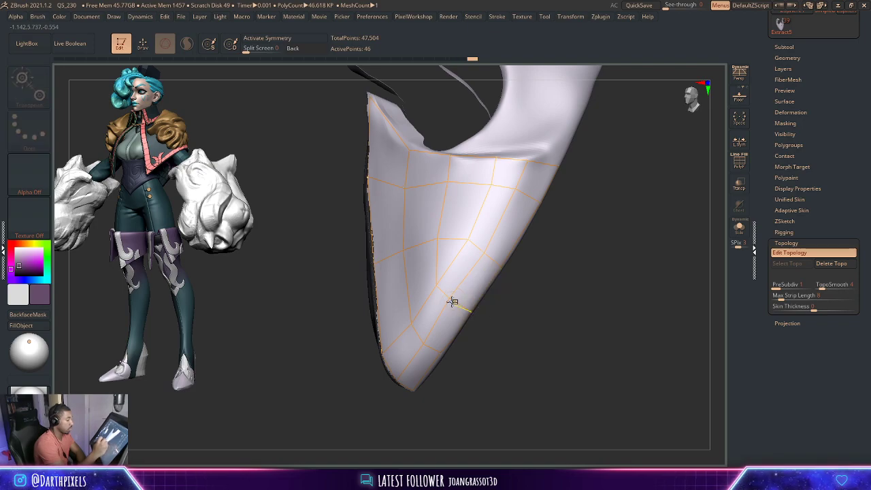
- Add vertices along the grid's outer edge and upper rows, reaching 46 points
click(456, 302)
click(487, 254)
click(491, 184)
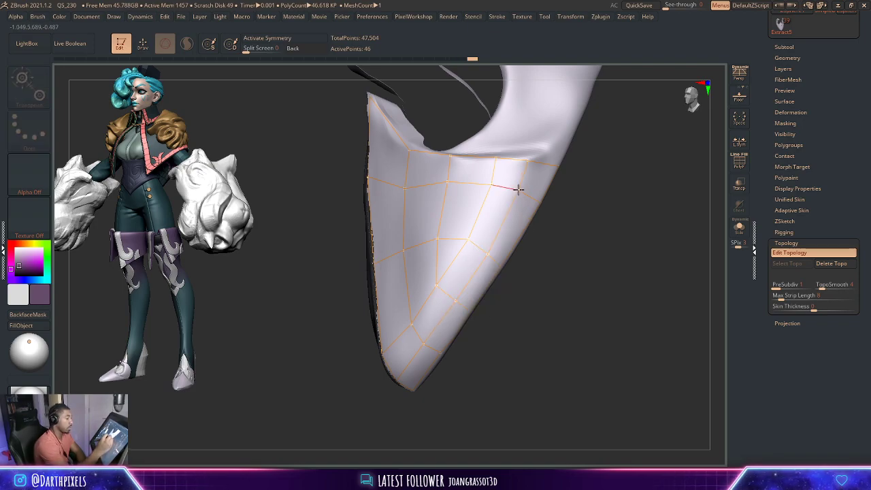
click(536, 160)
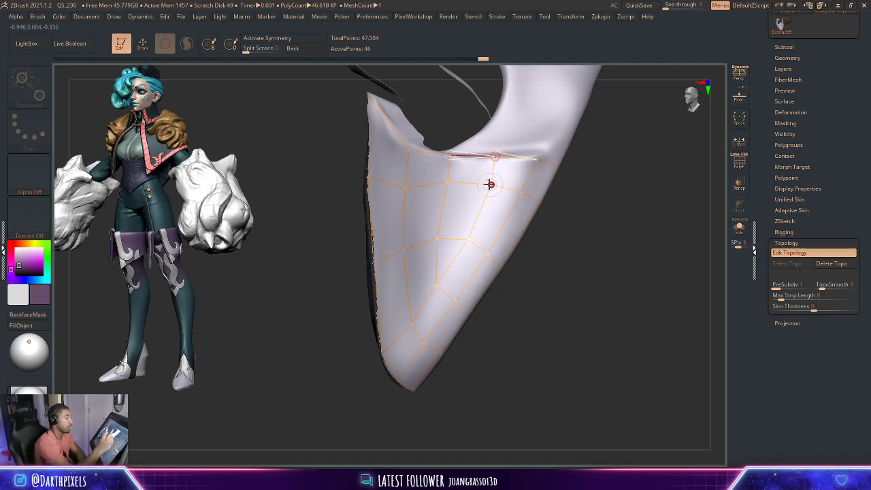
click(483, 185)
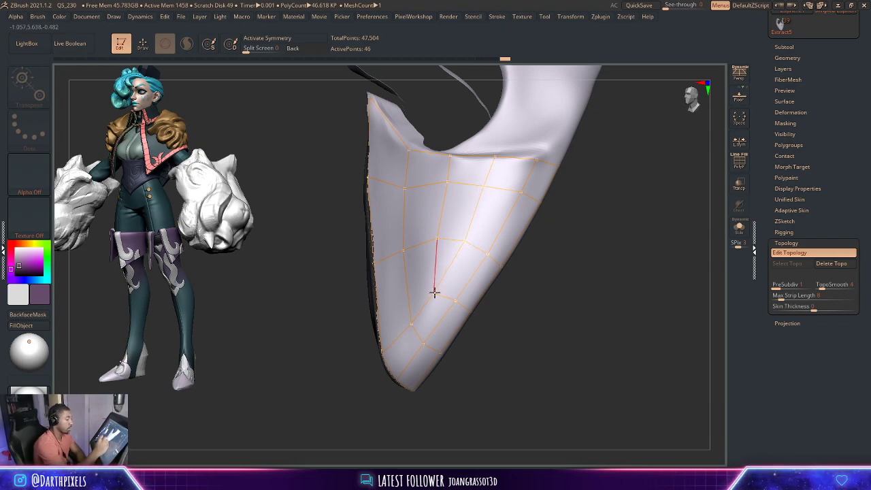
click(436, 238)
click(441, 180)
click(449, 156)
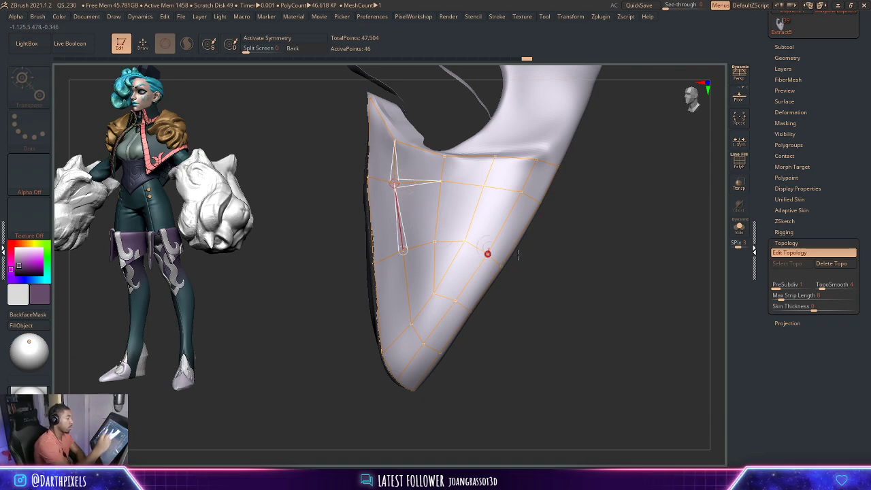
drag(488, 253, 417, 266)
click(394, 182)
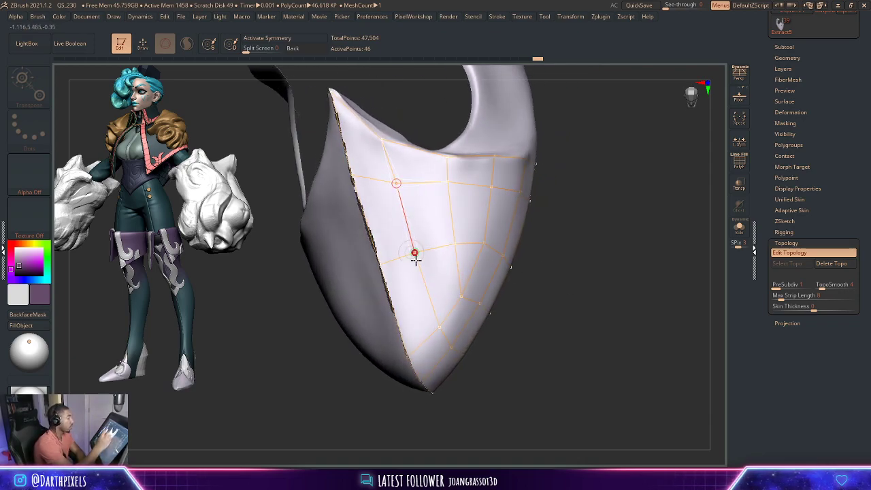
mouse_move(509, 352)
mouse_down()
mouse_move(604, 263)
mouse_move(612, 216)
mouse_move(620, 303)
mouse_up()
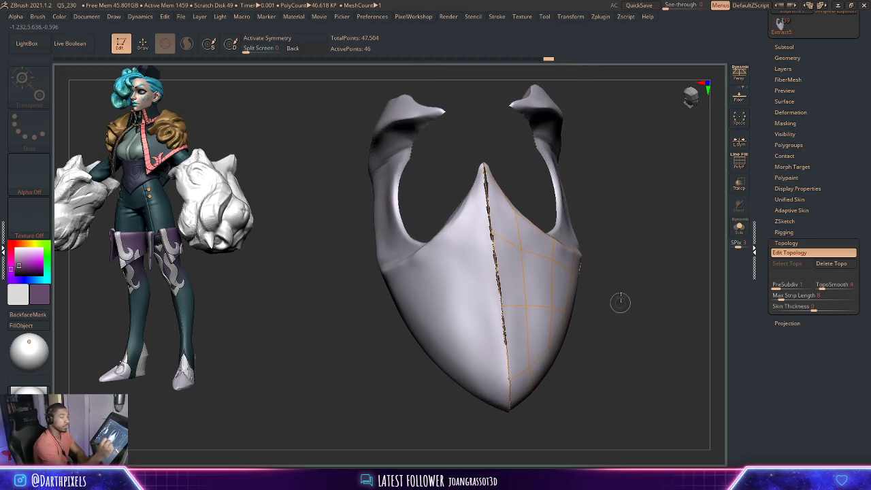
- Turn the armor piece to a frontal view and place topology points down the center seam
drag(606, 214, 520, 238)
drag(558, 151, 476, 176)
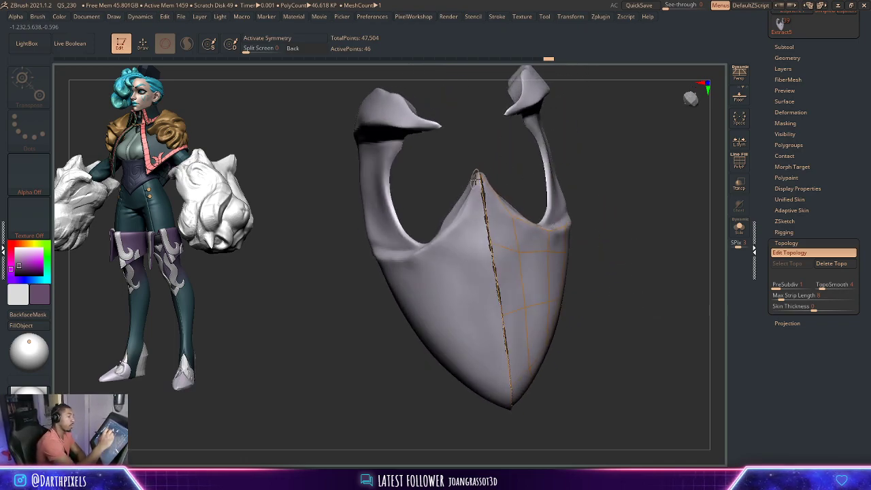
key(q)
click(480, 174)
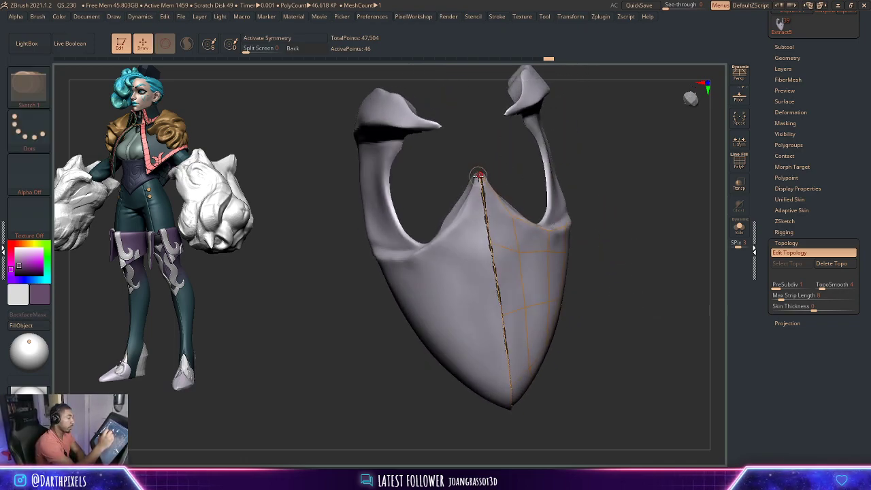
click(489, 243)
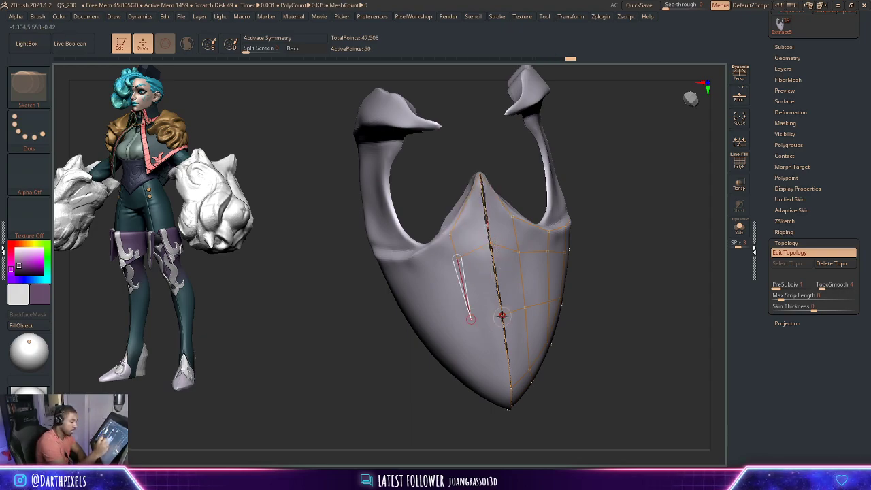
click(476, 318)
- Add topology points along the lower seam down to the lower tip
mouse_move(612, 312)
mouse_down()
mouse_move(624, 237)
mouse_move(536, 254)
mouse_up()
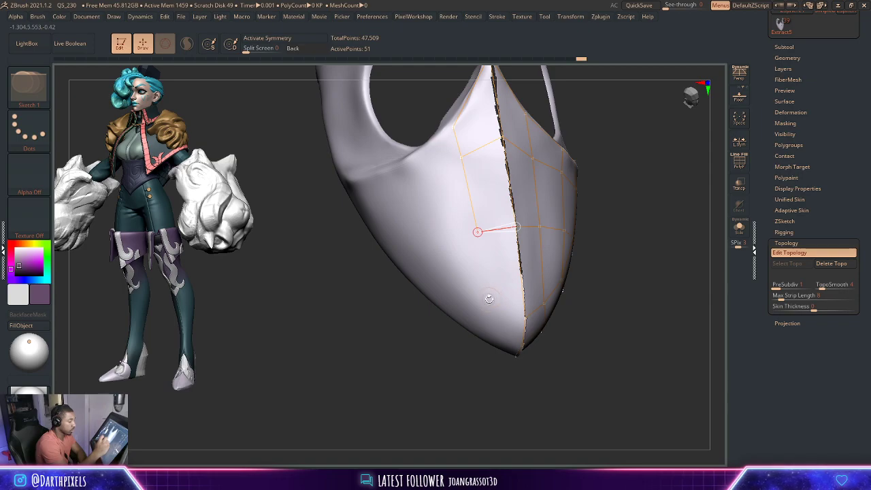
click(521, 317)
drag(599, 293, 578, 279)
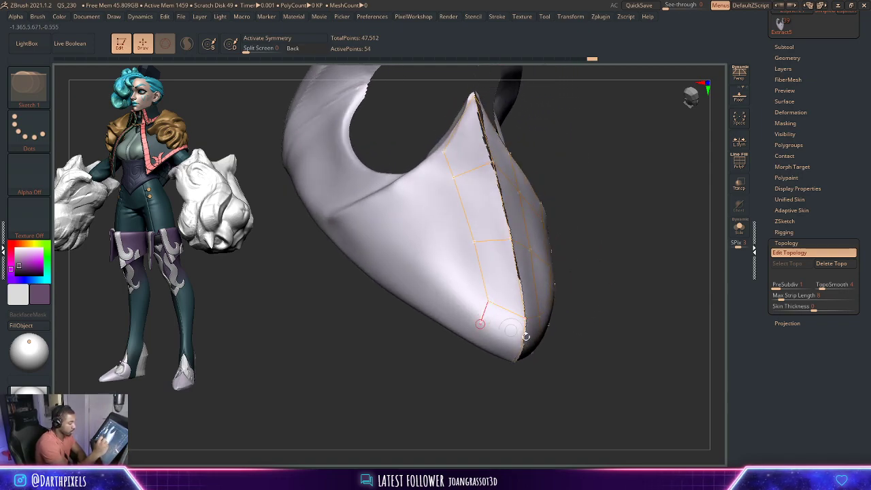
drag(522, 347, 469, 343)
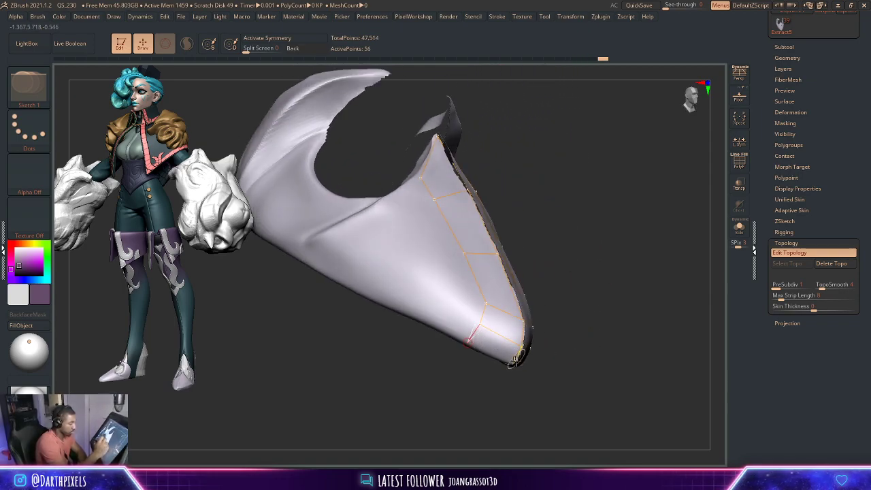
click(515, 361)
- From the outer side, lay points and edges across a new patch of the tip
mouse_move(529, 336)
mouse_down()
mouse_move(572, 279)
mouse_move(570, 249)
mouse_up()
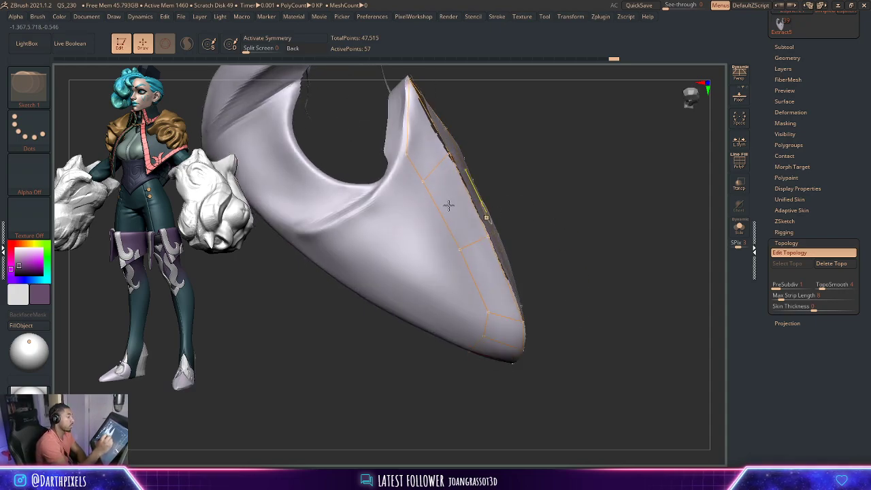
drag(476, 130, 401, 154)
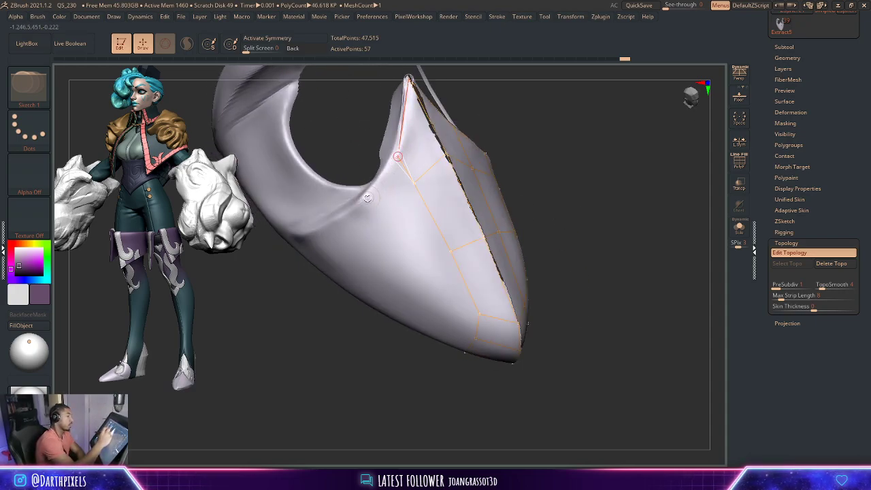
click(367, 198)
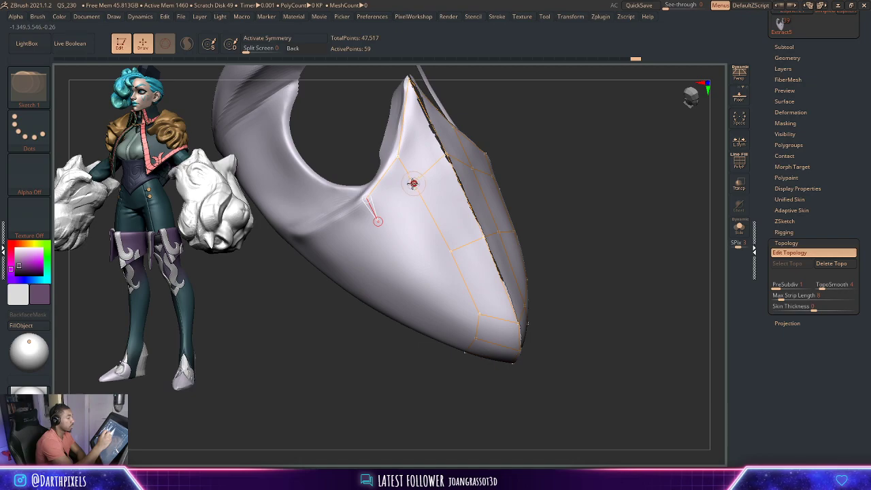
click(413, 183)
click(401, 259)
click(450, 252)
click(402, 259)
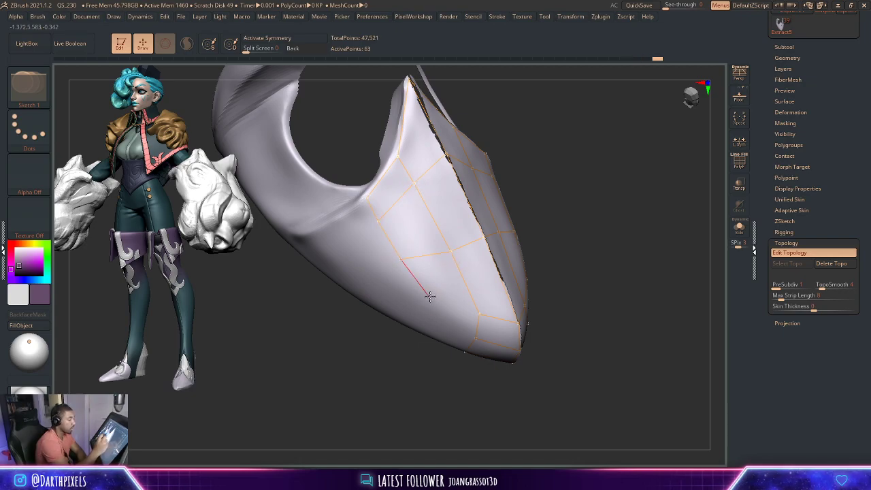
click(478, 313)
- Build out the lower rows of the patch along its bottom border
drag(579, 299, 586, 296)
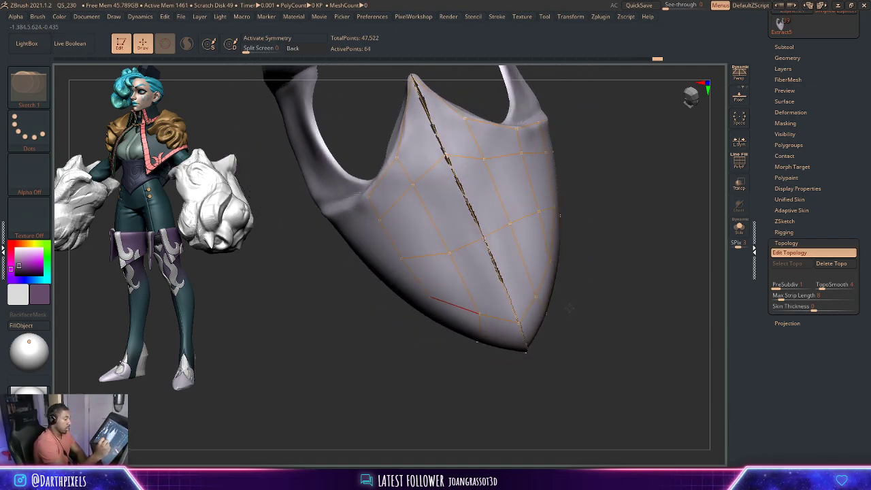
click(378, 279)
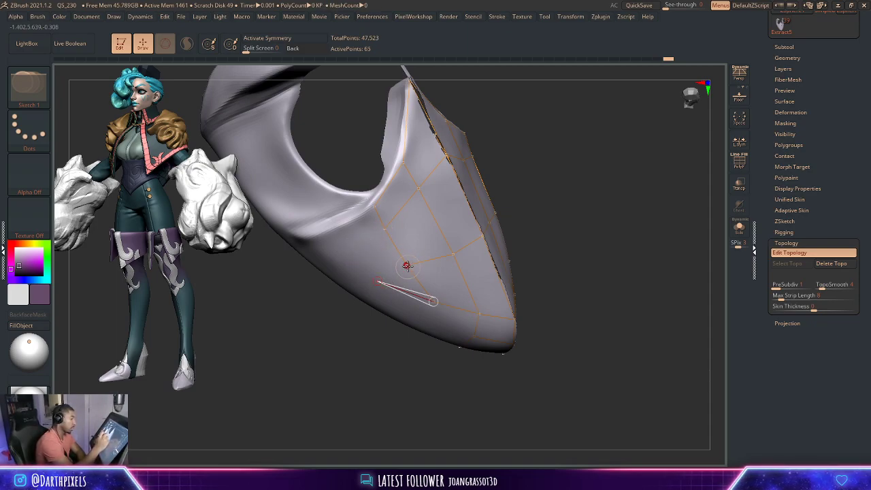
click(344, 257)
click(325, 240)
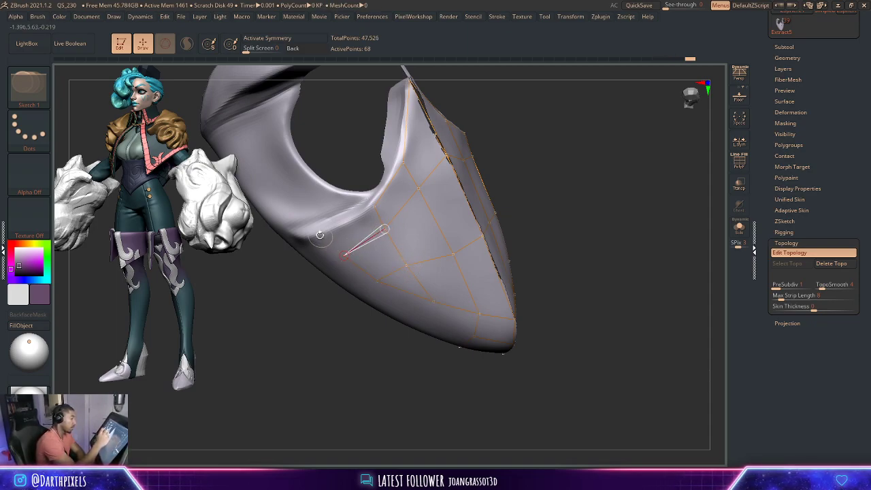
click(354, 225)
click(373, 213)
drag(555, 184, 481, 182)
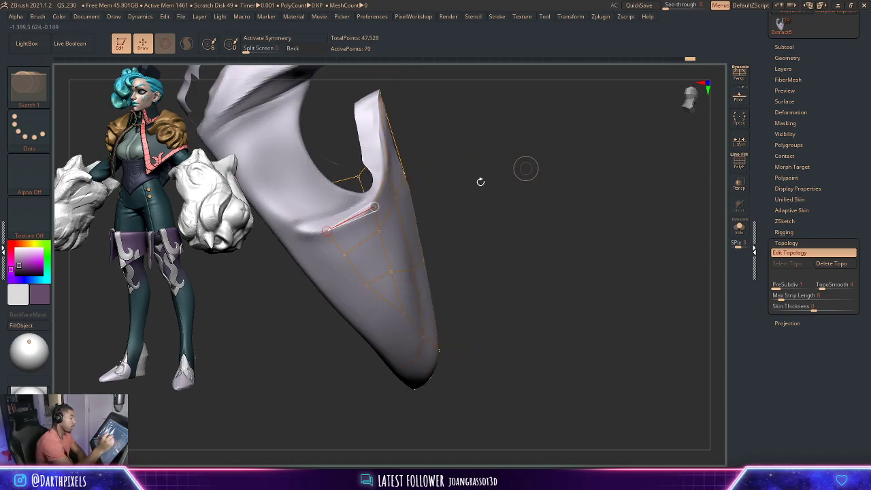
- Add a pair of points on the patch's left and connect more to the lower row
click(286, 240)
click(309, 275)
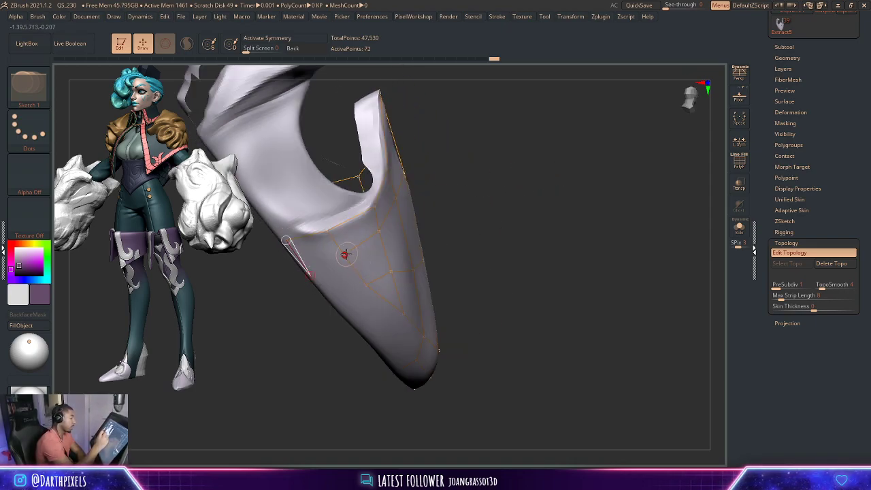
click(344, 255)
click(366, 288)
click(502, 254)
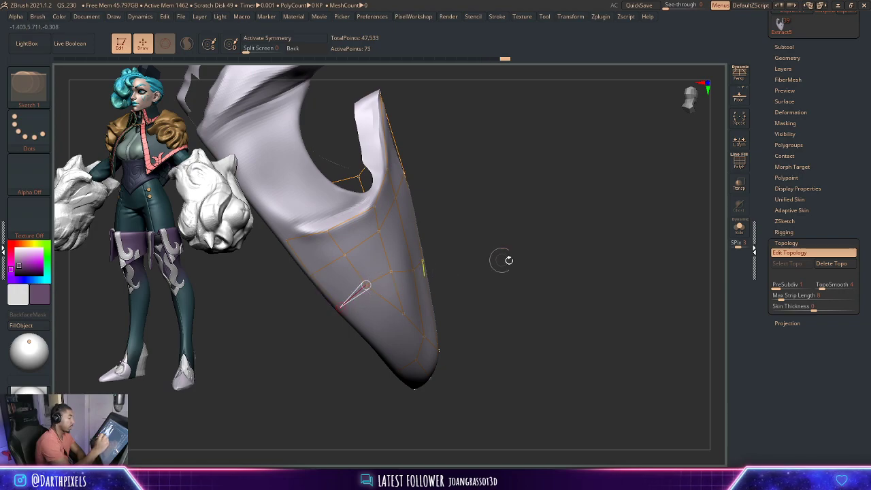
- Place topology points along the armor's lower edge near the tip
mouse_move(502, 255)
mouse_down()
mouse_move(574, 252)
mouse_move(555, 217)
mouse_move(597, 165)
mouse_up()
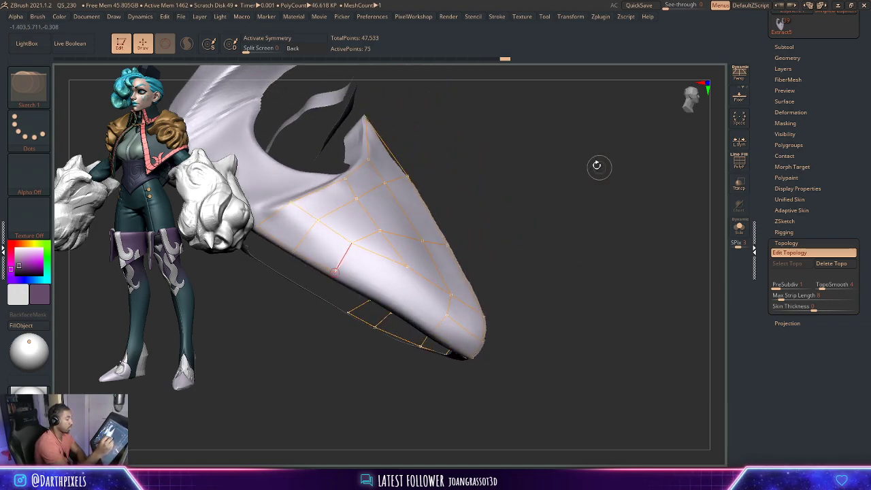
mouse_move(405, 266)
mouse_down()
mouse_move(565, 220)
mouse_move(487, 248)
mouse_up()
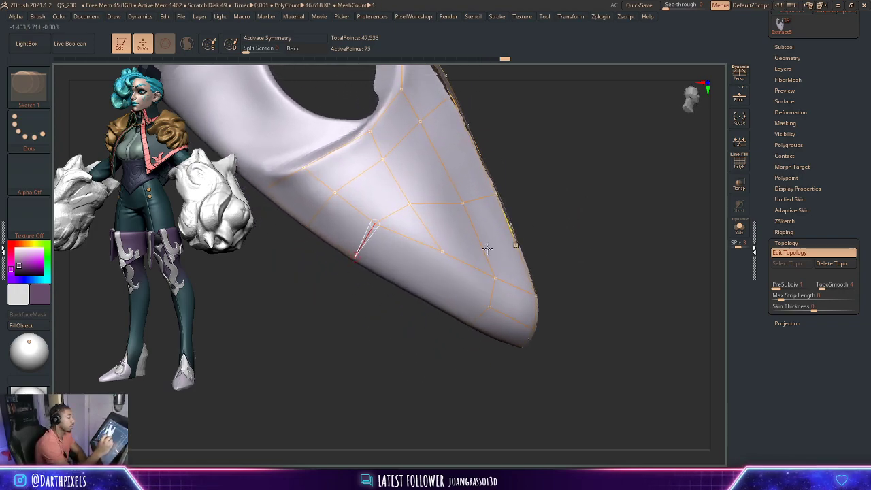
click(354, 258)
click(441, 273)
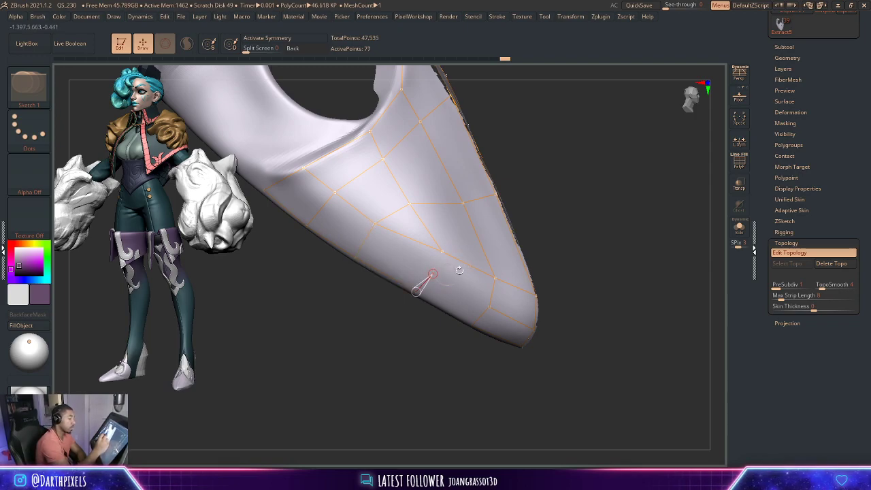
mouse_move(552, 272)
mouse_down()
mouse_move(582, 256)
mouse_move(509, 270)
mouse_up()
click(491, 305)
click(475, 323)
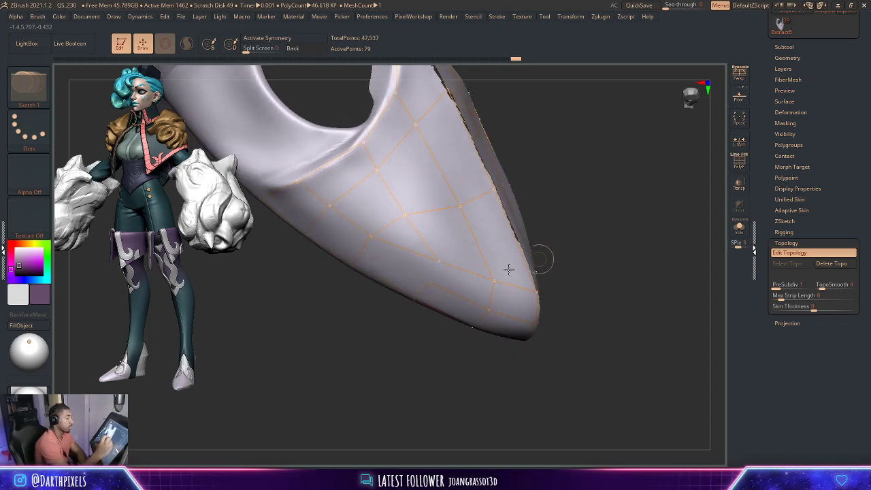
click(435, 262)
- Extend the topology cage with points along the upper-left edge
drag(567, 213, 543, 243)
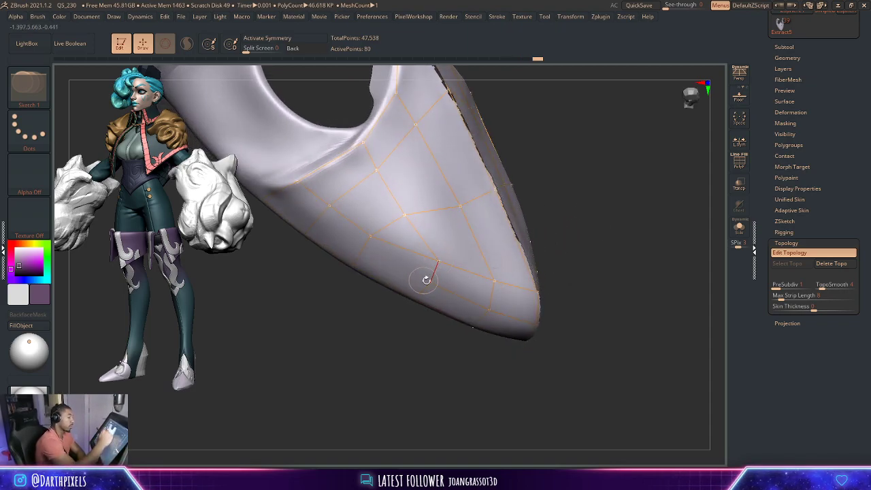
click(361, 248)
click(359, 243)
click(318, 221)
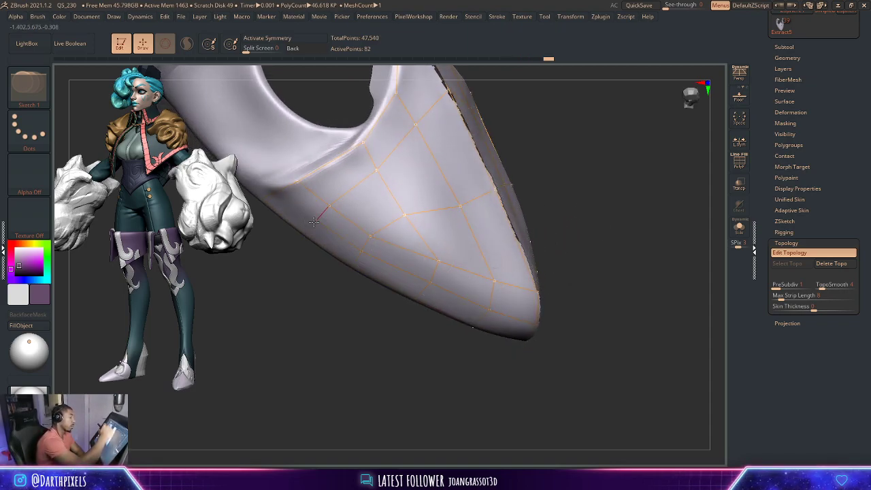
click(292, 198)
click(279, 191)
- Start a new topology edge from the centre seam, checking front and side views
drag(583, 211, 536, 215)
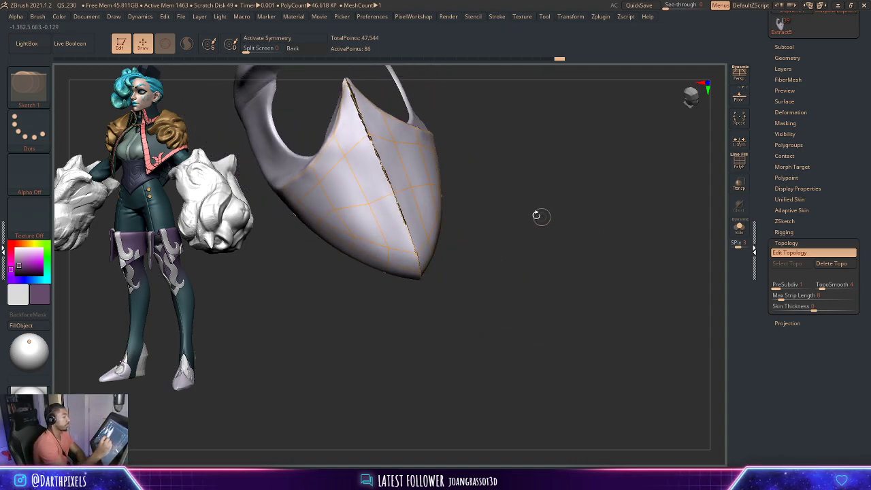
mouse_move(492, 194)
mouse_down()
mouse_move(529, 211)
mouse_move(558, 257)
mouse_move(558, 223)
mouse_move(334, 247)
mouse_up()
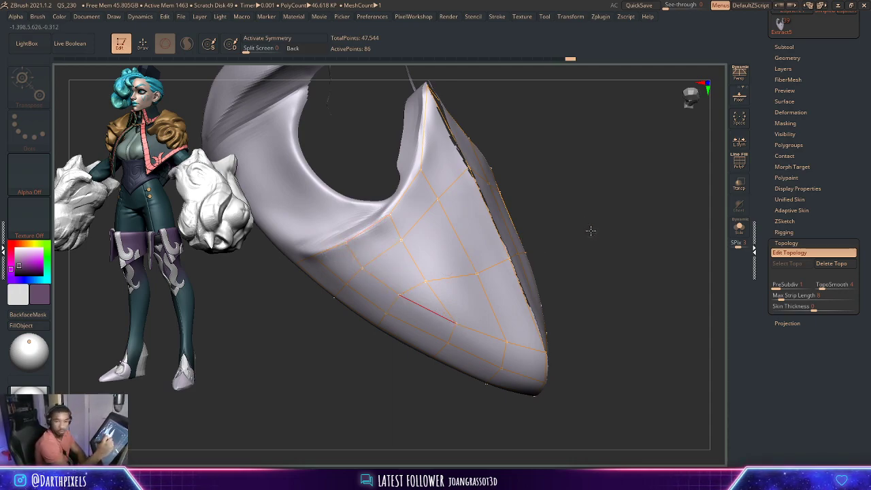
mouse_move(592, 230)
mouse_down()
mouse_move(545, 221)
mouse_move(553, 260)
mouse_move(609, 245)
mouse_move(619, 267)
mouse_move(628, 237)
mouse_move(585, 230)
mouse_move(578, 238)
mouse_move(634, 272)
mouse_move(606, 240)
mouse_move(636, 255)
mouse_move(601, 251)
mouse_move(612, 275)
mouse_move(601, 239)
mouse_up()
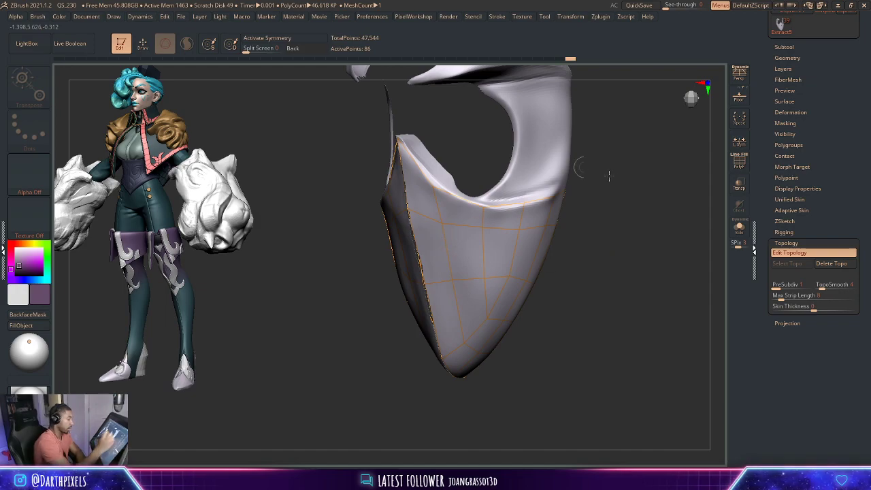
drag(609, 177, 541, 222)
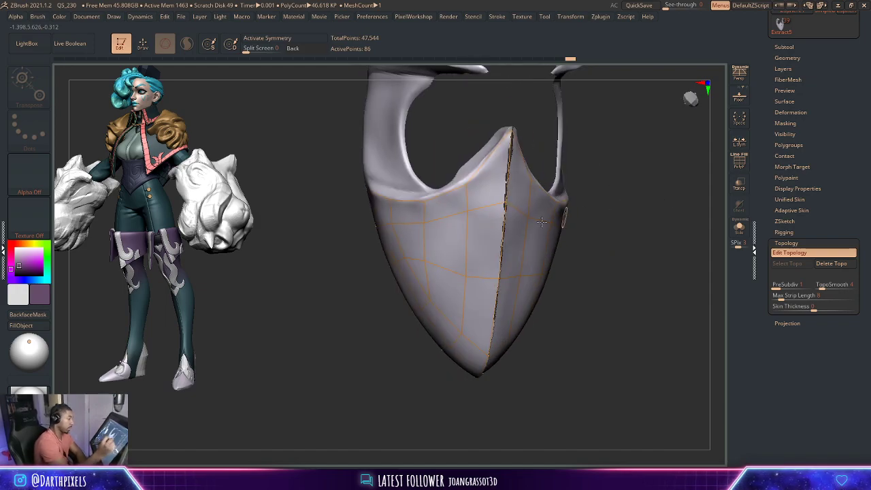
click(501, 232)
mouse_move(608, 208)
mouse_down()
mouse_move(533, 218)
mouse_move(573, 232)
mouse_up()
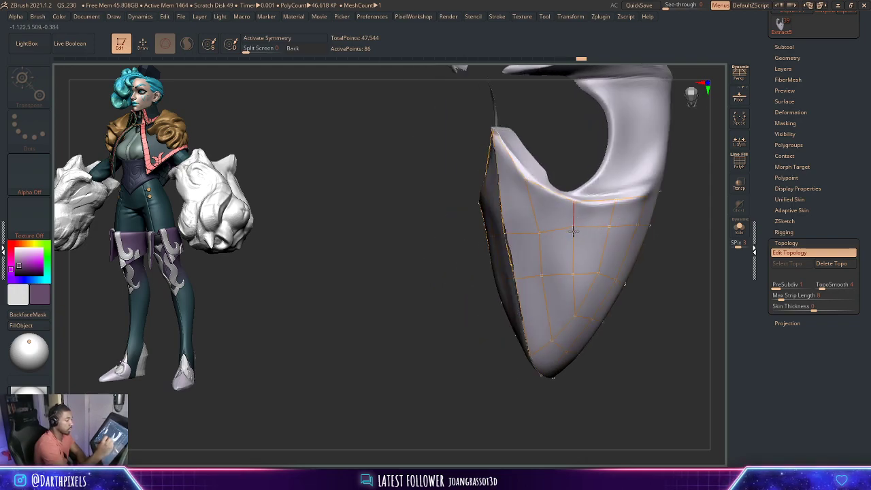
mouse_move(679, 232)
mouse_down()
mouse_move(655, 231)
mouse_move(576, 299)
mouse_move(590, 272)
mouse_move(587, 217)
mouse_up()
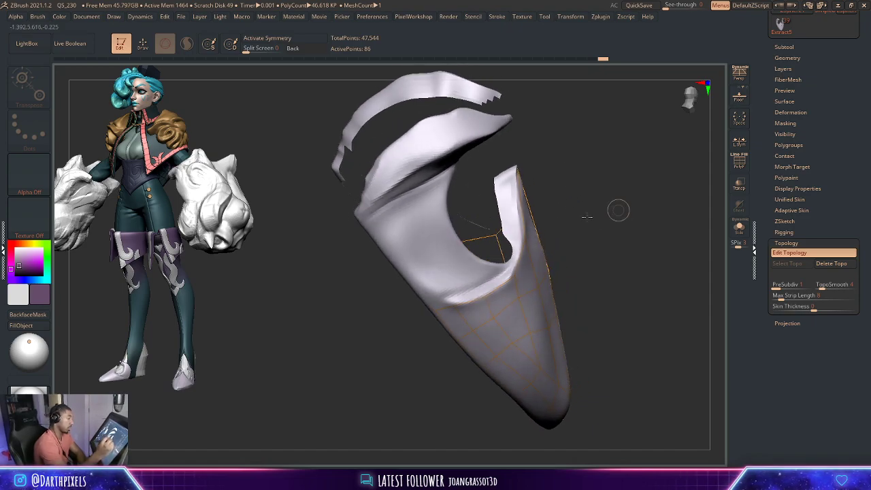
- Back in Draw mode, add linked topology points up the side toward the opening
key(q)
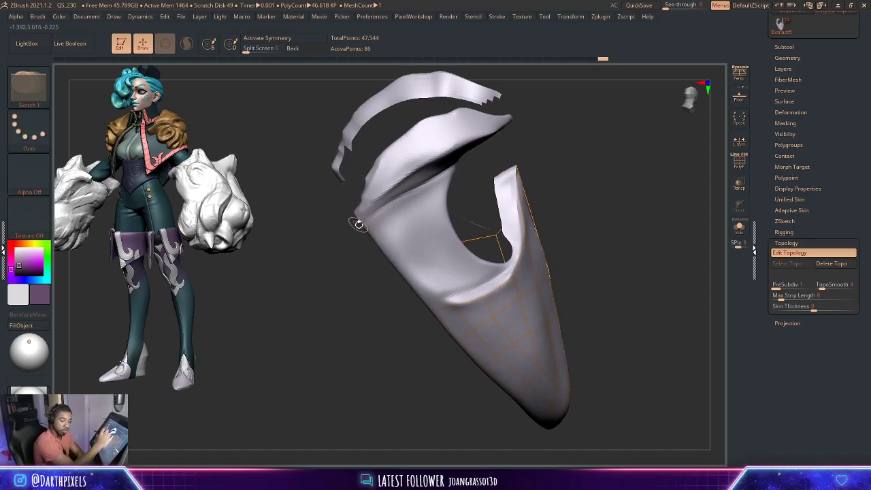
click(414, 255)
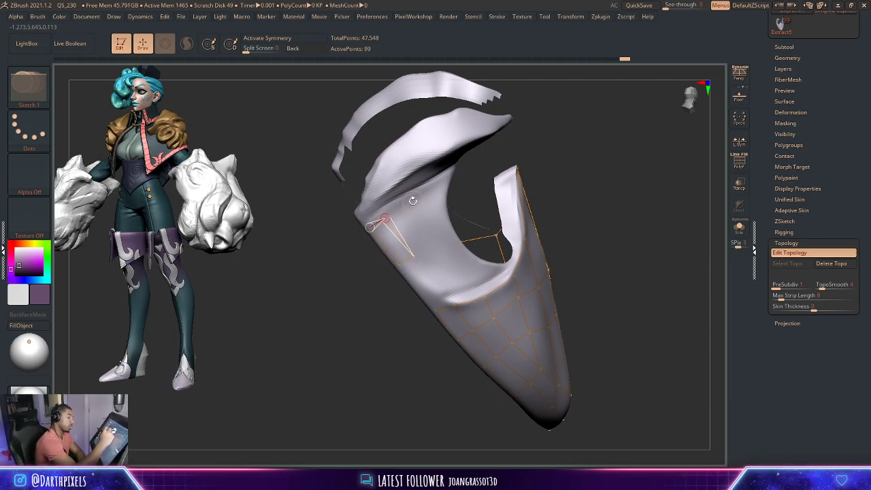
click(413, 201)
click(439, 245)
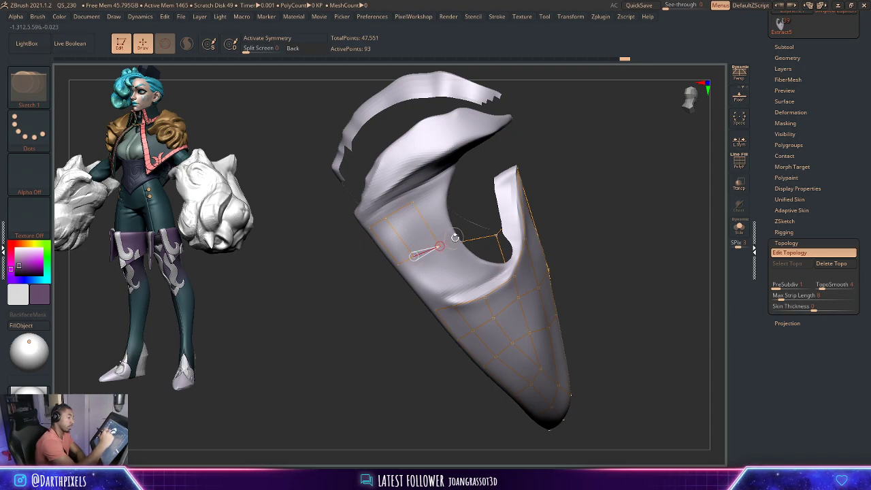
click(456, 238)
click(443, 181)
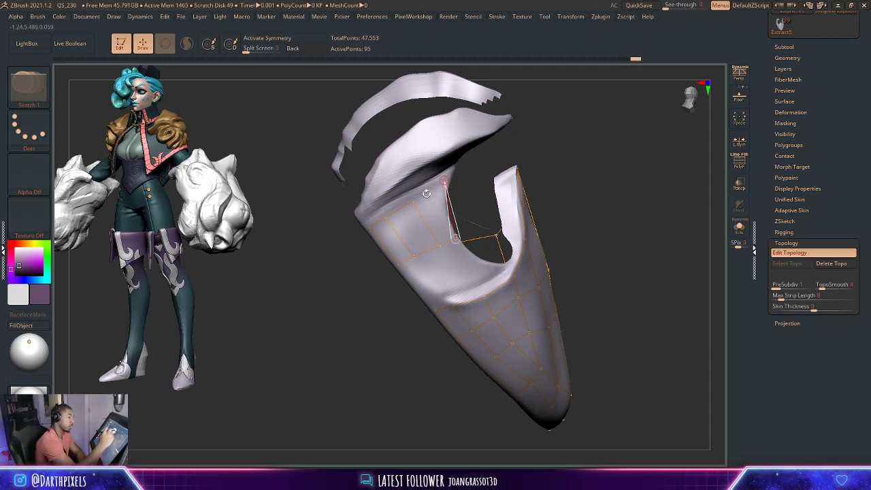
click(413, 199)
click(466, 244)
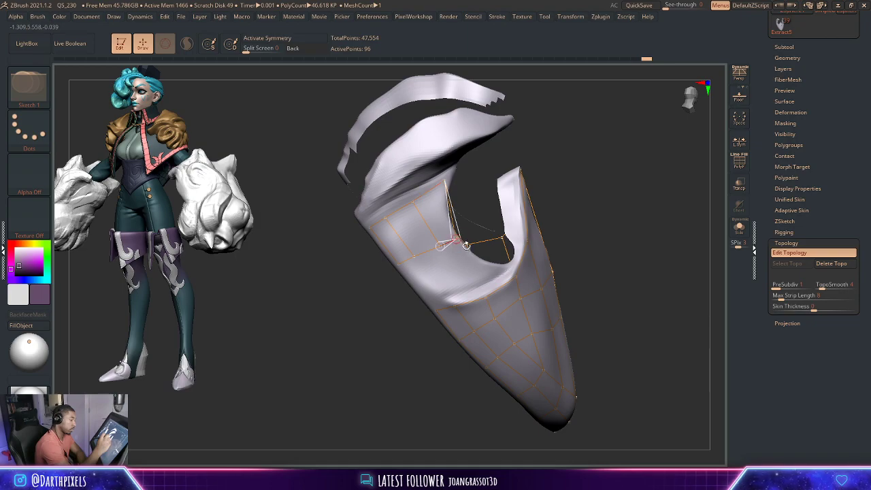
- Add topology points near the opening's edge and across the lower side
click(502, 266)
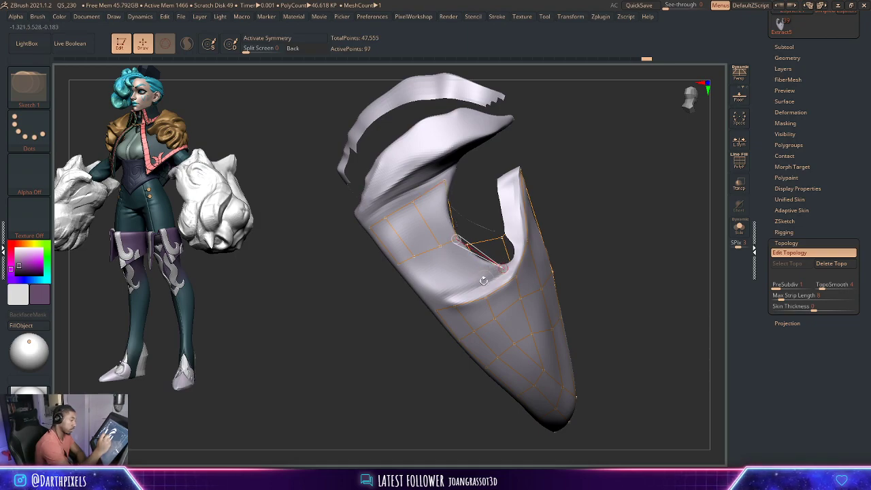
click(476, 285)
click(441, 247)
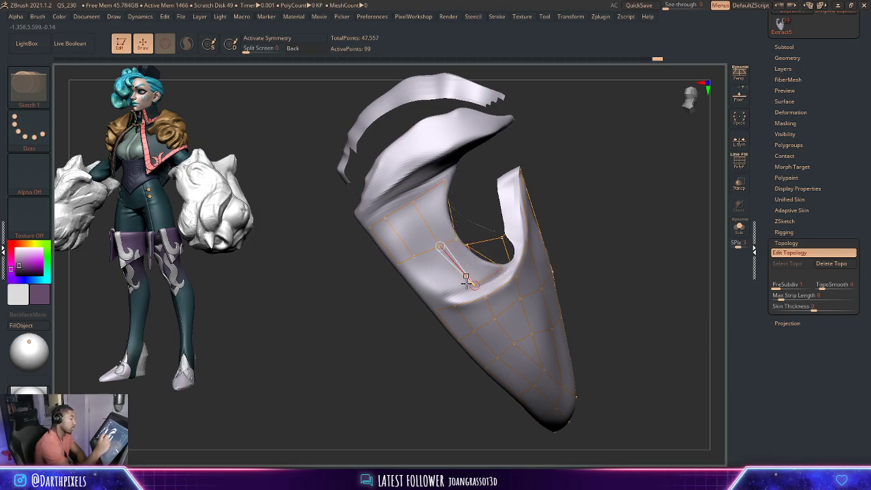
click(441, 294)
click(414, 256)
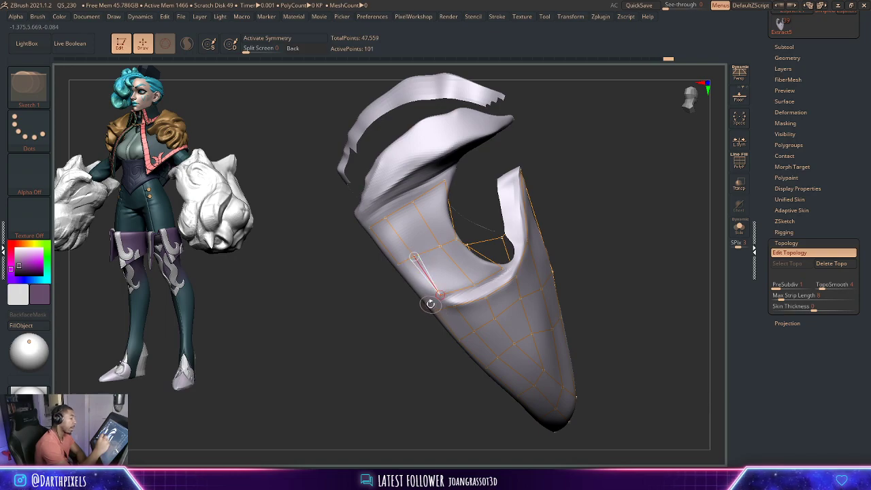
click(431, 303)
click(399, 265)
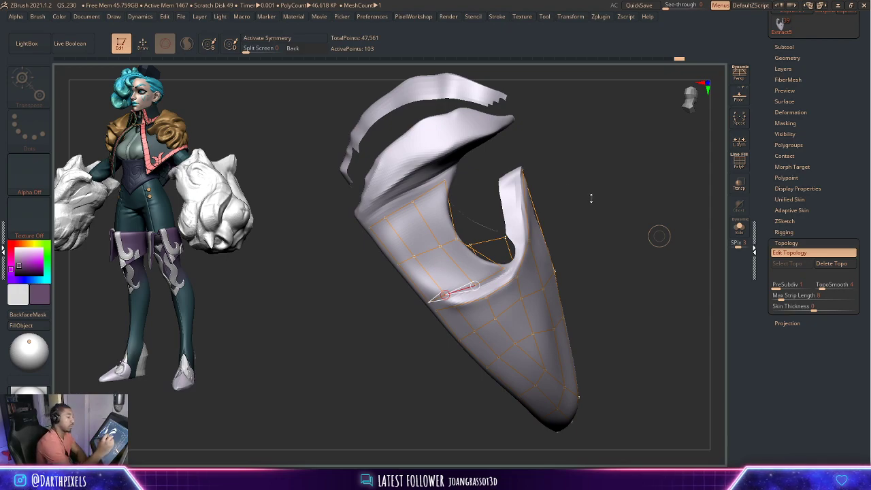
- From new angles, add points near the upper edge and link them to lower points
mouse_move(561, 199)
mouse_down()
mouse_move(628, 163)
mouse_move(626, 210)
mouse_move(441, 275)
mouse_up()
click(447, 276)
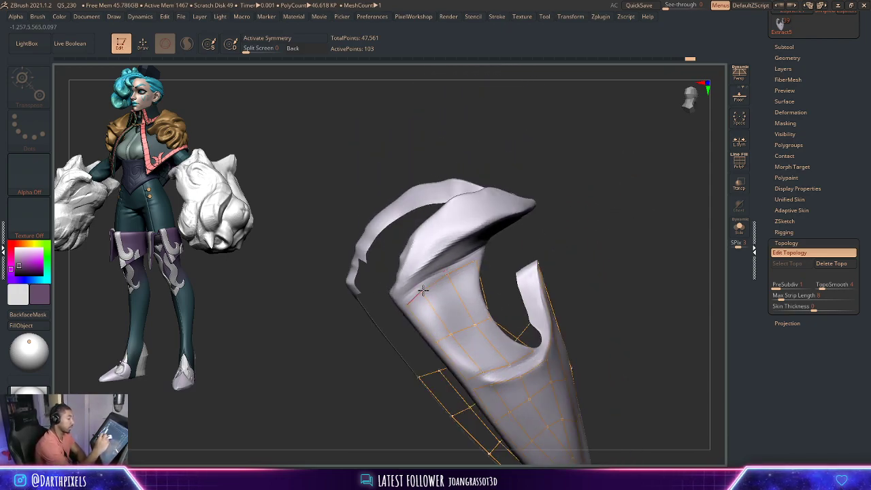
click(422, 290)
mouse_move(405, 302)
mouse_down()
mouse_move(617, 239)
mouse_move(612, 228)
mouse_move(554, 247)
mouse_move(616, 215)
mouse_move(563, 236)
mouse_up()
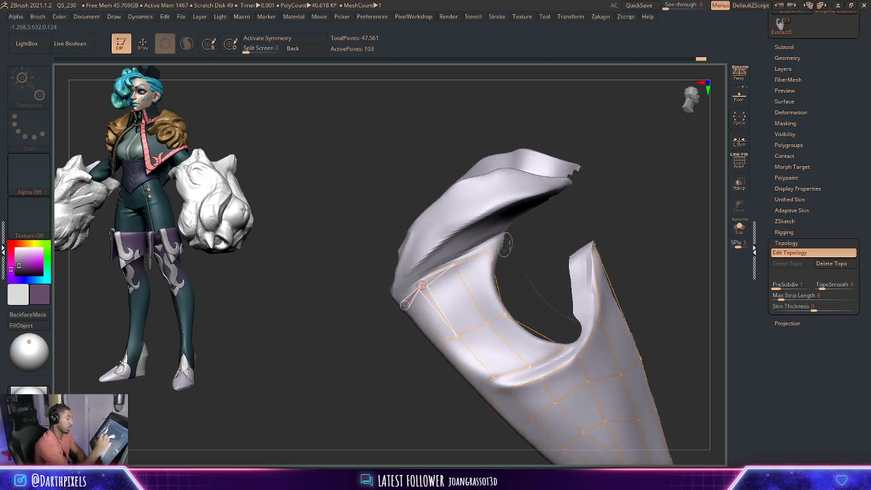
click(488, 246)
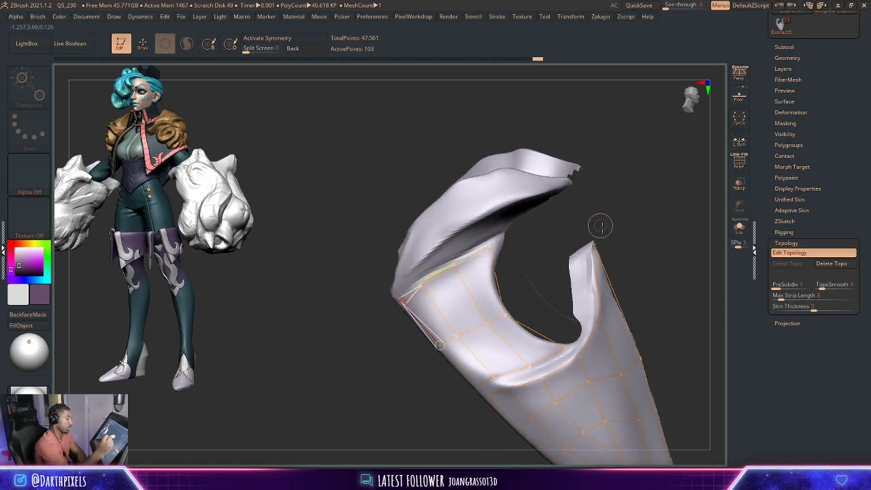
mouse_move(601, 225)
mouse_down()
mouse_move(539, 218)
mouse_move(584, 224)
mouse_move(603, 239)
mouse_move(450, 266)
mouse_move(528, 249)
mouse_move(508, 293)
mouse_move(450, 343)
mouse_up()
click(444, 357)
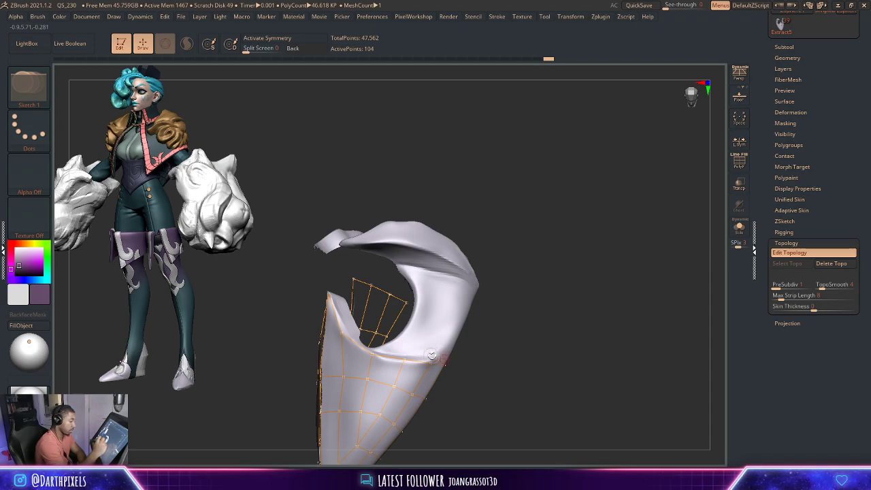
- Add topology points along the opening's inner curve and lower on the side
click(431, 355)
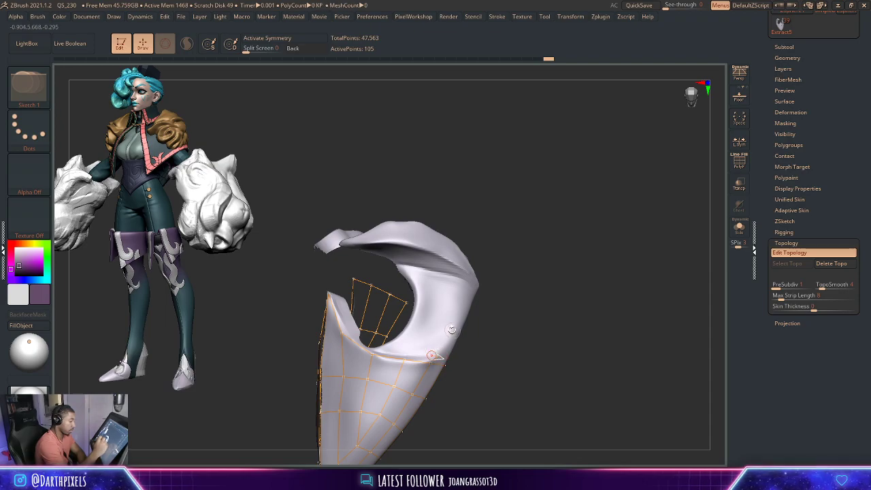
click(473, 292)
click(460, 284)
click(439, 277)
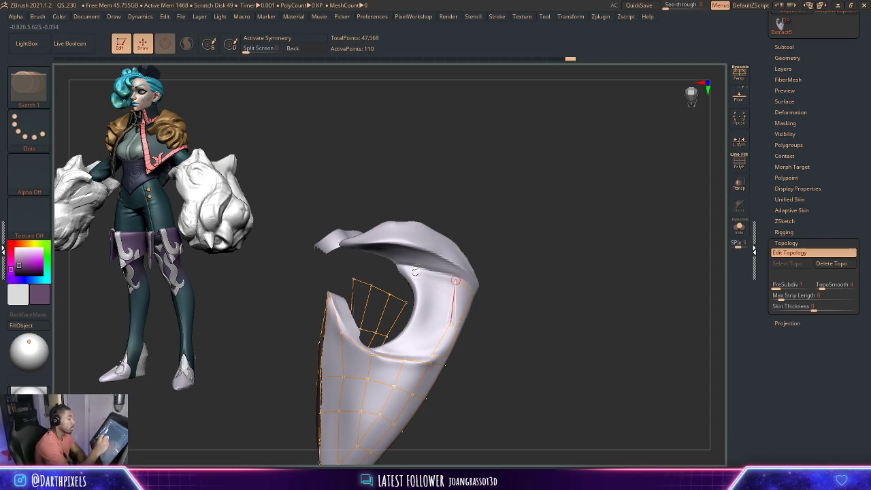
click(411, 272)
click(418, 305)
click(450, 323)
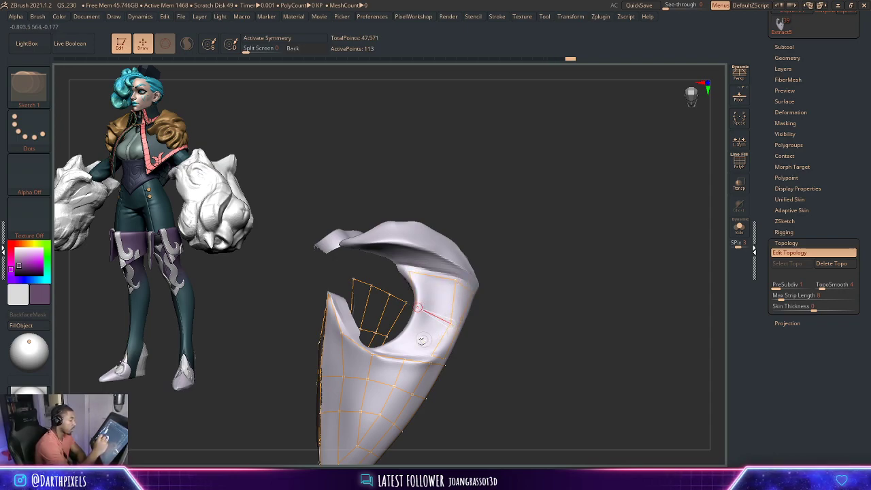
click(386, 348)
click(431, 353)
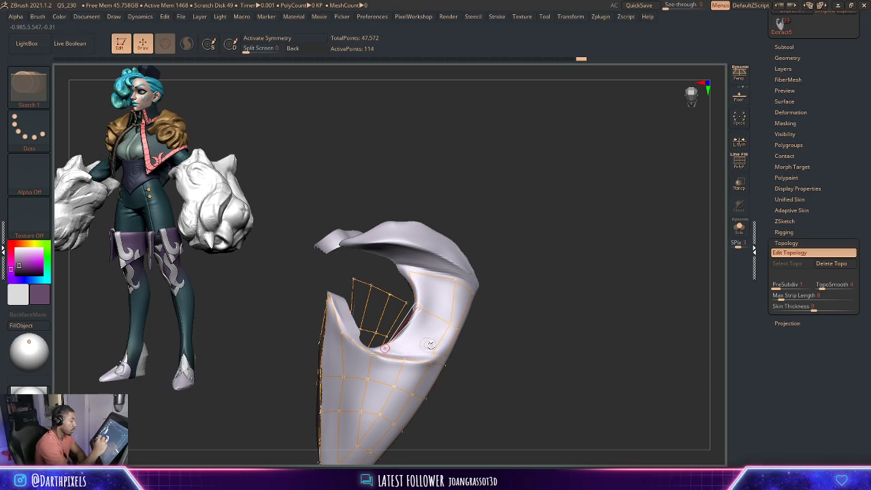
- Add linked points near the curled top's upper curve, then orbit to a side view
drag(528, 279, 306, 277)
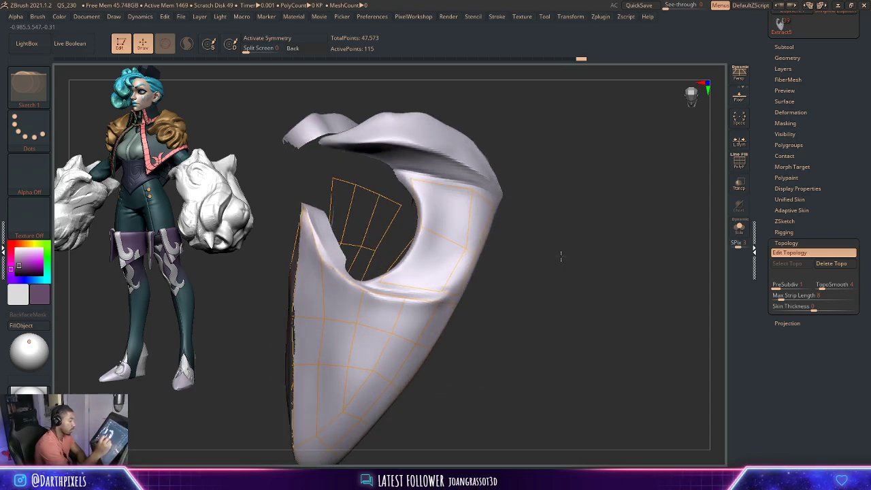
click(440, 183)
click(439, 234)
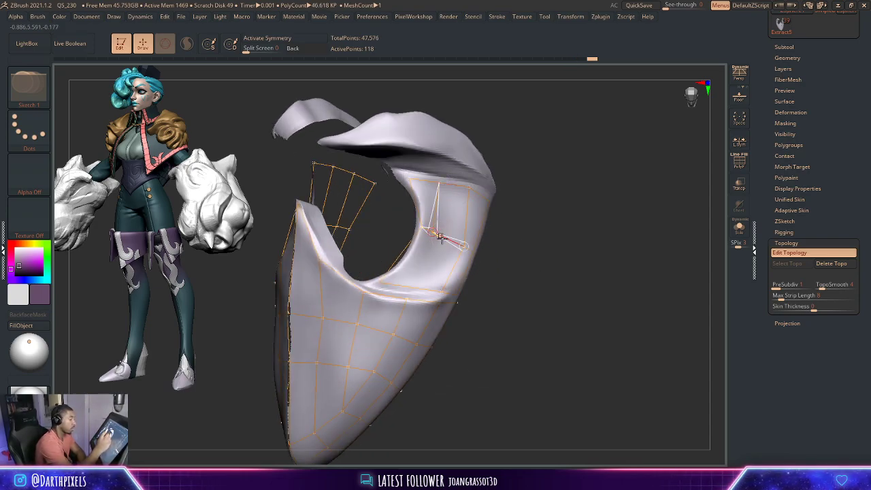
click(440, 238)
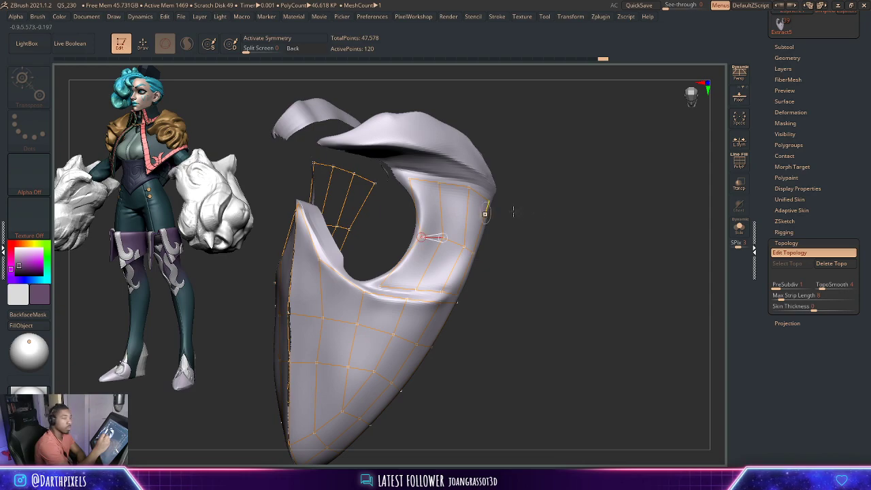
mouse_move(490, 228)
mouse_down()
mouse_move(544, 213)
mouse_move(550, 224)
mouse_move(578, 220)
mouse_move(566, 195)
mouse_move(580, 210)
mouse_move(591, 206)
mouse_move(586, 222)
mouse_move(599, 226)
mouse_move(574, 212)
mouse_move(617, 216)
mouse_move(626, 188)
mouse_move(608, 216)
mouse_move(583, 197)
mouse_move(593, 216)
mouse_move(606, 193)
mouse_move(600, 201)
mouse_up()
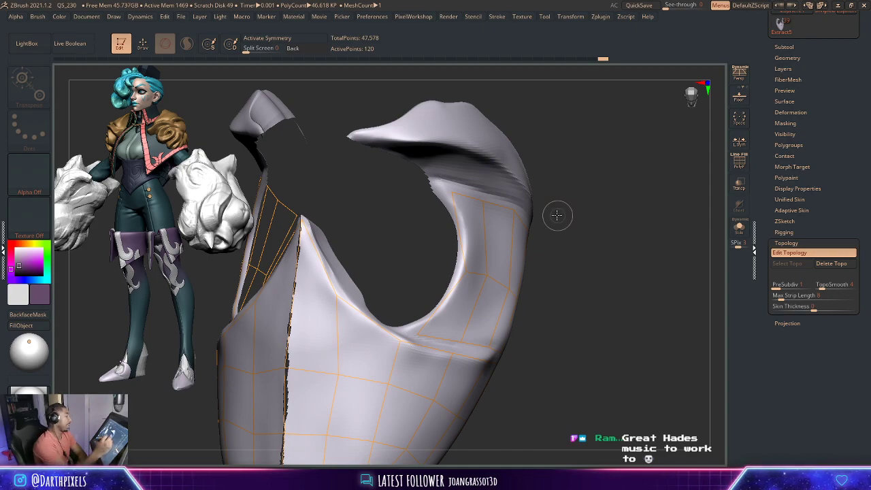
mouse_move(562, 211)
mouse_down()
mouse_move(603, 204)
mouse_move(613, 220)
mouse_move(606, 251)
mouse_up()
drag(607, 218, 574, 229)
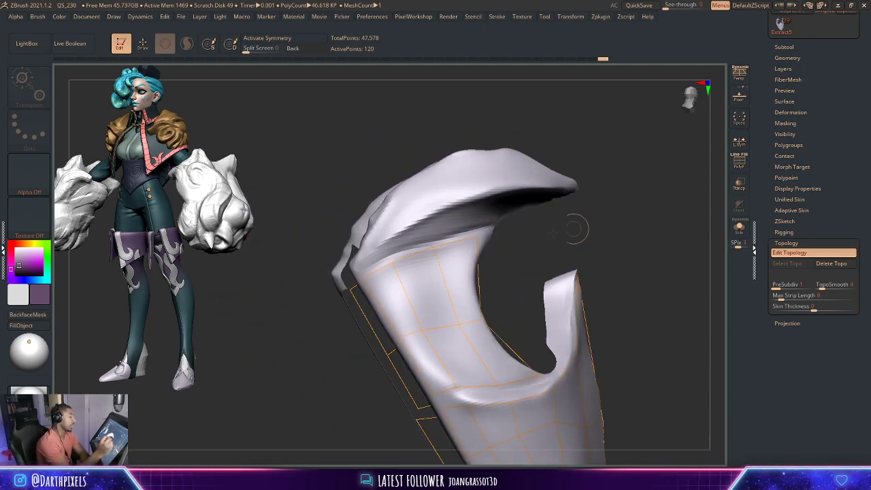
- Turn on symmetry and begin placing topology points across the upper ridge
key(x)
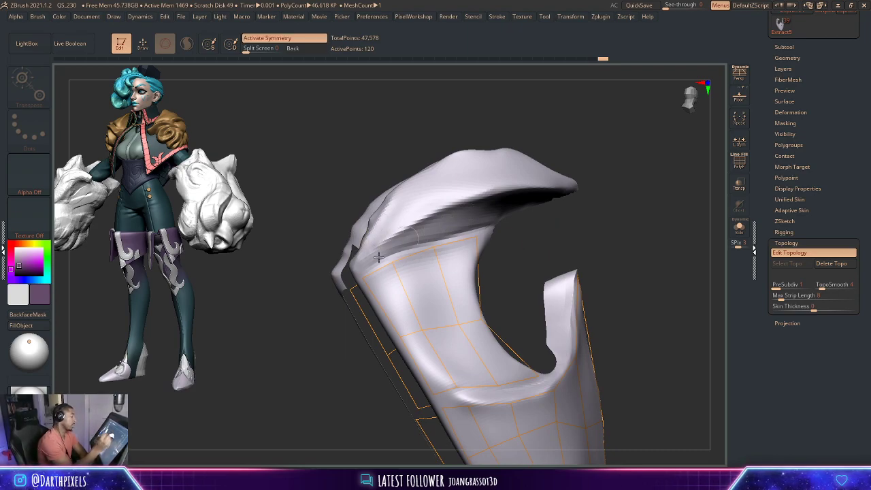
drag(357, 265, 399, 233)
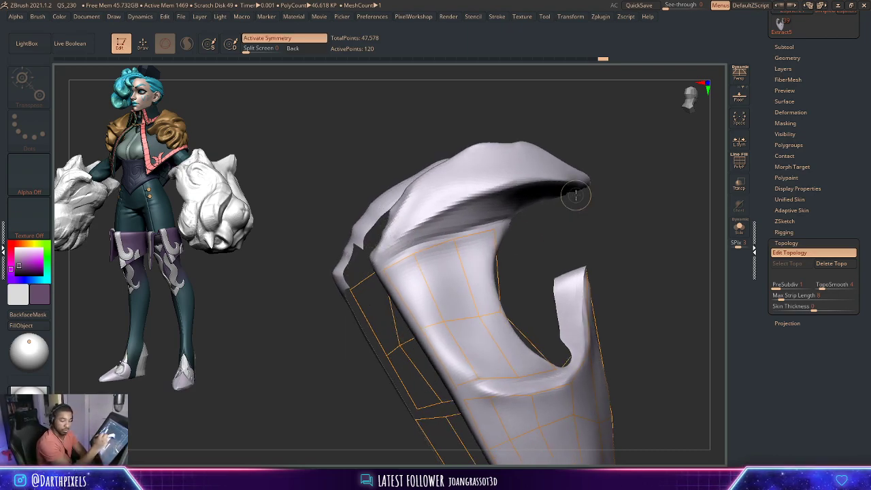
key(q)
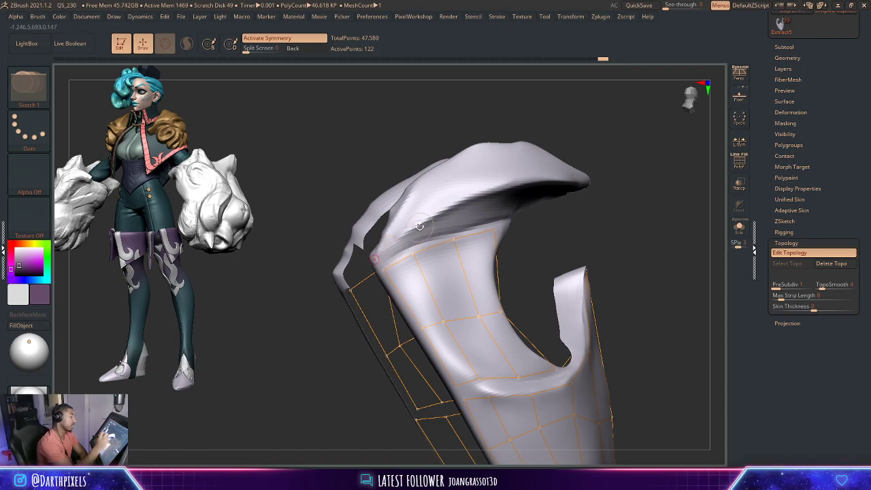
click(411, 236)
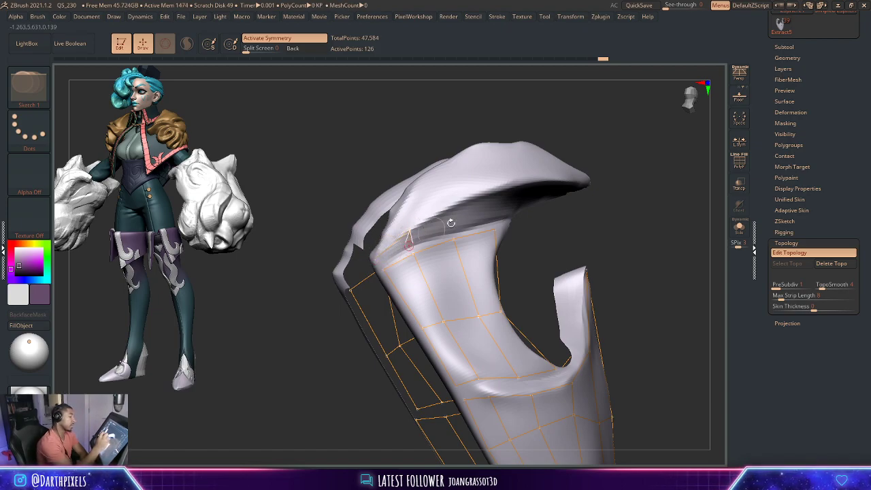
drag(611, 165, 500, 204)
click(391, 232)
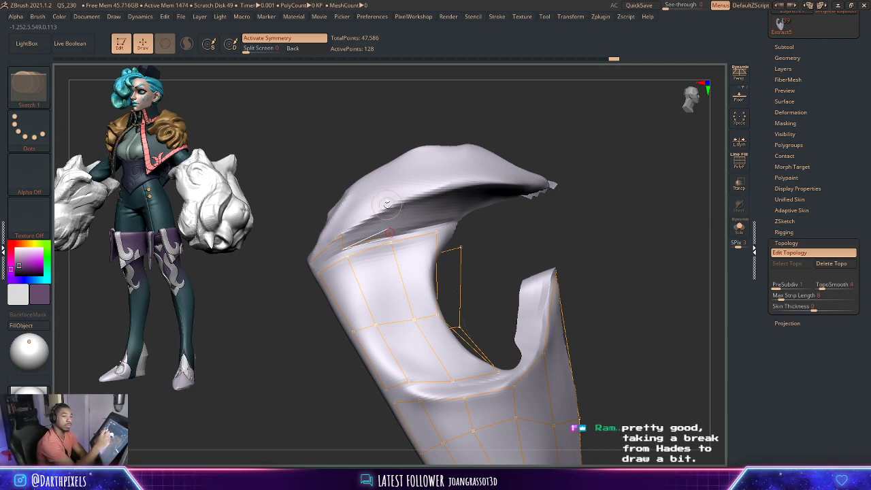
click(382, 208)
- Draw topology edges down and back up the ridge
drag(570, 152, 395, 187)
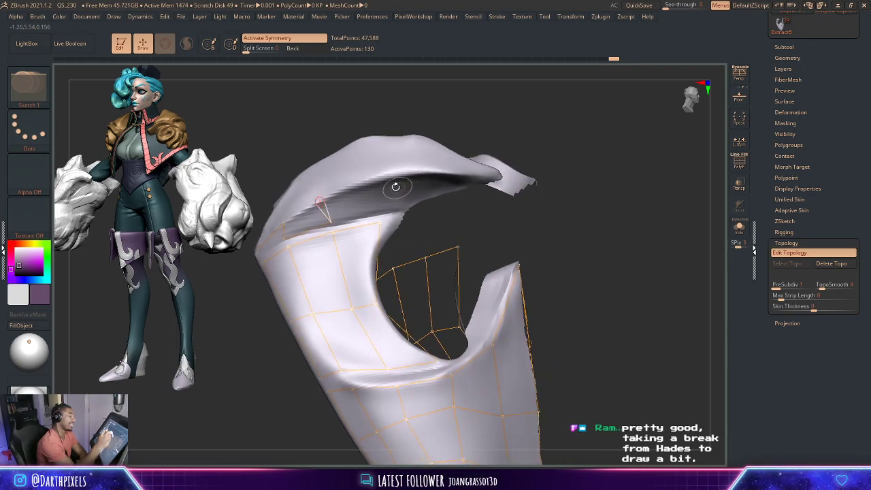
click(380, 179)
click(385, 207)
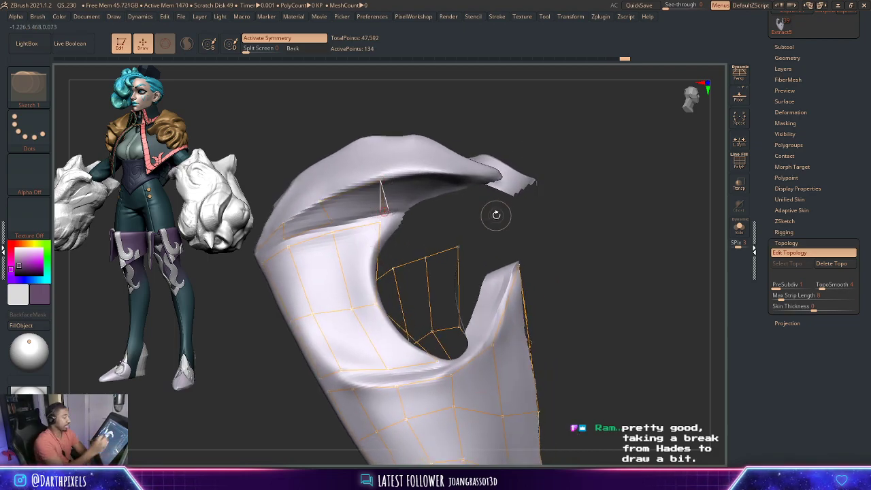
drag(496, 215, 512, 168)
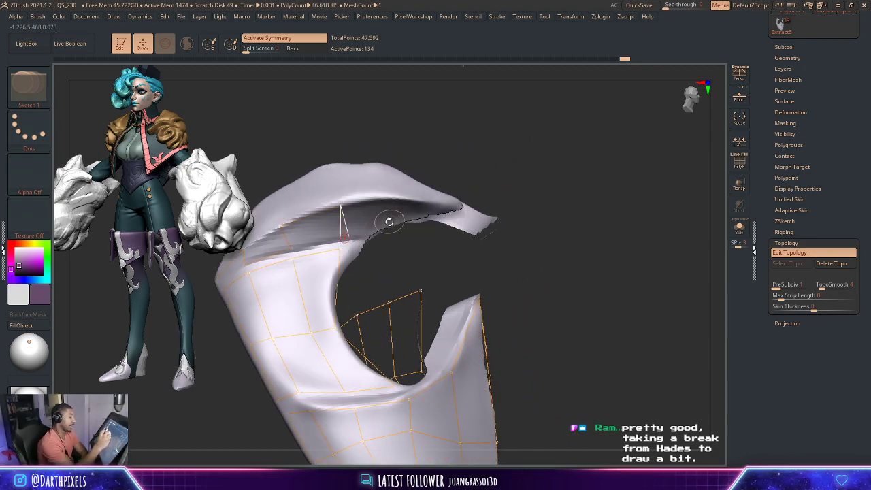
click(389, 221)
click(382, 201)
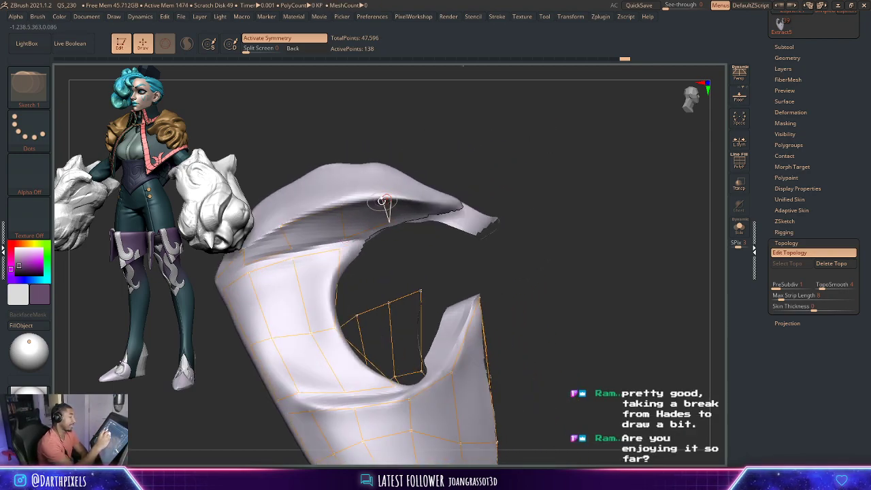
- Add edges along the top ridge and a new edge toward the outer edge
drag(433, 173, 551, 184)
click(438, 244)
click(456, 271)
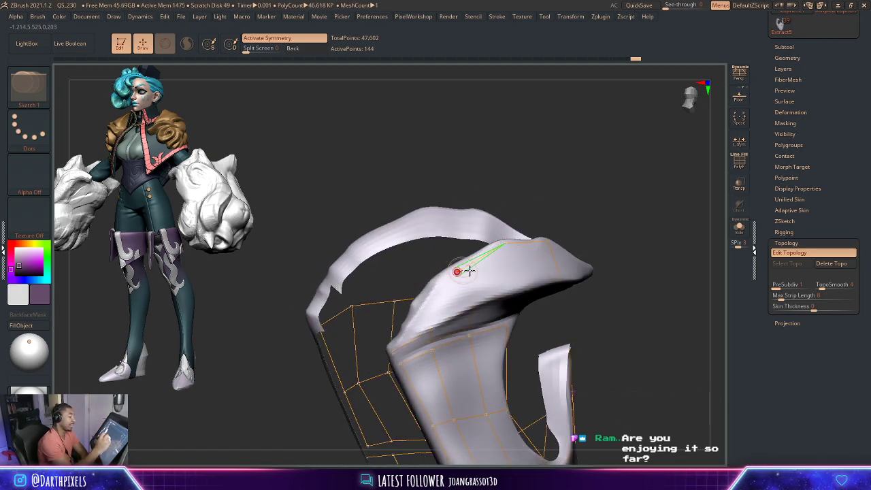
click(422, 311)
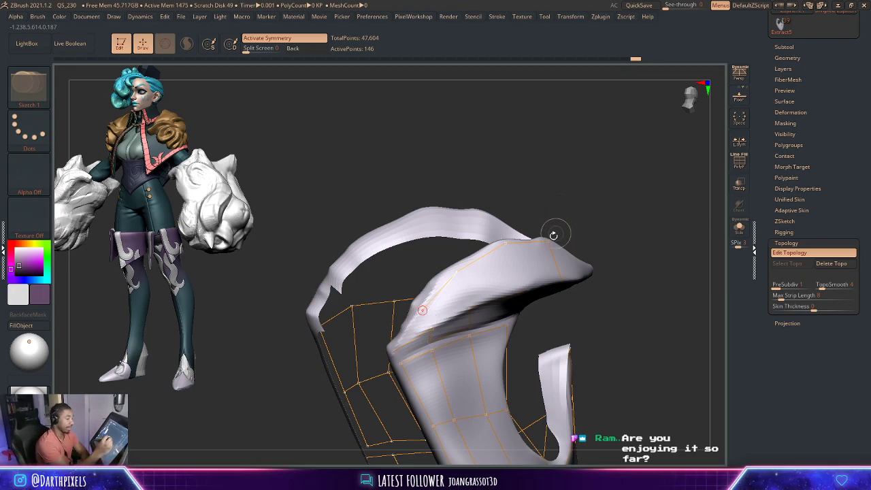
drag(570, 206, 557, 188)
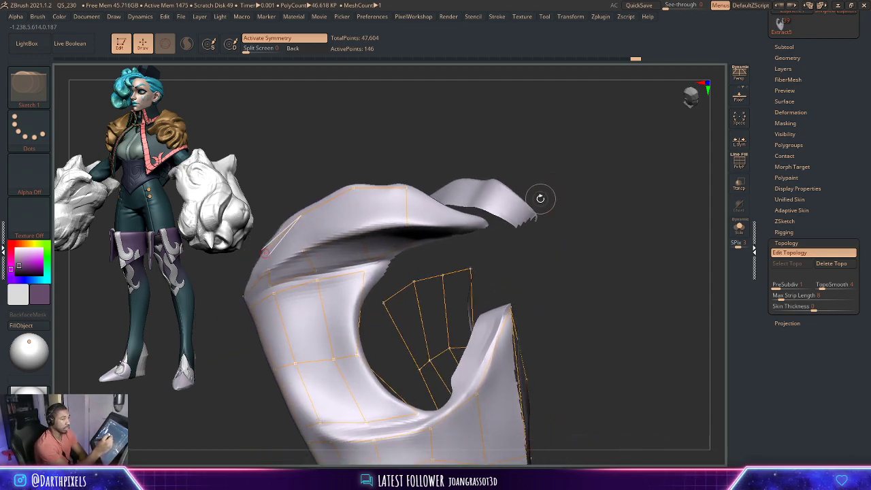
drag(547, 193, 549, 192)
drag(559, 155, 566, 160)
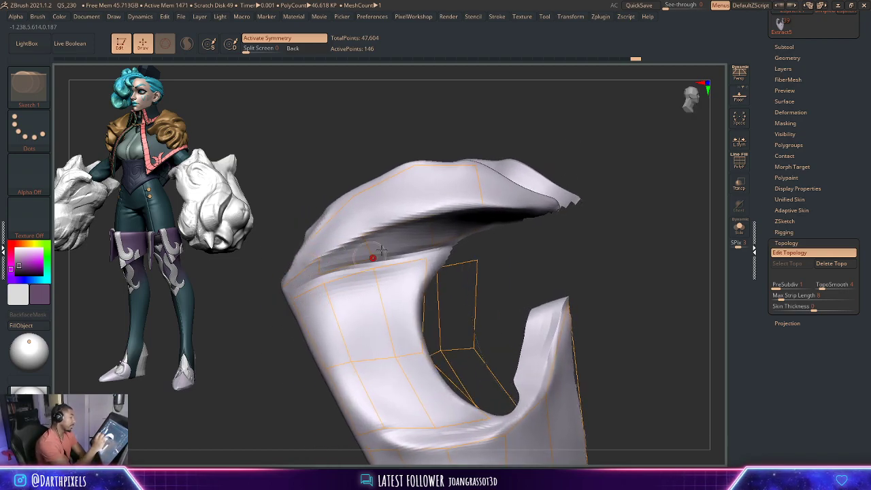
right_drag(381, 251, 301, 263)
click(295, 266)
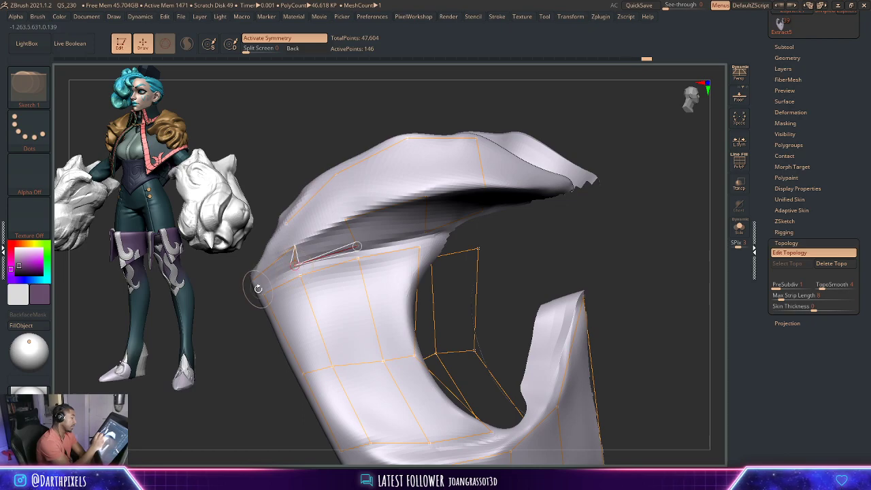
click(259, 281)
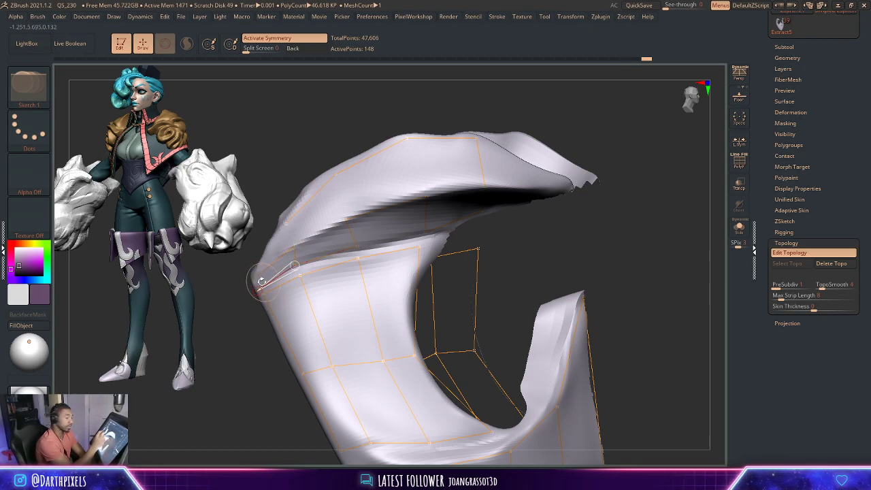
- Add an edge along the inner ridge, undoing a misplaced edge across the gap
drag(593, 232, 524, 233)
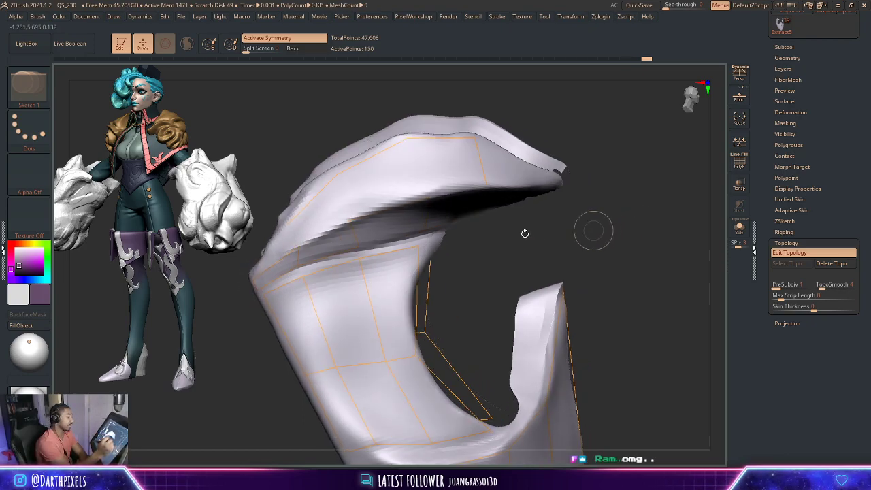
click(295, 249)
click(360, 222)
mouse_move(609, 211)
mouse_down()
mouse_move(617, 216)
mouse_move(522, 210)
mouse_up()
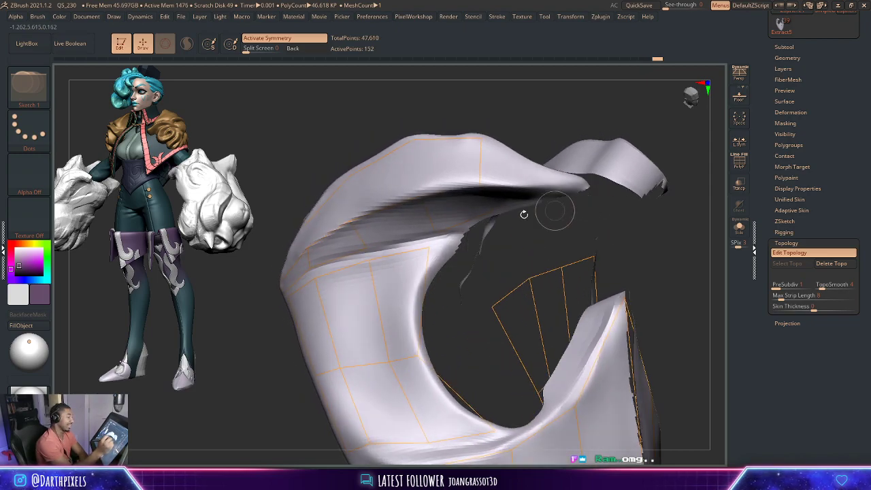
click(366, 247)
click(462, 305)
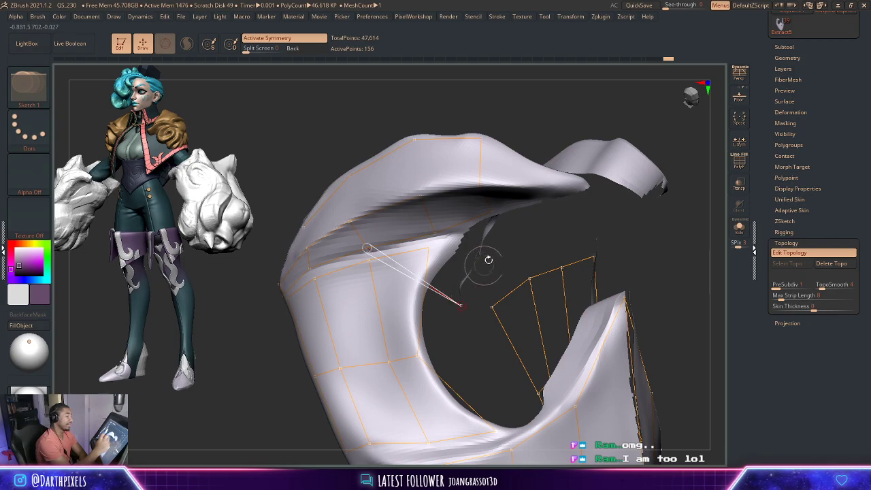
key(ctrl+z)
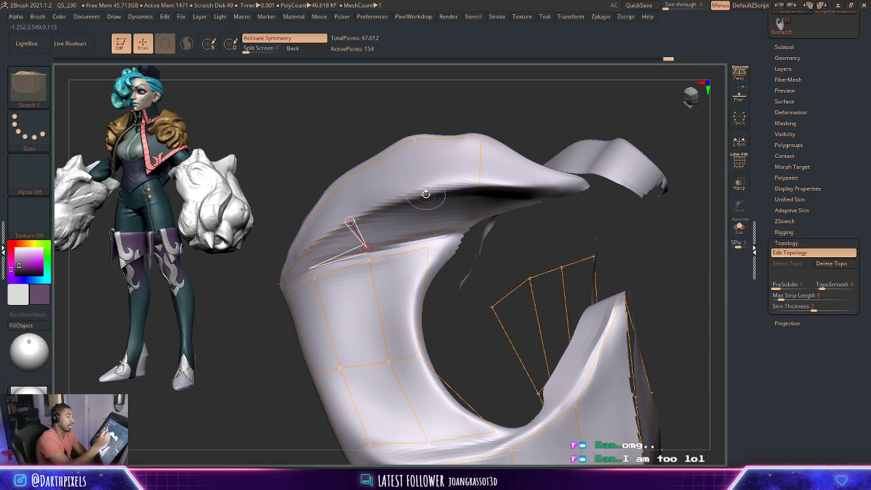
- Place a topology point near the upper tip after undoing a misplaced edge
drag(522, 120, 428, 191)
click(472, 176)
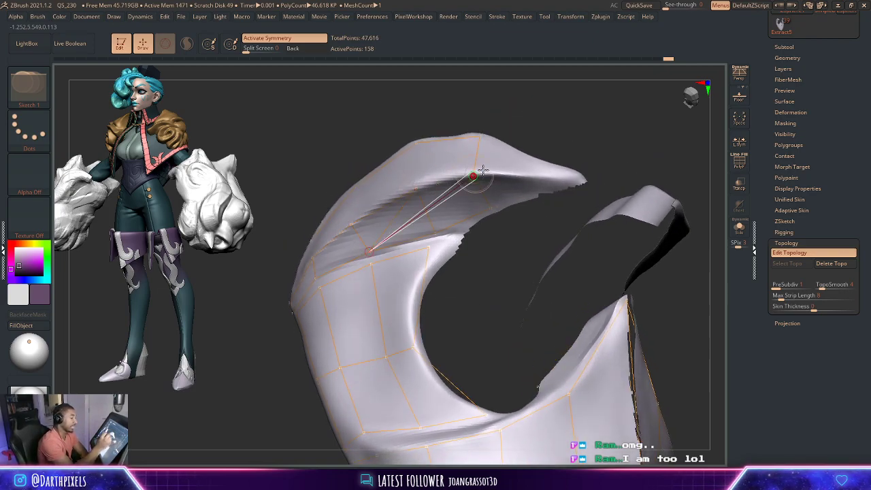
key(ctrl+z)
drag(538, 126, 522, 137)
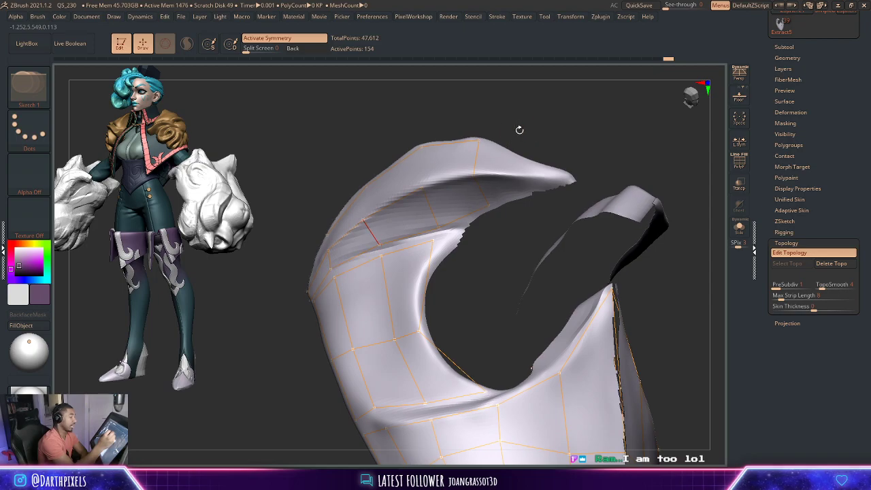
click(473, 179)
- Add topology points on the wing and connect them to a ridge point
mouse_move(544, 140)
mouse_down()
mouse_move(456, 171)
mouse_move(470, 150)
mouse_up()
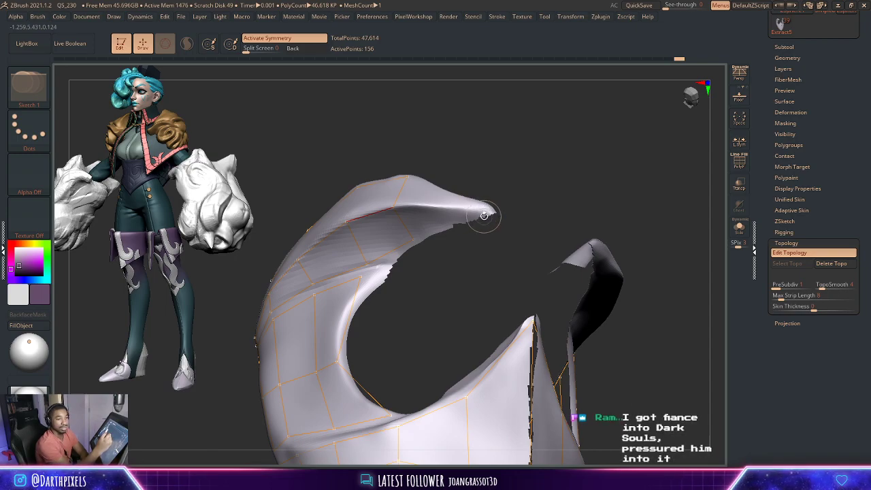
mouse_move(484, 200)
mouse_down()
mouse_move(481, 166)
mouse_move(467, 165)
mouse_up()
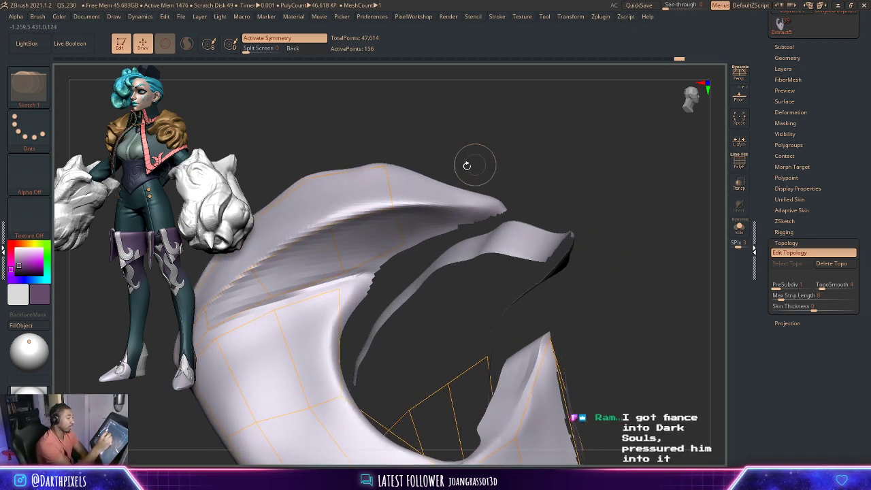
click(340, 208)
mouse_move(350, 145)
mouse_down()
mouse_move(433, 121)
mouse_move(408, 129)
mouse_up()
click(341, 211)
drag(341, 171, 298, 227)
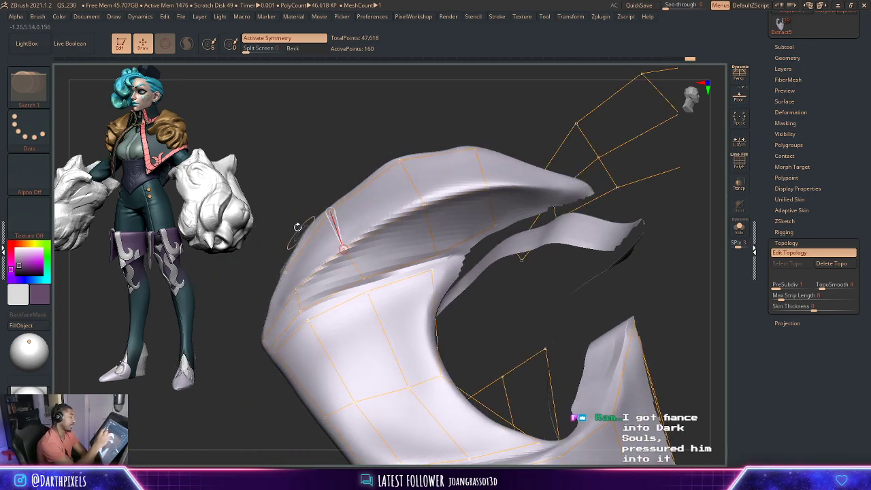
click(293, 284)
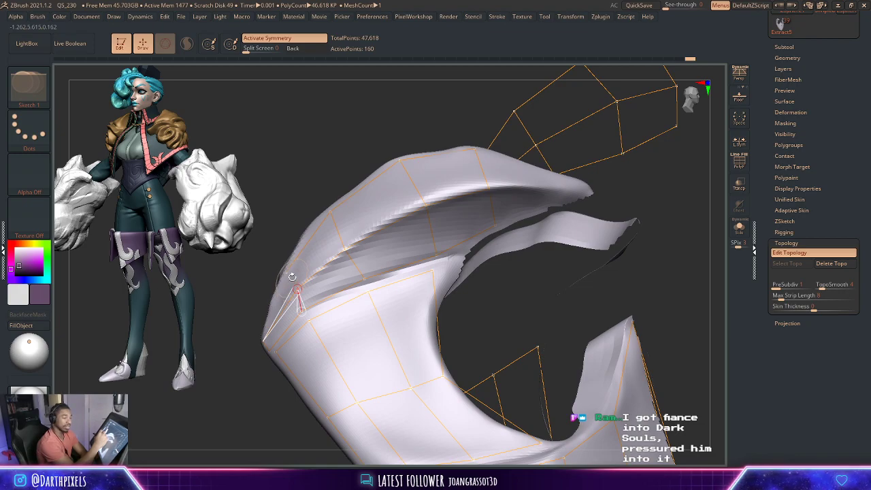
mouse_move(286, 249)
mouse_down()
mouse_move(342, 156)
mouse_move(336, 193)
mouse_move(517, 164)
mouse_move(337, 249)
mouse_up()
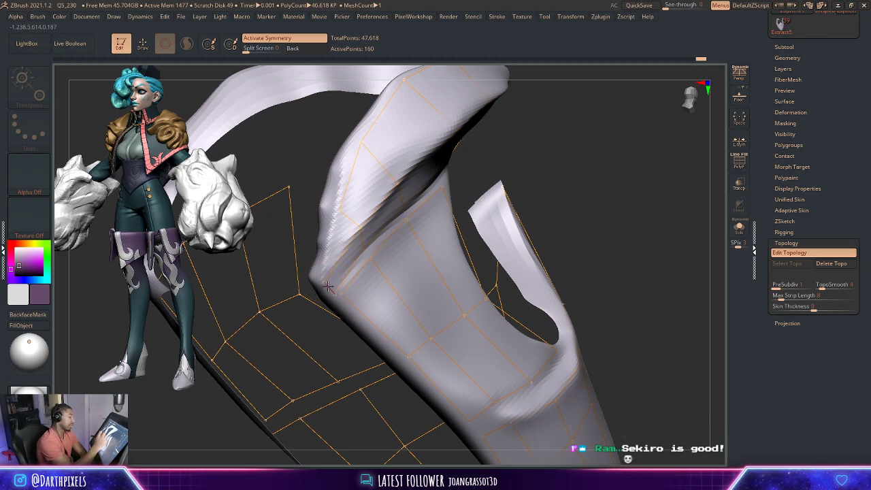
- Return to Draw mode and add two topology points on the armor's outer side
key(space)
key(q)
click(326, 284)
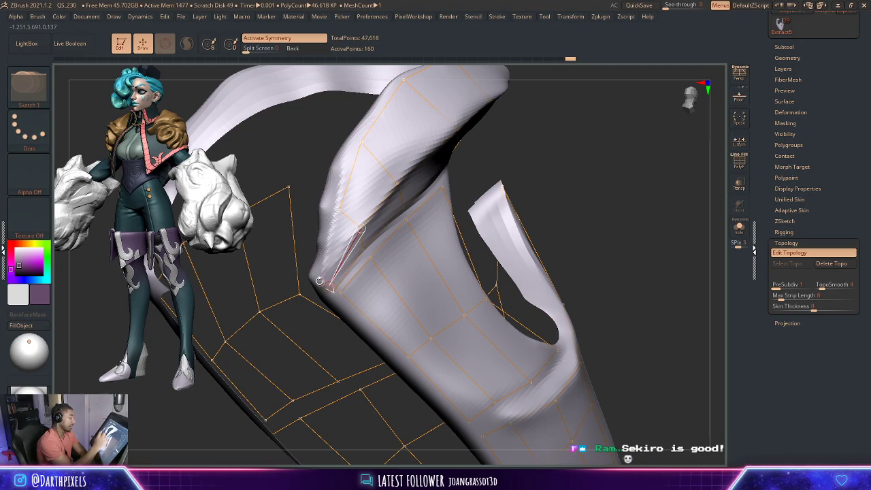
click(340, 213)
- Add points and edges across the curled tip, joining them into the grid for 184 points
mouse_move(546, 163)
mouse_down()
mouse_move(304, 340)
mouse_move(395, 287)
mouse_up()
drag(627, 150, 476, 204)
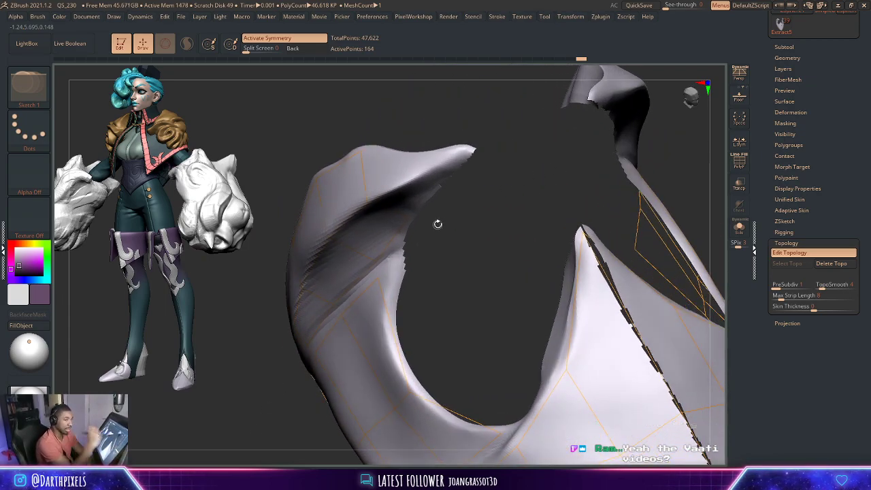
mouse_move(379, 206)
mouse_down()
mouse_move(452, 215)
mouse_move(413, 184)
mouse_up()
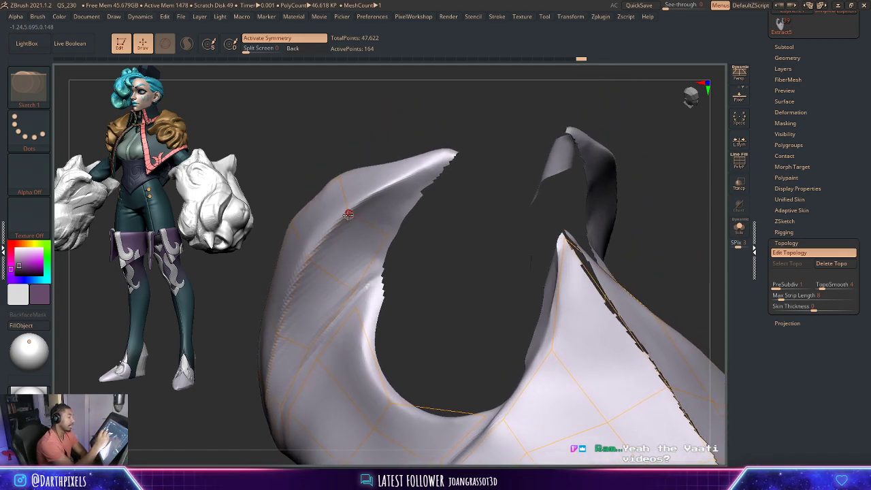
click(402, 178)
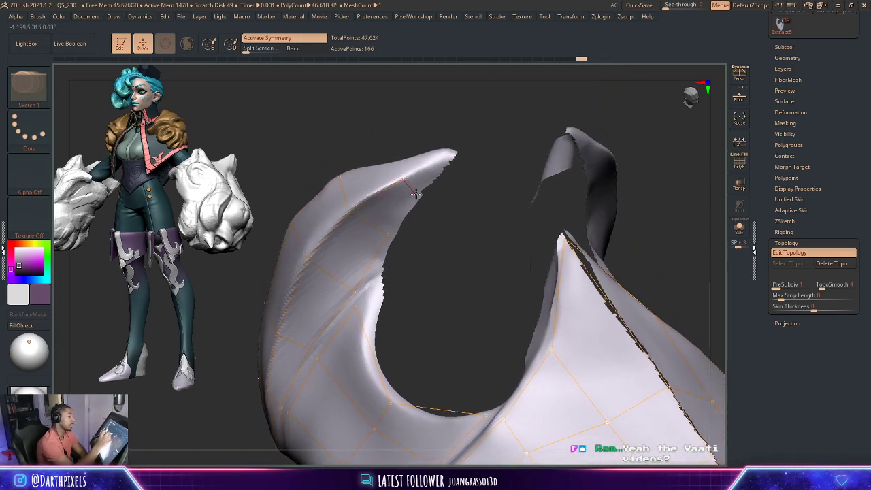
click(386, 234)
mouse_move(436, 239)
mouse_down()
mouse_move(414, 175)
mouse_move(420, 140)
mouse_up()
click(398, 166)
click(336, 160)
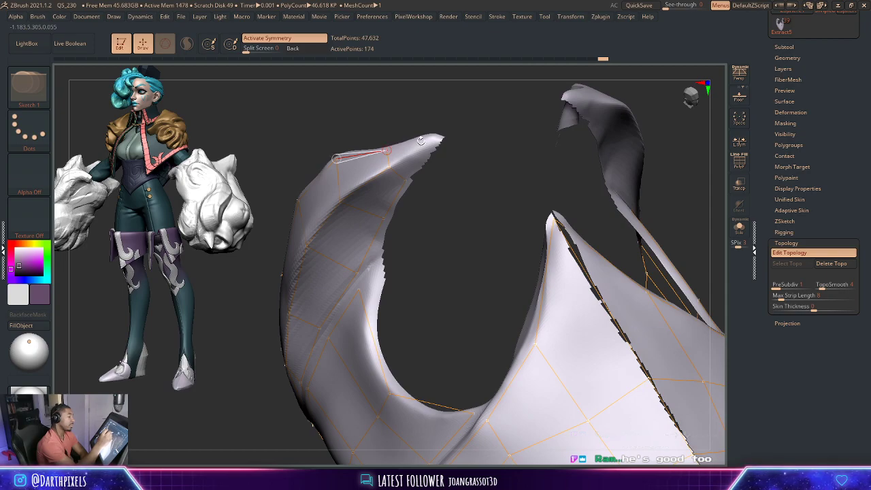
click(426, 137)
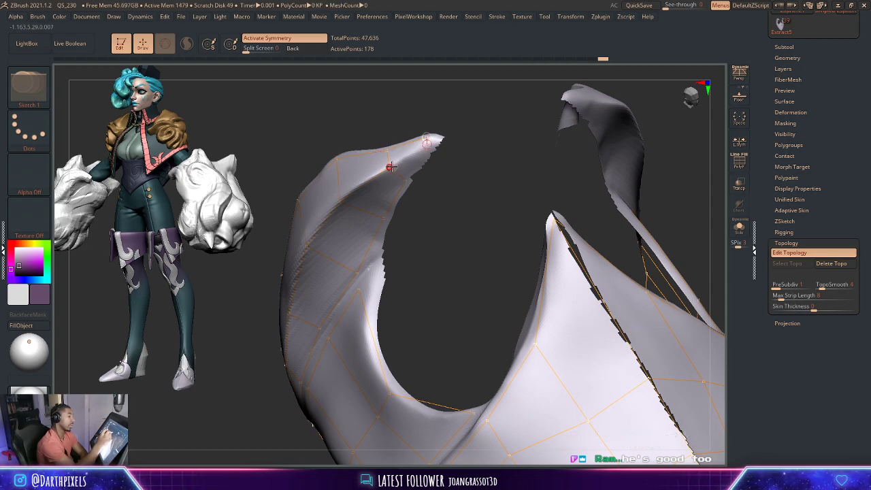
click(430, 151)
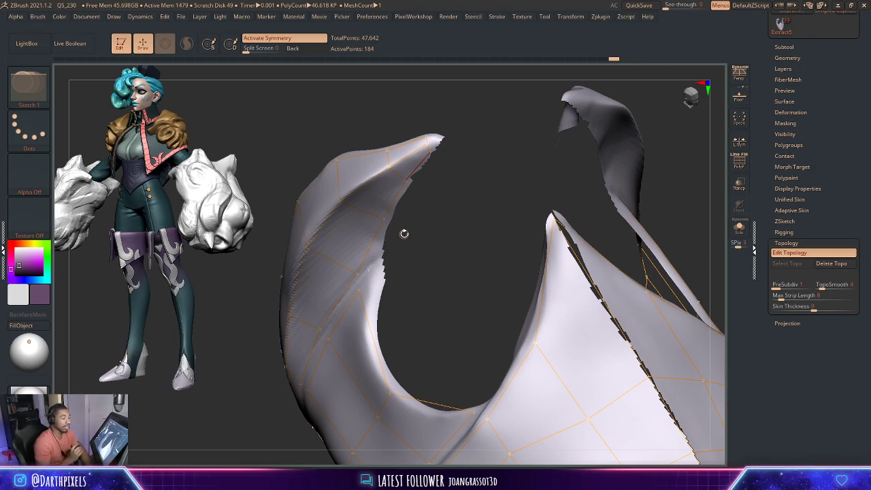
mouse_move(441, 224)
mouse_down()
mouse_move(569, 180)
mouse_move(566, 225)
mouse_move(589, 230)
mouse_move(589, 180)
mouse_move(606, 200)
mouse_move(619, 294)
mouse_move(476, 283)
mouse_move(461, 245)
mouse_move(499, 228)
mouse_move(463, 241)
mouse_up()
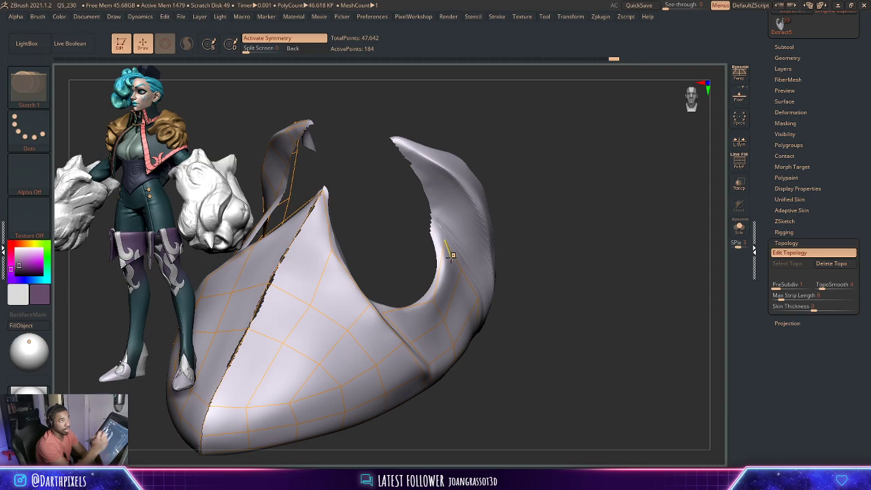
- Add connected topology points and edges along the armor piece's outer edge and rim
mouse_move(525, 234)
mouse_down()
mouse_move(522, 202)
mouse_move(540, 194)
mouse_move(484, 248)
mouse_up()
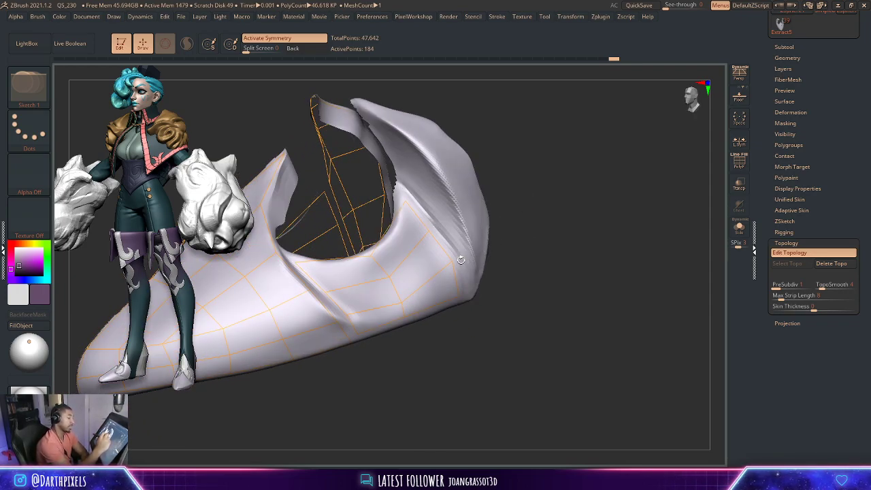
click(461, 260)
click(468, 293)
click(469, 293)
click(453, 261)
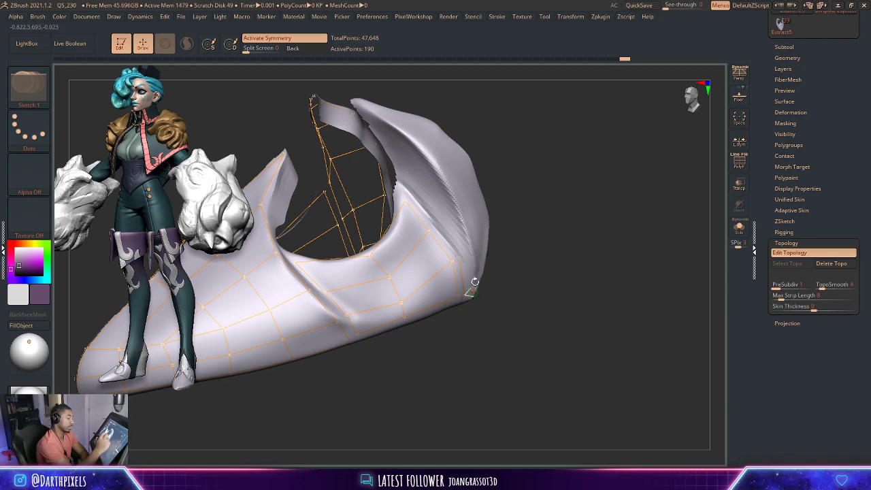
click(472, 251)
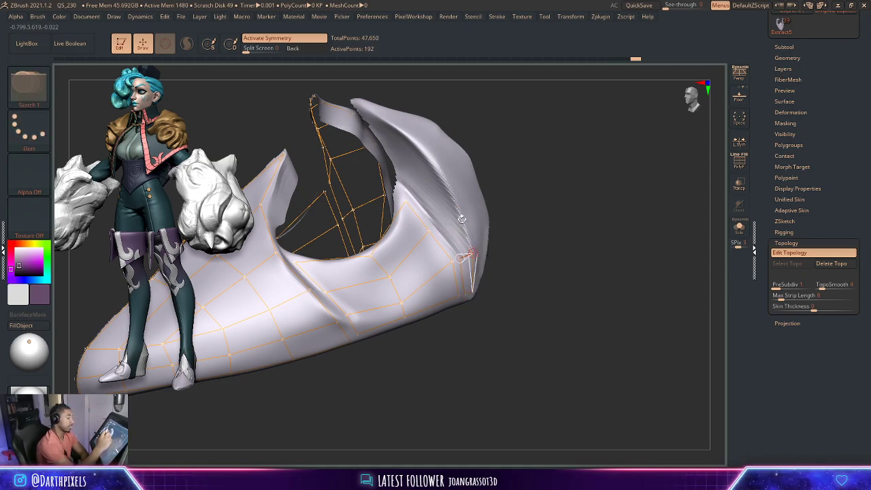
click(460, 210)
click(439, 227)
click(460, 256)
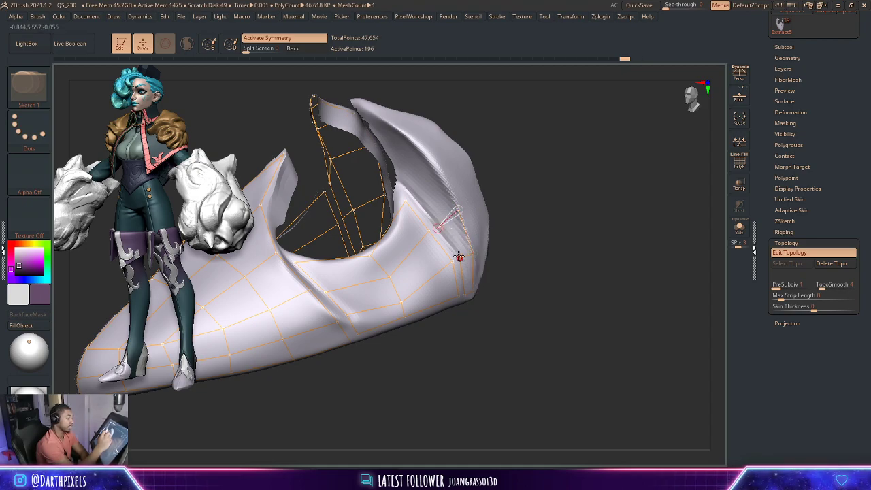
- Continue the topology line up the inner curl, reaching 216 active points
click(414, 194)
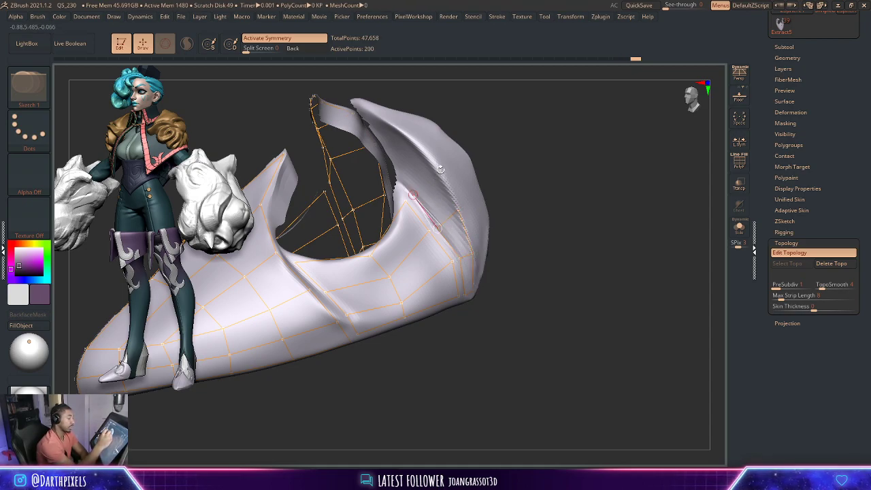
click(438, 171)
click(458, 210)
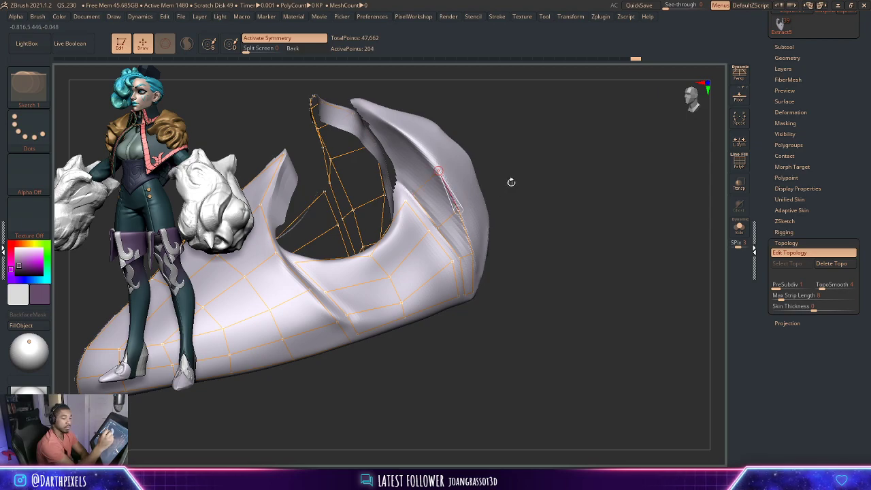
mouse_move(509, 181)
mouse_down()
mouse_move(519, 209)
mouse_move(477, 199)
mouse_up()
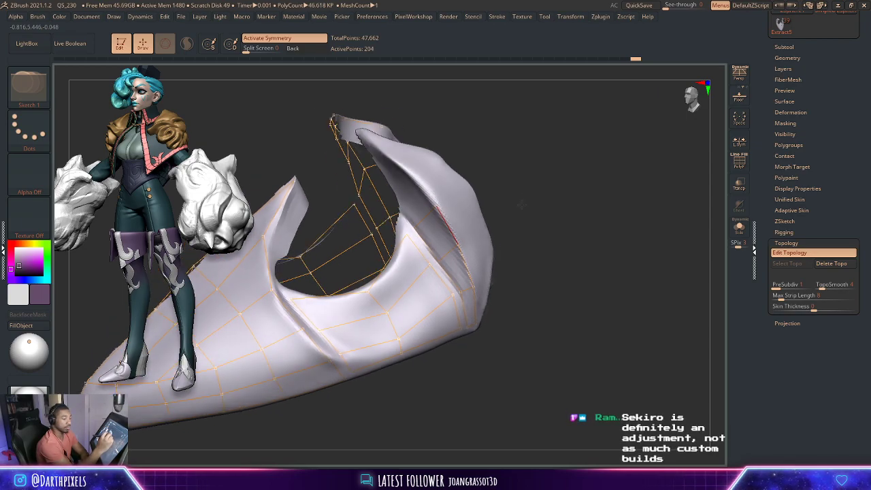
click(478, 194)
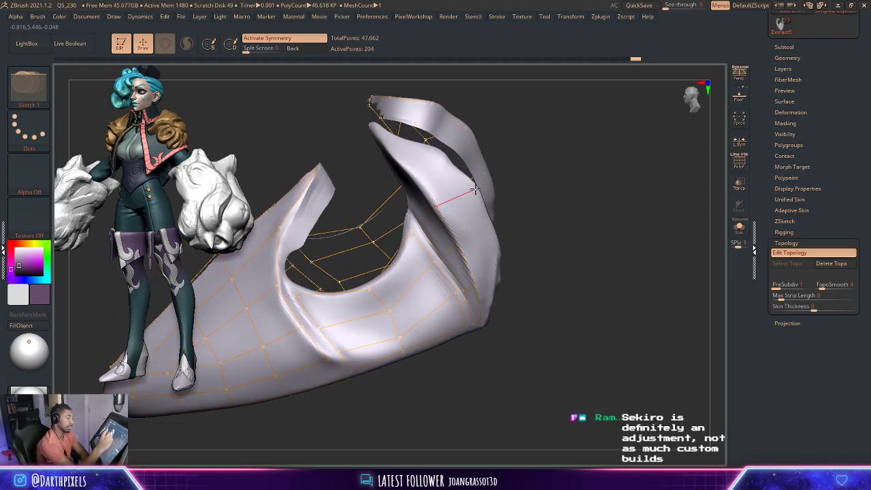
click(488, 225)
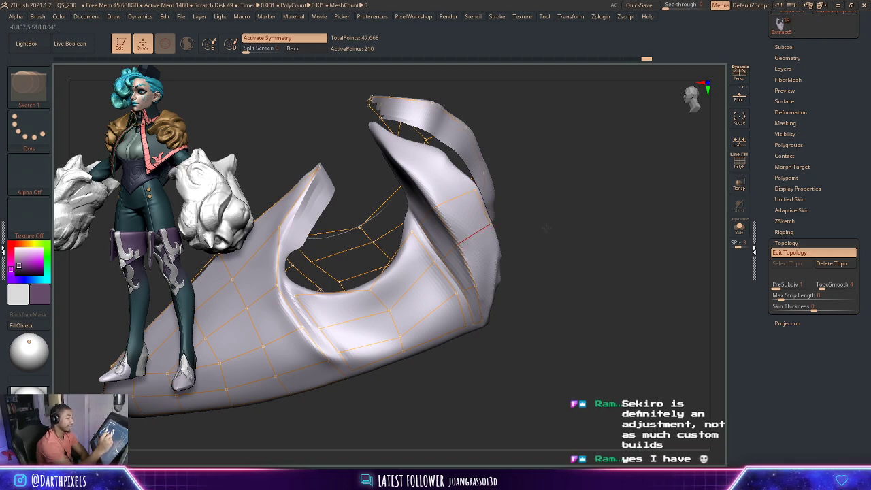
mouse_move(544, 235)
mouse_down()
mouse_move(543, 218)
mouse_move(507, 227)
mouse_move(542, 236)
mouse_move(547, 262)
mouse_move(535, 249)
mouse_up()
click(501, 235)
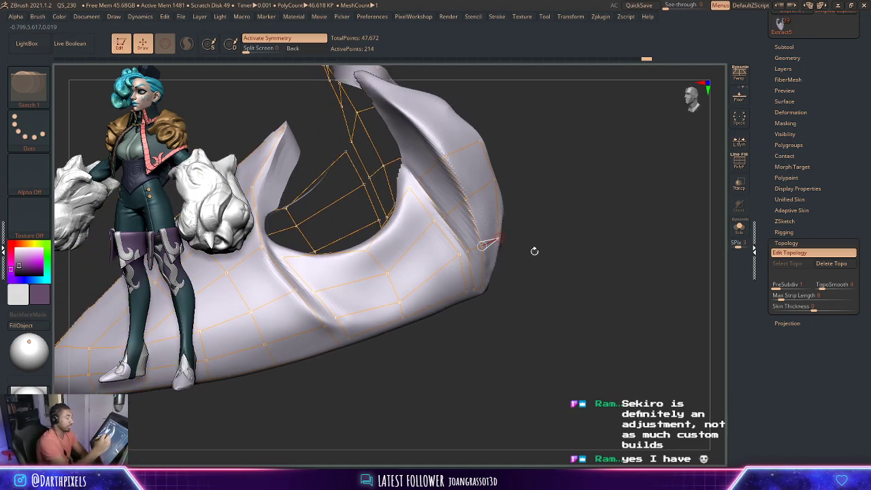
drag(520, 257, 511, 271)
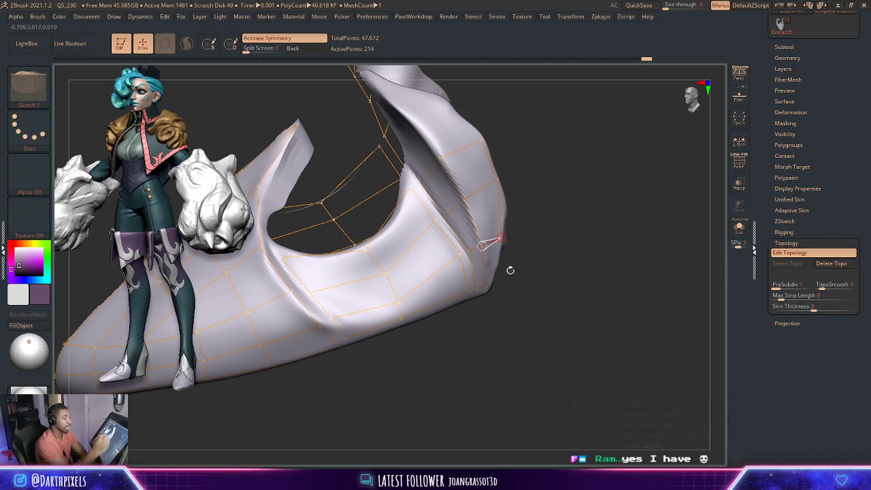
mouse_move(511, 270)
mouse_down()
mouse_move(550, 249)
mouse_move(540, 281)
mouse_move(517, 286)
mouse_move(562, 306)
mouse_up()
- Add topology points near the lower tip, on the inner curve and along the fin
click(502, 294)
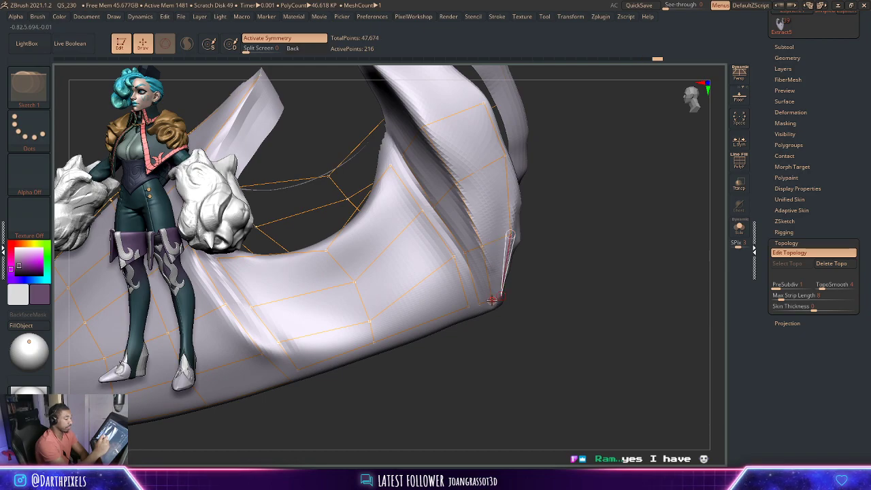
drag(536, 263, 550, 252)
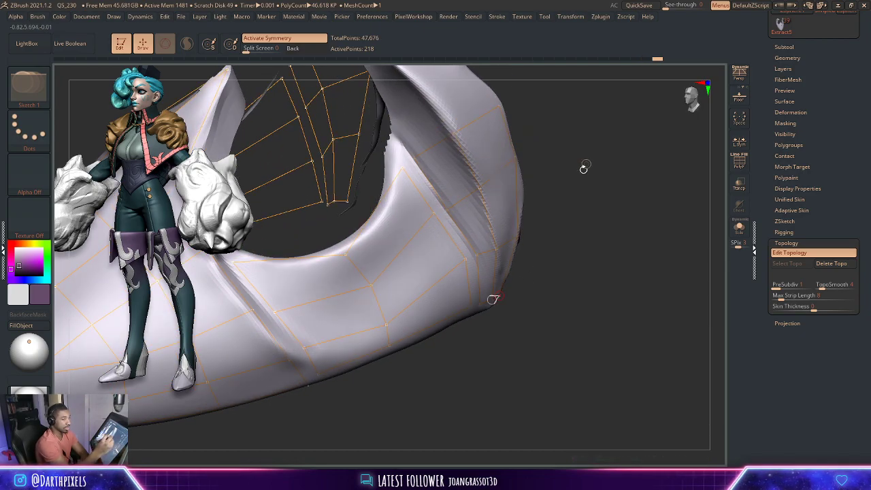
mouse_move(583, 168)
mouse_down()
mouse_move(558, 233)
mouse_move(547, 194)
mouse_up()
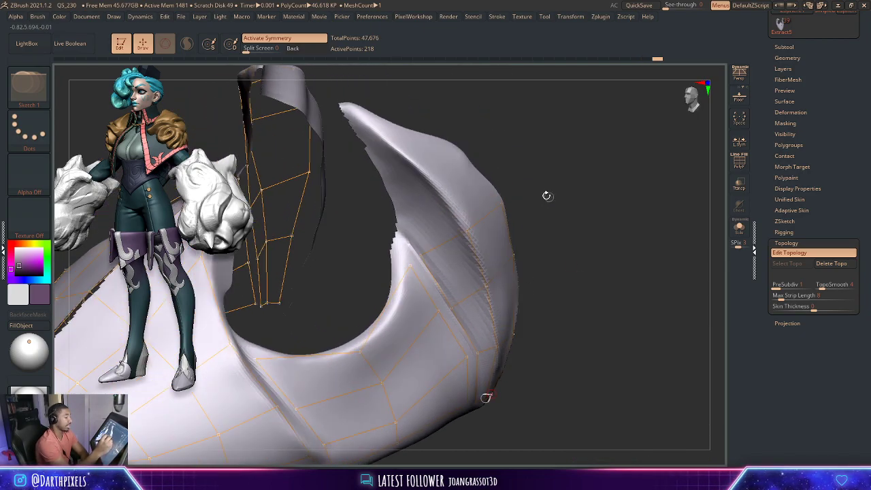
click(422, 254)
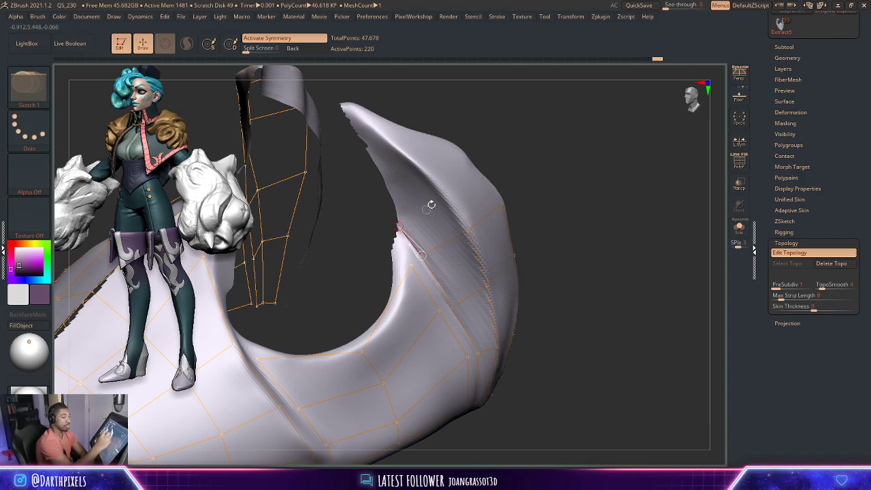
click(436, 181)
click(469, 230)
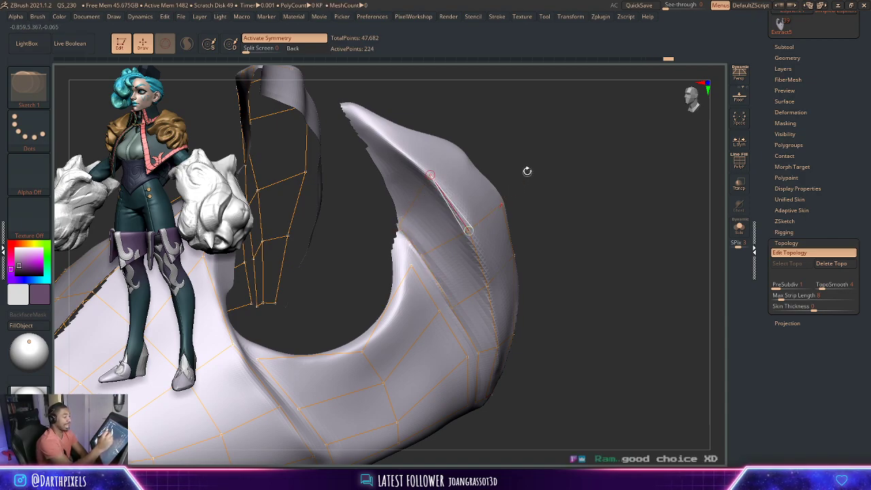
drag(525, 170, 475, 183)
click(475, 184)
click(529, 184)
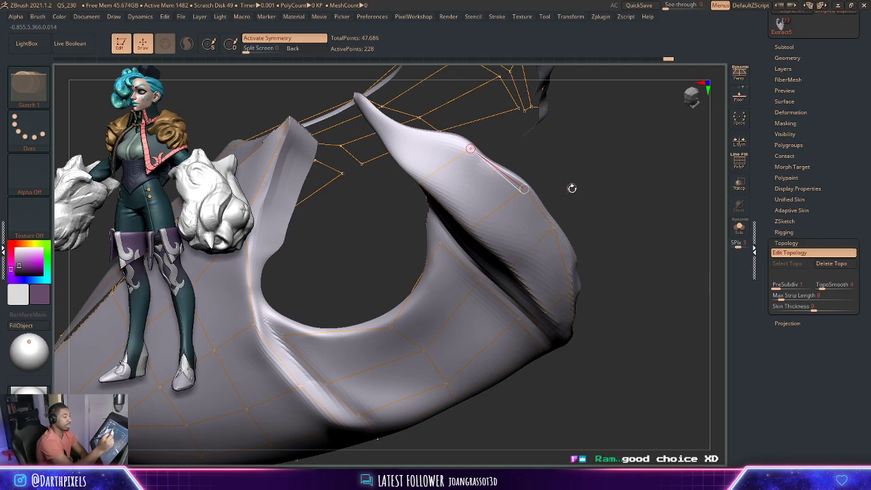
- Draw topology edges across the fin, extending them toward the fin tip
drag(572, 188, 564, 181)
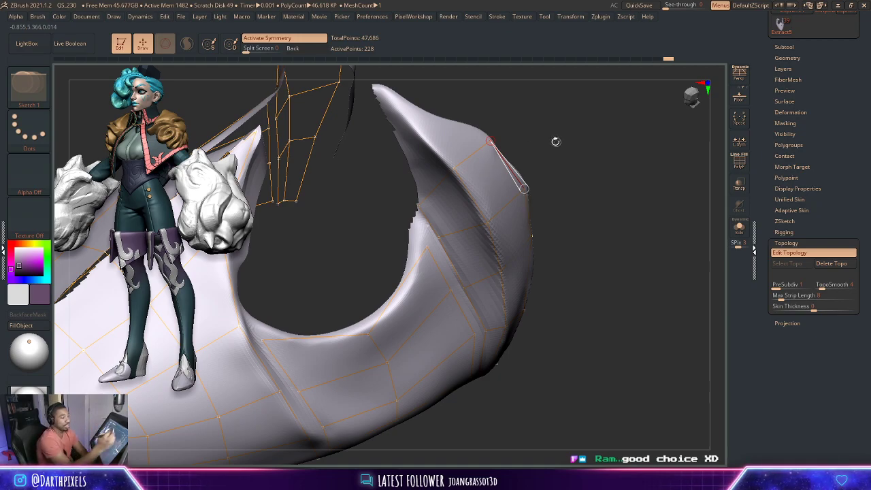
drag(547, 167, 485, 218)
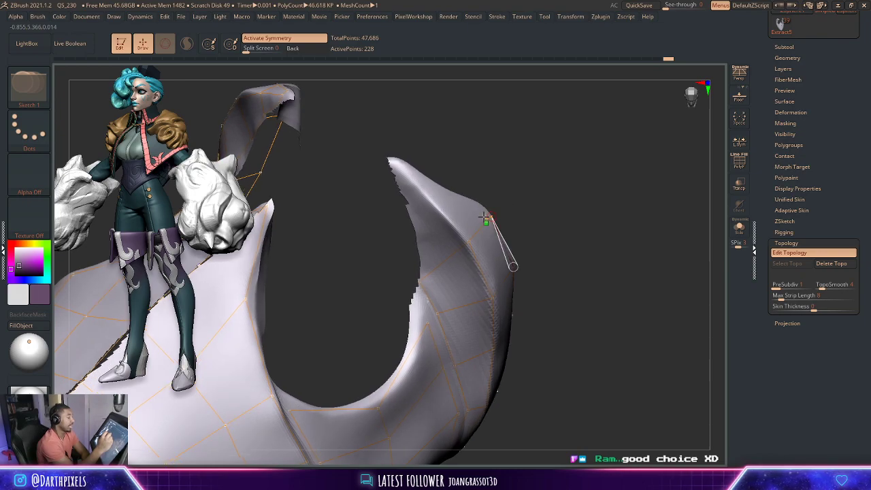
click(468, 239)
click(420, 279)
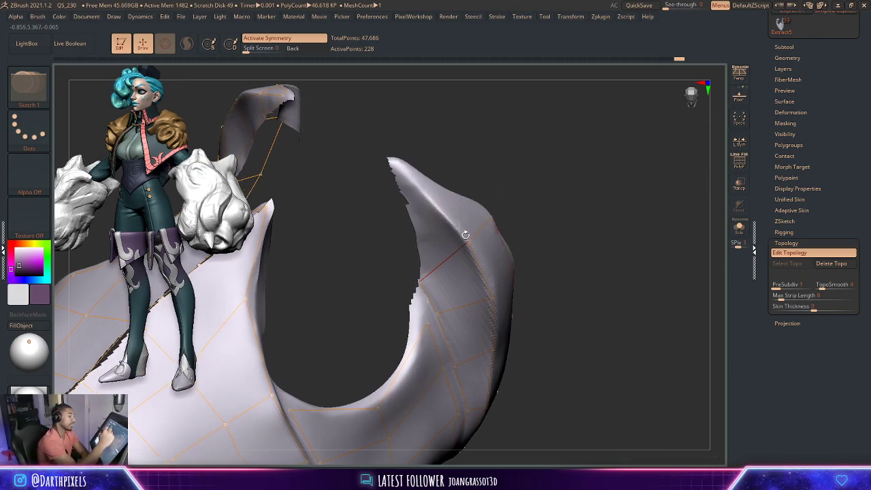
click(456, 228)
click(431, 200)
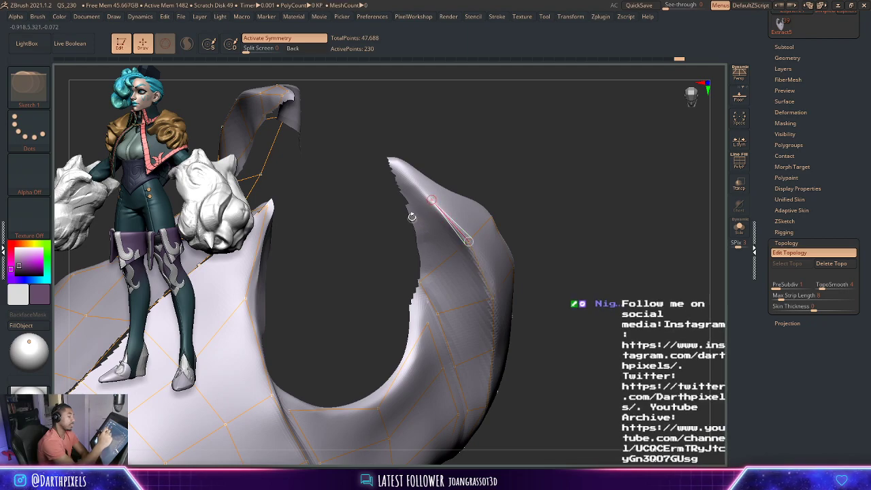
click(420, 280)
drag(498, 155, 420, 210)
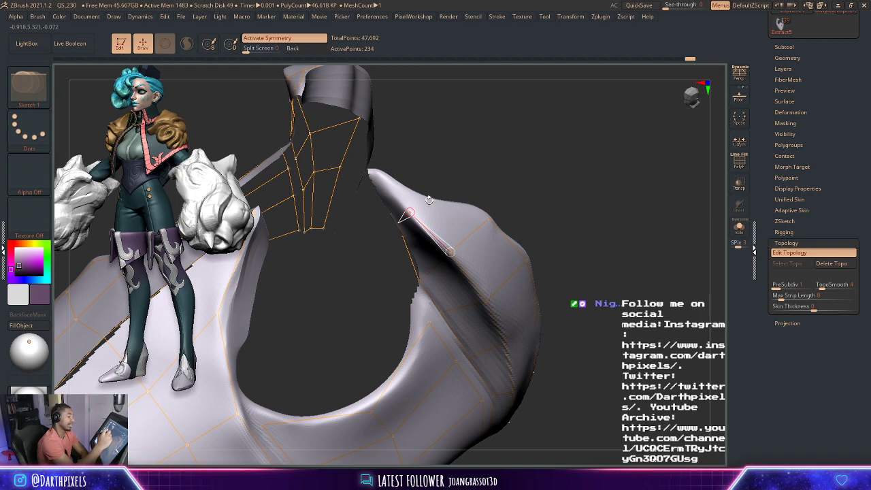
click(422, 199)
click(488, 218)
drag(501, 163, 473, 187)
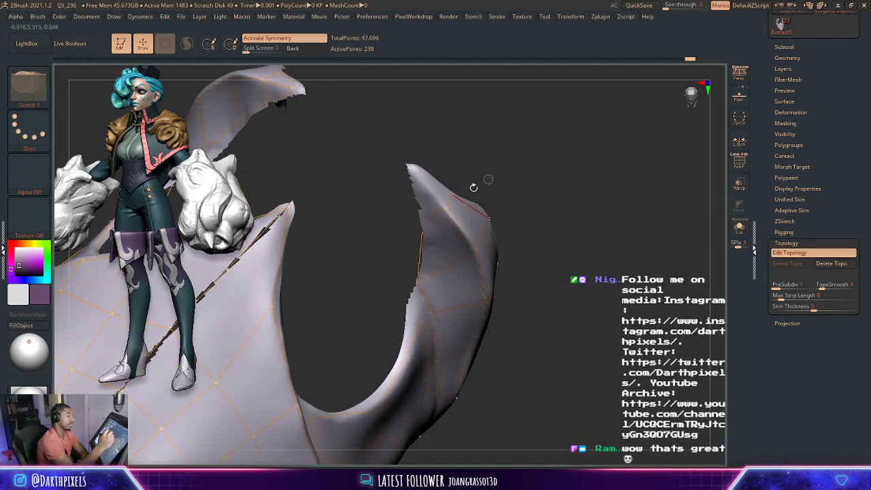
click(415, 167)
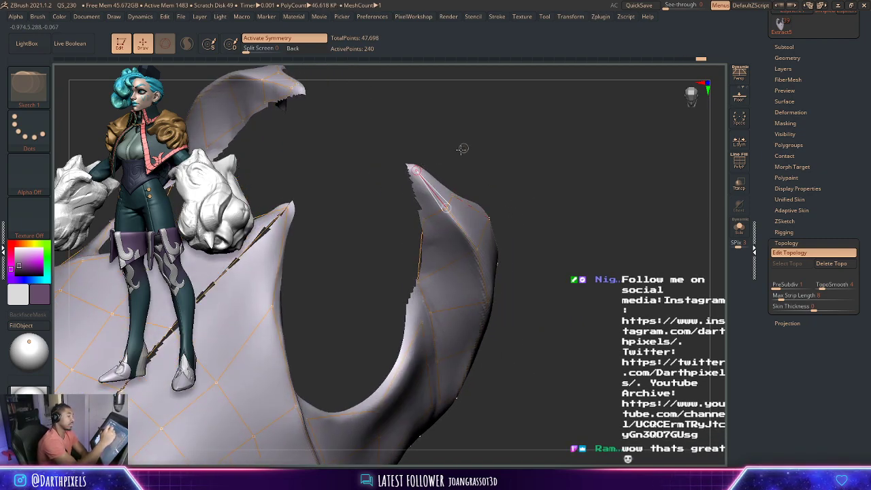
- Connect edges to the fin tip, add points down its left edge, and preview the skin
drag(463, 149, 445, 146)
click(463, 186)
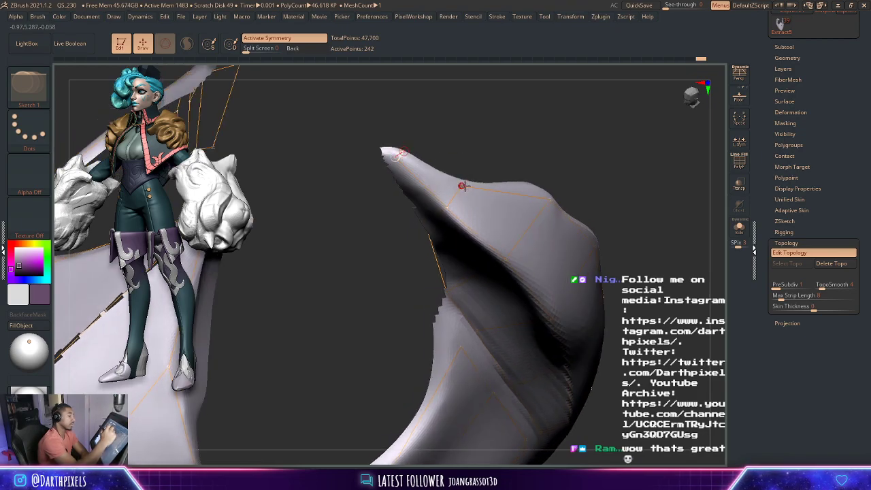
drag(497, 150, 493, 160)
click(400, 154)
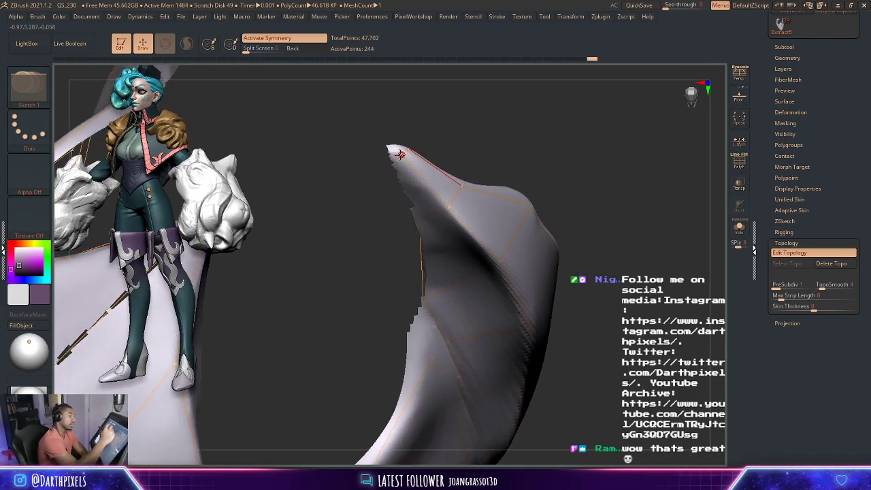
click(407, 189)
click(421, 223)
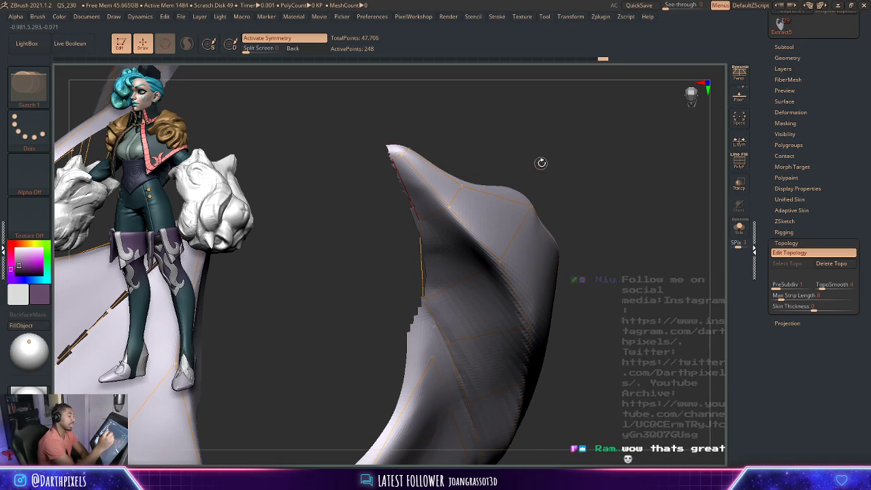
key(a)
drag(541, 163, 495, 170)
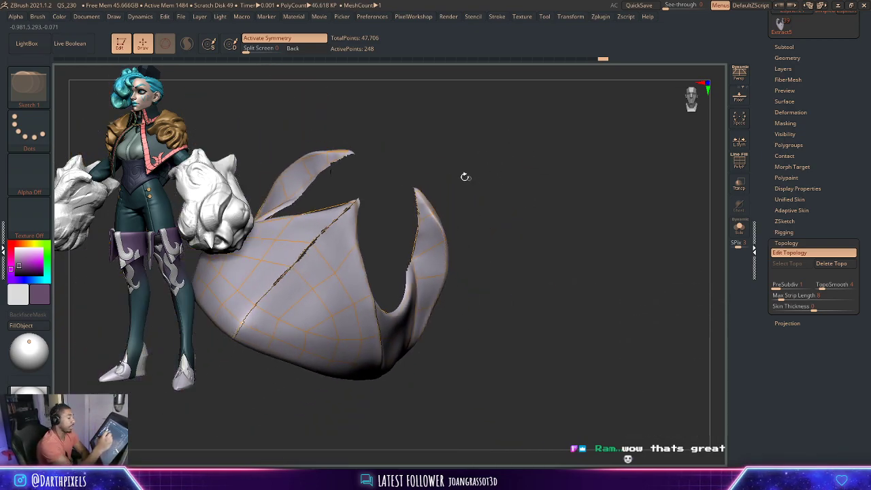
- Add three topology points along the inner curve of the armor piece
mouse_move(465, 177)
mouse_down()
mouse_move(496, 188)
mouse_move(484, 164)
mouse_move(519, 212)
mouse_move(506, 199)
mouse_move(490, 224)
mouse_move(505, 207)
mouse_up()
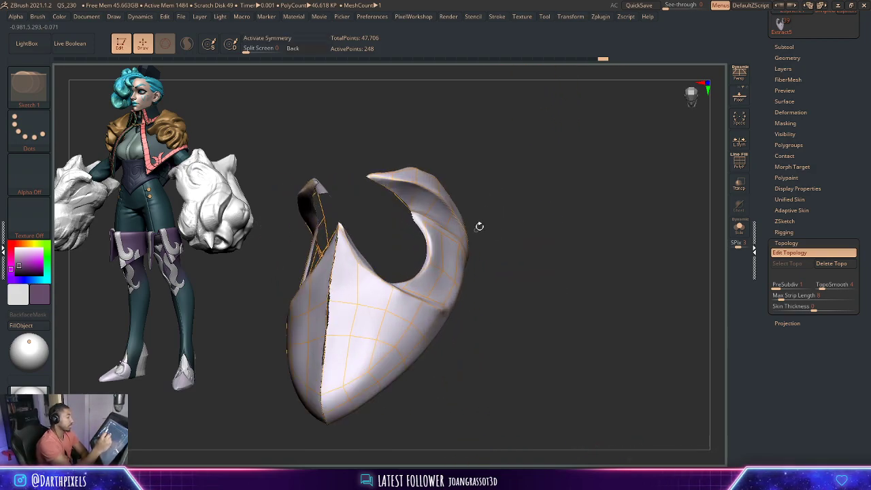
mouse_move(502, 175)
mouse_down()
mouse_move(552, 182)
mouse_move(545, 190)
mouse_move(552, 225)
mouse_move(464, 205)
mouse_move(467, 218)
mouse_move(486, 183)
mouse_move(522, 244)
mouse_move(473, 250)
mouse_move(519, 251)
mouse_up()
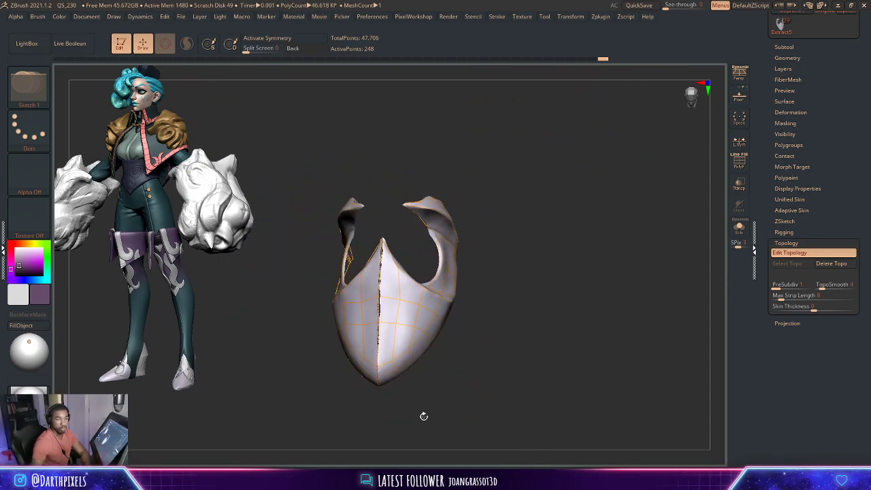
mouse_move(488, 403)
mouse_down()
mouse_move(443, 432)
mouse_move(574, 383)
mouse_up()
click(469, 254)
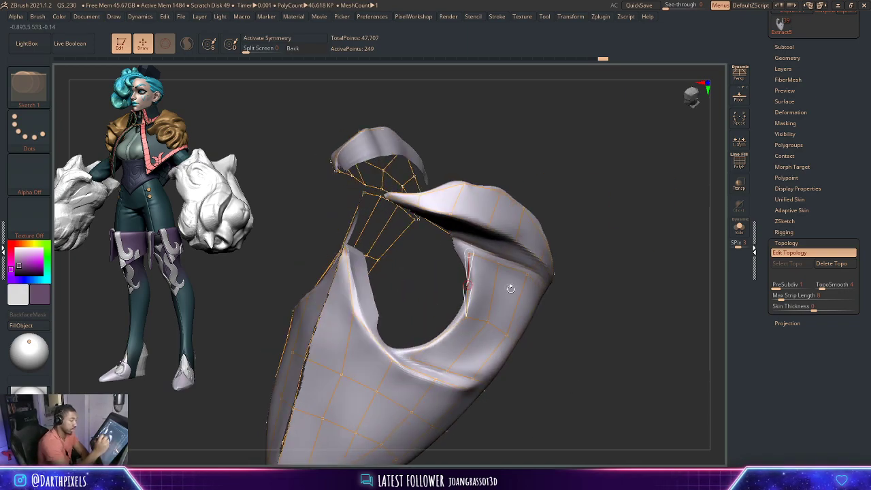
click(493, 303)
click(531, 304)
- Extend a strip of topology points and edges around the opening's edge
drag(550, 327, 510, 307)
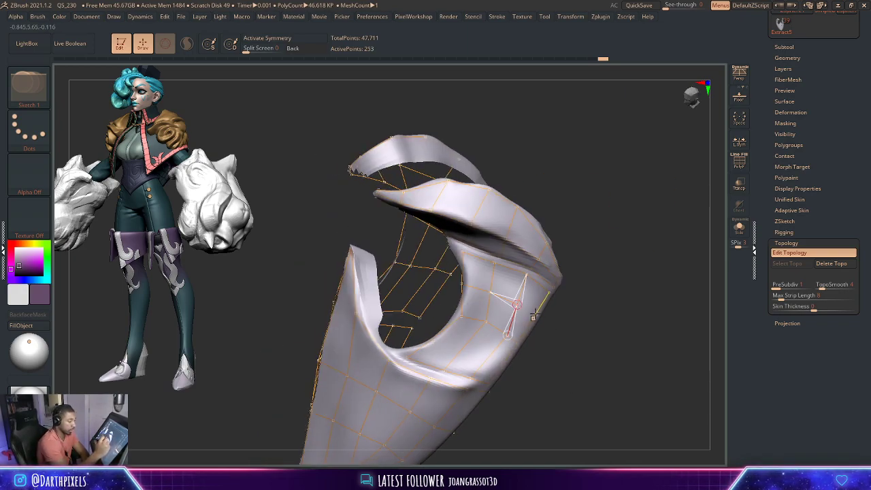
drag(574, 331, 468, 331)
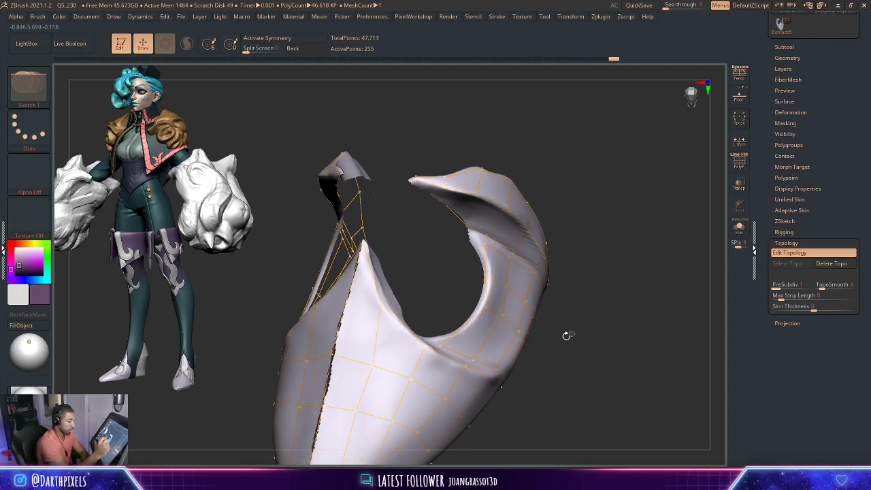
click(488, 338)
click(507, 348)
click(497, 368)
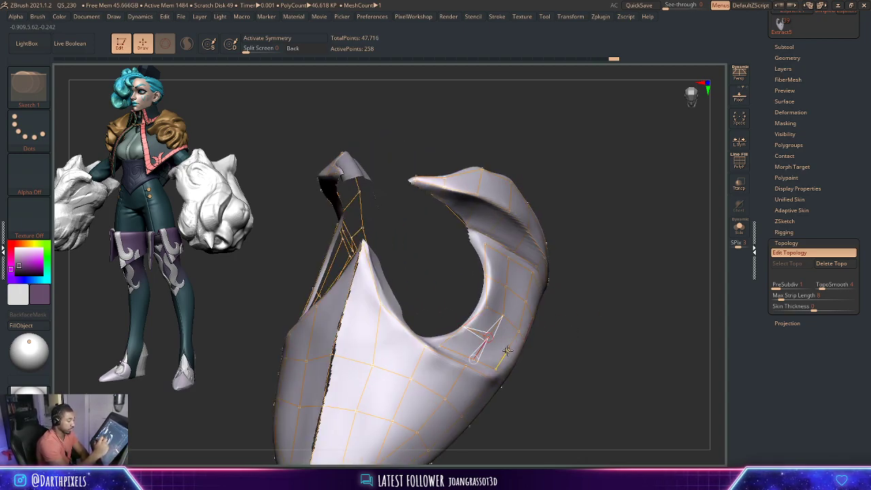
click(519, 333)
drag(538, 363, 515, 350)
drag(563, 364, 558, 360)
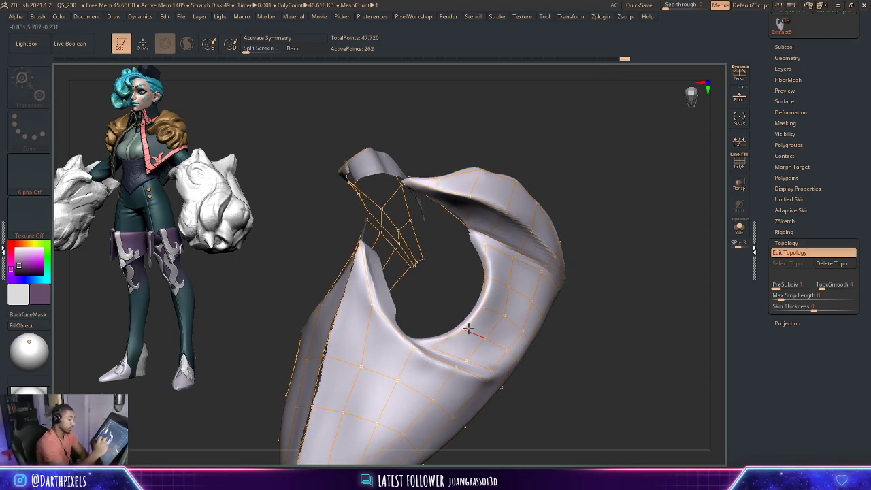
- Continue the cage from new start vertices along the upper rim, reaching 262 points
mouse_move(560, 356)
mouse_down()
mouse_move(576, 346)
mouse_move(572, 304)
mouse_move(545, 314)
mouse_move(528, 240)
mouse_up()
click(505, 185)
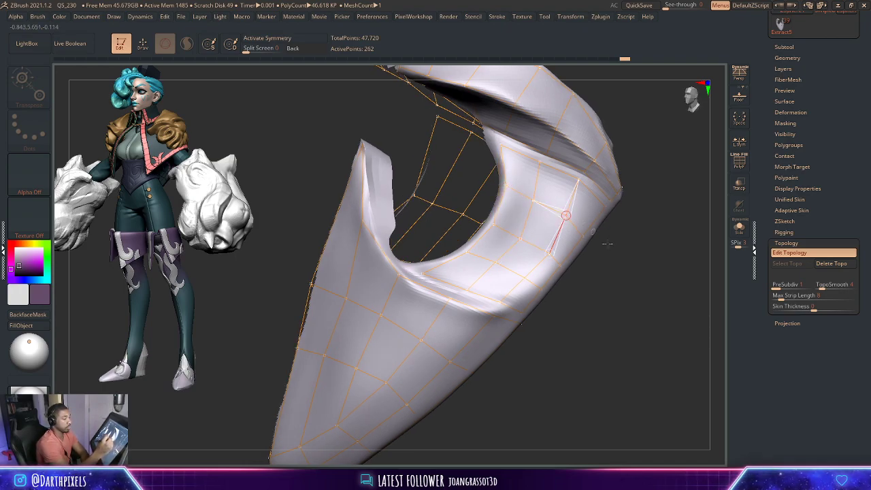
drag(629, 265, 610, 250)
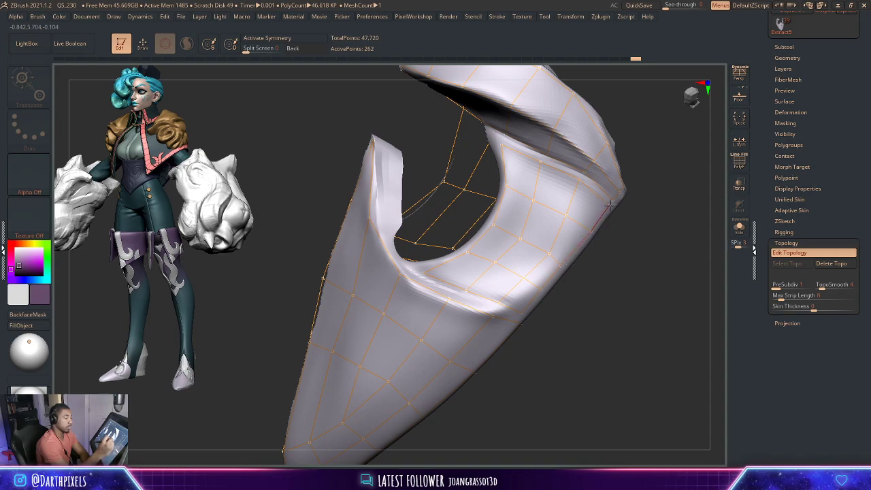
click(580, 178)
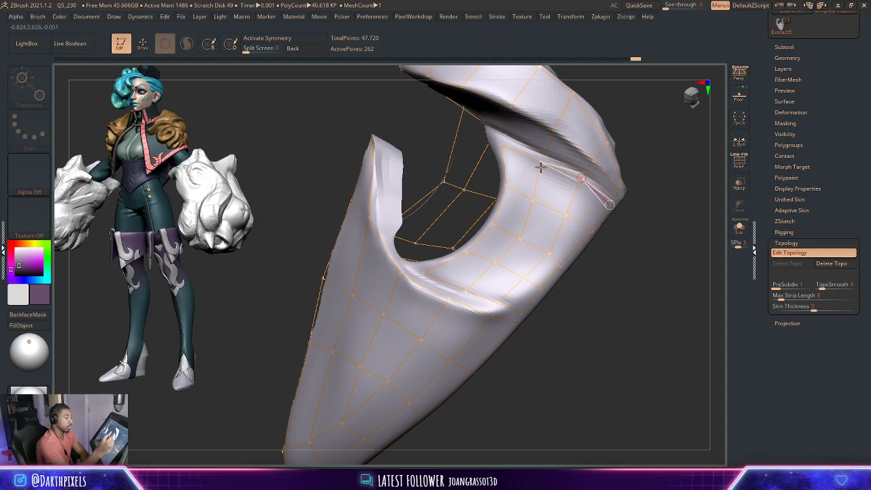
click(497, 138)
drag(635, 267, 622, 290)
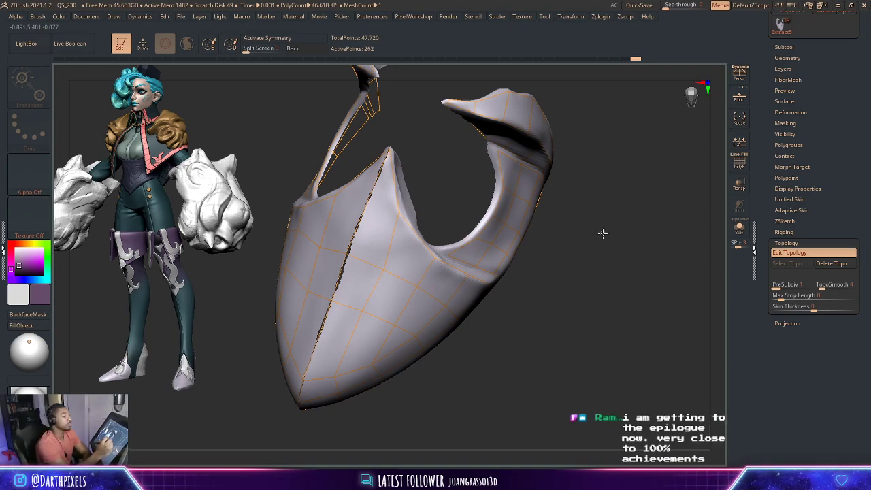
- Draw vertical topology edges down the armor's left face
mouse_move(603, 233)
mouse_down()
mouse_move(614, 219)
mouse_move(509, 270)
mouse_up()
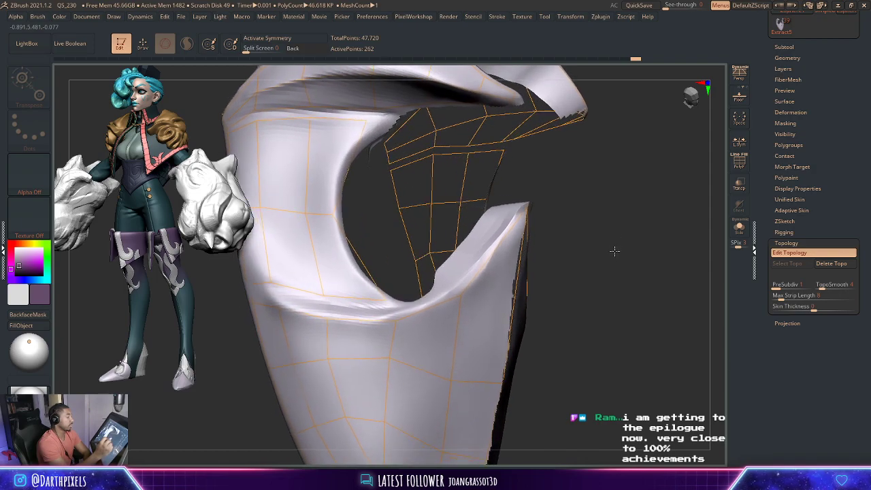
click(379, 251)
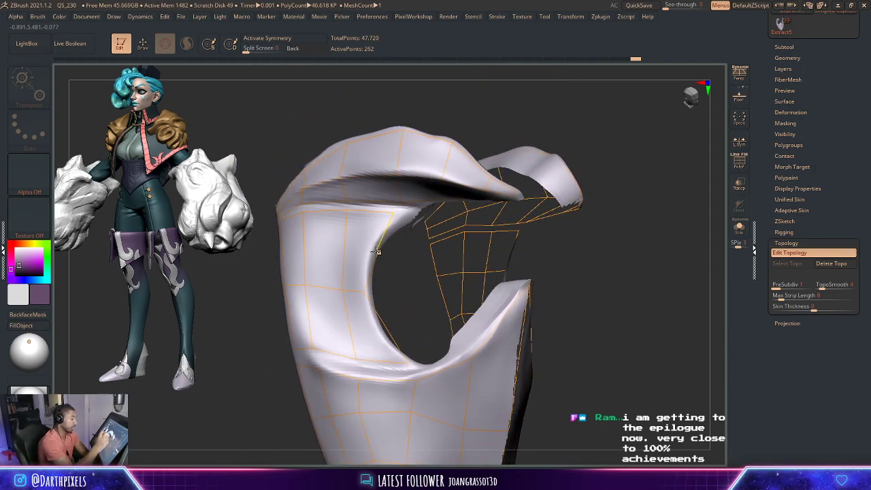
click(377, 252)
key(q)
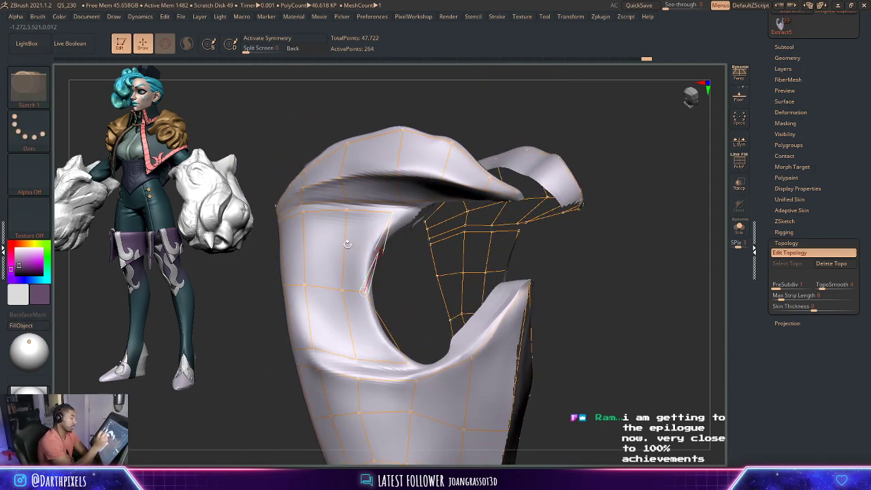
click(344, 252)
click(285, 252)
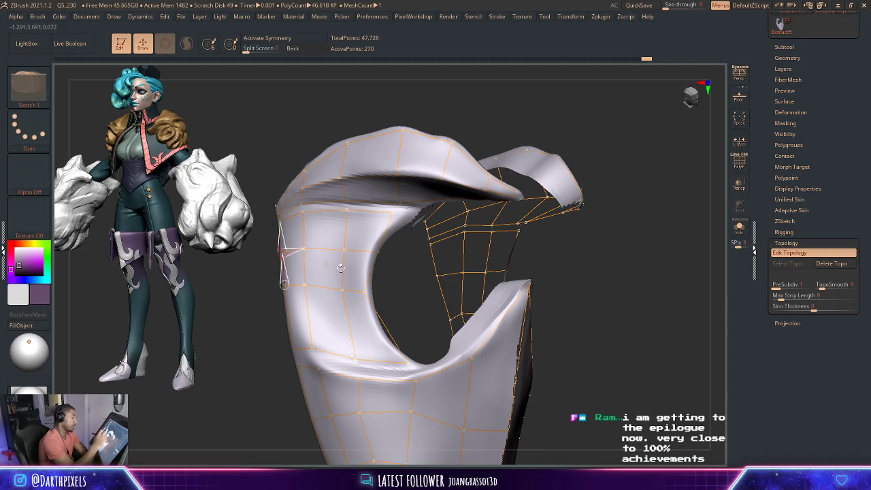
key(w)
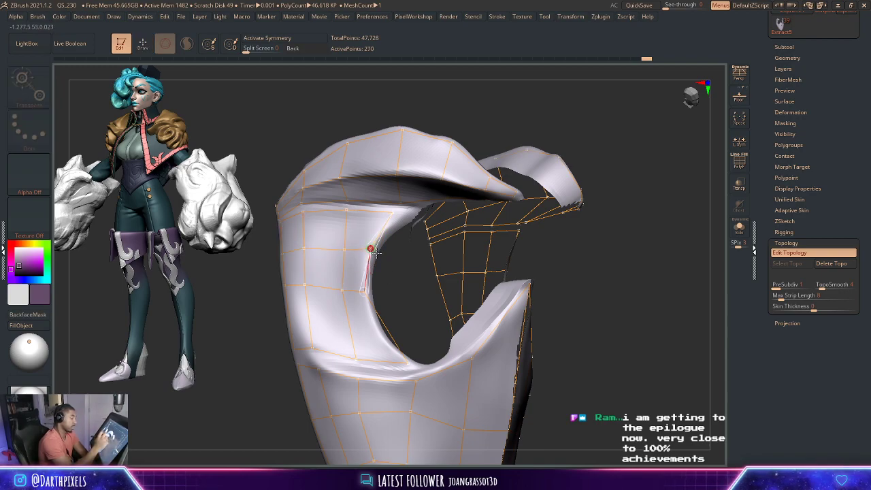
- Add more left-face vertices near the opening, then switch to Move, reaching 277 points
mouse_move(375, 272)
mouse_down()
mouse_move(384, 244)
mouse_move(331, 271)
mouse_up()
key(q)
click(298, 262)
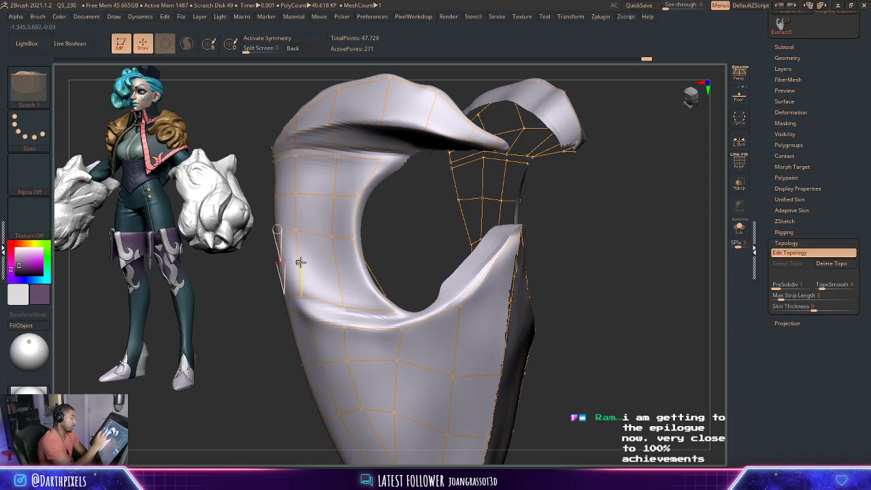
click(338, 269)
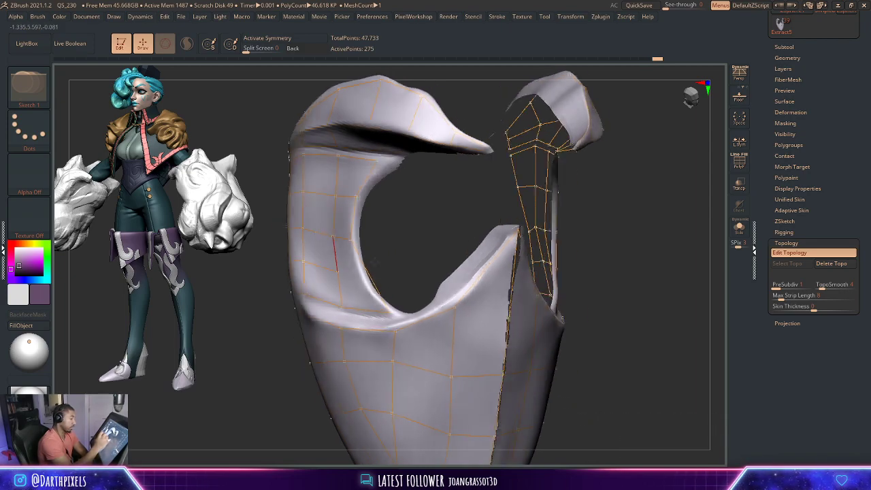
drag(369, 263, 361, 276)
click(362, 275)
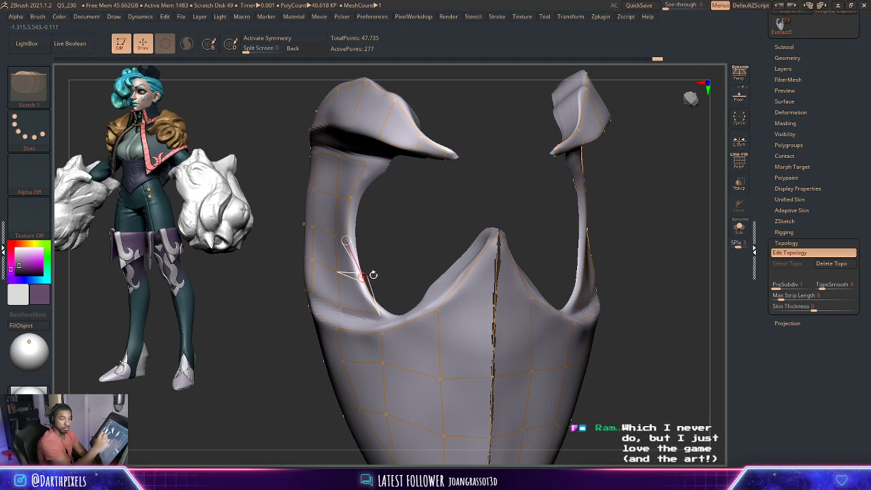
key(w)
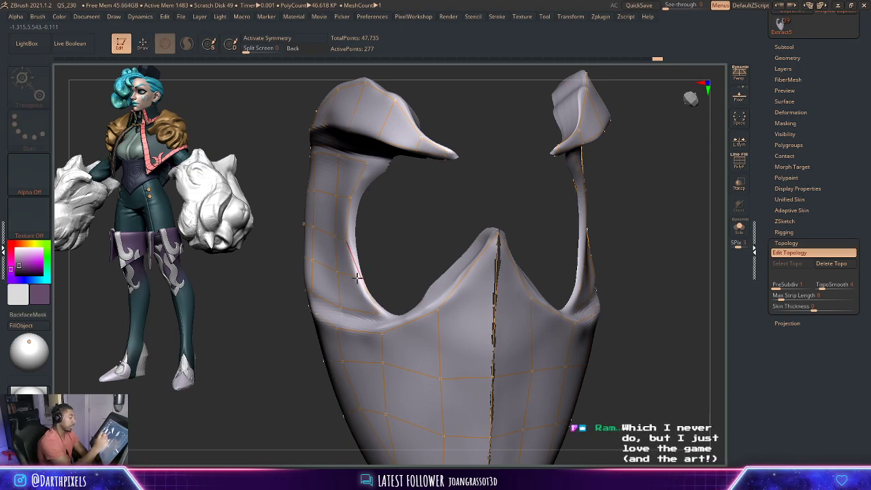
drag(381, 242, 387, 232)
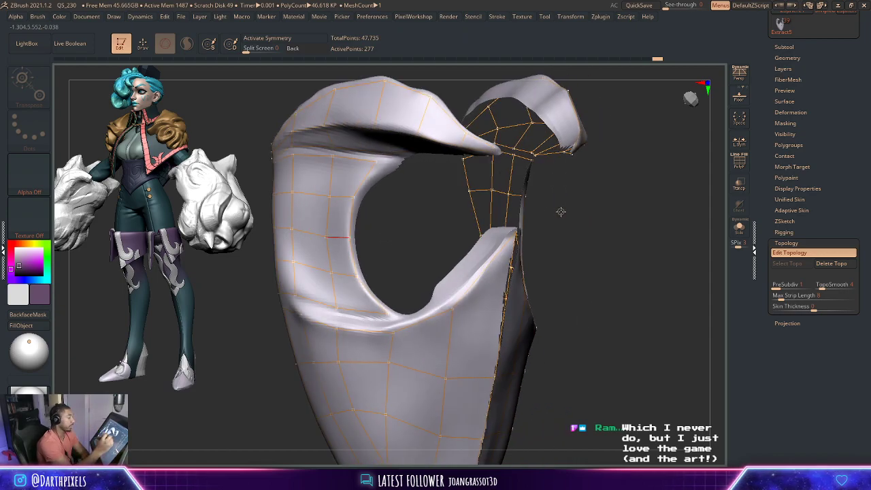
drag(561, 212, 569, 204)
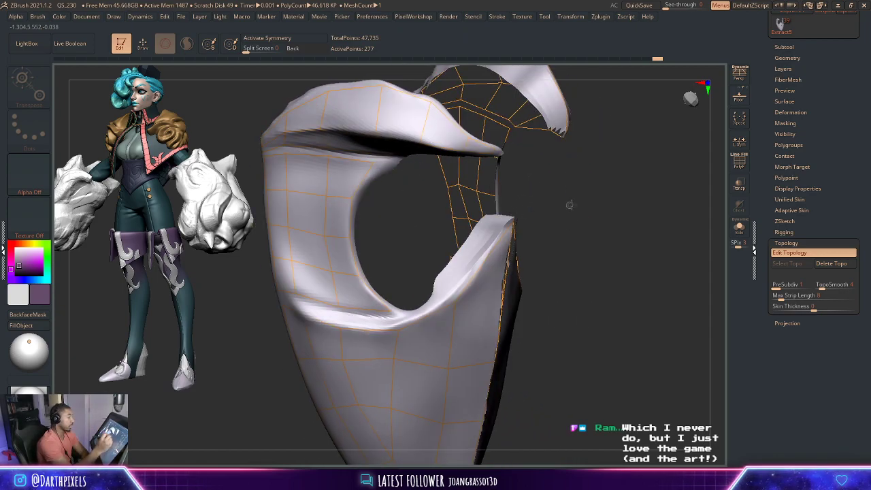
drag(565, 214, 370, 167)
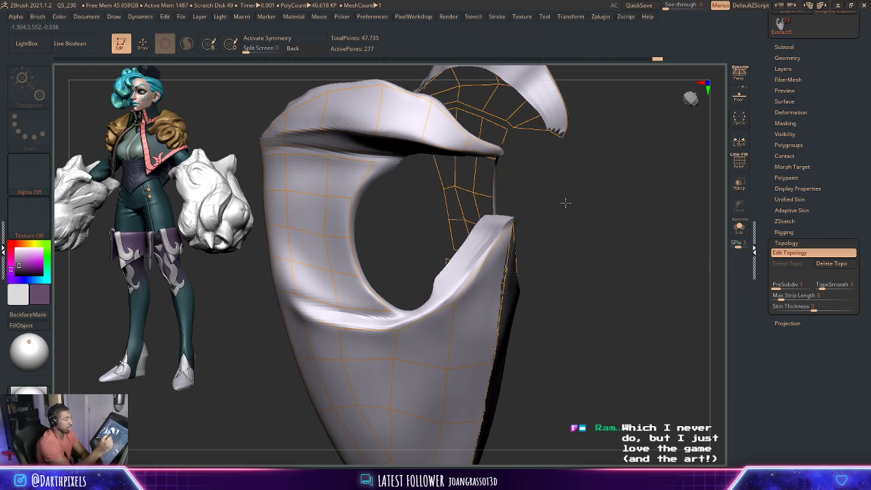
drag(559, 213, 531, 200)
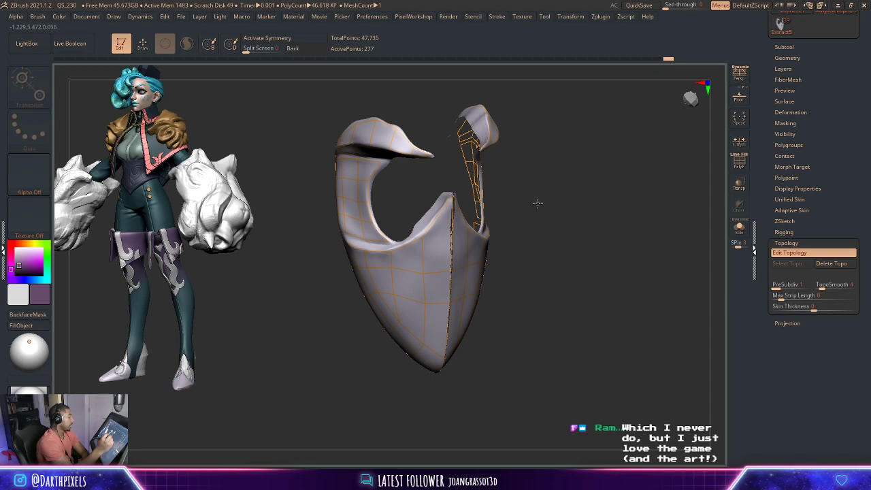
- Add topology vertices on the armor piece's side from a three-quarter view
mouse_move(535, 204)
mouse_down()
mouse_move(562, 191)
mouse_move(542, 198)
mouse_up()
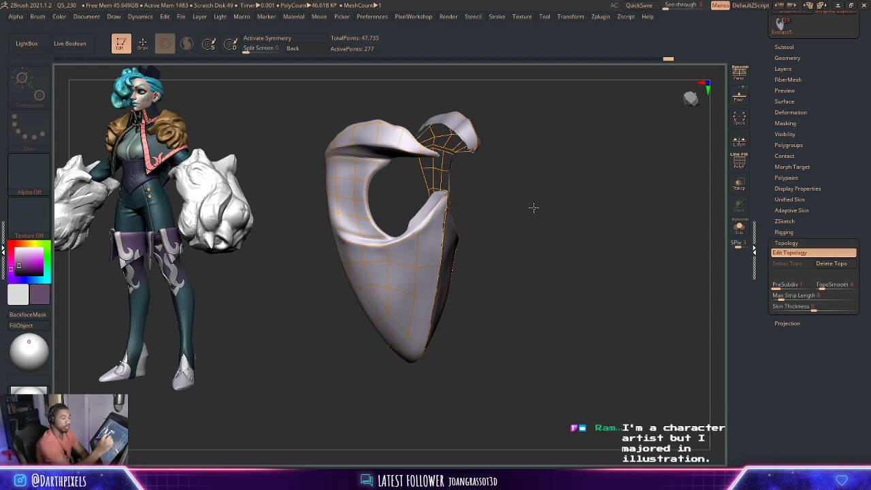
mouse_move(535, 209)
mouse_down()
mouse_move(529, 200)
mouse_move(535, 221)
mouse_up()
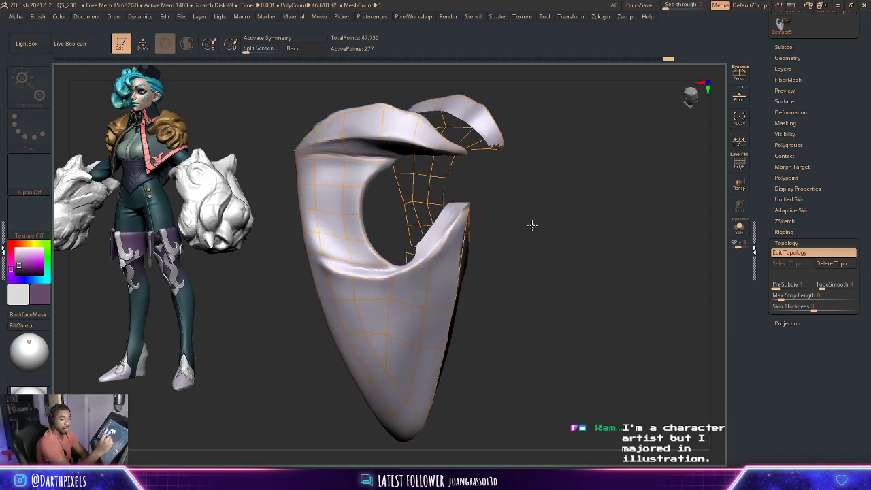
mouse_move(536, 209)
mouse_down()
mouse_move(535, 253)
mouse_move(547, 237)
mouse_move(539, 258)
mouse_move(538, 241)
mouse_up()
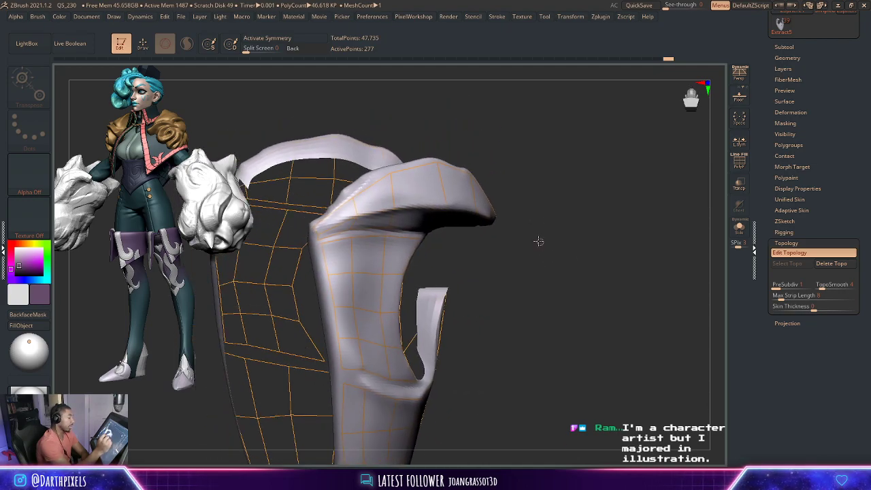
mouse_move(537, 181)
mouse_down()
mouse_move(539, 241)
mouse_move(561, 191)
mouse_move(326, 259)
mouse_move(342, 171)
mouse_up()
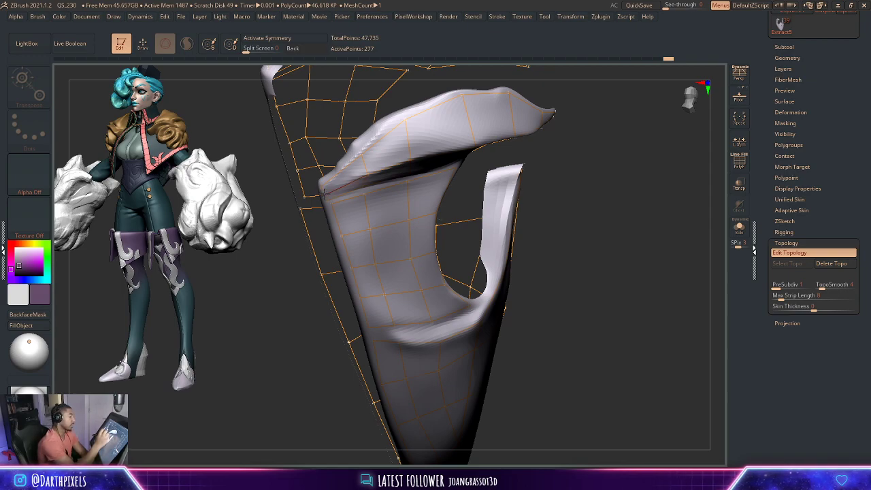
click(324, 194)
mouse_move(551, 196)
mouse_down()
mouse_move(533, 164)
mouse_move(488, 155)
mouse_move(505, 142)
mouse_move(597, 174)
mouse_move(572, 234)
mouse_move(535, 205)
mouse_move(562, 228)
mouse_move(552, 268)
mouse_move(570, 196)
mouse_up()
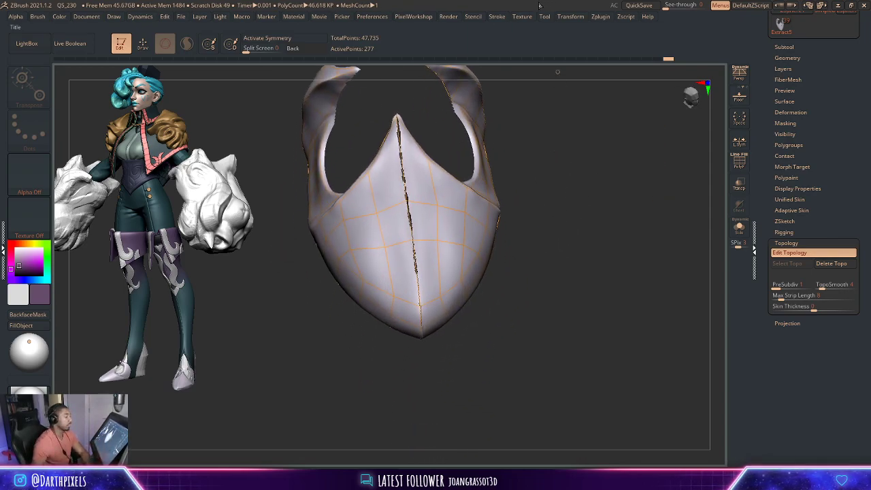
mouse_move(546, 228)
mouse_down()
mouse_move(601, 259)
mouse_move(607, 291)
mouse_move(488, 265)
mouse_up()
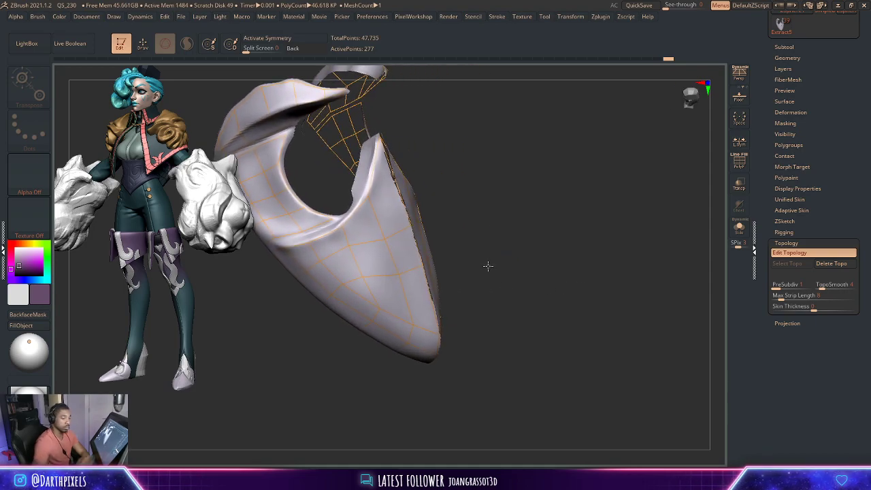
click(367, 280)
- Add one more vertex, extending the topology edge across the lower side
click(346, 290)
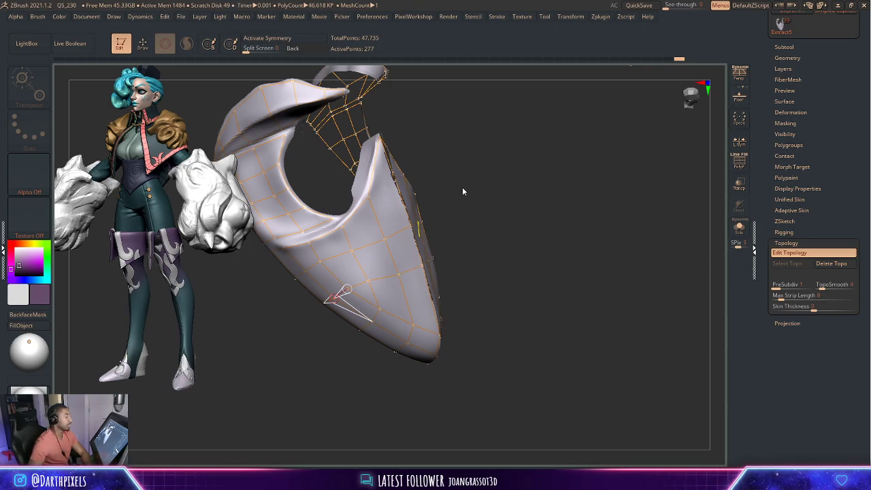
- Turn the shield frontward and add a V-shaped set of topology points on its front
drag(463, 192, 525, 200)
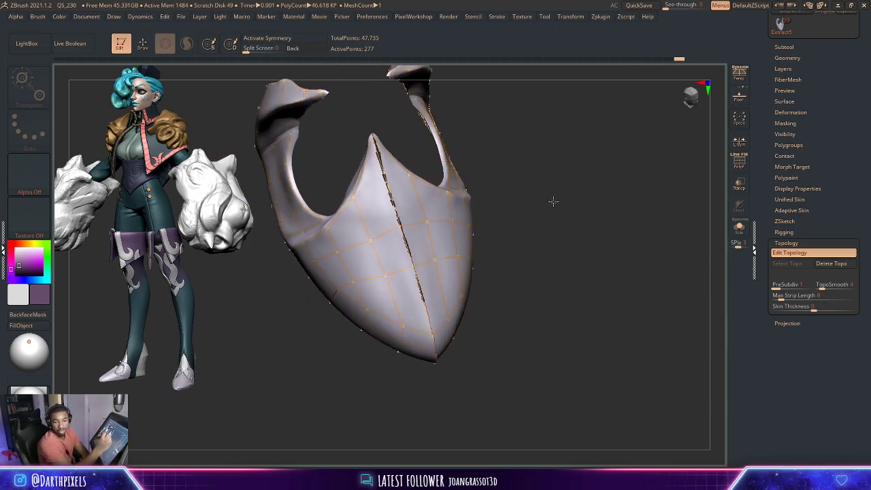
drag(513, 222, 565, 191)
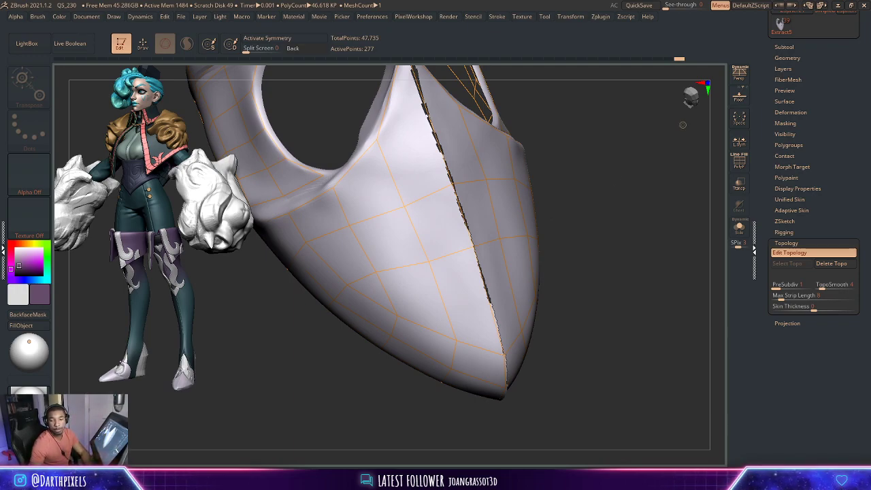
mouse_move(529, 318)
mouse_down()
mouse_move(591, 236)
mouse_move(529, 185)
mouse_move(562, 220)
mouse_move(548, 199)
mouse_move(567, 241)
mouse_move(552, 255)
mouse_move(591, 255)
mouse_move(570, 170)
mouse_move(567, 206)
mouse_move(575, 191)
mouse_move(576, 204)
mouse_up()
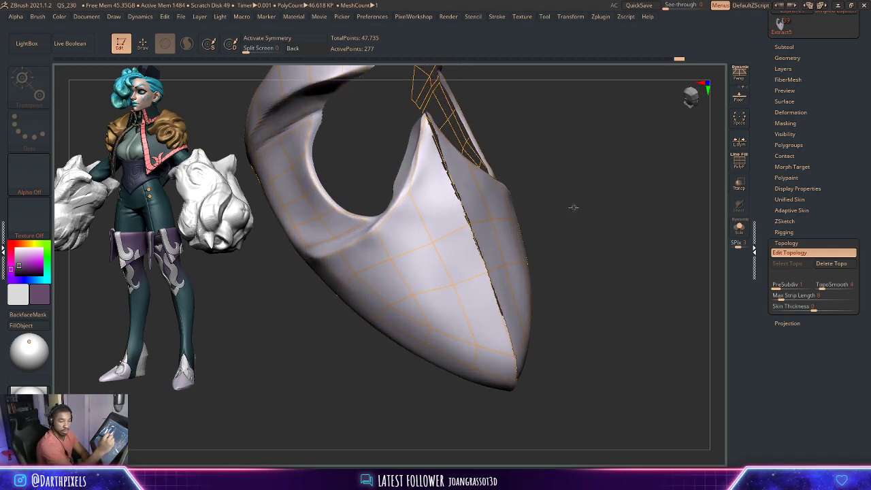
drag(573, 209, 592, 140)
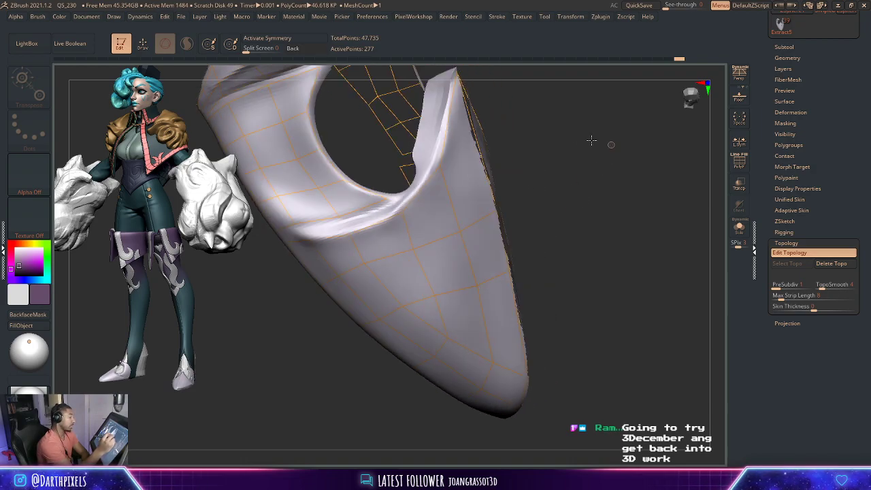
click(375, 275)
click(321, 284)
click(378, 318)
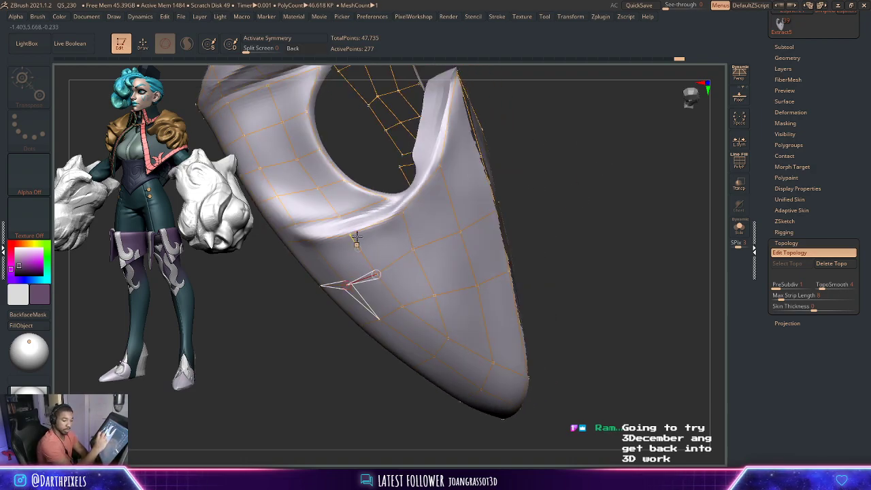
- Add connected topology vertices across the shield's sides
drag(311, 330, 320, 288)
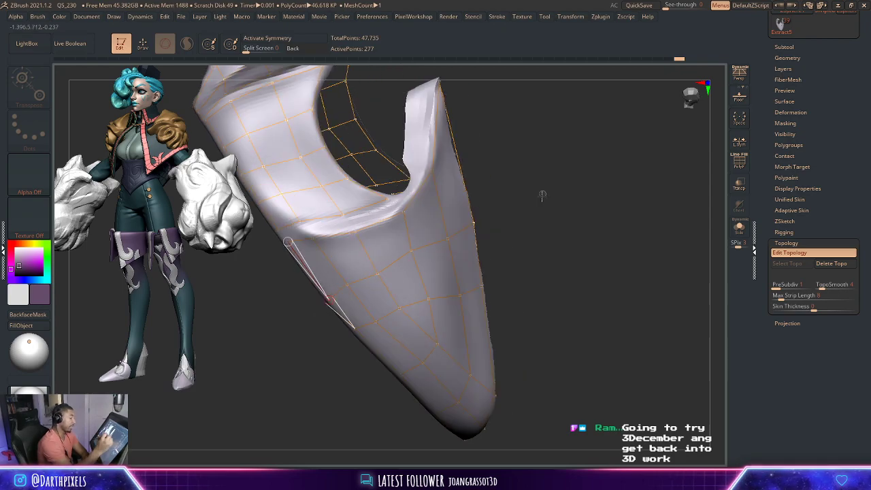
mouse_move(390, 248)
mouse_down()
mouse_move(375, 273)
mouse_move(449, 251)
mouse_up()
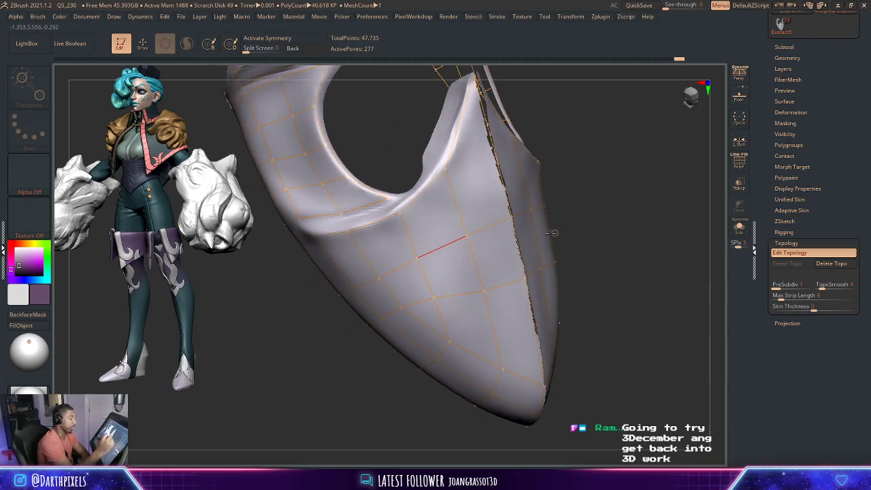
click(483, 294)
drag(608, 222, 565, 218)
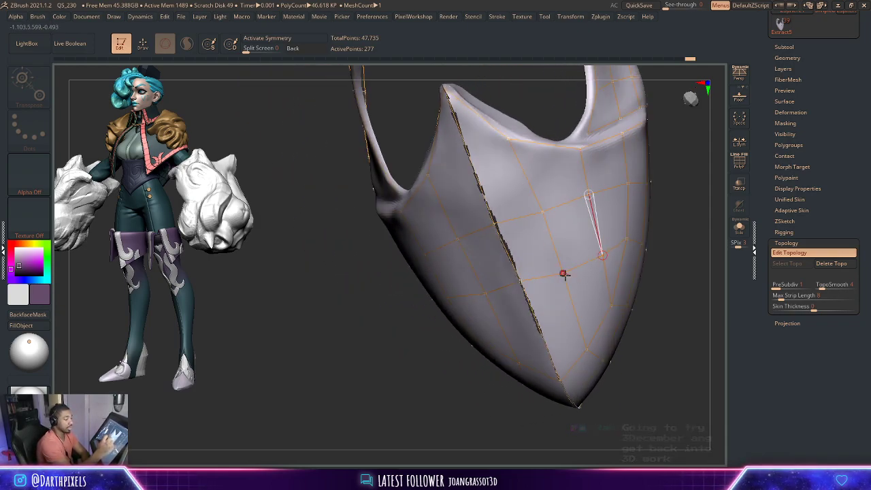
click(564, 273)
drag(644, 259, 541, 241)
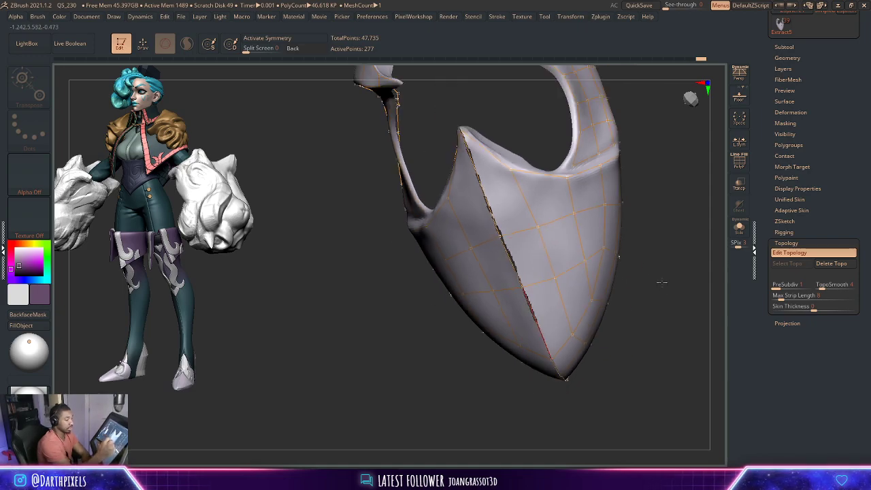
click(489, 257)
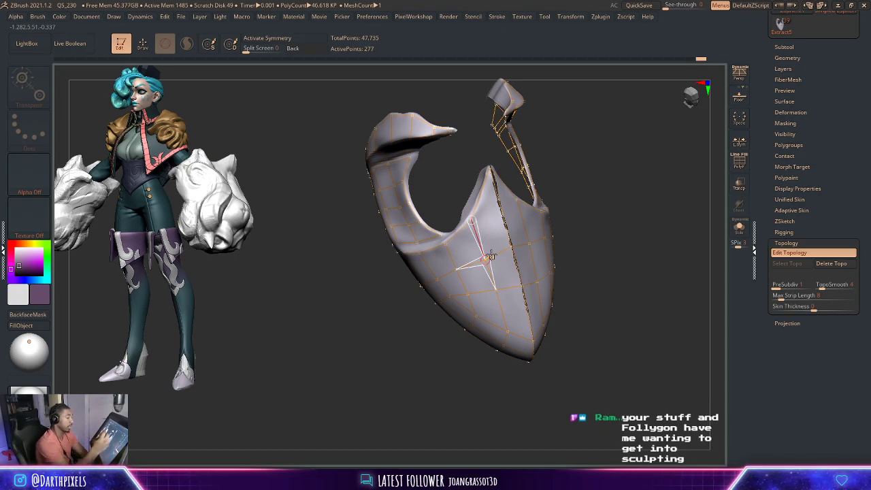
- Place topology vertices along the inner side of the shield
drag(578, 170, 585, 188)
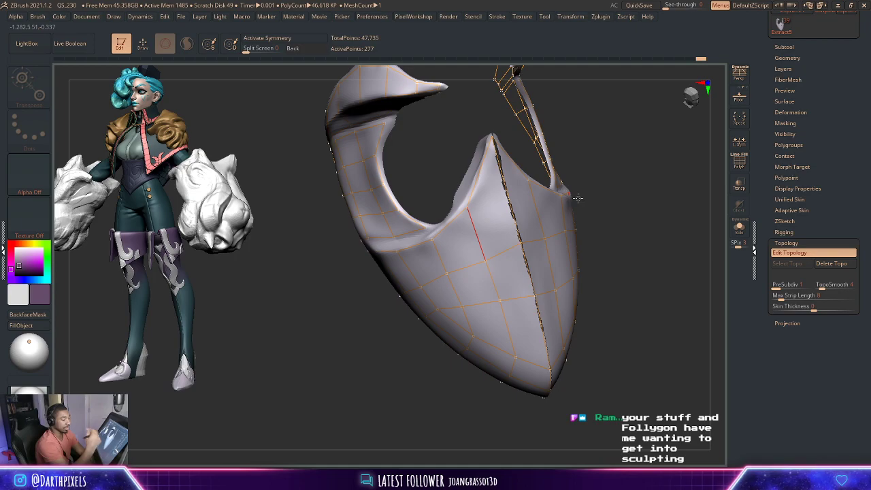
drag(612, 183, 517, 231)
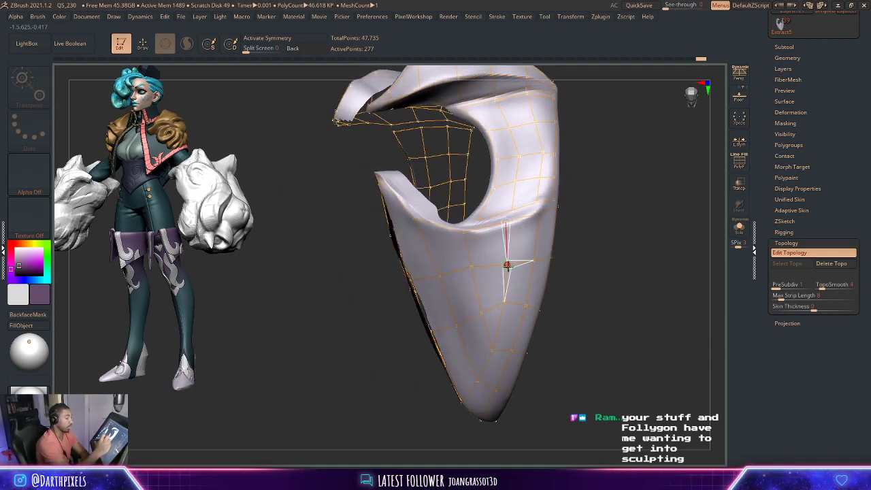
click(495, 288)
click(504, 305)
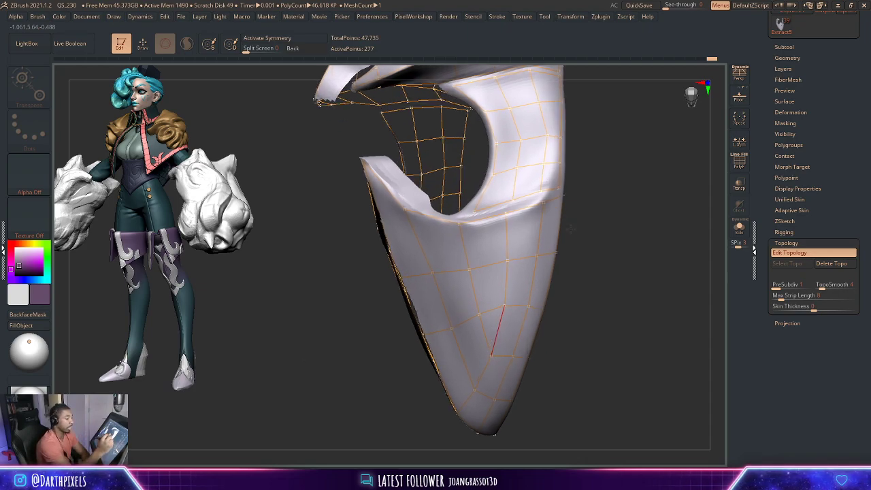
- In draw mode, add topology points along the shield's front edge
drag(562, 219, 506, 229)
key(q)
click(504, 231)
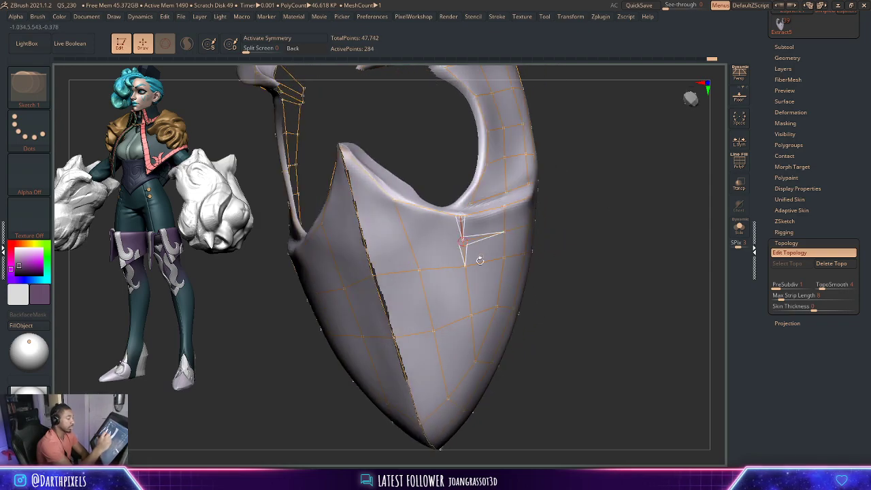
click(404, 236)
drag(609, 206, 408, 225)
click(401, 231)
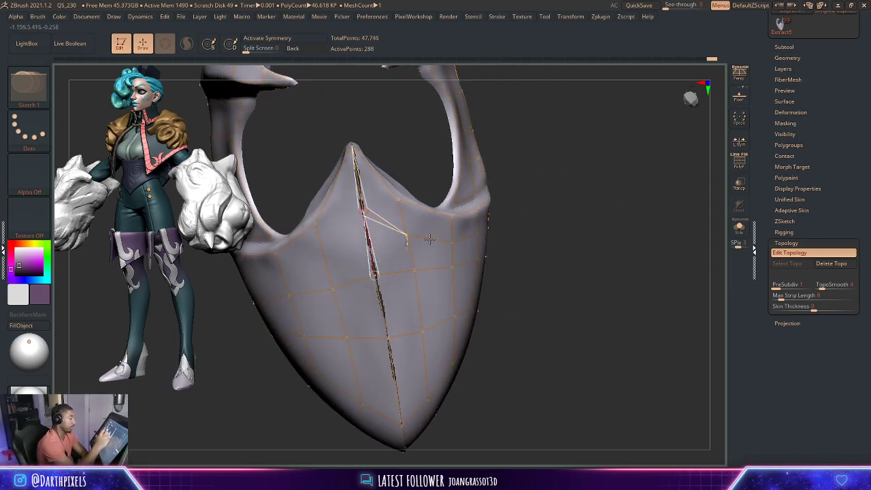
drag(518, 204, 557, 195)
click(320, 246)
- Close new faces near the left edge and extend points from the centre seam
drag(432, 219, 529, 195)
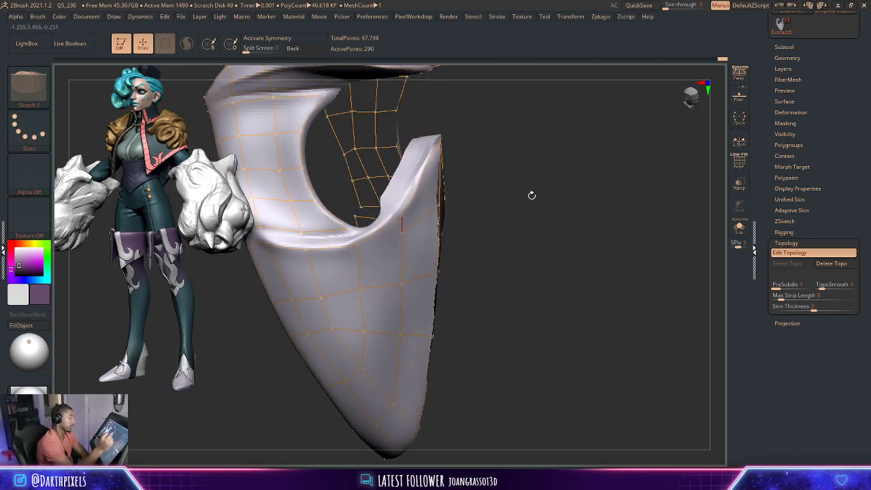
click(311, 268)
click(286, 263)
click(271, 272)
click(388, 237)
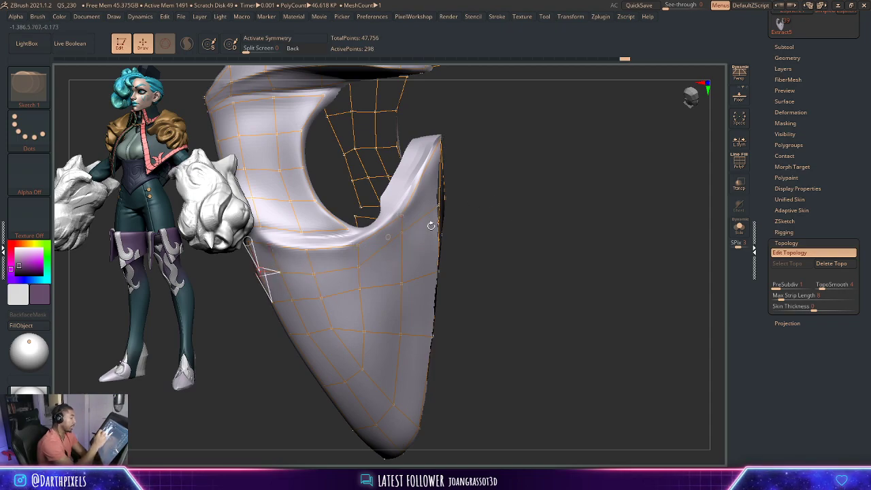
drag(474, 228, 392, 210)
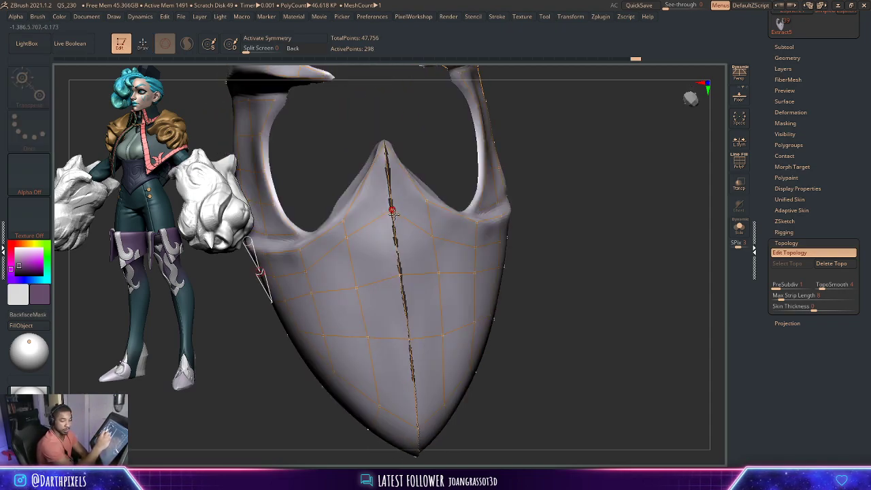
click(393, 213)
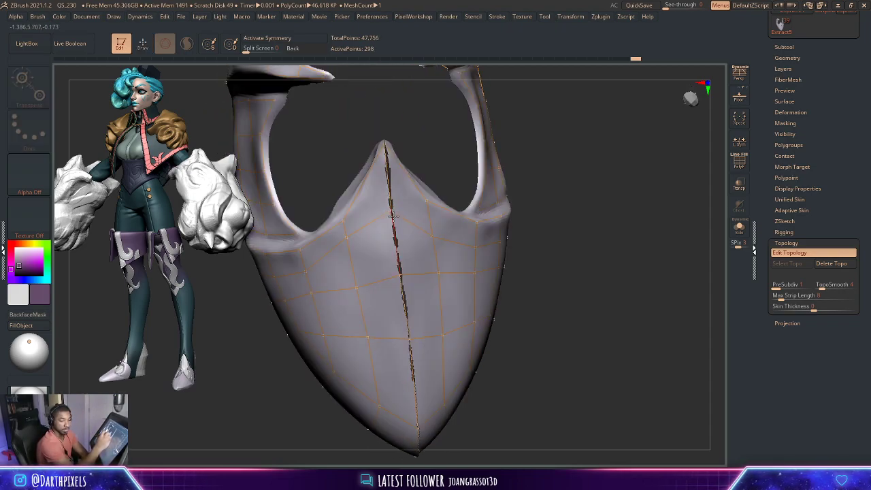
click(348, 251)
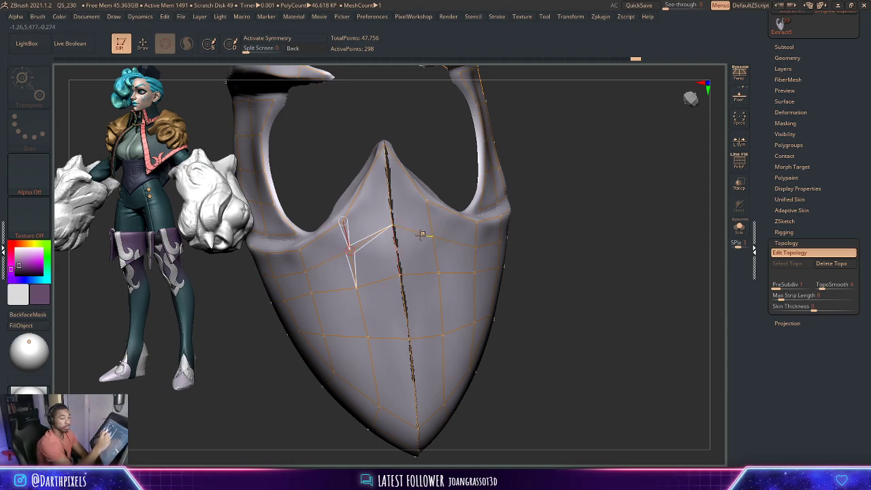
click(395, 233)
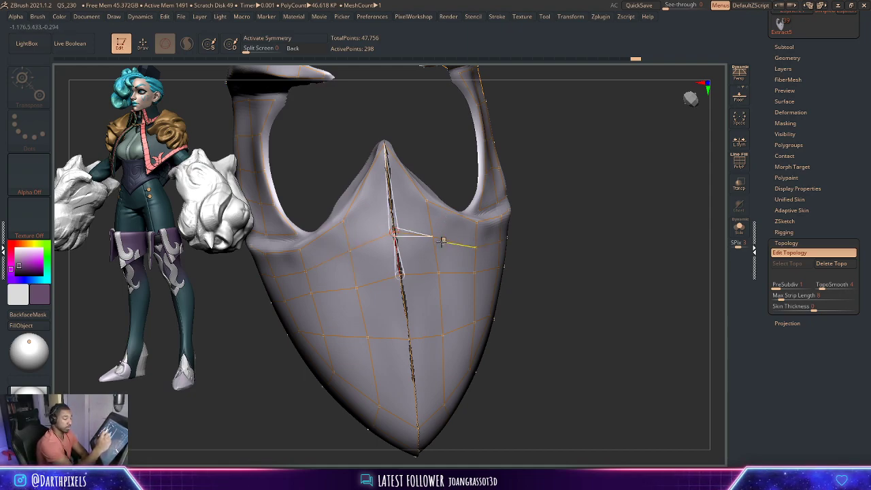
- Add a vertex on the mask's left side, then turn off Edit Topology
drag(548, 230, 402, 286)
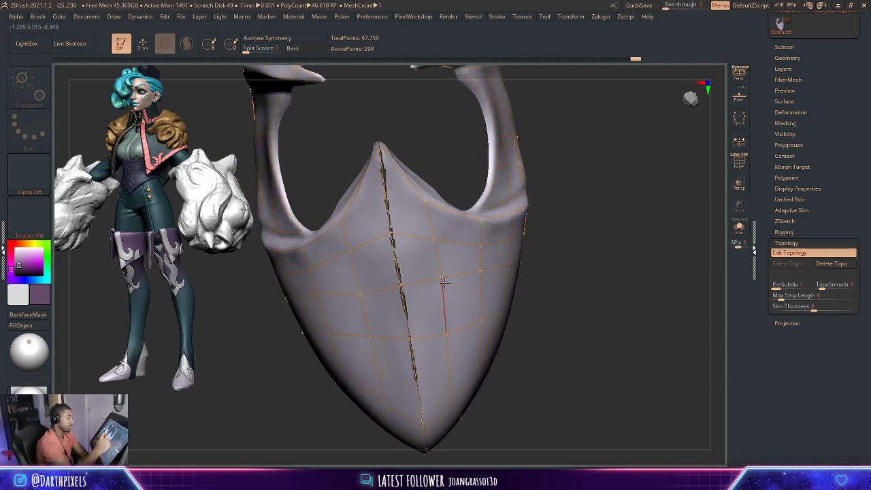
mouse_move(550, 250)
mouse_down()
mouse_move(613, 258)
mouse_move(627, 251)
mouse_up()
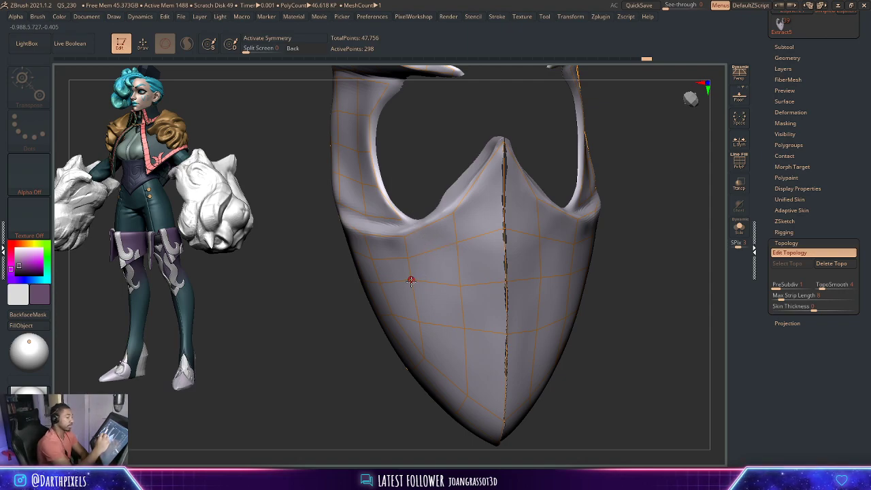
click(412, 288)
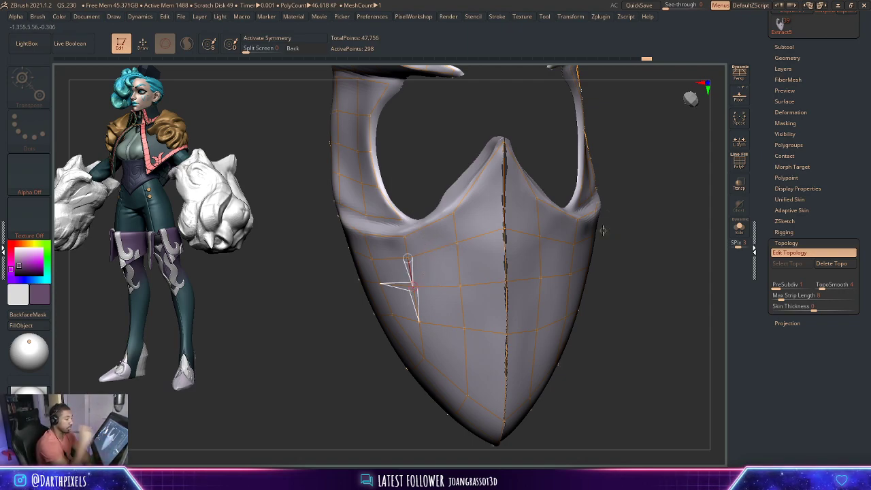
mouse_move(604, 232)
mouse_down()
mouse_move(590, 193)
mouse_move(585, 213)
mouse_move(589, 204)
mouse_move(570, 219)
mouse_move(492, 181)
mouse_move(433, 200)
mouse_move(412, 178)
mouse_move(540, 255)
mouse_move(582, 254)
mouse_move(515, 224)
mouse_move(556, 252)
mouse_up()
click(789, 252)
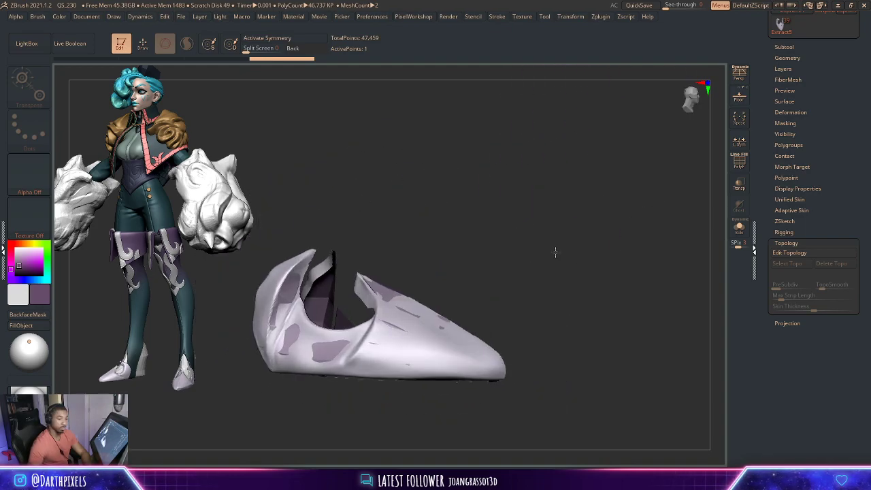
- Set Adaptive Skin Density to 1 and DynaMesh Resolution to 0
click(779, 47)
drag(776, 311, 783, 249)
click(801, 229)
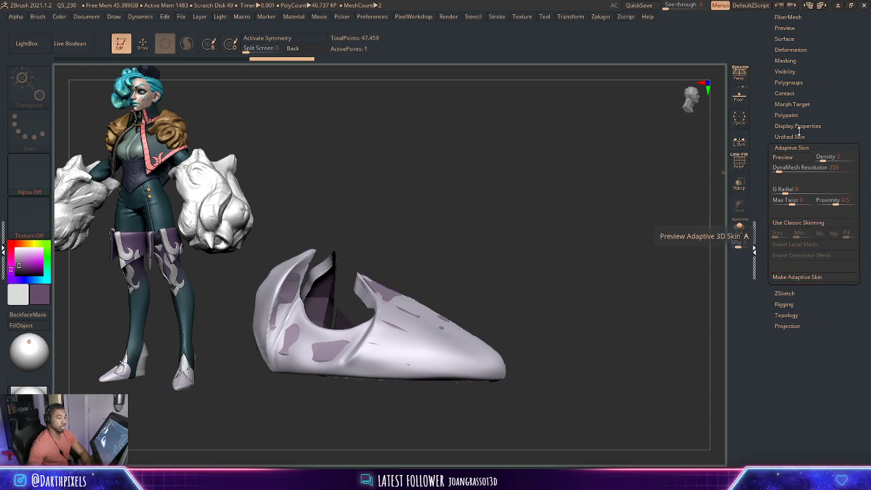
click(831, 157)
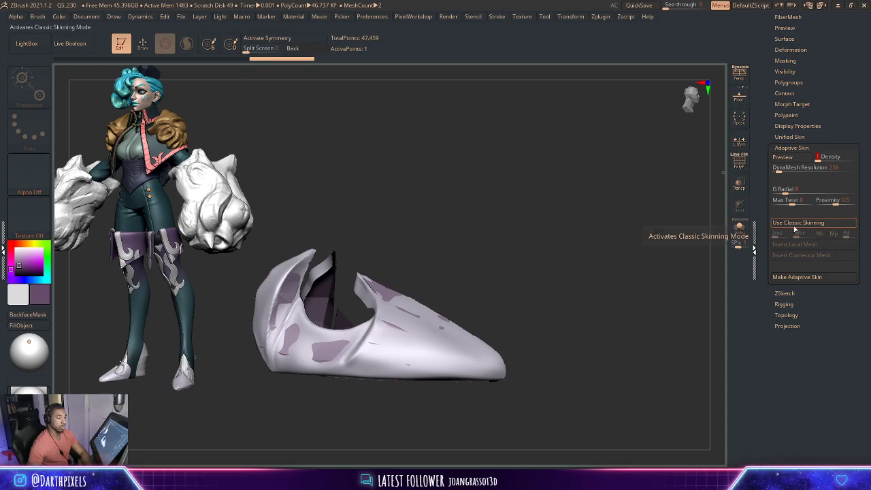
click(810, 168)
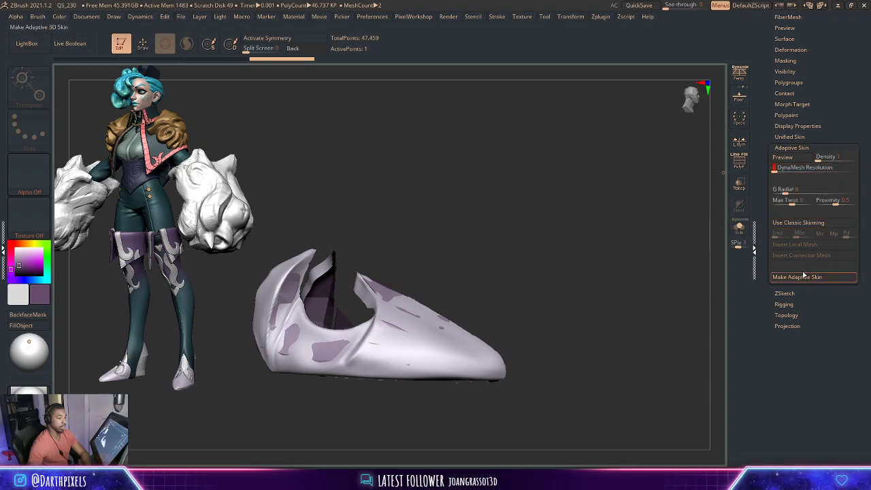
text(0)
key(Return)
- Make the Skin_ZSphere1 low-poly skin the active tool and orbit around it
scroll(780, 61, up, 10)
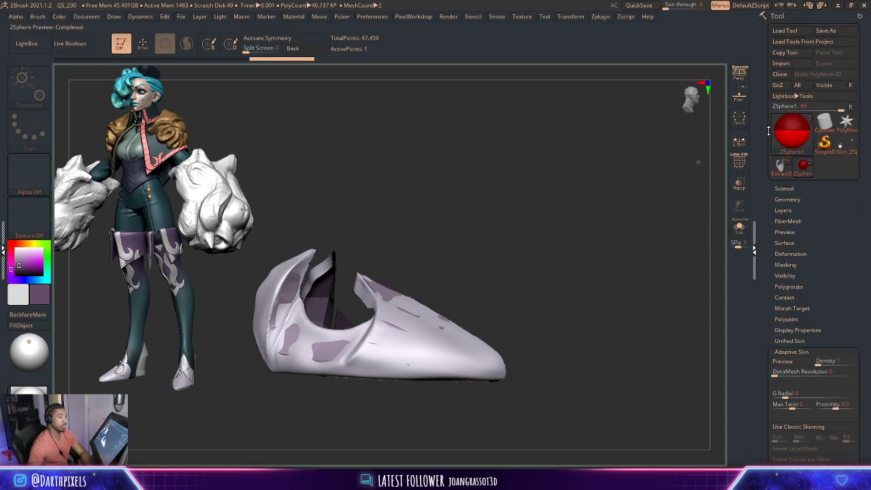
click(782, 164)
mouse_move(518, 190)
mouse_down()
mouse_move(465, 247)
mouse_move(431, 189)
mouse_move(539, 253)
mouse_move(544, 280)
mouse_move(560, 245)
mouse_move(525, 261)
mouse_move(570, 298)
mouse_up()
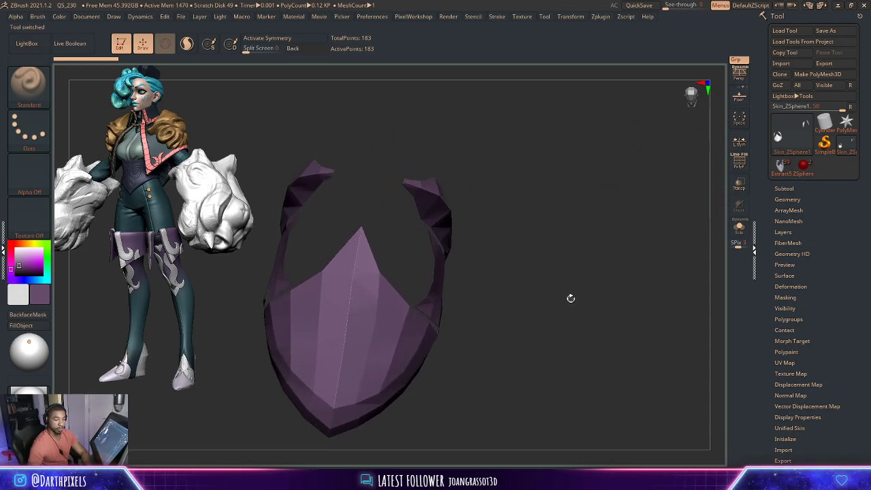
- Select the Move brush and pull the skin's top edge slightly upward
mouse_move(510, 195)
mouse_down()
mouse_move(518, 164)
mouse_move(459, 179)
mouse_move(436, 205)
mouse_up()
click(29, 82)
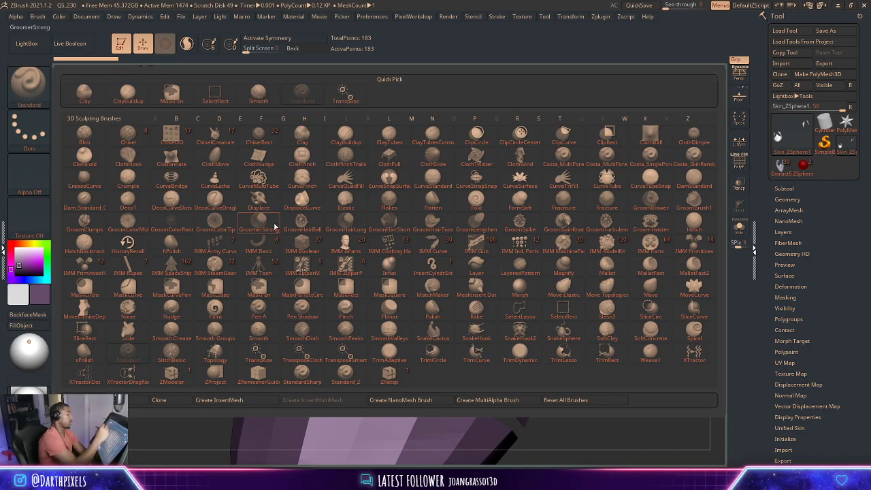
click(651, 287)
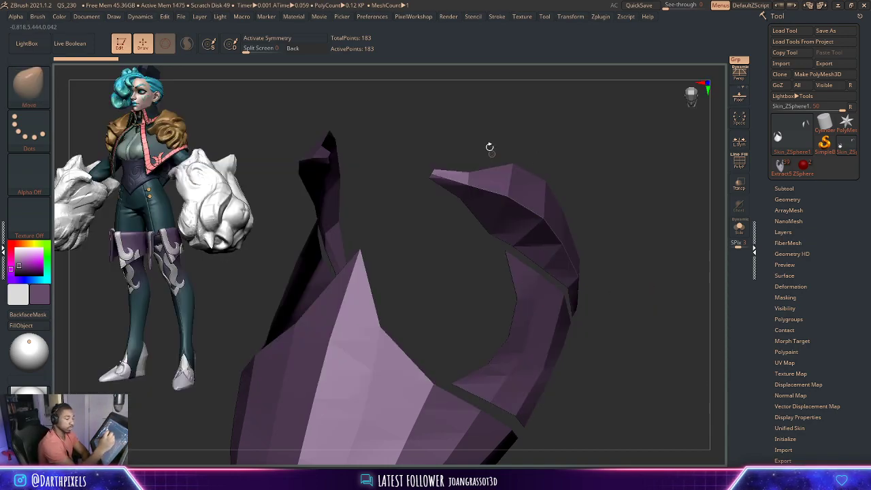
key(space)
mouse_move(467, 166)
mouse_down()
mouse_move(473, 150)
mouse_move(461, 198)
mouse_up()
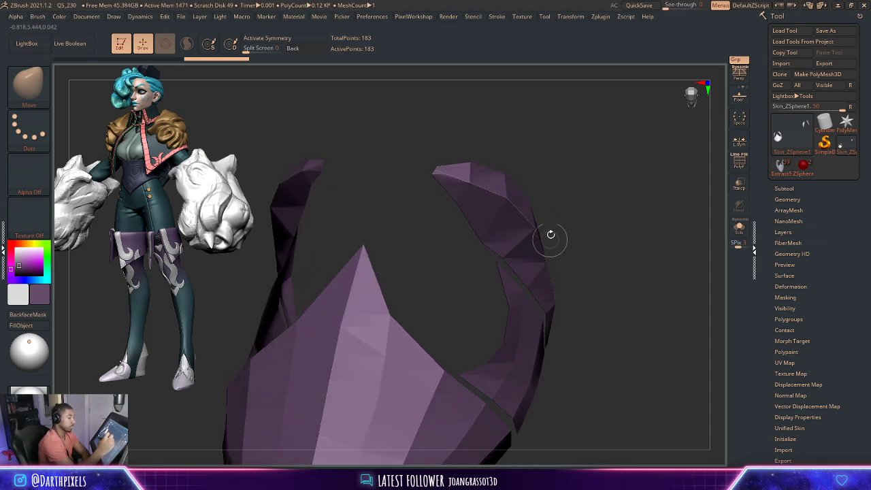
- Orbit around the edited 183-point skin and reopen the Brush palette
drag(550, 234, 509, 252)
mouse_move(568, 189)
mouse_down()
mouse_move(539, 231)
mouse_move(566, 268)
mouse_move(545, 272)
mouse_up()
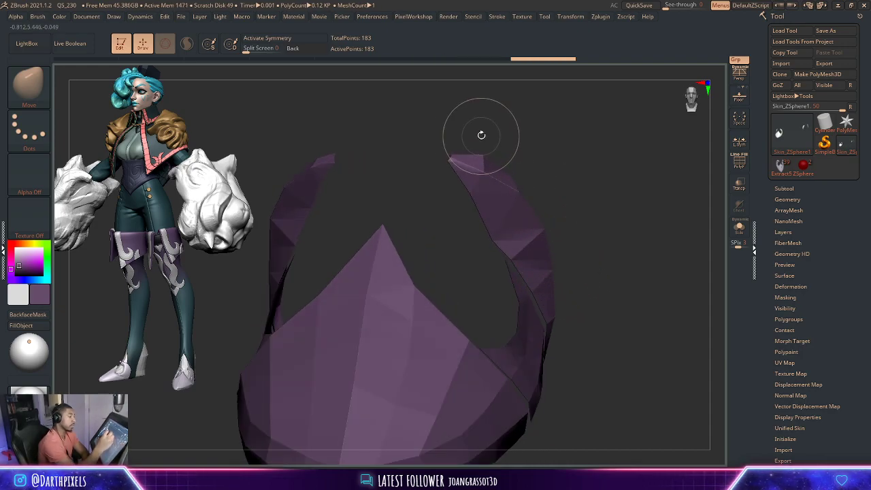
mouse_move(478, 132)
mouse_down()
mouse_move(447, 123)
mouse_move(334, 211)
mouse_move(579, 201)
mouse_move(553, 183)
mouse_up()
key(space)
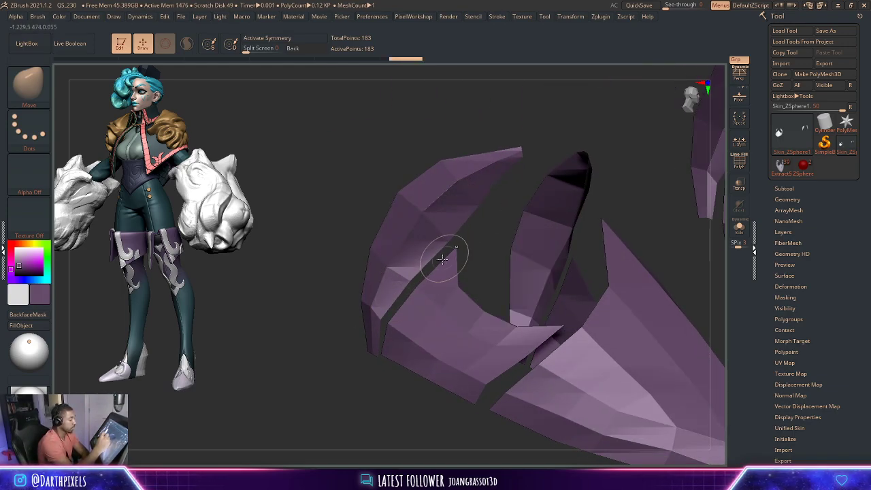
click(28, 83)
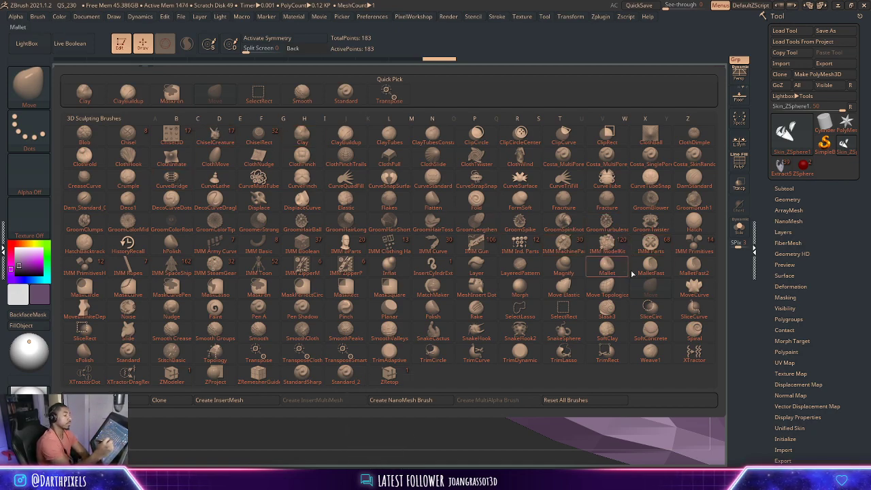
- Activate the Move Topological brush and orbit the purple armor piece
click(607, 291)
drag(331, 333, 424, 306)
right_click(505, 220)
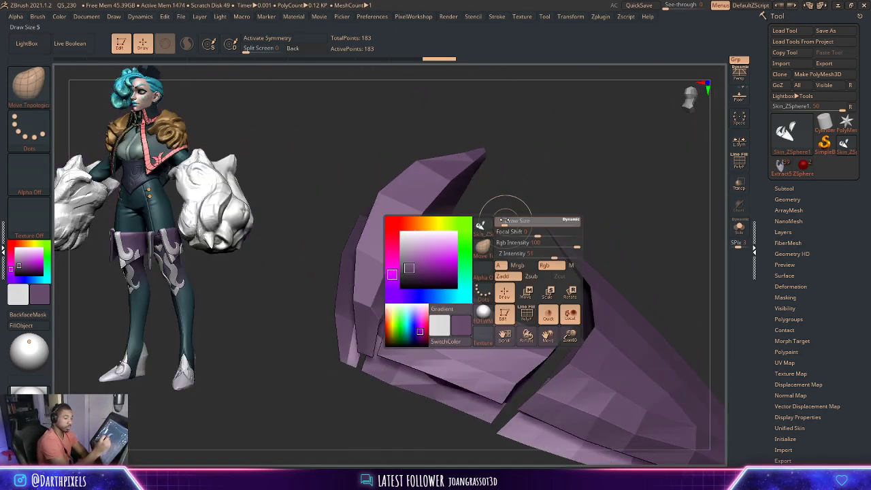
mouse_move(505, 220)
mouse_down()
mouse_move(537, 166)
mouse_move(480, 197)
mouse_up()
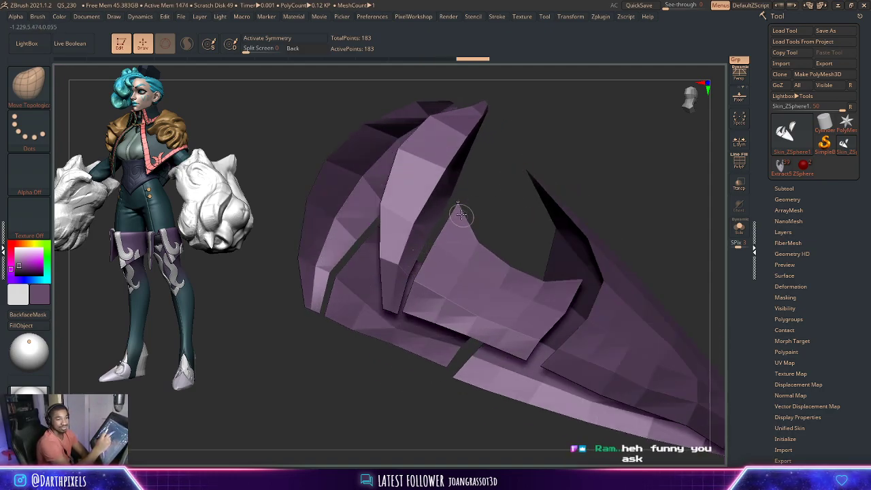
drag(496, 164, 402, 256)
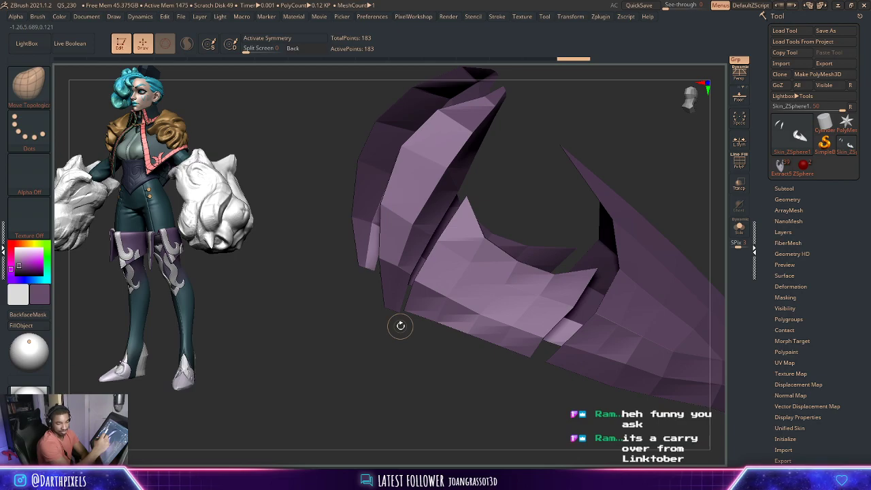
mouse_move(401, 325)
mouse_down()
mouse_move(485, 259)
mouse_move(448, 191)
mouse_up()
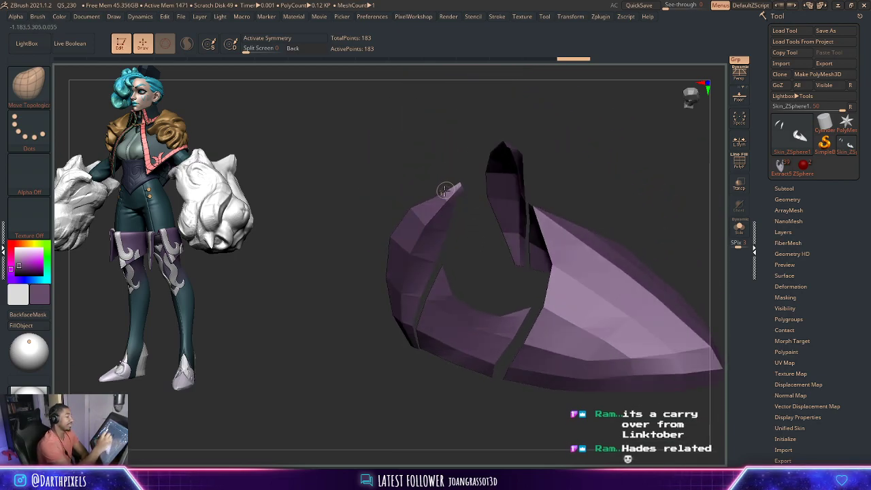
mouse_move(439, 141)
mouse_down()
mouse_move(443, 191)
mouse_move(533, 113)
mouse_move(421, 215)
mouse_up()
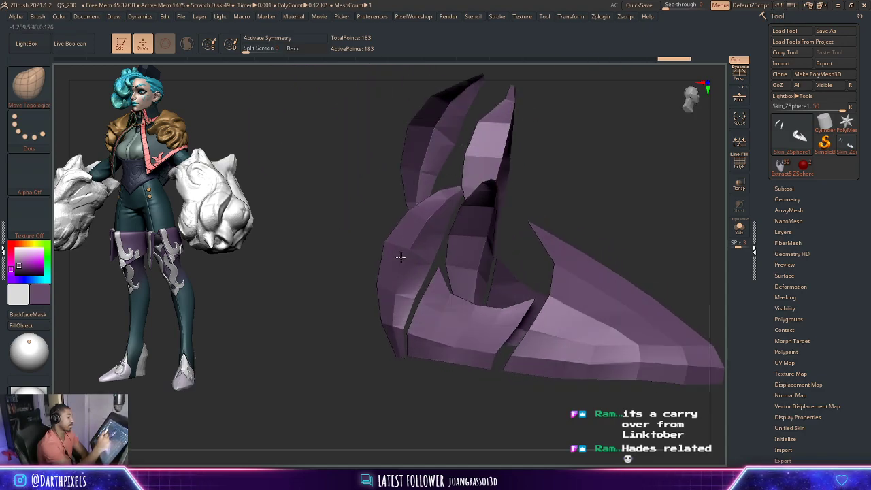
mouse_move(383, 292)
mouse_down()
mouse_move(429, 294)
mouse_move(493, 179)
mouse_move(408, 229)
mouse_up()
- Rotate the armor to inspect its silhouette and horn shapes, ending on an overall view
key(space)
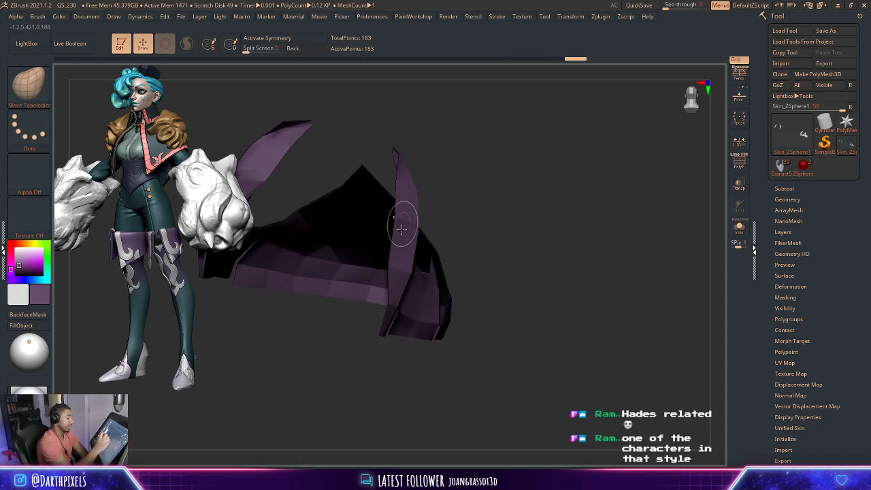
mouse_move(403, 324)
mouse_down()
mouse_move(427, 239)
mouse_move(383, 214)
mouse_up()
mouse_move(431, 184)
mouse_down()
mouse_move(422, 209)
mouse_move(408, 196)
mouse_up()
key(space)
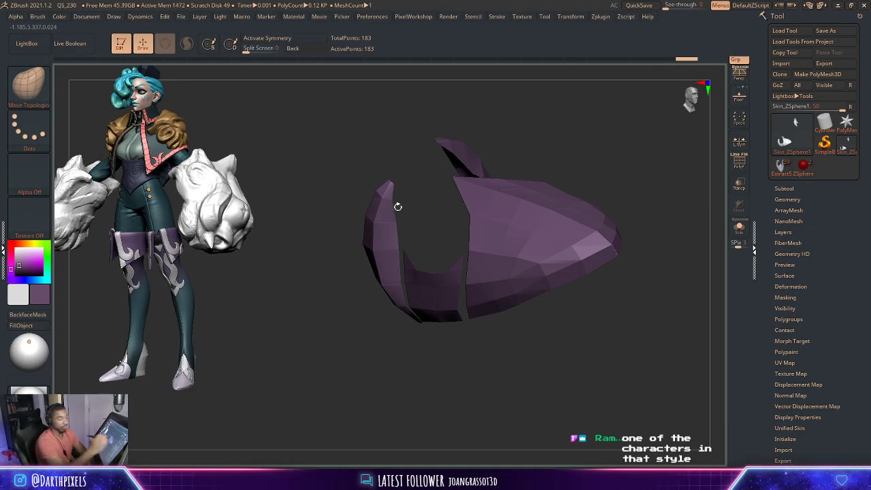
drag(535, 165, 546, 167)
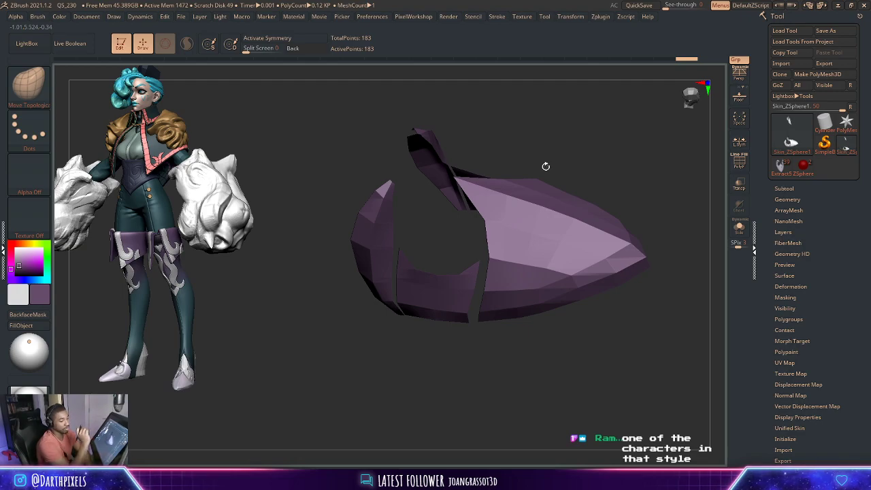
mouse_move(560, 133)
mouse_down()
mouse_move(543, 189)
mouse_move(597, 292)
mouse_move(580, 217)
mouse_up()
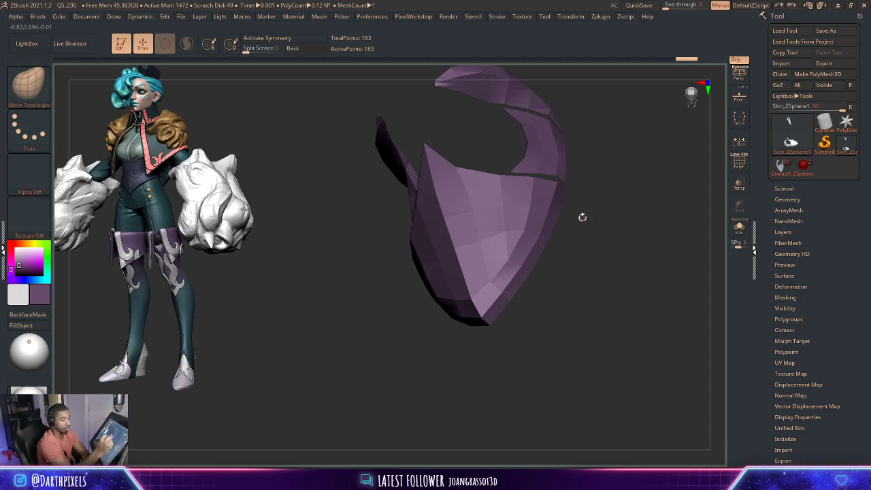
mouse_move(592, 160)
mouse_down()
mouse_move(622, 206)
mouse_move(593, 258)
mouse_move(527, 182)
mouse_move(527, 162)
mouse_up()
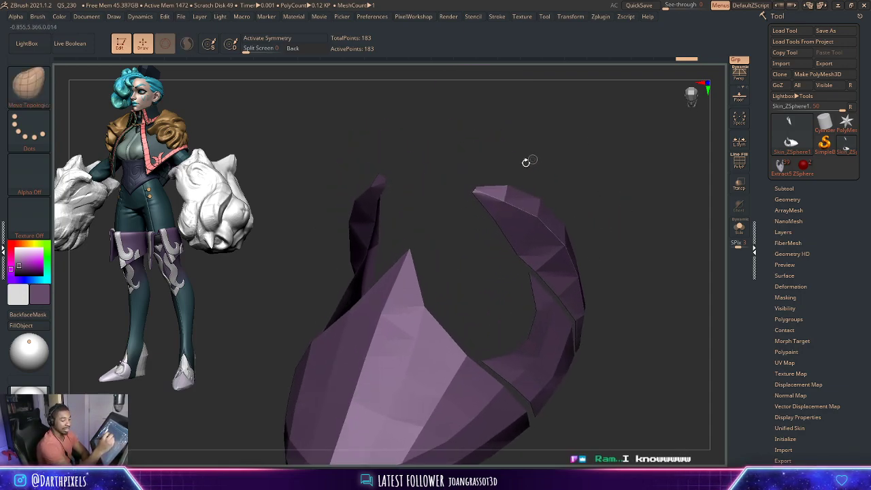
drag(480, 186, 501, 171)
key(space)
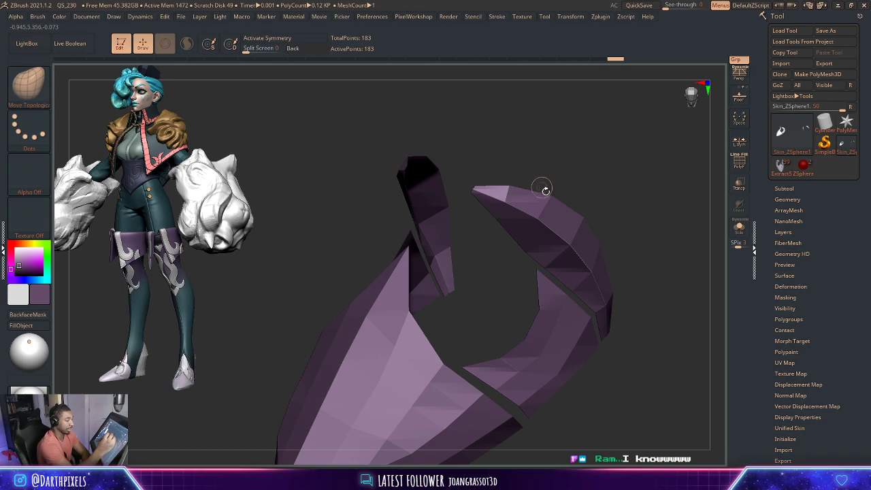
drag(603, 216, 578, 245)
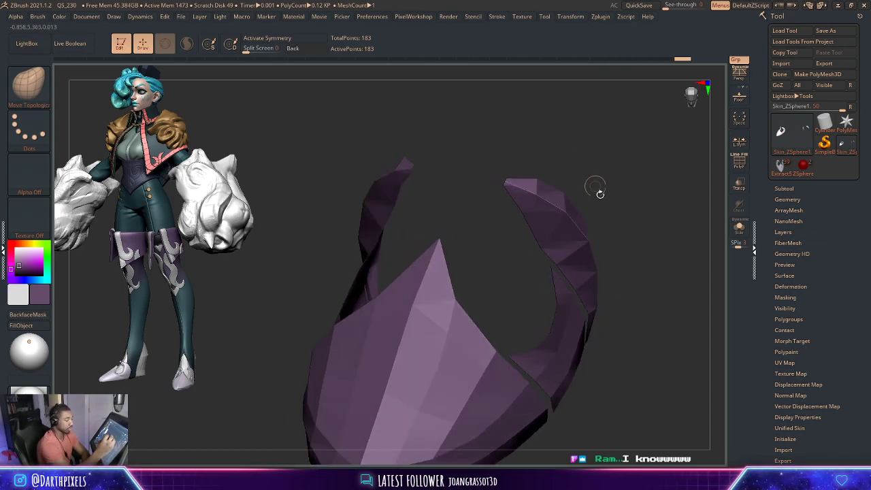
mouse_move(608, 239)
mouse_down()
mouse_move(616, 227)
mouse_move(634, 248)
mouse_move(609, 234)
mouse_move(626, 247)
mouse_move(603, 252)
mouse_up()
key(space)
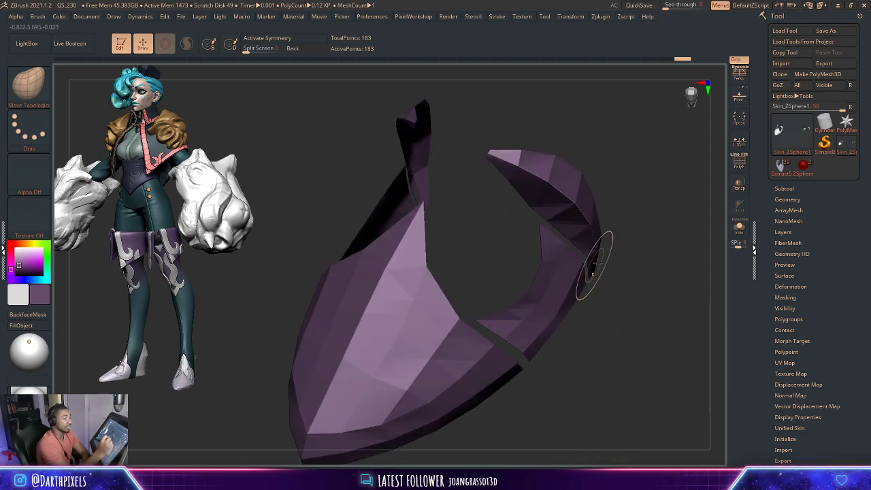
key(space)
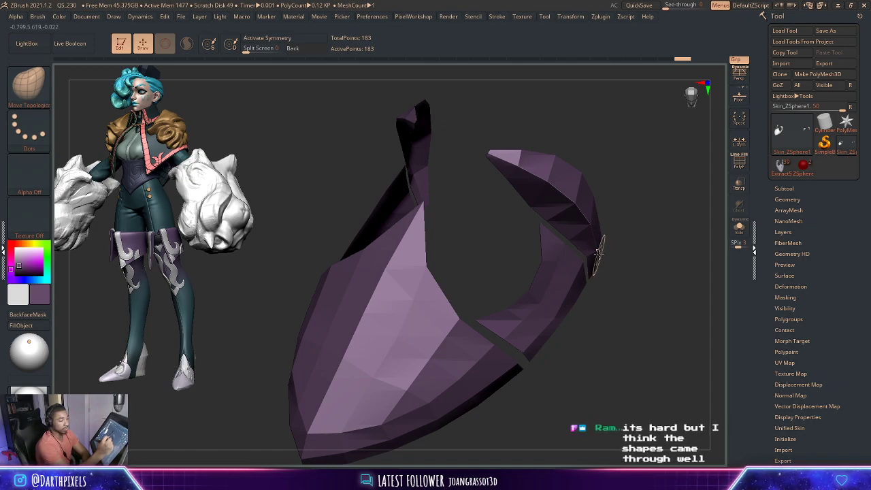
mouse_move(604, 252)
mouse_down()
mouse_move(603, 263)
mouse_move(616, 269)
mouse_up()
key(space)
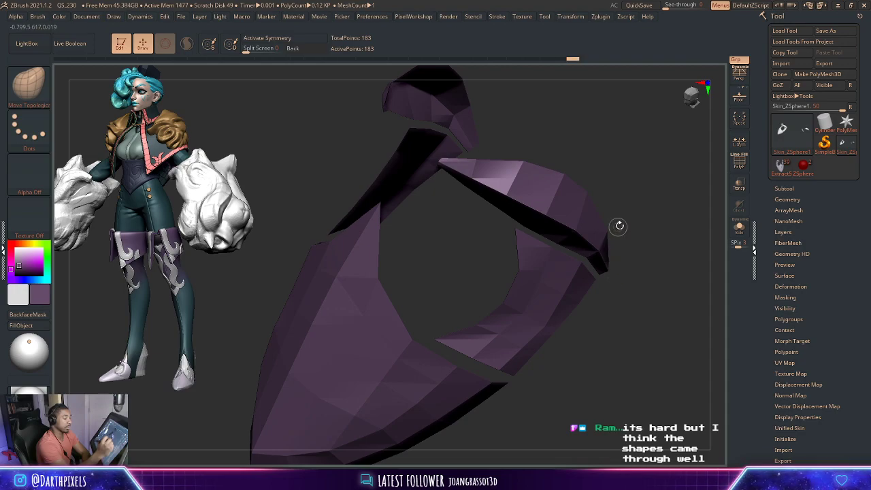
drag(618, 223, 598, 172)
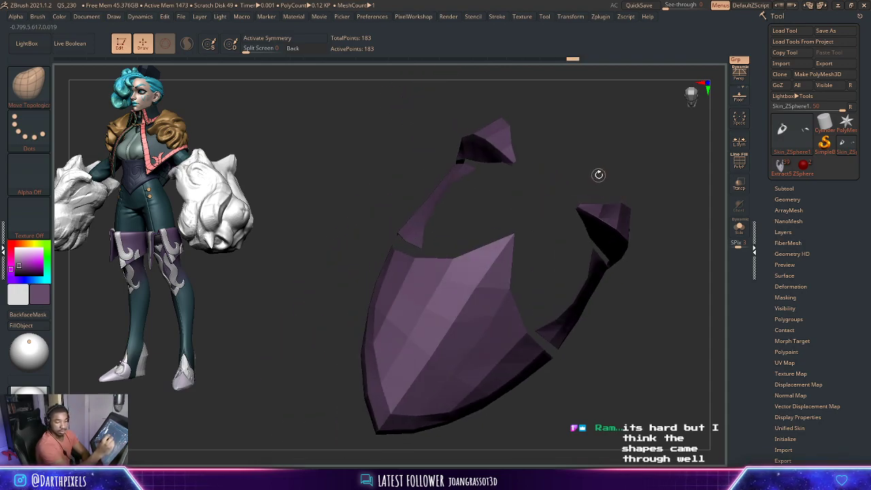
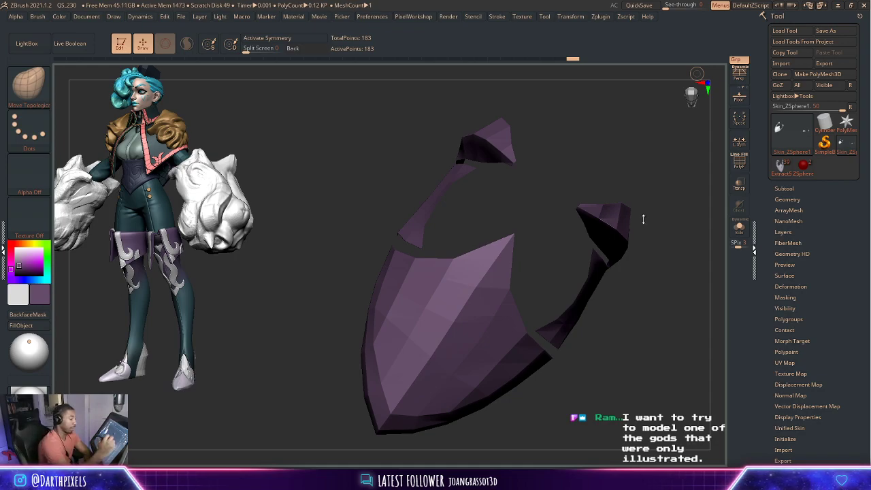
- Orbit the low-poly armor piece to inspect it from front and three-quarter angles
mouse_move(644, 217)
mouse_down()
mouse_move(640, 182)
mouse_move(599, 177)
mouse_move(608, 169)
mouse_move(601, 157)
mouse_move(618, 140)
mouse_move(606, 189)
mouse_up()
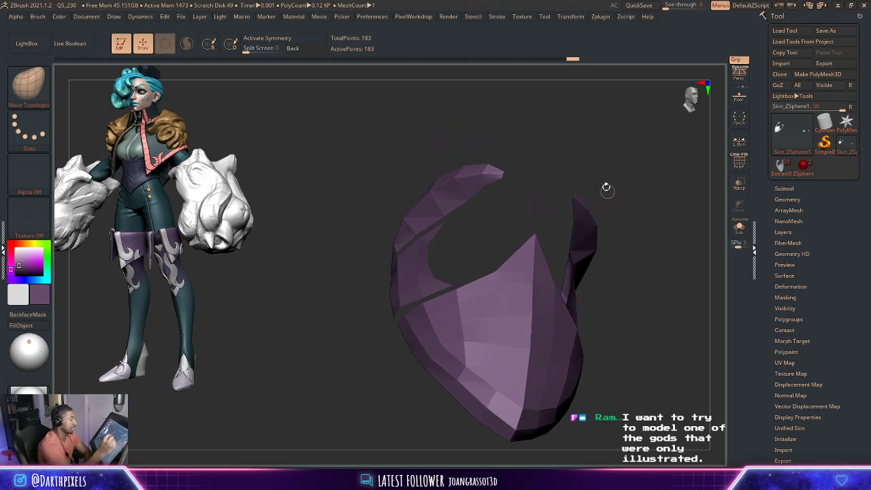
mouse_move(562, 154)
mouse_down()
mouse_move(633, 161)
mouse_move(551, 154)
mouse_move(572, 179)
mouse_up()
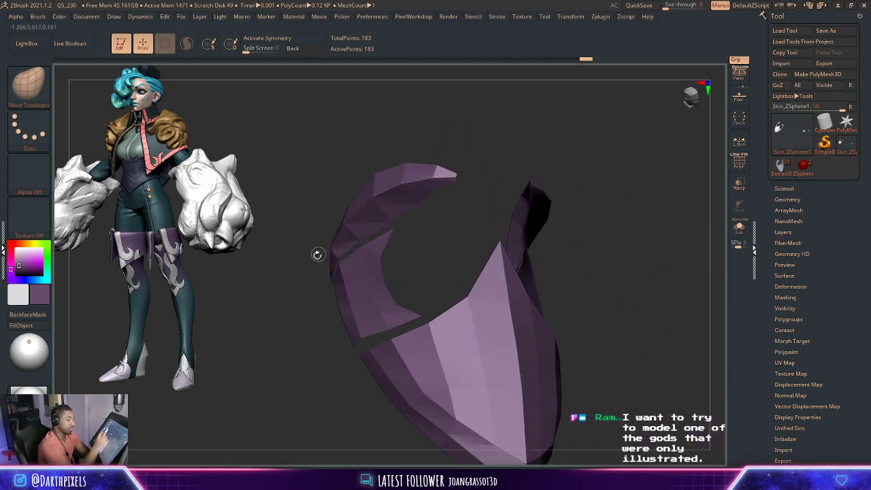
mouse_move(439, 247)
mouse_down()
mouse_move(440, 211)
mouse_move(545, 253)
mouse_move(540, 212)
mouse_move(508, 247)
mouse_up()
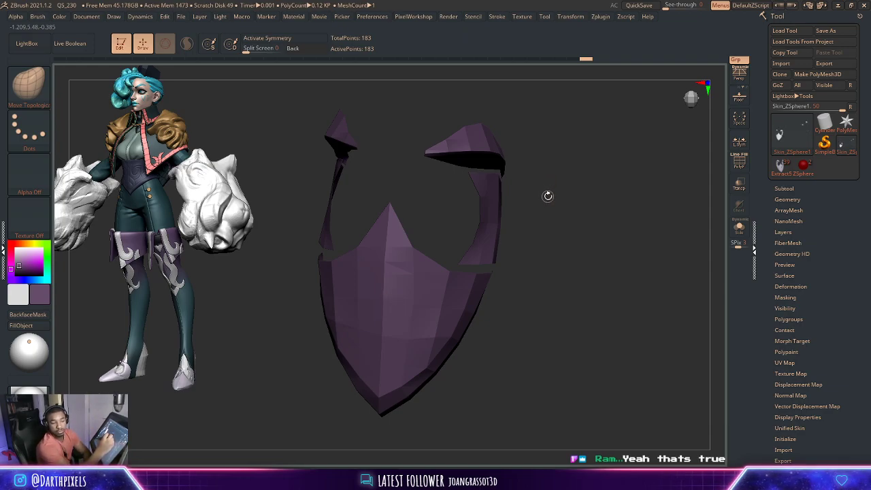
mouse_move(568, 238)
mouse_down()
mouse_move(597, 218)
mouse_move(576, 197)
mouse_move(586, 247)
mouse_move(545, 247)
mouse_move(620, 204)
mouse_up()
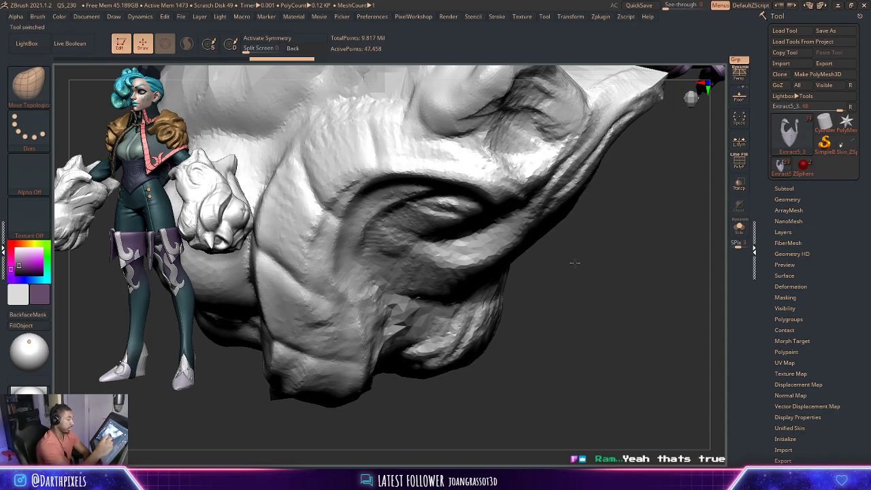
- Append the low-poly armor tool to the character as a new subtool
alt+drag(500, 274, 526, 256)
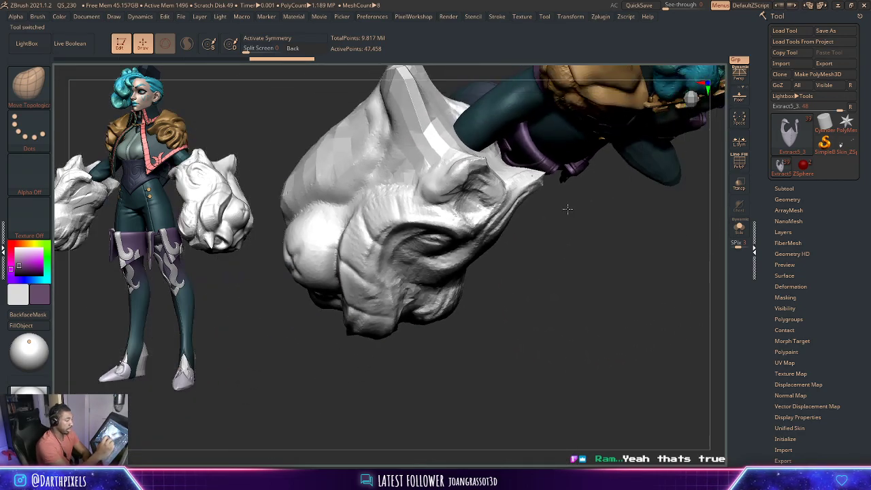
alt+drag(636, 277, 543, 263)
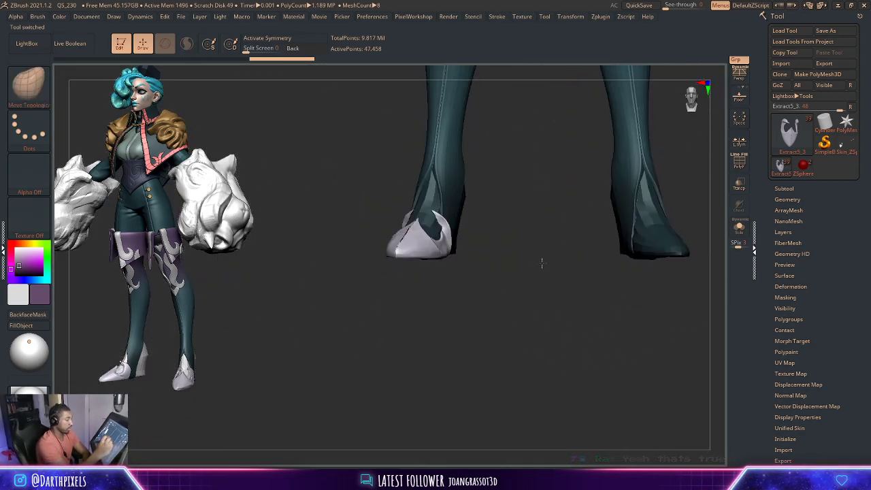
click(784, 188)
drag(767, 367, 767, 301)
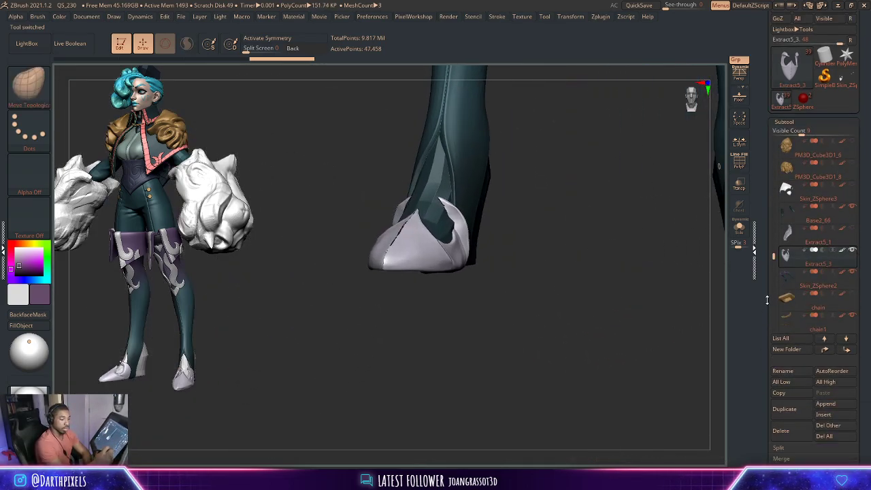
click(826, 348)
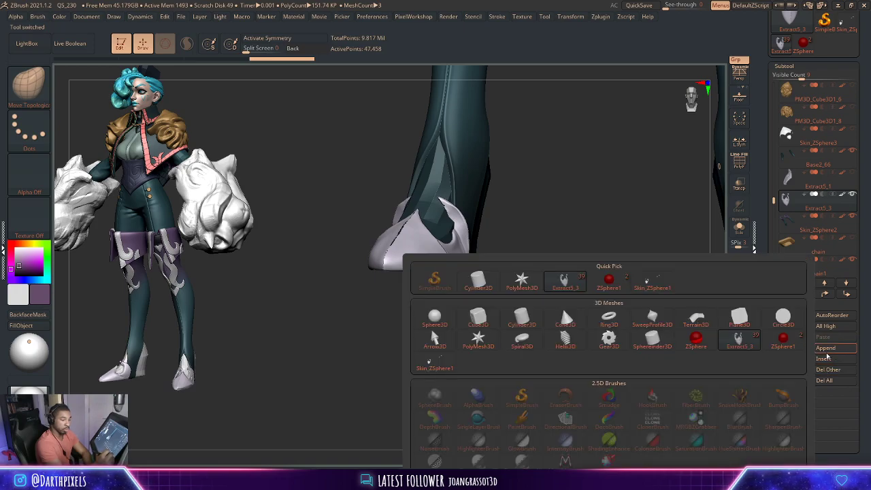
click(446, 366)
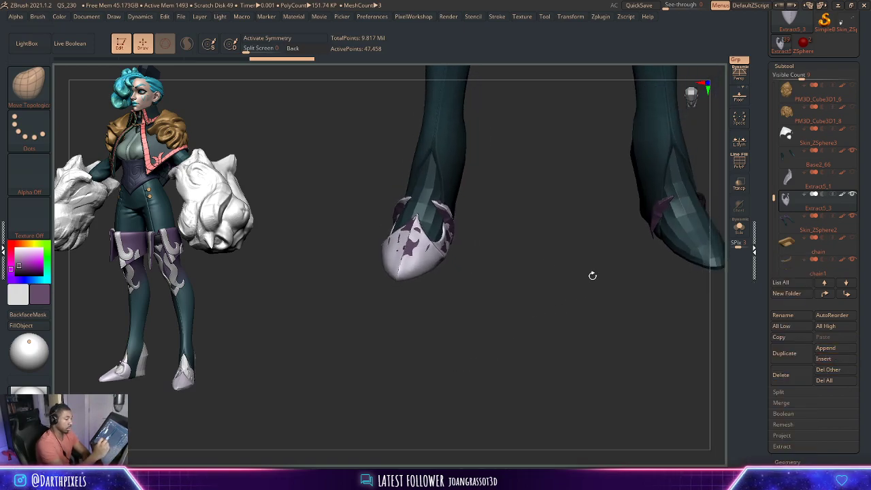
- Select Skin_ZSphere2_1 in Solo, hide its duplicate piece, and flip its normals
drag(626, 274, 715, 239)
scroll(792, 212, down, 5)
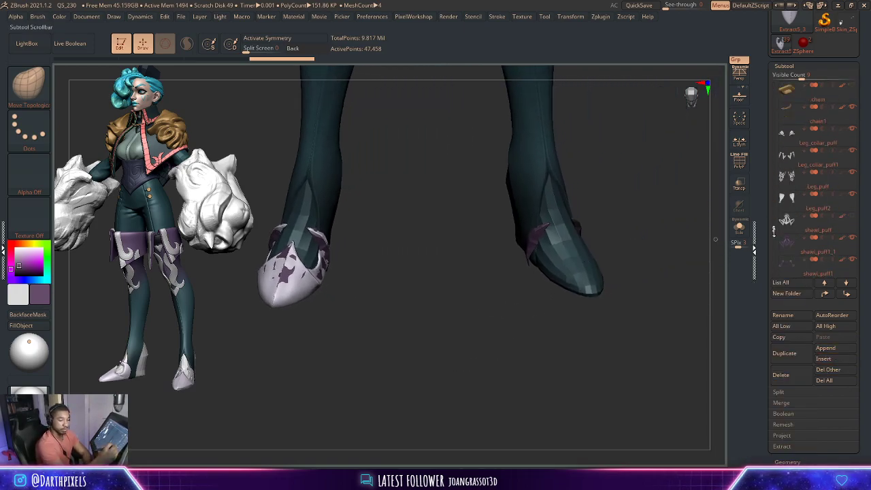
click(792, 212)
click(739, 228)
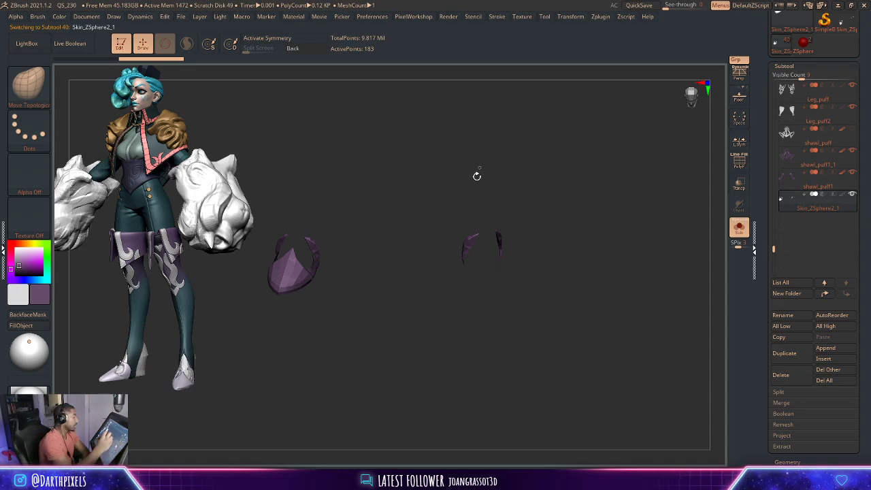
ctrl+alt+shift+drag(420, 165, 532, 370)
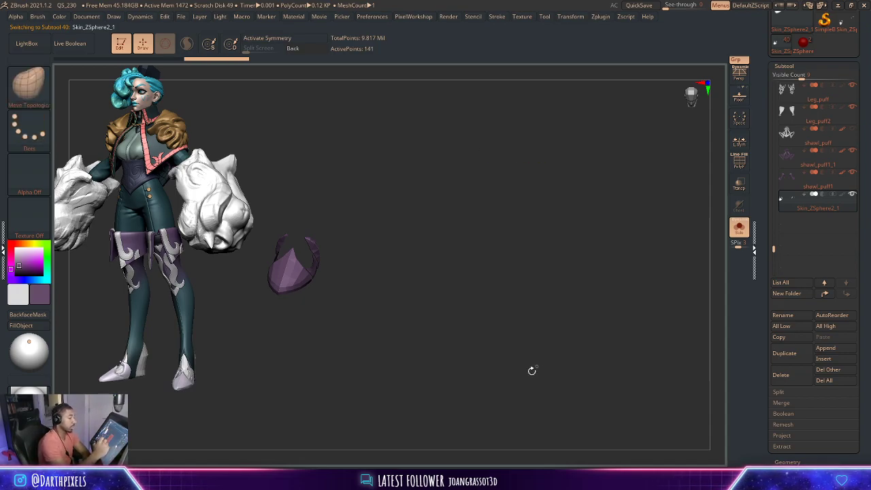
key(space)
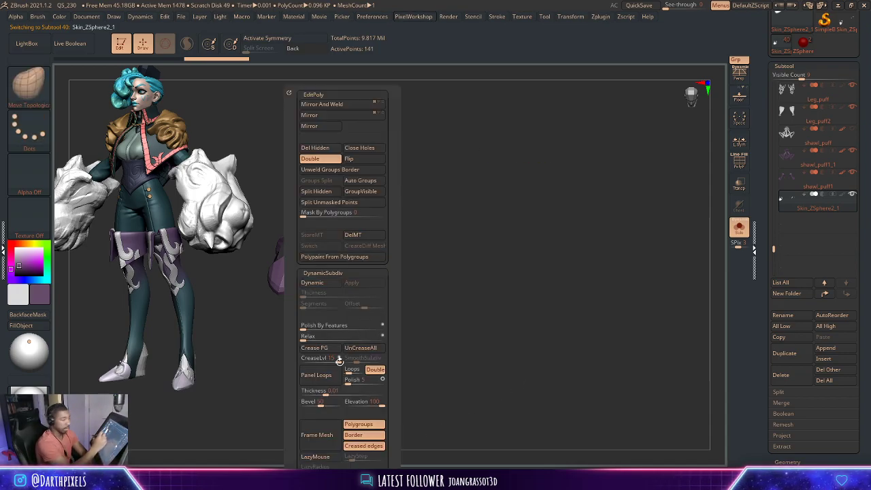
click(313, 148)
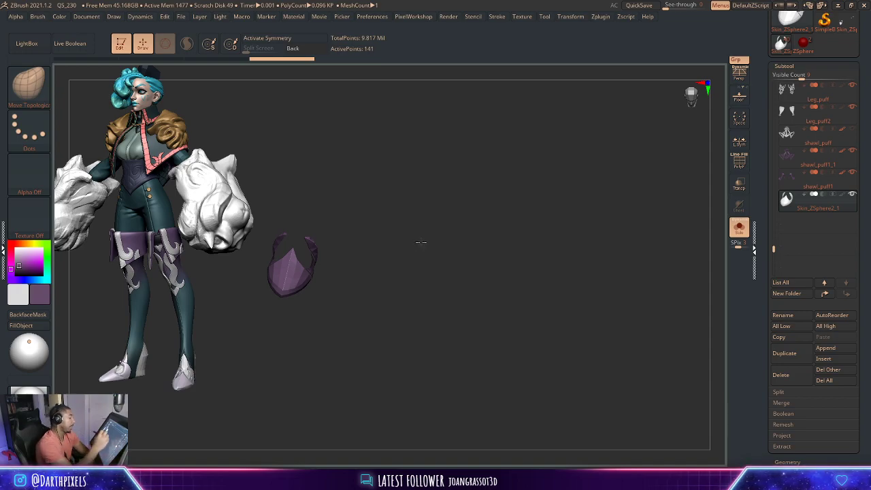
drag(421, 241, 461, 280)
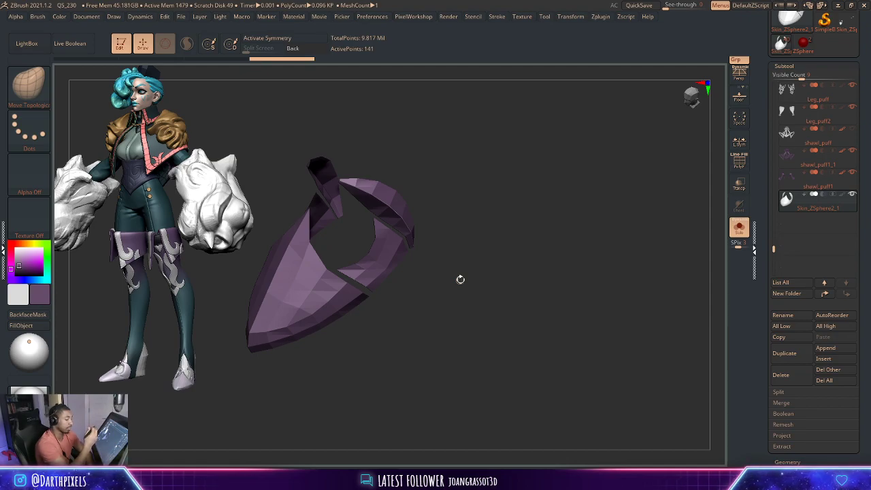
mouse_move(460, 279)
mouse_down()
mouse_move(467, 224)
mouse_move(505, 259)
mouse_move(525, 207)
mouse_move(504, 185)
mouse_up()
right_click(404, 227)
mouse_move(404, 227)
mouse_down()
mouse_move(341, 213)
mouse_move(522, 175)
mouse_move(521, 186)
mouse_up()
mouse_move(553, 169)
shift+mouse_down()
mouse_move(509, 213)
mouse_move(513, 189)
mouse_move(549, 224)
mouse_move(537, 217)
mouse_move(548, 195)
mouse_move(540, 184)
mouse_move(472, 188)
mouse_move(505, 177)
mouse_move(516, 201)
mouse_move(488, 253)
shift+mouse_up()
key(space)
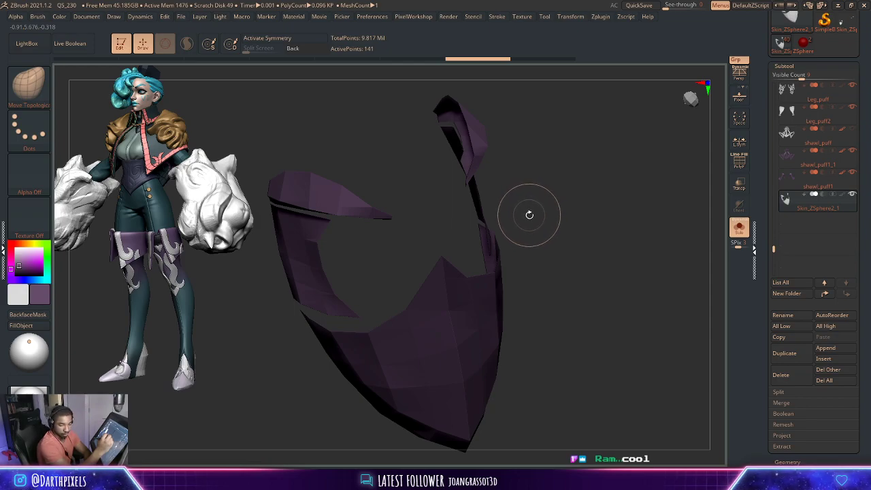
mouse_move(533, 181)
mouse_down()
mouse_move(533, 157)
mouse_move(517, 159)
mouse_move(521, 225)
mouse_move(488, 193)
mouse_move(572, 218)
mouse_up()
key(space)
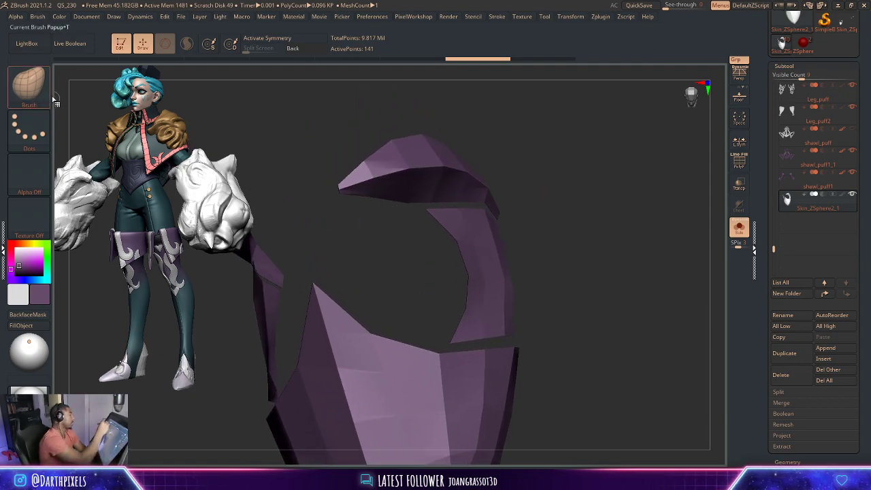
- Switch to the ZModeler brush and set its point action to Stitch
click(56, 100)
click(425, 287)
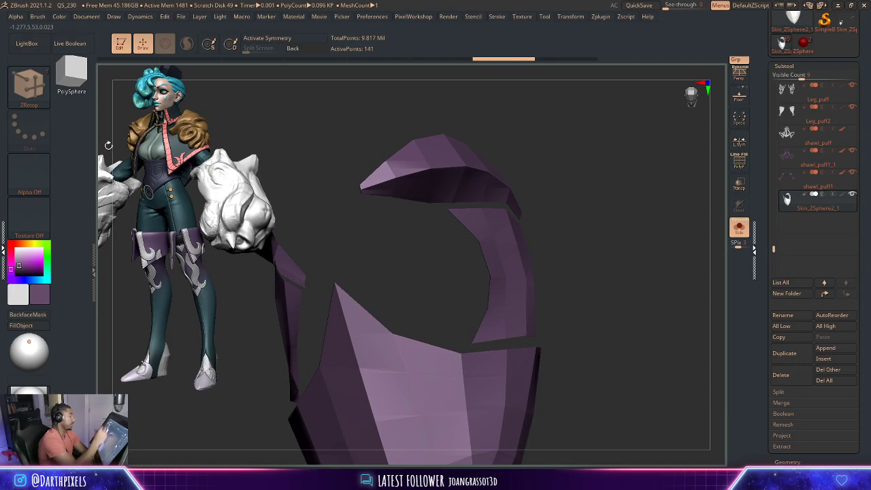
click(29, 85)
click(172, 373)
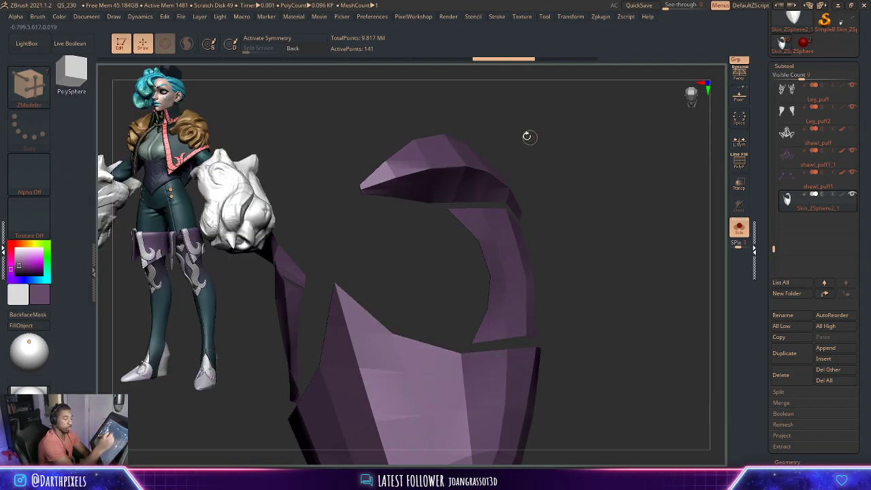
key(space)
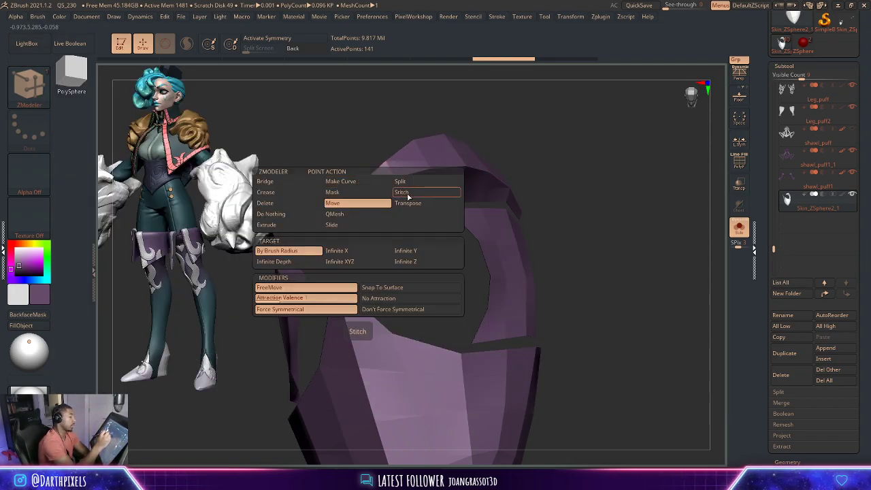
click(407, 194)
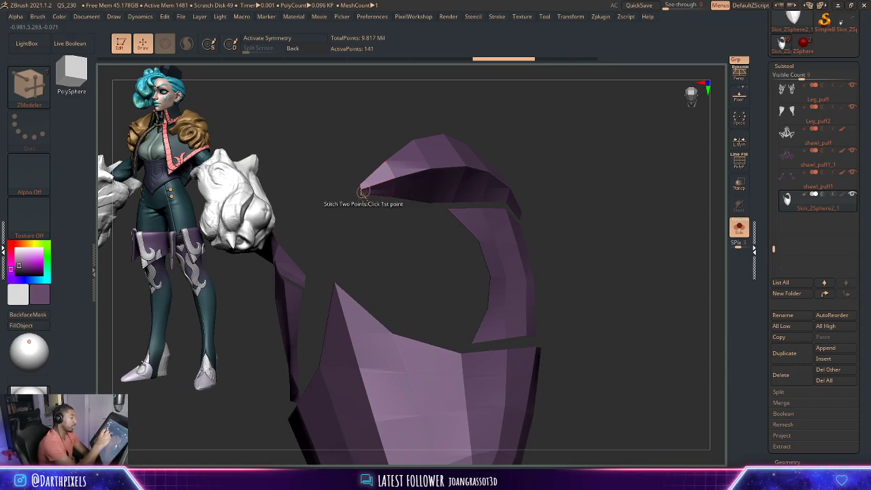
- Stitch the loose point pairs at the armor's flap tips, leaving 137 points
drag(367, 218, 364, 183)
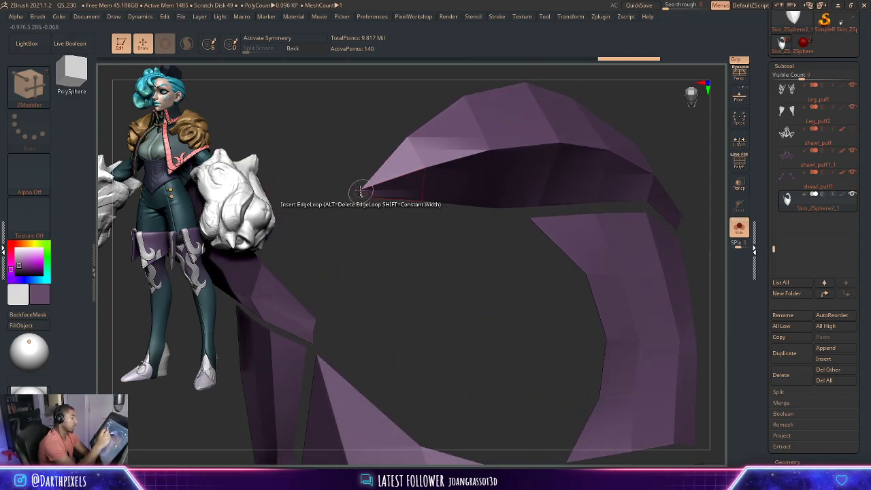
mouse_move(388, 228)
mouse_down()
mouse_move(354, 198)
mouse_move(556, 148)
mouse_move(608, 159)
mouse_move(454, 202)
mouse_move(375, 192)
mouse_move(346, 233)
mouse_move(396, 183)
mouse_up()
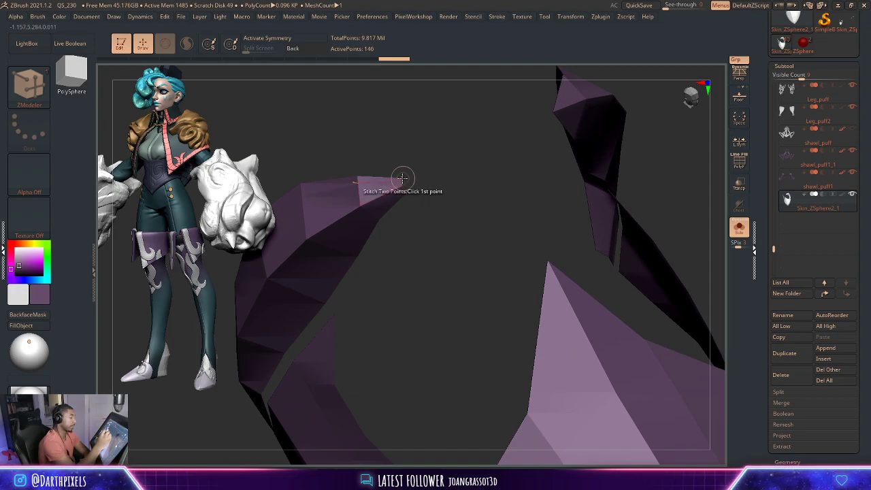
click(403, 178)
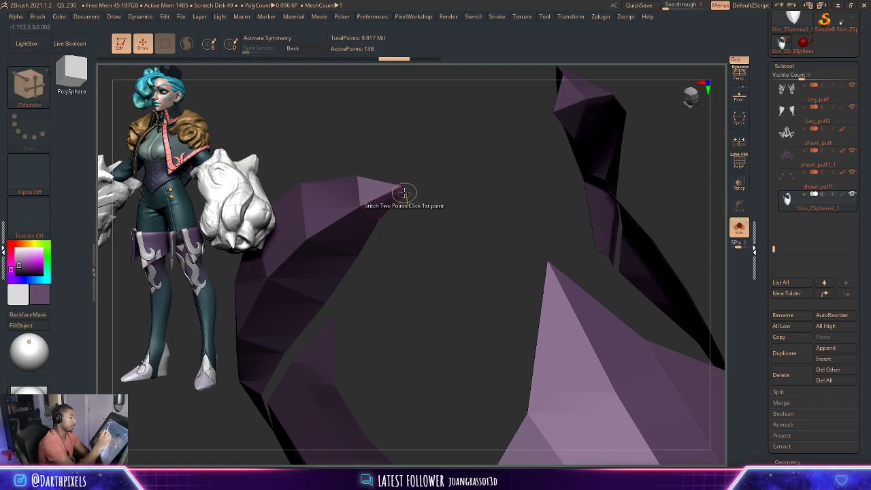
drag(425, 190, 515, 140)
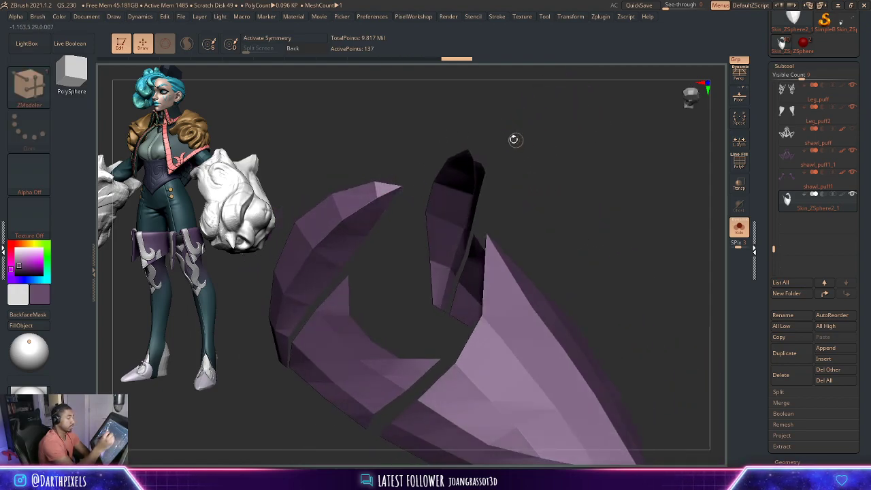
key(space)
click(28, 85)
- Select the Move brush and turn Solo off to show the whole character again
click(304, 136)
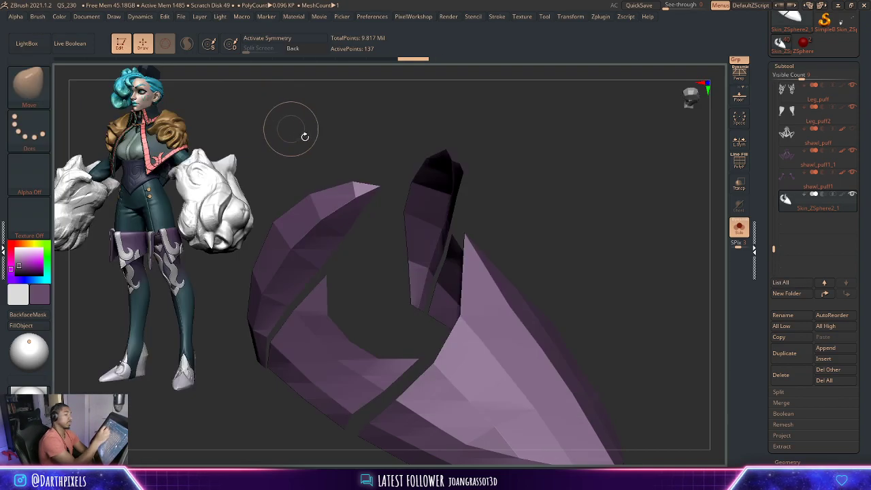
mouse_move(497, 140)
mouse_down()
mouse_move(480, 136)
mouse_move(477, 148)
mouse_up()
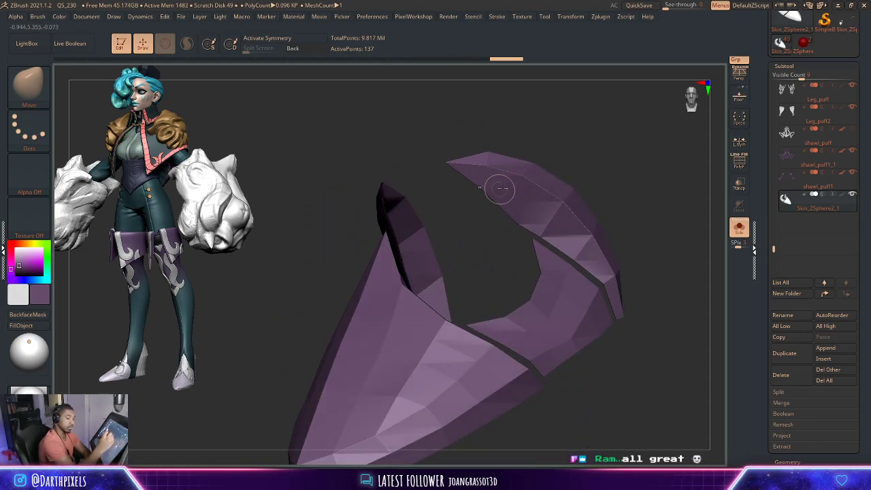
mouse_move(500, 189)
mouse_down()
mouse_move(511, 140)
mouse_move(473, 213)
mouse_move(537, 187)
mouse_move(554, 210)
mouse_move(574, 208)
mouse_move(558, 197)
mouse_up()
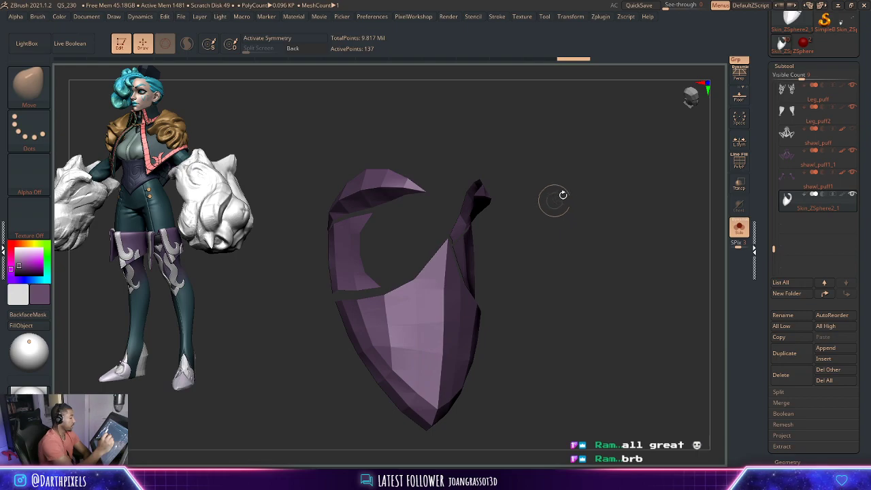
click(735, 232)
mouse_move(620, 237)
mouse_down()
mouse_move(529, 225)
mouse_move(542, 247)
mouse_move(504, 228)
mouse_move(549, 199)
mouse_up()
mouse_move(817, 156)
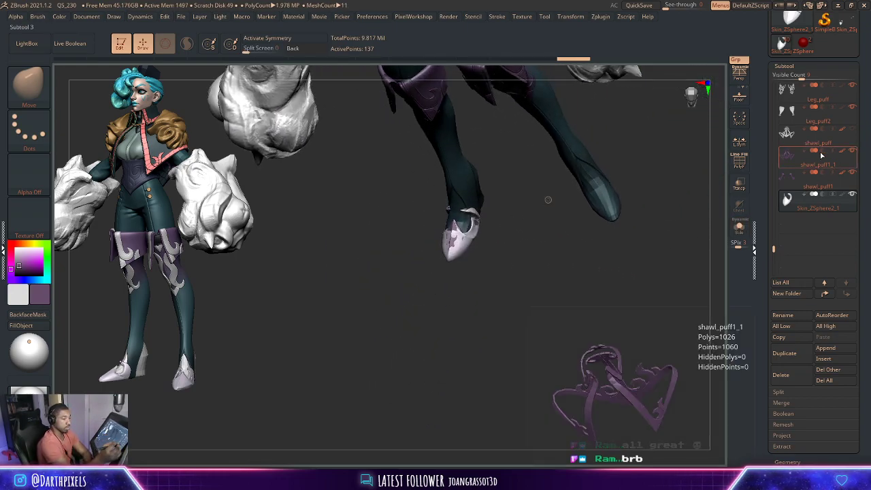
drag(774, 249, 775, 206)
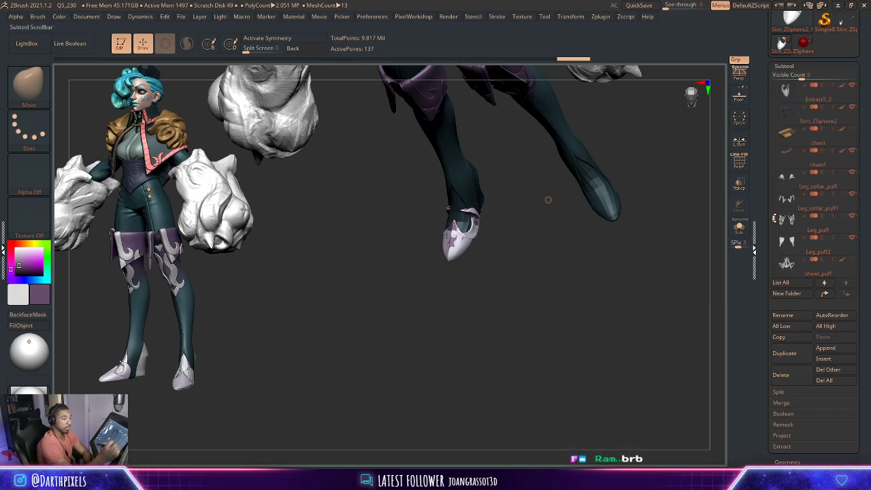
- Select the purple boot subtool, frame it with F, and orbit to its toe
click(837, 182)
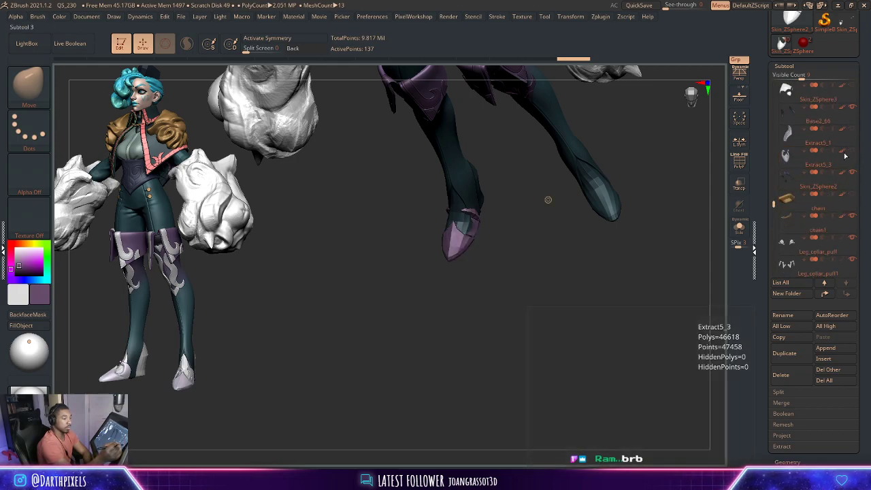
key(f)
mouse_move(553, 245)
mouse_down()
mouse_move(504, 195)
mouse_move(504, 296)
mouse_move(542, 288)
mouse_move(500, 282)
mouse_move(583, 252)
mouse_move(524, 215)
mouse_up()
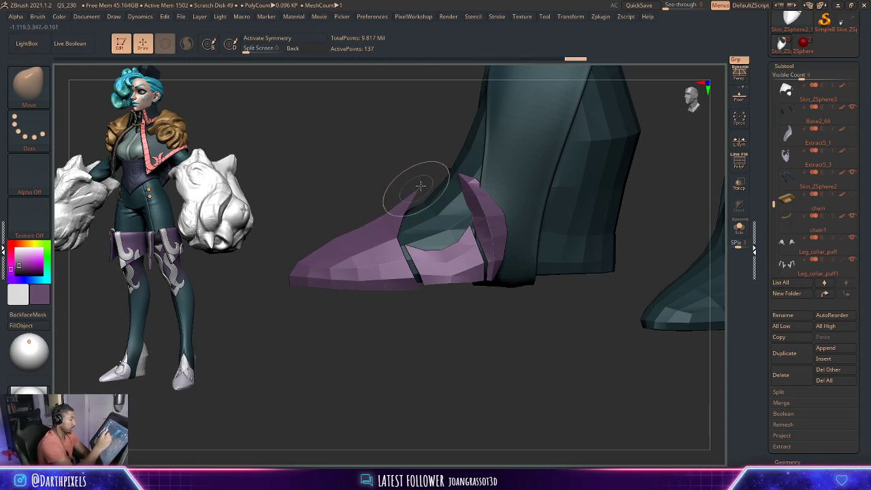
mouse_move(421, 185)
mouse_down()
mouse_move(512, 156)
mouse_move(564, 172)
mouse_move(522, 183)
mouse_move(563, 210)
mouse_move(479, 282)
mouse_up()
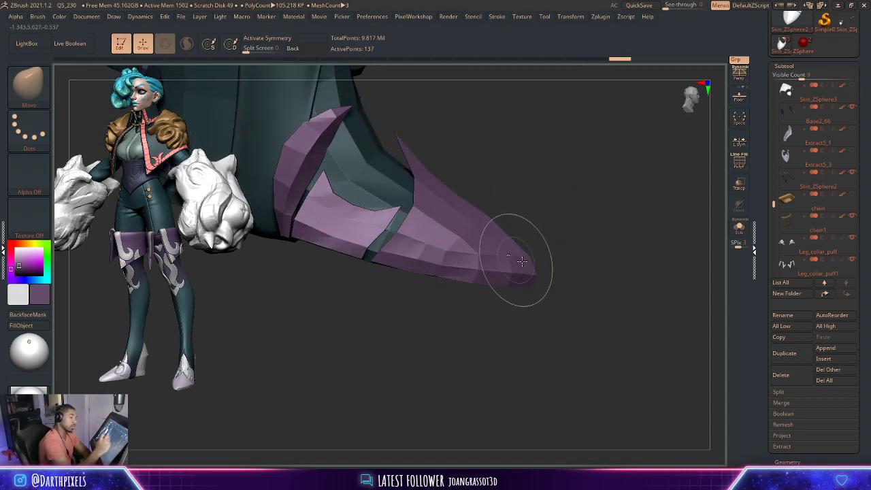
mouse_move(561, 209)
mouse_down()
mouse_move(566, 203)
mouse_move(555, 226)
mouse_move(588, 243)
mouse_move(540, 258)
mouse_move(538, 273)
mouse_move(562, 278)
mouse_move(546, 290)
mouse_move(661, 318)
mouse_move(503, 330)
mouse_move(467, 219)
mouse_up()
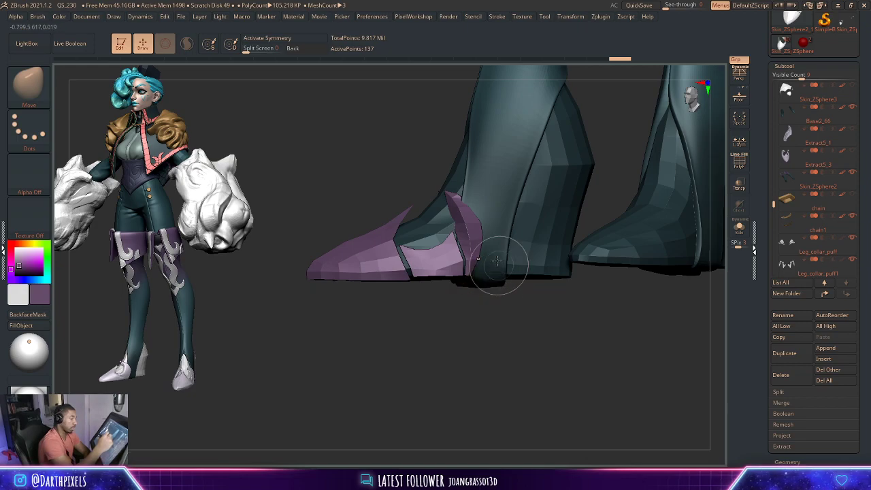
mouse_move(497, 261)
mouse_down()
mouse_move(514, 323)
mouse_move(490, 282)
mouse_up()
- Select the Skin_ZSphere2_1 toe armour with polyframe shown, viewed over both boots
alt+click(490, 282)
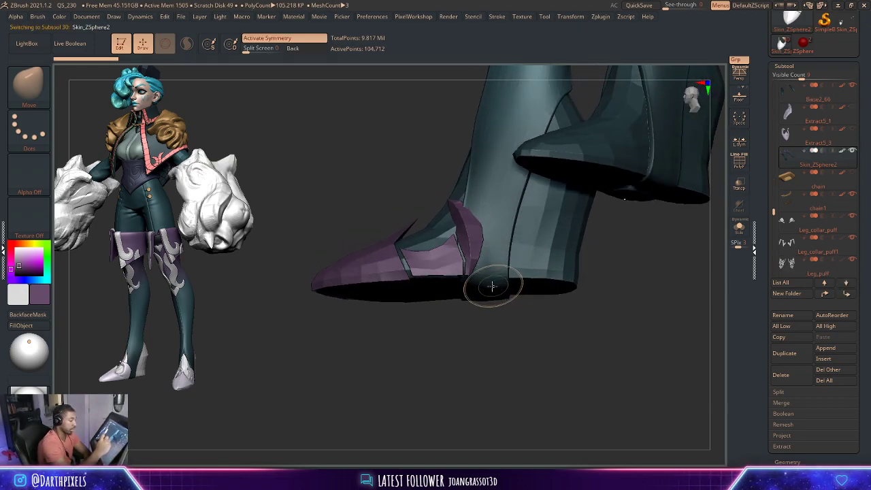
mouse_move(505, 323)
mouse_down()
mouse_move(520, 370)
mouse_move(538, 241)
mouse_move(516, 314)
mouse_up()
mouse_move(553, 219)
mouse_down()
mouse_move(626, 197)
mouse_move(603, 200)
mouse_move(610, 239)
mouse_move(587, 292)
mouse_move(564, 295)
mouse_move(541, 278)
mouse_move(586, 344)
mouse_move(564, 301)
mouse_move(580, 227)
mouse_move(573, 234)
mouse_move(583, 243)
mouse_move(540, 356)
mouse_move(540, 218)
mouse_move(599, 358)
mouse_move(524, 289)
mouse_move(539, 292)
mouse_up()
key(shift+f)
alt+click(514, 239)
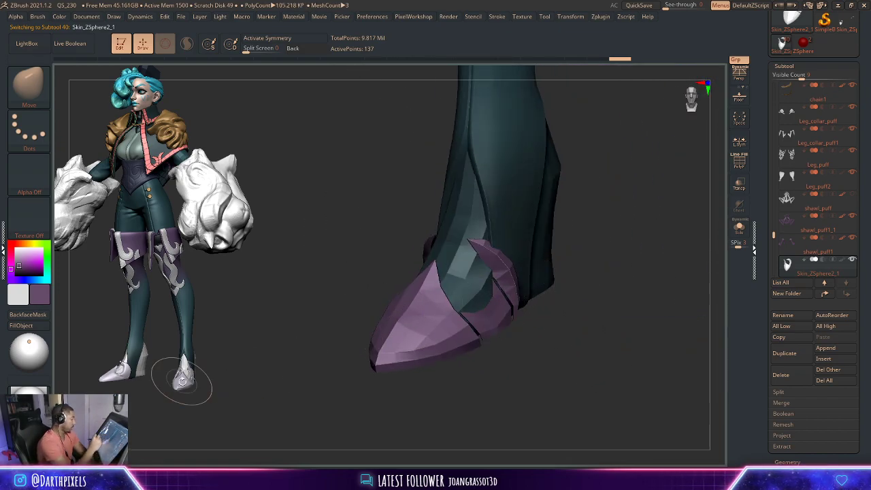
- Pick the ZModeler brush (B, Z, M) and set its polygon action to QMesh with a Polygroup Island target
key(c)
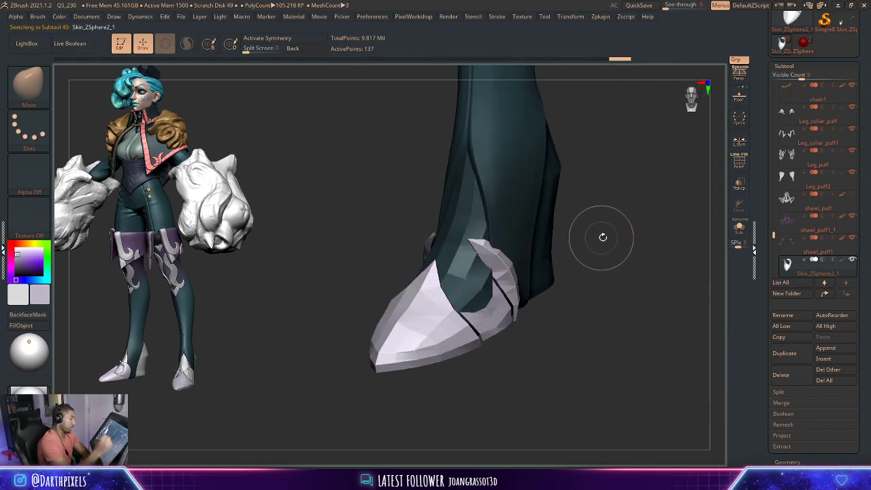
mouse_move(603, 237)
mouse_down()
mouse_move(581, 323)
mouse_move(550, 352)
mouse_move(570, 276)
mouse_move(543, 310)
mouse_up()
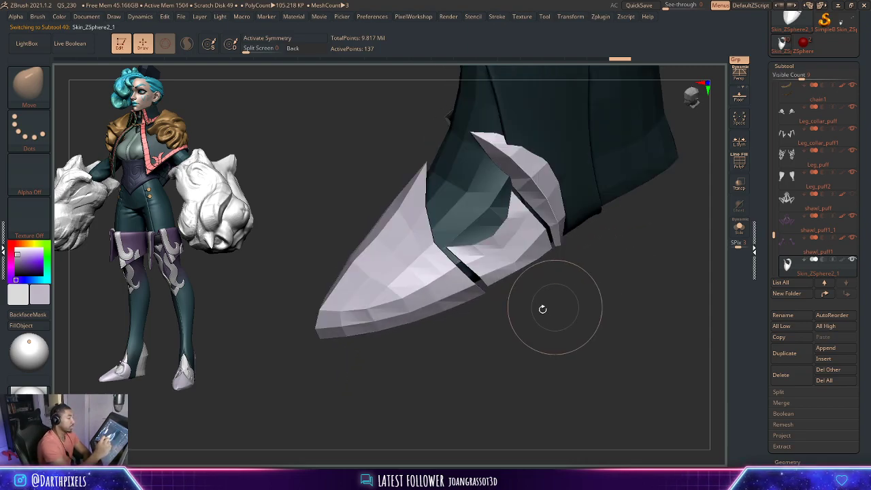
click(28, 85)
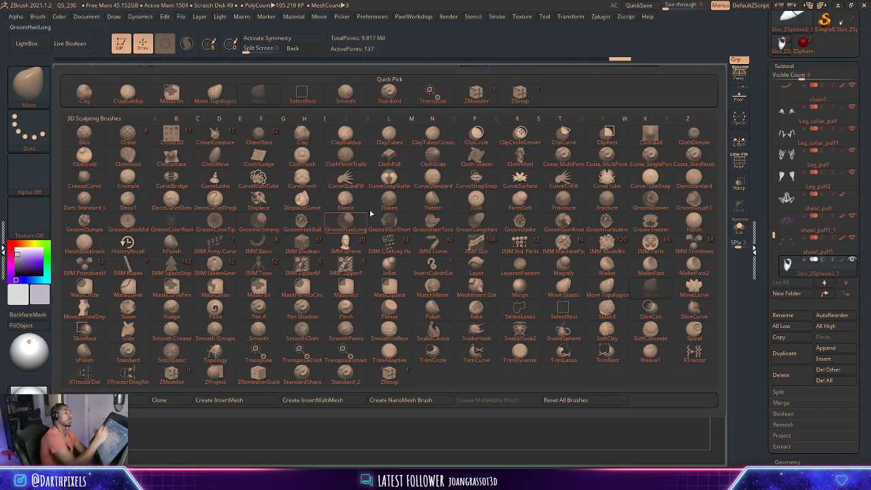
key(z)
key(m)
mouse_move(498, 352)
mouse_down()
mouse_move(507, 363)
mouse_move(426, 237)
mouse_up()
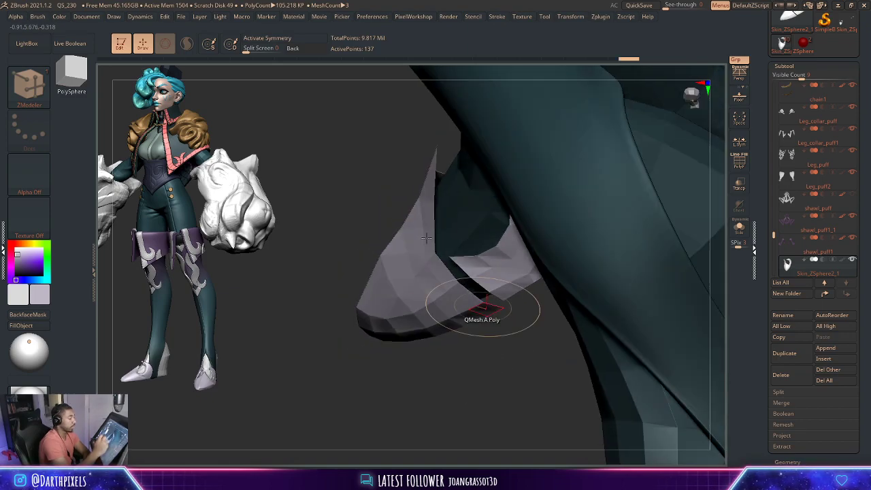
key(space)
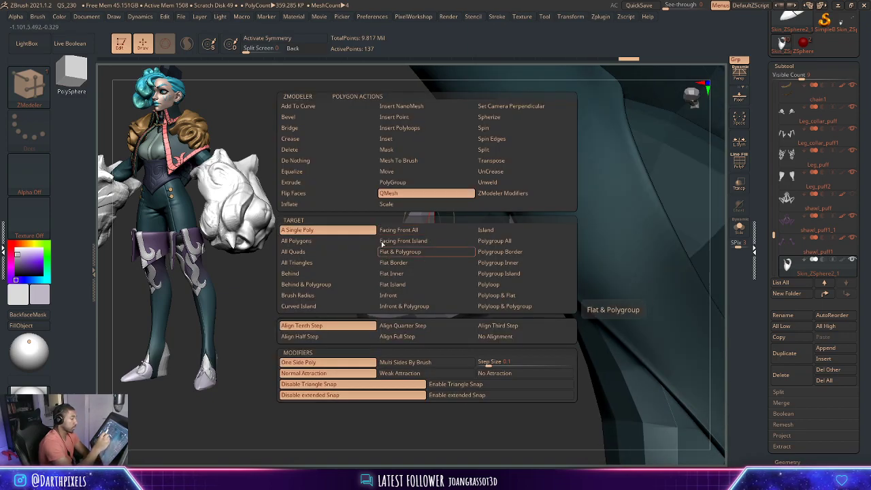
key(space)
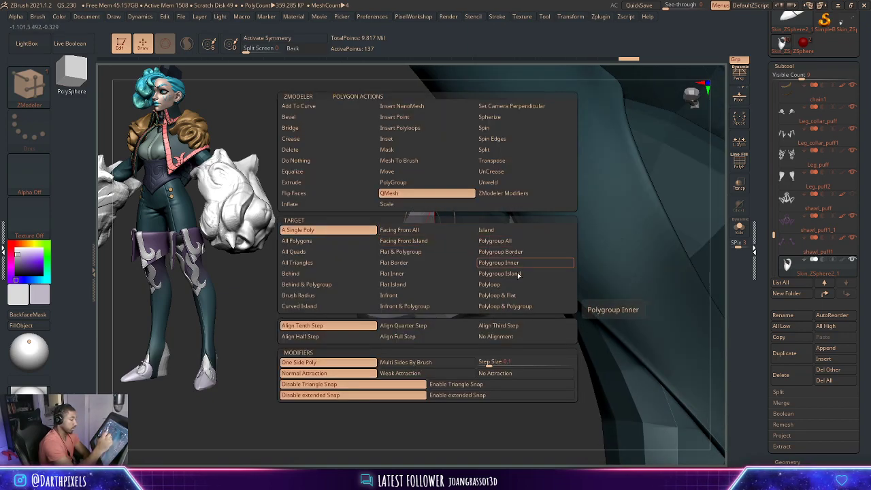
key(space)
key(space)
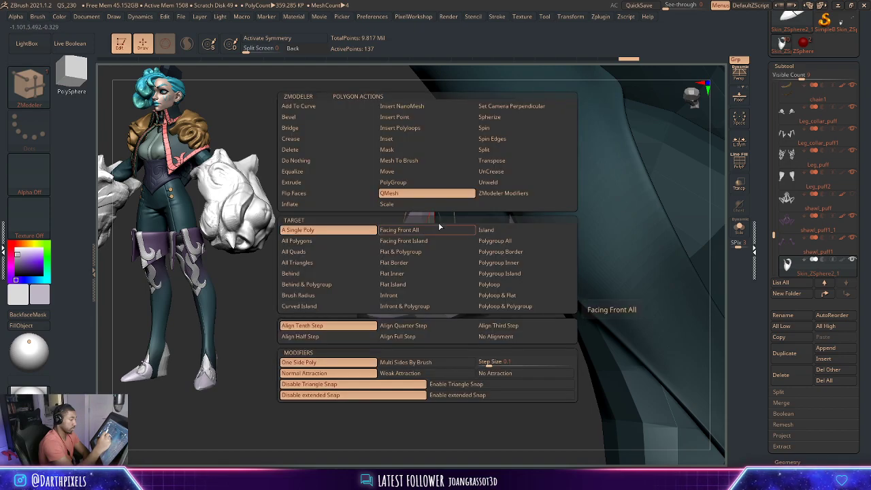
key(space)
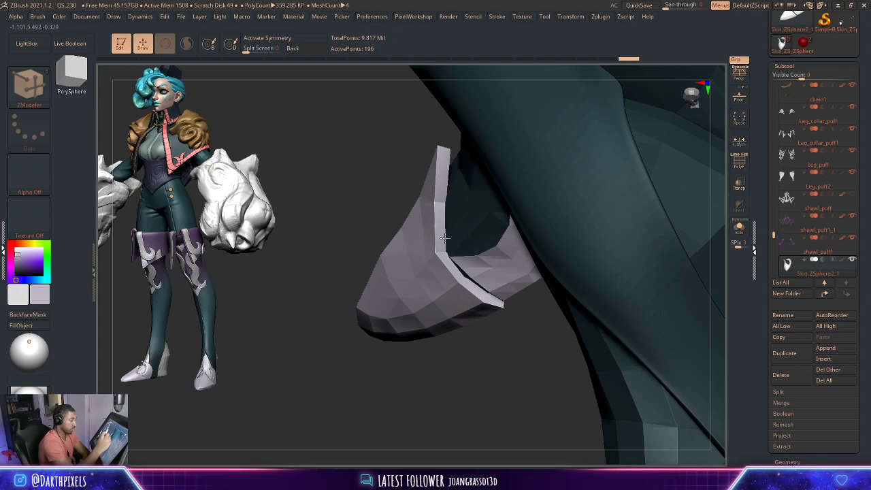
mouse_move(506, 346)
mouse_down()
mouse_move(544, 262)
mouse_move(535, 286)
mouse_up()
key(shift+f)
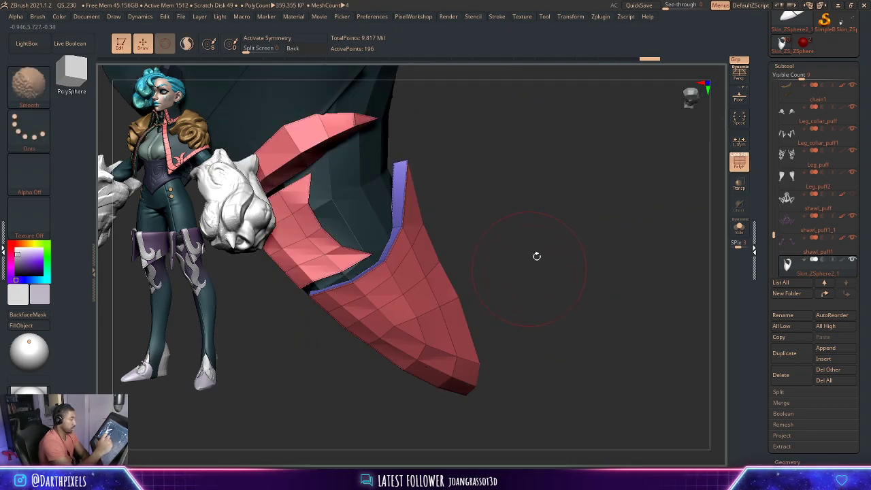
key(shift+f)
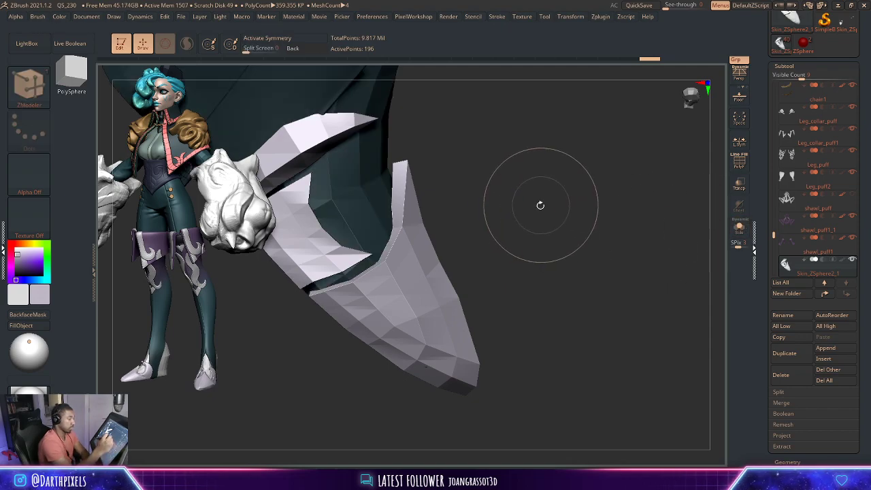
- Extrude rims along the armour's openings, raising it from 137 to 274 points
key(space)
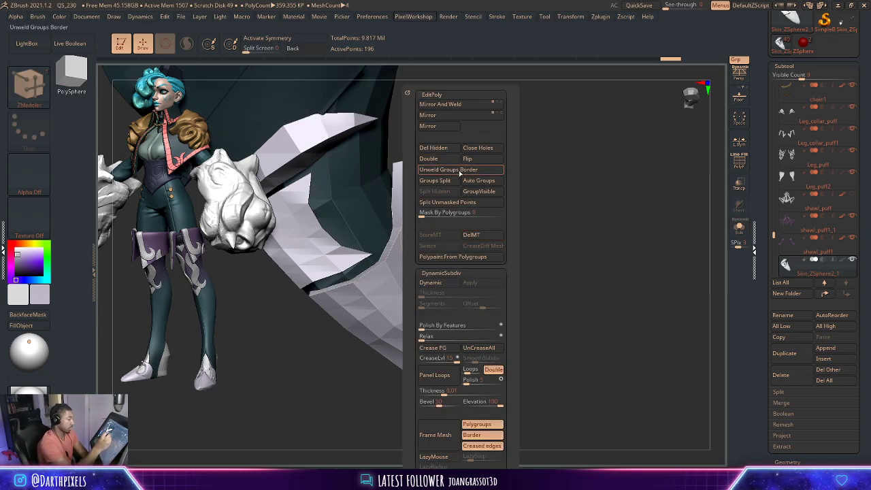
mouse_move(505, 159)
mouse_down()
mouse_move(574, 194)
mouse_move(511, 176)
mouse_move(479, 195)
mouse_up()
key(shift+f)
key(shift+f)
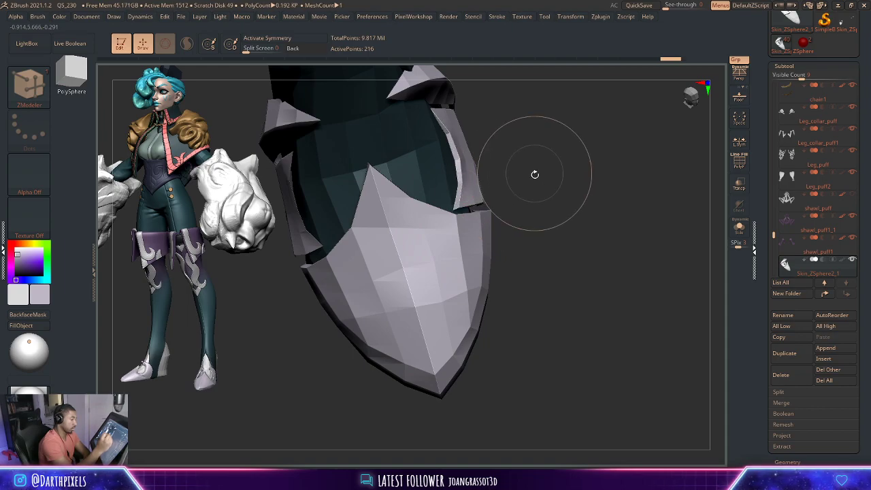
mouse_move(535, 175)
mouse_down()
mouse_move(515, 210)
mouse_move(545, 180)
mouse_move(371, 238)
mouse_up()
key(shift+f)
key(shift+f)
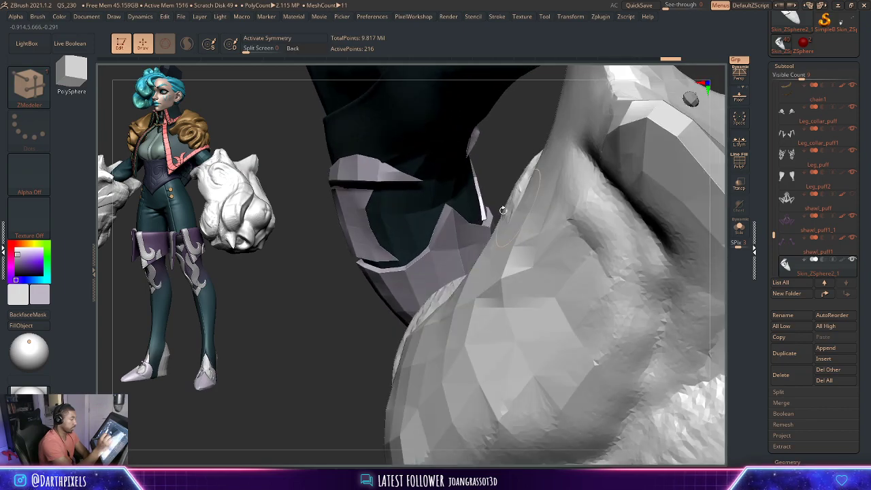
drag(385, 311, 371, 240)
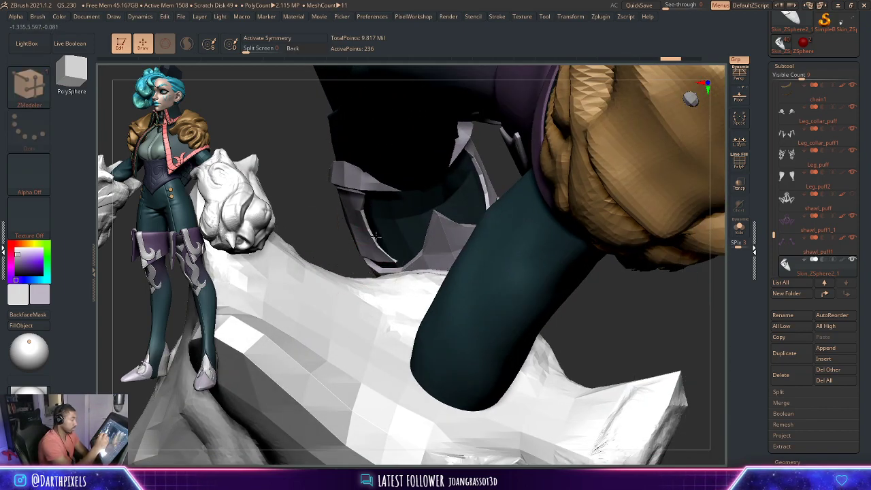
mouse_move(555, 289)
mouse_down()
mouse_move(573, 302)
mouse_move(550, 224)
mouse_move(576, 203)
mouse_move(562, 263)
mouse_move(494, 224)
mouse_move(508, 230)
mouse_move(525, 214)
mouse_up()
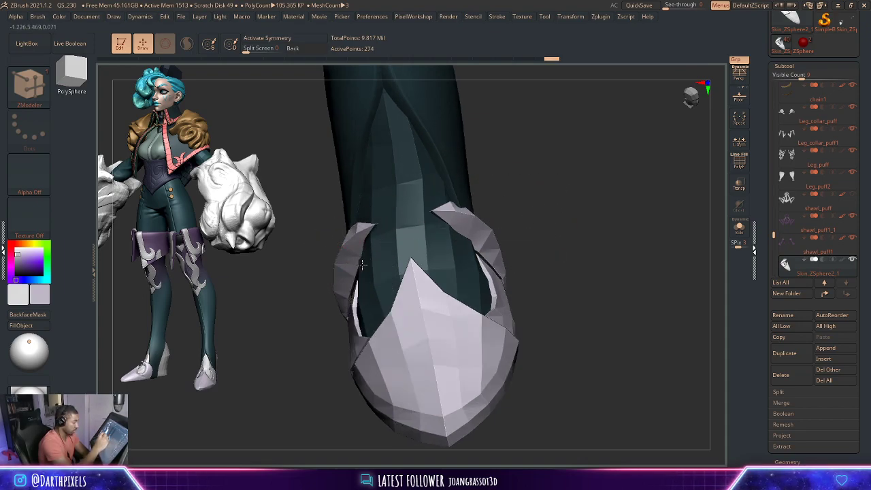
mouse_move(490, 239)
mouse_down()
mouse_move(550, 209)
mouse_move(523, 196)
mouse_up()
key(shift+f)
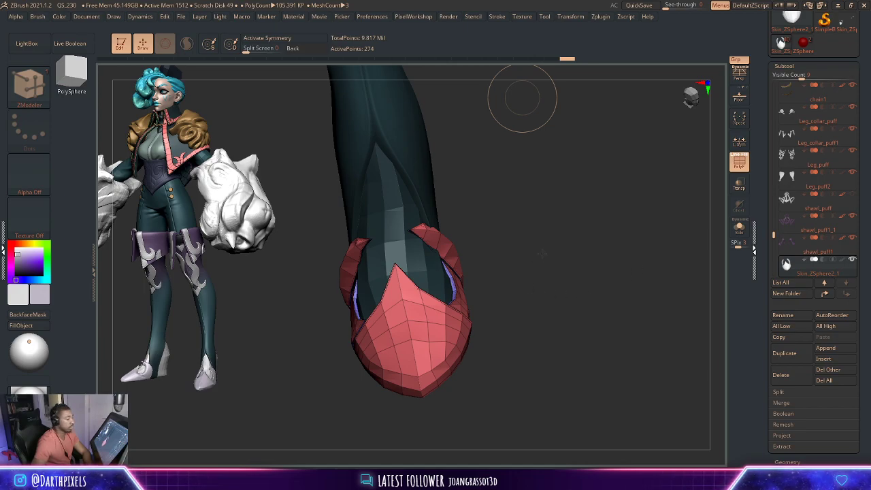
mouse_move(522, 98)
alt+mouse_down()
mouse_move(529, 255)
mouse_move(544, 267)
alt+mouse_up()
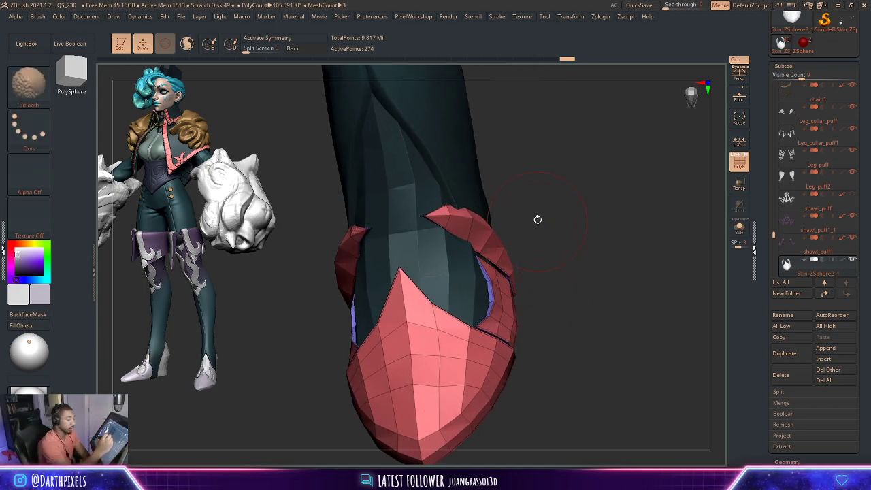
- Isolate the toe armour in Solo and preview it with Dynamic Subdiv on, then off
key(shift+f)
click(739, 228)
mouse_move(682, 234)
mouse_down()
mouse_move(551, 208)
mouse_move(552, 200)
mouse_move(562, 224)
mouse_move(610, 208)
mouse_move(609, 227)
mouse_up()
key(shift+f)
key(d)
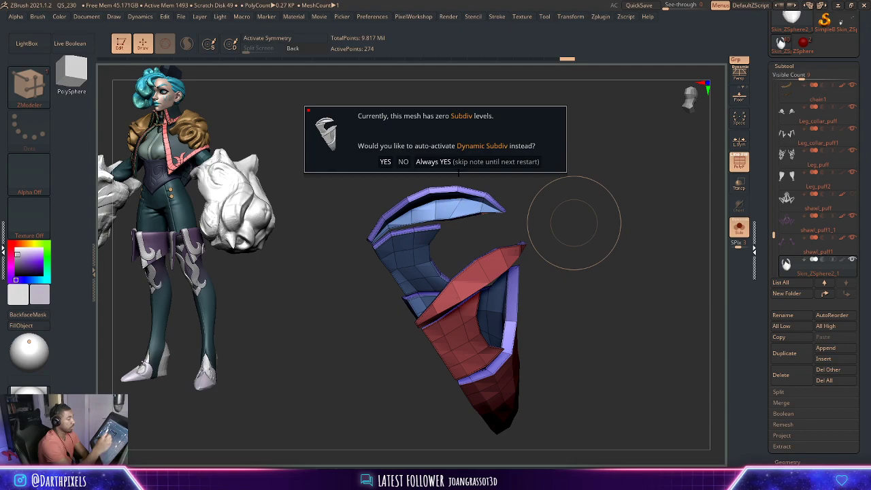
key(shift+f)
mouse_move(564, 204)
mouse_down()
mouse_move(644, 208)
mouse_move(586, 201)
mouse_move(549, 217)
mouse_move(555, 214)
mouse_move(524, 213)
mouse_up()
key(shift+d)
key(shift+f)
- QMesh-extrude the armour's top rim into a thicker band
mouse_move(599, 218)
mouse_down()
mouse_move(612, 210)
mouse_move(626, 227)
mouse_move(580, 188)
mouse_move(642, 189)
mouse_up()
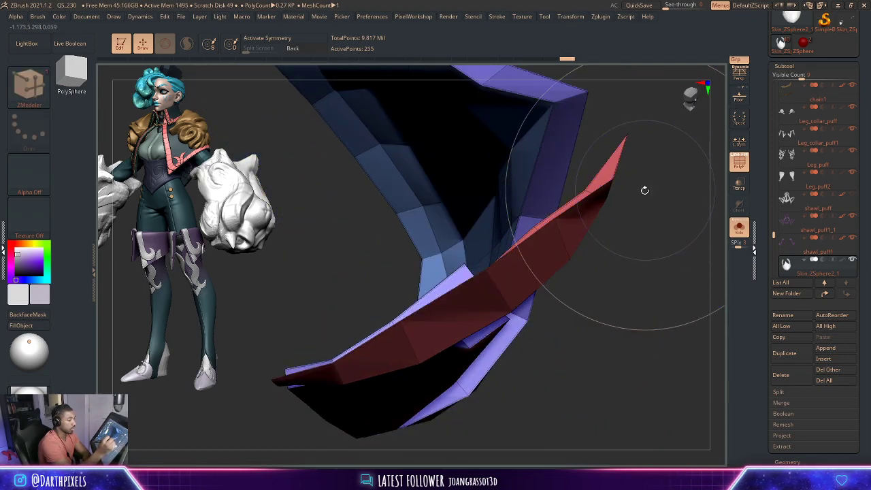
drag(580, 207, 568, 200)
drag(642, 213, 632, 187)
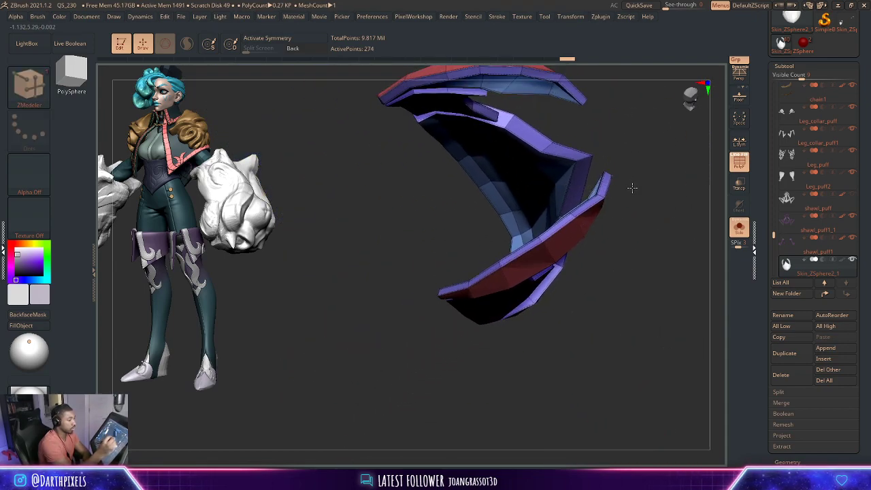
mouse_move(631, 186)
right_down()
mouse_move(621, 241)
mouse_move(604, 213)
right_up()
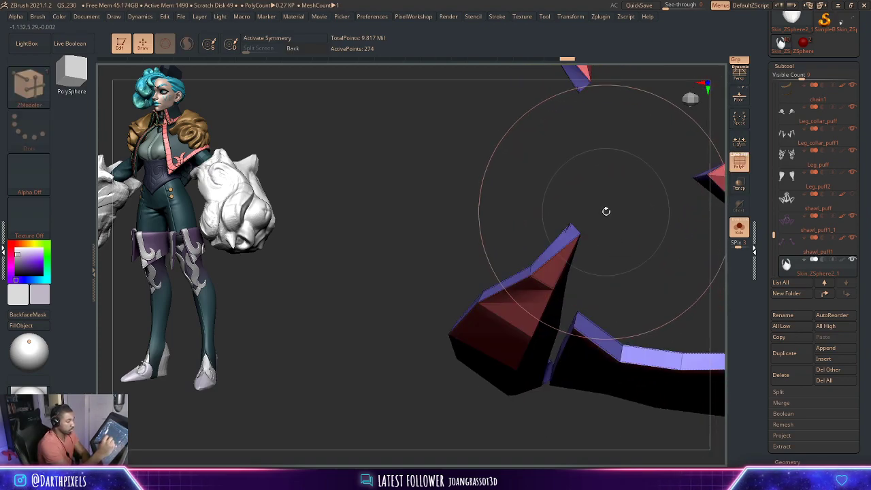
key(space)
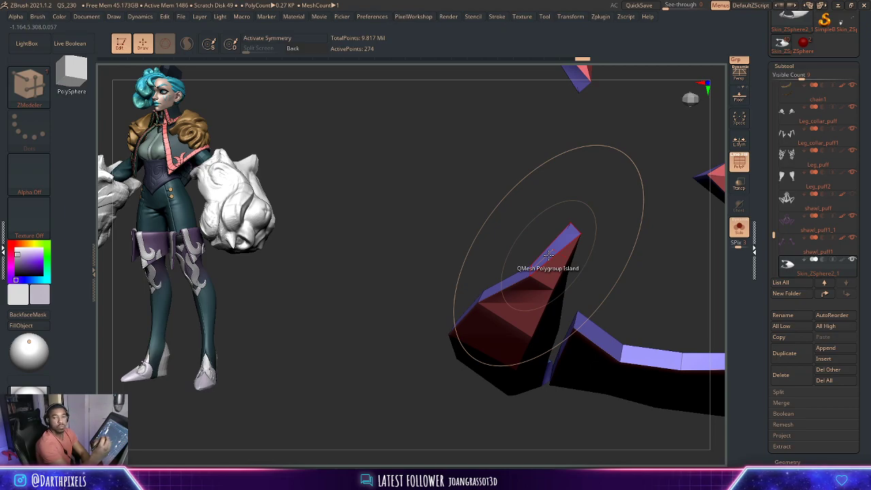
mouse_move(549, 255)
right_down()
mouse_move(609, 230)
mouse_move(623, 253)
mouse_move(613, 229)
mouse_move(570, 197)
mouse_move(612, 277)
mouse_move(659, 134)
mouse_move(661, 245)
mouse_move(633, 205)
mouse_move(617, 140)
mouse_move(669, 193)
mouse_move(627, 207)
right_up()
- Turn Solo off to view the armour in place on the character's boot
key(shift+f)
key(shift+f)
mouse_move(586, 239)
right_down()
mouse_move(567, 269)
mouse_move(610, 225)
mouse_move(629, 156)
right_up()
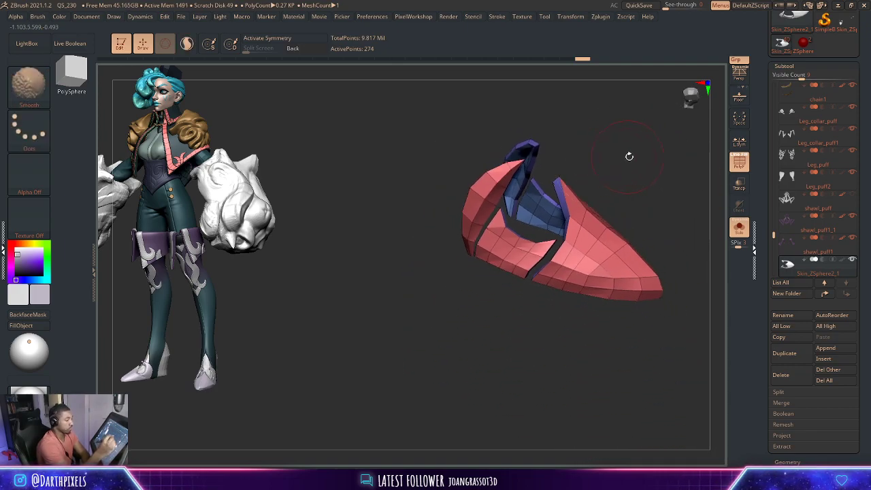
key(shift+f)
click(740, 226)
mouse_move(712, 234)
right_down()
mouse_move(597, 179)
mouse_move(658, 275)
mouse_move(675, 273)
mouse_move(602, 153)
right_up()
key(shift+f)
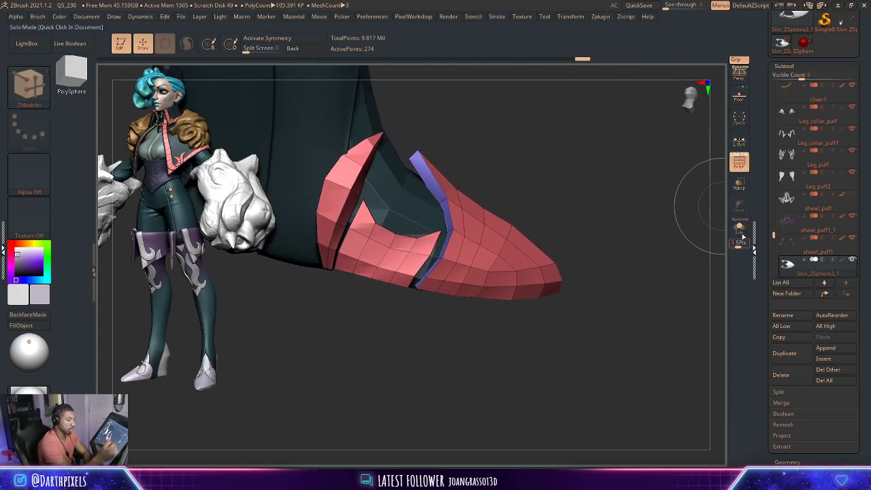
- Isolate the armour in Solo and set ZModeler to Delete with an A Single Poly target
click(740, 227)
right_drag(613, 286, 456, 220)
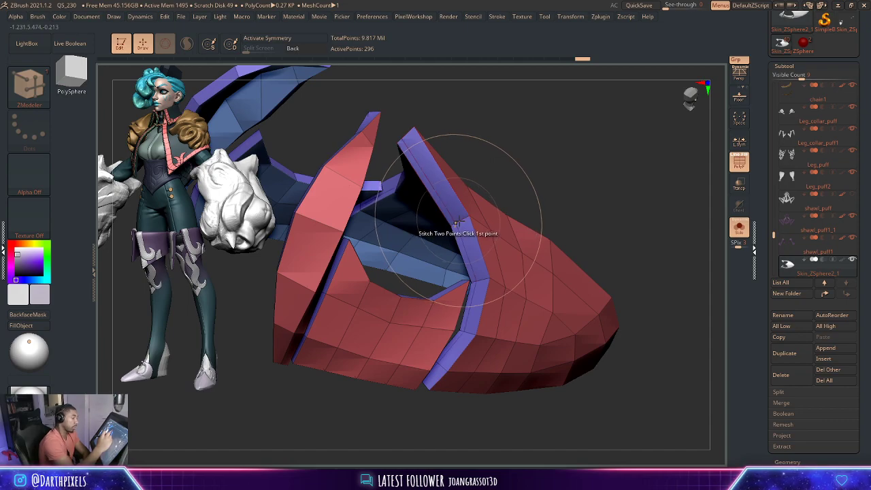
mouse_move(546, 192)
right_down()
mouse_move(545, 204)
mouse_move(489, 221)
right_up()
key(space)
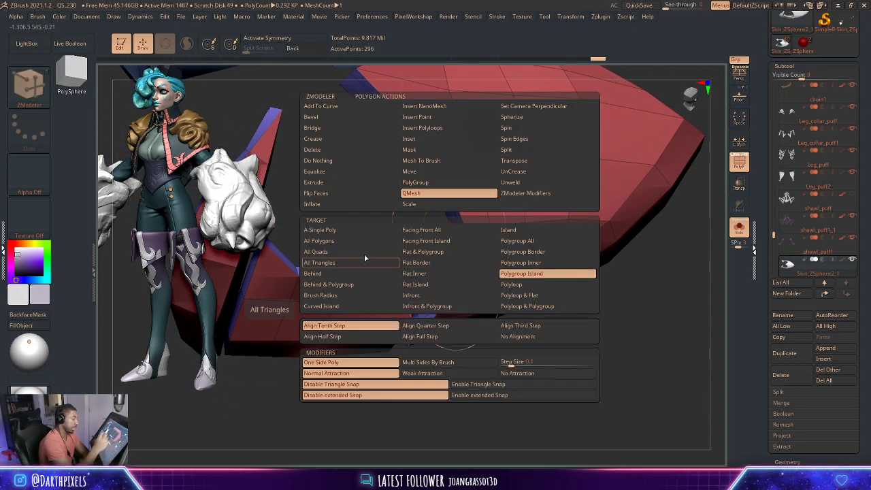
click(320, 230)
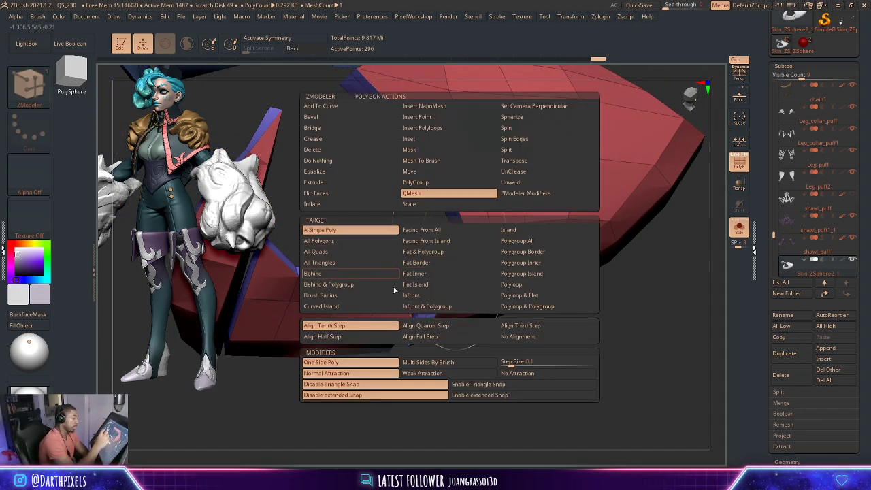
click(331, 149)
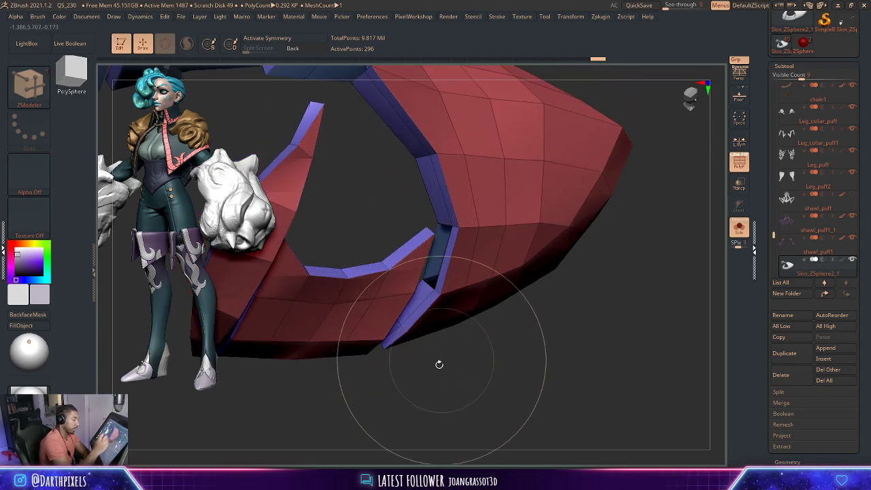
- Delete polygons along the gap, then try Bridge Two Holes across it and undo
mouse_move(413, 302)
right_down()
mouse_move(455, 311)
mouse_move(440, 284)
mouse_move(426, 343)
mouse_move(380, 218)
right_up()
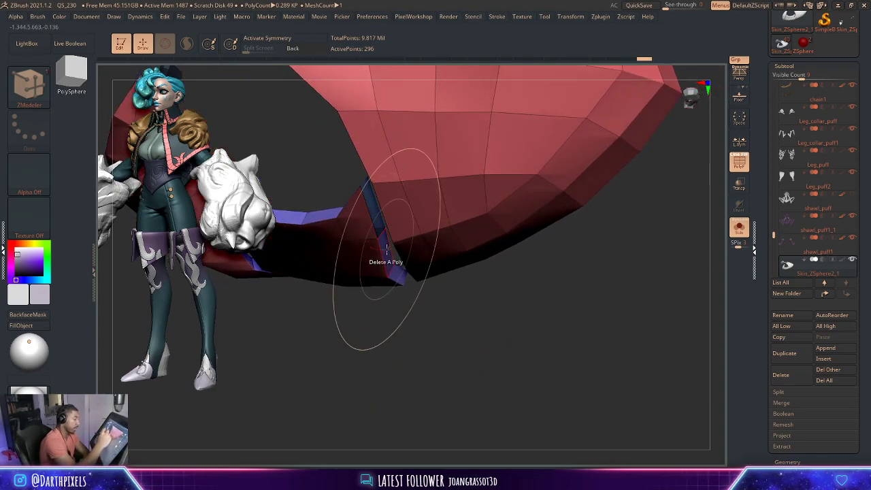
mouse_move(433, 328)
right_down()
mouse_move(443, 321)
mouse_move(452, 334)
mouse_move(475, 307)
mouse_move(470, 317)
mouse_move(463, 311)
mouse_move(478, 360)
mouse_move(426, 328)
right_up()
mouse_move(413, 270)
right_down()
mouse_move(369, 204)
mouse_move(408, 249)
right_up()
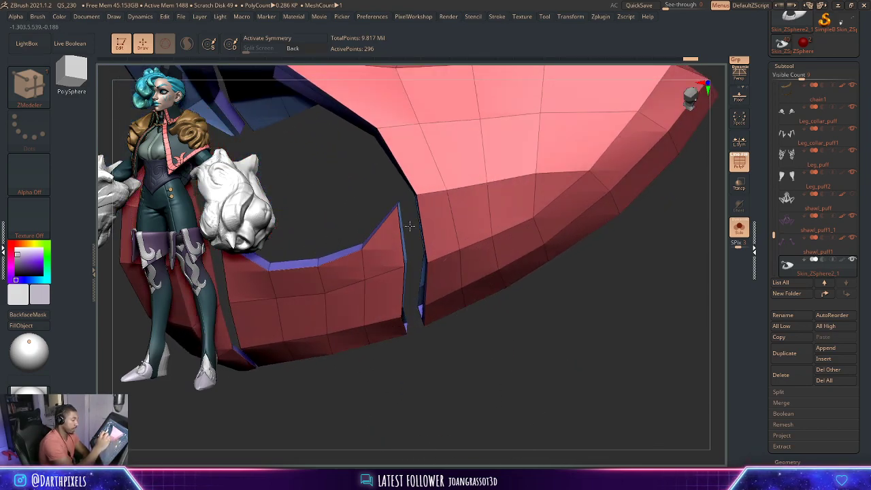
key(space)
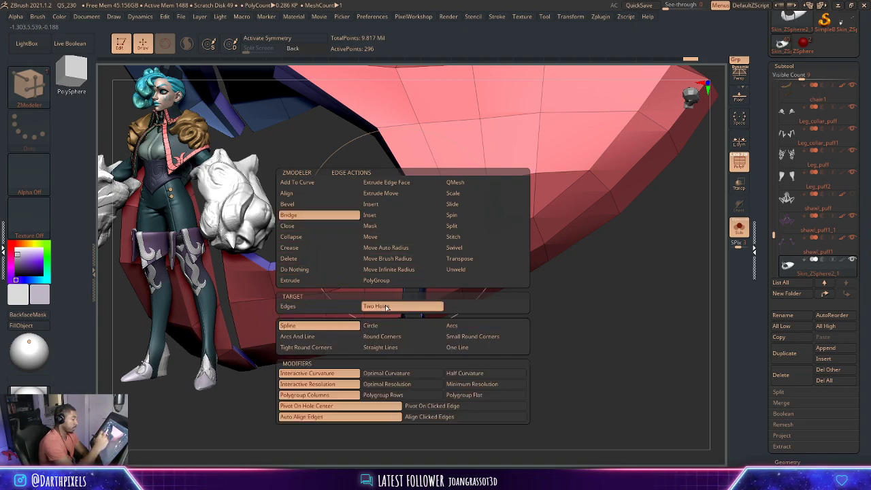
click(377, 306)
click(412, 219)
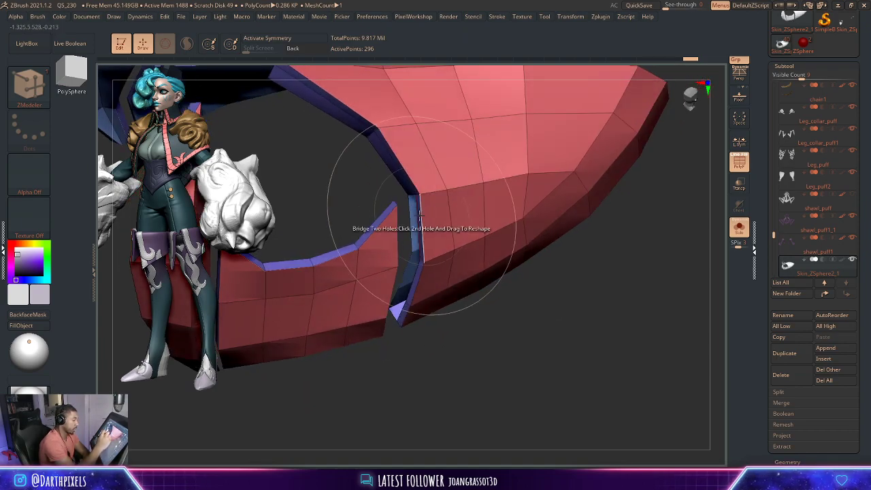
click(416, 245)
key(ctrl+z)
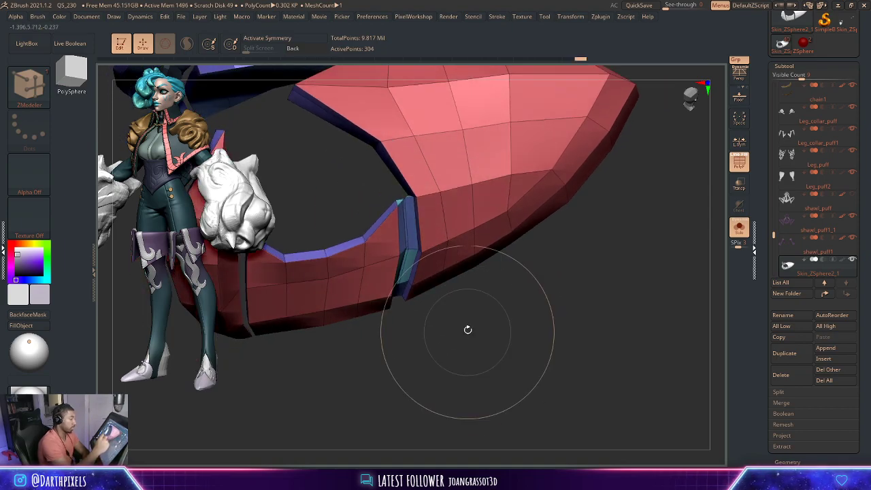
- Turn Polyframe off so the armour displays plain grey without polygroup colours
right_drag(467, 327, 501, 340)
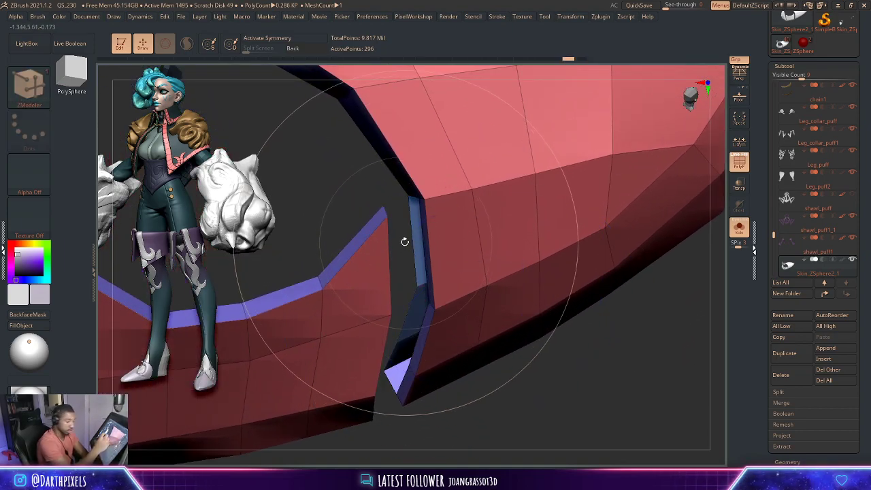
key(g)
mouse_move(490, 245)
right_down()
mouse_move(547, 272)
mouse_move(554, 290)
mouse_move(542, 274)
mouse_move(420, 345)
right_up()
key(shift+f)
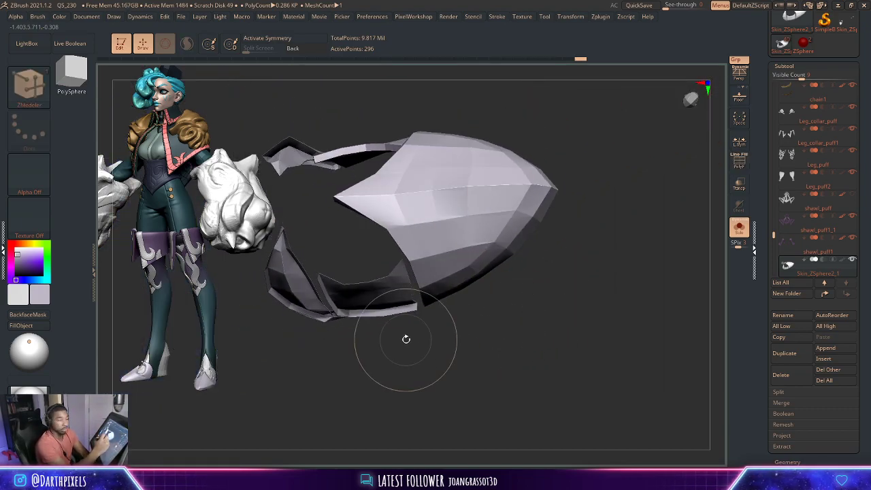
- Hide the lower strip, handle and head pieces, then flip the normals of the visible armor pieces
right_drag(405, 339, 417, 332)
mouse_move(530, 309)
right_down()
mouse_move(529, 323)
mouse_move(578, 286)
mouse_move(576, 254)
right_up()
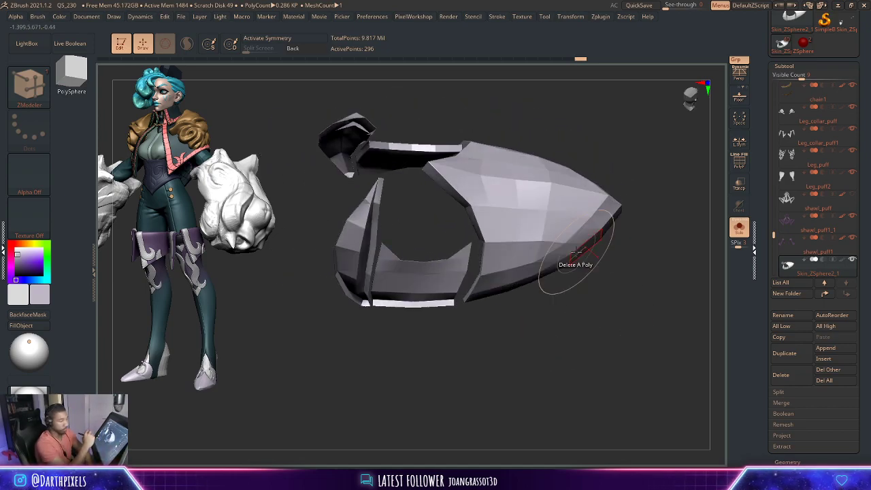
key(space)
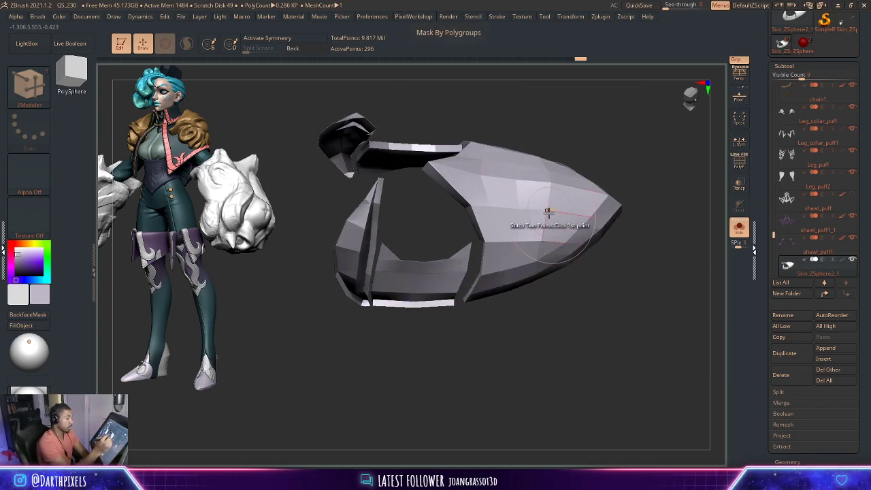
key(space)
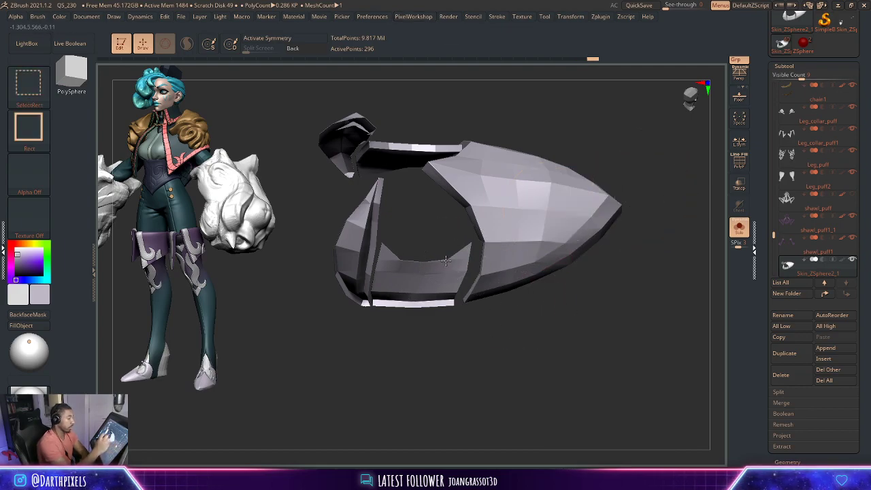
ctrl+shift+click(443, 283)
ctrl+shift+click(441, 285)
ctrl+shift+click(371, 205)
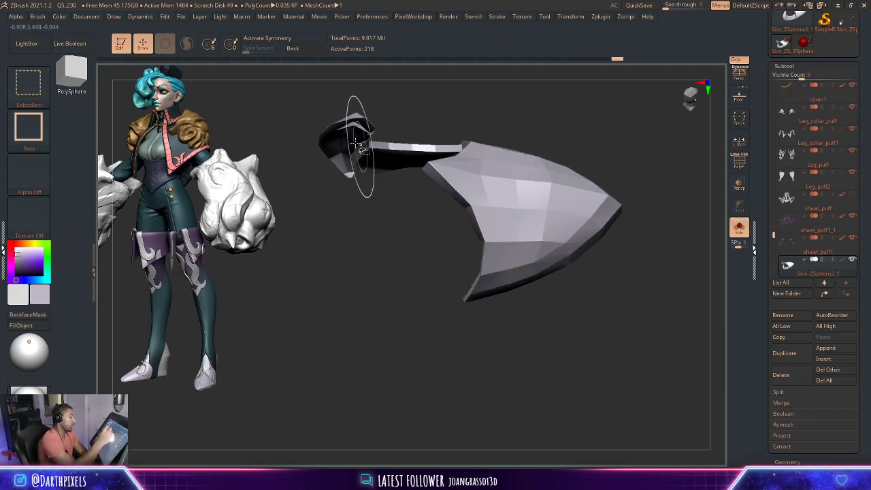
ctrl+shift+click(351, 133)
key(space)
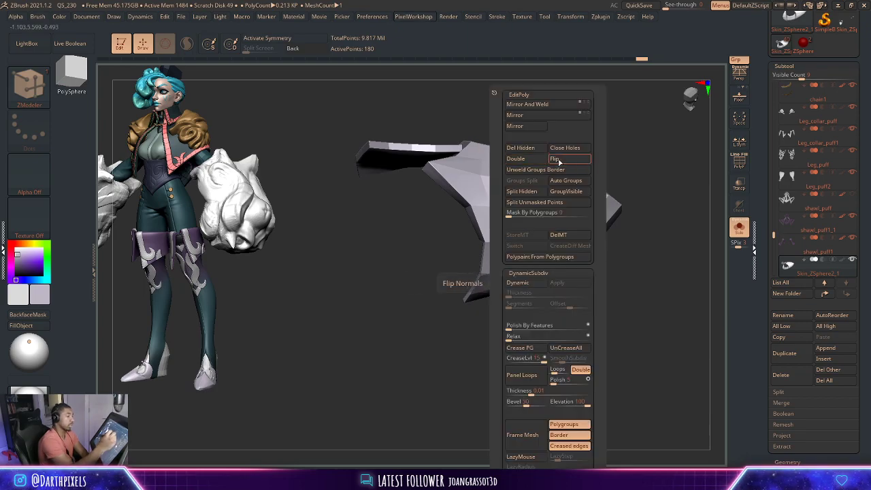
click(558, 159)
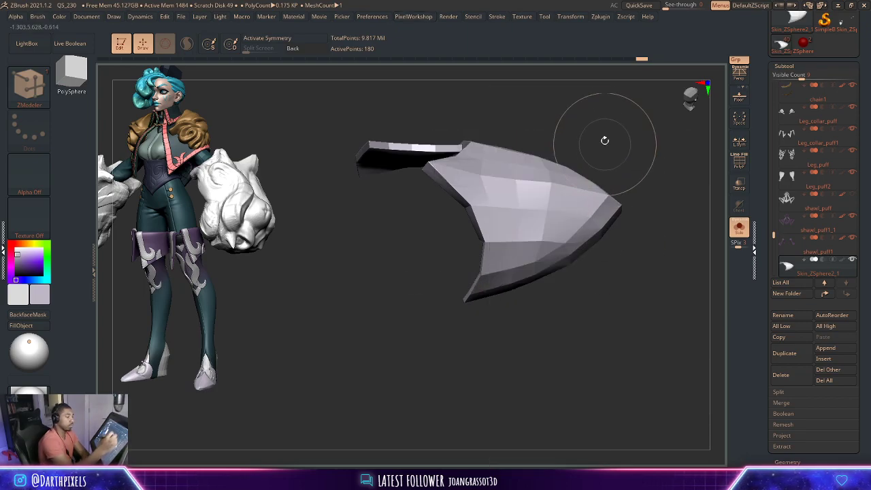
key(space)
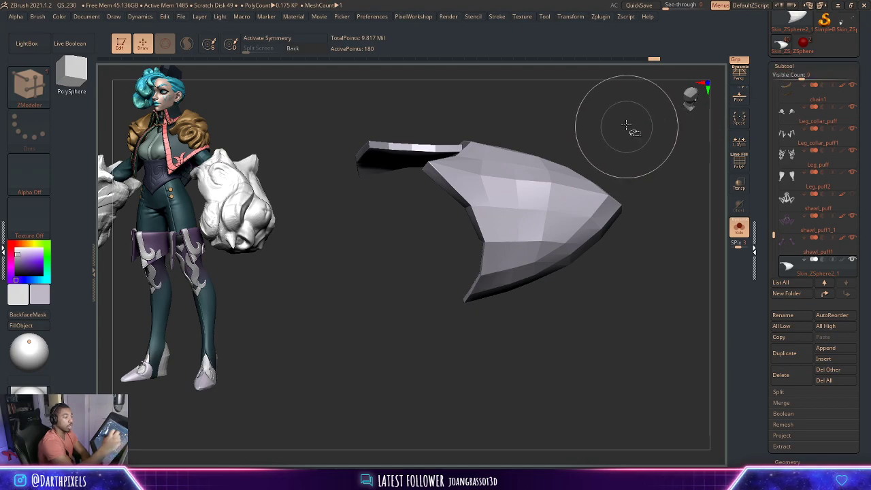
- Flip the normals of the remaining armor pieces and bring up display properties and subtools
drag(626, 125, 672, 194)
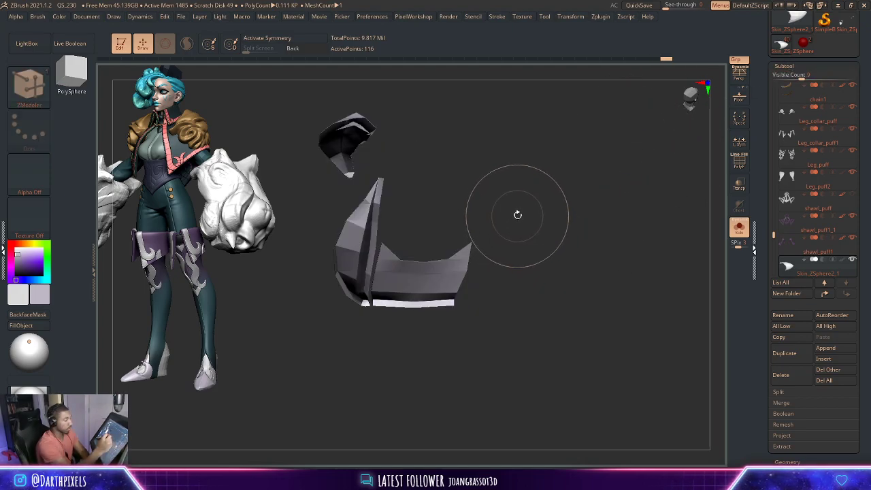
key(g)
click(588, 158)
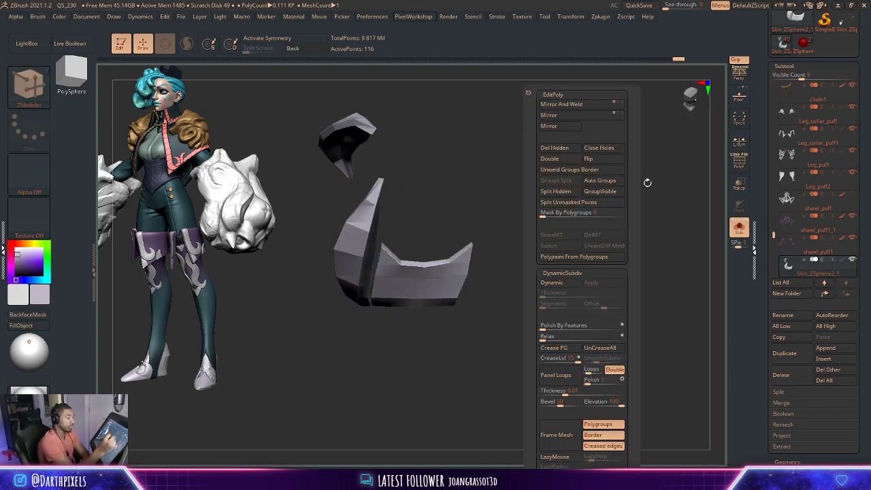
click(798, 295)
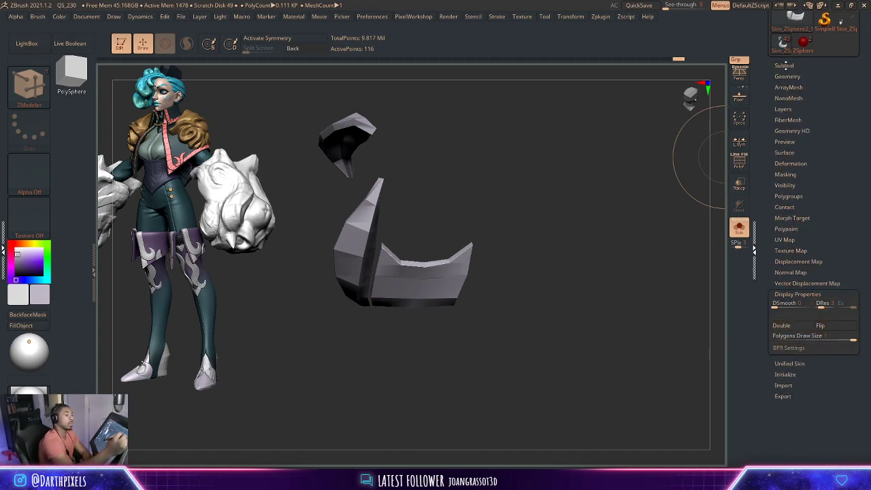
click(784, 65)
- Show all armor pieces again and inspect the inner faces with polyframe toggled
mouse_move(547, 198)
mouse_down()
mouse_move(554, 331)
mouse_move(525, 360)
mouse_move(538, 326)
mouse_up()
key(shift+f)
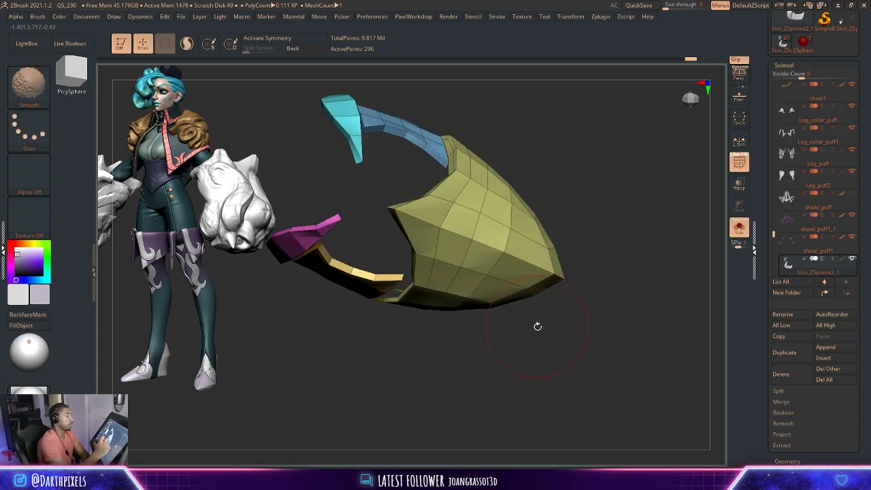
key(shift+f)
drag(562, 150, 576, 143)
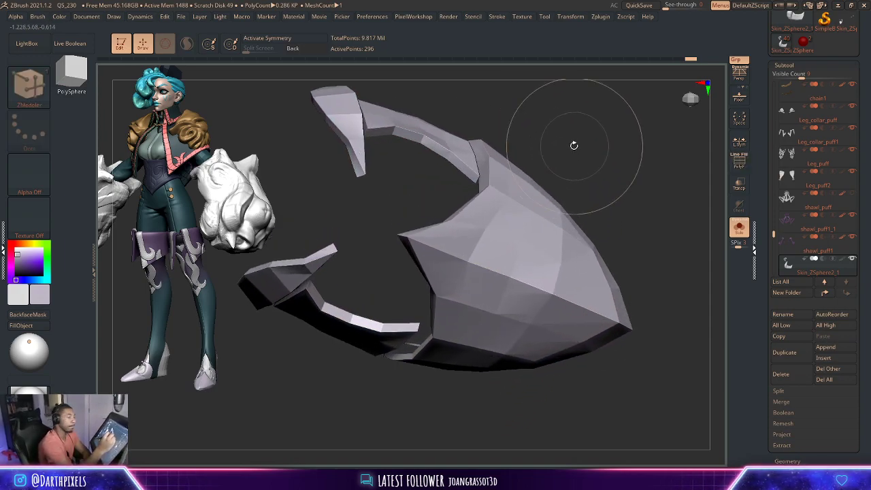
drag(508, 136, 448, 175)
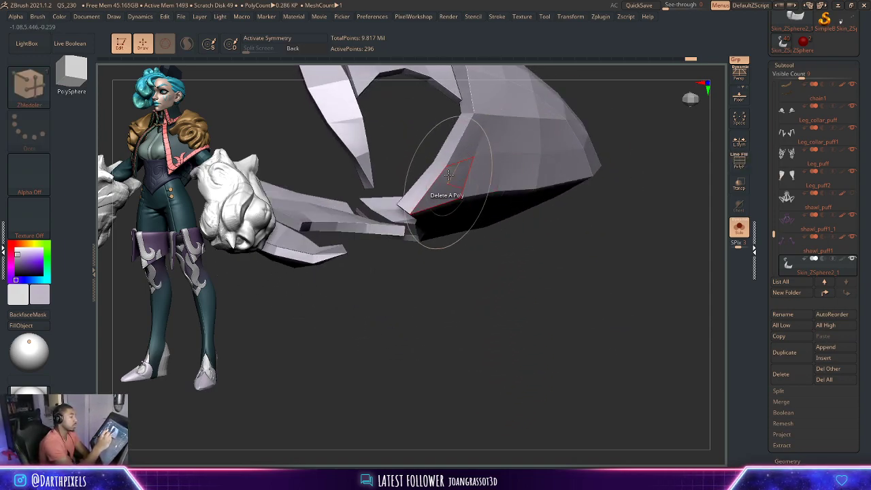
key(shift+f)
mouse_move(515, 250)
mouse_down()
mouse_move(477, 306)
mouse_move(442, 173)
mouse_up()
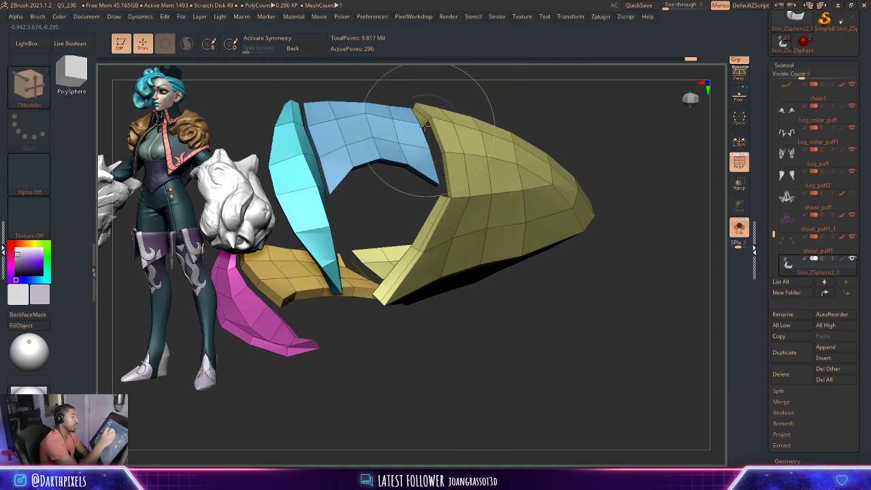
mouse_move(497, 113)
mouse_down()
mouse_move(544, 175)
mouse_move(554, 263)
mouse_move(529, 255)
mouse_move(540, 275)
mouse_move(428, 195)
mouse_up()
key(shift+f)
- Close in on the gap between armor pieces with polygroup colours and wireframe shown
mouse_move(486, 196)
mouse_down()
mouse_move(453, 212)
mouse_move(478, 223)
mouse_move(478, 238)
mouse_move(425, 223)
mouse_move(467, 255)
mouse_move(419, 203)
mouse_up()
key(shift+f)
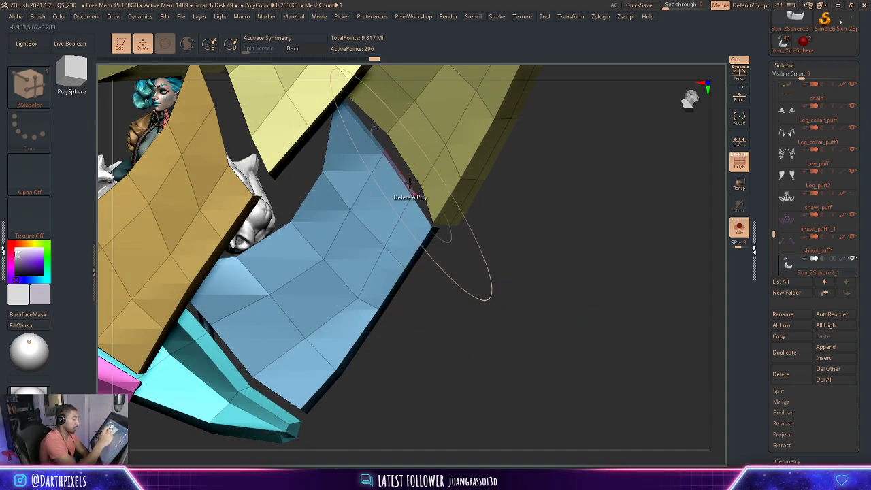
mouse_move(516, 204)
mouse_down()
mouse_move(390, 165)
mouse_move(516, 253)
mouse_move(511, 313)
mouse_move(411, 234)
mouse_move(558, 307)
mouse_up()
key(shift+f)
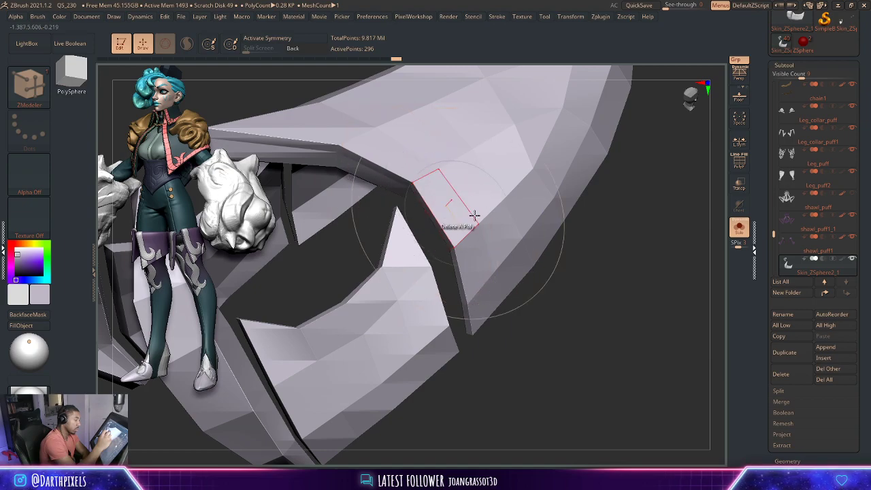
mouse_move(475, 215)
mouse_down()
mouse_move(603, 249)
mouse_move(447, 217)
mouse_up()
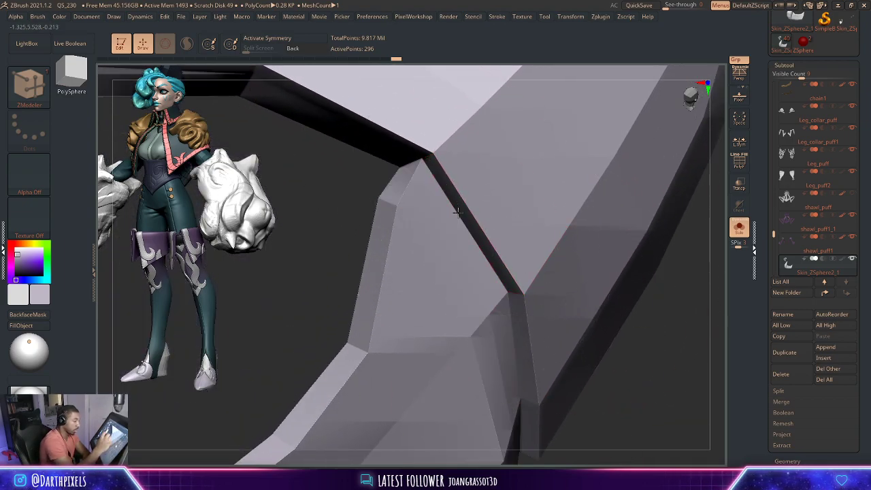
mouse_move(641, 334)
mouse_down()
mouse_move(563, 243)
mouse_move(595, 301)
mouse_up()
key(shift+f)
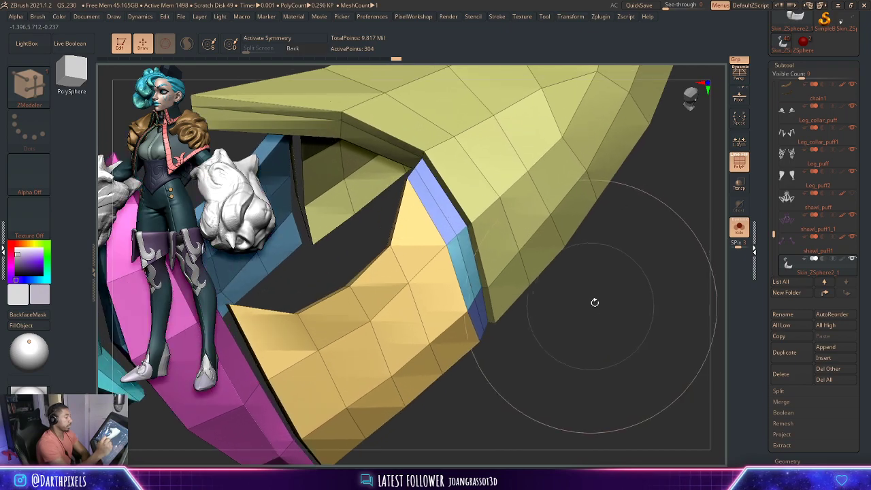
- Delete the extra polygons at the gap between the armor's rim sections
key(space)
click(439, 225)
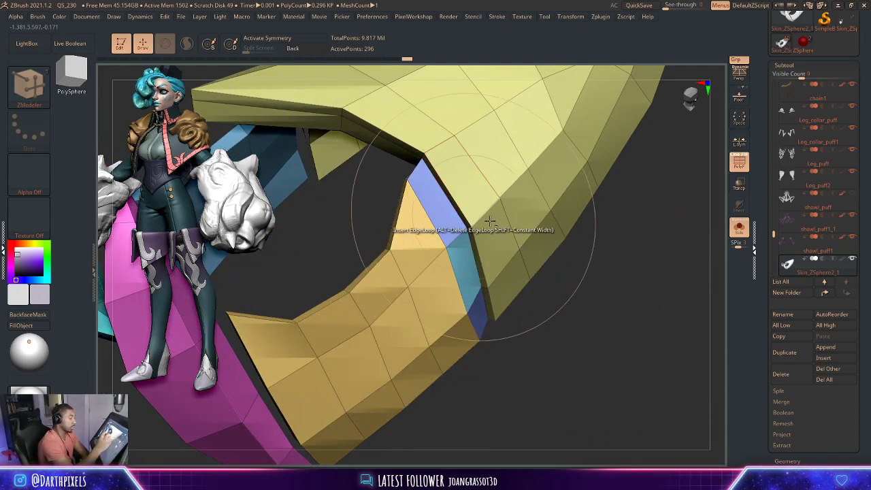
mouse_move(477, 218)
mouse_down()
mouse_move(591, 261)
mouse_move(584, 272)
mouse_move(552, 255)
mouse_move(574, 224)
mouse_move(603, 268)
mouse_up()
click(442, 222)
key(shift+f)
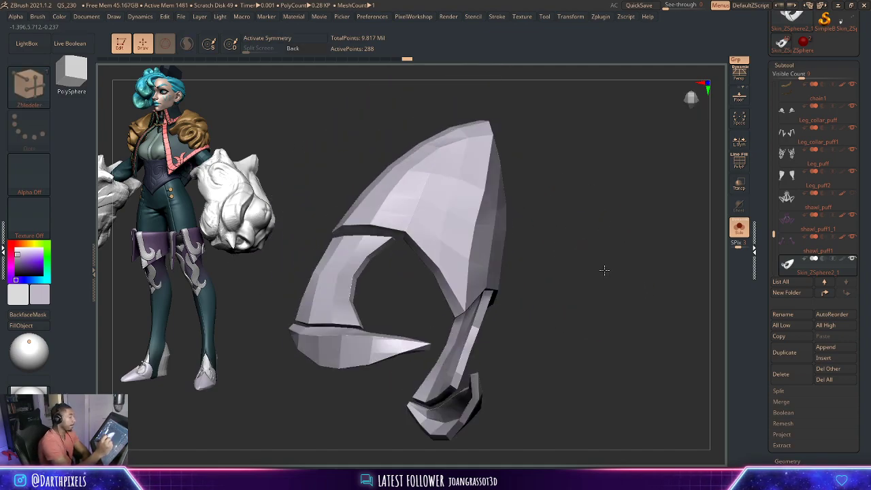
key(shift+f)
- Bridge the yellow panel's edge to the blue panel with Bridge Two Holes
mouse_move(578, 202)
mouse_down()
mouse_move(602, 202)
mouse_move(591, 205)
mouse_up()
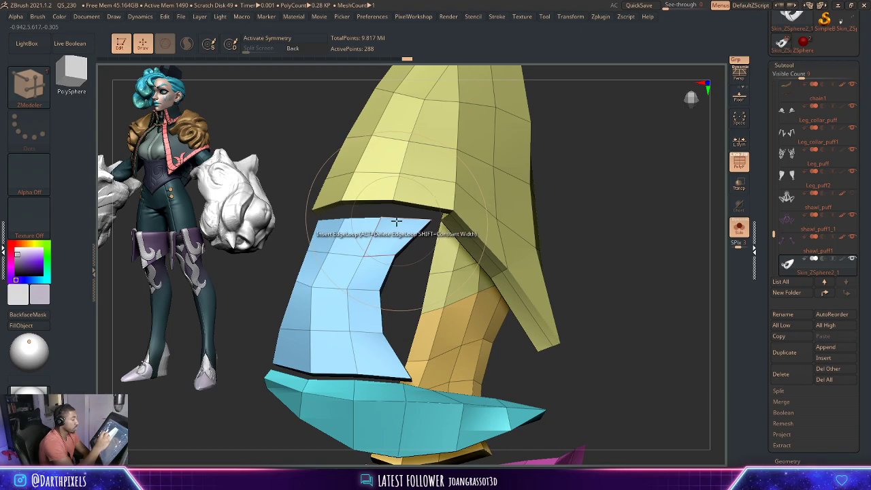
key(space)
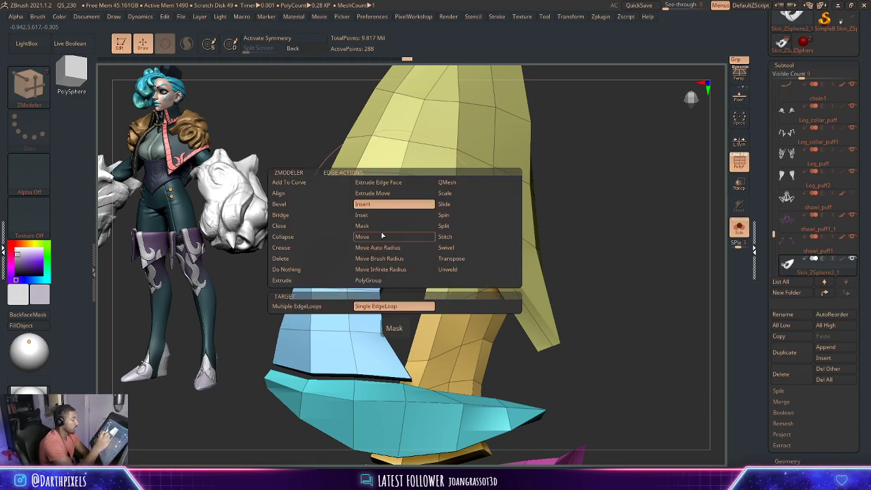
mouse_move(599, 225)
mouse_down()
mouse_move(617, 165)
mouse_move(613, 197)
mouse_up()
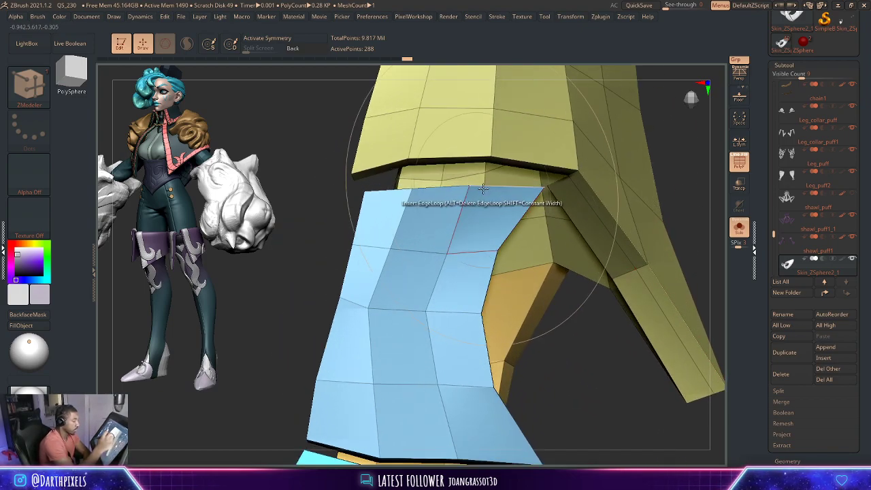
key(space)
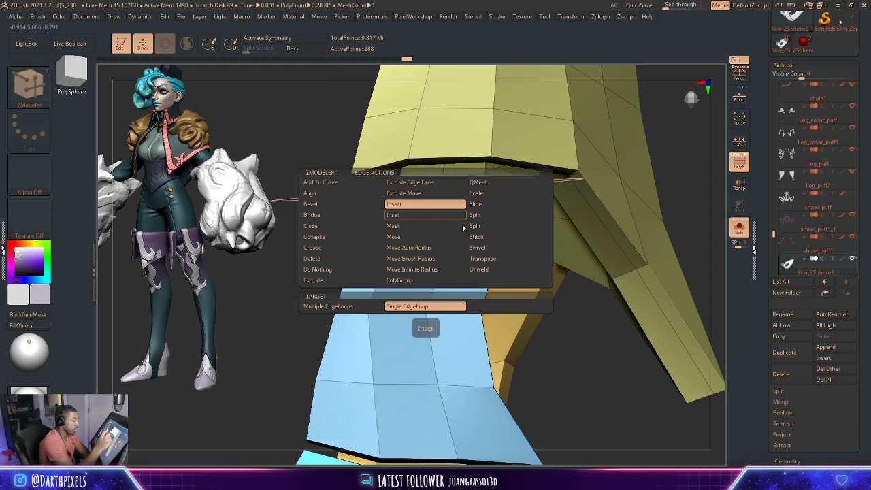
click(366, 218)
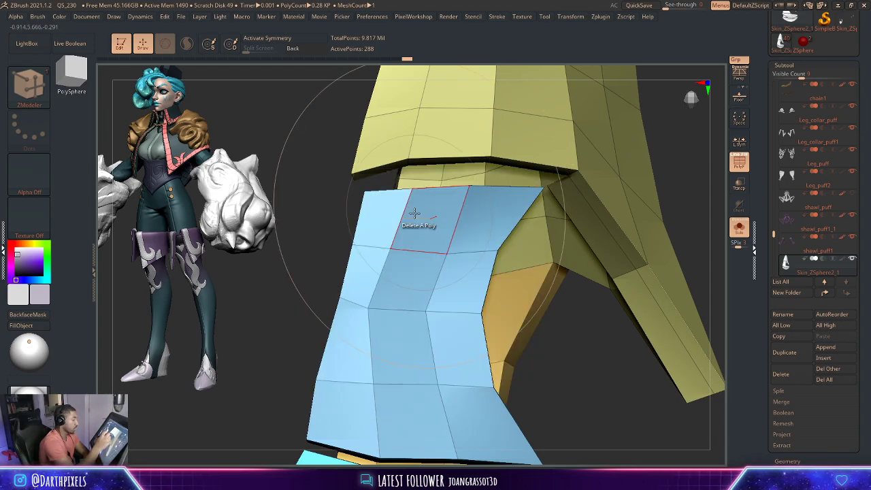
drag(412, 214, 307, 252)
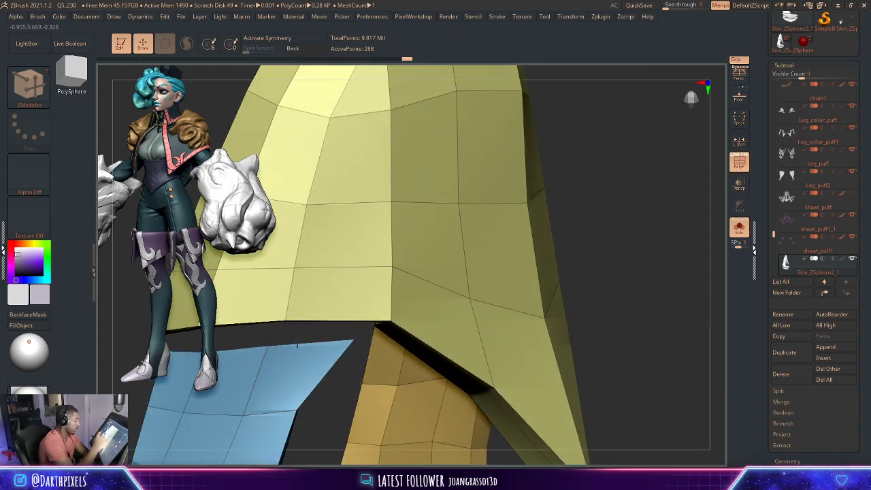
drag(623, 187, 626, 161)
drag(340, 334, 516, 369)
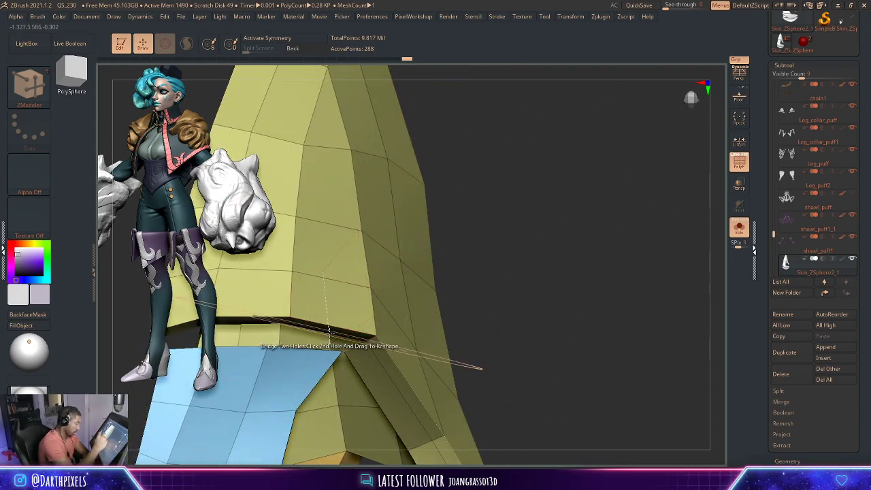
mouse_move(517, 248)
mouse_down()
mouse_move(476, 201)
mouse_move(496, 261)
mouse_move(529, 177)
mouse_move(592, 197)
mouse_move(582, 161)
mouse_up()
- Delete the unwanted polygons at the gap and compare the smoothed and faceted mesh
alt+drag(593, 200, 583, 194)
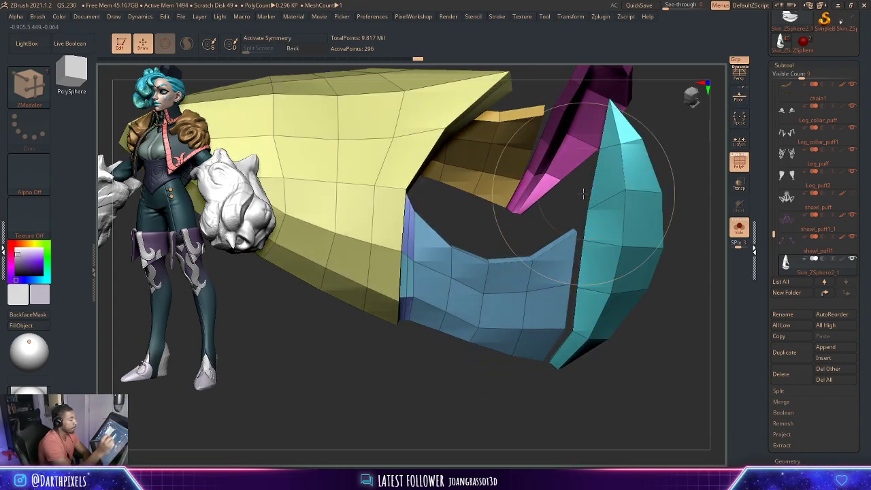
key(space)
click(398, 205)
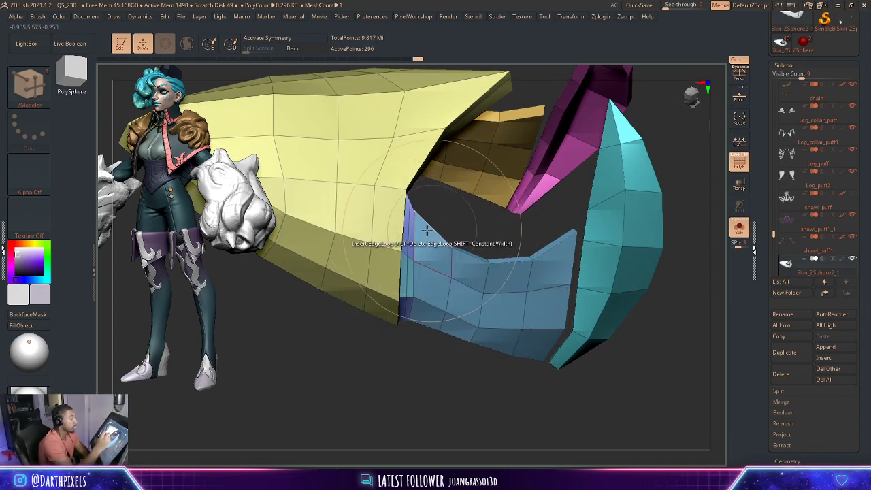
click(406, 232)
mouse_move(409, 235)
mouse_down()
mouse_move(584, 269)
mouse_move(605, 188)
mouse_move(581, 196)
mouse_move(566, 217)
mouse_move(578, 206)
mouse_move(569, 188)
mouse_move(668, 230)
mouse_move(612, 186)
mouse_move(583, 220)
mouse_move(609, 272)
mouse_move(615, 167)
mouse_move(636, 184)
mouse_move(589, 187)
mouse_move(624, 177)
mouse_move(565, 181)
mouse_move(591, 156)
mouse_move(631, 156)
mouse_up()
key(shift+f)
key(shift+d)
key(shift+f)
mouse_move(528, 200)
mouse_down()
mouse_move(538, 184)
mouse_move(526, 133)
mouse_up()
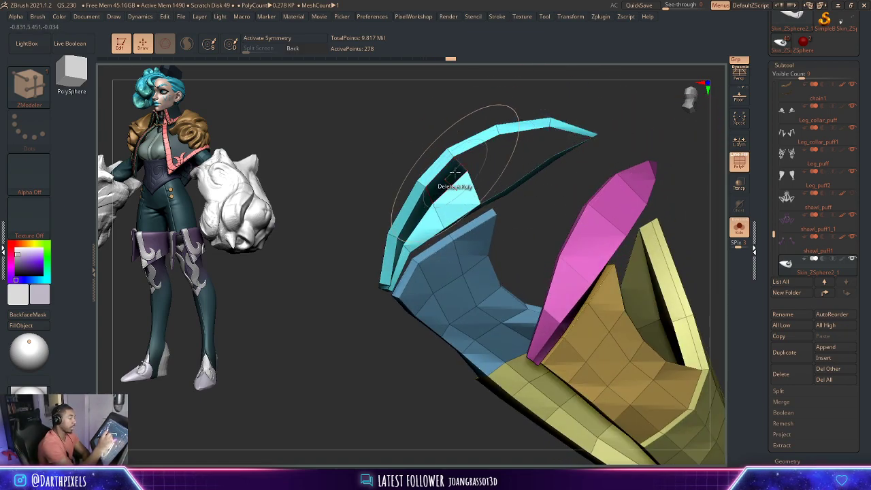
- Delete the small stray polygon strip and set the Bridge target to Two Edges
click(401, 257)
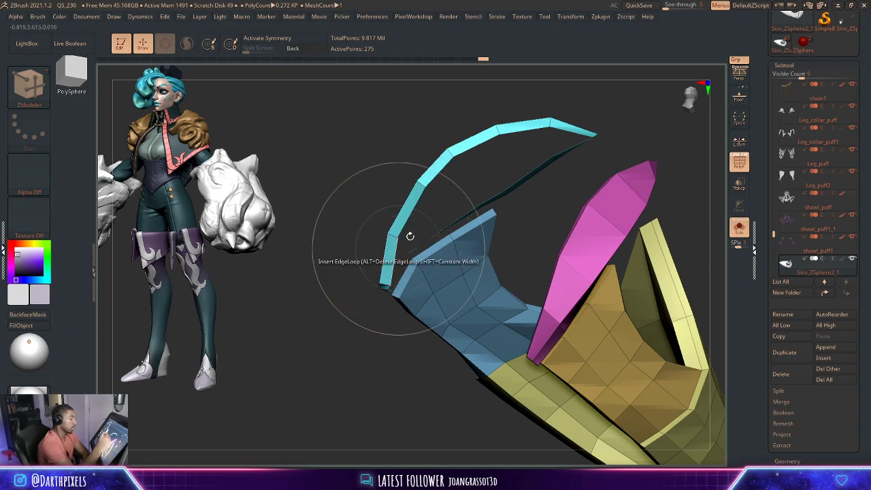
mouse_move(574, 174)
mouse_down()
mouse_move(614, 136)
mouse_move(605, 170)
mouse_move(554, 178)
mouse_up()
key(space)
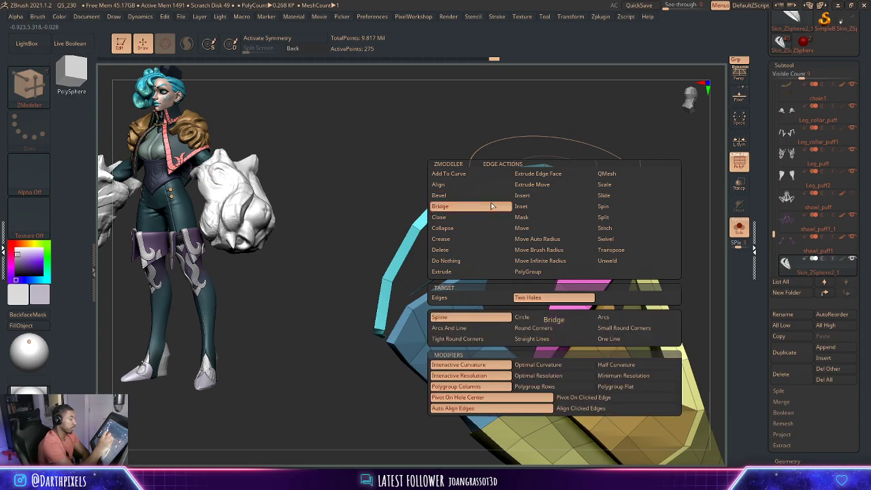
key(space)
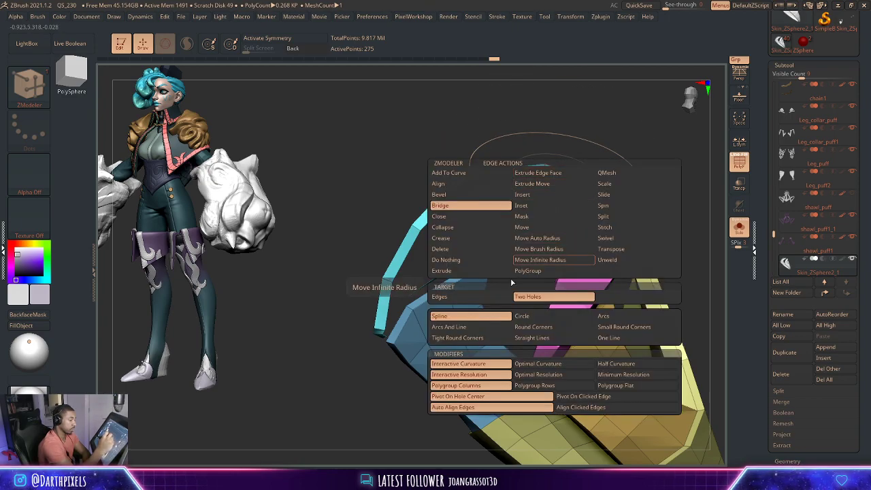
click(449, 298)
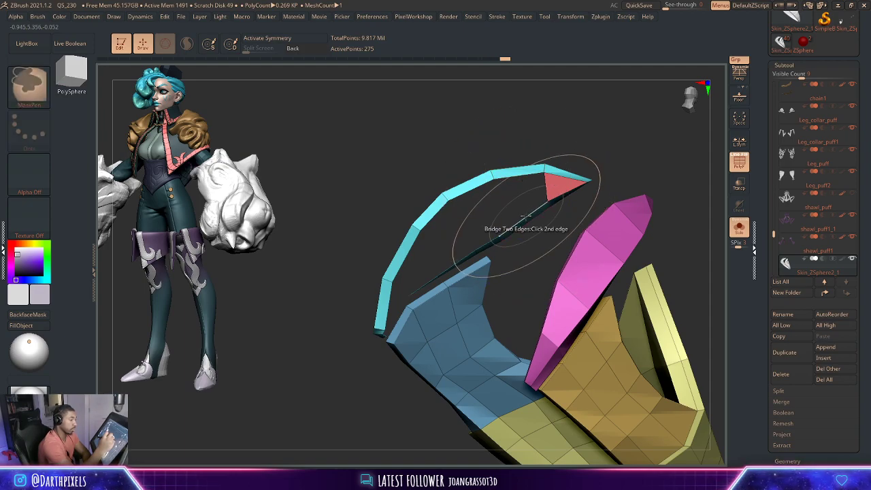
- Bring the red and cyan panels face-on and switch to Insert Edge Loop
drag(547, 208, 470, 191)
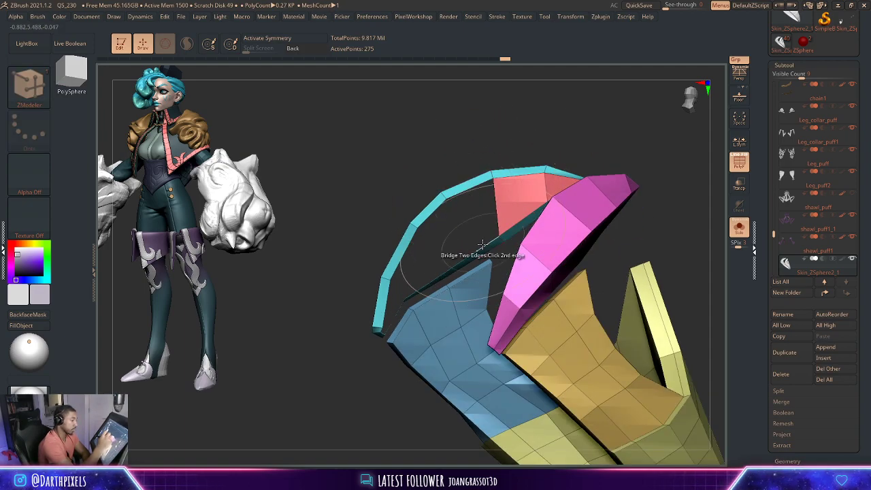
drag(497, 258, 503, 190)
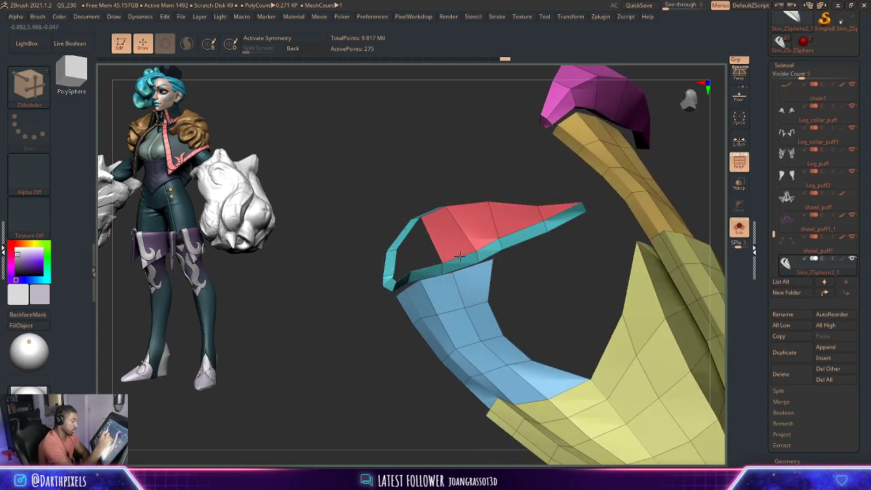
mouse_move(440, 176)
alt+mouse_down()
mouse_move(467, 155)
mouse_move(450, 210)
alt+mouse_up()
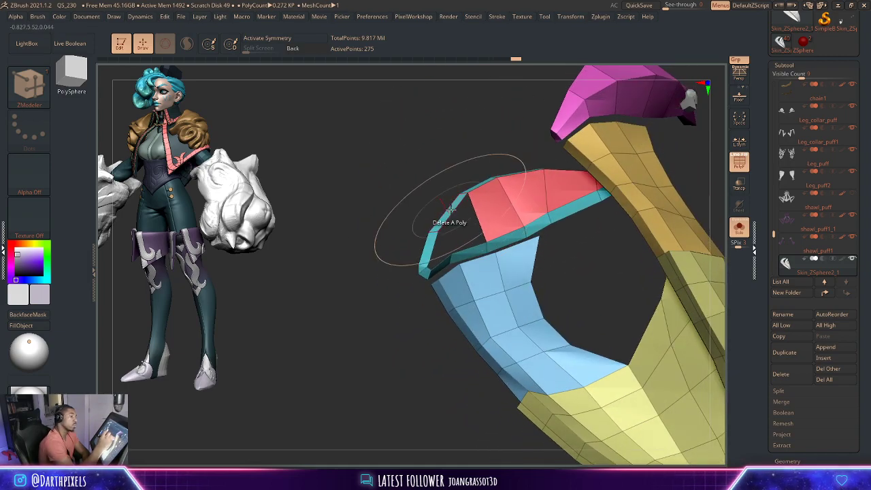
mouse_move(475, 271)
mouse_down()
mouse_move(413, 210)
mouse_move(377, 214)
mouse_move(404, 250)
mouse_up()
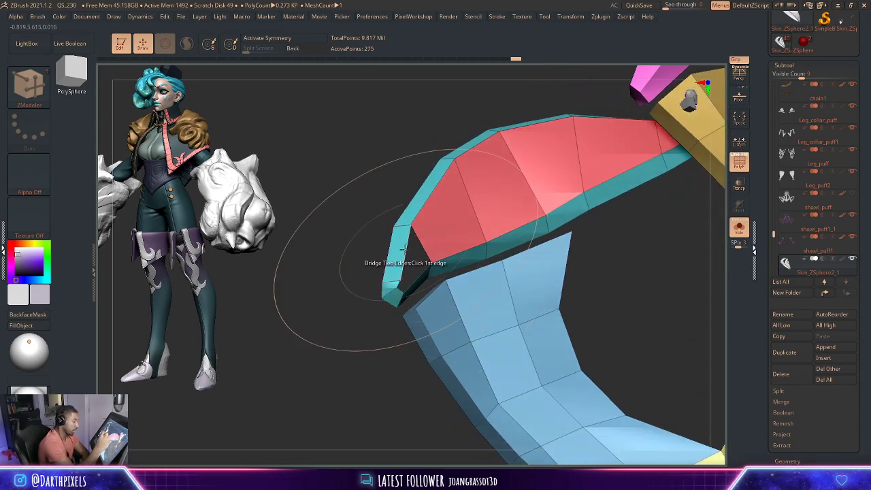
mouse_move(423, 289)
mouse_down()
mouse_move(350, 350)
mouse_move(479, 141)
mouse_move(466, 218)
mouse_up()
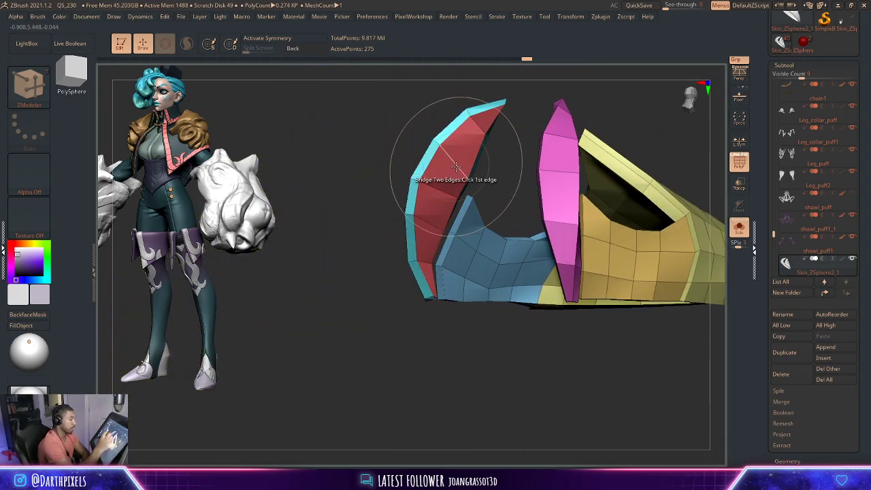
key(space)
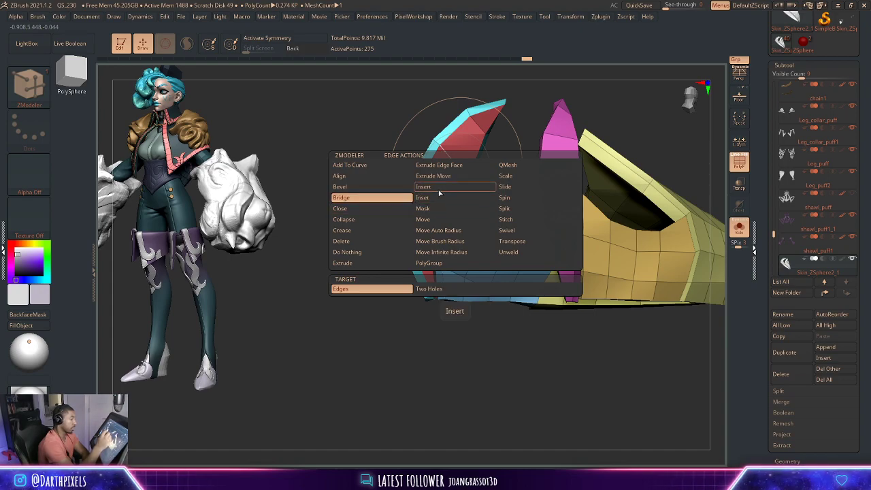
click(440, 192)
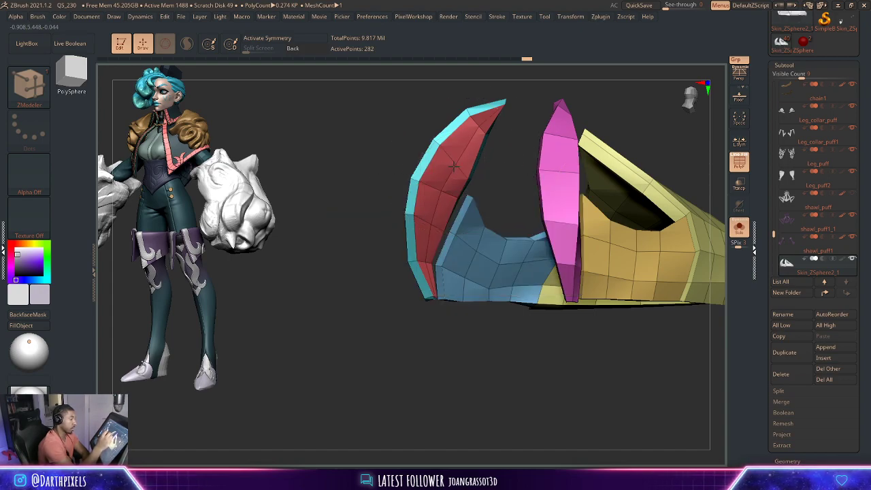
- Stitch two points together at the tip of the pink strip
mouse_move(444, 294)
mouse_down()
mouse_move(425, 356)
mouse_move(458, 413)
mouse_move(404, 214)
mouse_move(446, 287)
mouse_move(438, 256)
mouse_up()
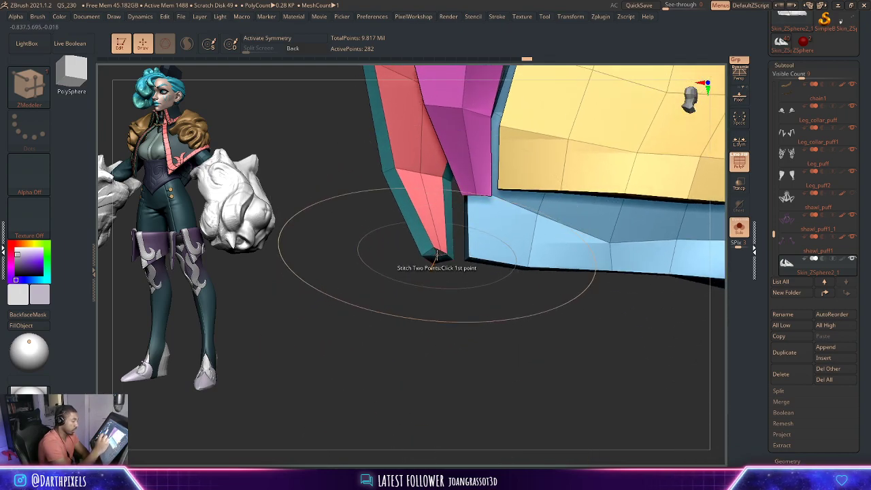
click(439, 252)
mouse_move(451, 299)
mouse_down()
mouse_move(415, 290)
mouse_move(480, 333)
mouse_move(364, 326)
mouse_move(491, 171)
mouse_move(486, 202)
mouse_up()
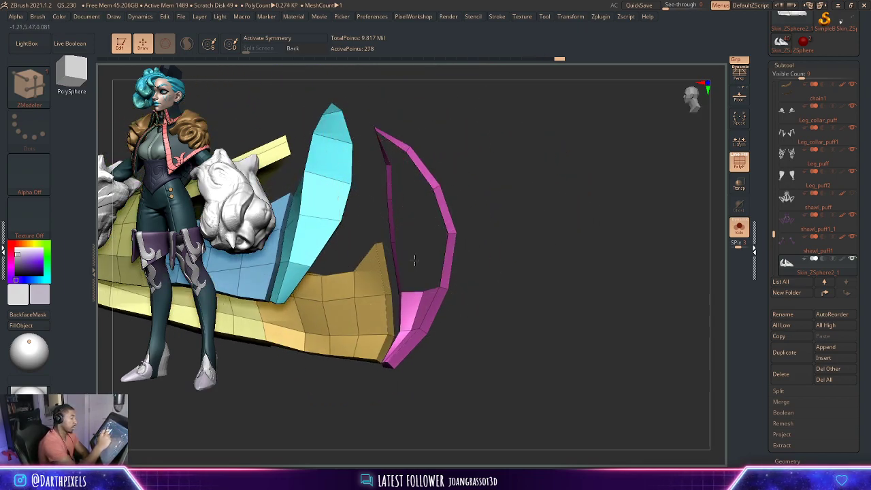
mouse_move(479, 286)
mouse_down()
mouse_move(504, 284)
mouse_move(517, 218)
mouse_move(515, 256)
mouse_up()
drag(462, 282, 439, 274)
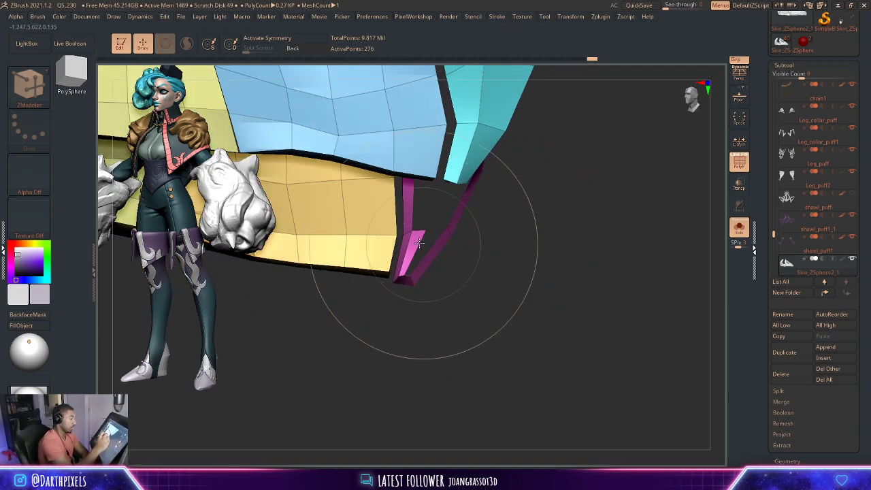
mouse_move(504, 242)
mouse_down()
mouse_move(502, 220)
mouse_move(422, 248)
mouse_move(436, 247)
mouse_up()
- Bridge edges to fill the gaps at the pink strip's base and along it
key(space)
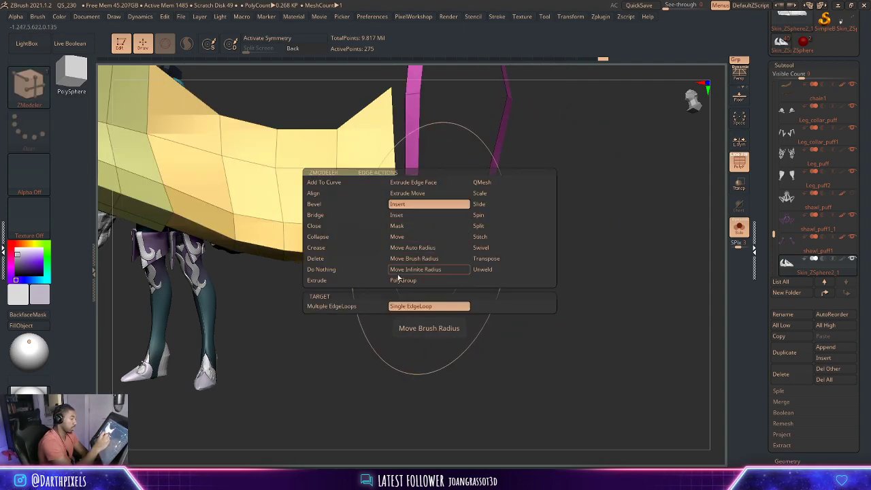
click(345, 218)
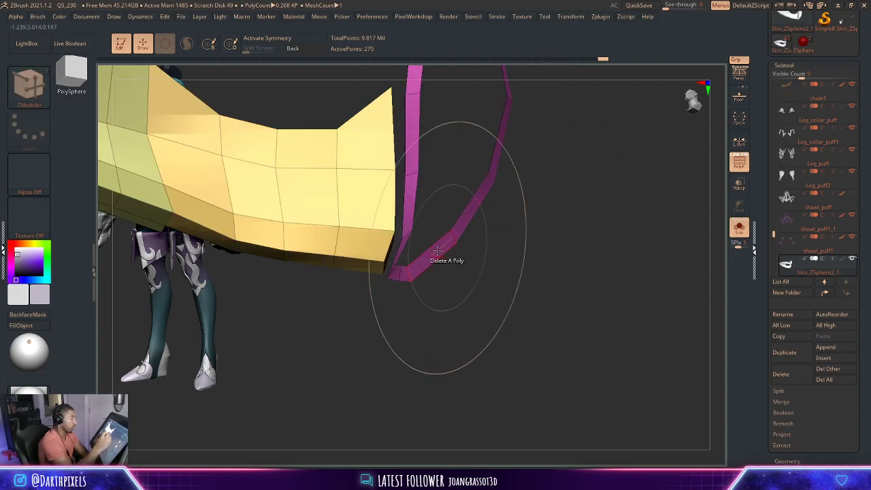
click(408, 296)
mouse_move(470, 258)
mouse_down()
mouse_move(521, 258)
mouse_move(472, 252)
mouse_up()
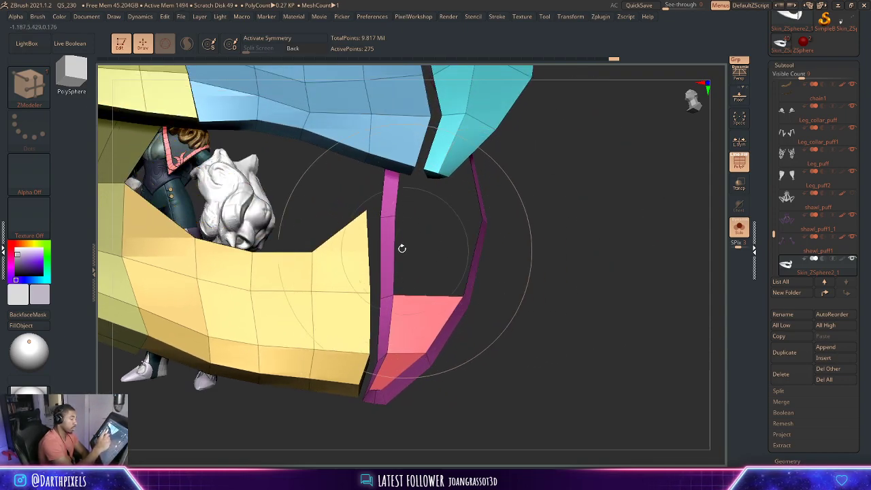
drag(529, 183, 490, 243)
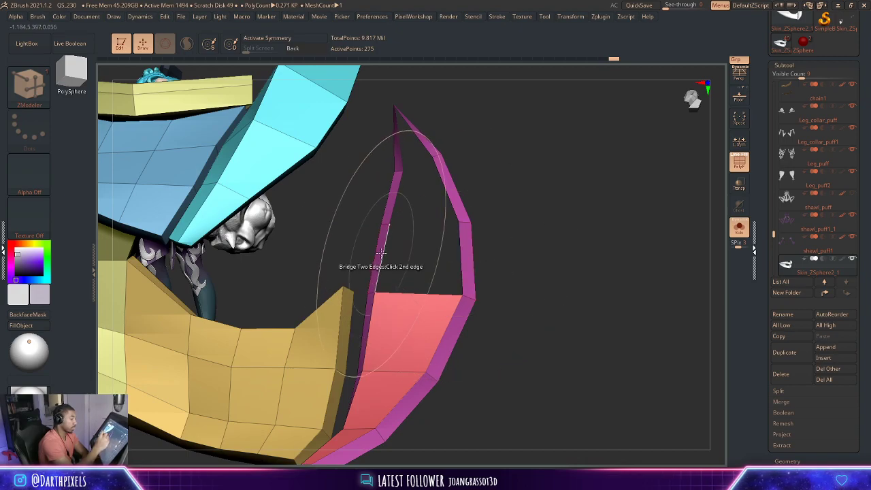
click(442, 185)
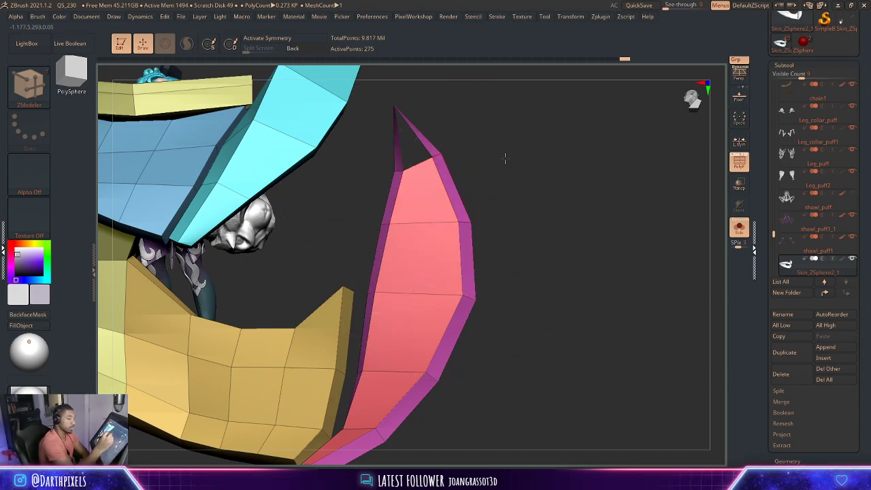
drag(504, 159, 415, 204)
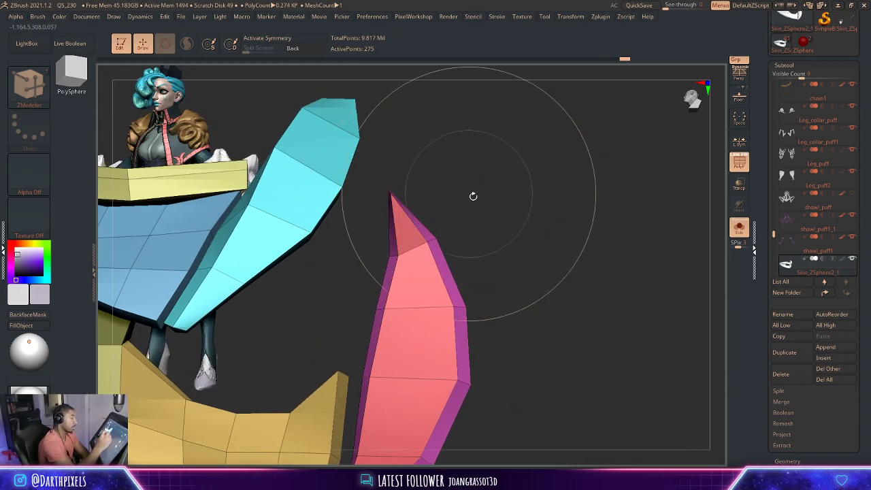
mouse_move(473, 196)
mouse_down()
mouse_move(467, 200)
mouse_move(500, 200)
mouse_move(425, 224)
mouse_up()
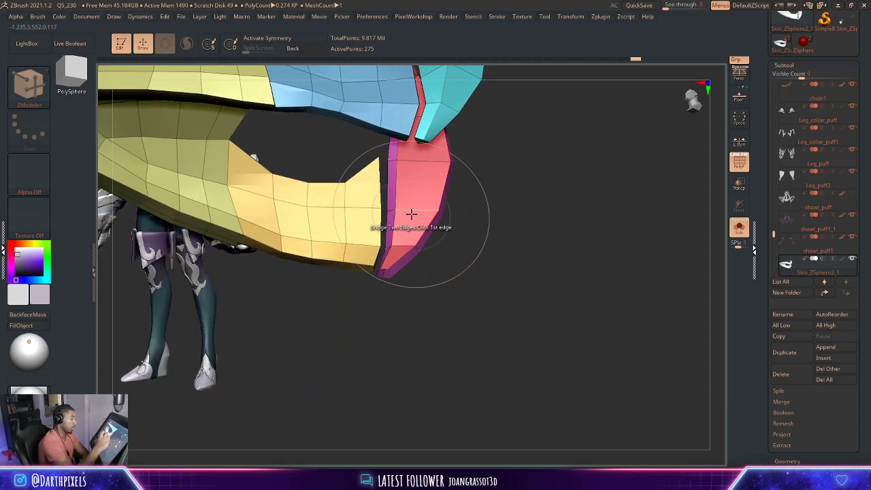
- Use Insert Edge Loop on the pink strip and stitch two of its points together
key(space)
click(415, 197)
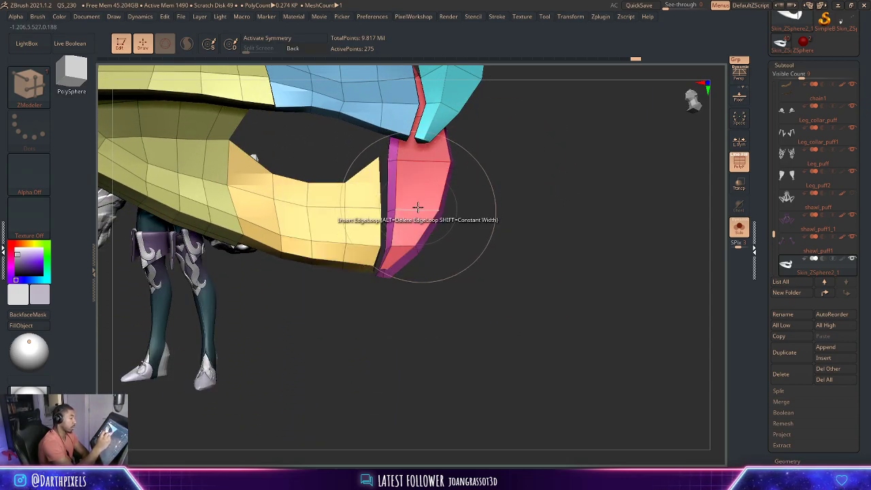
drag(515, 170, 509, 219)
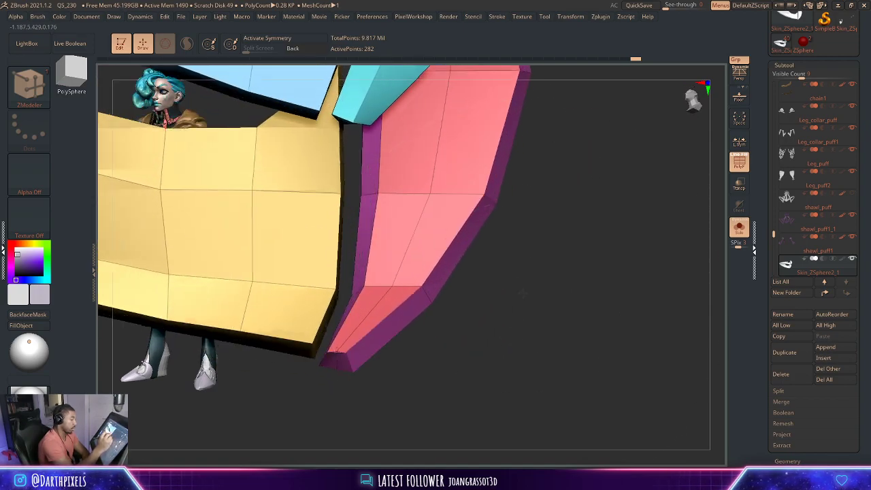
mouse_move(509, 219)
mouse_down()
mouse_move(387, 242)
mouse_move(401, 266)
mouse_up()
mouse_move(504, 233)
mouse_down()
mouse_move(479, 228)
mouse_move(511, 210)
mouse_up()
key(space)
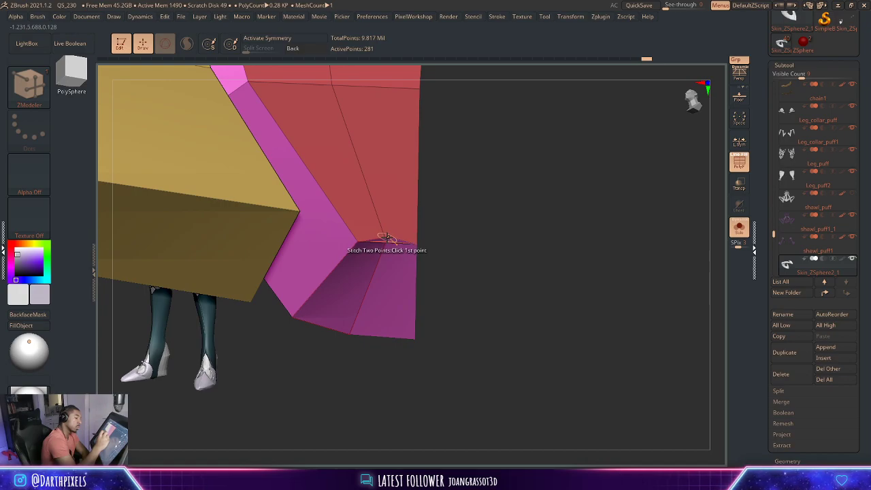
mouse_move(466, 227)
mouse_down()
mouse_move(467, 193)
mouse_move(467, 229)
mouse_move(602, 315)
mouse_move(603, 282)
mouse_move(622, 350)
mouse_move(533, 300)
mouse_move(570, 299)
mouse_move(620, 269)
mouse_up()
- Preview the armor smoothly subdivided, then return to faceted view and inspect the pieces
key(d)
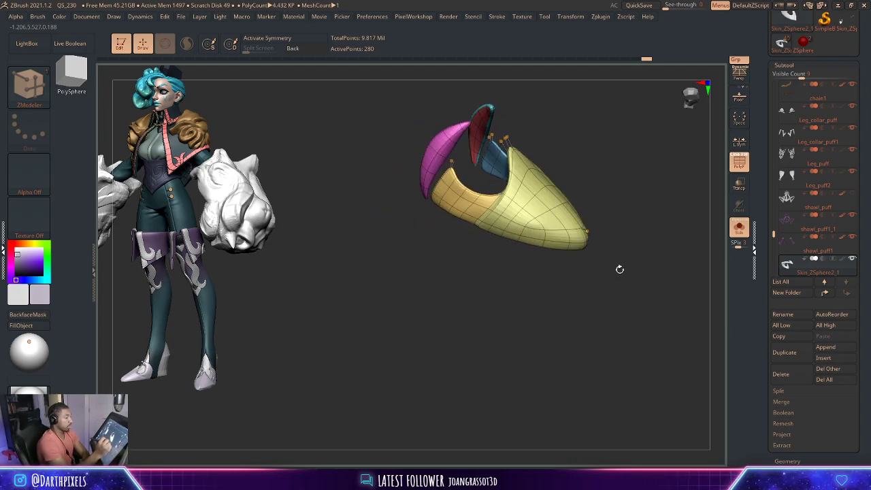
mouse_move(606, 191)
mouse_down()
mouse_move(591, 169)
mouse_move(647, 186)
mouse_move(419, 296)
mouse_move(387, 299)
mouse_move(391, 315)
mouse_move(445, 228)
mouse_move(460, 234)
mouse_move(374, 244)
mouse_move(402, 263)
mouse_up()
key(shift+d)
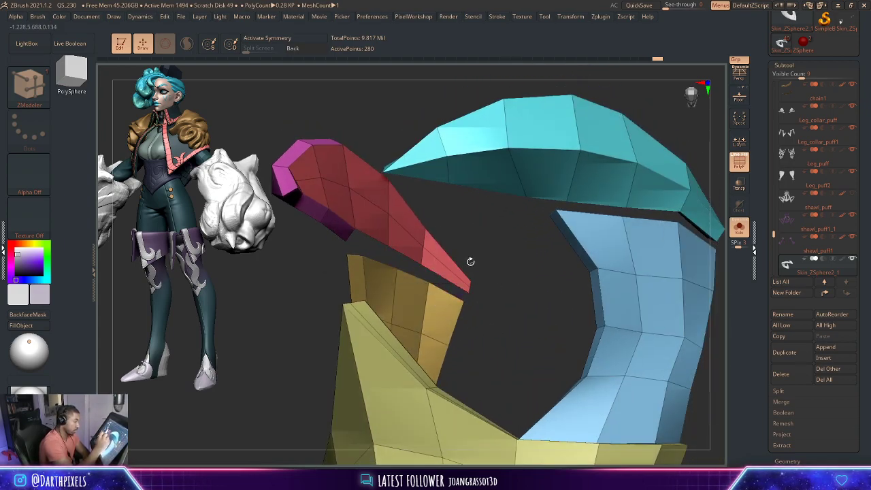
mouse_move(471, 262)
mouse_down()
mouse_move(535, 247)
mouse_move(486, 216)
mouse_up()
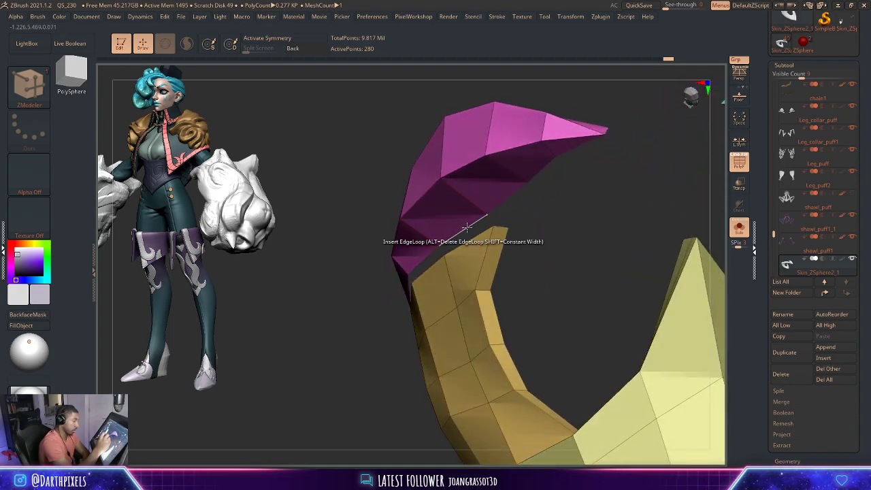
drag(596, 236, 574, 139)
mouse_move(604, 176)
mouse_down()
mouse_move(516, 163)
mouse_move(517, 173)
mouse_move(596, 219)
mouse_up()
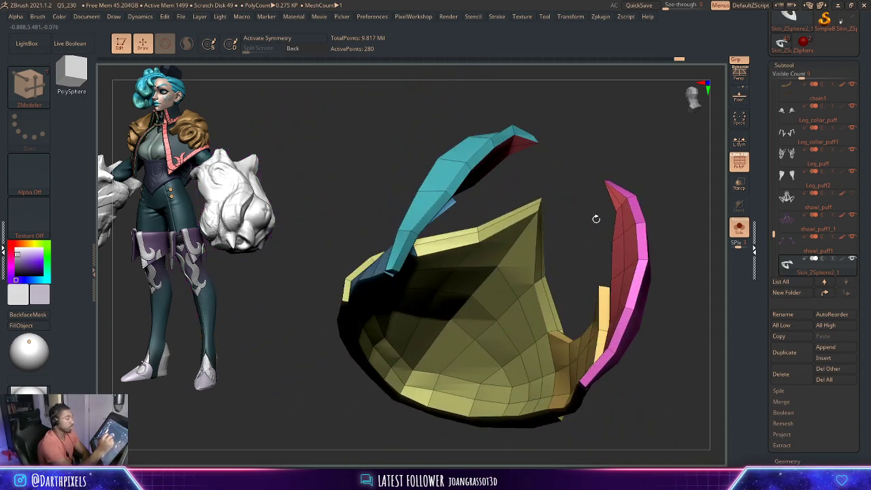
mouse_move(644, 235)
mouse_down()
mouse_move(519, 146)
mouse_move(648, 177)
mouse_move(542, 191)
mouse_up()
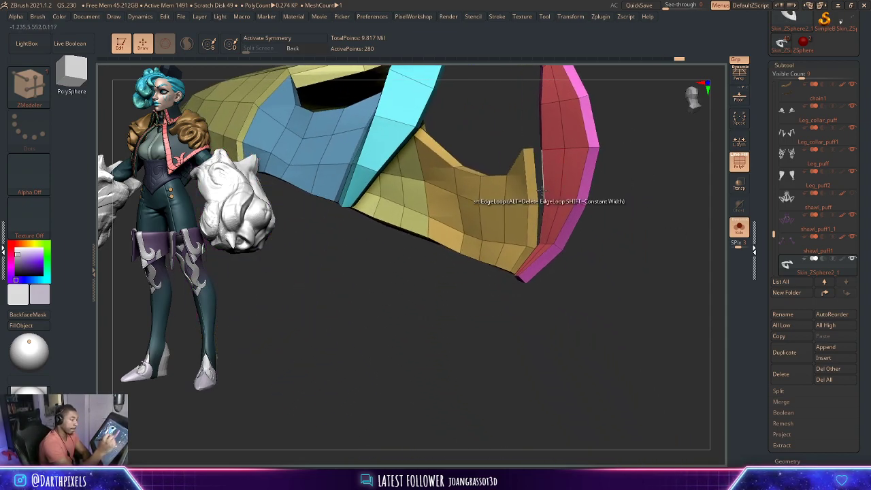
mouse_move(525, 254)
mouse_down()
mouse_move(612, 233)
mouse_move(408, 295)
mouse_move(476, 295)
mouse_move(470, 255)
mouse_up()
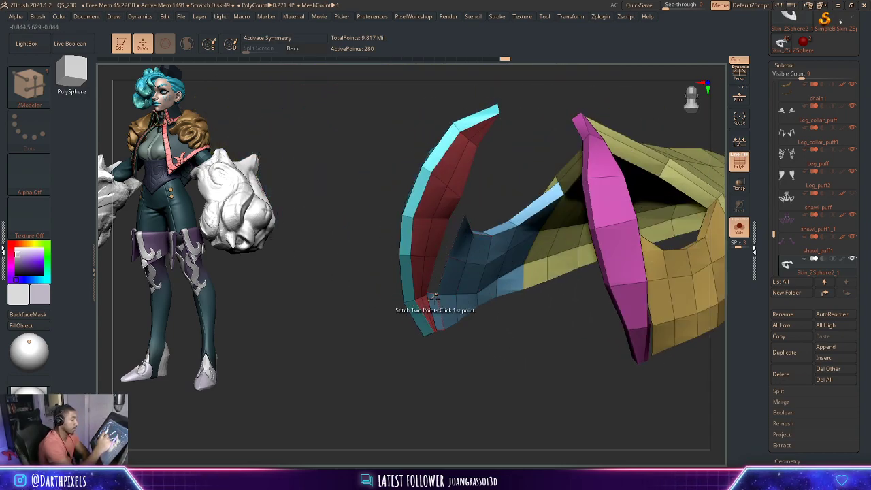
drag(473, 343, 445, 288)
- Join the red piece's opening to the blue tube with Bridge Two Holes
key(space)
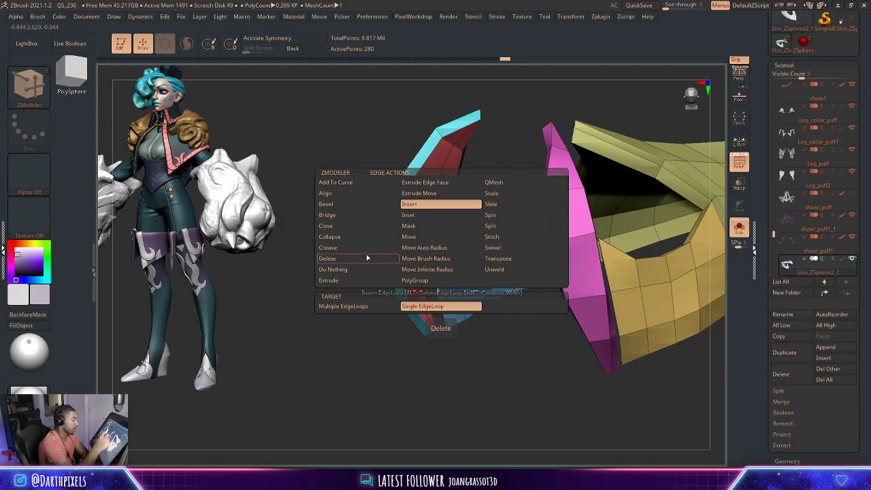
click(327, 215)
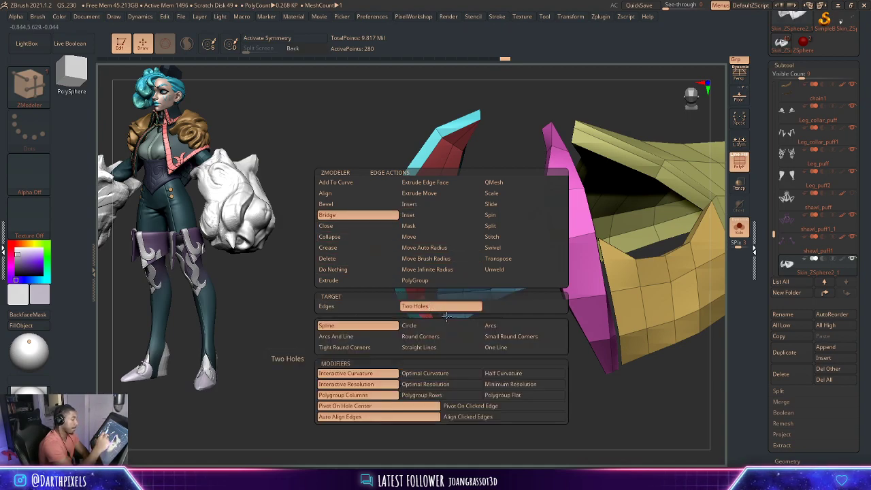
click(341, 395)
drag(340, 395, 454, 227)
click(454, 229)
drag(463, 381, 431, 256)
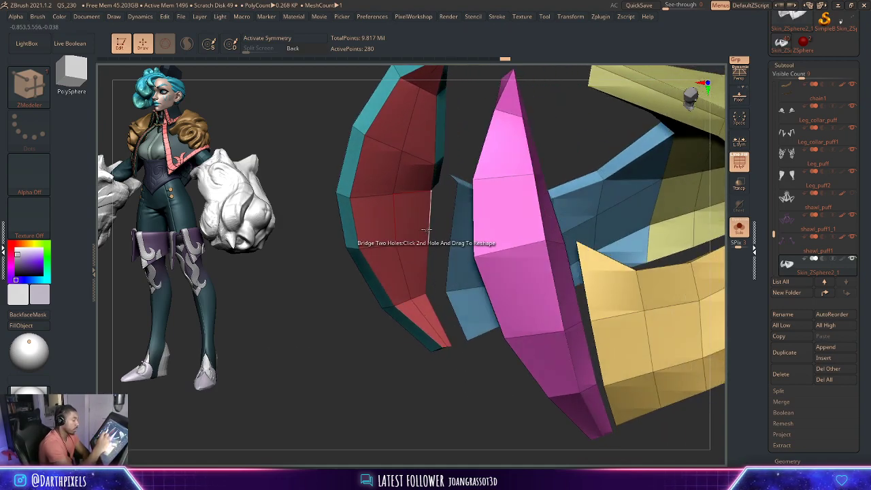
click(431, 257)
drag(435, 362, 513, 277)
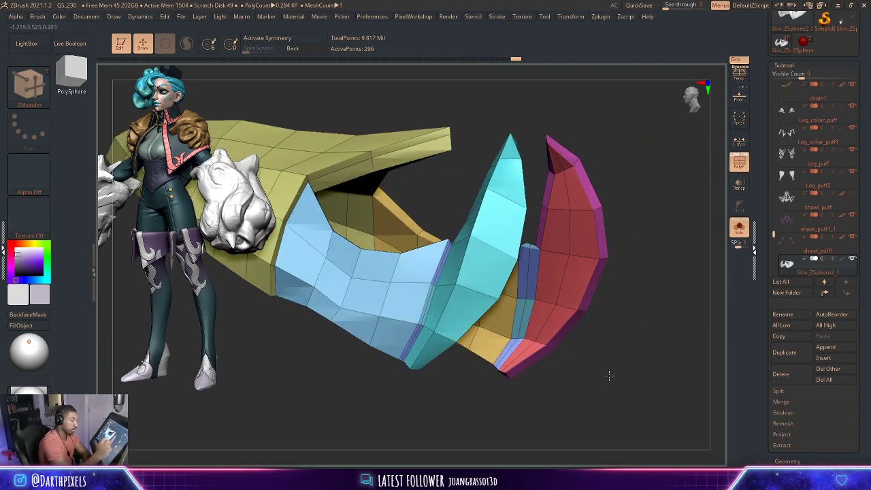
drag(609, 374, 520, 282)
- Delete the thin strip between the orange and red pieces and preview smooth subdivision
key(space)
click(516, 205)
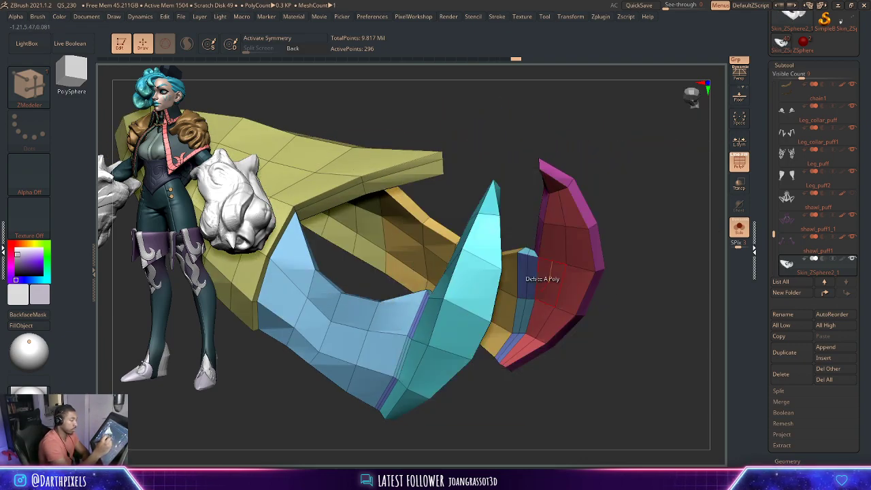
alt+click(517, 276)
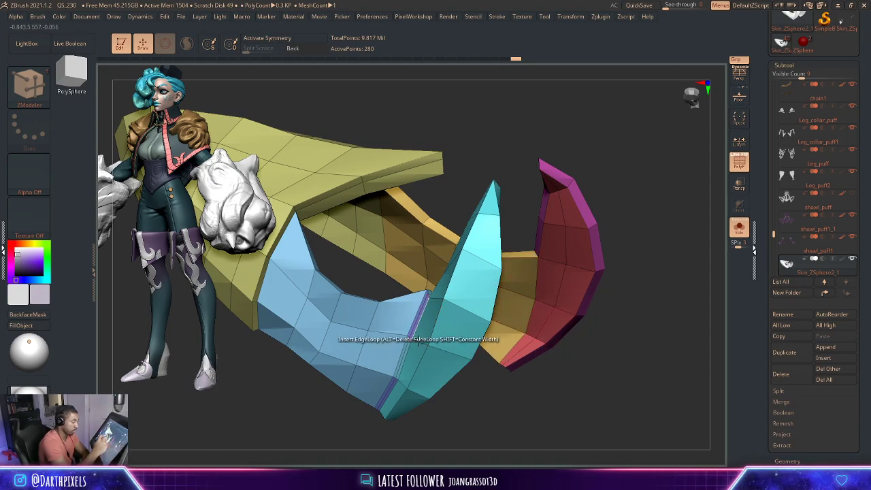
drag(418, 340, 519, 372)
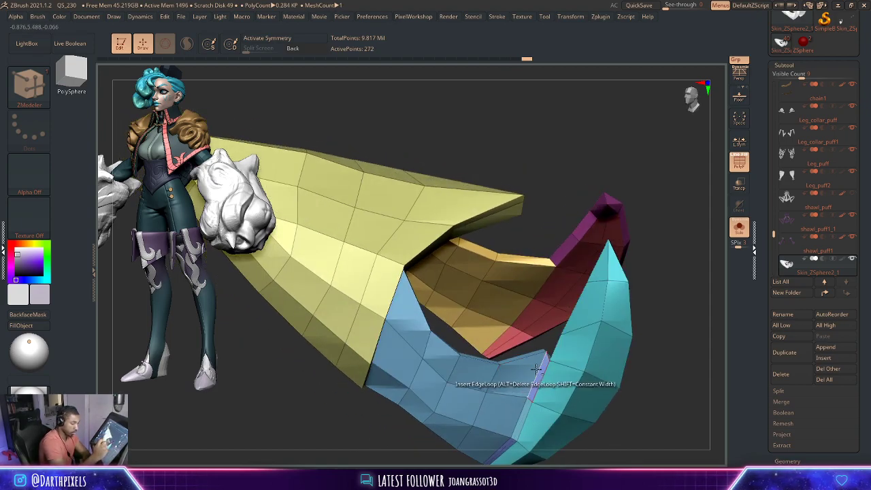
mouse_move(618, 365)
mouse_down()
mouse_move(633, 377)
mouse_move(610, 305)
mouse_move(640, 260)
mouse_move(613, 247)
mouse_move(624, 259)
mouse_move(614, 294)
mouse_up()
key(d)
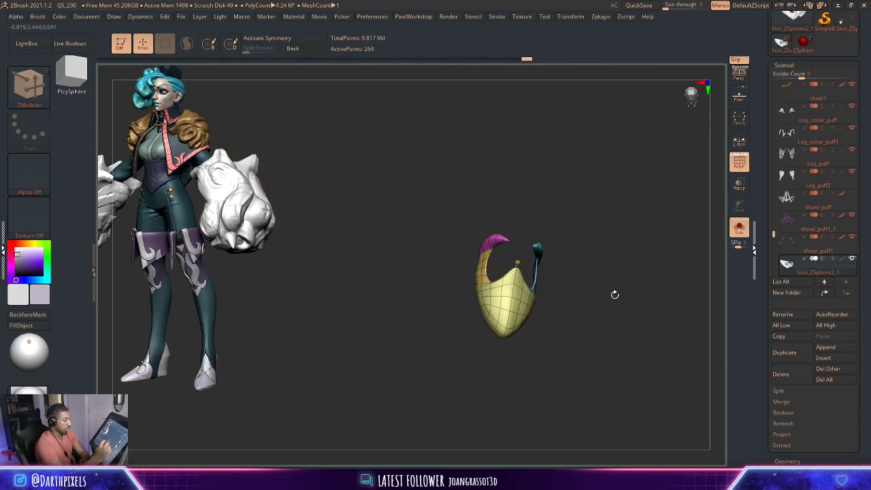
- Turn off polyframe and Solo so the whole character shows with the armor on the boot
drag(608, 206, 622, 266)
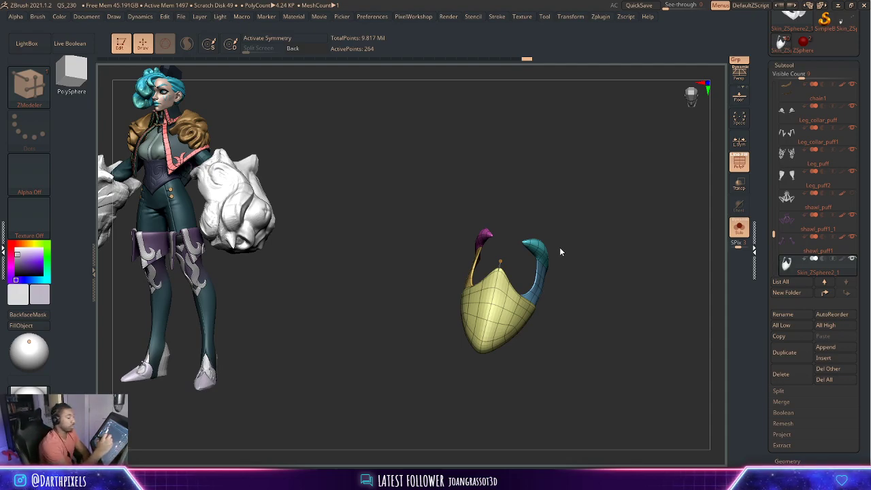
mouse_move(560, 252)
mouse_down()
mouse_move(576, 208)
mouse_move(601, 247)
mouse_up()
key(shift+f)
mouse_move(615, 200)
mouse_down()
mouse_move(623, 230)
mouse_move(607, 177)
mouse_move(599, 205)
mouse_up()
click(739, 228)
mouse_move(555, 366)
mouse_down()
mouse_move(490, 337)
mouse_move(547, 354)
mouse_move(565, 311)
mouse_move(551, 301)
mouse_move(573, 311)
mouse_move(549, 289)
mouse_move(622, 307)
mouse_move(574, 292)
mouse_move(625, 245)
mouse_move(601, 189)
mouse_up()
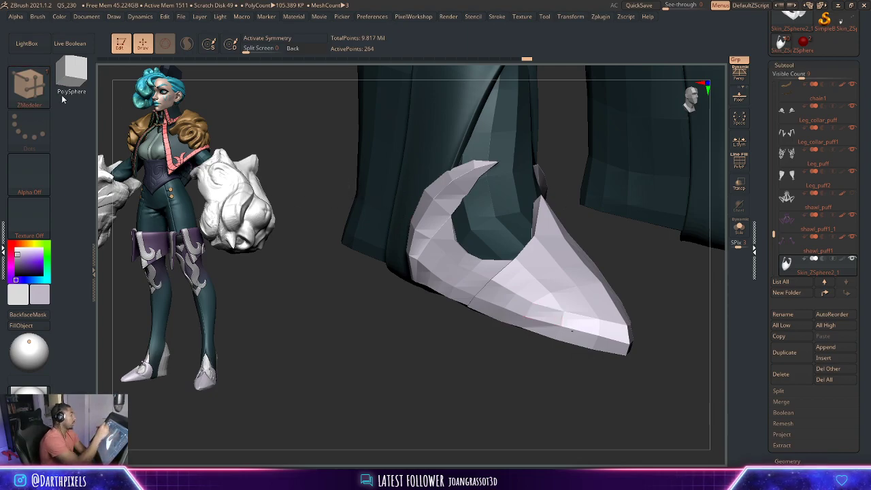
- Select the Move brush and turn polygroup colours back on around the boot
key(b)
click(262, 95)
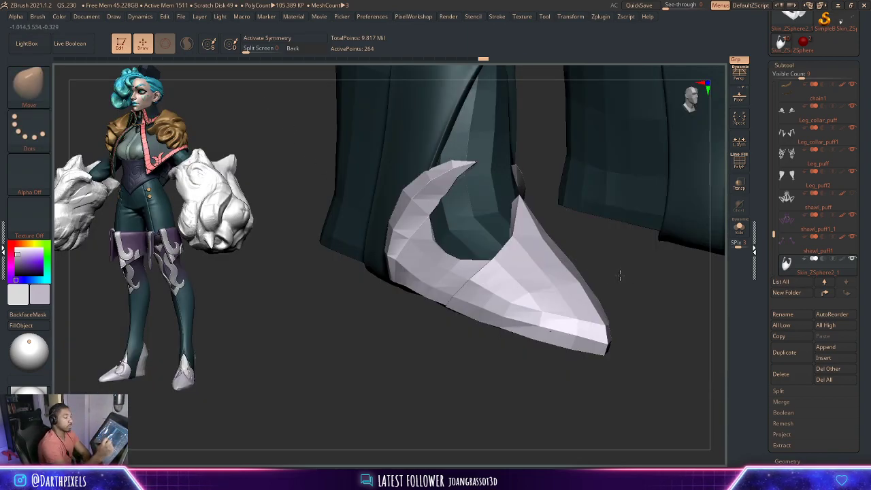
mouse_move(620, 275)
mouse_down()
mouse_move(467, 258)
mouse_move(488, 320)
mouse_up()
right_click(463, 259)
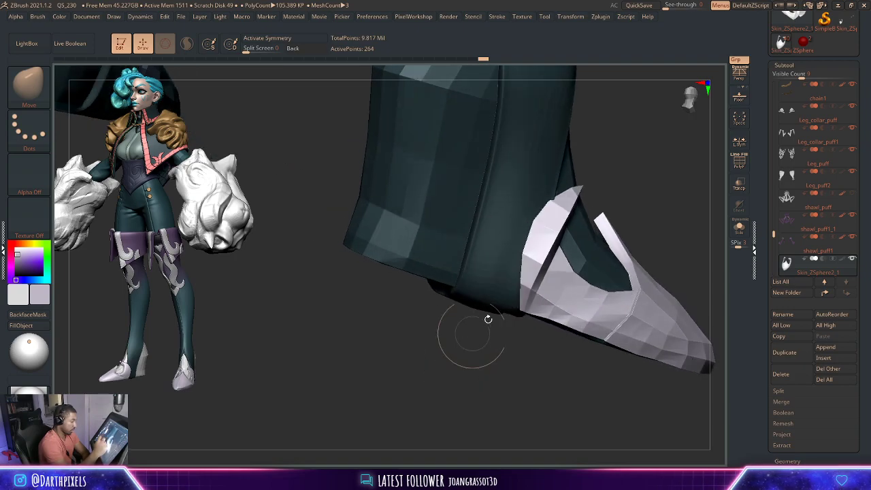
key(shift+f)
mouse_move(626, 208)
mouse_down()
mouse_move(632, 195)
mouse_move(622, 188)
mouse_move(622, 229)
mouse_move(618, 170)
mouse_move(609, 180)
mouse_up()
- Return to ZModeler and set the edge action to Crease, EdgeLoop Partial
key(b)
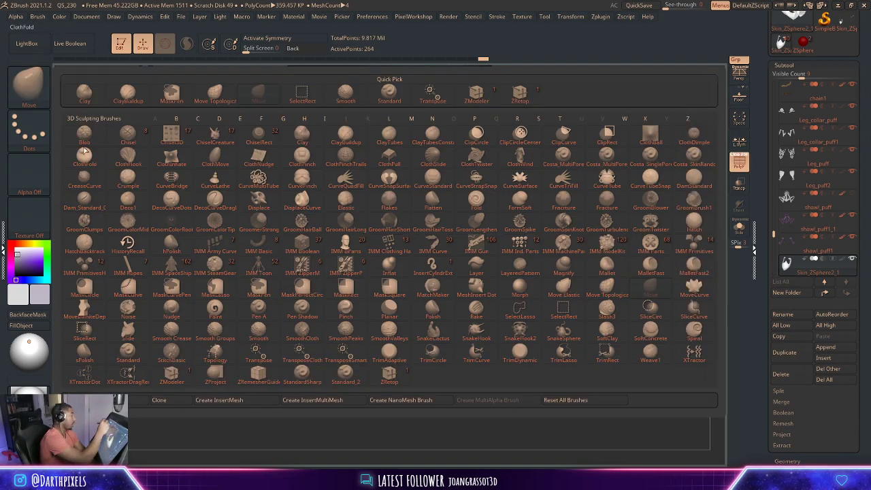
click(520, 94)
mouse_move(525, 101)
mouse_down()
mouse_move(638, 186)
mouse_move(531, 198)
mouse_up()
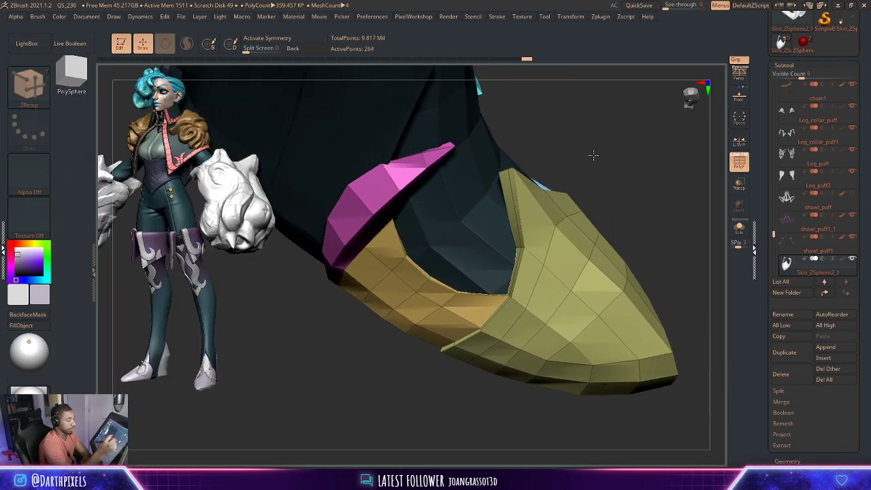
key(space)
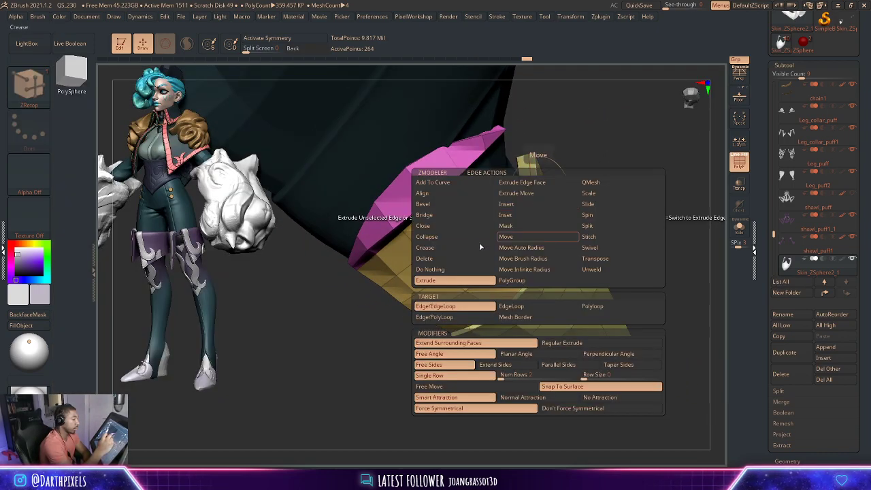
click(465, 251)
click(529, 306)
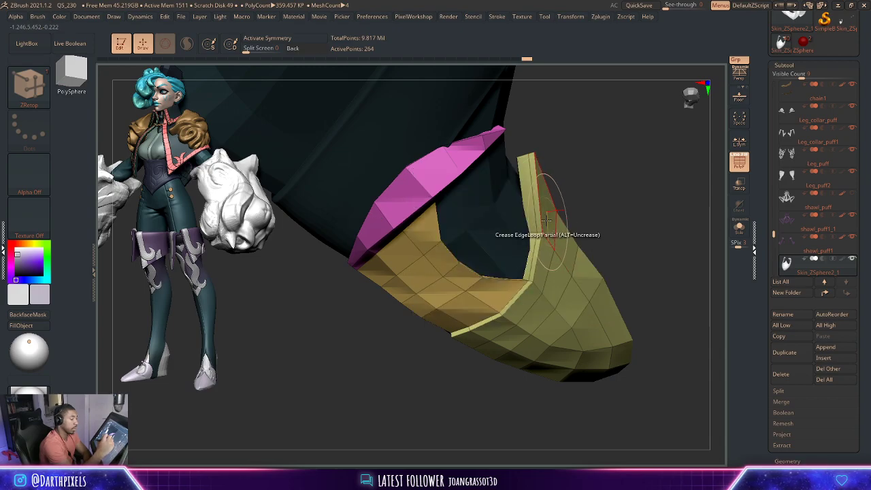
- Work around the yellow and pink toe cover along its rim edges and curved lower edge
drag(608, 169, 692, 96)
mouse_move(599, 197)
mouse_down()
mouse_move(613, 204)
mouse_move(514, 256)
mouse_up()
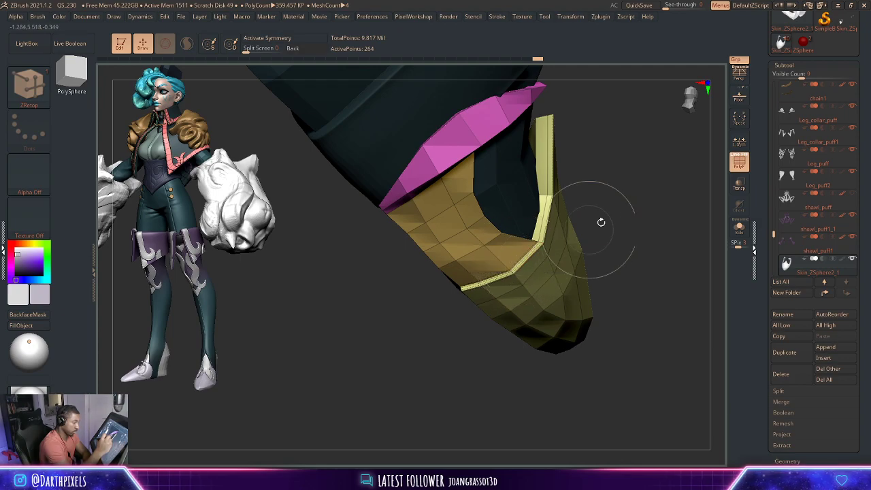
mouse_move(601, 222)
mouse_down()
mouse_move(642, 209)
mouse_move(538, 229)
mouse_up()
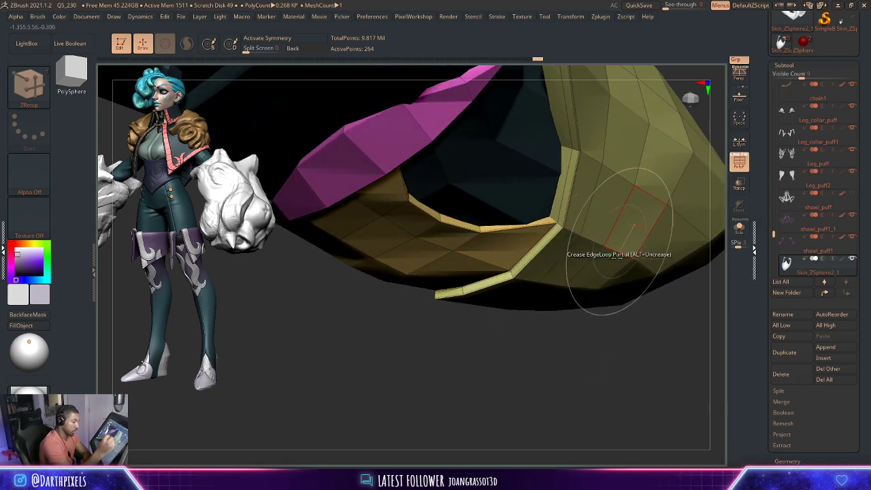
mouse_move(544, 327)
mouse_down()
mouse_move(605, 317)
mouse_move(627, 371)
mouse_move(565, 223)
mouse_up()
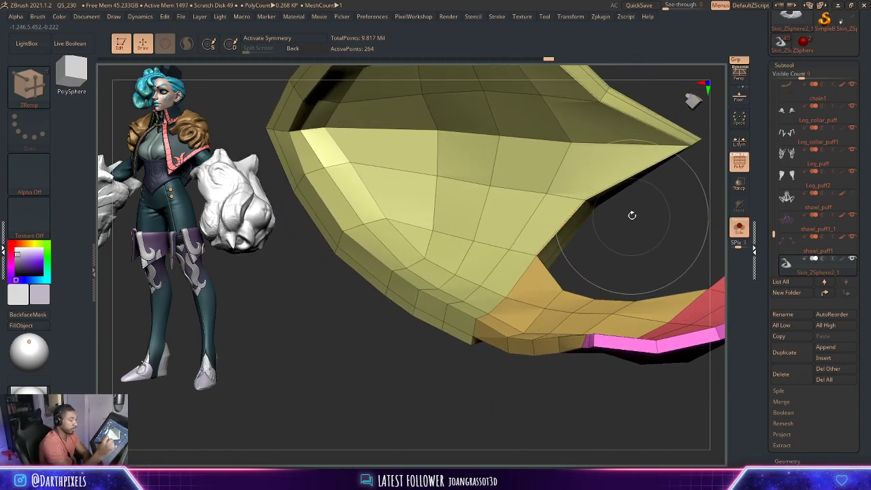
mouse_move(632, 215)
mouse_down()
mouse_move(579, 238)
mouse_move(604, 197)
mouse_up()
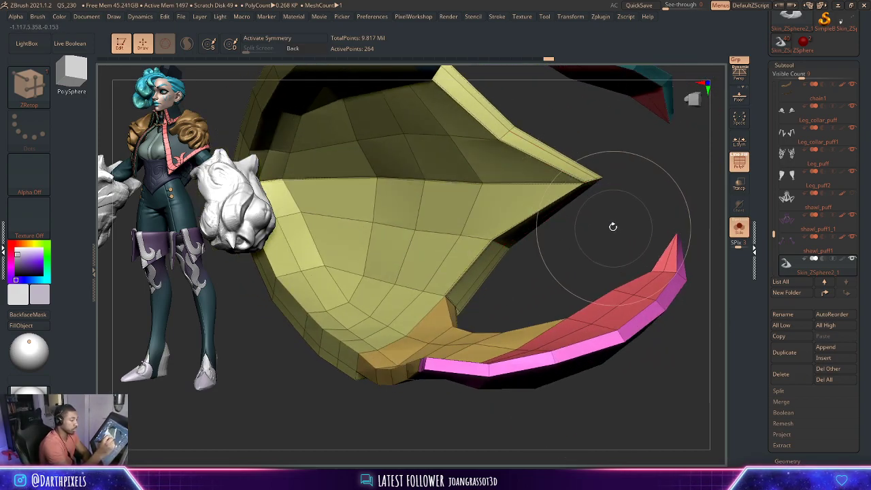
mouse_move(613, 227)
mouse_down()
mouse_move(597, 208)
mouse_move(618, 228)
mouse_move(615, 249)
mouse_move(568, 236)
mouse_move(578, 356)
mouse_move(538, 257)
mouse_up()
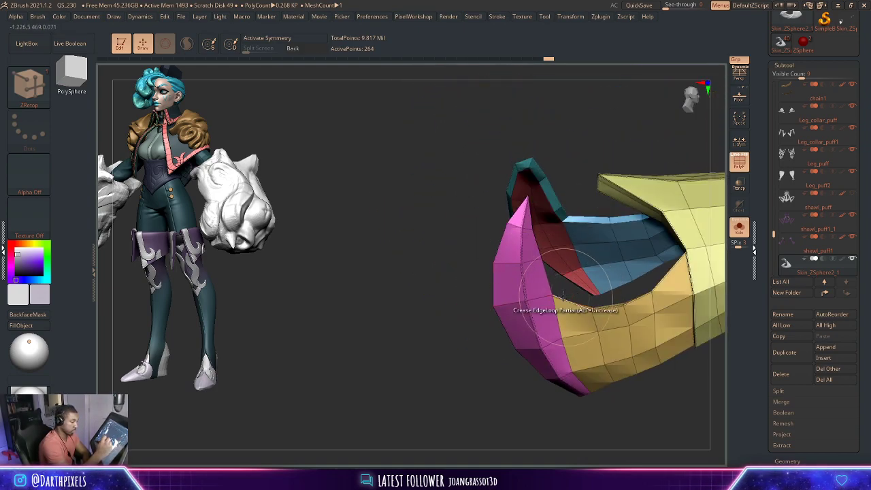
drag(563, 295, 566, 308)
mouse_move(556, 274)
mouse_down()
mouse_move(615, 253)
mouse_move(666, 252)
mouse_up()
drag(614, 241, 579, 268)
drag(635, 227, 632, 228)
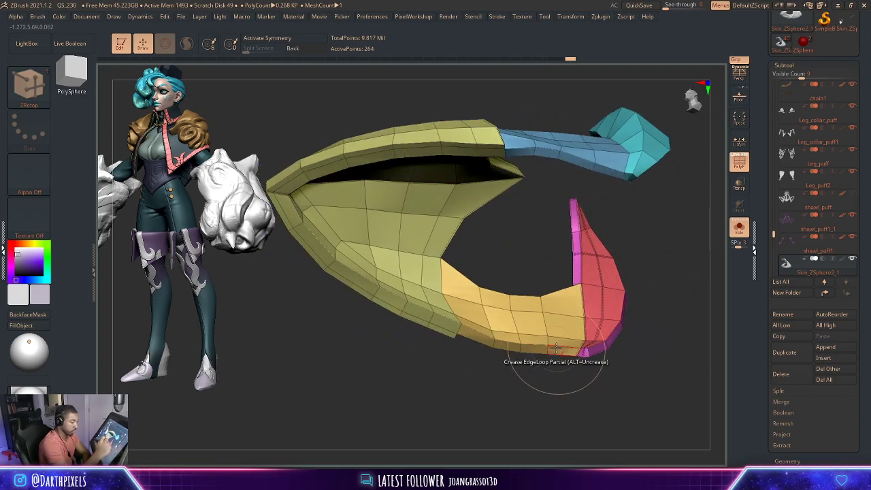
- Check the creased cover with polygroup colours and wireframe hidden, then shown again
mouse_move(558, 384)
alt+mouse_down()
mouse_move(531, 314)
mouse_move(522, 164)
mouse_move(502, 258)
mouse_move(515, 254)
alt+mouse_up()
drag(526, 162, 531, 153)
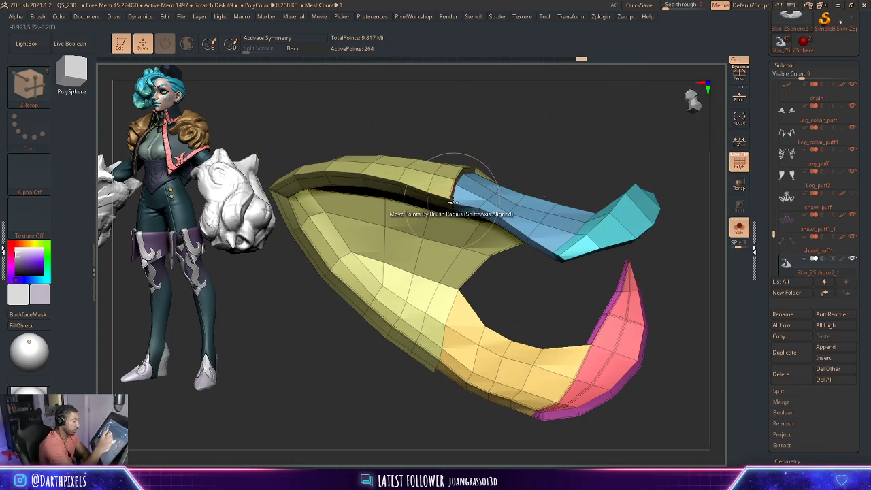
mouse_move(452, 207)
mouse_down()
mouse_move(527, 111)
mouse_move(451, 197)
mouse_move(467, 195)
mouse_move(467, 182)
mouse_up()
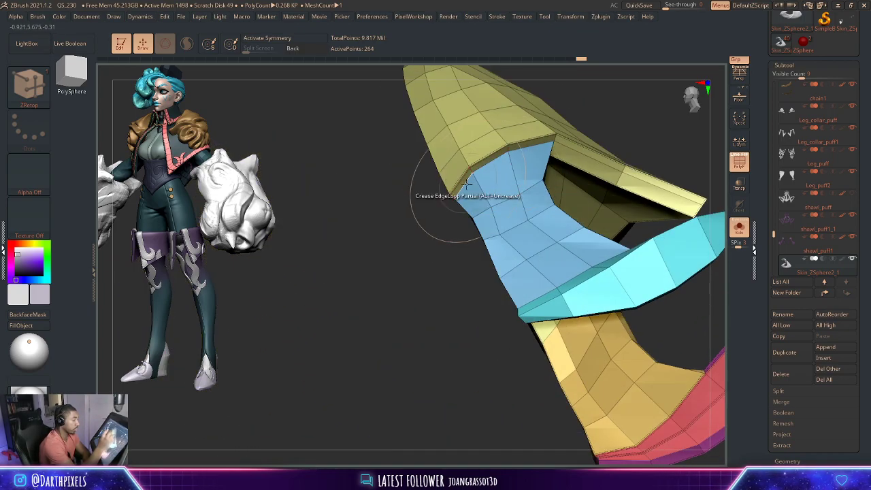
mouse_move(445, 244)
mouse_down()
mouse_move(336, 311)
mouse_move(540, 184)
mouse_move(500, 249)
mouse_move(414, 195)
mouse_move(457, 214)
mouse_move(441, 288)
mouse_move(605, 152)
mouse_move(579, 150)
mouse_move(640, 177)
mouse_move(614, 195)
mouse_move(592, 181)
mouse_move(597, 187)
mouse_move(582, 186)
mouse_move(584, 195)
mouse_up()
key(shift+f)
key(shift+f)
mouse_move(554, 144)
alt+mouse_down()
mouse_move(501, 205)
mouse_move(505, 217)
mouse_move(617, 210)
mouse_move(622, 218)
mouse_move(622, 143)
mouse_move(652, 238)
mouse_move(651, 183)
mouse_move(608, 175)
mouse_move(504, 180)
mouse_move(619, 218)
mouse_move(604, 254)
mouse_move(467, 195)
mouse_move(428, 137)
mouse_move(406, 158)
mouse_move(552, 210)
mouse_move(574, 200)
mouse_move(551, 174)
mouse_move(497, 184)
alt+mouse_up()
key(shift+f)
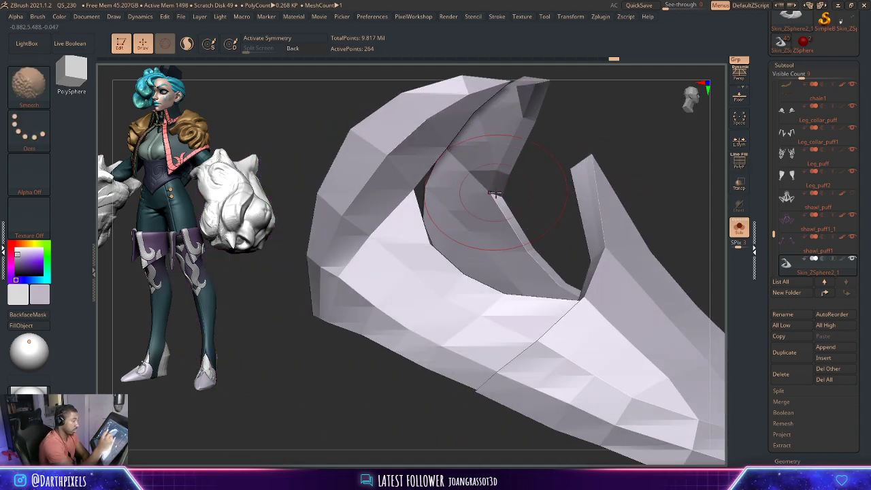
- Inspect the creased cover with polygroups shown, then hide them for a plain smoothed preview
key(shift+f)
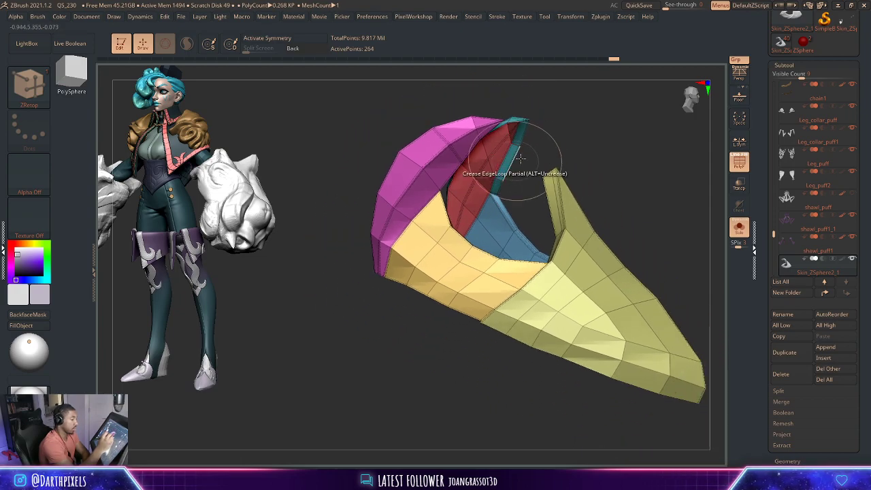
mouse_move(521, 158)
mouse_down()
mouse_move(476, 171)
mouse_move(492, 202)
mouse_move(447, 232)
mouse_move(538, 192)
mouse_move(552, 259)
mouse_move(510, 294)
mouse_move(572, 288)
mouse_up()
mouse_move(527, 259)
mouse_down()
mouse_move(549, 252)
mouse_move(517, 206)
mouse_move(670, 198)
mouse_move(618, 216)
mouse_move(466, 226)
mouse_up()
mouse_move(525, 227)
mouse_down()
mouse_move(554, 227)
mouse_move(566, 163)
mouse_move(581, 180)
mouse_move(566, 200)
mouse_move(570, 253)
mouse_move(559, 250)
mouse_move(712, 241)
mouse_move(570, 238)
mouse_move(601, 257)
mouse_move(590, 265)
mouse_move(576, 230)
mouse_move(613, 281)
mouse_move(603, 287)
mouse_move(625, 259)
mouse_move(615, 238)
mouse_move(612, 252)
mouse_move(623, 248)
mouse_up()
key(shift+f)
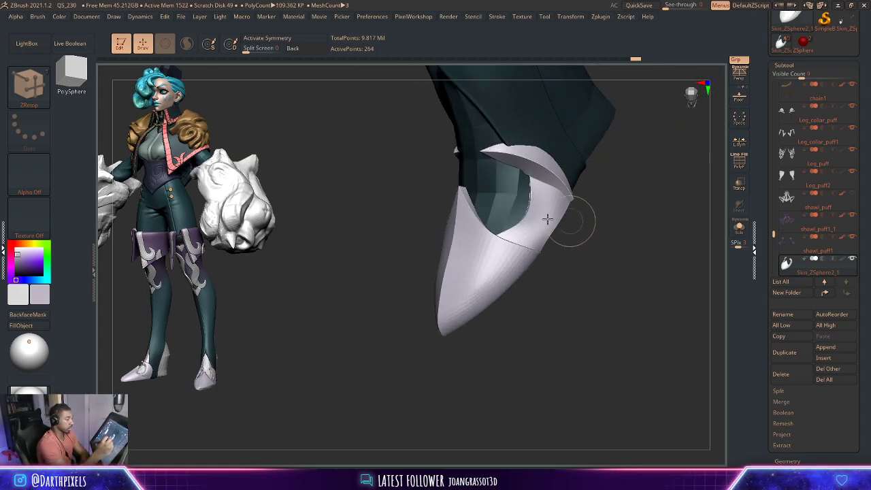
- Turn polygroups back on and pick a topological Move brush from the brush library
drag(290, 307, 272, 324)
key(shift+f)
key(b)
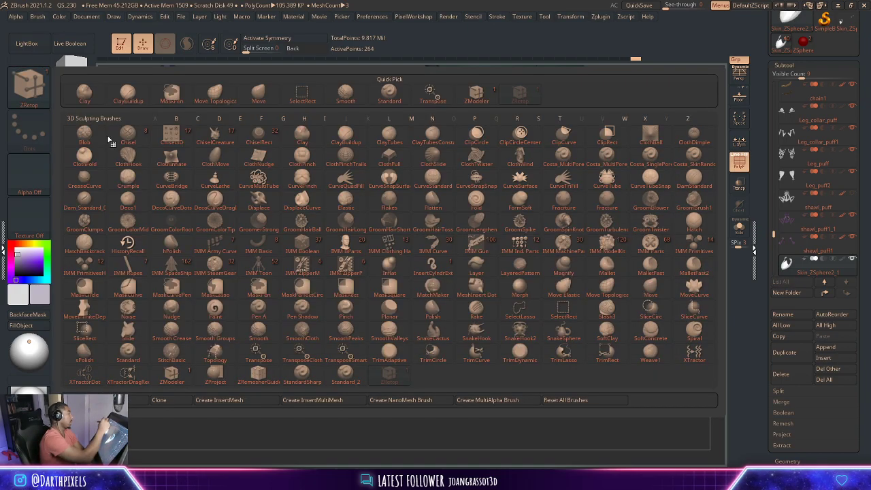
click(216, 95)
mouse_move(564, 229)
mouse_down()
mouse_move(614, 297)
mouse_move(511, 334)
mouse_move(524, 324)
mouse_up()
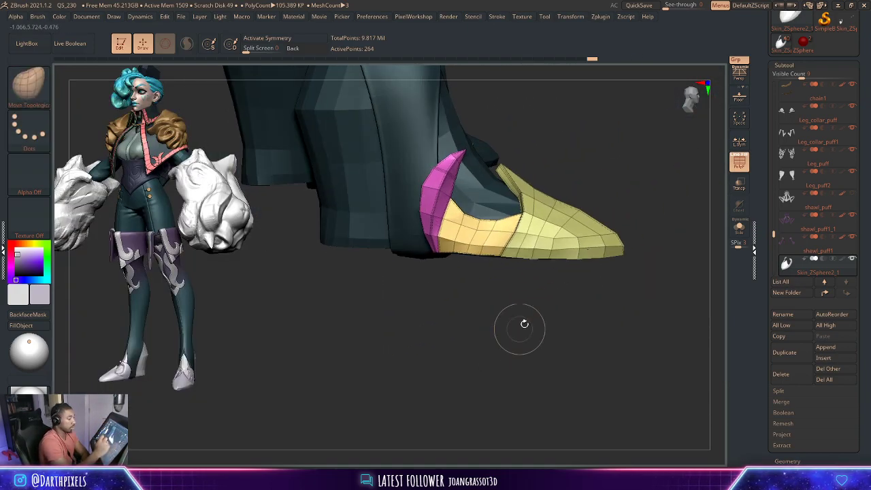
- Open Tool > Deformation and try Polish By Features on the toe cover
click(783, 64)
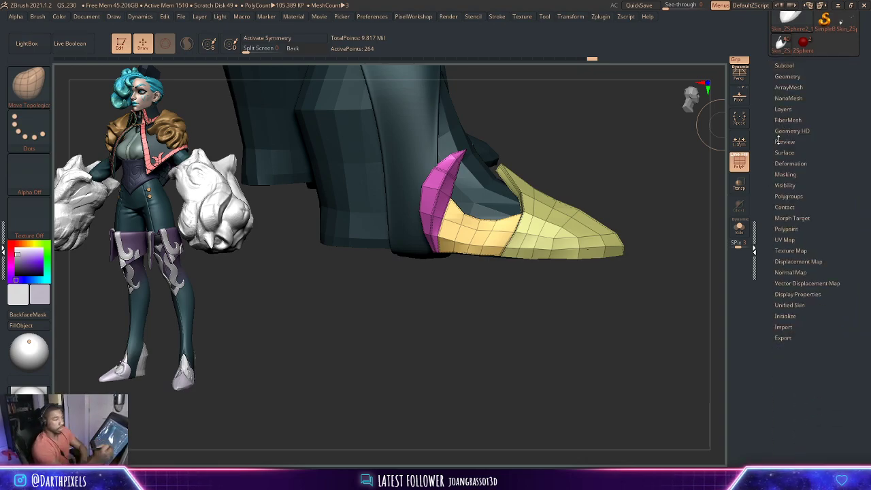
click(789, 76)
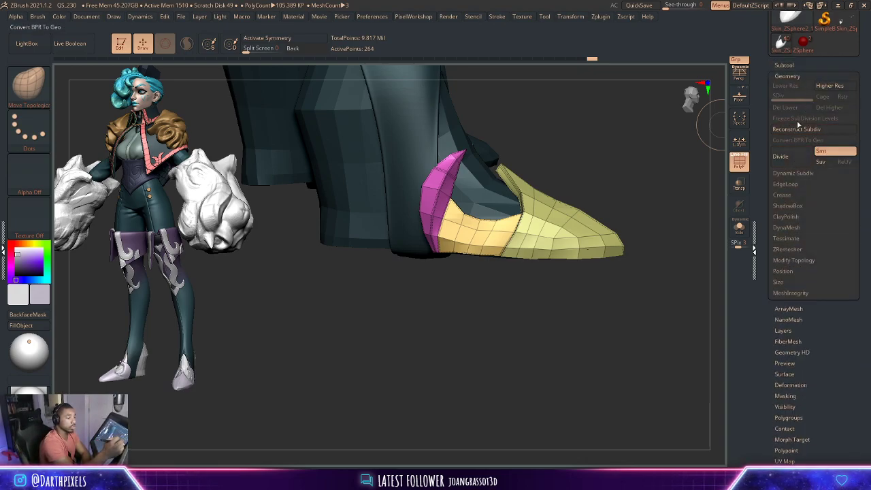
click(790, 76)
click(793, 162)
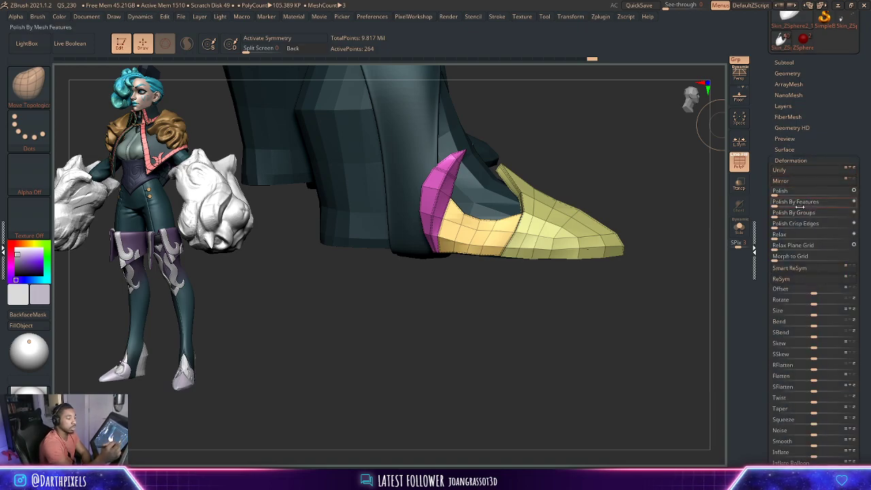
click(778, 203)
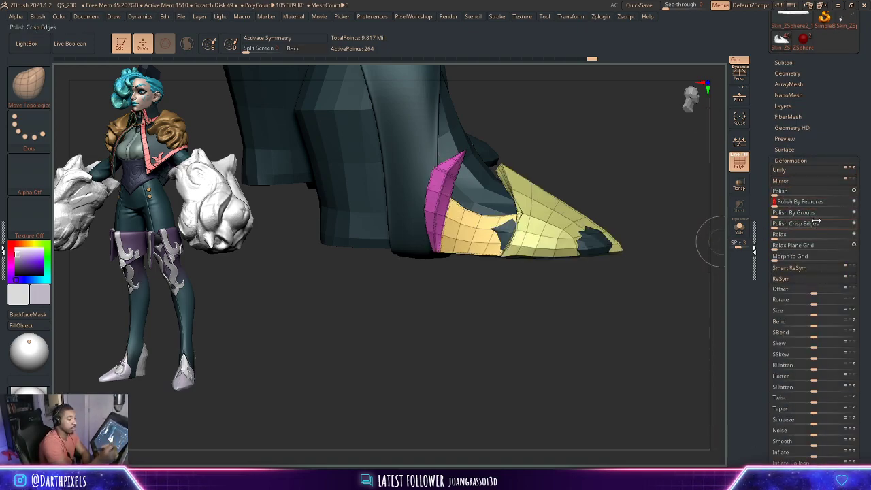
drag(627, 205, 514, 262)
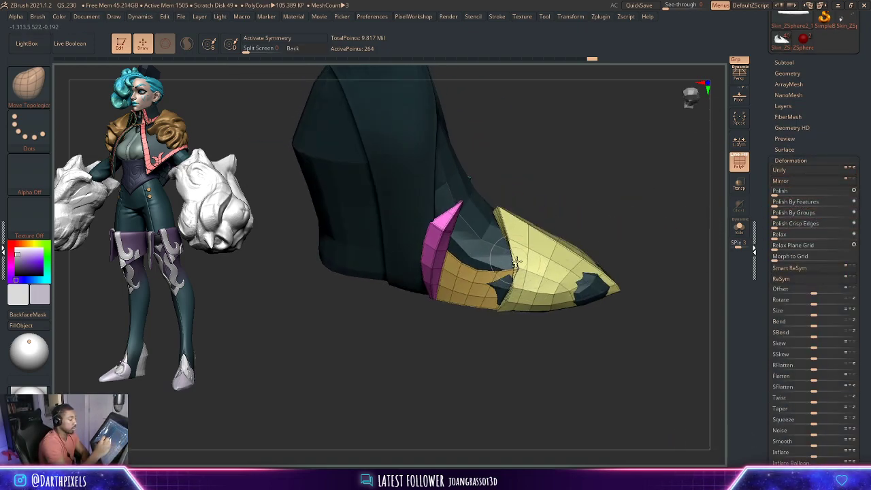
drag(633, 225, 669, 201)
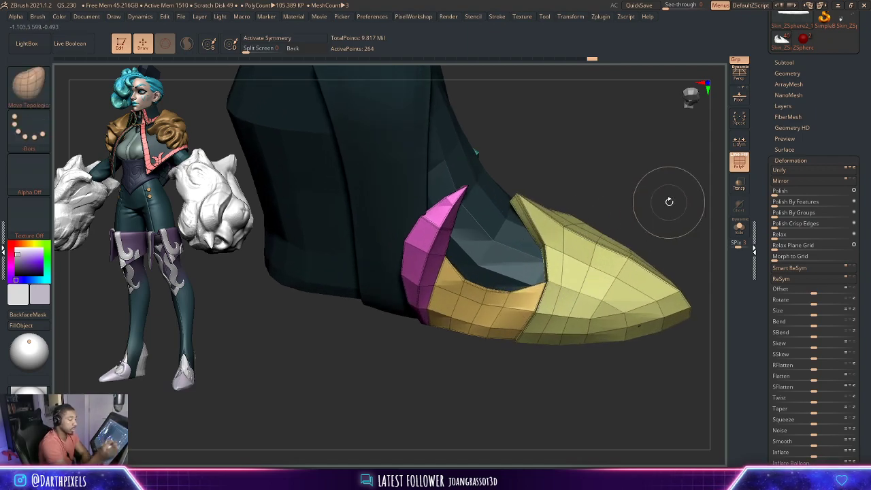
click(777, 203)
- Try Polish By Groups and Relax on the cover, then undo the polish
click(774, 214)
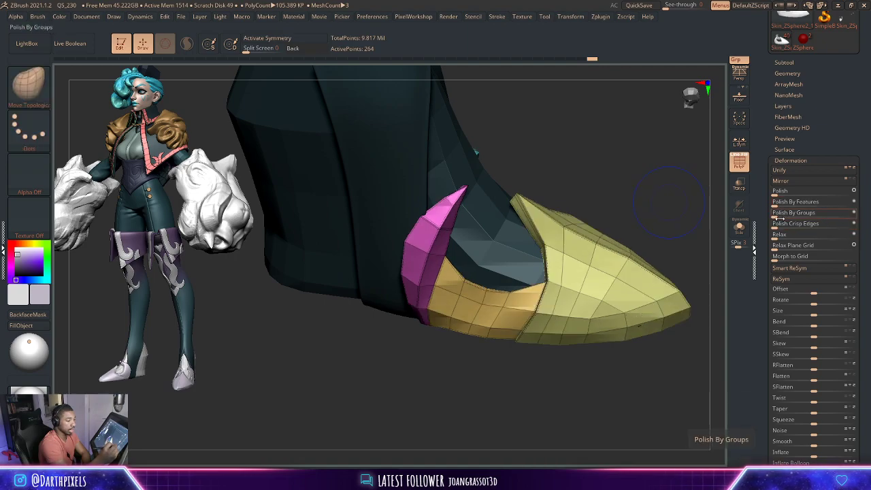
click(780, 234)
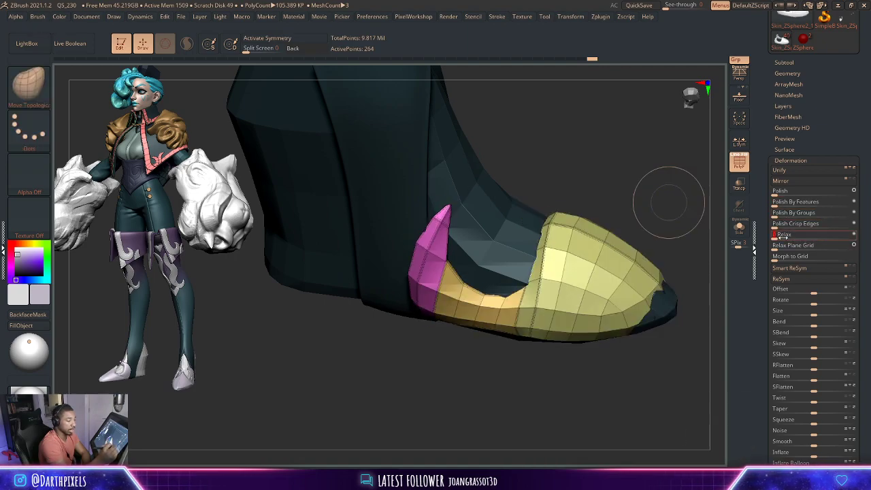
click(776, 214)
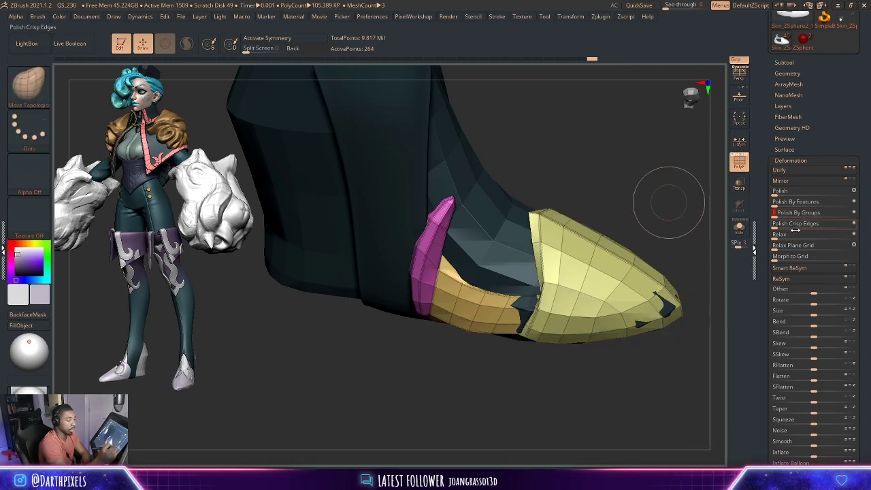
click(784, 212)
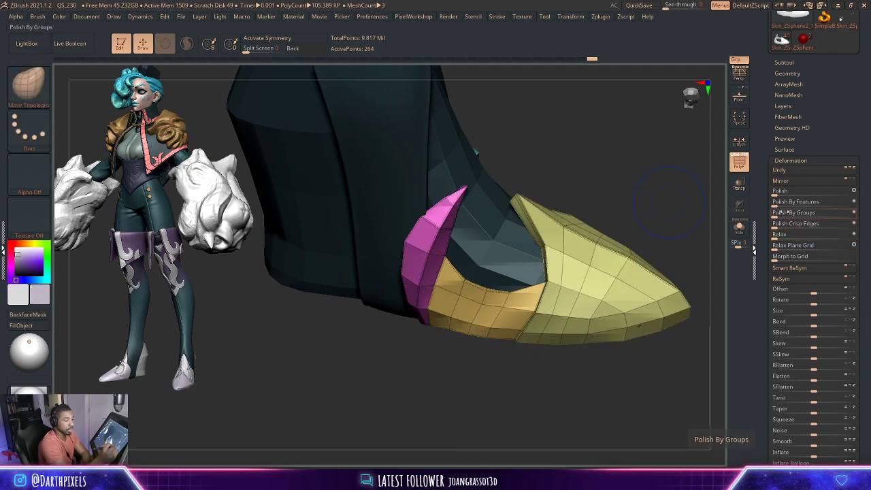
click(781, 191)
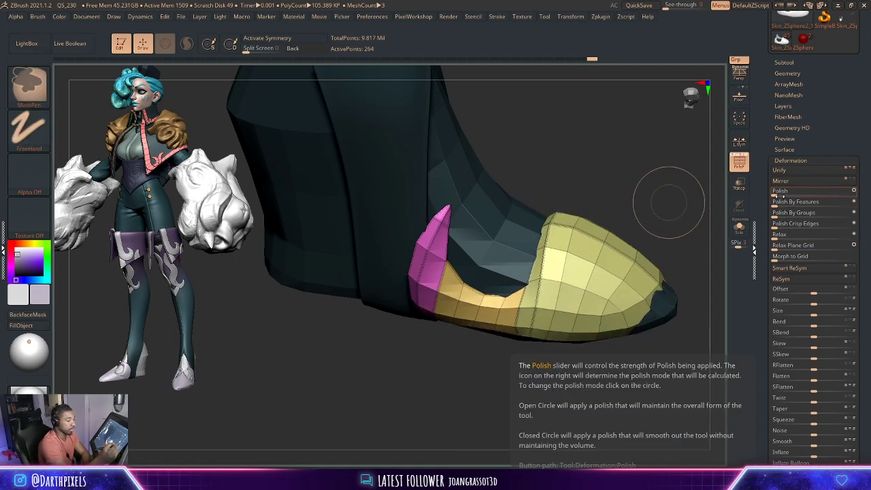
key(ctrl+z)
- Retry and undo Polish By Features, returning the cover to its faceted low-poly cage
click(779, 202)
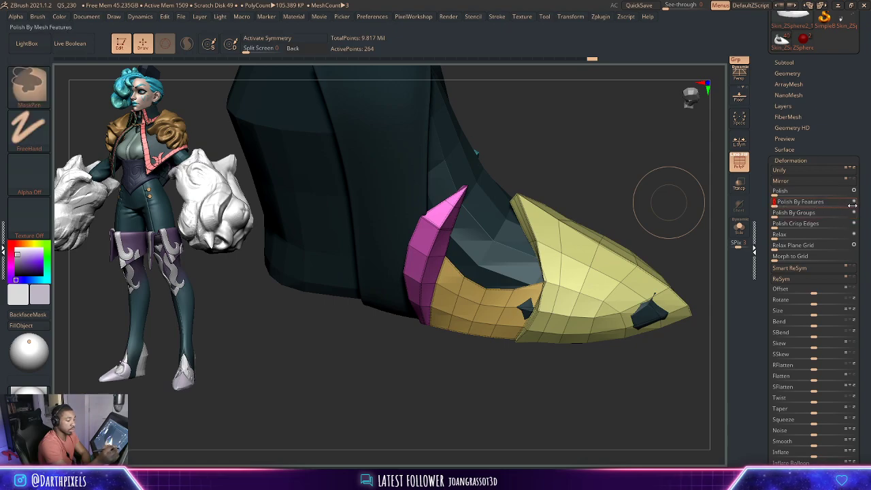
click(852, 205)
click(852, 202)
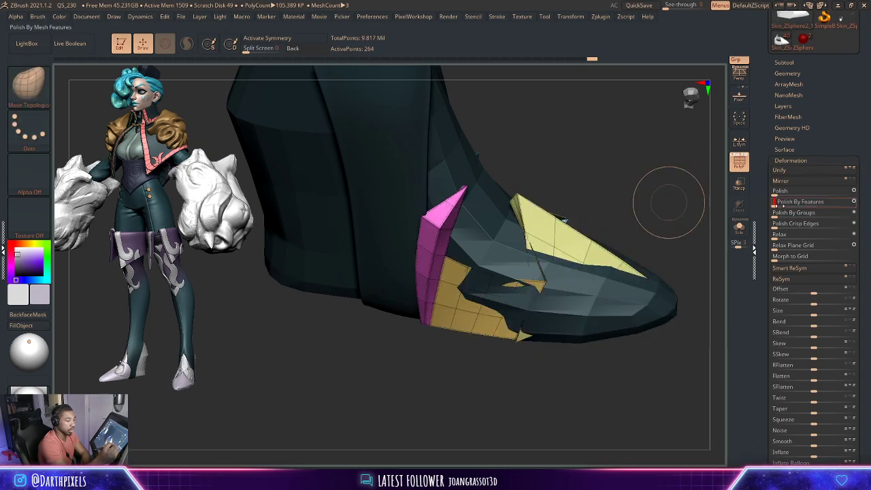
key(ctrl+z)
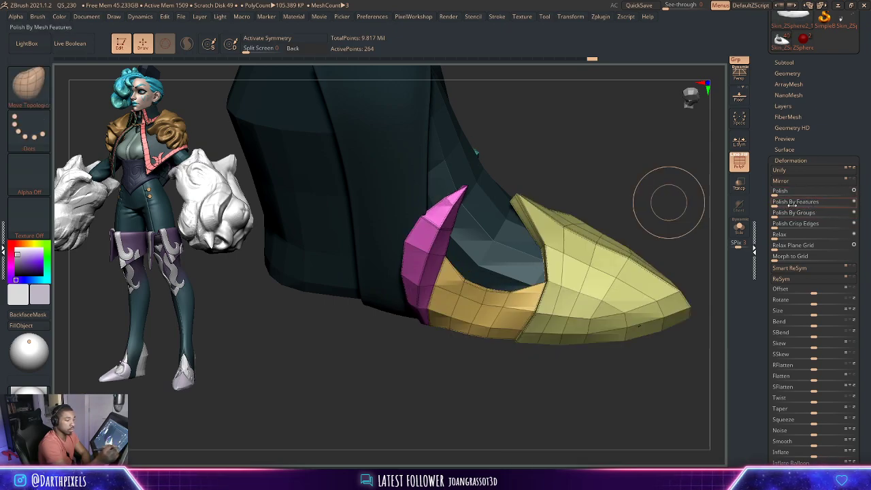
click(776, 203)
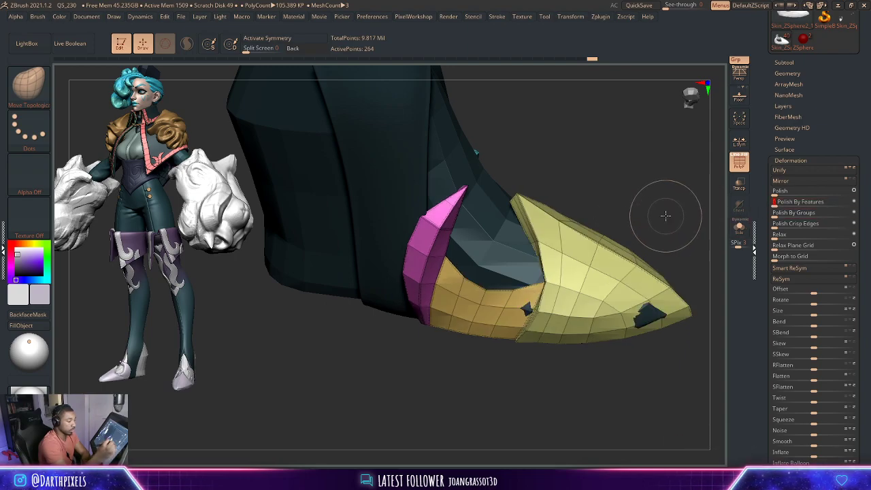
mouse_move(666, 216)
mouse_down()
mouse_move(612, 251)
mouse_move(615, 239)
mouse_move(631, 247)
mouse_move(641, 289)
mouse_move(645, 240)
mouse_move(542, 299)
mouse_move(651, 340)
mouse_move(568, 374)
mouse_move(576, 375)
mouse_up()
key(shift+f)
key(ctrl+z)
key(shift+f)
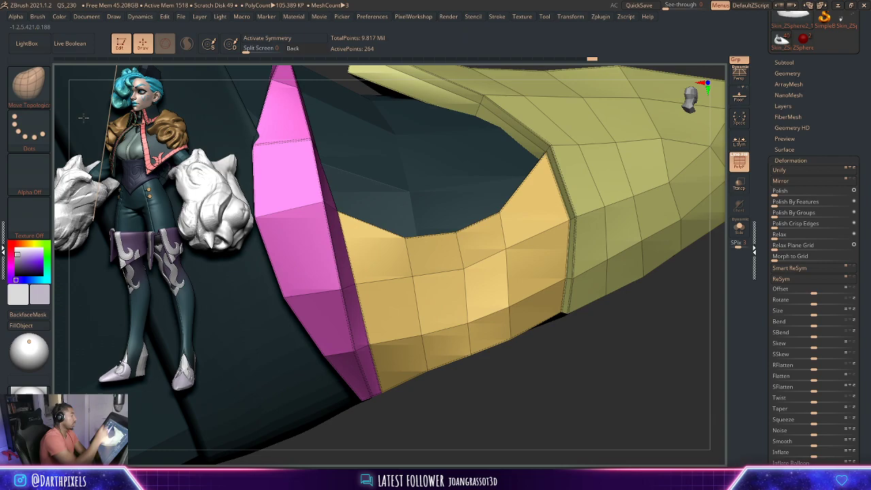
- Switch back to ZModeler and choose the Stitch two-points action at the boot tip
click(29, 83)
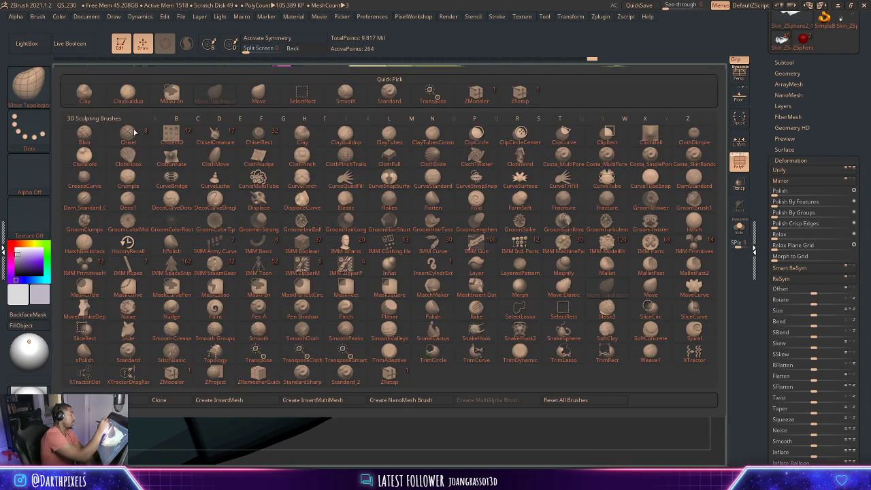
key(z)
key(m)
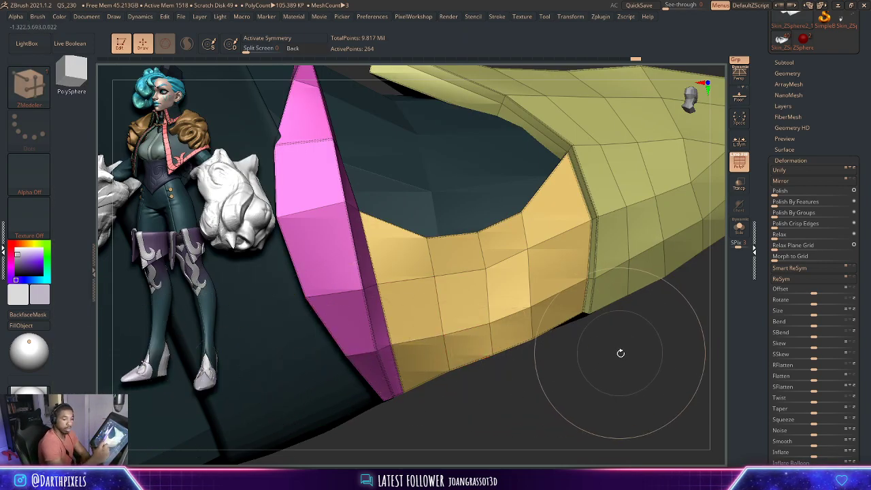
mouse_move(621, 353)
mouse_down()
mouse_move(576, 342)
mouse_move(536, 292)
mouse_up()
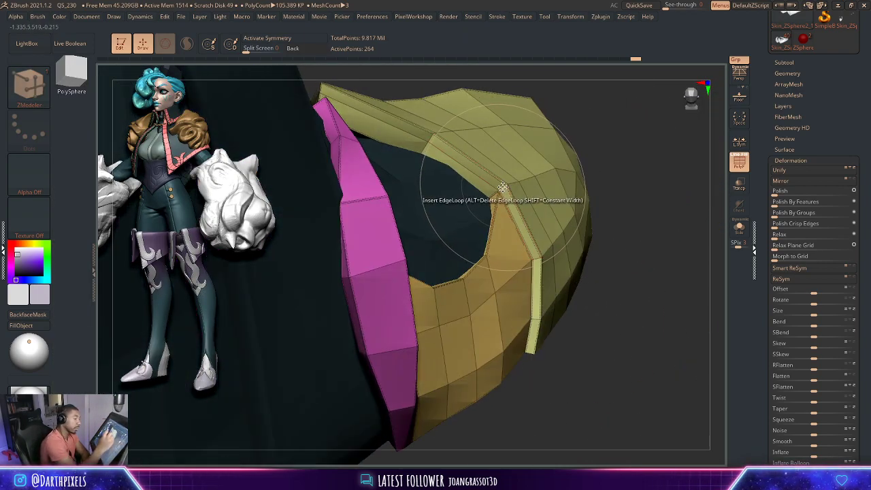
key(space)
click(552, 236)
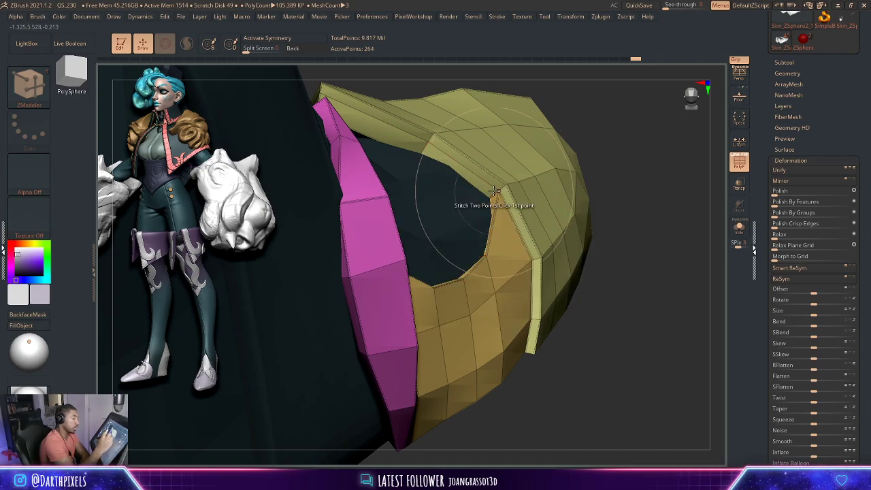
- Preview smooth subdivision, return to the low-poly cage, and apply Polish By Features
key(d)
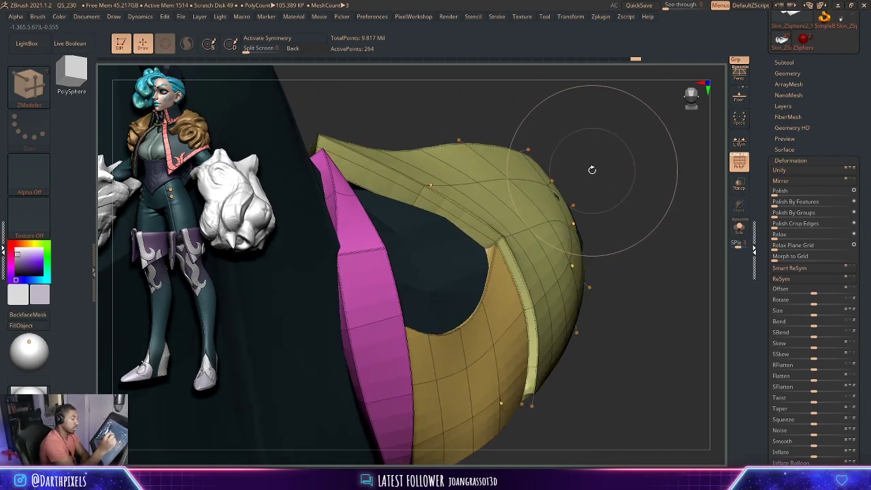
mouse_move(592, 171)
mouse_down()
mouse_move(592, 180)
mouse_move(629, 189)
mouse_up()
key(shift+d)
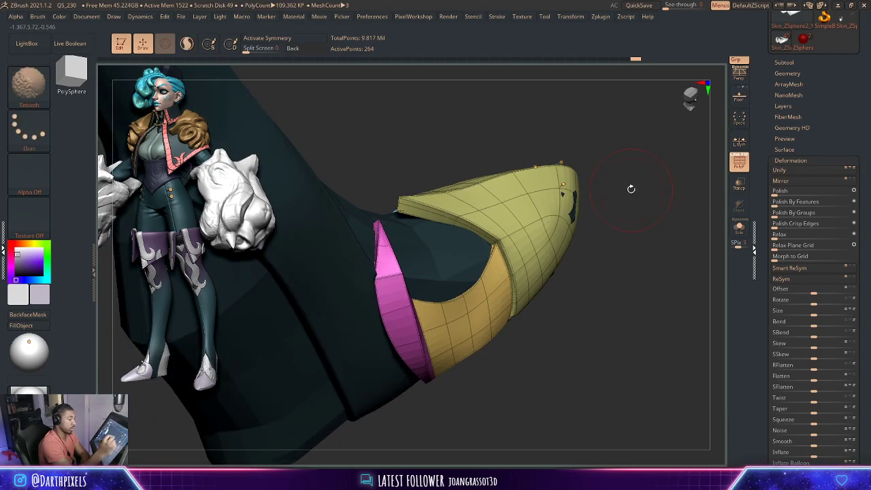
click(780, 201)
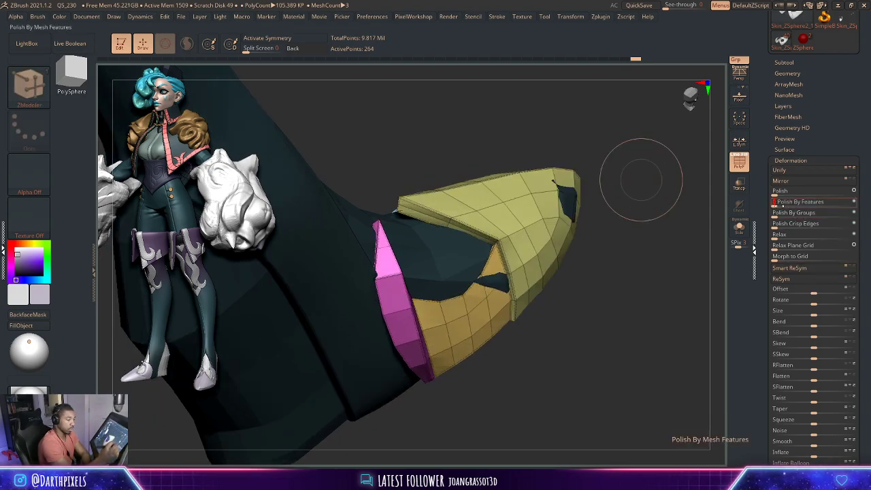
mouse_move(632, 210)
mouse_down()
mouse_move(619, 282)
mouse_move(584, 325)
mouse_move(522, 142)
mouse_move(584, 166)
mouse_move(479, 140)
mouse_move(455, 125)
mouse_move(465, 148)
mouse_move(432, 136)
mouse_move(541, 179)
mouse_move(443, 247)
mouse_up()
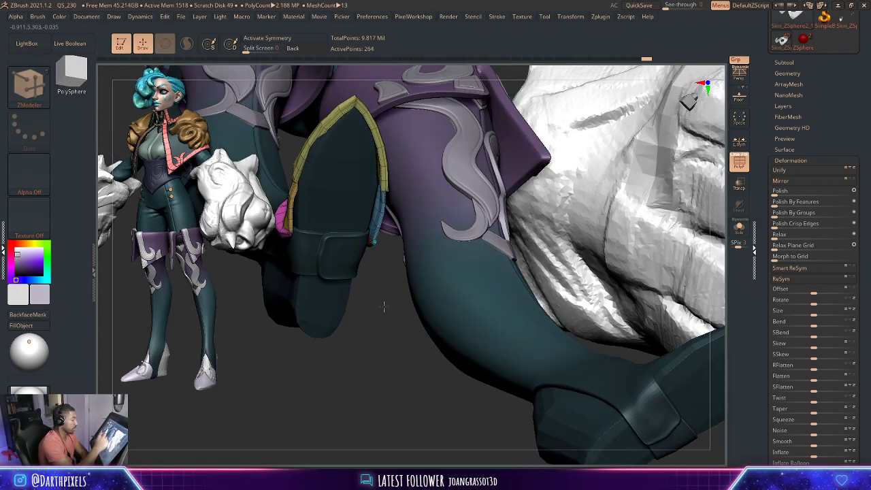
- View the toe cap from below and front, set Transpose to Rotate, and show polygroups
mouse_move(384, 308)
mouse_down()
mouse_move(443, 335)
mouse_move(436, 287)
mouse_move(509, 153)
mouse_up()
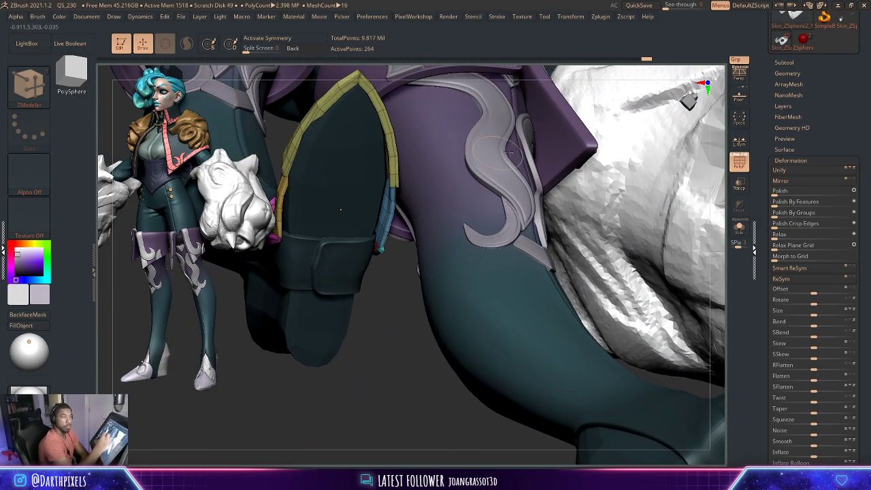
mouse_move(382, 329)
mouse_down()
mouse_move(364, 317)
mouse_move(369, 344)
mouse_move(399, 323)
mouse_up()
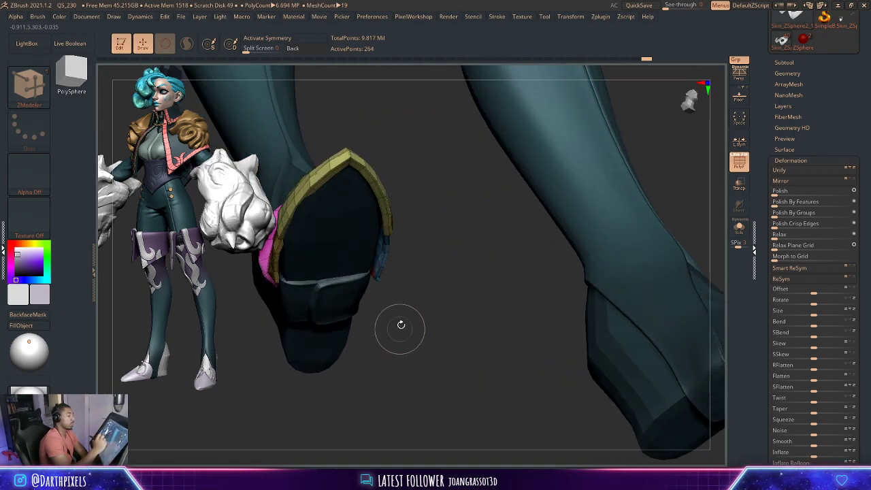
key(r)
mouse_move(426, 182)
mouse_down()
mouse_move(388, 292)
mouse_move(440, 146)
mouse_move(453, 200)
mouse_move(468, 183)
mouse_move(412, 176)
mouse_up()
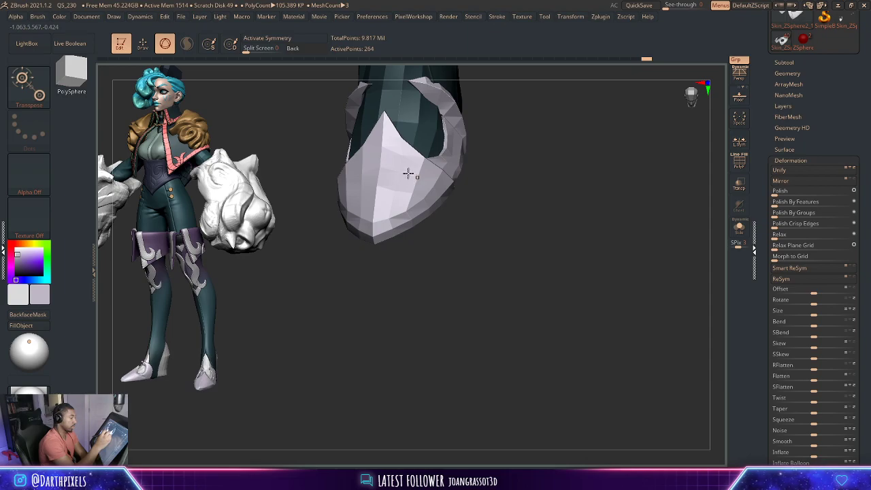
alt+drag(464, 190, 491, 234)
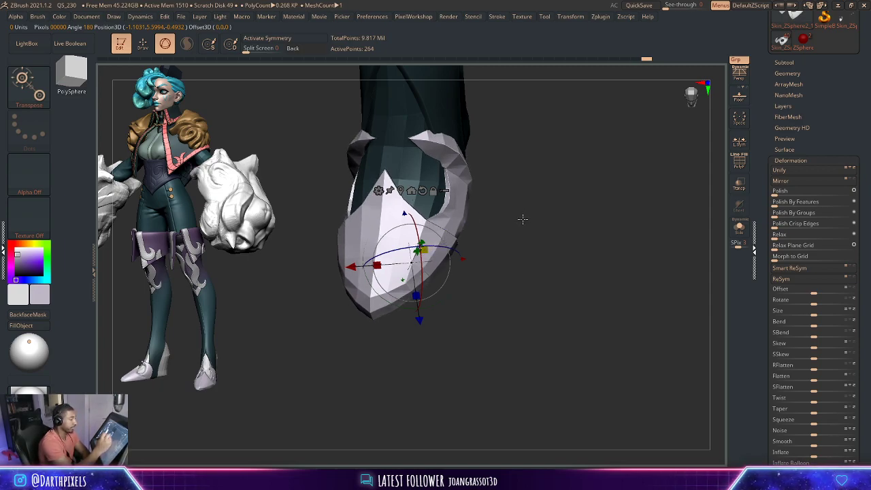
mouse_move(523, 218)
mouse_down()
mouse_move(498, 212)
mouse_move(524, 243)
mouse_move(522, 225)
mouse_move(496, 234)
mouse_move(520, 261)
mouse_move(476, 309)
mouse_move(511, 260)
mouse_move(501, 252)
mouse_up()
key(shift+f)
key(shift+f)
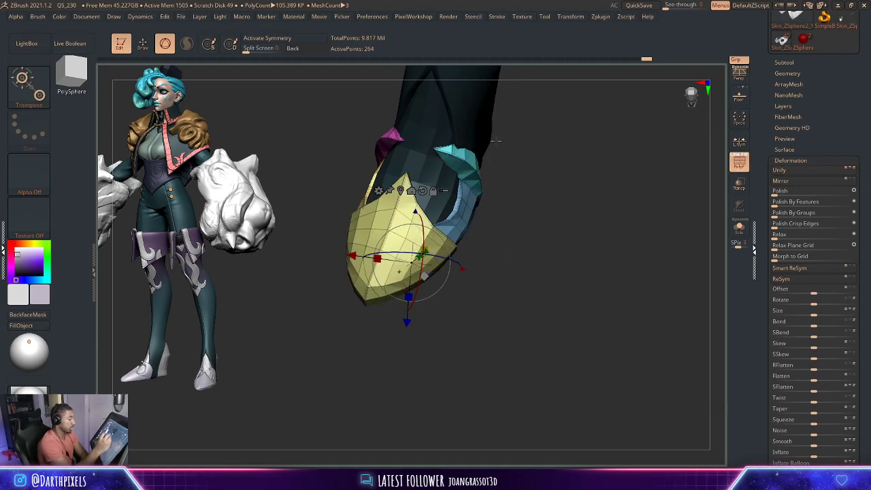
- With the Move brush, tuck the cover's inner edge and olive toe panel against the boot
key(b)
click(249, 94)
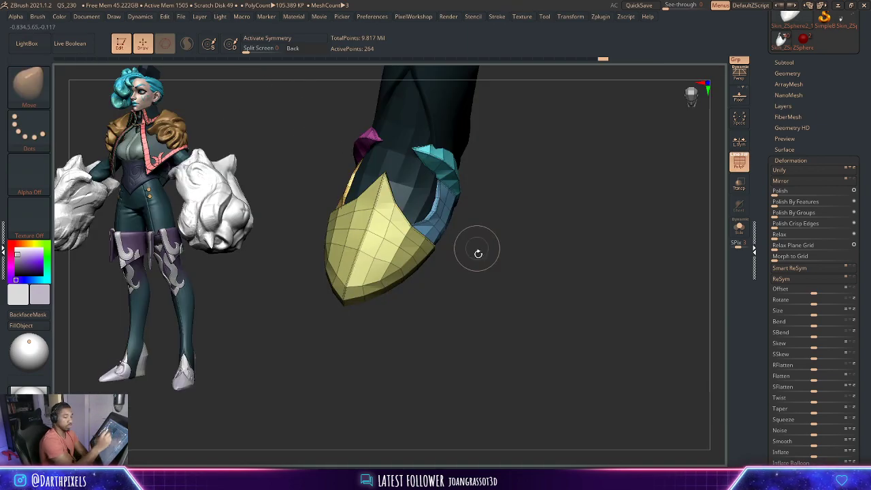
key(space)
mouse_move(461, 216)
mouse_down()
mouse_move(388, 195)
mouse_move(480, 204)
mouse_up()
mouse_move(494, 238)
mouse_down()
mouse_move(502, 200)
mouse_move(497, 220)
mouse_move(408, 214)
mouse_move(362, 242)
mouse_move(436, 204)
mouse_up()
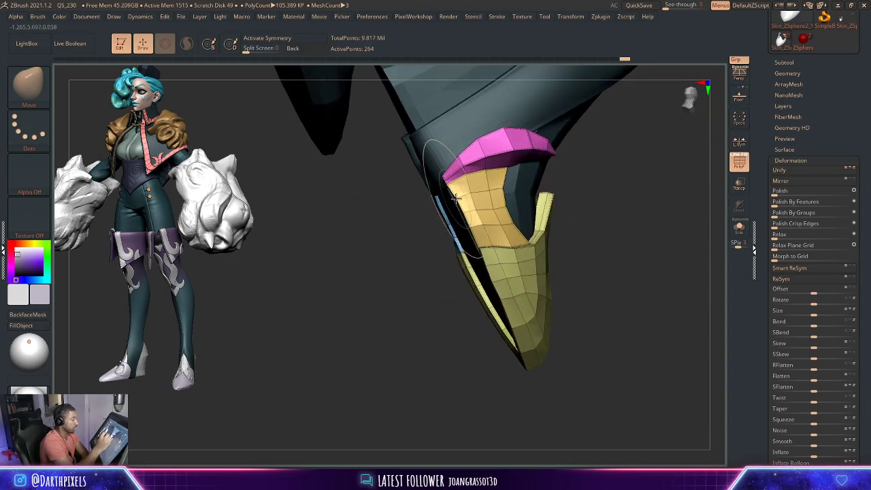
mouse_move(475, 232)
mouse_down()
mouse_move(436, 307)
mouse_move(480, 256)
mouse_move(471, 225)
mouse_up()
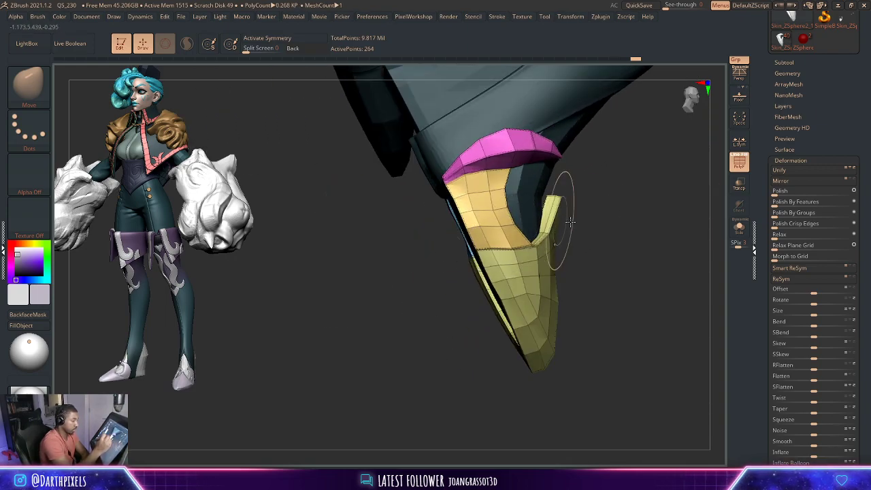
mouse_move(570, 221)
mouse_down()
mouse_move(701, 217)
mouse_move(681, 223)
mouse_up()
- Polish the cover by features again and bring back the ZModeler brush
click(784, 202)
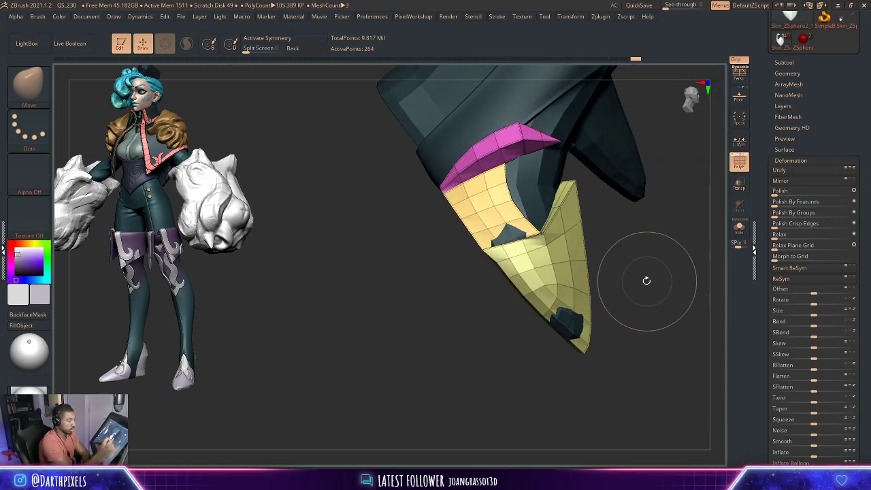
drag(632, 278, 578, 233)
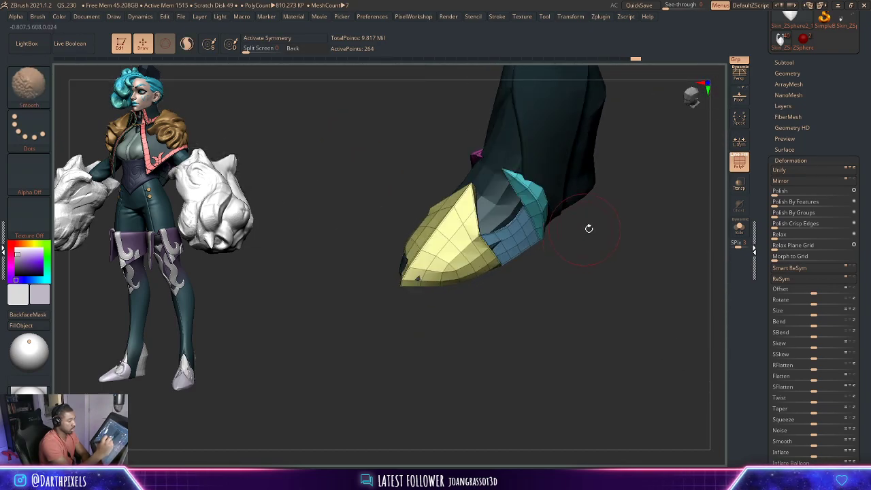
drag(589, 229, 486, 307)
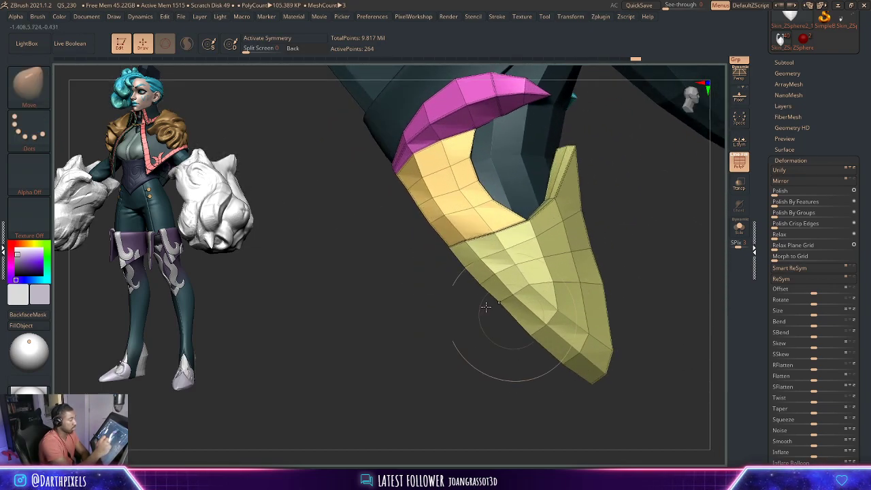
click(28, 90)
- Set ZModeler's crease action to EdgeLoop Partial, toggle dynamic subdivision, and polish by features
key(z)
key(m)
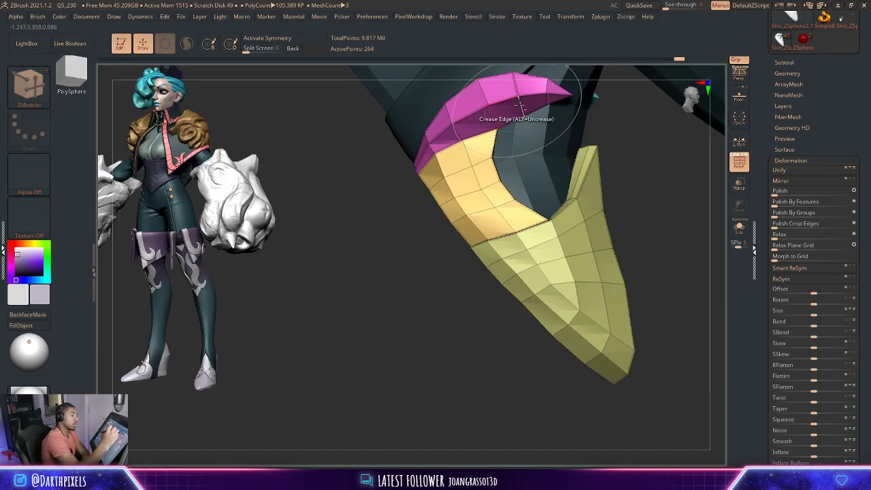
key(space)
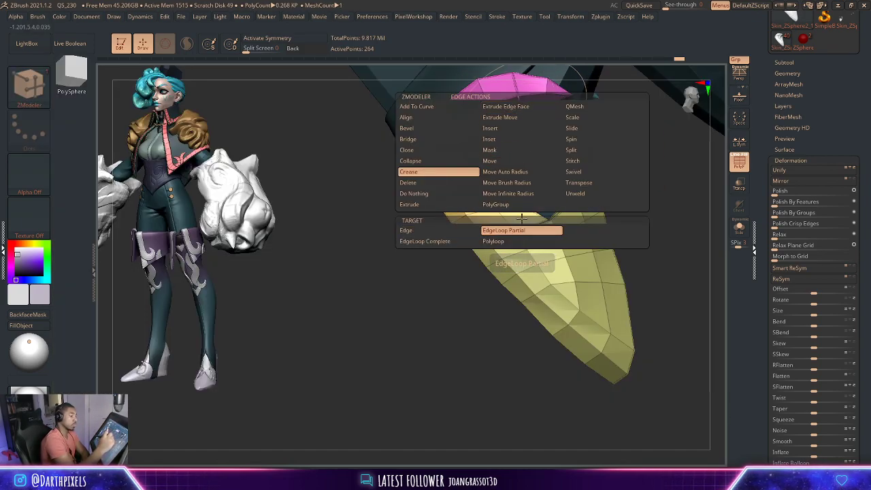
drag(521, 218, 619, 192)
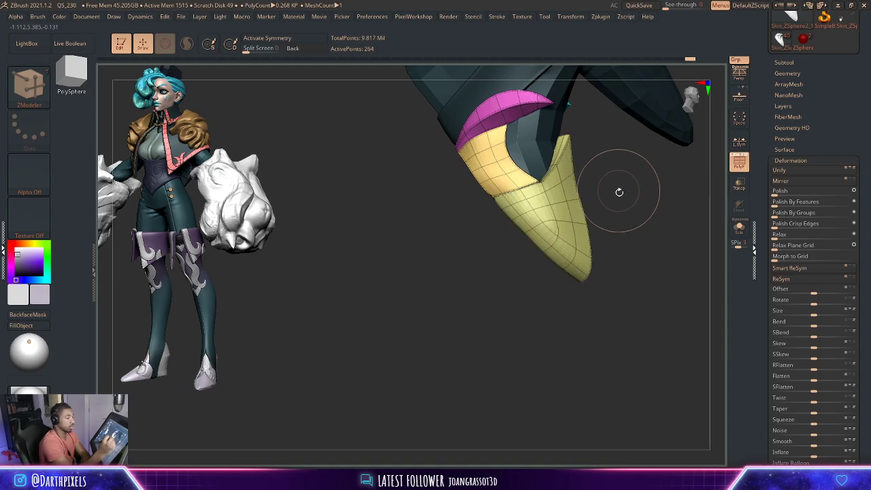
key(shift+d)
click(784, 202)
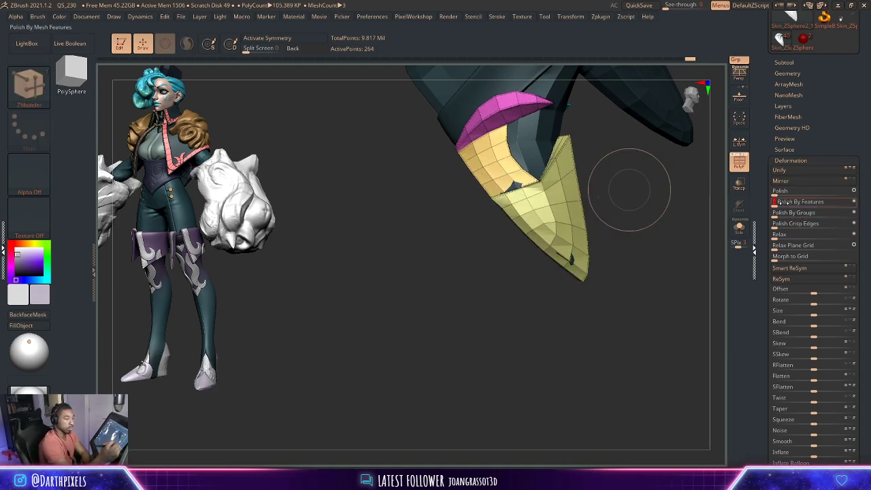
- Select the Move brush and look around the boot and leg from new angles
mouse_move(636, 232)
mouse_down()
mouse_move(536, 307)
mouse_move(546, 288)
mouse_move(535, 256)
mouse_move(373, 190)
mouse_up()
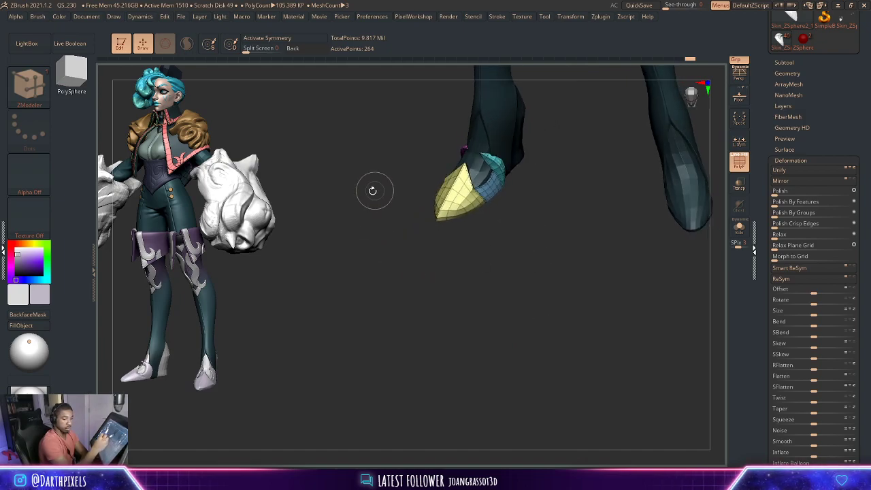
click(34, 89)
click(362, 142)
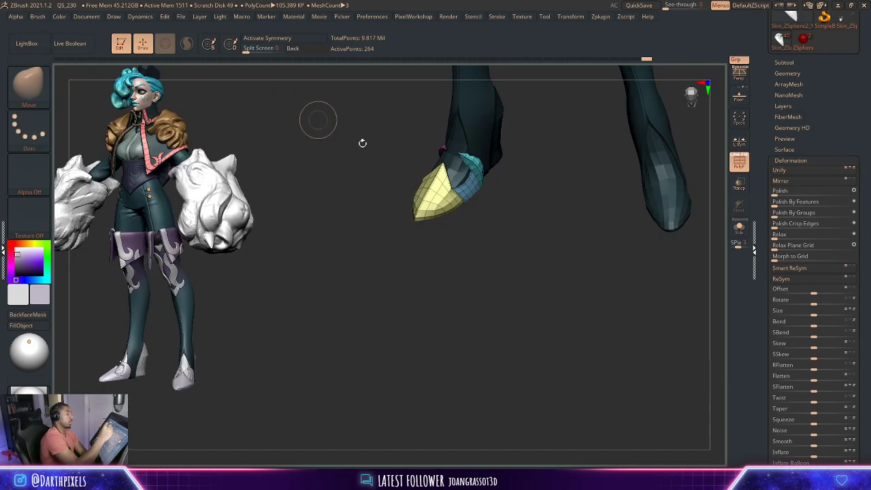
mouse_move(362, 141)
mouse_down()
mouse_move(538, 210)
mouse_move(554, 294)
mouse_move(509, 218)
mouse_move(520, 252)
mouse_up()
key(space)
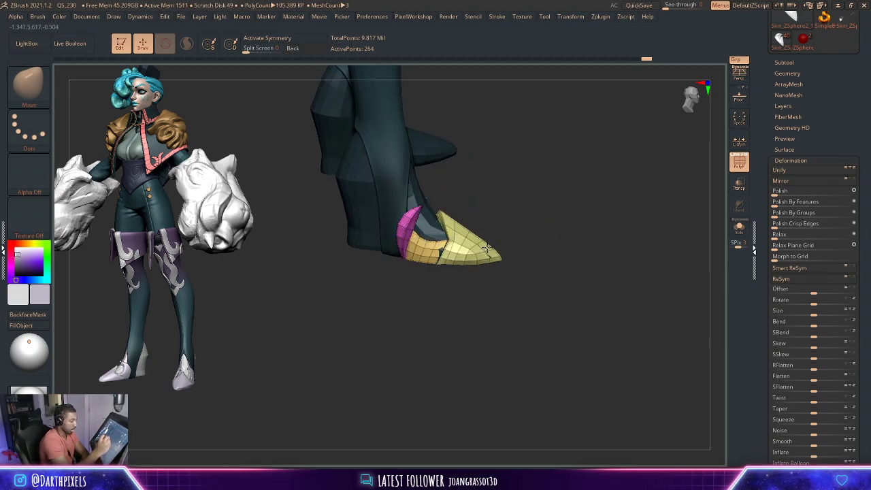
mouse_move(528, 252)
mouse_down()
mouse_move(501, 295)
mouse_move(565, 216)
mouse_move(506, 253)
mouse_up()
mouse_move(569, 226)
mouse_down()
mouse_move(614, 259)
mouse_move(612, 250)
mouse_move(619, 274)
mouse_move(572, 342)
mouse_move(253, 195)
mouse_up()
key(ctrl)
- With ZModeler, crease an edge loop along the cover, solo it, and open its geometry settings
key(b)
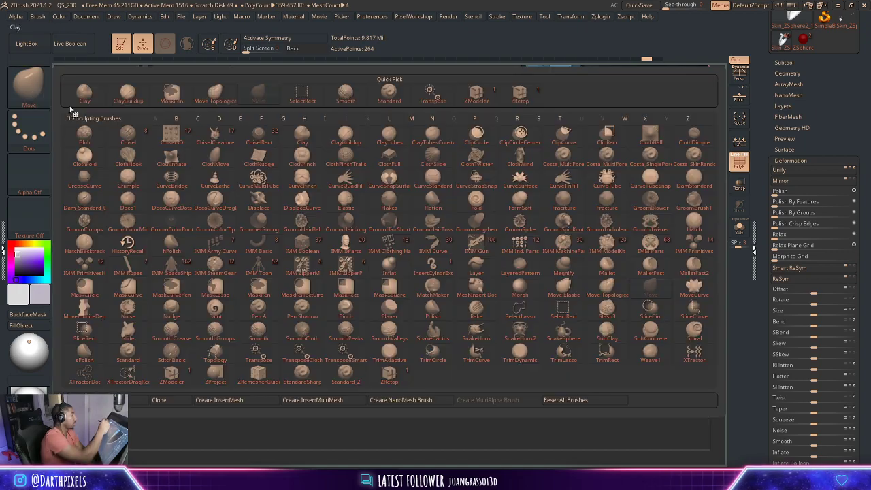
click(492, 104)
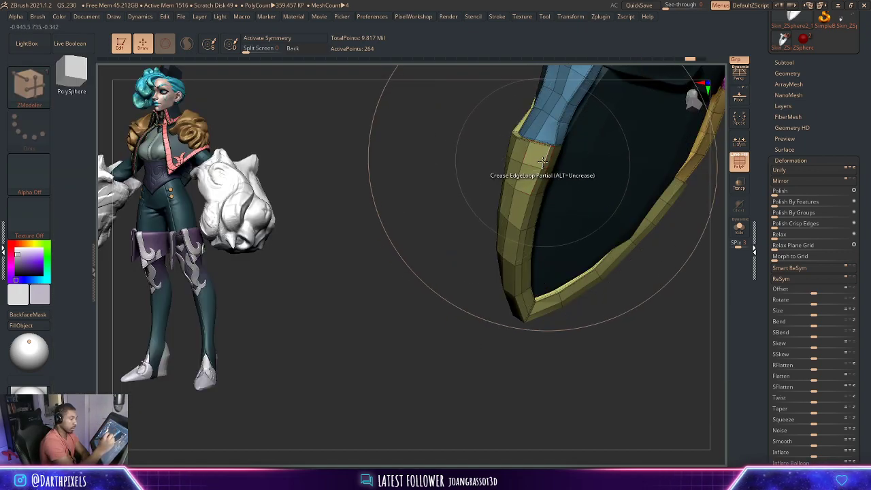
mouse_move(583, 230)
mouse_down()
mouse_move(624, 312)
mouse_move(556, 156)
mouse_move(671, 234)
mouse_move(480, 270)
mouse_move(558, 278)
mouse_move(624, 211)
mouse_move(601, 216)
mouse_move(615, 210)
mouse_move(620, 231)
mouse_move(658, 214)
mouse_move(615, 205)
mouse_move(640, 225)
mouse_move(752, 225)
mouse_move(646, 273)
mouse_move(513, 266)
mouse_move(564, 266)
mouse_up()
click(739, 228)
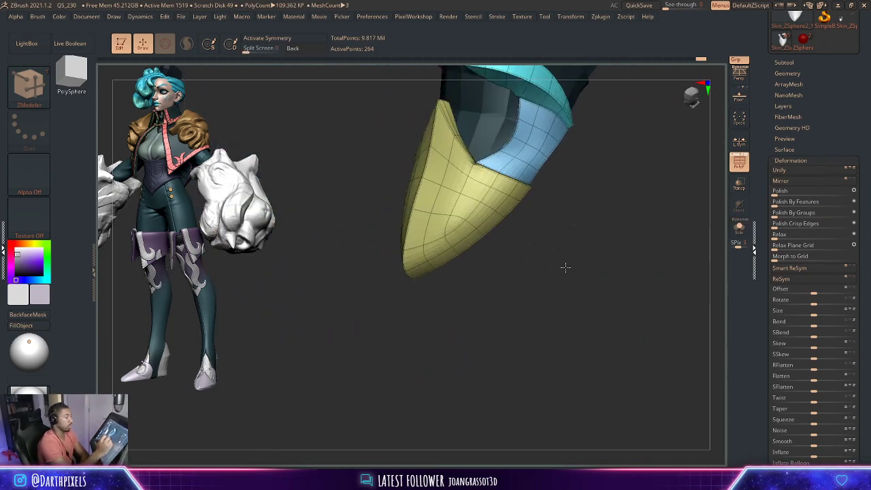
key(g)
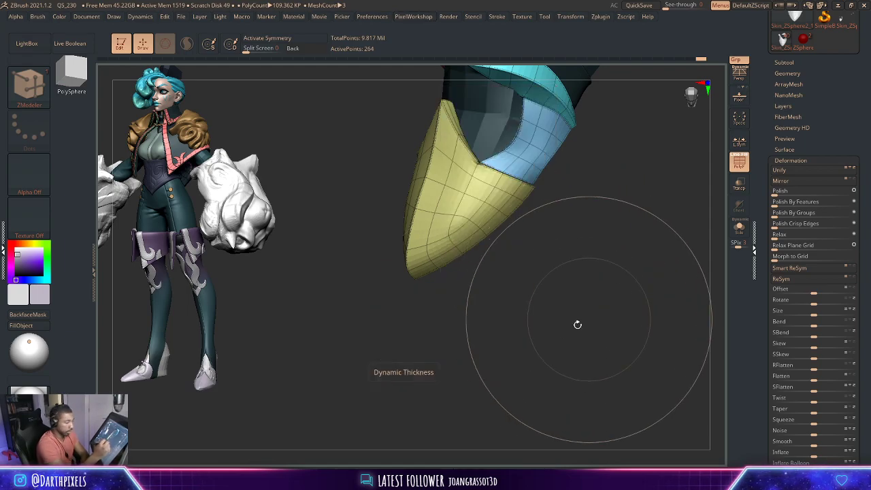
- Adjust the Smooth Subdiv level and hide the polygroup colours on the toe cover
key(g)
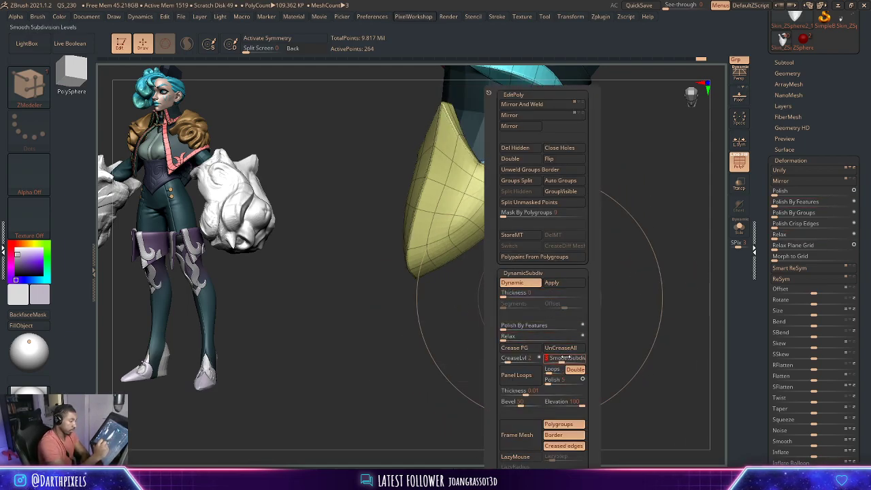
mouse_move(599, 285)
mouse_down()
mouse_move(617, 249)
mouse_move(627, 253)
mouse_move(576, 285)
mouse_move(576, 315)
mouse_move(546, 292)
mouse_move(555, 280)
mouse_move(541, 247)
mouse_move(605, 210)
mouse_move(622, 228)
mouse_move(435, 150)
mouse_up()
key(shift+f)
key(space)
- Select the Move brush and zoom out from the legs to the whole character
click(28, 85)
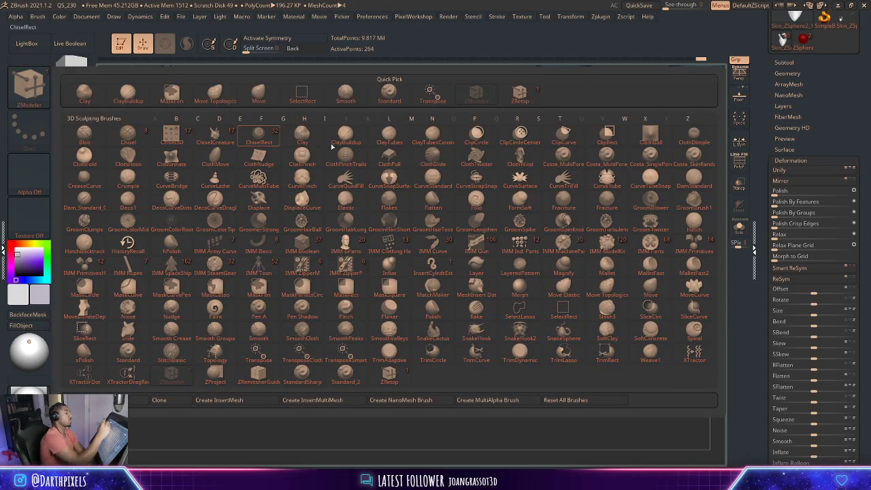
click(344, 92)
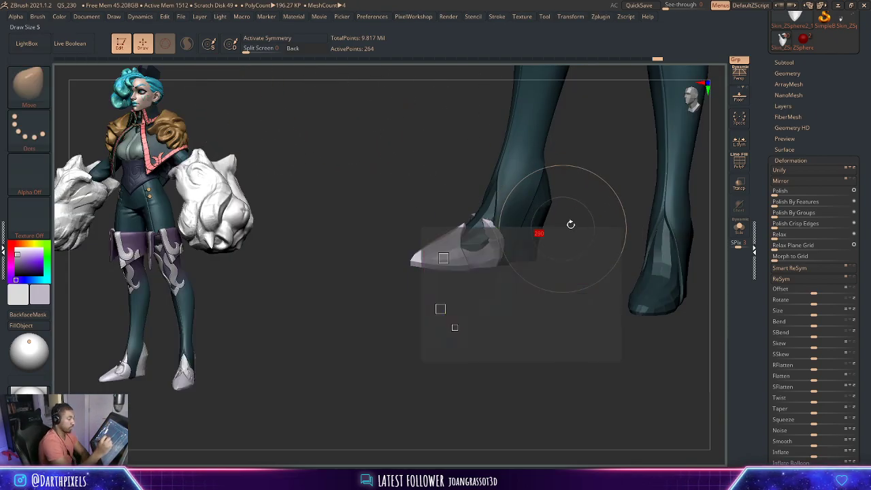
drag(564, 225, 457, 253)
key(space)
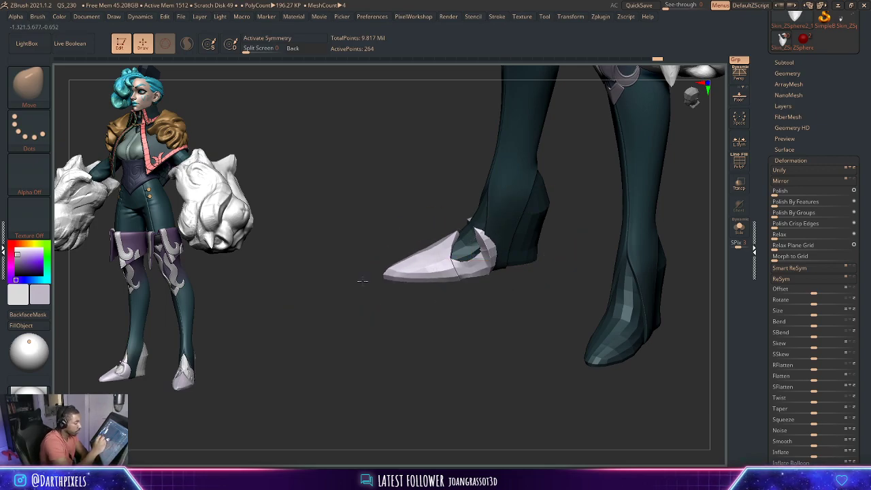
mouse_move(467, 282)
mouse_down()
mouse_move(490, 320)
mouse_move(480, 315)
mouse_move(529, 317)
mouse_move(504, 293)
mouse_move(456, 309)
mouse_move(492, 306)
mouse_move(453, 325)
mouse_up()
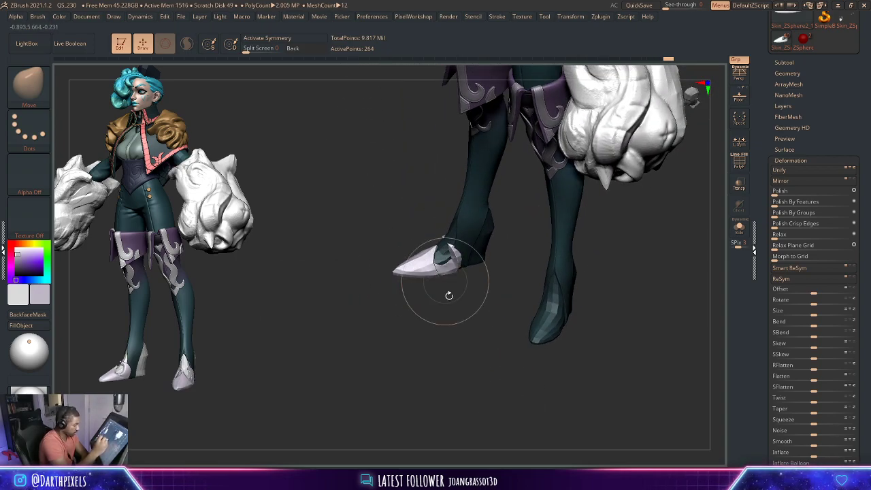
mouse_move(449, 295)
mouse_down()
mouse_move(463, 306)
mouse_move(554, 256)
mouse_move(539, 290)
mouse_move(565, 275)
mouse_move(558, 249)
mouse_move(386, 309)
mouse_up()
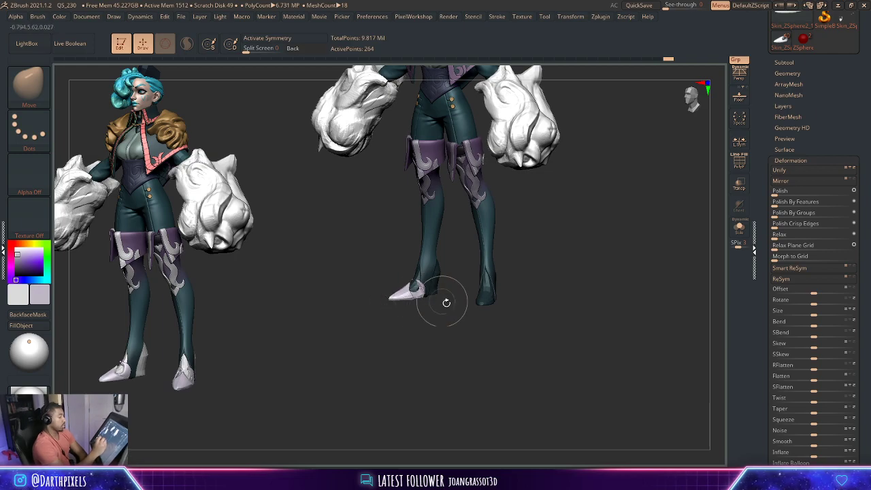
drag(447, 302, 430, 295)
mouse_move(415, 330)
mouse_down()
mouse_move(440, 318)
mouse_move(454, 342)
mouse_up()
mouse_move(452, 307)
mouse_down()
mouse_move(498, 283)
mouse_move(463, 313)
mouse_move(520, 286)
mouse_move(477, 319)
mouse_move(533, 241)
mouse_move(539, 286)
mouse_move(478, 306)
mouse_up()
key(space)
key(space)
mouse_move(540, 262)
mouse_down()
mouse_move(480, 286)
mouse_move(401, 230)
mouse_up()
key(space)
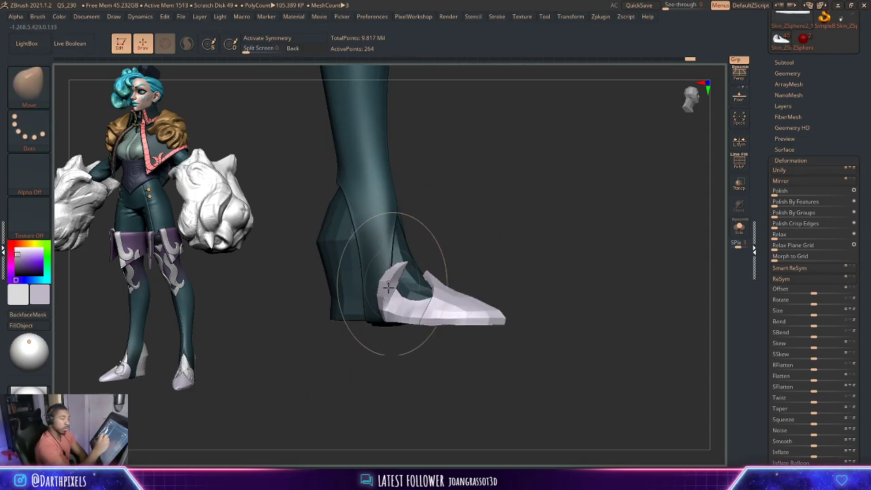
drag(458, 226, 369, 243)
key(space)
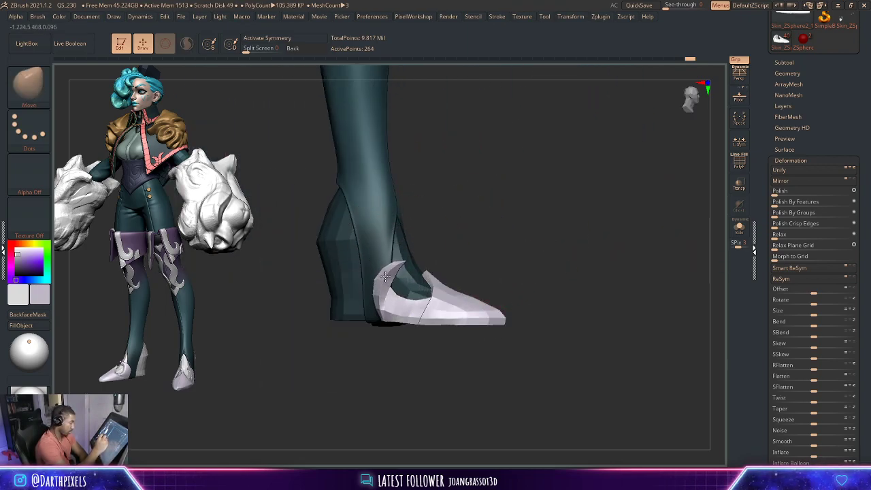
mouse_move(385, 279)
mouse_down()
mouse_move(497, 294)
mouse_move(399, 257)
mouse_move(420, 274)
mouse_up()
key(space)
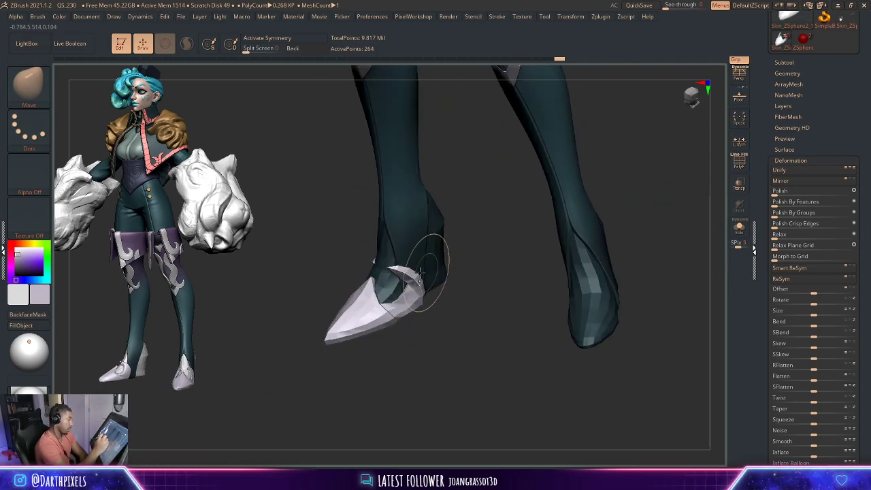
key(space)
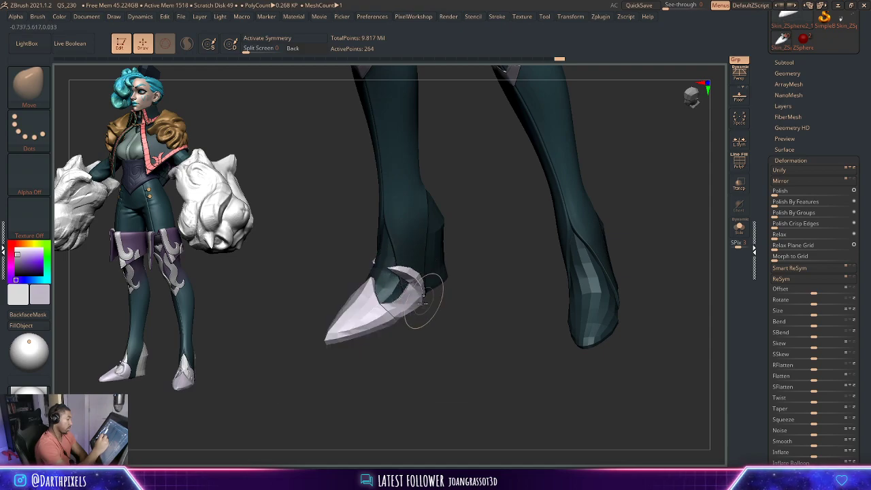
mouse_move(420, 307)
alt+mouse_down()
mouse_move(425, 261)
mouse_move(586, 295)
mouse_move(506, 300)
mouse_move(502, 268)
mouse_move(483, 307)
mouse_move(508, 253)
mouse_move(480, 222)
mouse_move(469, 252)
mouse_move(424, 311)
mouse_move(421, 248)
alt+mouse_up()
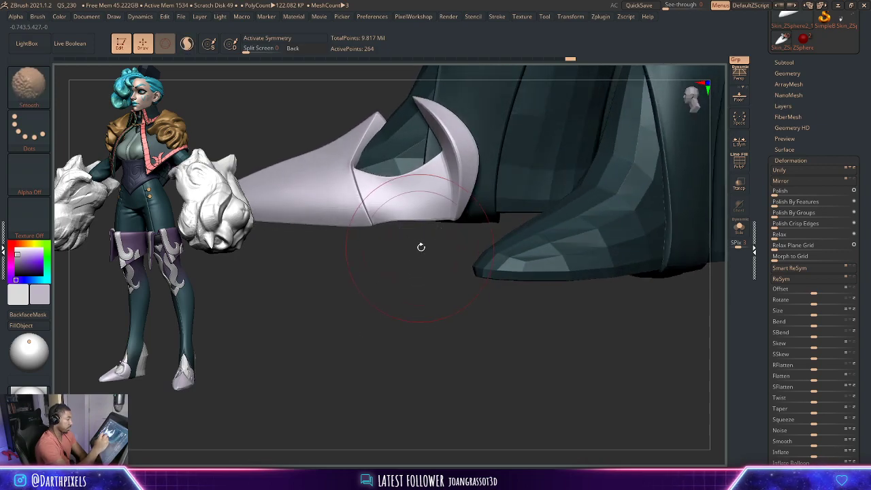
- Drop the toe cover to its low-poly cage with polygroups shown, viewed from the side
key(shift+d)
key(space)
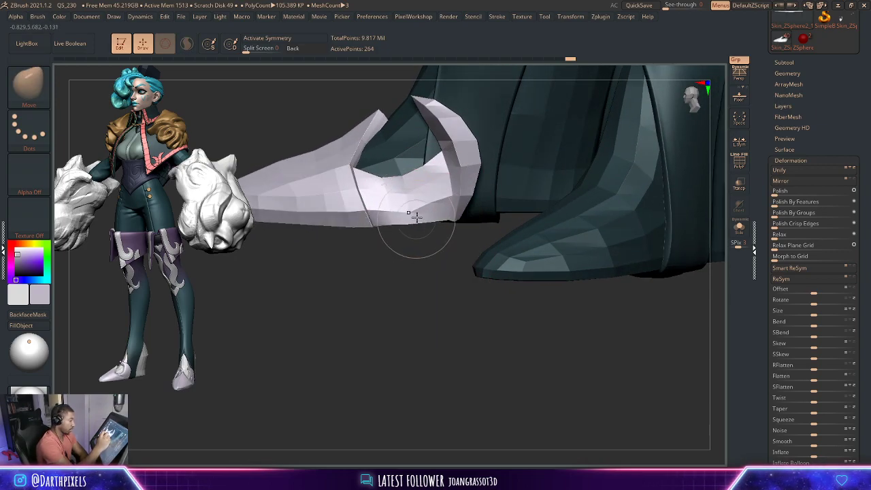
key(shift+f)
mouse_move(414, 243)
mouse_down()
mouse_move(418, 156)
mouse_move(420, 241)
mouse_move(436, 197)
mouse_up()
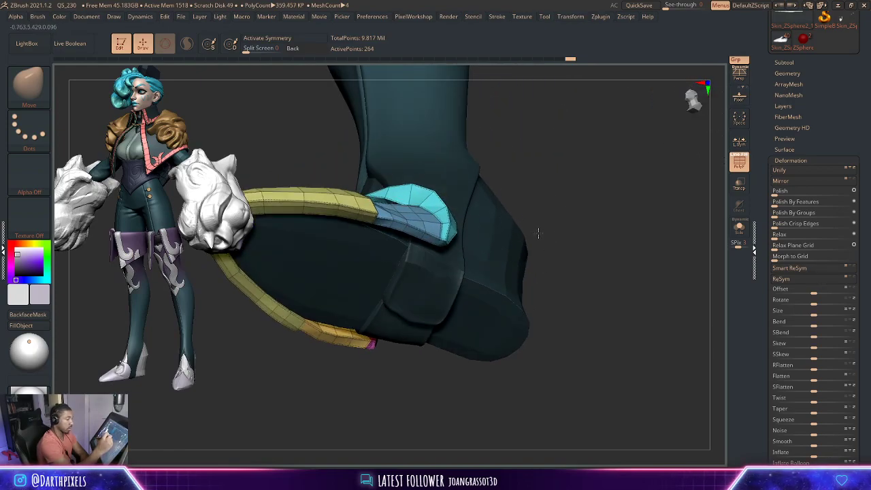
mouse_move(538, 233)
mouse_down()
mouse_move(531, 202)
mouse_move(543, 270)
mouse_move(447, 190)
mouse_move(486, 180)
mouse_up()
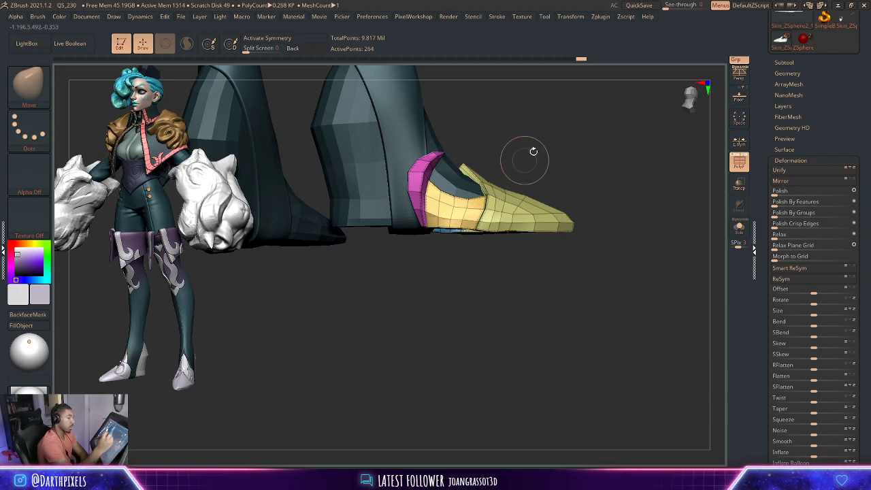
key(space)
mouse_move(534, 151)
mouse_down()
mouse_move(475, 194)
mouse_move(533, 223)
mouse_up()
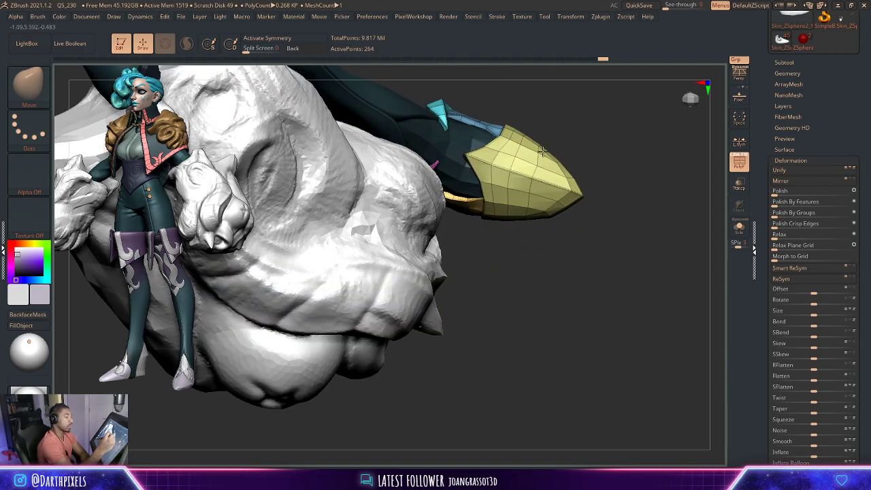
mouse_move(594, 158)
mouse_down()
mouse_move(581, 175)
mouse_move(603, 171)
mouse_move(608, 156)
mouse_move(565, 236)
mouse_move(509, 249)
mouse_up()
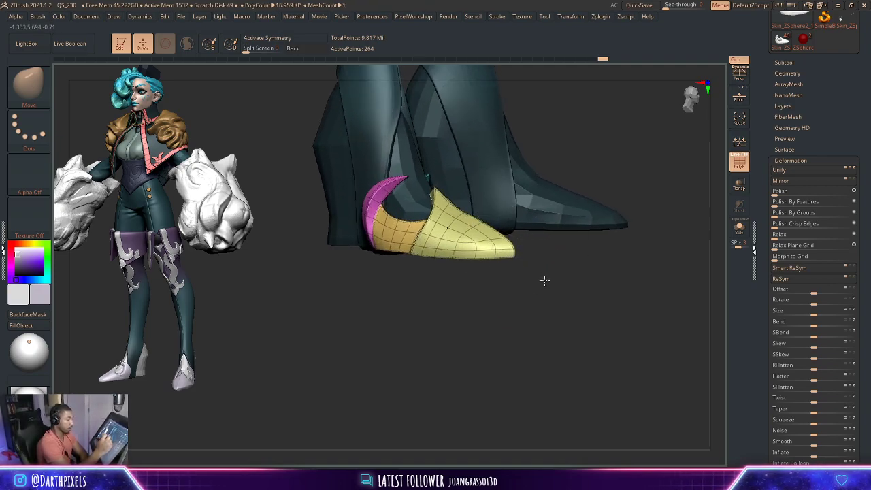
mouse_move(545, 281)
mouse_down()
mouse_move(531, 290)
mouse_move(523, 261)
mouse_up()
- With polygroups hidden, inspect the boot toe closely from several angles
key(shift+f)
mouse_move(551, 227)
mouse_down()
mouse_move(525, 202)
mouse_move(420, 245)
mouse_up()
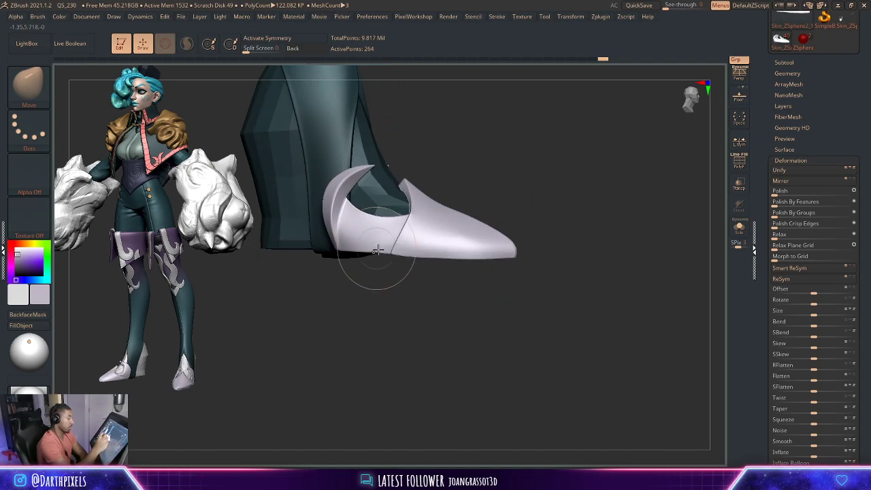
mouse_move(489, 176)
mouse_down()
mouse_move(460, 202)
mouse_move(469, 229)
mouse_move(453, 245)
mouse_move(412, 225)
mouse_move(391, 201)
mouse_up()
key(space)
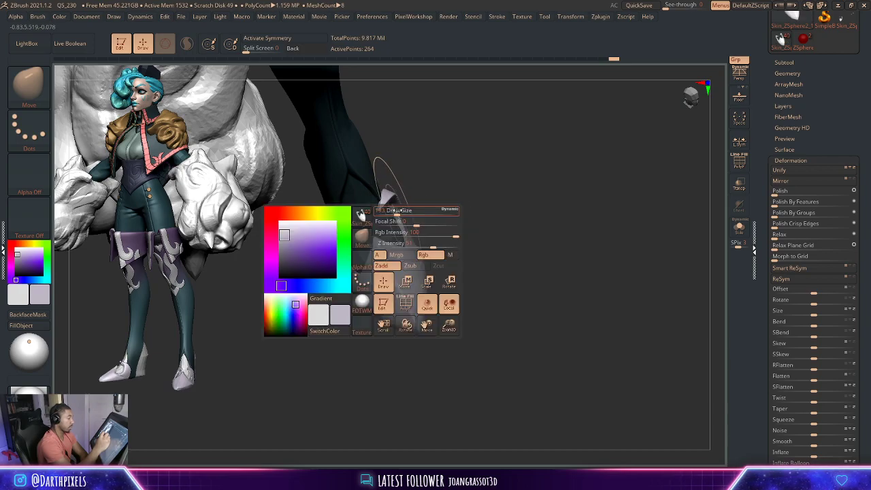
key(space)
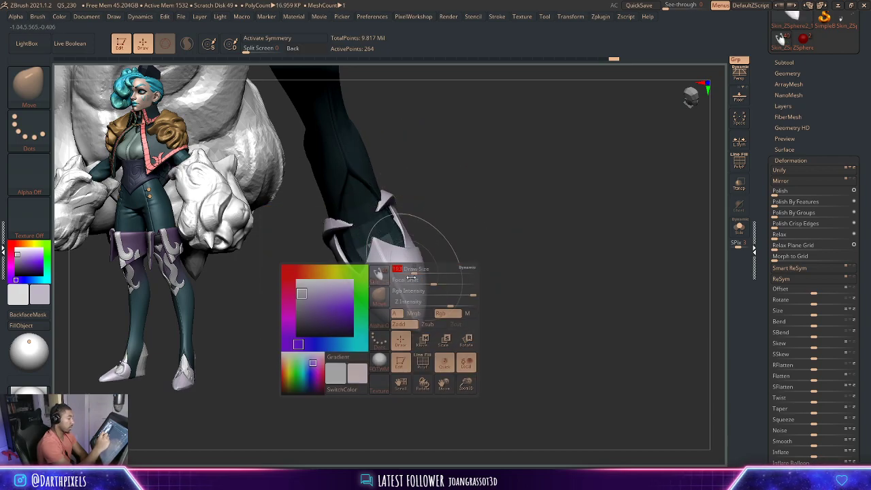
mouse_move(471, 227)
mouse_down()
mouse_move(389, 309)
mouse_move(430, 298)
mouse_move(445, 257)
mouse_move(476, 274)
mouse_move(492, 313)
mouse_move(501, 304)
mouse_move(507, 326)
mouse_move(506, 228)
mouse_up()
drag(496, 195, 401, 256)
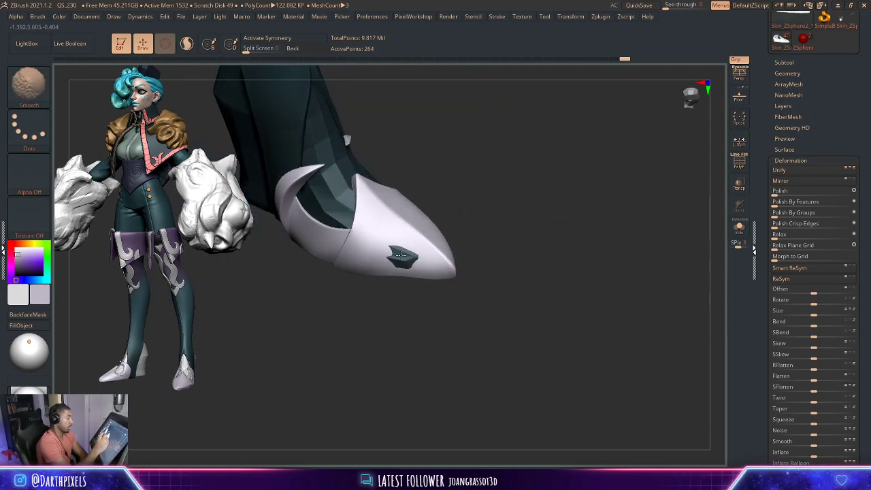
drag(463, 220, 502, 236)
key(space)
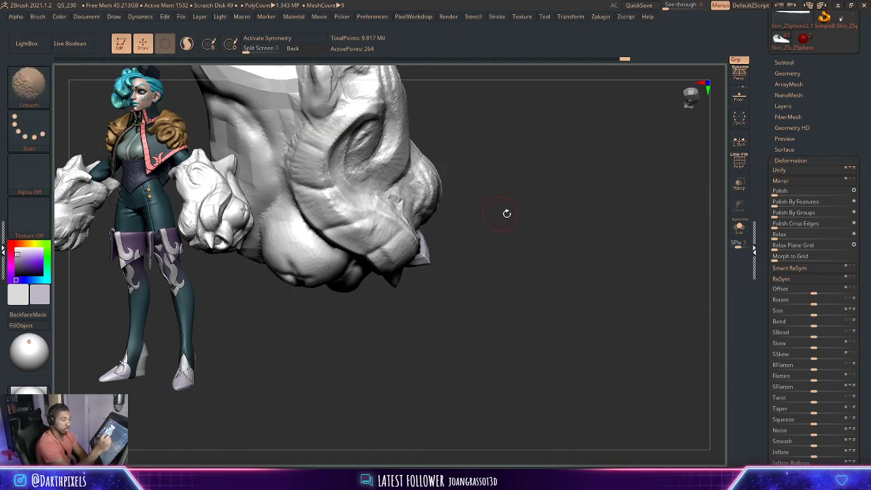
drag(507, 213, 512, 206)
mouse_move(530, 250)
mouse_down()
mouse_move(481, 255)
mouse_move(500, 291)
mouse_up()
- Check both boots with wireframe toggled, then apply Polish By Features to the toe cover
key(shift+f)
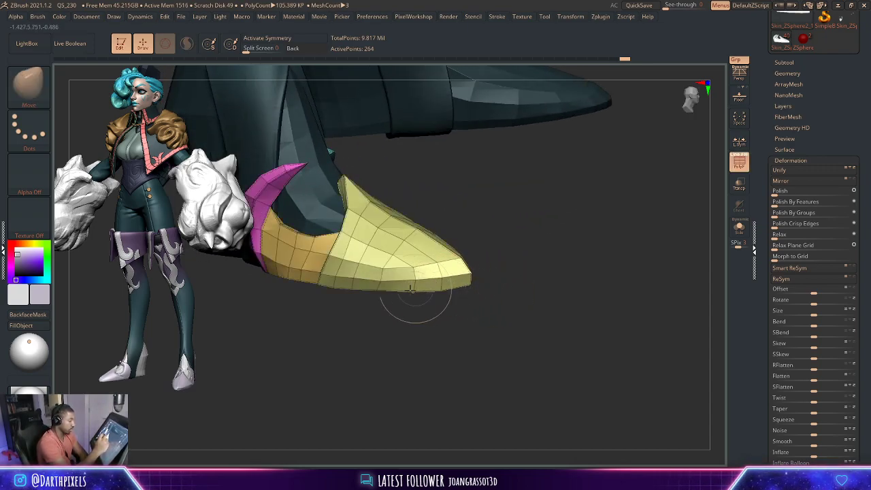
mouse_move(502, 259)
mouse_down()
mouse_move(491, 272)
mouse_move(504, 250)
mouse_up()
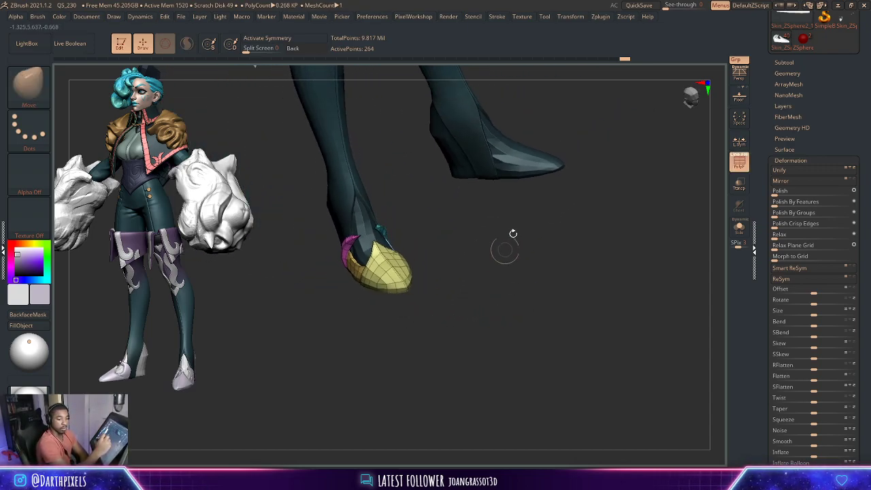
mouse_move(544, 271)
mouse_down()
mouse_move(509, 295)
mouse_move(484, 287)
mouse_up()
key(shift+f)
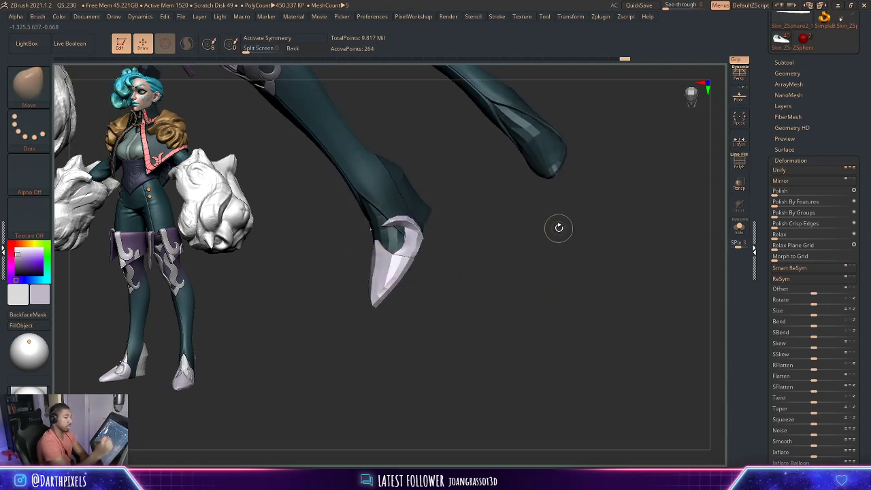
click(782, 203)
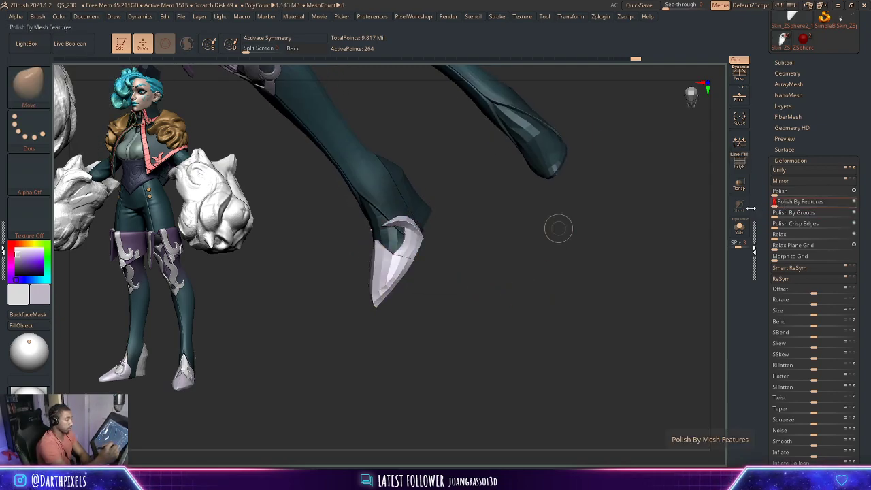
- Raise CreaseLvl on the toe cover from the EditPoly/DynamicSubdiv menu so its borders stay sharp
mouse_move(558, 229)
mouse_down()
mouse_move(560, 254)
mouse_move(533, 249)
mouse_move(537, 243)
mouse_move(515, 283)
mouse_move(495, 270)
mouse_move(525, 228)
mouse_move(647, 272)
mouse_move(535, 222)
mouse_move(564, 292)
mouse_move(541, 257)
mouse_move(546, 266)
mouse_move(608, 287)
mouse_move(557, 292)
mouse_move(549, 284)
mouse_move(575, 253)
mouse_up()
key(space)
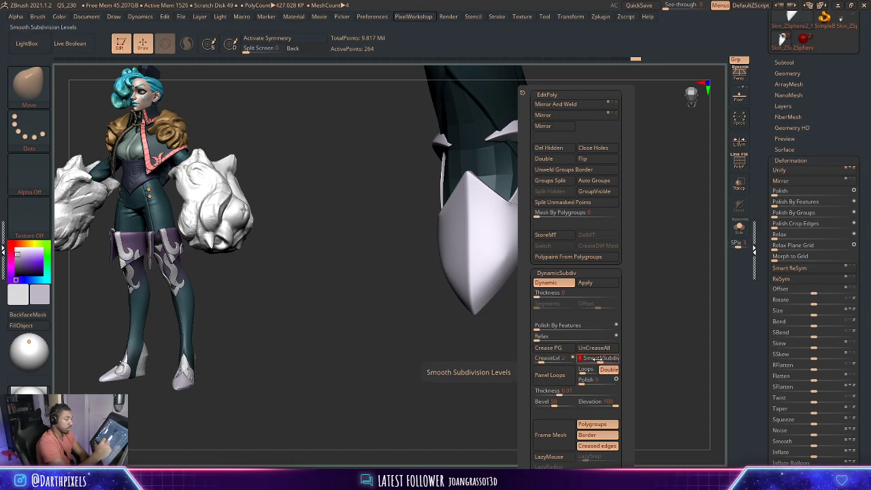
drag(635, 274, 560, 283)
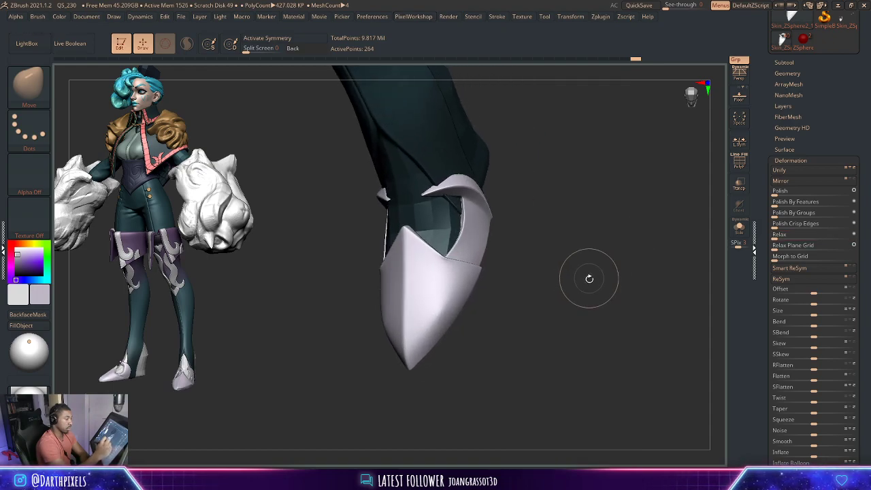
key(space)
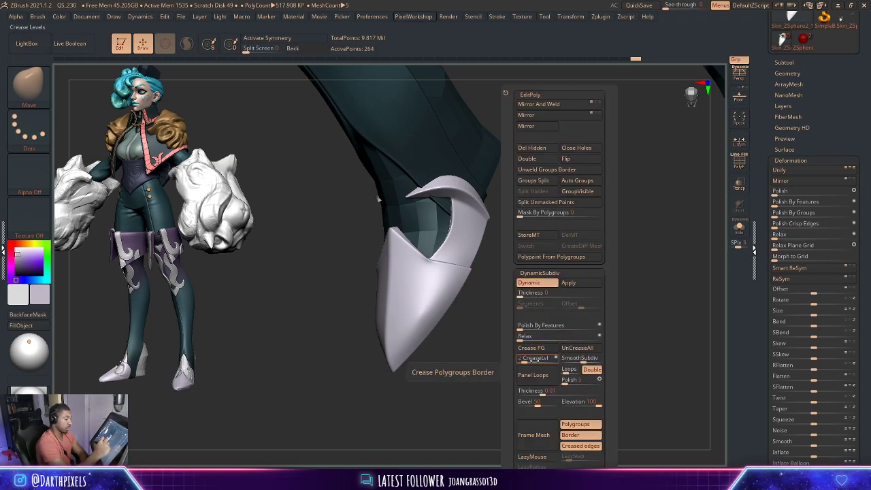
drag(527, 359, 529, 361)
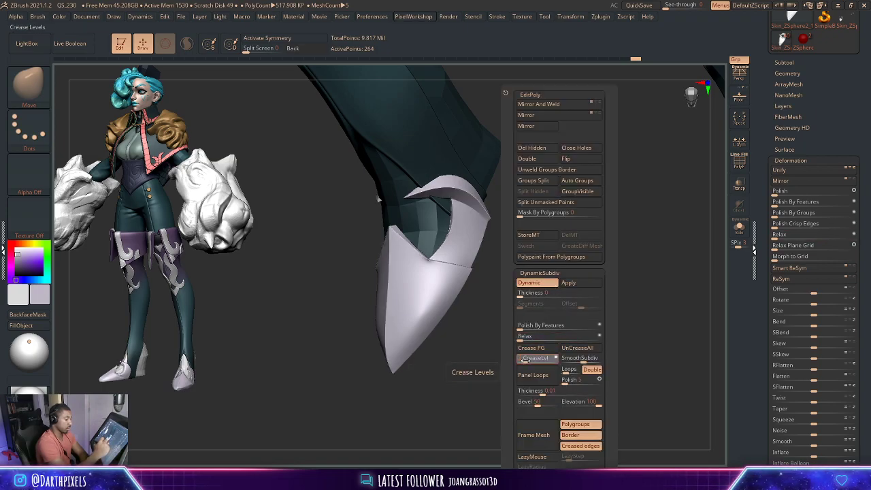
- Turn Dynamic Subdiv off and show the 264-point cage with polygroup colours
drag(653, 208, 519, 297)
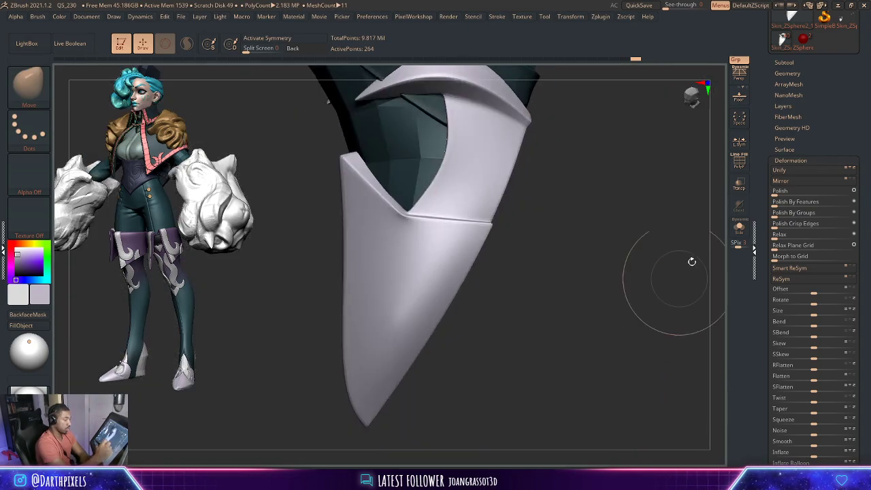
click(739, 231)
mouse_move(654, 232)
mouse_down()
mouse_move(562, 247)
mouse_move(592, 249)
mouse_move(595, 272)
mouse_move(579, 271)
mouse_up()
key(shift+f)
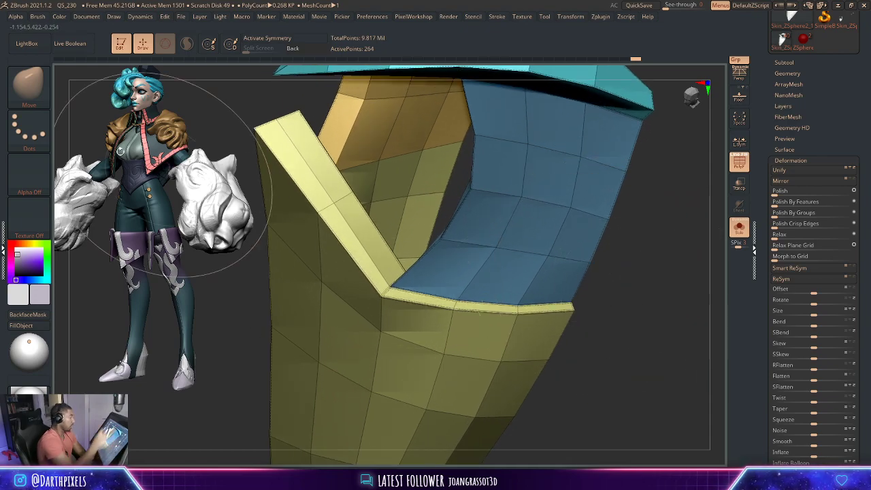
- Switch to ZModeler, preview the cover smoothed, then return to the polygrouped low-poly cage
key(b)
click(478, 97)
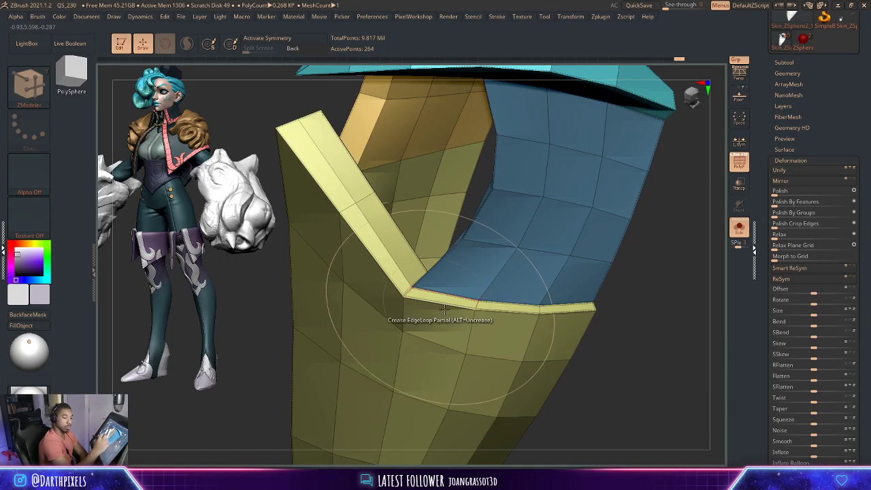
key(space)
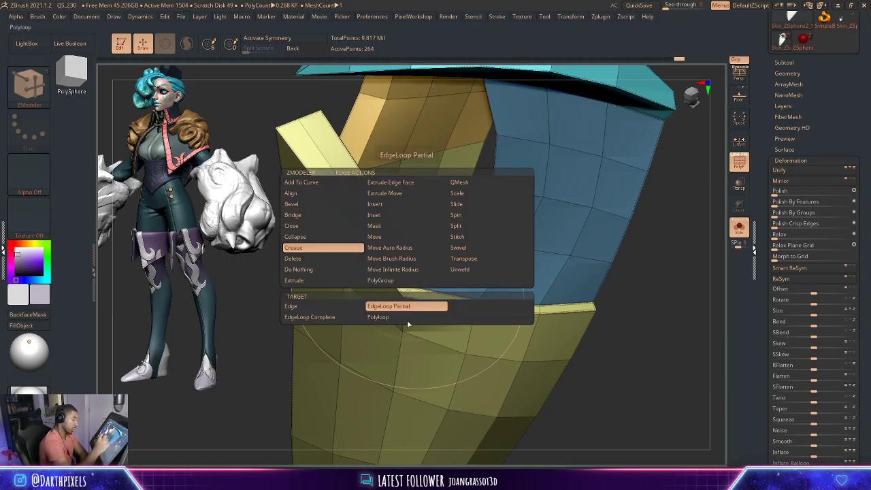
right_drag(365, 307, 646, 288)
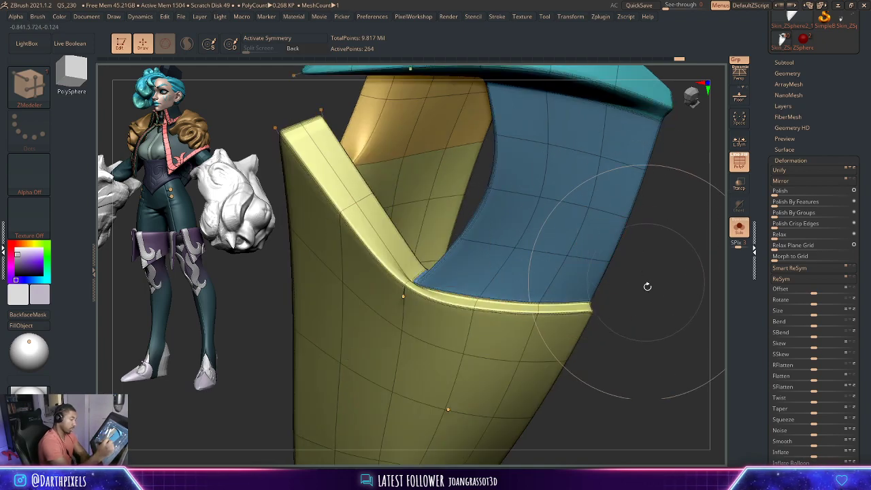
key(f)
key(shift+f)
key(d)
mouse_move(563, 234)
right_down()
mouse_move(574, 269)
mouse_move(564, 245)
mouse_move(529, 253)
mouse_move(572, 270)
mouse_move(554, 239)
mouse_move(564, 247)
mouse_move(524, 248)
mouse_move(545, 291)
mouse_move(552, 253)
mouse_move(560, 278)
mouse_move(544, 251)
right_up()
key(shift+d)
key(shift+f)
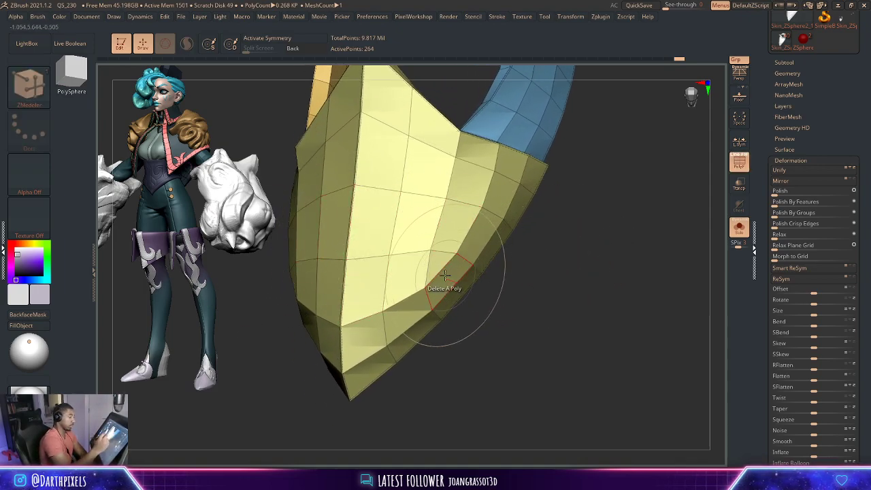
- Use Stitch > Two Points to merge several point pairs near the toe cover's tip
key(space)
click(422, 208)
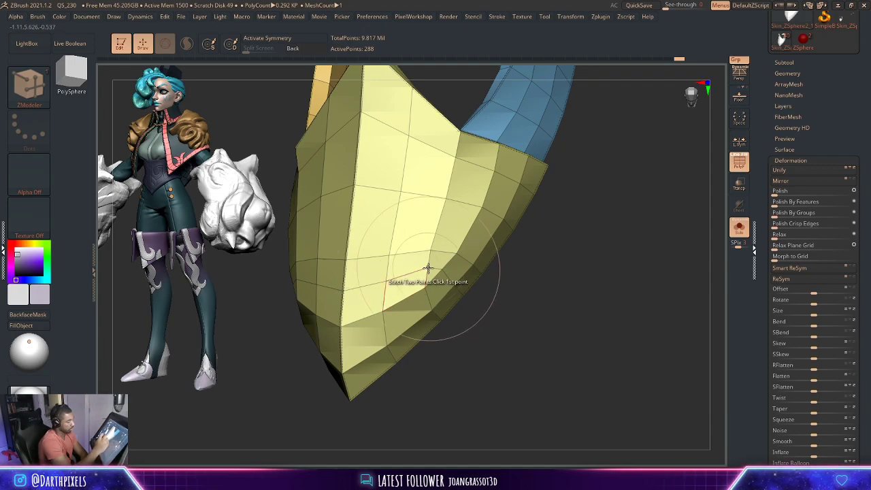
key(space)
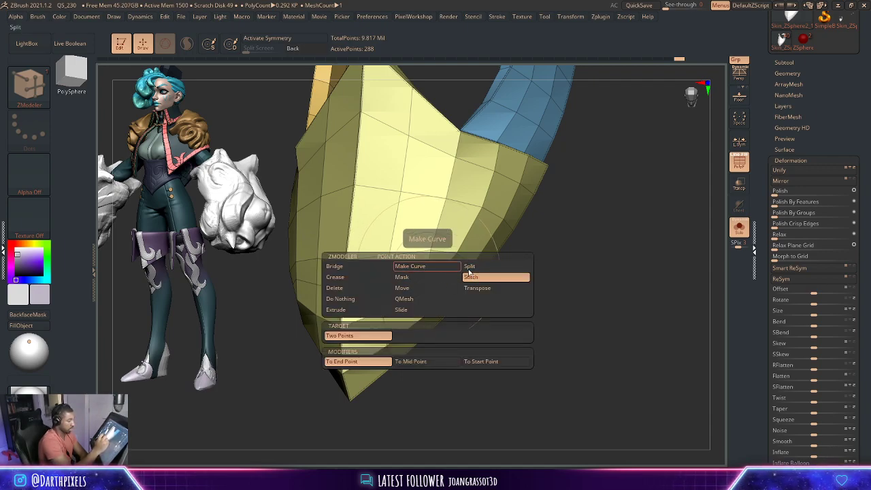
click(473, 281)
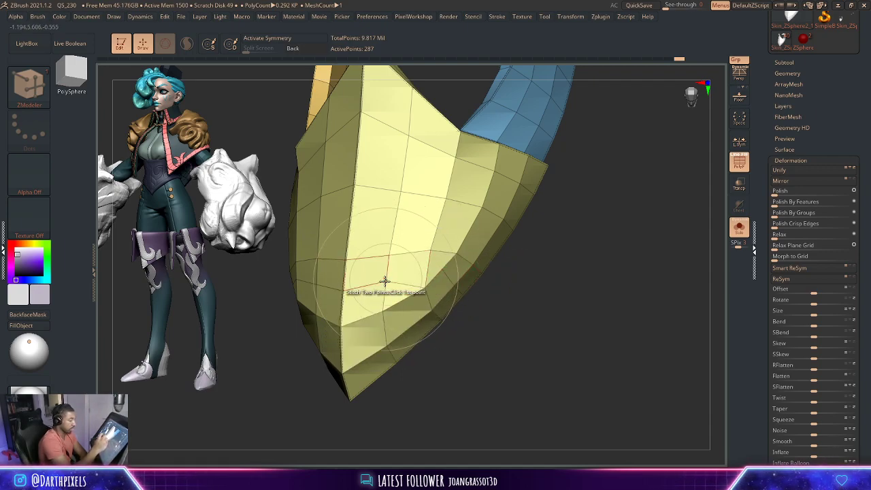
drag(384, 282, 383, 305)
drag(538, 273, 329, 298)
click(305, 290)
mouse_move(438, 243)
mouse_down()
mouse_move(531, 224)
mouse_move(559, 243)
mouse_move(516, 249)
mouse_up()
- Check the stitched 283-point cover smoothed, then go back to its faceted cage with polygroups
key(d)
key(shift+f)
key(shift+d)
key(shift+f)
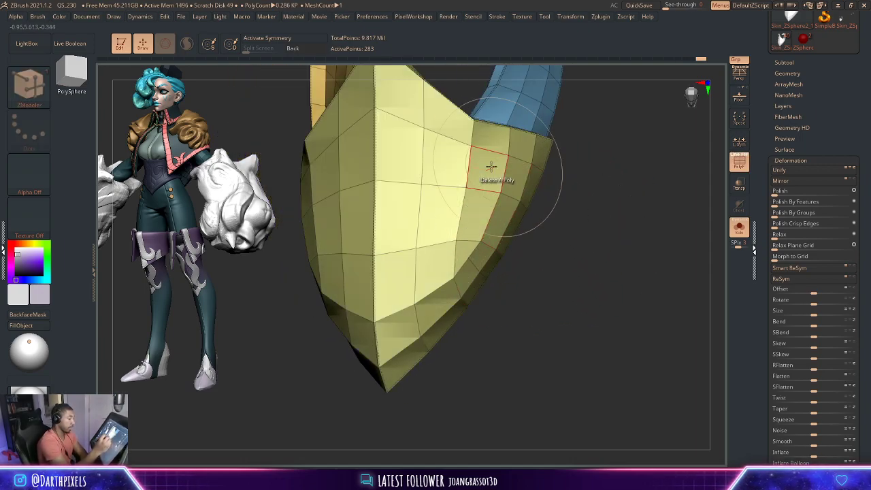
- Pick Move Topological and tweak the toe cover's points toward a cleaner shield shape
key(b)
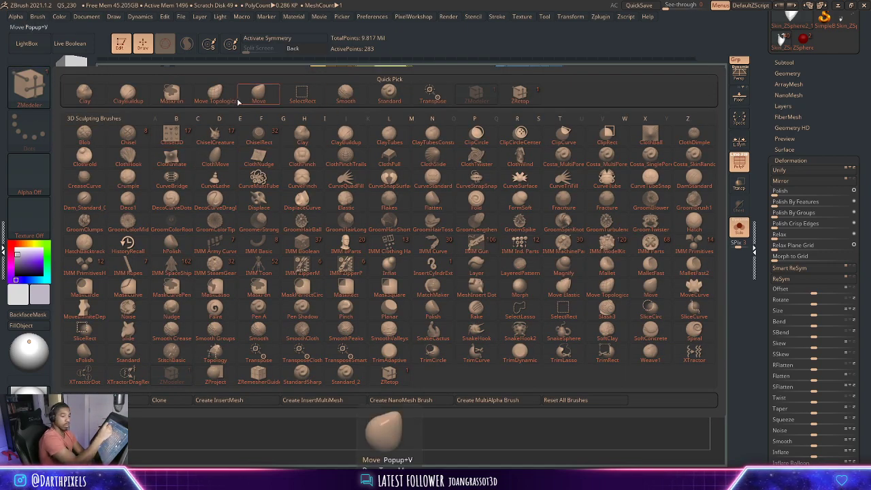
click(235, 99)
key(space)
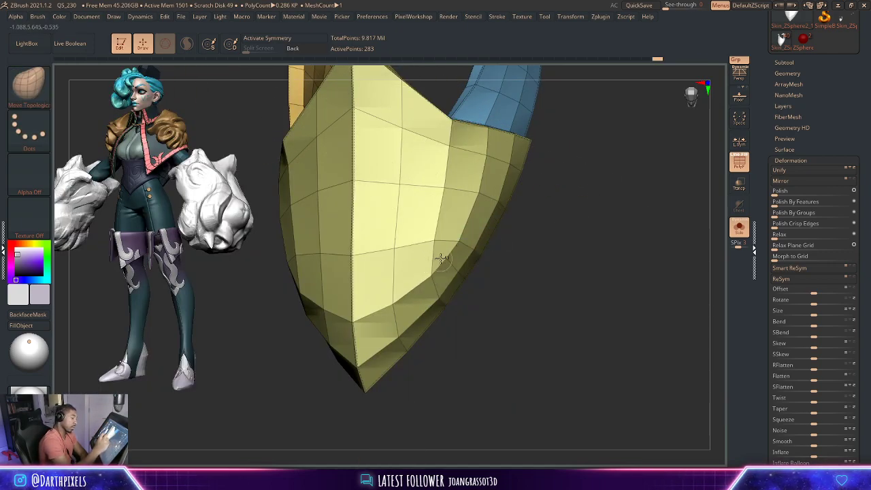
key(space)
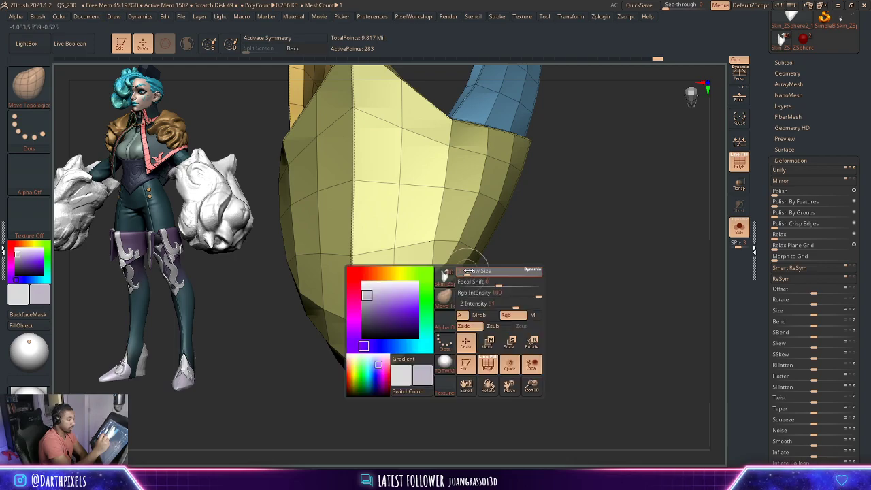
shift+drag(486, 281, 502, 289)
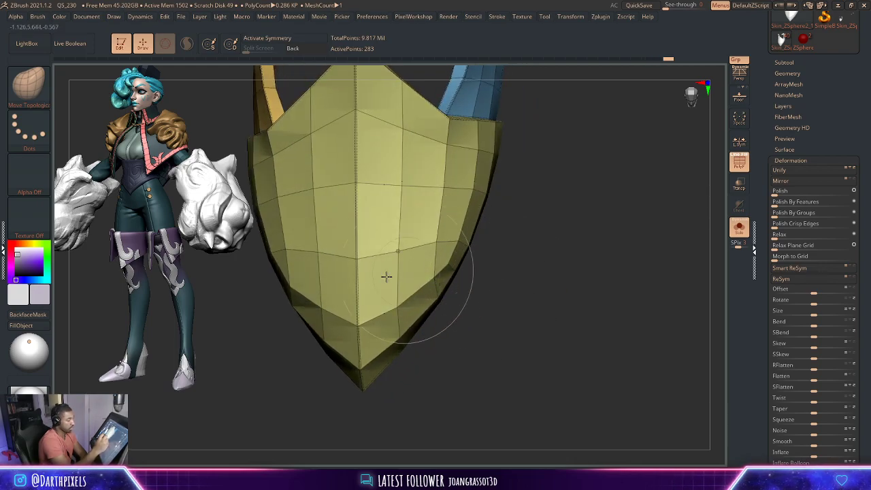
key(space)
right_drag(386, 276, 279, 277)
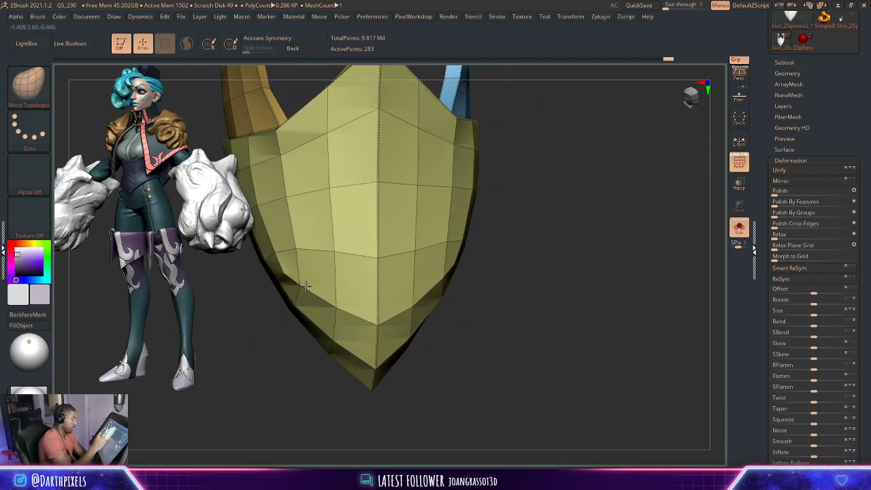
- Preview the cover with Dynamic Subdiv and reshape it with the Move brush
key(d)
key(shift+f)
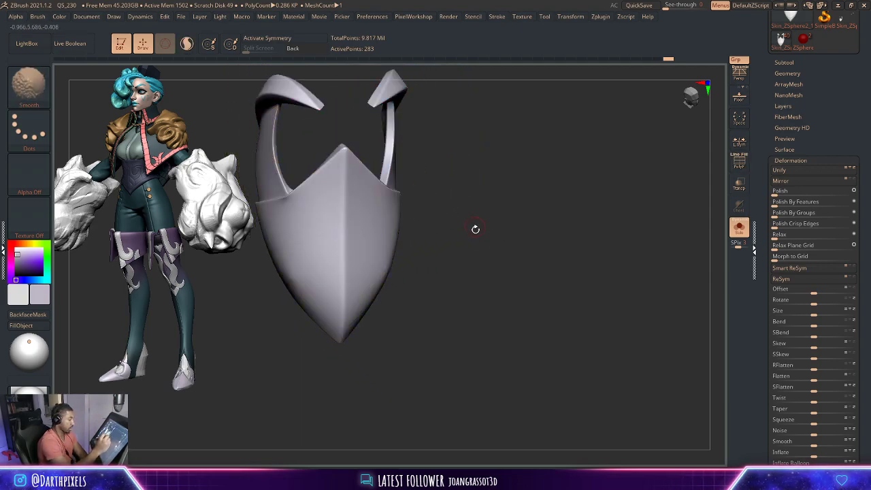
mouse_move(476, 229)
mouse_down()
mouse_move(490, 284)
mouse_move(453, 265)
mouse_move(443, 241)
mouse_up()
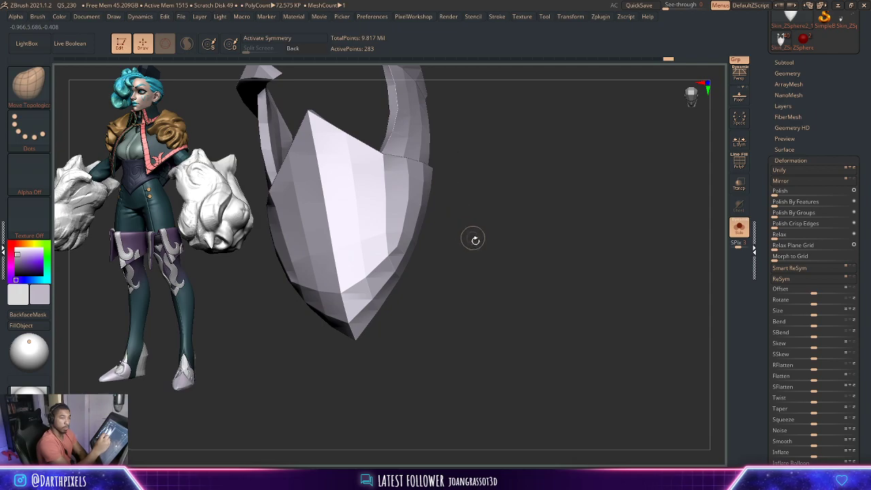
click(29, 85)
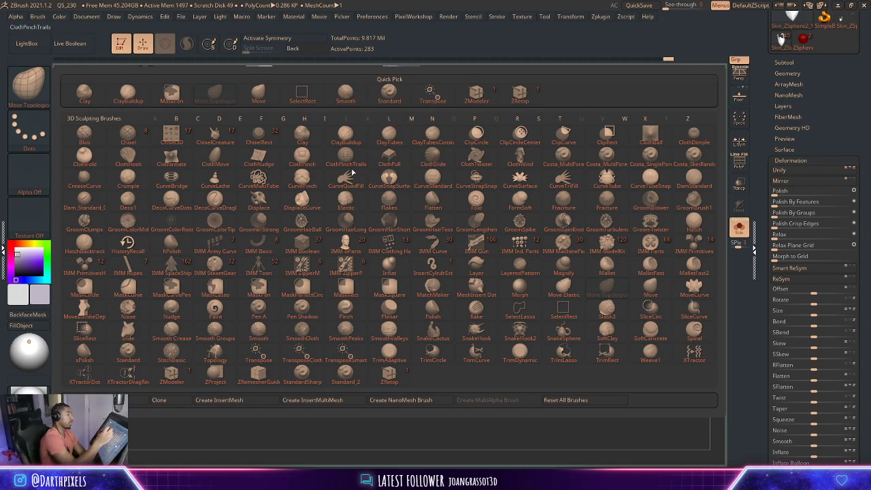
key(m)
key(v)
key(space)
drag(491, 247, 294, 273)
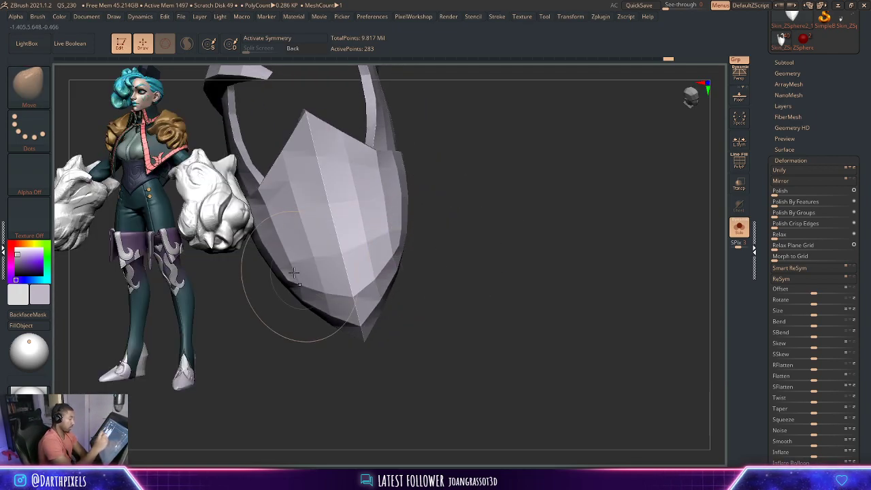
mouse_move(352, 303)
mouse_down()
mouse_move(438, 269)
mouse_move(440, 191)
mouse_move(424, 235)
mouse_move(495, 202)
mouse_move(497, 247)
mouse_move(352, 253)
mouse_move(443, 231)
mouse_move(401, 227)
mouse_up()
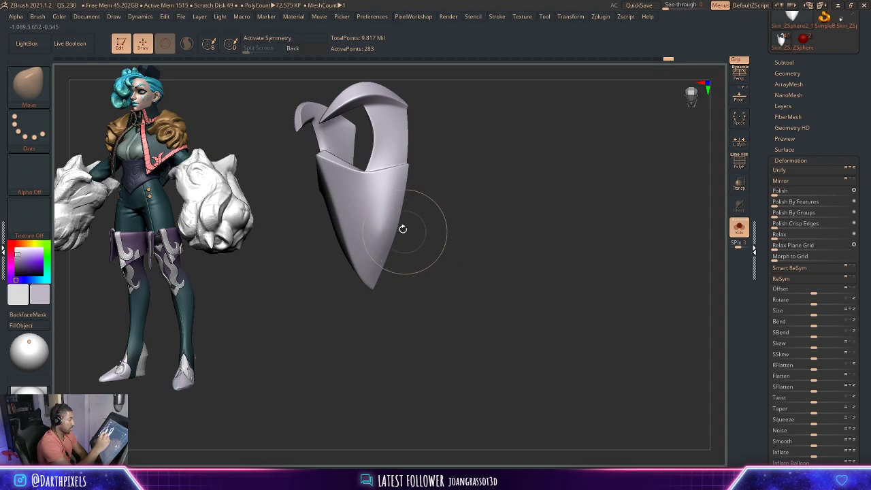
key(space)
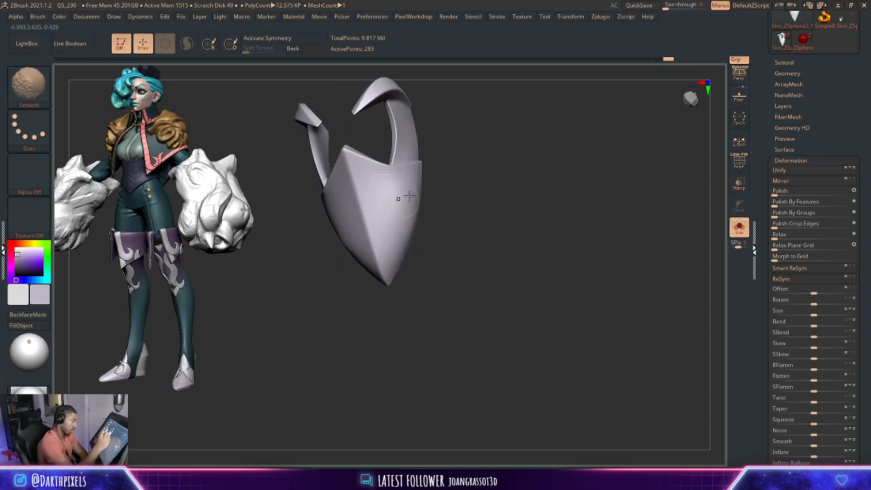
mouse_move(409, 197)
mouse_down()
mouse_move(473, 200)
mouse_move(334, 256)
mouse_move(455, 165)
mouse_up()
drag(446, 202, 347, 242)
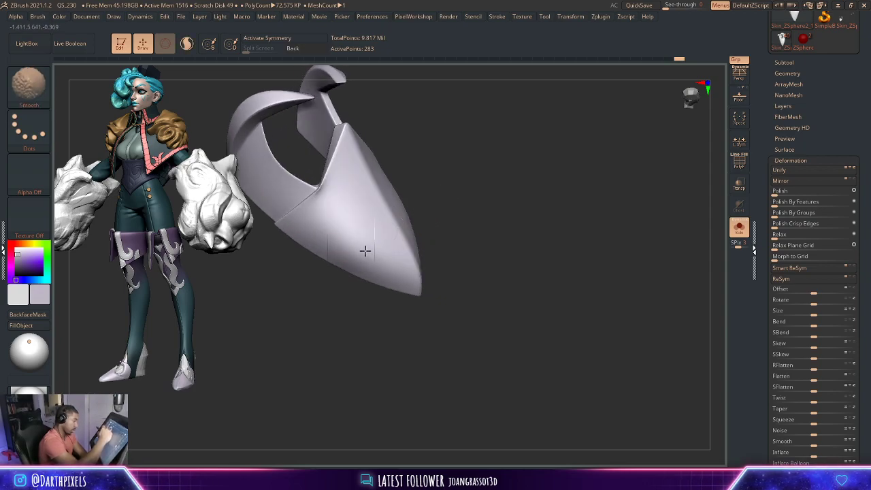
mouse_move(411, 200)
mouse_down()
mouse_move(463, 208)
mouse_move(463, 253)
mouse_move(475, 236)
mouse_up()
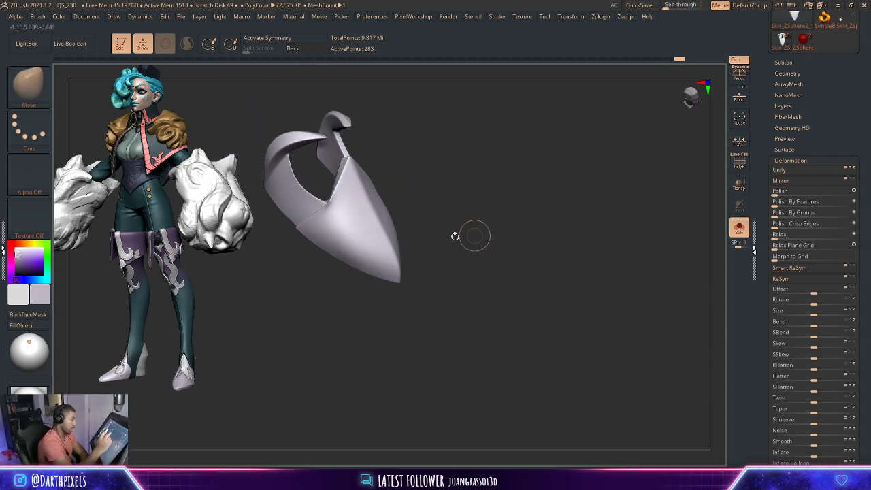
- Return the cover to its lowest subdivision with Polyframe and polygroup colours, framed in view
key(ctrl)
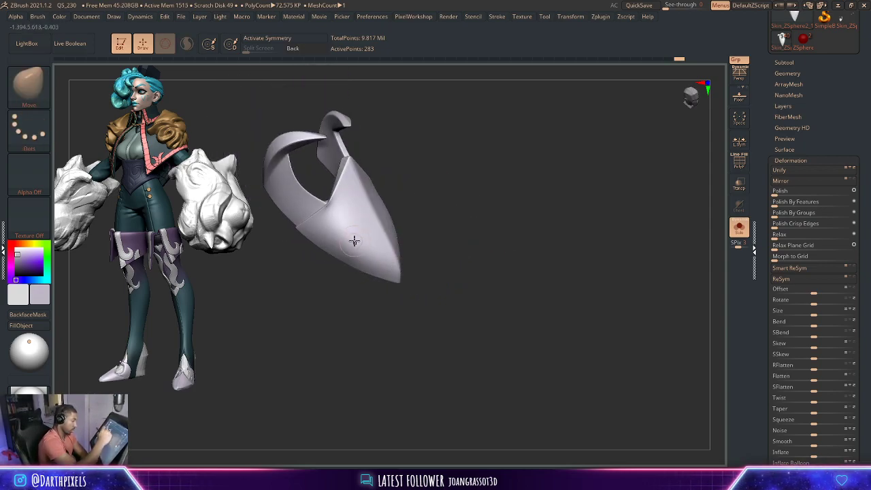
mouse_move(412, 241)
mouse_down()
mouse_move(431, 236)
mouse_move(424, 225)
mouse_move(483, 234)
mouse_move(362, 253)
mouse_up()
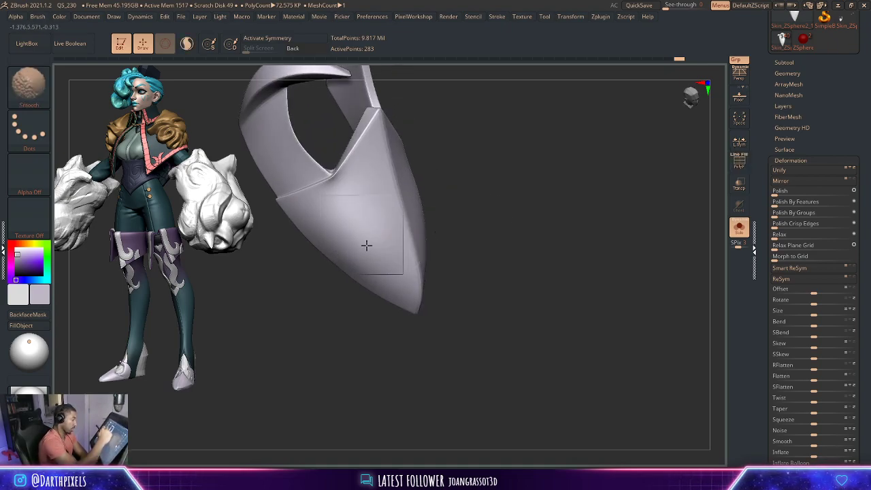
mouse_move(478, 243)
mouse_down()
mouse_move(499, 210)
mouse_move(500, 226)
mouse_move(479, 178)
mouse_move(502, 218)
mouse_move(453, 238)
mouse_move(502, 306)
mouse_move(510, 334)
mouse_move(498, 354)
mouse_up()
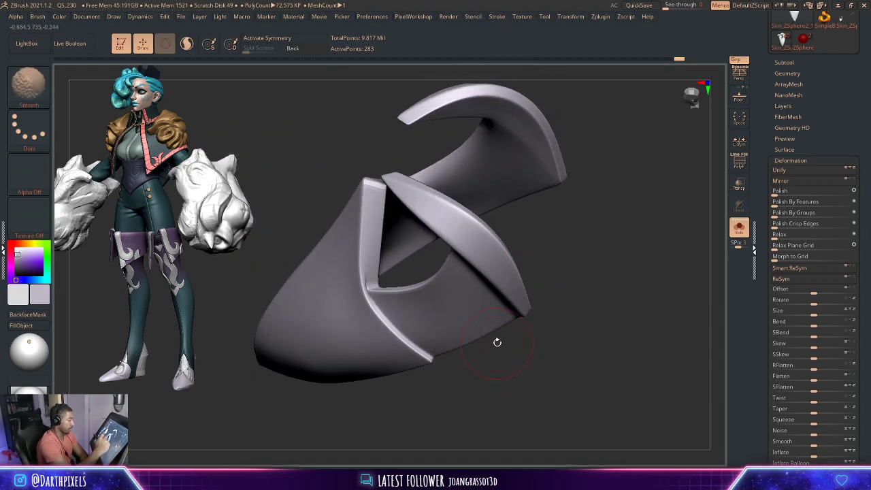
key(shift+d)
key(shift+f)
key(f)
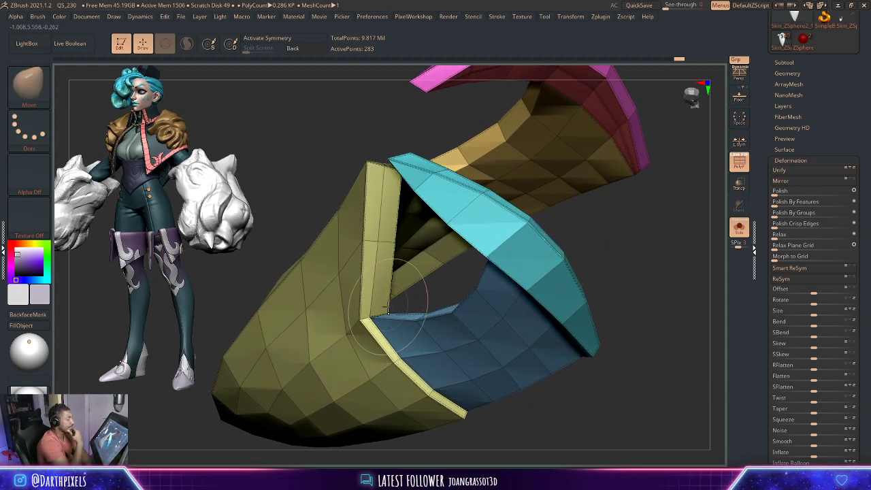
- Orbit under the toe cover and zoom close on its inner opening edge with Polyframe hidden
mouse_move(632, 247)
mouse_down()
mouse_move(537, 251)
mouse_move(591, 244)
mouse_move(583, 175)
mouse_move(596, 240)
mouse_up()
key(space)
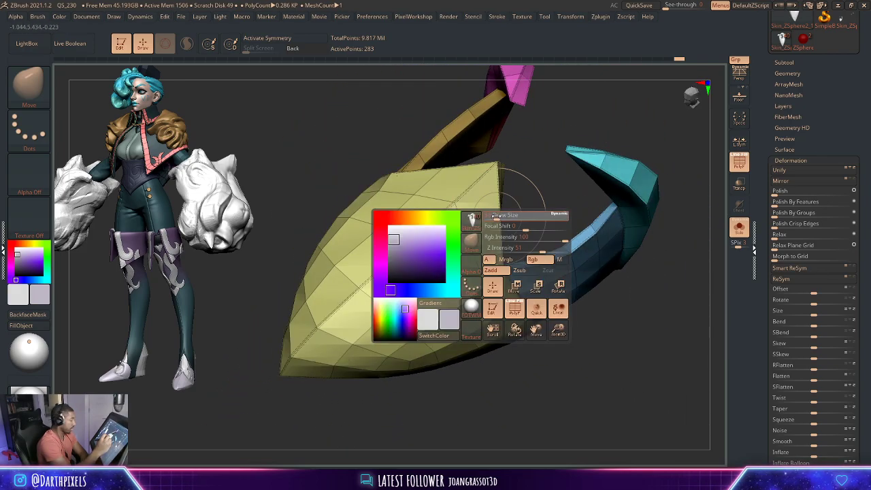
drag(481, 226, 439, 174)
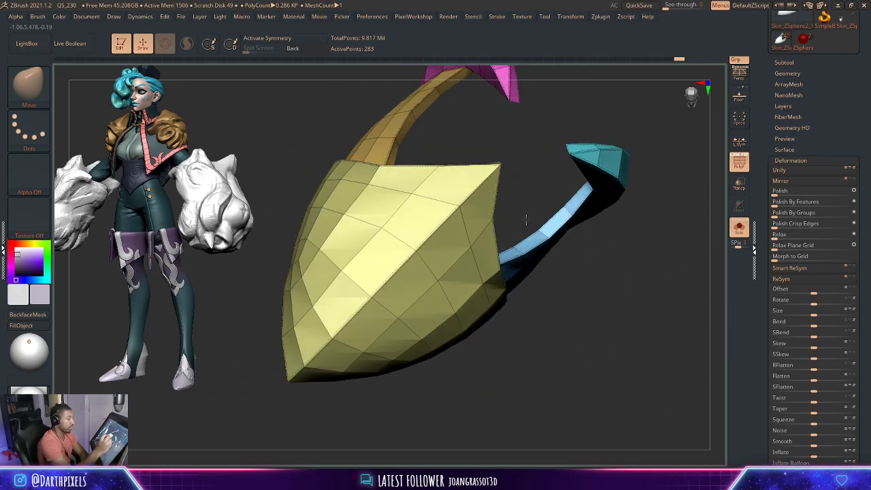
mouse_move(518, 165)
mouse_down()
mouse_move(566, 140)
mouse_move(583, 188)
mouse_move(561, 210)
mouse_move(583, 201)
mouse_move(593, 236)
mouse_move(566, 239)
mouse_up()
key(shift+f)
key(shift+f)
drag(529, 201, 552, 243)
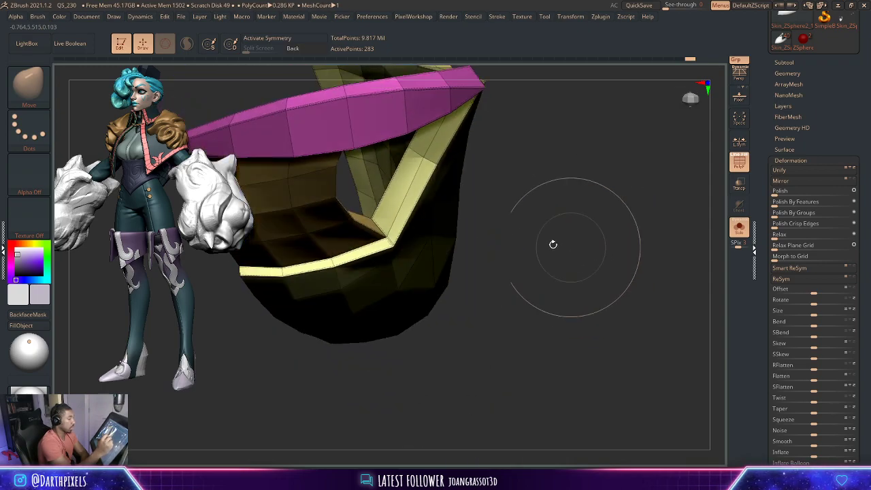
- Select ZModeler and set its edge action to Crease on single edges
key(b)
key(z)
key(m)
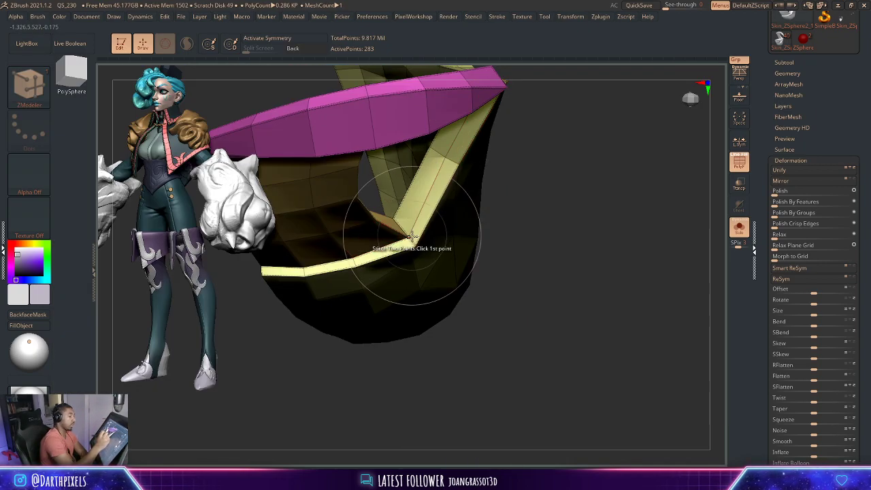
key(space)
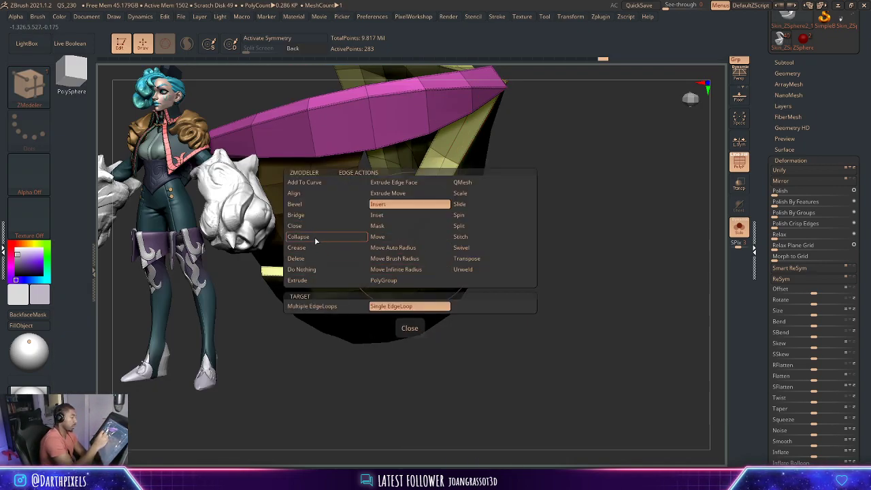
click(320, 248)
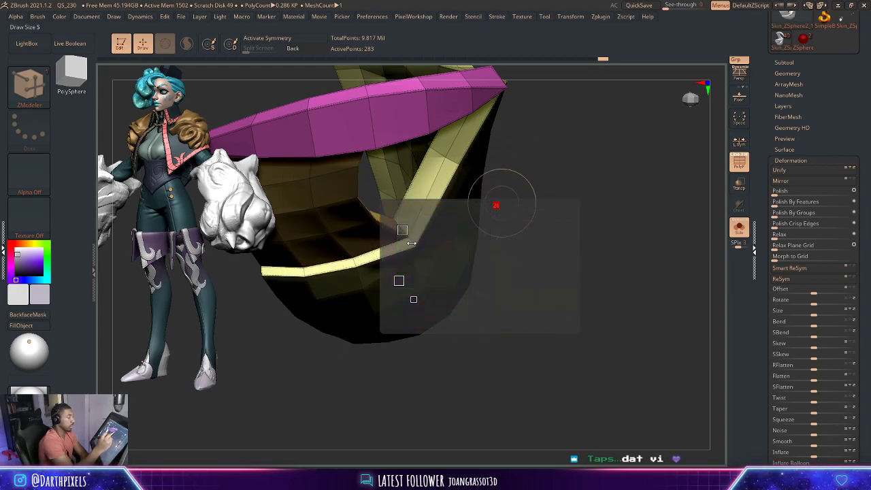
key(space)
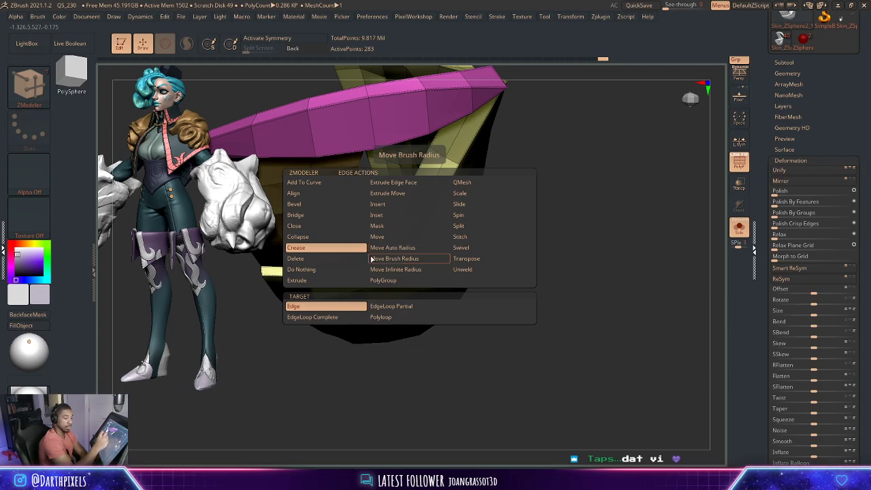
click(344, 257)
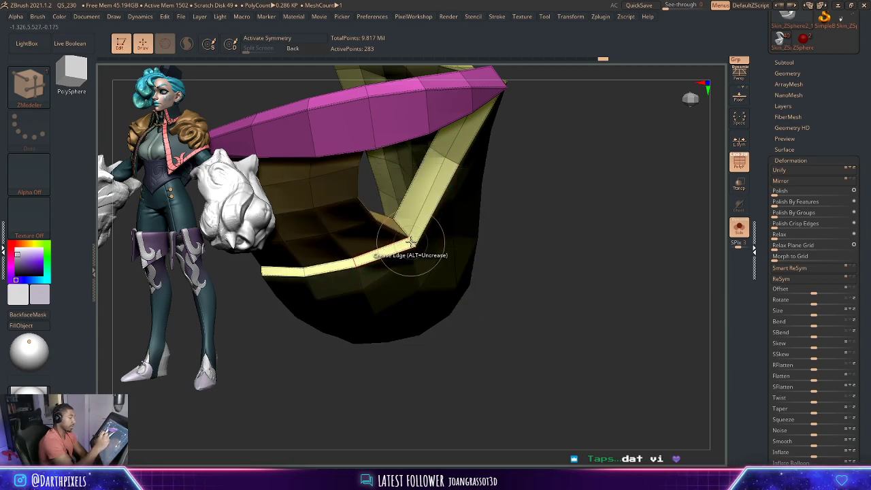
- Orbit out over the whole armor piece and preview it smoothly subdivided without wireframe
mouse_move(531, 221)
mouse_down()
mouse_move(519, 204)
mouse_move(537, 186)
mouse_move(579, 272)
mouse_move(517, 224)
mouse_move(551, 214)
mouse_up()
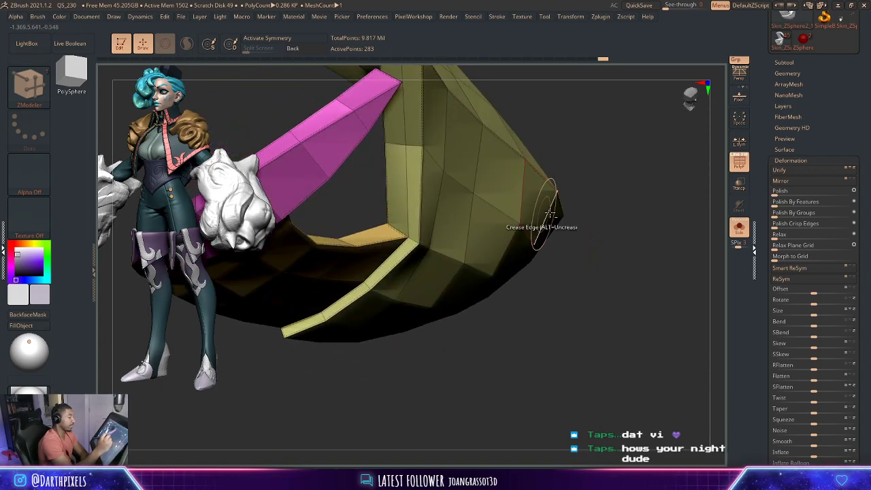
drag(594, 235, 563, 213)
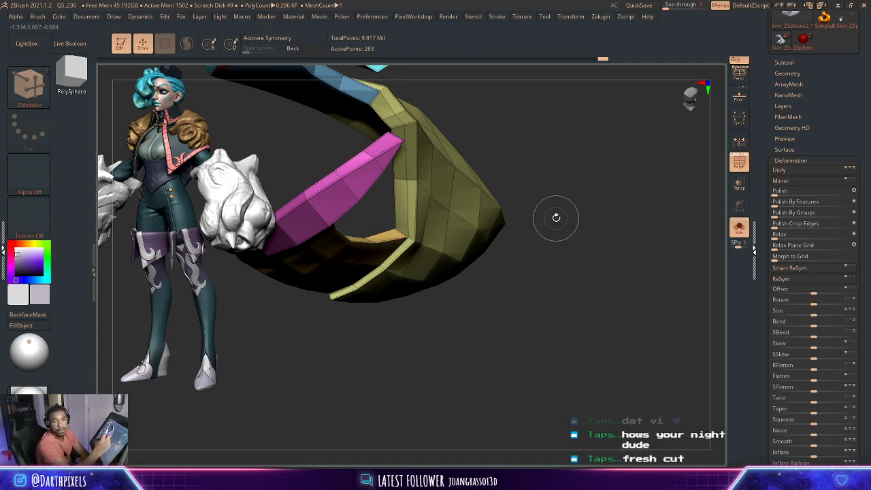
mouse_move(506, 187)
mouse_down()
mouse_move(522, 224)
mouse_move(520, 253)
mouse_move(558, 227)
mouse_move(495, 217)
mouse_move(527, 232)
mouse_move(529, 258)
mouse_move(510, 261)
mouse_move(535, 225)
mouse_move(535, 233)
mouse_move(562, 229)
mouse_move(558, 272)
mouse_move(547, 248)
mouse_move(566, 181)
mouse_move(601, 187)
mouse_move(539, 229)
mouse_move(574, 239)
mouse_move(574, 212)
mouse_move(619, 233)
mouse_move(616, 203)
mouse_move(609, 235)
mouse_move(638, 229)
mouse_move(560, 255)
mouse_move(568, 261)
mouse_move(568, 227)
mouse_move(558, 229)
mouse_move(462, 286)
mouse_move(424, 288)
mouse_move(469, 311)
mouse_move(472, 254)
mouse_move(588, 293)
mouse_move(527, 277)
mouse_move(507, 224)
mouse_move(418, 278)
mouse_move(537, 382)
mouse_move(512, 392)
mouse_up()
key(d)
key(shift+f)
- Turn Solo off and return the piece to its faceted low-poly cage over the dark boot
key(shift+f)
key(b)
key(z)
key(m)
key(d)
key(shift+f)
key(alt+s)
key(shift+d)
key(shift+f)
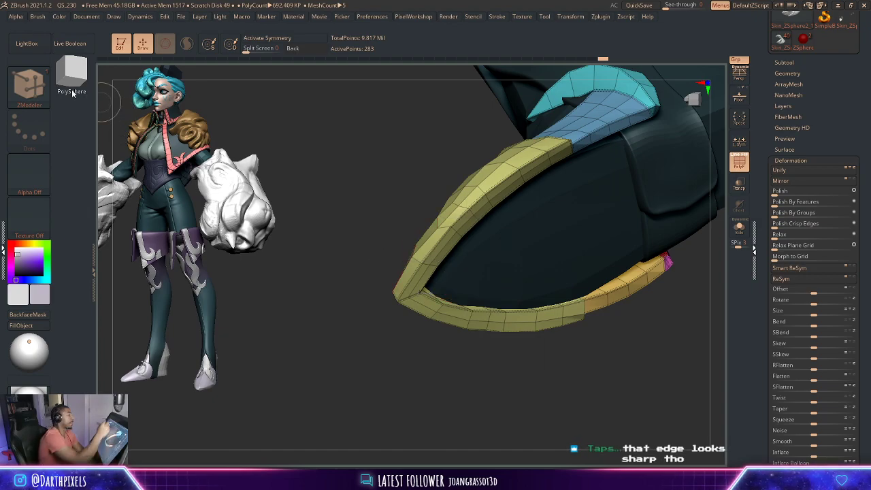
- Pick the Move brush, shrink its draw size, and taper the yellow tip panel narrower
key(b)
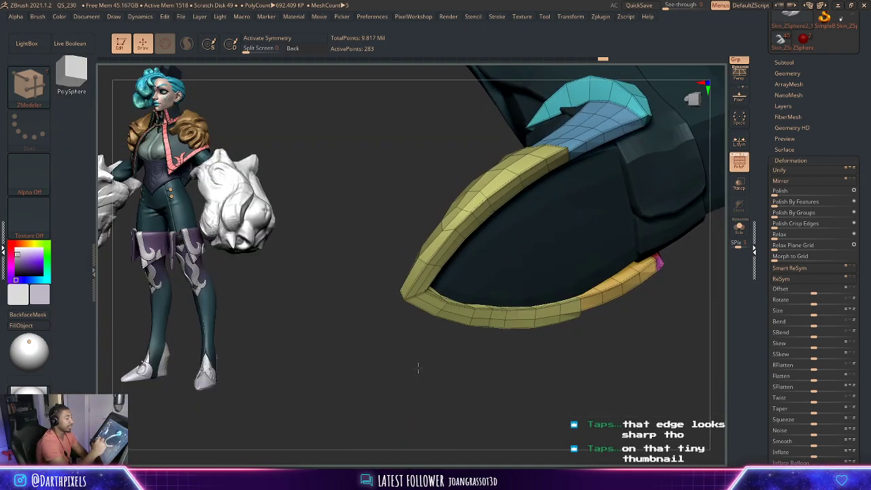
mouse_move(418, 367)
mouse_down()
mouse_move(506, 402)
mouse_move(618, 349)
mouse_move(589, 266)
mouse_move(606, 292)
mouse_up()
key(b)
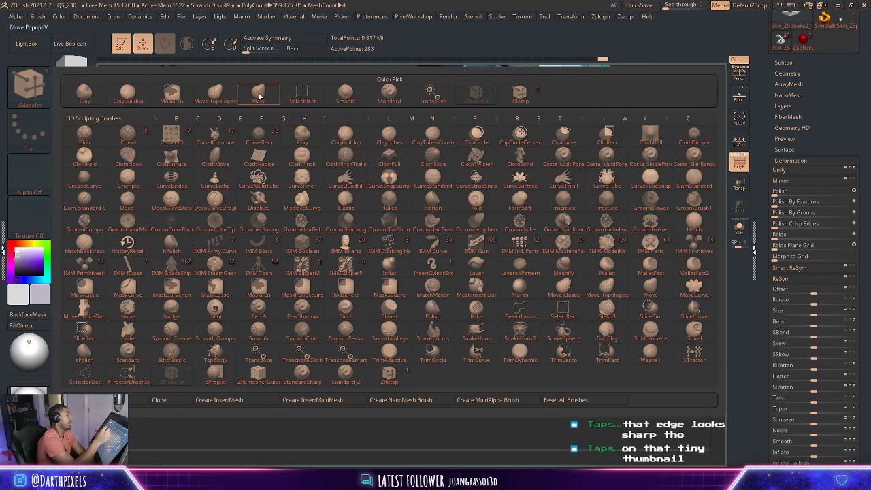
click(260, 96)
mouse_move(584, 272)
mouse_down()
mouse_move(589, 279)
mouse_move(509, 288)
mouse_up()
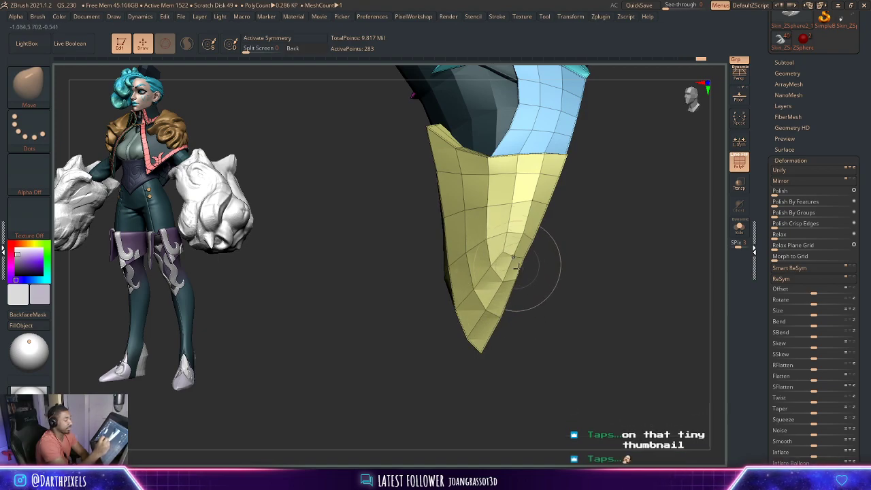
key(space)
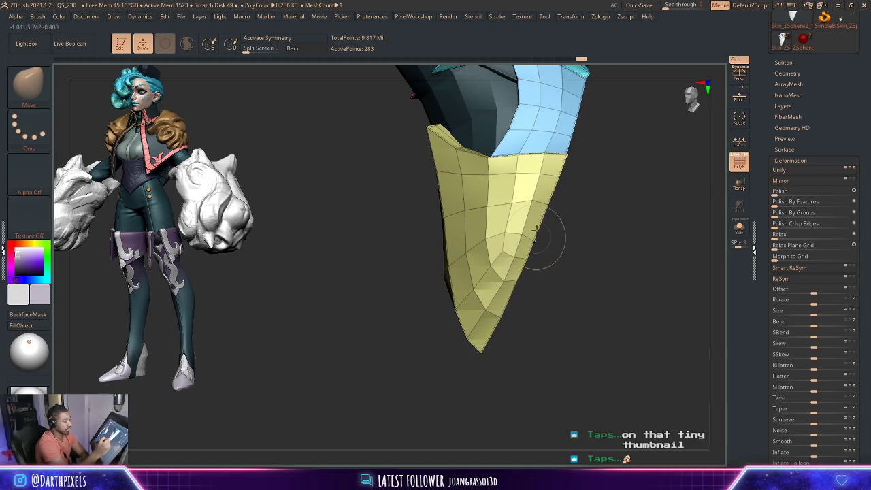
mouse_move(572, 217)
mouse_down()
mouse_move(564, 292)
mouse_move(518, 275)
mouse_up()
key(space)
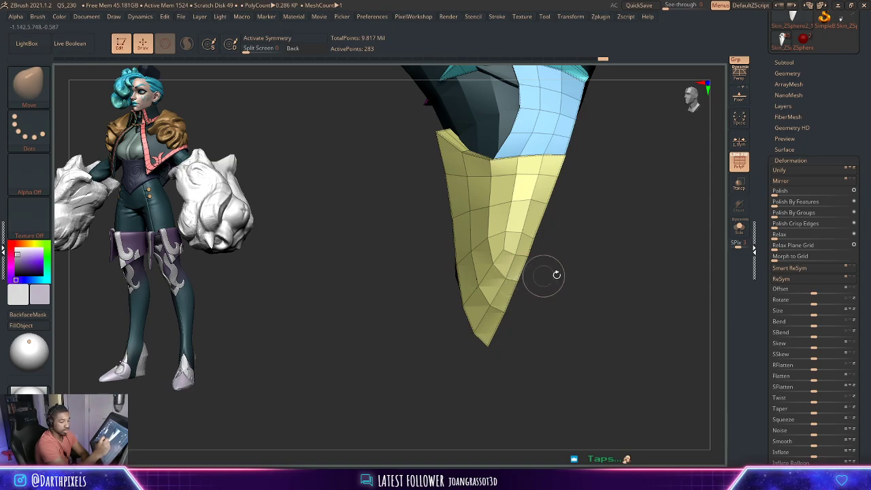
mouse_move(557, 275)
mouse_down()
mouse_move(568, 288)
mouse_move(584, 225)
mouse_move(572, 234)
mouse_up()
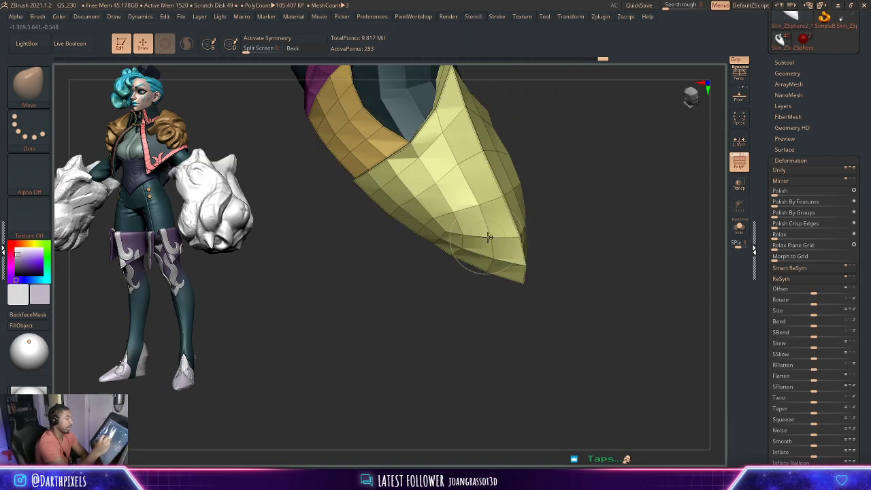
- Turn off Polyframe and orbit in on the plain-shaded toe cover over the boot
mouse_move(435, 244)
mouse_down()
mouse_move(418, 276)
mouse_move(483, 238)
mouse_move(584, 213)
mouse_move(563, 221)
mouse_move(597, 200)
mouse_move(528, 202)
mouse_move(568, 223)
mouse_up()
right_click(563, 215)
mouse_move(542, 261)
mouse_down()
mouse_move(572, 229)
mouse_move(539, 282)
mouse_move(520, 263)
mouse_move(529, 252)
mouse_move(521, 247)
mouse_move(502, 265)
mouse_move(515, 257)
mouse_move(532, 209)
mouse_move(514, 241)
mouse_up()
key(shift+f)
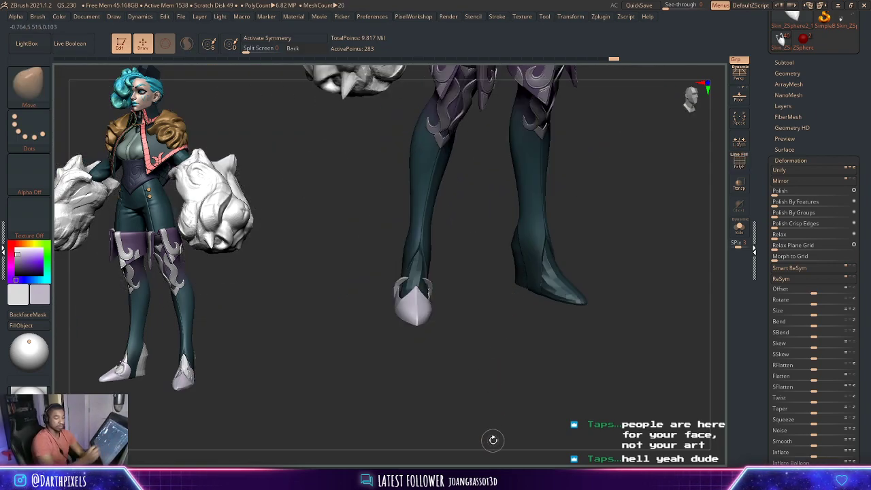
mouse_move(493, 439)
mouse_down()
mouse_move(454, 253)
mouse_move(476, 271)
mouse_up()
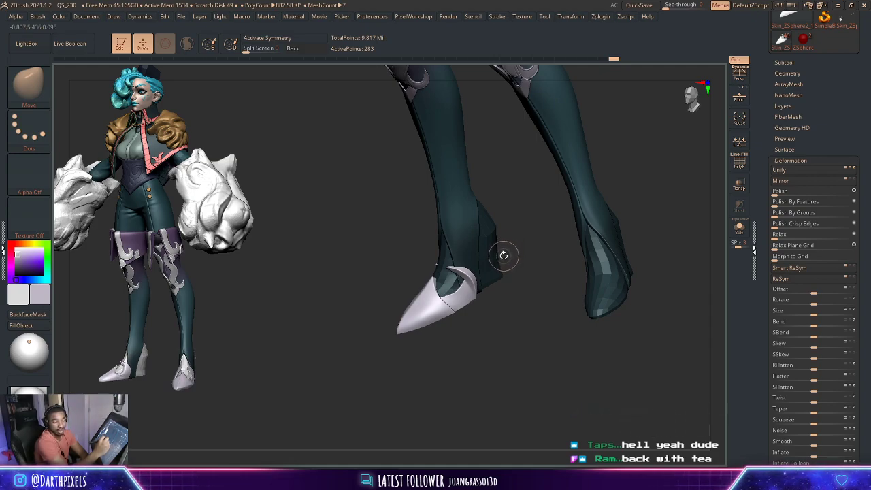
mouse_move(504, 255)
mouse_down()
mouse_move(517, 238)
mouse_move(499, 233)
mouse_move(491, 247)
mouse_move(562, 228)
mouse_move(569, 209)
mouse_move(546, 210)
mouse_move(518, 235)
mouse_up()
- Select the Move brush and make the 440-point Base2_66 boot part the active subtool
key(space)
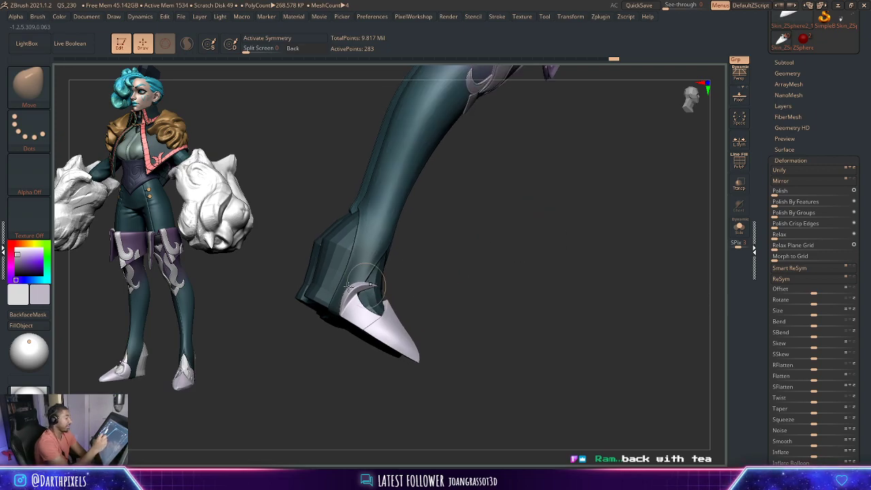
click(40, 100)
key(m)
key(v)
key(space)
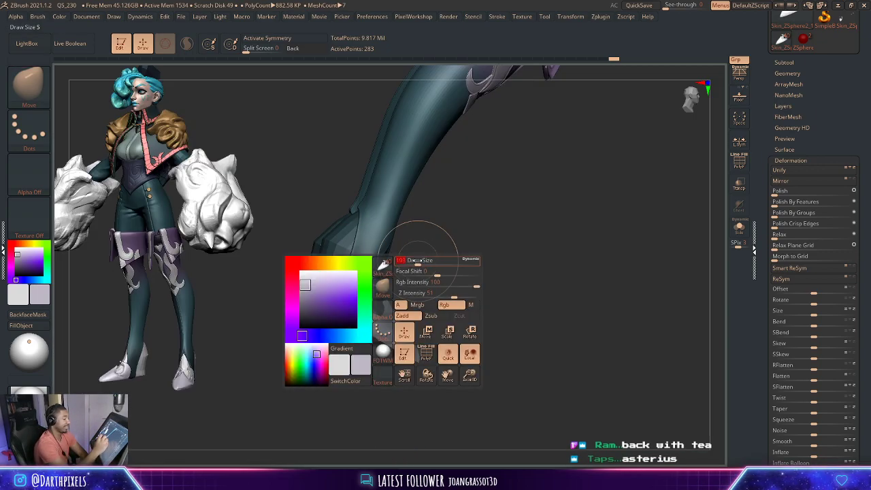
mouse_move(409, 258)
mouse_down()
mouse_move(427, 262)
mouse_move(384, 292)
mouse_up()
- Reselect the Skin_ZSphere2_1 toe cover subtool, orbit around both boots, and open the Geometry options
alt+click(383, 288)
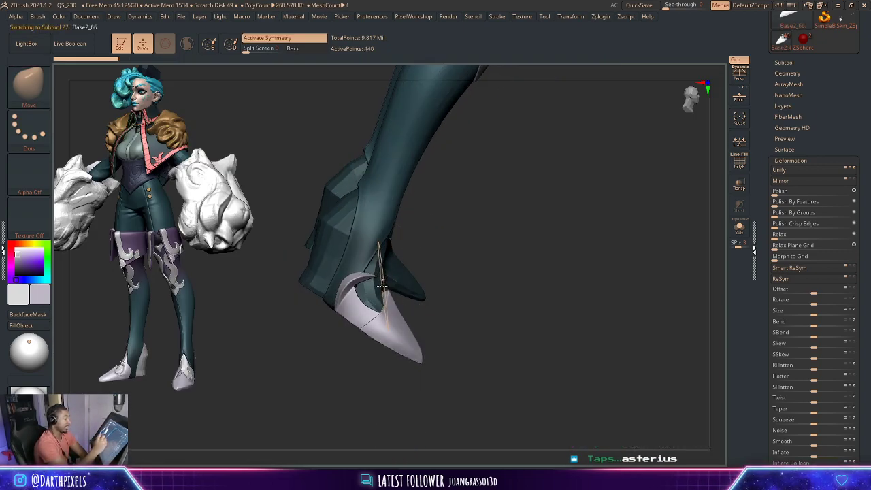
mouse_move(463, 244)
mouse_down()
mouse_move(477, 243)
mouse_move(443, 243)
mouse_move(443, 259)
mouse_move(433, 233)
mouse_move(418, 263)
mouse_up()
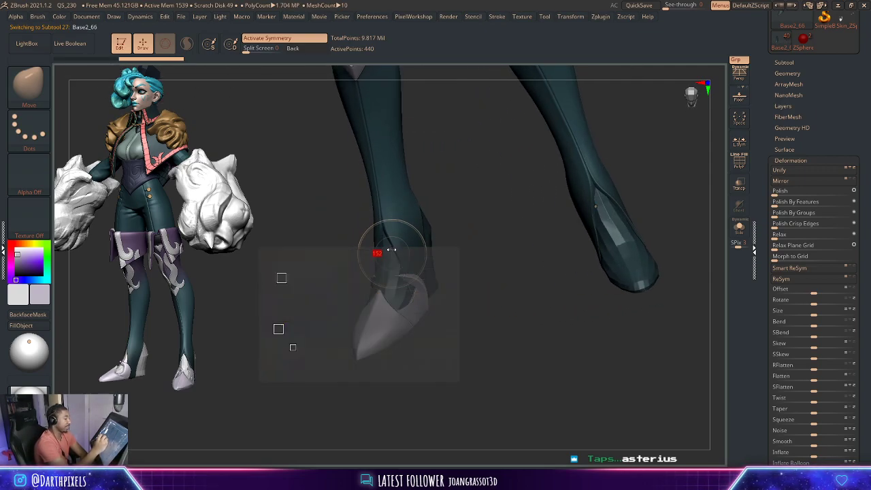
mouse_move(452, 222)
mouse_down()
mouse_move(453, 295)
mouse_move(431, 366)
mouse_move(431, 349)
mouse_up()
mouse_move(446, 252)
mouse_down()
mouse_move(476, 311)
mouse_move(448, 233)
mouse_move(387, 279)
mouse_up()
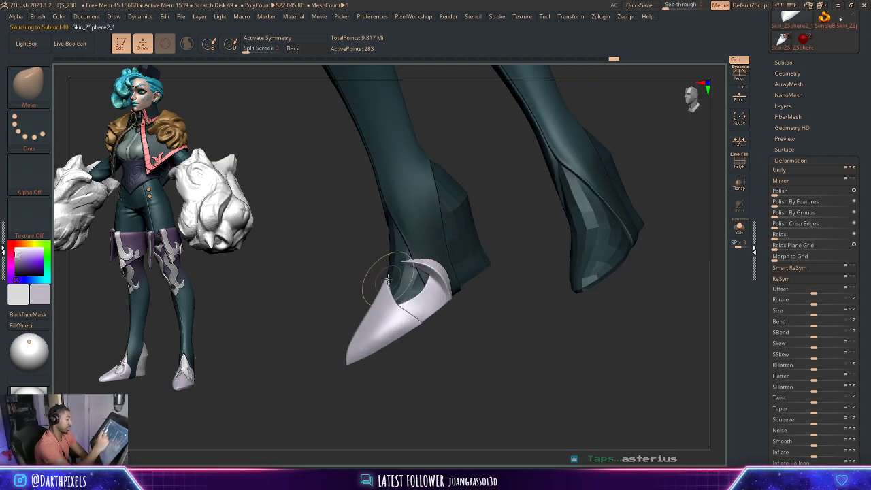
drag(367, 312, 486, 226)
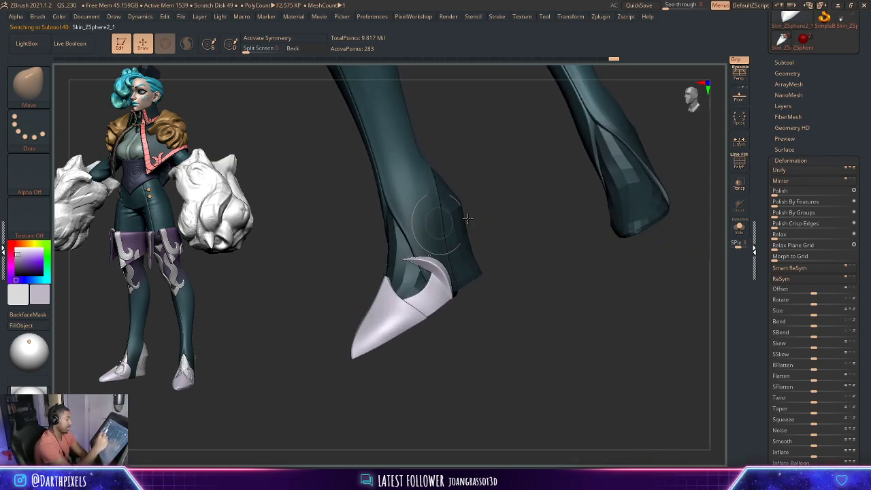
drag(517, 317, 490, 318)
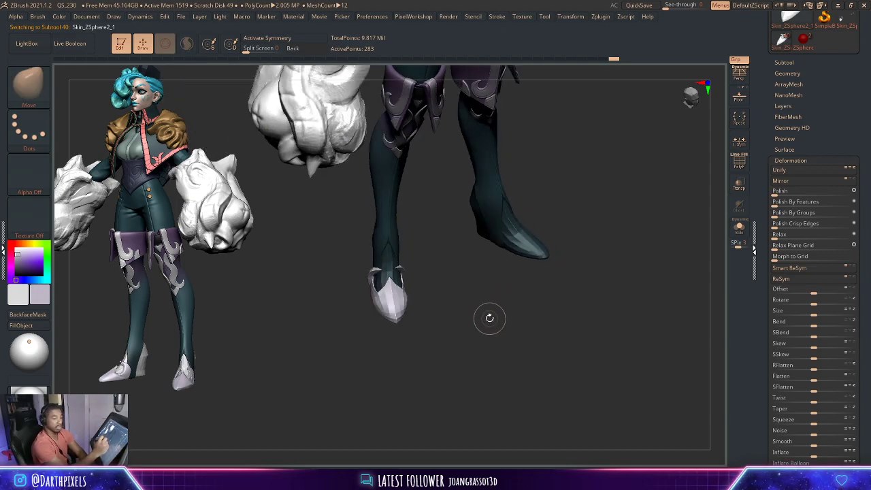
key(g)
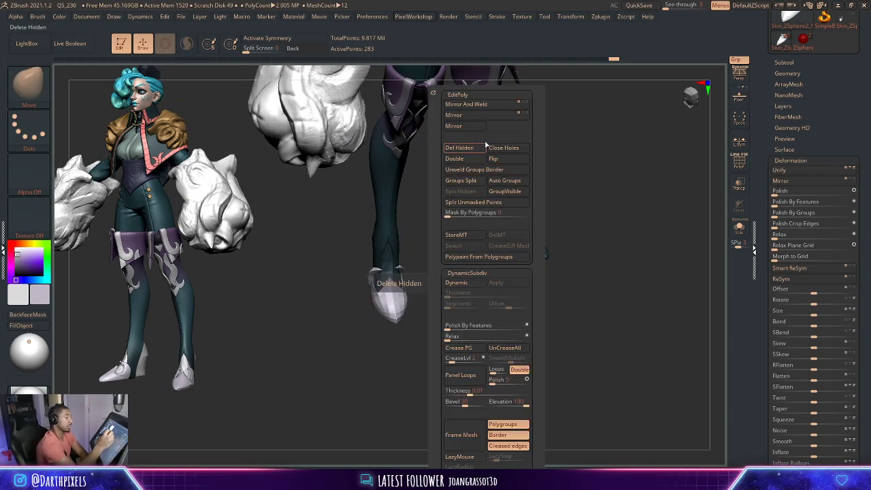
- Apply Mirror And Weld to put matching 566-point toe covers on both boots, then inspect them
click(485, 104)
mouse_move(574, 279)
mouse_down()
mouse_move(587, 219)
mouse_move(570, 239)
mouse_move(533, 245)
mouse_up()
mouse_move(530, 236)
alt+mouse_down()
mouse_move(591, 259)
mouse_move(554, 267)
mouse_move(577, 305)
mouse_move(589, 284)
mouse_move(515, 269)
mouse_move(579, 258)
alt+mouse_up()
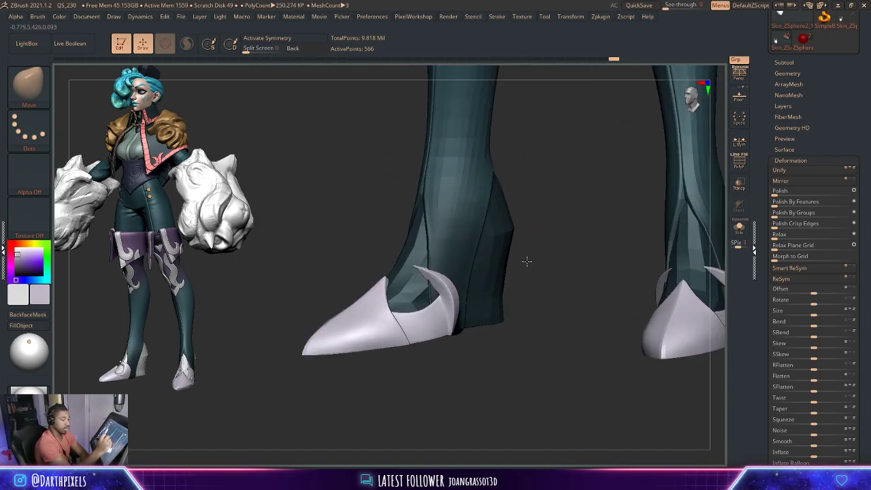
alt+drag(515, 229, 526, 240)
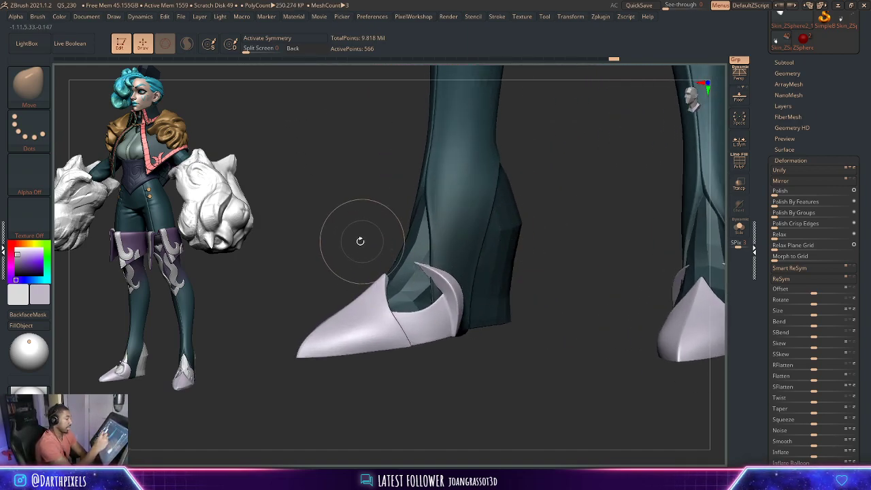
alt+drag(360, 241, 393, 290)
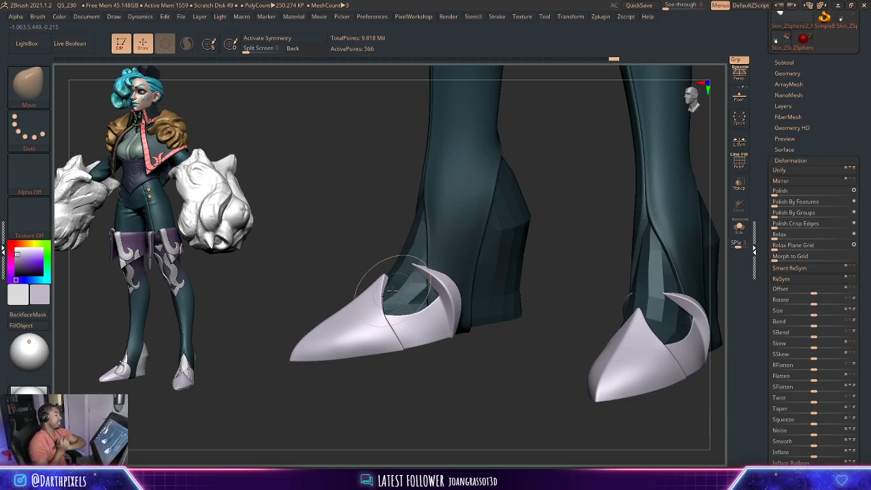
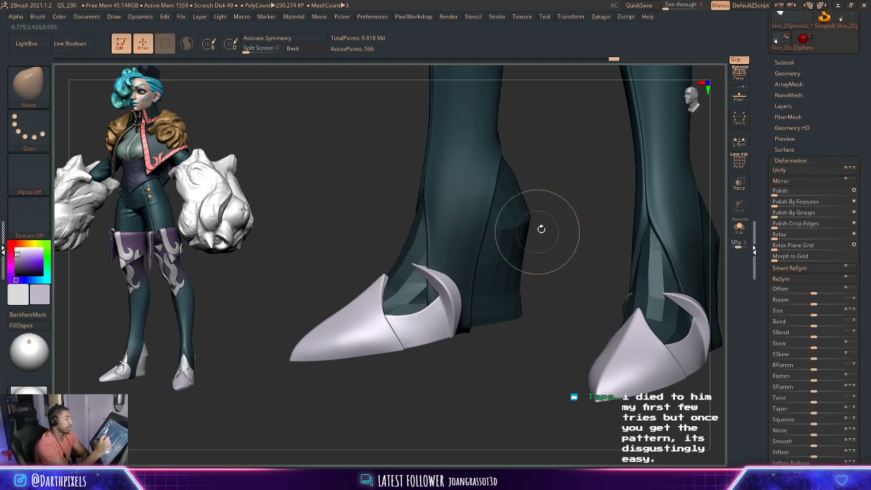
- Orbit and zoom around both legs to inspect the teal boots
mouse_move(538, 227)
mouse_down()
mouse_move(547, 245)
mouse_move(509, 239)
mouse_up()
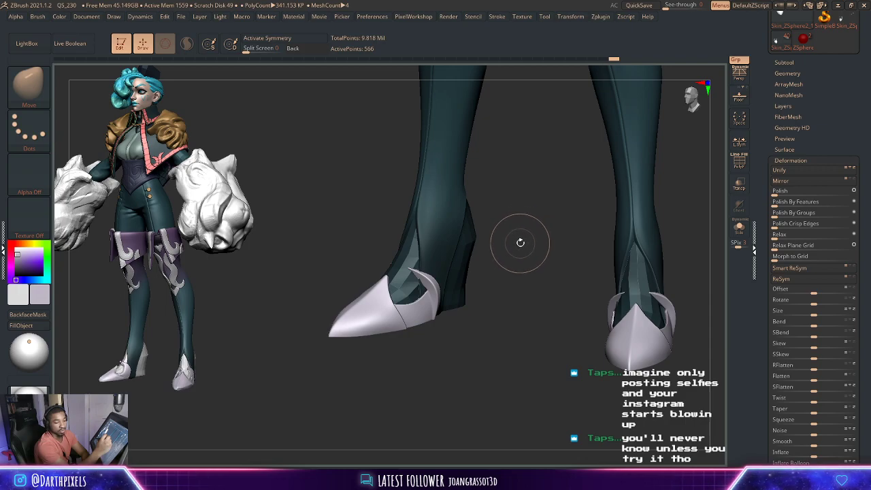
alt+drag(521, 242, 474, 233)
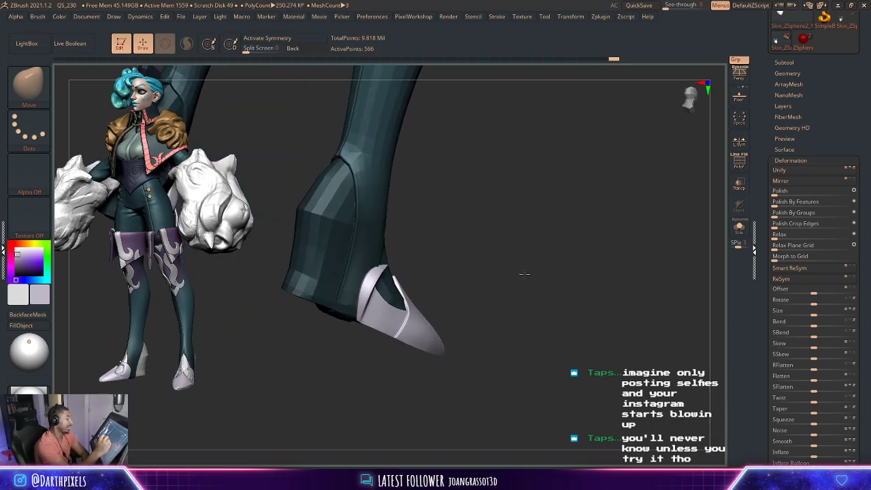
click(29, 83)
mouse_move(470, 278)
mouse_down()
mouse_move(490, 294)
mouse_move(447, 243)
mouse_up()
right_click(446, 236)
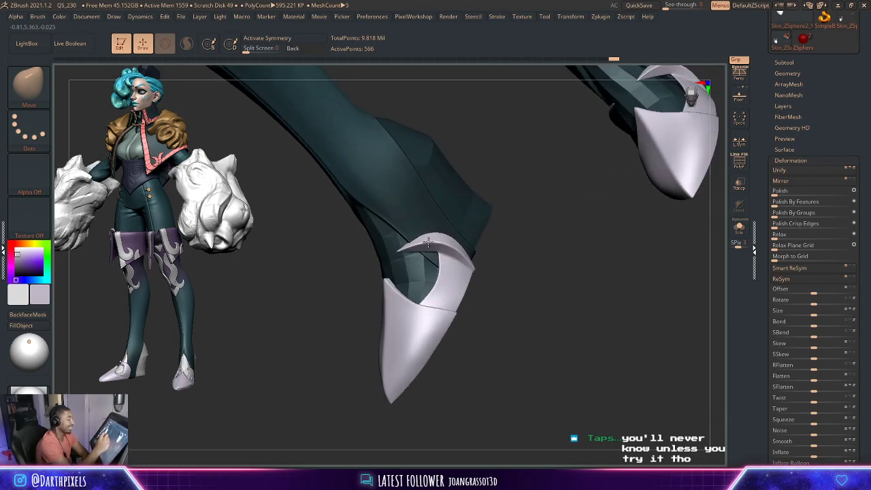
mouse_move(515, 223)
mouse_down()
mouse_move(447, 257)
mouse_move(497, 218)
mouse_up()
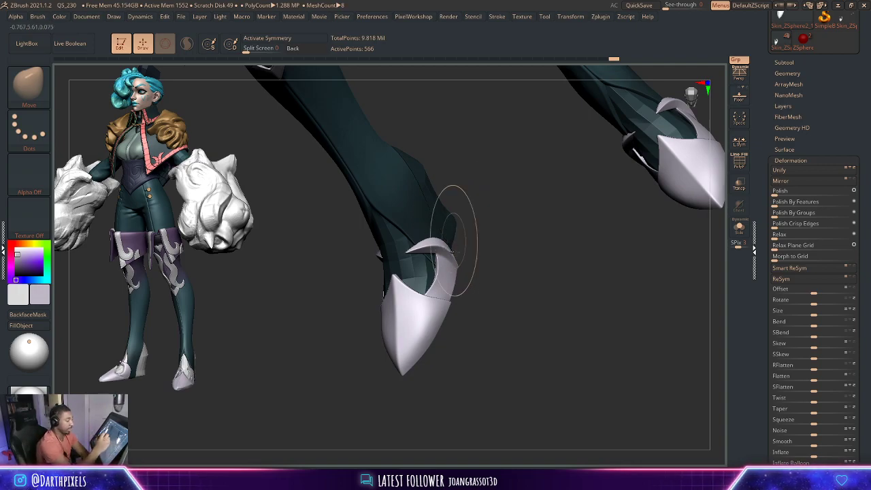
- Inspect the toe cap from below and the front, shrinking the brush size
mouse_move(456, 204)
mouse_down()
mouse_move(502, 311)
mouse_move(476, 247)
mouse_move(469, 269)
mouse_move(399, 307)
mouse_move(462, 273)
mouse_up()
right_click(477, 262)
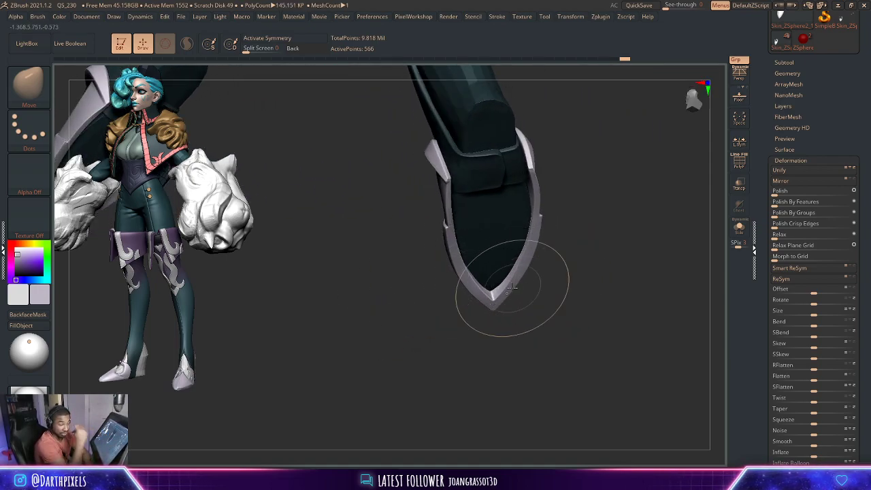
drag(512, 287, 558, 213)
right_drag(558, 214, 517, 252)
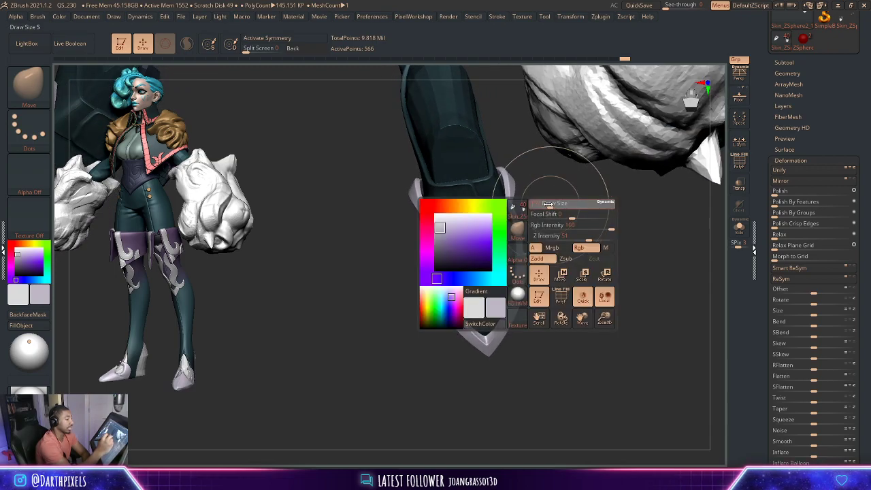
drag(517, 252, 514, 224)
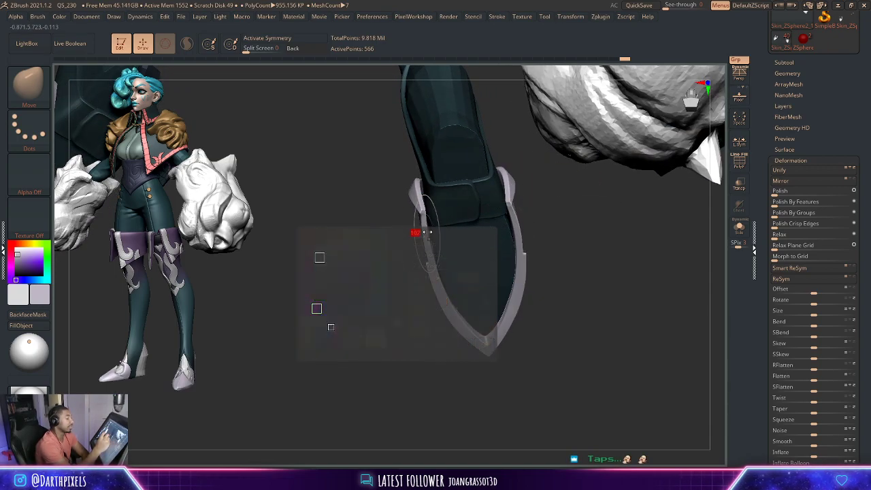
right_click(504, 201)
drag(504, 201, 491, 202)
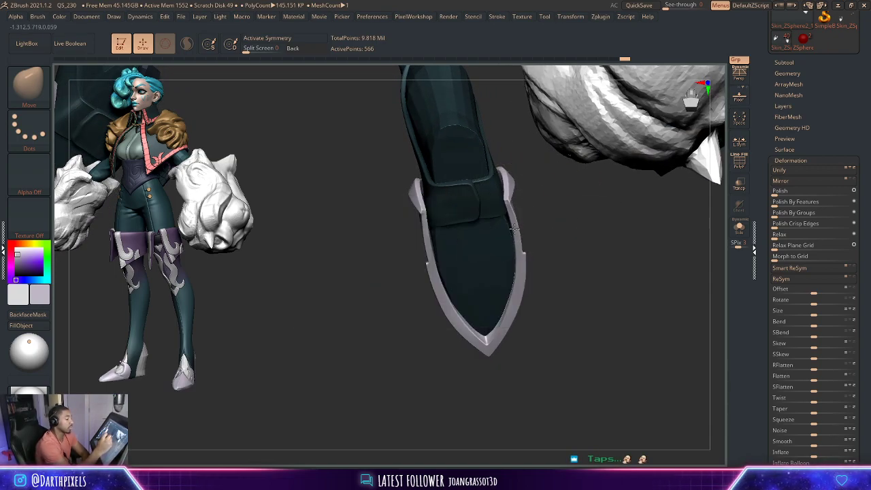
mouse_move(525, 225)
mouse_down()
mouse_move(547, 235)
mouse_move(486, 269)
mouse_move(587, 312)
mouse_move(517, 301)
mouse_move(498, 197)
mouse_up()
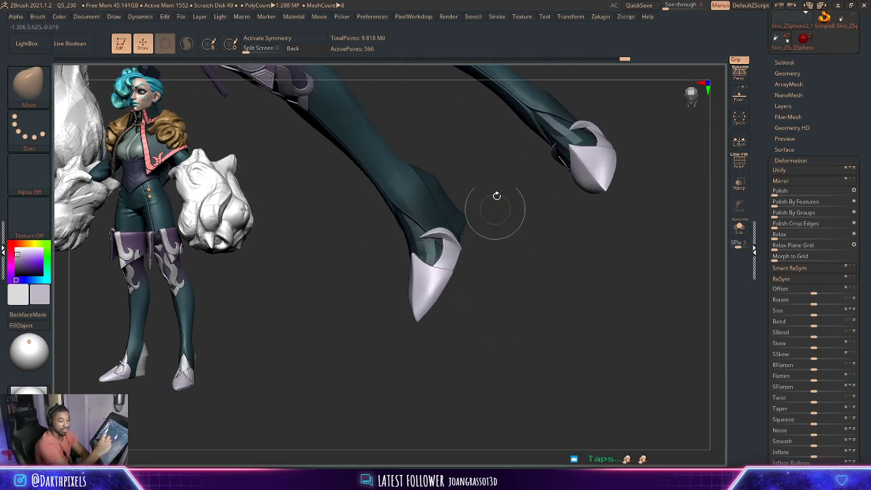
mouse_move(514, 242)
mouse_down()
mouse_move(477, 257)
mouse_move(510, 253)
mouse_move(429, 248)
mouse_move(521, 295)
mouse_move(540, 281)
mouse_move(565, 305)
mouse_move(562, 300)
mouse_up()
- Apply DynamicSubdiv to the boot, raising points from 566 to 145,156, and zoom onto the feet
key(g)
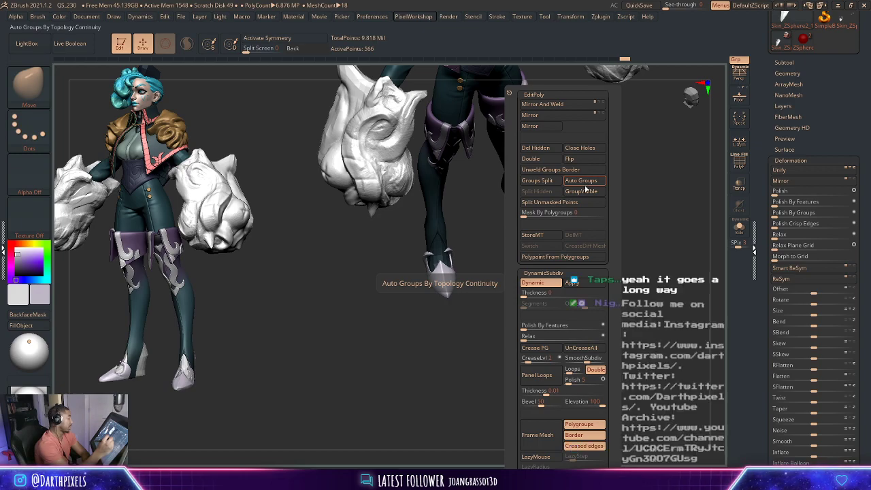
click(573, 282)
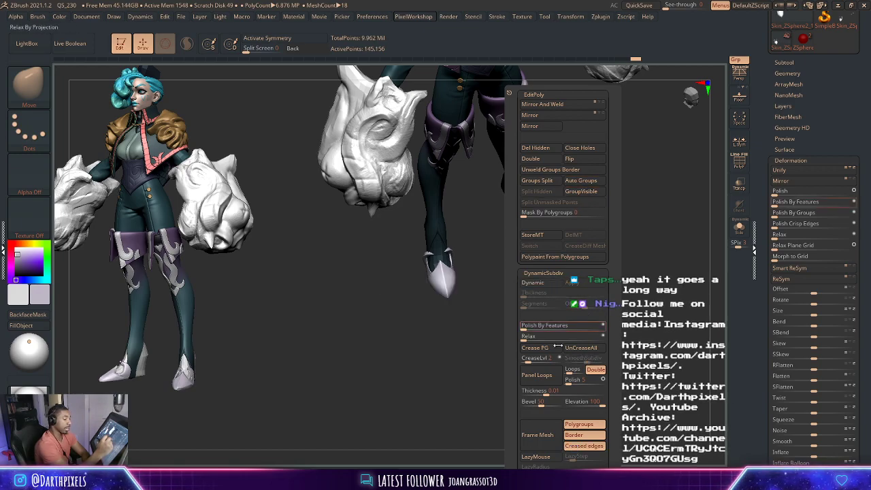
drag(451, 346, 519, 305)
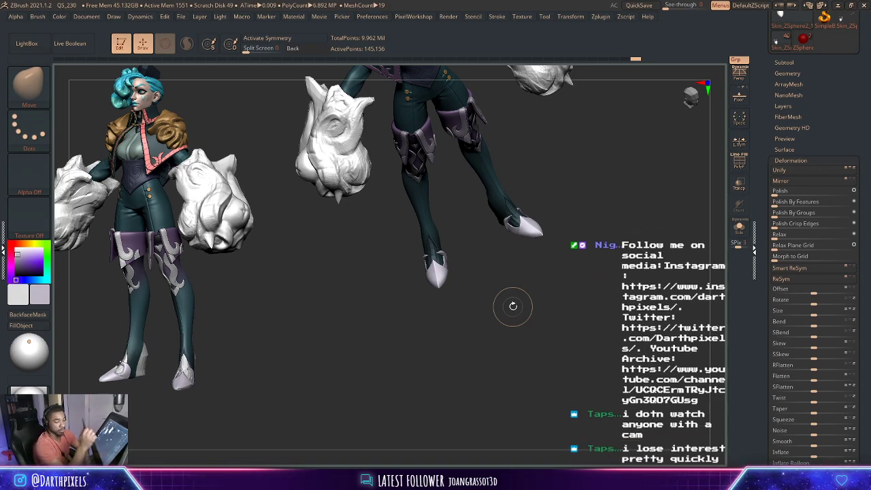
alt+drag(512, 306, 434, 182)
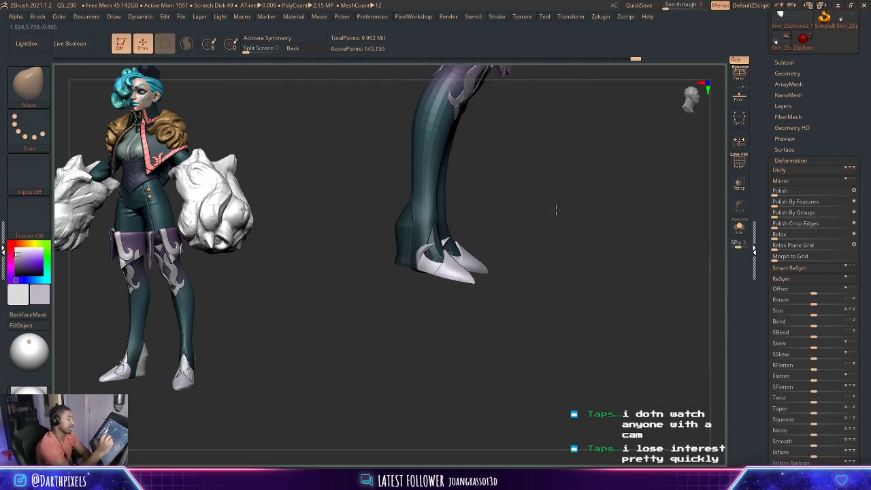
- Switch to the Skin_ZSphere2 boot shaft subtool and bring up the brush library
alt+click(434, 182)
drag(525, 166, 506, 234)
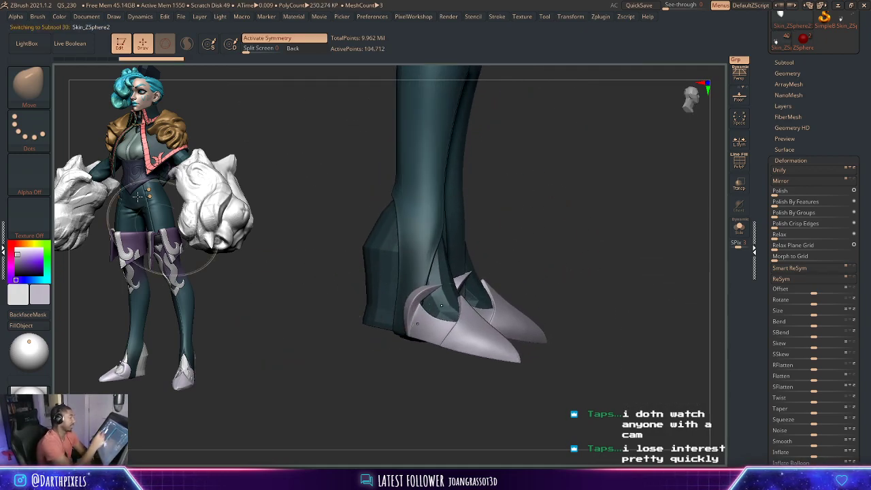
key(b)
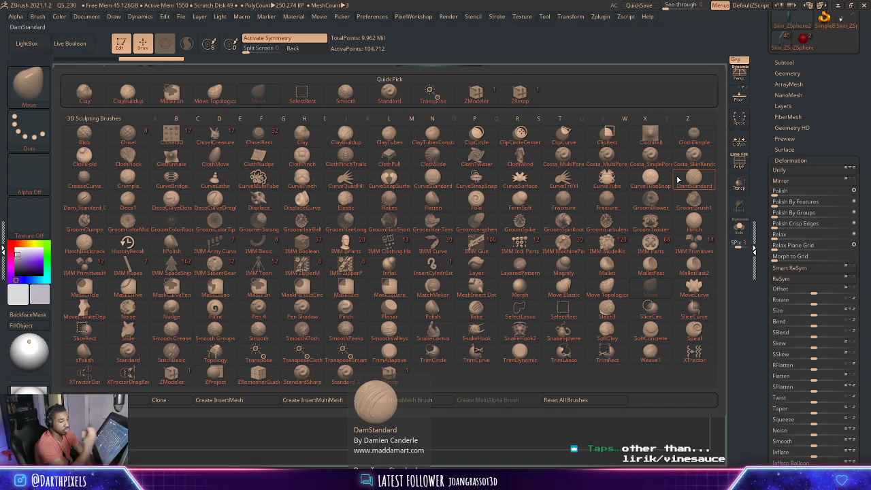
- Choose the DamStandard brush at a much smaller size and frame the left boot
click(695, 182)
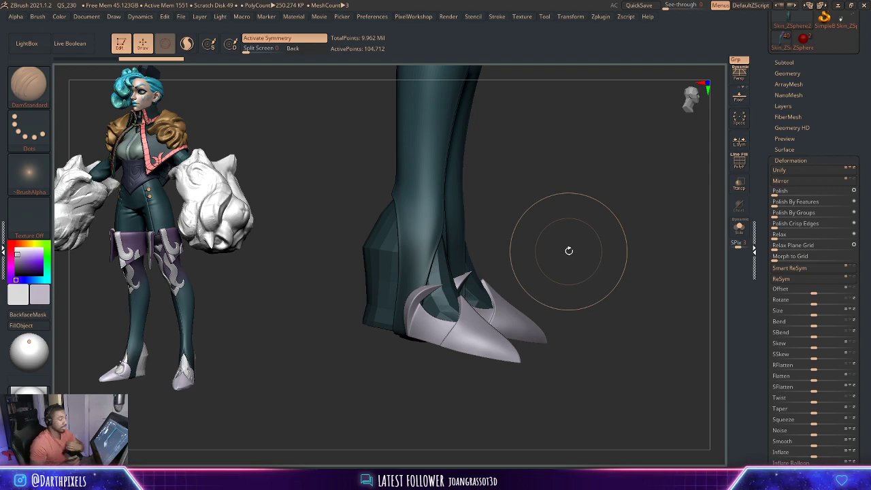
key(space)
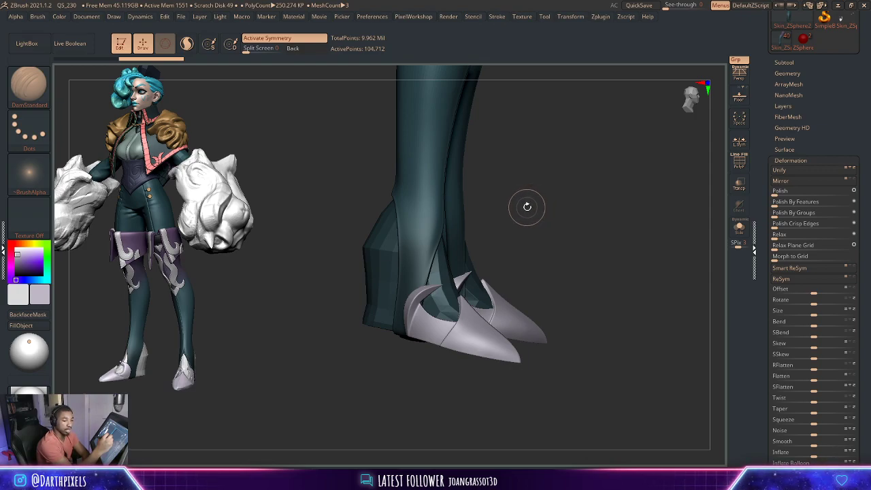
drag(519, 196, 448, 214)
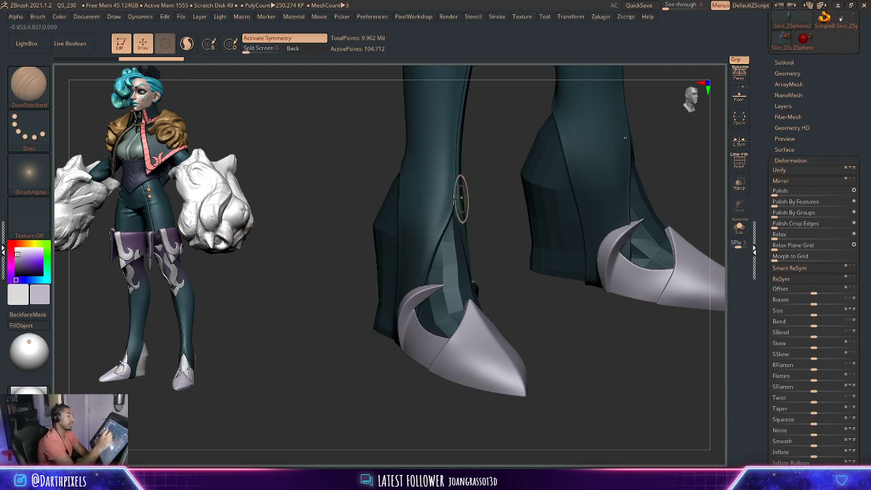
mouse_move(458, 200)
mouse_down()
mouse_move(511, 181)
mouse_move(519, 193)
mouse_move(550, 170)
mouse_move(490, 175)
mouse_up()
key(space)
drag(626, 156, 623, 175)
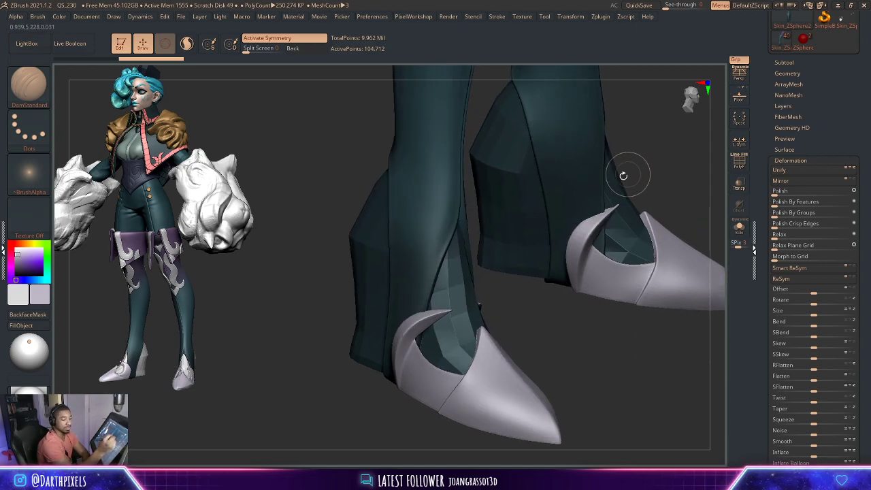
drag(486, 278, 461, 250)
key(space)
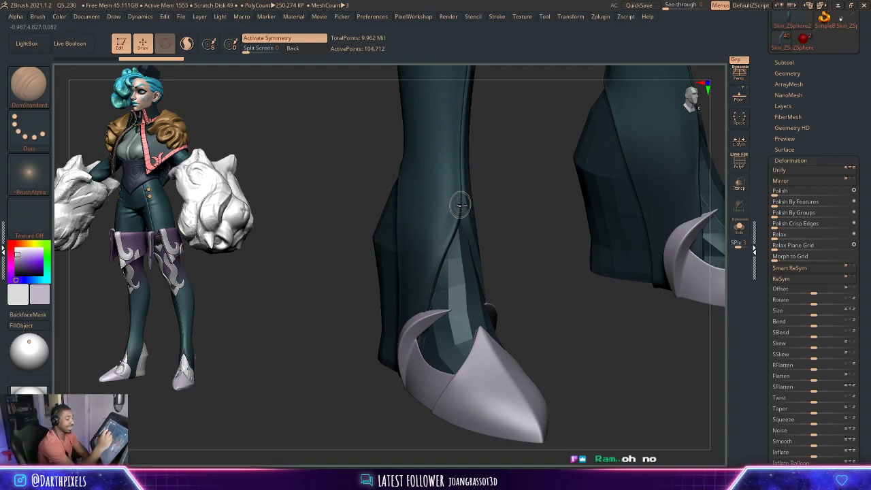
drag(443, 220, 487, 200)
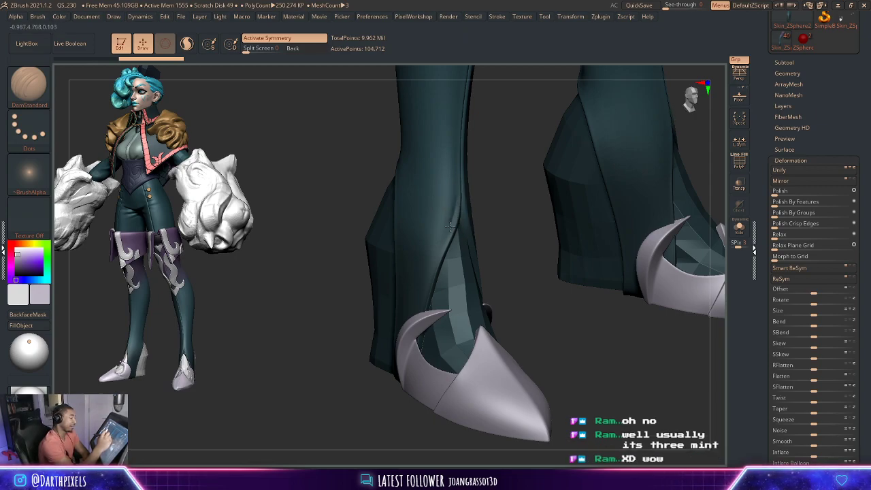
mouse_move(484, 197)
mouse_down()
mouse_move(472, 211)
mouse_move(502, 272)
mouse_move(537, 177)
mouse_move(547, 206)
mouse_move(500, 224)
mouse_up()
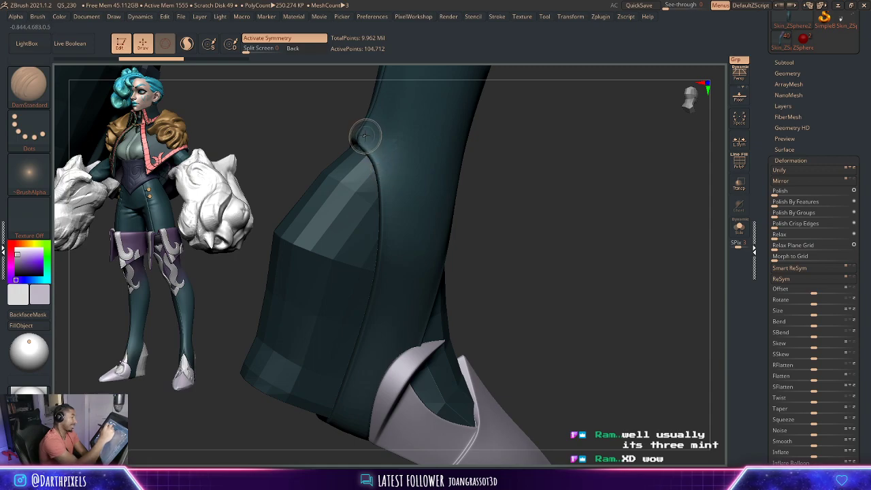
- Carve a sharp seam down the boot shaft crease, checking it across subdivision levels
mouse_move(364, 136)
mouse_down()
mouse_move(386, 174)
mouse_move(371, 151)
mouse_up()
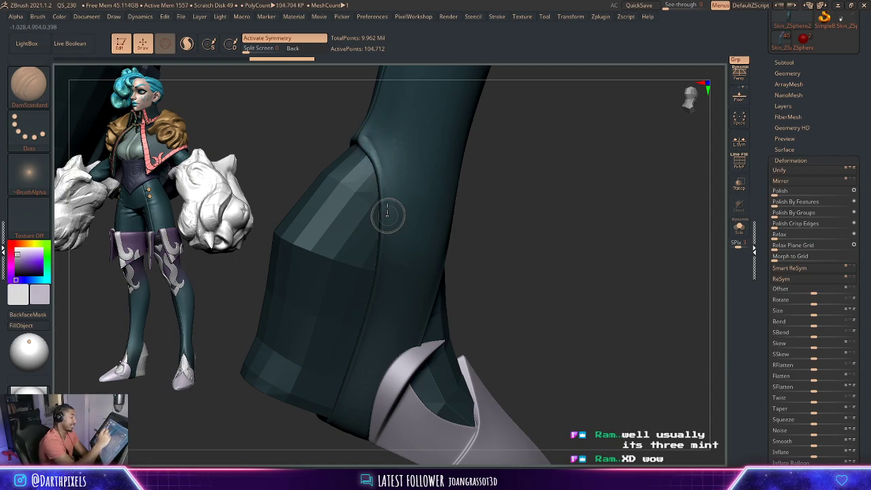
drag(387, 213, 389, 309)
drag(492, 247, 510, 184)
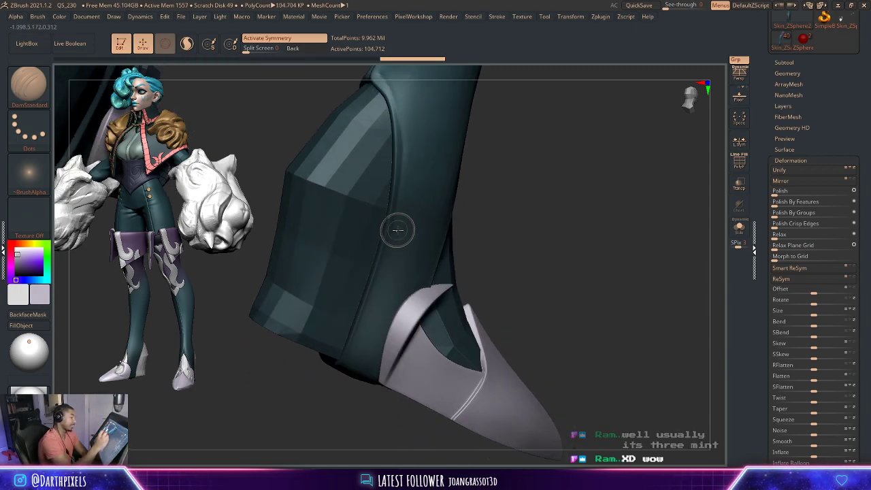
drag(399, 156, 383, 254)
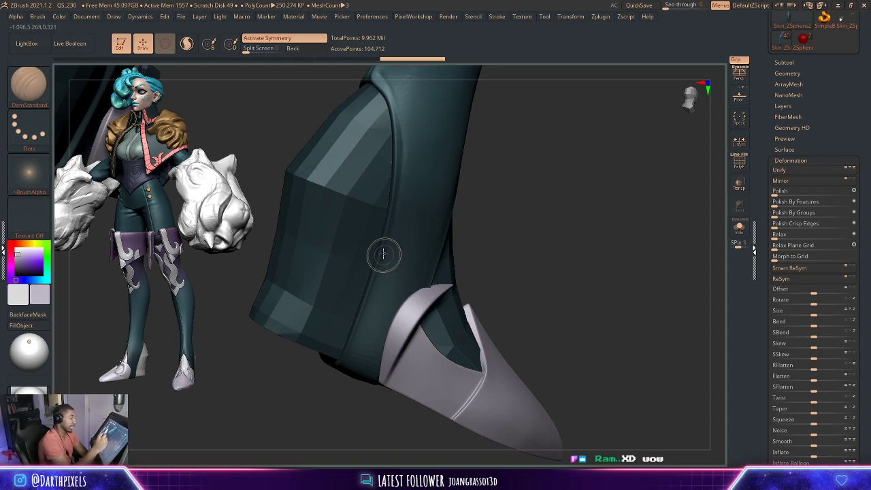
key(ctrl+z)
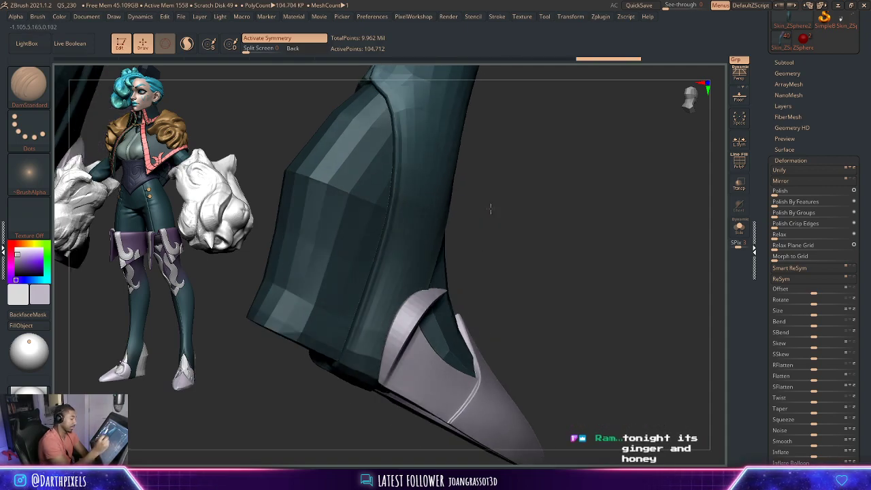
drag(490, 209, 382, 298)
key(d)
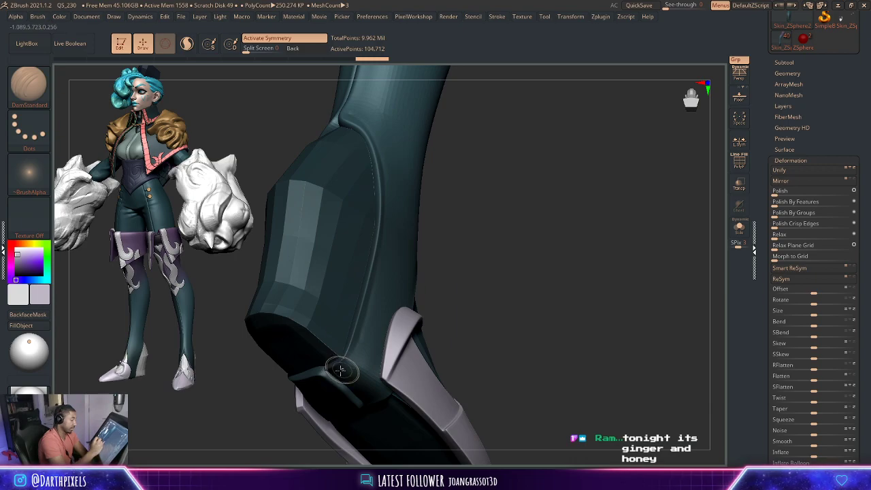
key(shift+d)
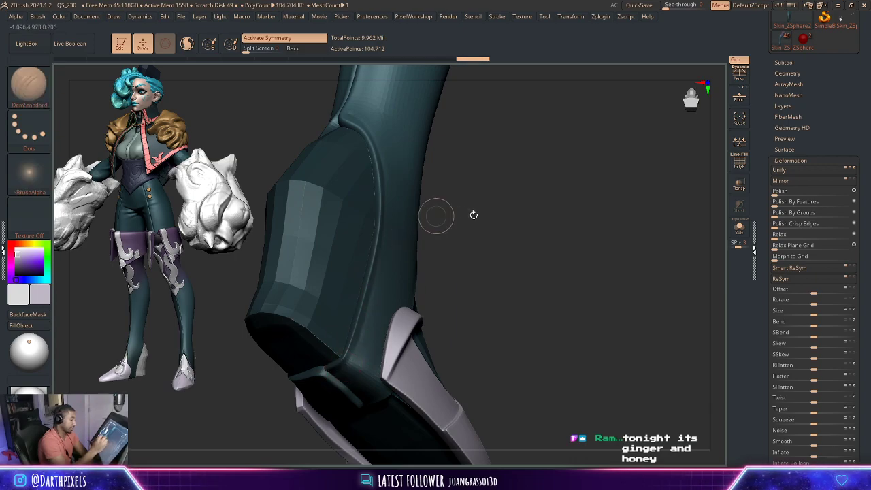
- Zoom out to both legs and select the Base2_66 leg mesh
drag(474, 216, 384, 230)
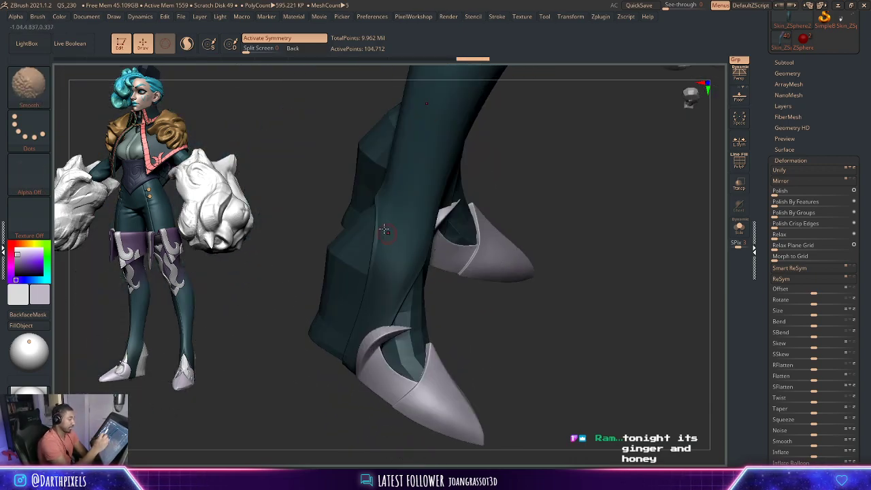
drag(373, 301, 427, 230)
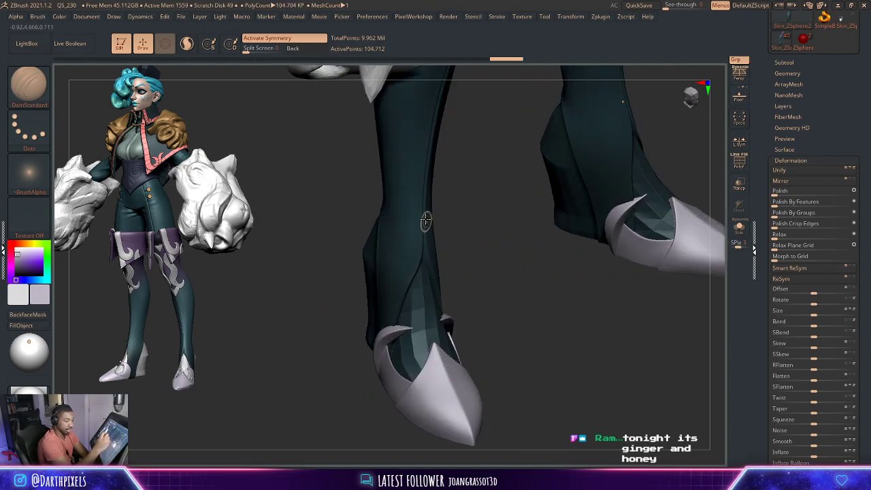
mouse_move(470, 279)
mouse_down()
mouse_move(461, 288)
mouse_move(467, 298)
mouse_move(443, 294)
mouse_move(426, 303)
mouse_move(482, 291)
mouse_move(493, 330)
mouse_move(433, 246)
mouse_up()
alt+click(432, 246)
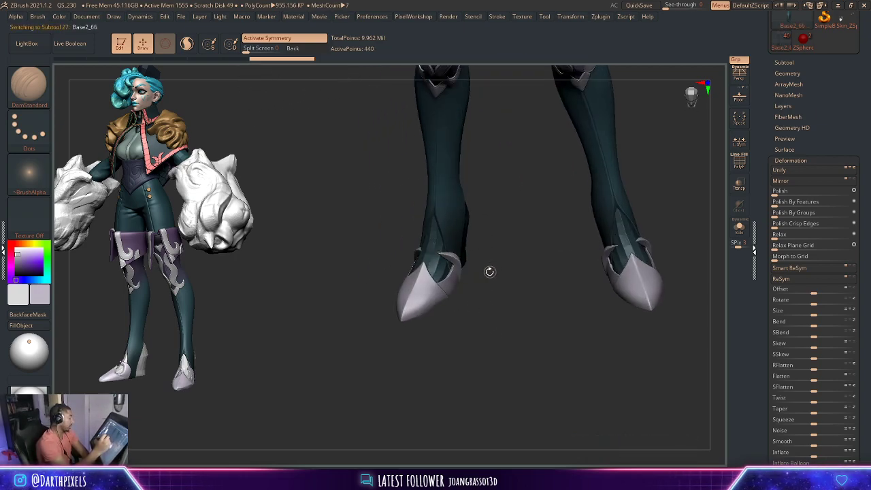
- Show the subtool list and zoom in on the left boot from the front
mouse_move(490, 271)
mouse_down()
mouse_move(499, 258)
mouse_move(428, 244)
mouse_up()
drag(483, 257, 496, 257)
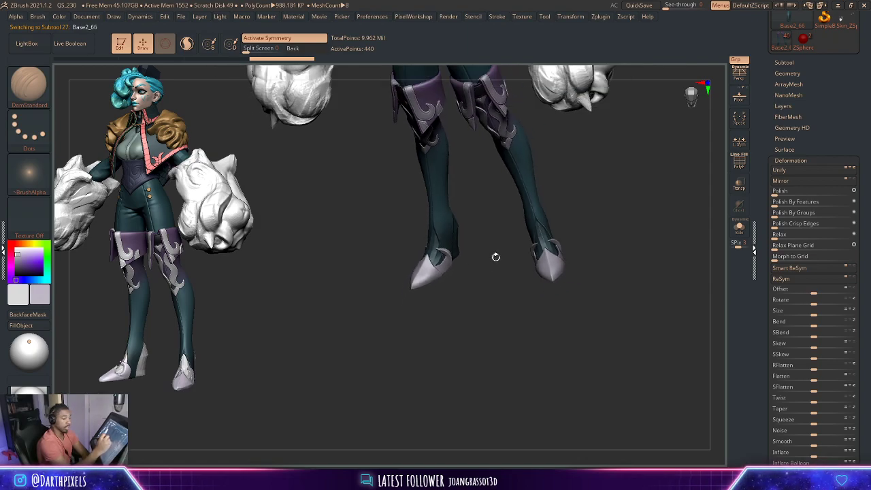
click(784, 62)
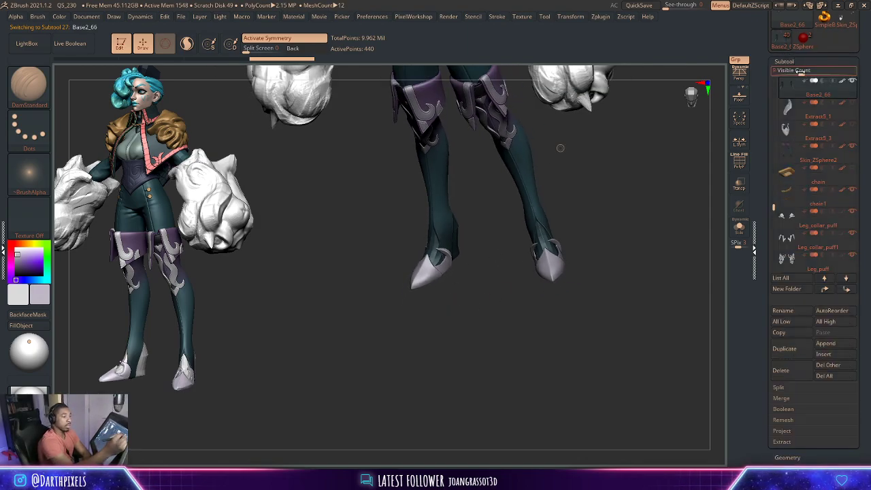
drag(642, 147, 474, 255)
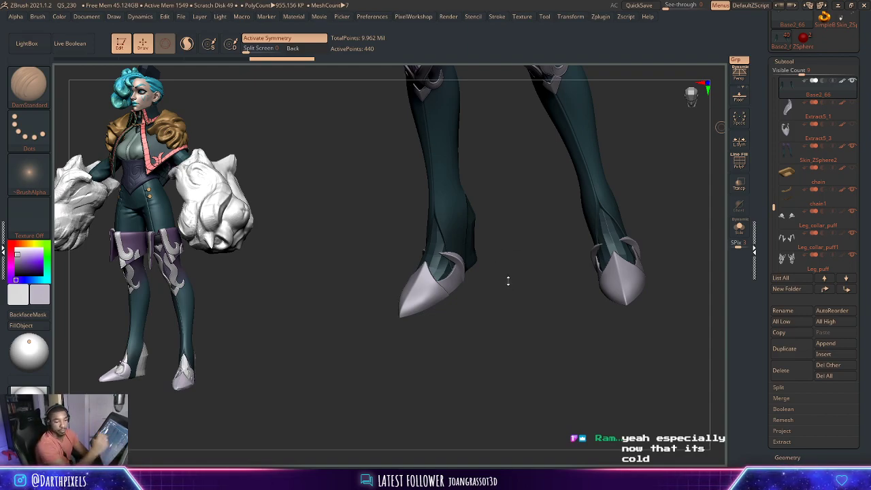
mouse_move(508, 280)
alt+mouse_down()
mouse_move(539, 214)
mouse_move(430, 263)
alt+mouse_up()
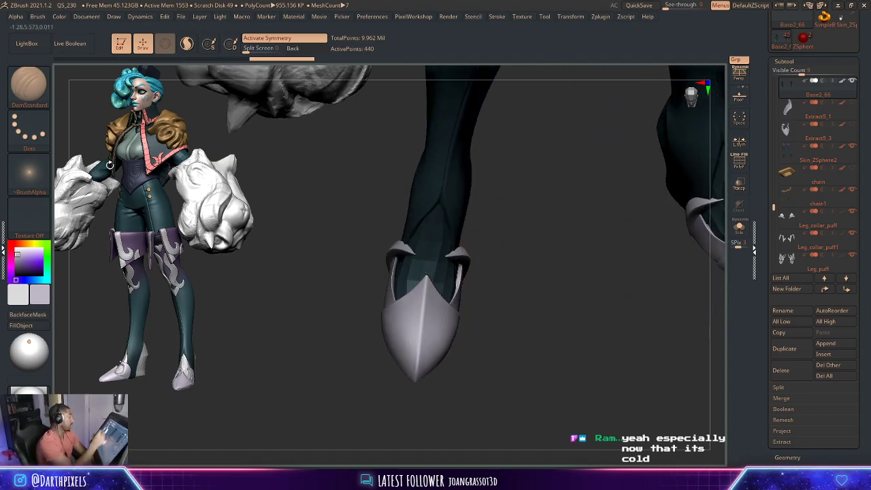
- Switch to Move Topological, nudge the shaft near the toe cap, and check polygroups with PolyF
click(29, 85)
click(260, 99)
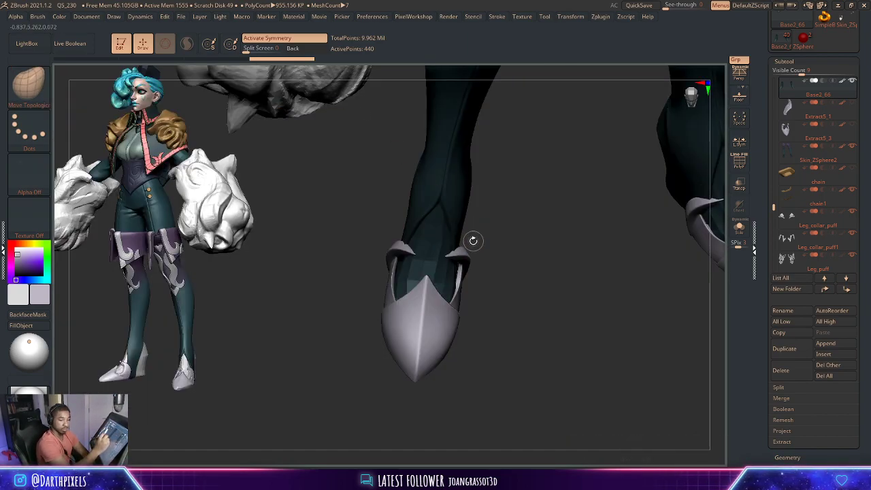
key(space)
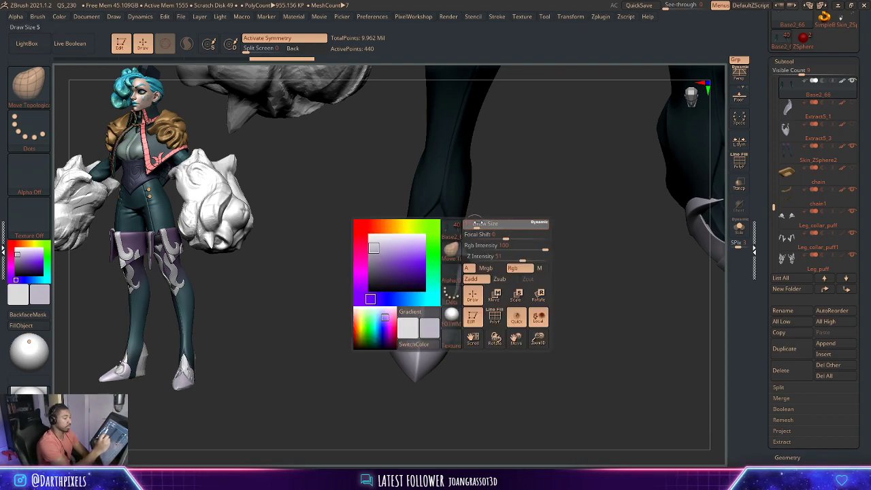
mouse_move(490, 229)
mouse_down()
mouse_move(425, 284)
mouse_move(445, 222)
mouse_move(470, 188)
mouse_move(492, 261)
mouse_move(510, 202)
mouse_up()
key(space)
key(shift+f)
key(shift+f)
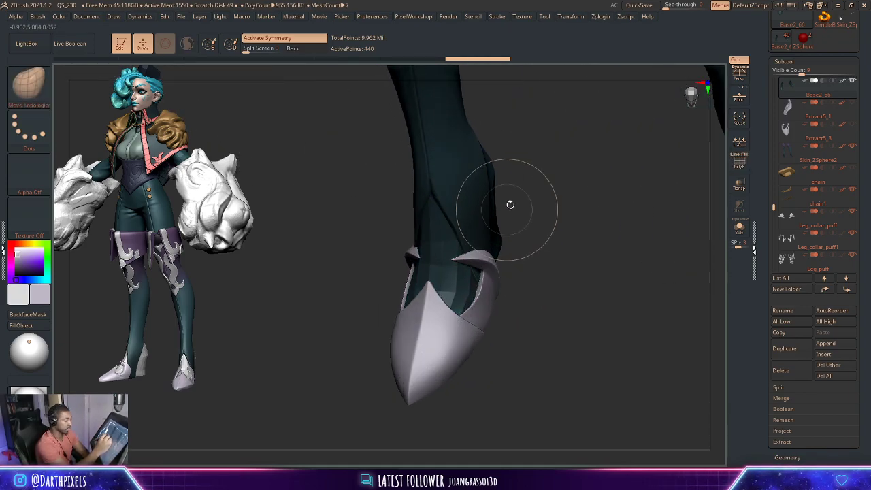
key(shift+f)
key(b)
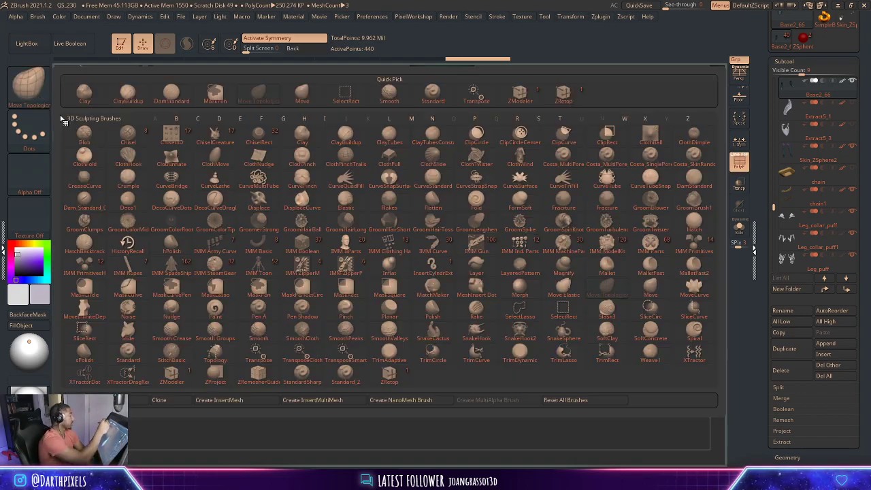
click(514, 366)
mouse_move(514, 366)
mouse_down()
mouse_move(522, 216)
mouse_move(525, 262)
mouse_move(472, 234)
mouse_move(461, 272)
mouse_move(477, 269)
mouse_up()
key(shift+f)
- Show the whole character and duplicate Base2_66 as Base2_67
click(740, 228)
mouse_move(576, 253)
mouse_down()
mouse_move(592, 243)
mouse_move(560, 243)
mouse_move(622, 257)
mouse_up()
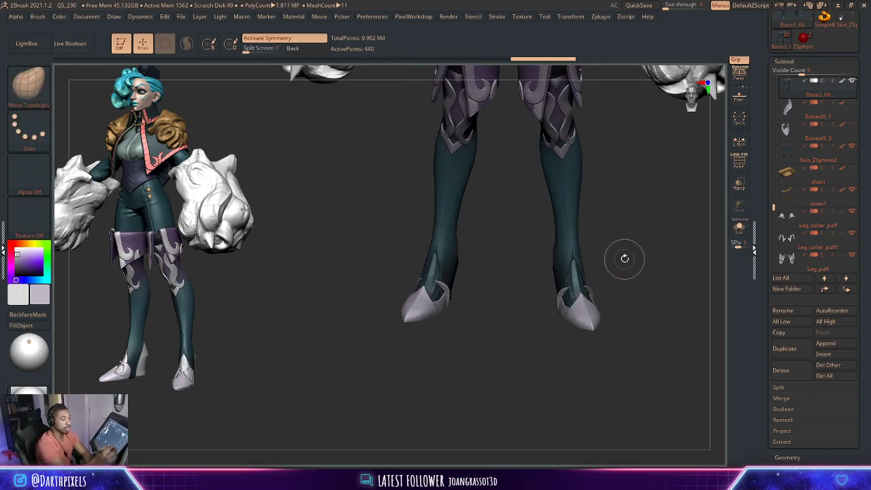
click(796, 347)
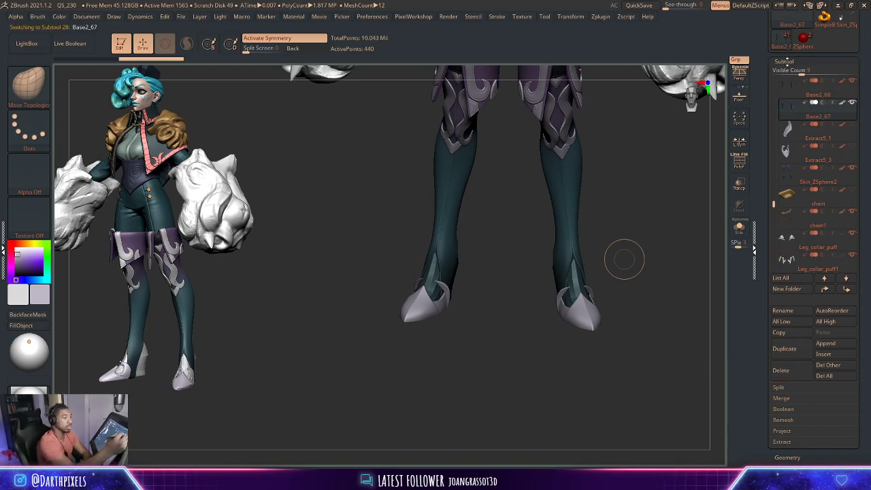
- Drop Base2_67 to its lowest SDiv and Del Higher, bringing total points to 9.964 Mil
click(806, 63)
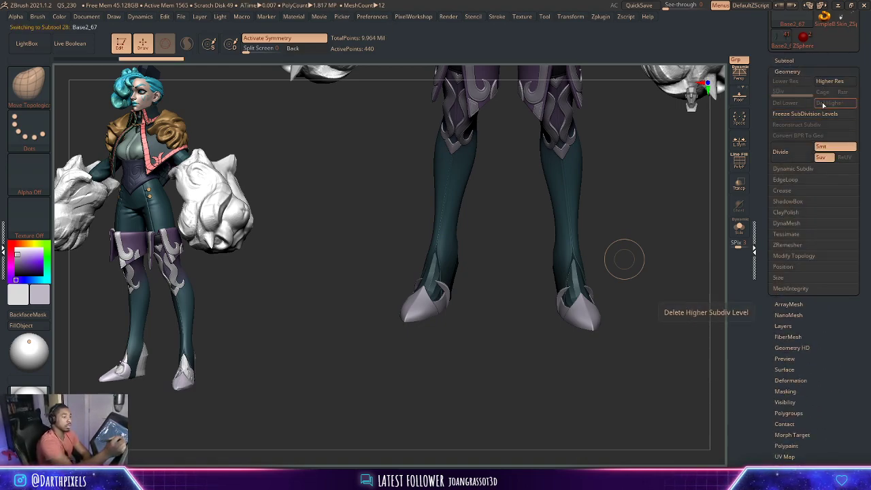
click(817, 109)
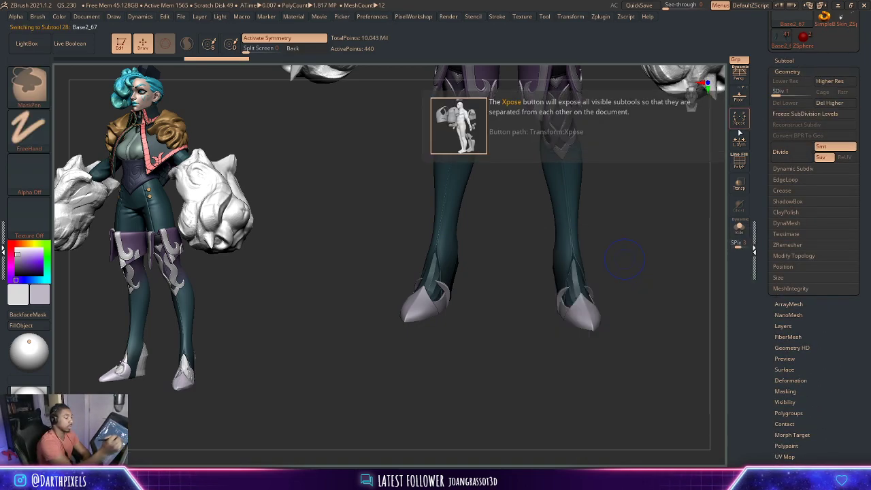
click(825, 104)
mouse_move(524, 302)
mouse_down()
mouse_move(526, 311)
mouse_move(608, 259)
mouse_up()
- Solo the low-poly copy and check its wireframe from a side view
key(alt+s)
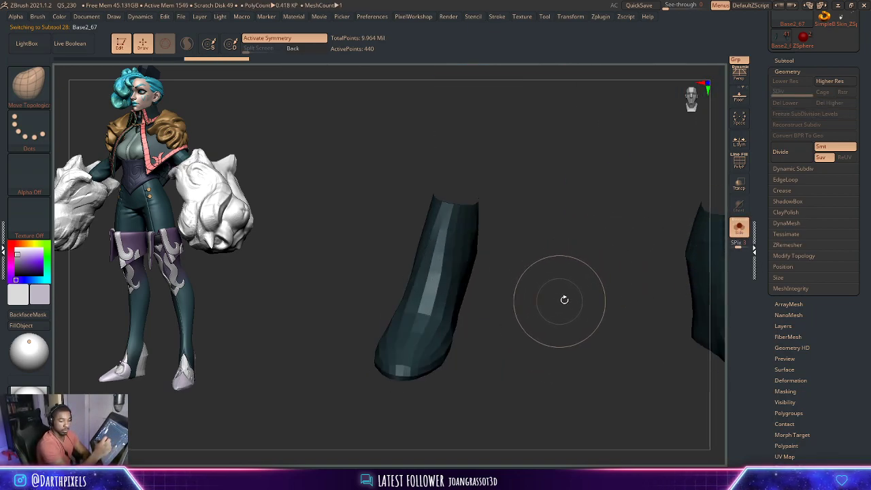
mouse_move(565, 297)
mouse_down()
mouse_move(579, 249)
mouse_move(583, 261)
mouse_up()
key(shift+f)
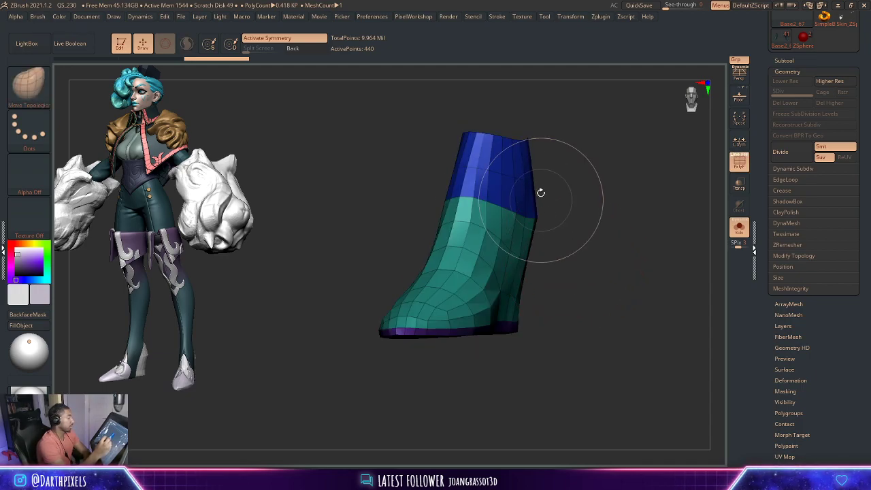
key(shift+f)
drag(551, 189, 590, 231)
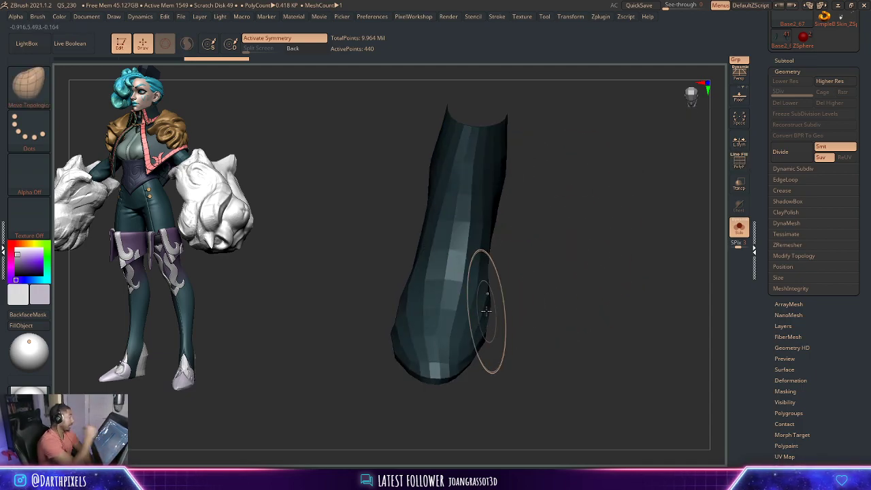
click(30, 88)
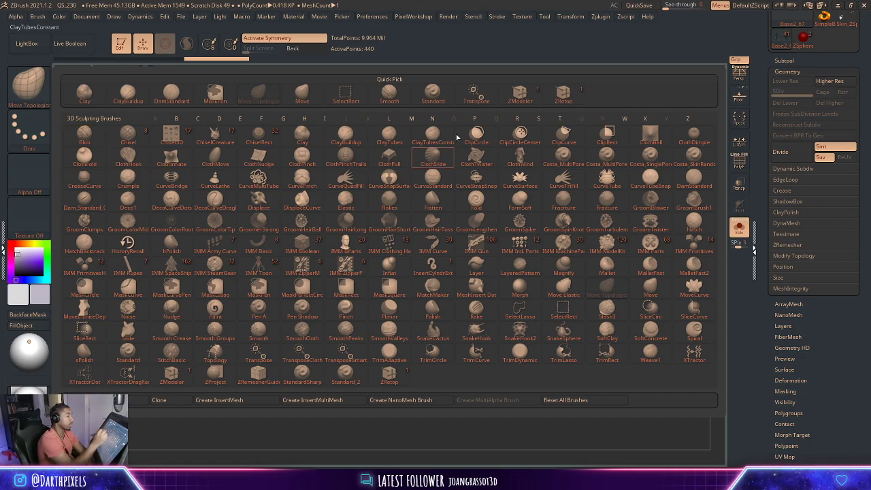
- Select ZModeler, turn Solo off, and make the other boot subtools visible again
click(535, 100)
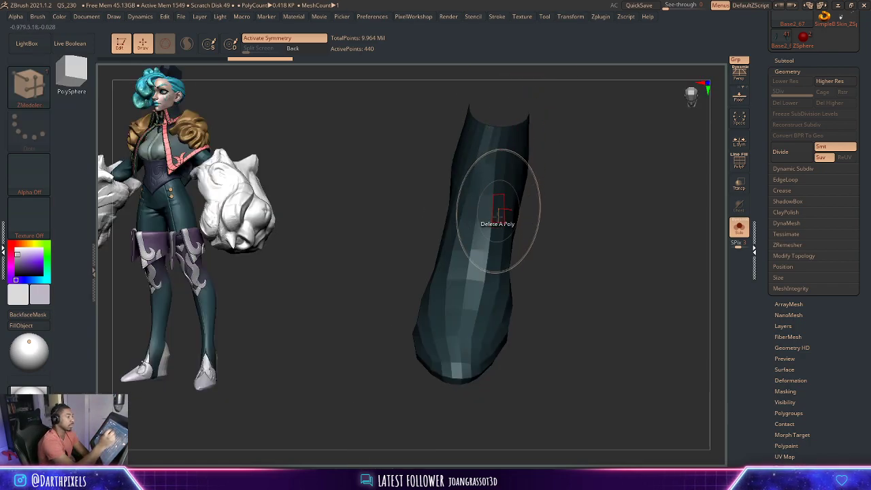
key(shift+f)
drag(540, 198, 557, 201)
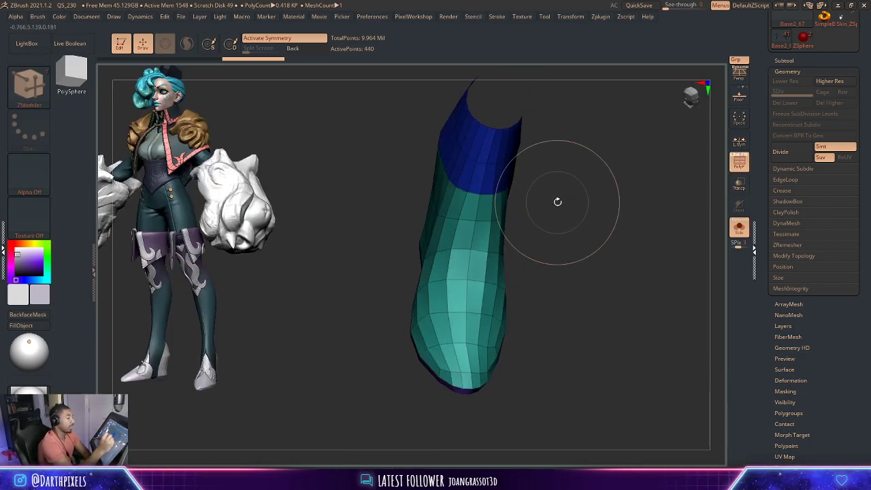
click(739, 229)
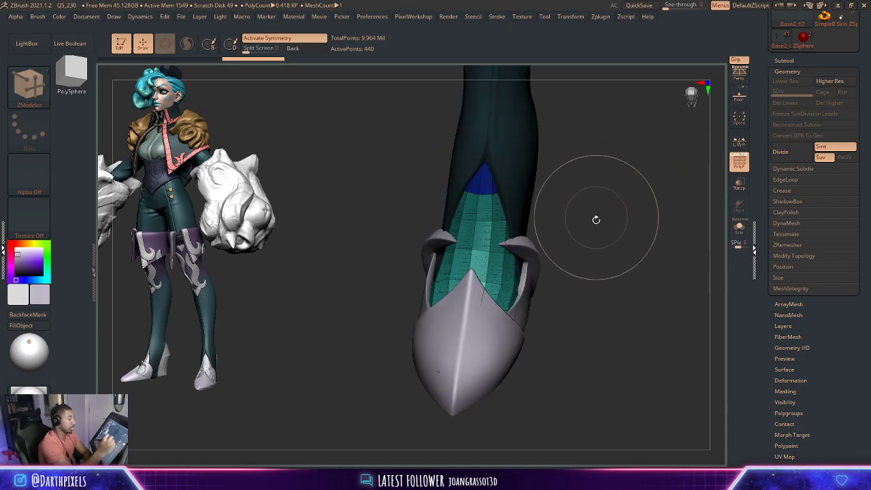
click(787, 61)
click(861, 102)
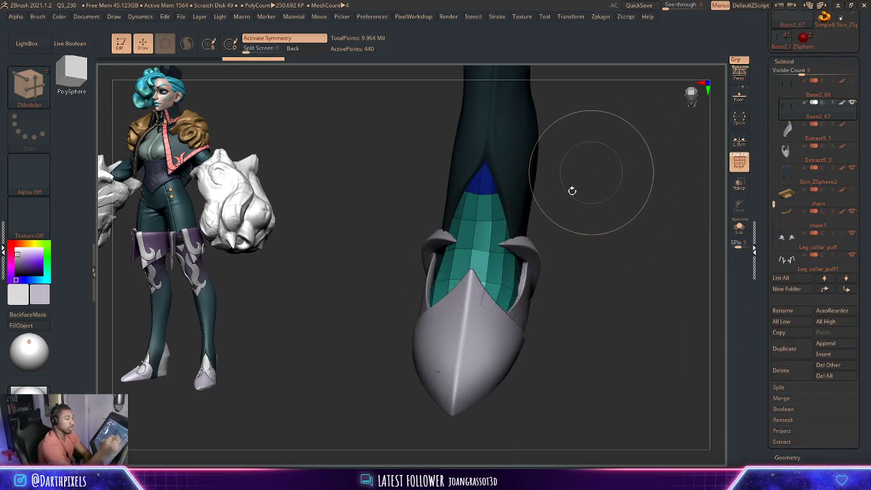
key(shift+f)
drag(569, 188, 548, 241)
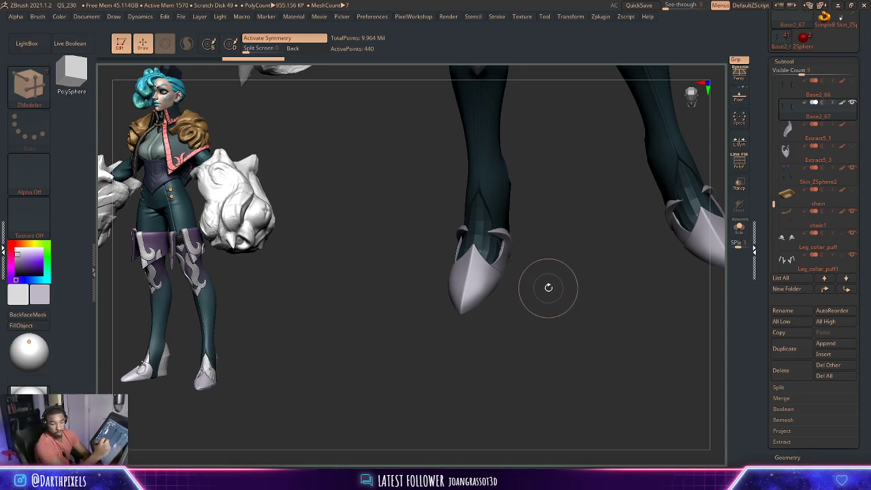
- Inspect the low-poly boots' polygroups, then solo Base2_67 with only one boot visible
mouse_move(555, 275)
mouse_down()
mouse_move(562, 301)
mouse_move(569, 288)
mouse_move(512, 317)
mouse_move(520, 325)
mouse_up()
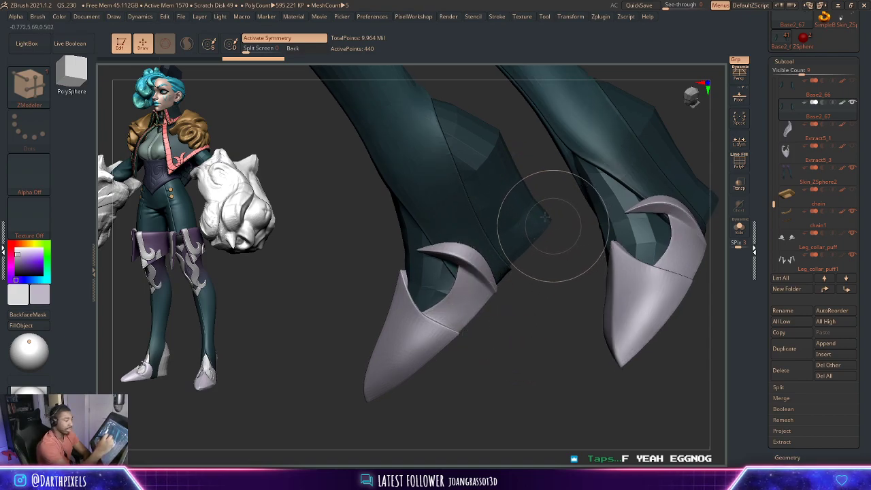
key(shift+f)
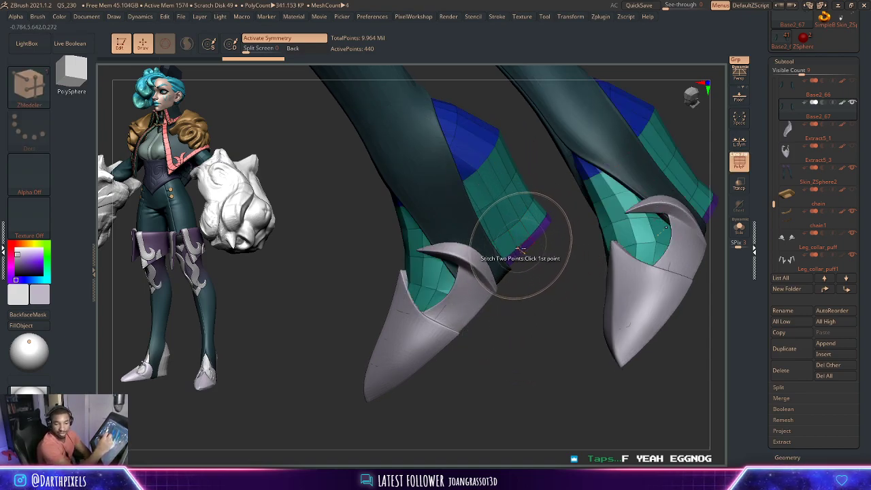
mouse_move(544, 302)
mouse_down()
mouse_move(509, 307)
mouse_move(467, 253)
mouse_up()
key(shift+f)
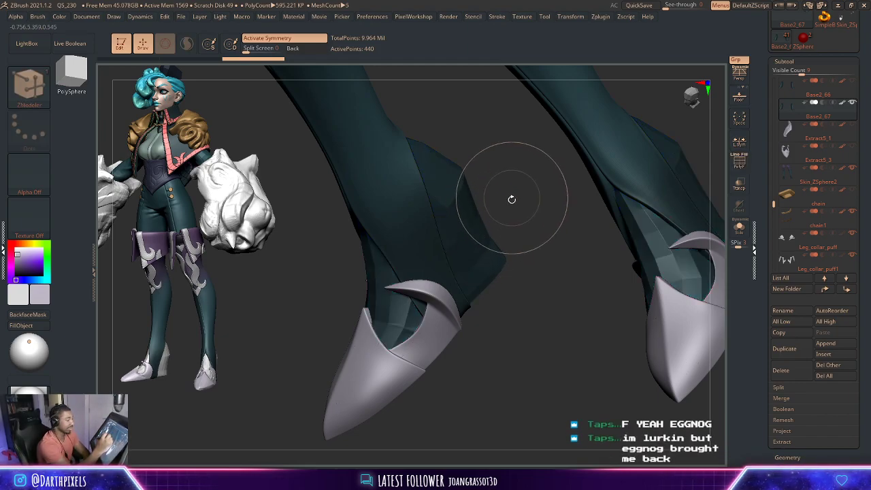
mouse_move(512, 199)
mouse_down()
mouse_move(500, 200)
mouse_move(501, 185)
mouse_move(499, 262)
mouse_move(486, 234)
mouse_move(476, 253)
mouse_move(605, 184)
mouse_move(496, 204)
mouse_move(554, 196)
mouse_up()
key(shift+f)
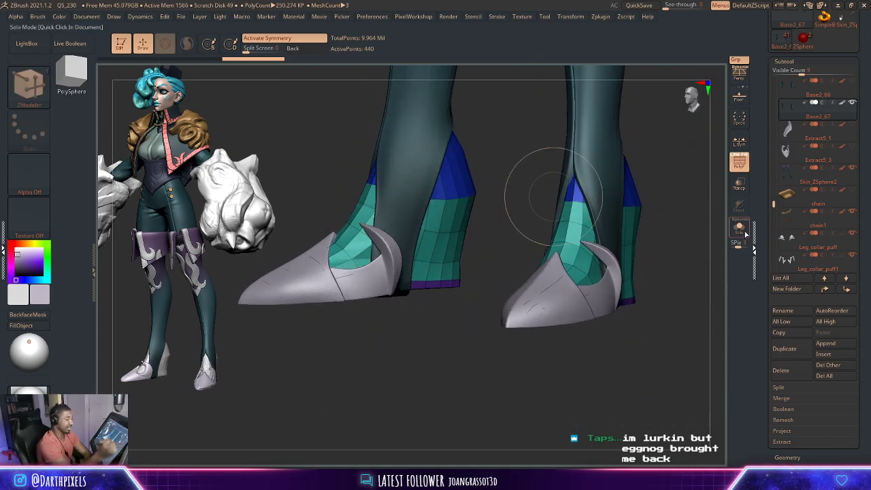
click(740, 228)
ctrl+alt+shift+click(550, 247)
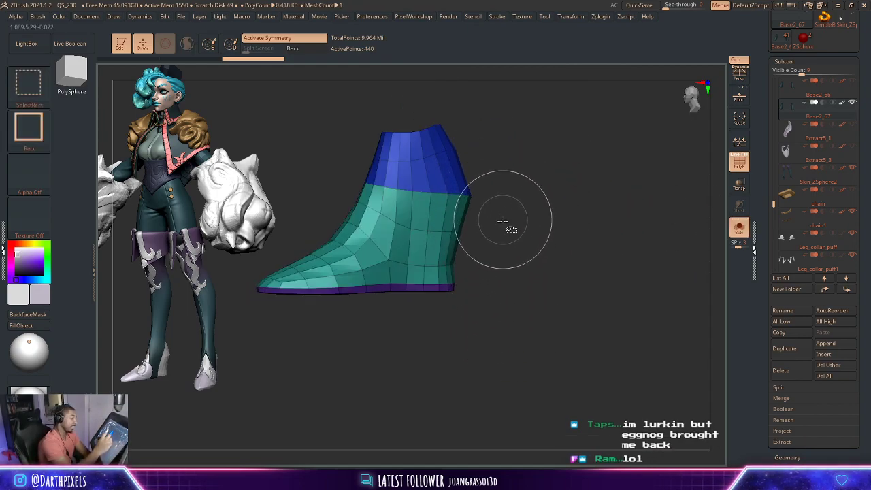
- Try box-hiding the boot's rear, then unhide everything and orbit both boots to a side view
ctrl+alt+shift+drag(503, 225, 416, 301)
key(b)
key(z)
key(m)
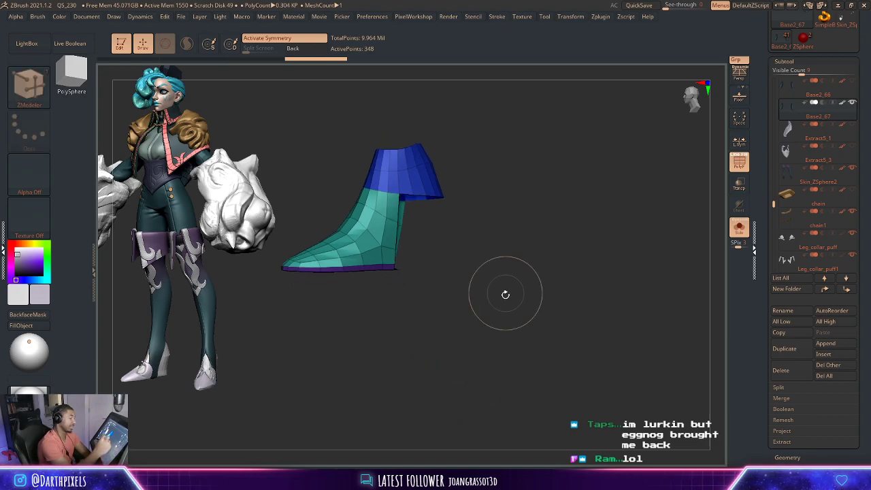
ctrl+shift+click(506, 294)
mouse_move(490, 302)
mouse_down()
mouse_move(529, 298)
mouse_move(515, 298)
mouse_move(516, 275)
mouse_up()
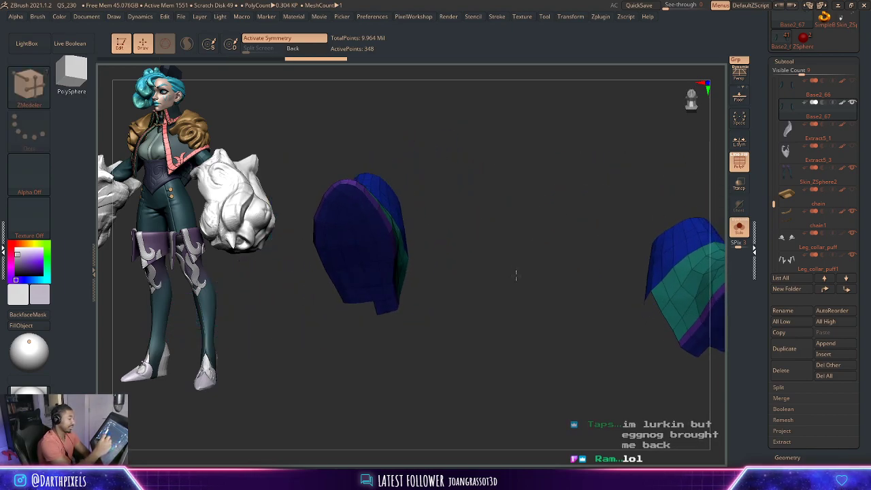
mouse_move(546, 227)
mouse_down()
mouse_move(521, 292)
mouse_move(499, 316)
mouse_move(497, 305)
mouse_up()
drag(527, 250, 543, 171)
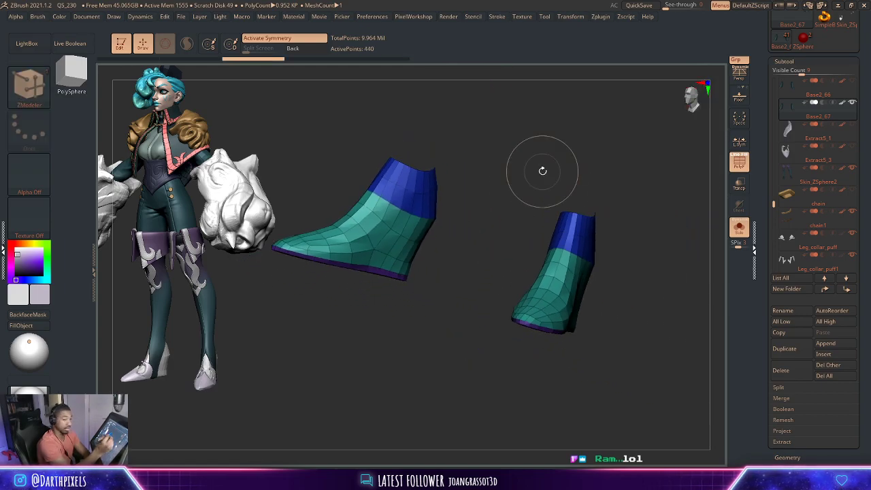
- Hide strips of heel and back faces on the boots, leaving 336 active points
key(g)
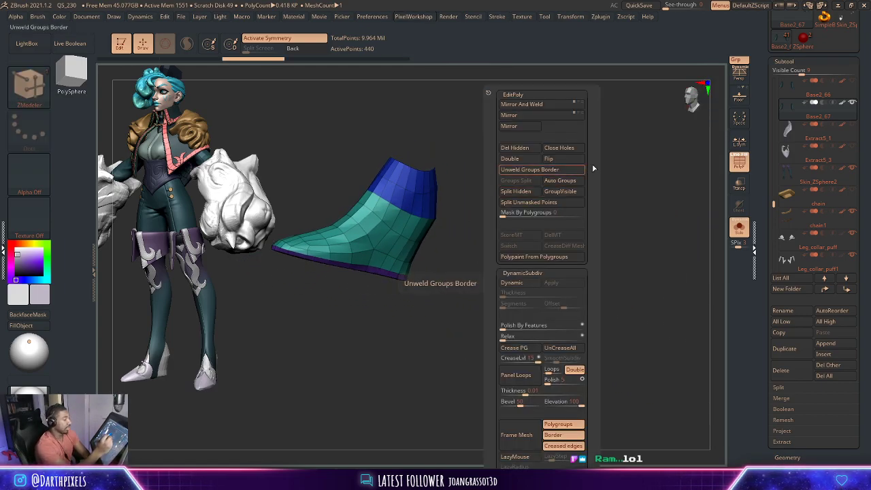
drag(437, 370, 447, 311)
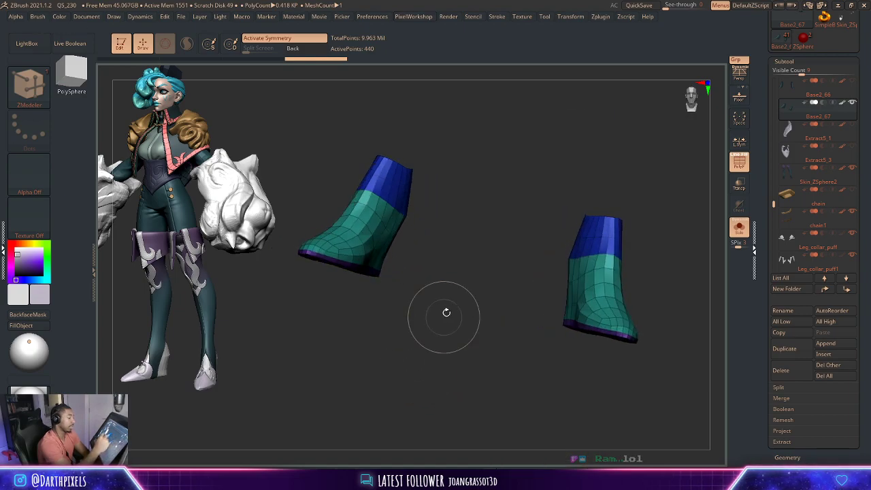
key(shift+f)
mouse_move(590, 197)
mouse_down()
mouse_move(593, 184)
mouse_move(619, 202)
mouse_move(524, 241)
mouse_up()
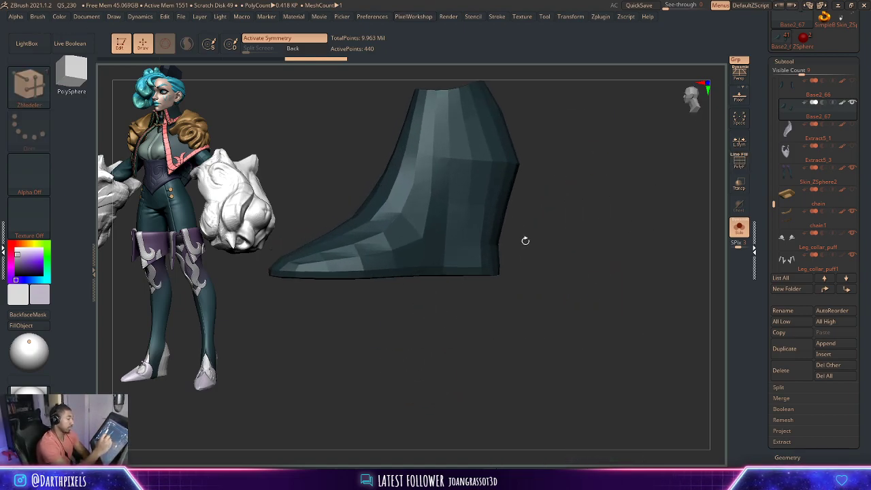
key(shift+f)
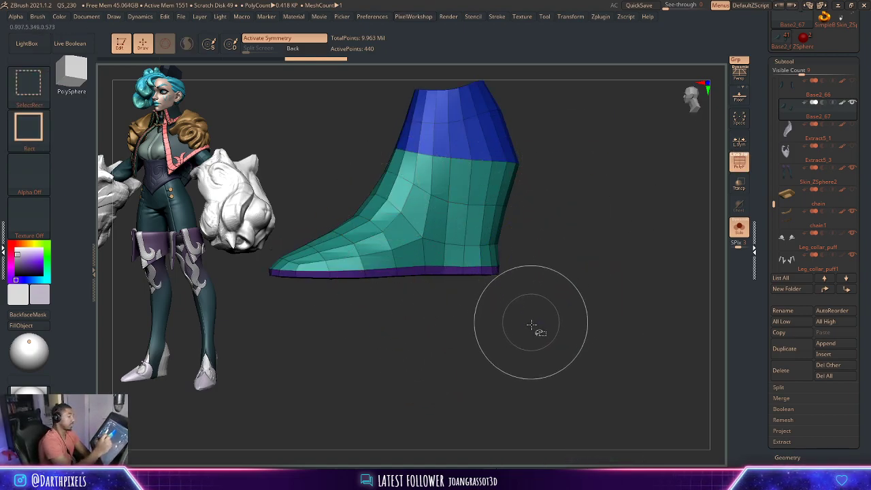
ctrl+alt+shift+drag(531, 318, 463, 181)
mouse_move(516, 202)
mouse_down()
mouse_move(533, 288)
mouse_move(518, 307)
mouse_move(500, 288)
mouse_move(536, 228)
mouse_move(548, 272)
mouse_move(538, 281)
mouse_move(579, 255)
mouse_move(502, 292)
mouse_move(479, 185)
mouse_up()
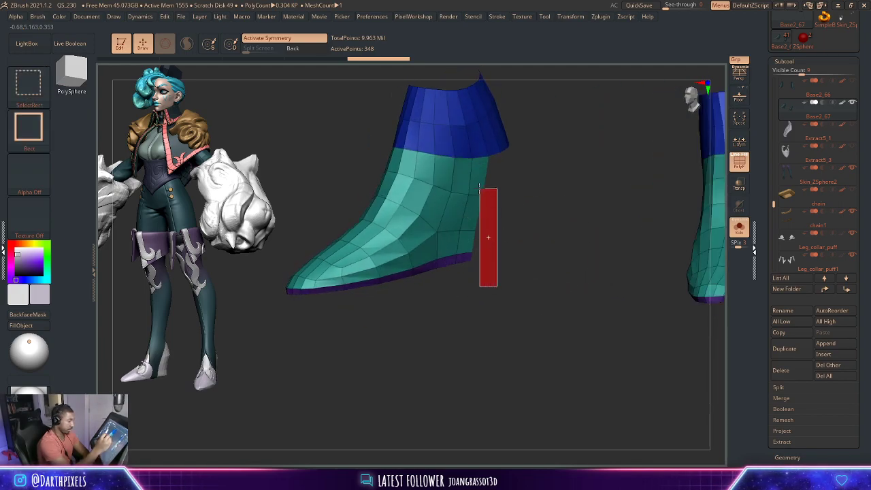
ctrl+alt+shift+drag(477, 269, 456, 255)
mouse_move(477, 268)
mouse_down()
mouse_move(496, 249)
mouse_move(496, 193)
mouse_move(429, 234)
mouse_move(531, 227)
mouse_move(535, 193)
mouse_move(513, 188)
mouse_move(477, 258)
mouse_move(482, 315)
mouse_move(483, 301)
mouse_up()
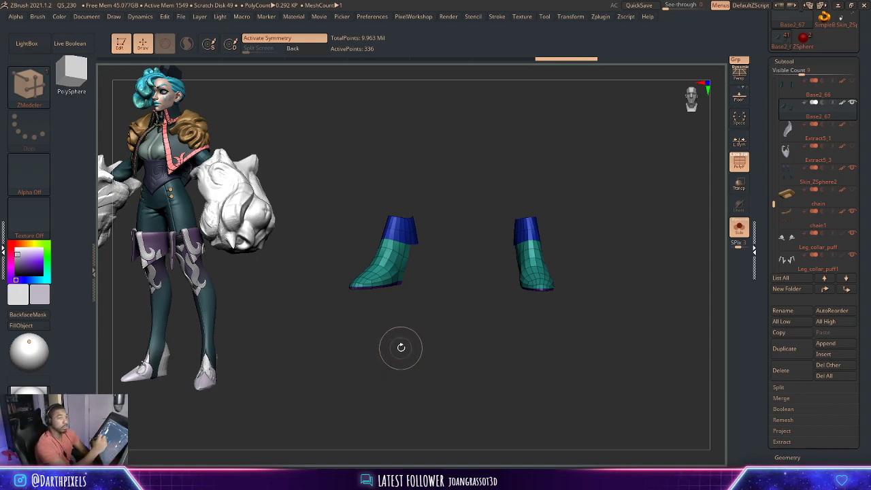
- Group the visible boot faces with Ctrl+W, then invert visibility to show the two shaft panels
mouse_move(443, 240)
mouse_down()
mouse_move(570, 188)
mouse_move(599, 202)
mouse_move(576, 173)
mouse_move(598, 222)
mouse_up()
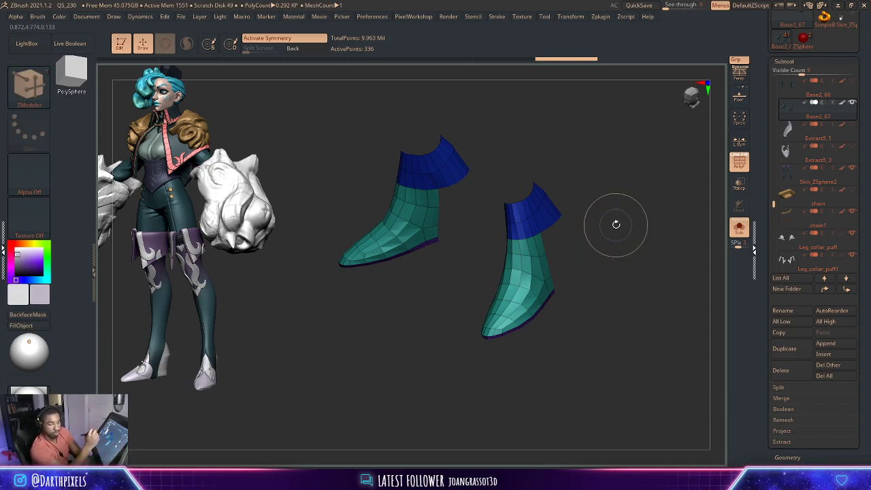
mouse_move(575, 177)
mouse_down()
mouse_move(583, 185)
mouse_move(503, 222)
mouse_up()
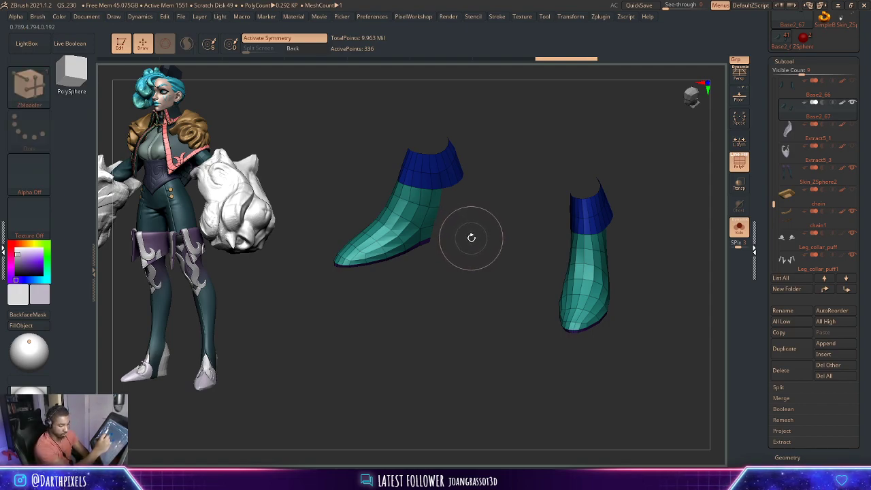
mouse_move(472, 236)
mouse_down()
mouse_move(494, 241)
mouse_move(565, 210)
mouse_up()
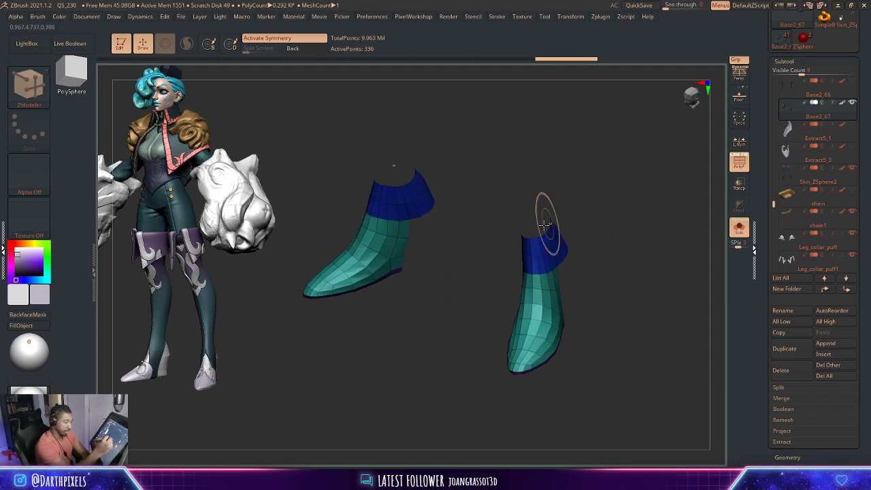
key(space)
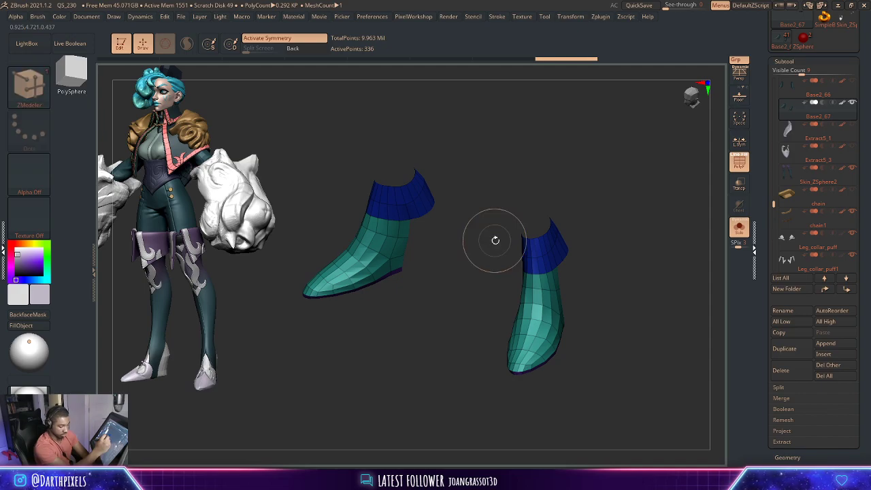
key(ctrl+shift)
drag(504, 201, 557, 214)
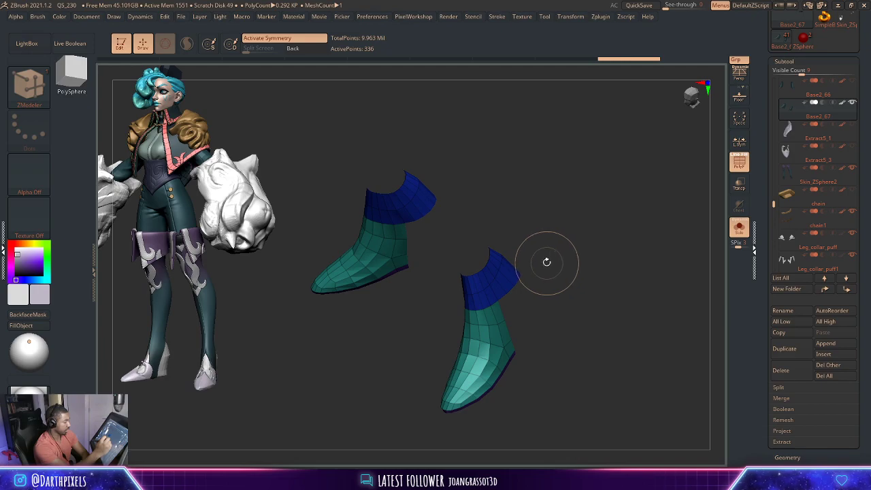
key(ctrl+w)
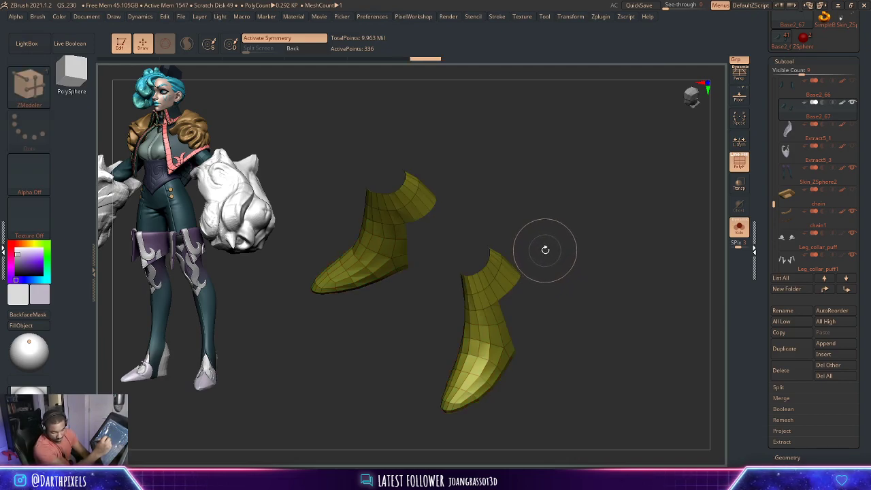
mouse_move(546, 249)
mouse_down()
mouse_move(561, 160)
mouse_move(582, 176)
mouse_up()
mouse_move(590, 210)
mouse_down()
mouse_move(564, 179)
mouse_move(556, 185)
mouse_move(566, 228)
mouse_up()
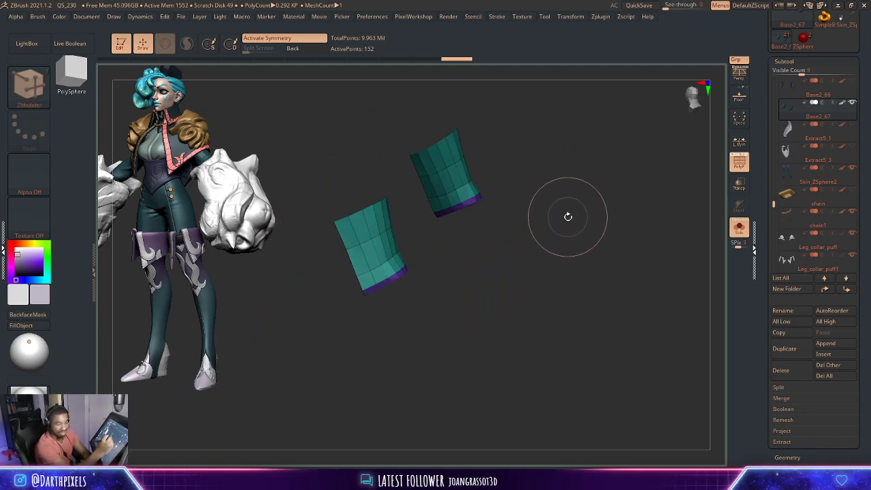
- Mask the two shaft panels and orbit them until they overlap
key(ctrl)
ctrl+click(571, 225)
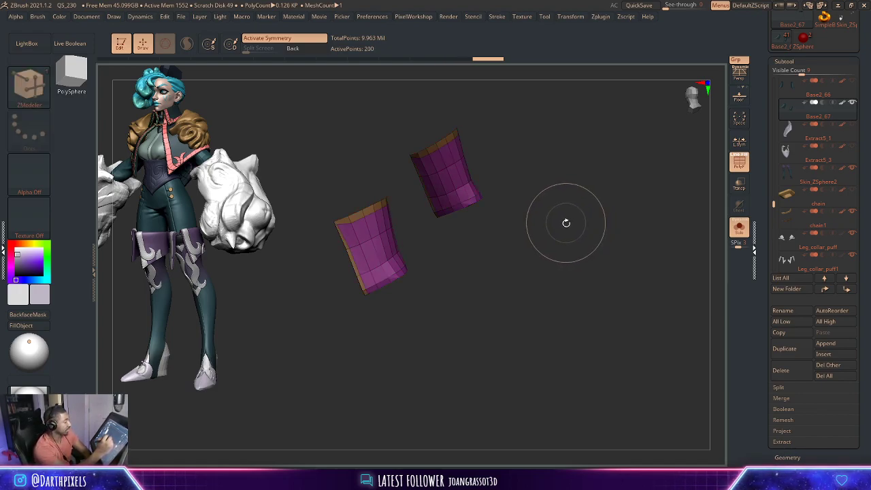
mouse_move(564, 220)
mouse_down()
mouse_move(574, 208)
mouse_move(573, 146)
mouse_move(552, 161)
mouse_move(583, 224)
mouse_move(535, 224)
mouse_move(547, 218)
mouse_move(583, 252)
mouse_move(571, 264)
mouse_move(565, 253)
mouse_move(605, 241)
mouse_up()
key(space)
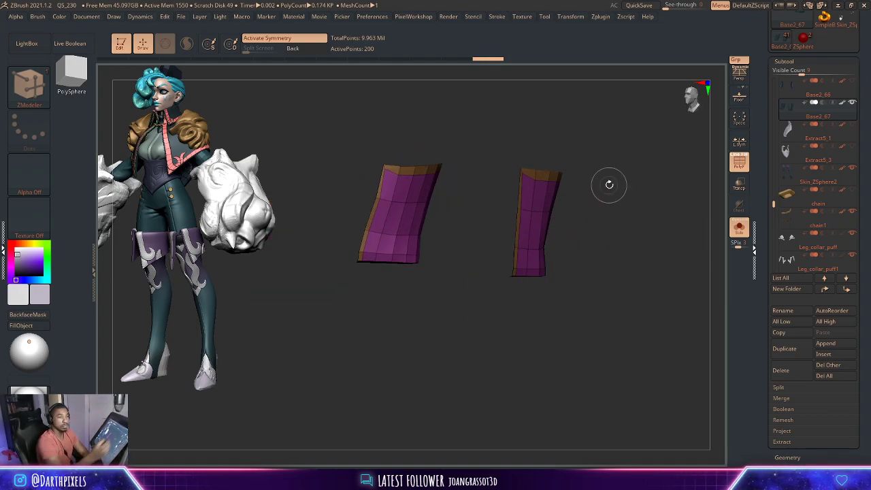
mouse_move(817, 109)
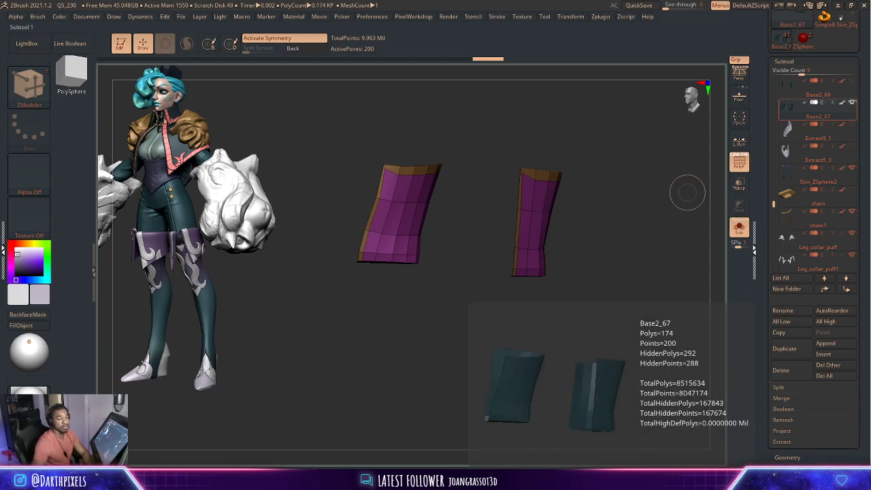
drag(579, 192, 568, 195)
- With Move Topological, bend one purple panel's lower part outward to the right
click(31, 87)
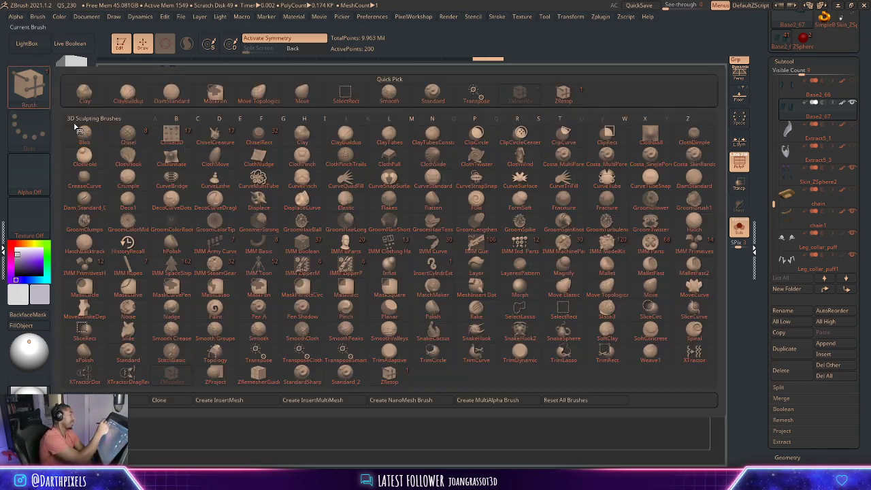
click(276, 101)
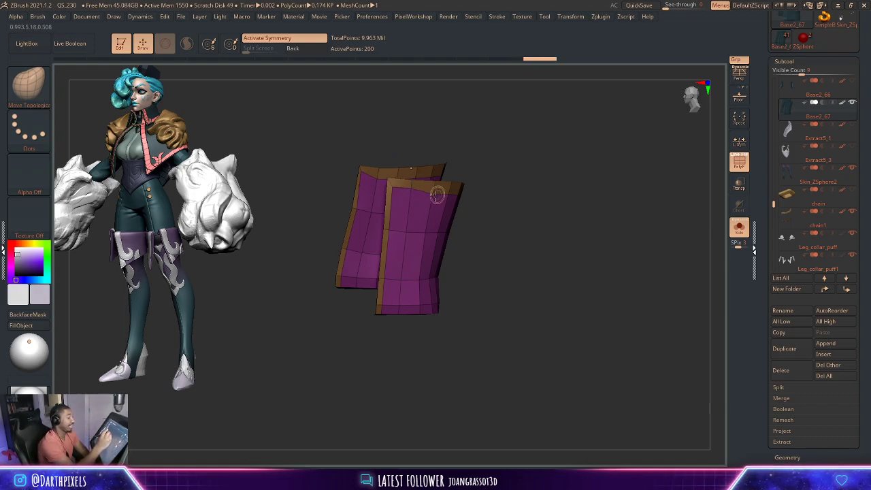
key(ctrl+shift+z)
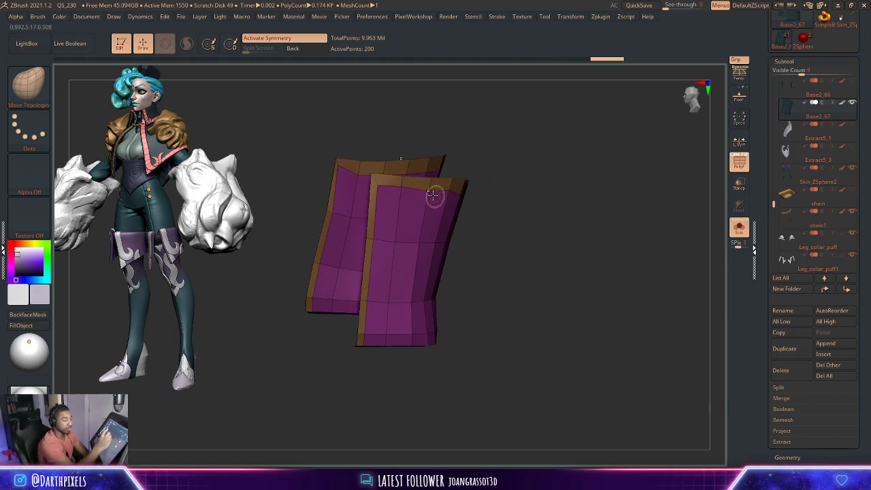
key(ctrl+z)
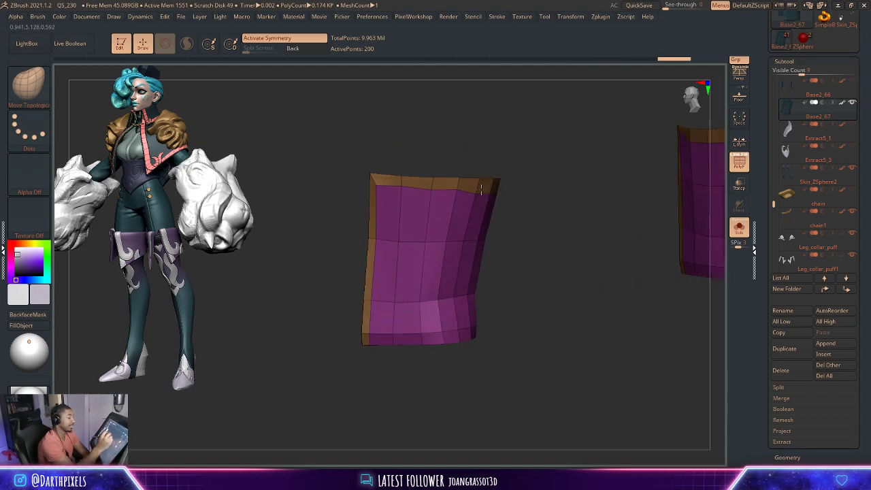
key(ctrl+z)
key(ctrl+z)
drag(531, 157, 485, 196)
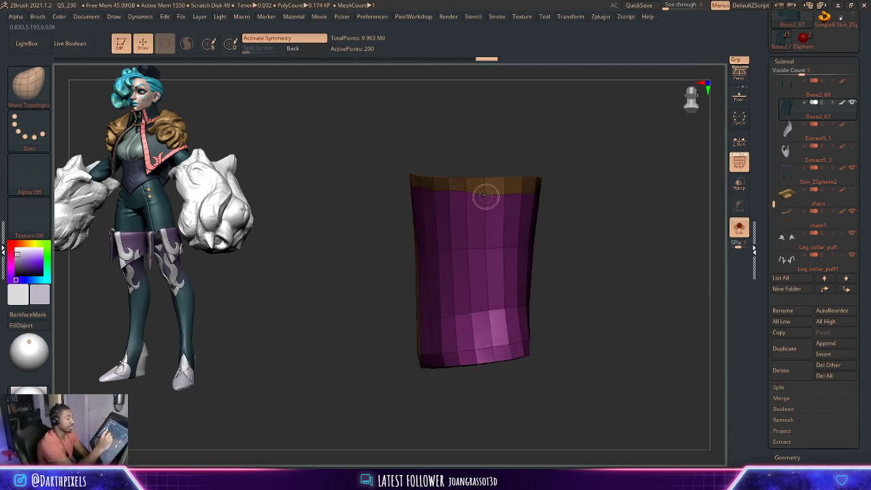
drag(519, 152, 476, 159)
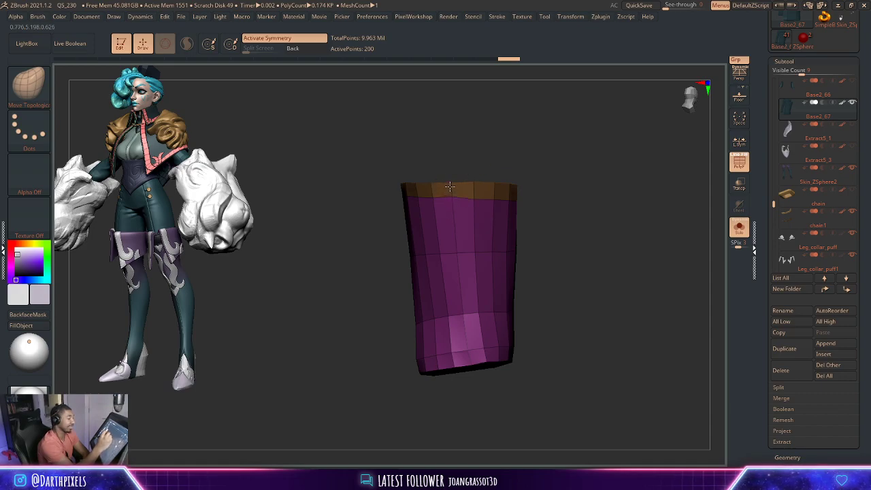
drag(450, 186, 475, 190)
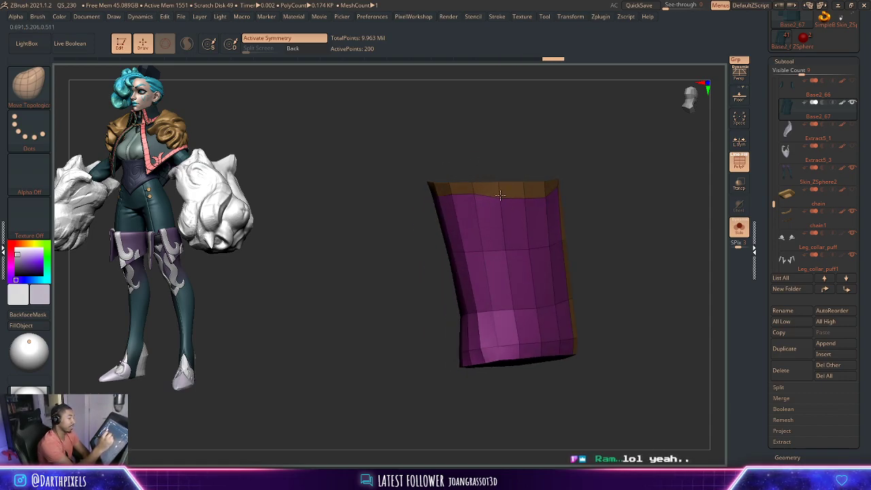
- Inspect both purple panels, then turn Solo off to show the legs and toe caps
drag(529, 171, 552, 199)
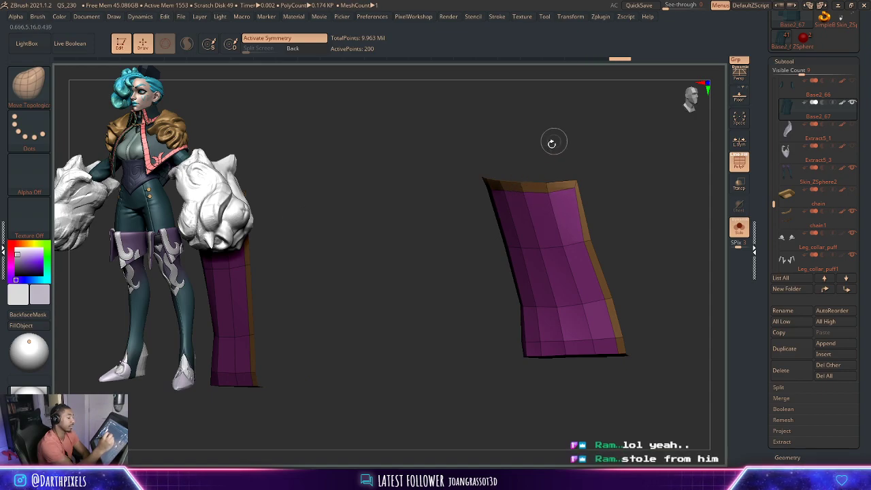
drag(554, 141, 552, 158)
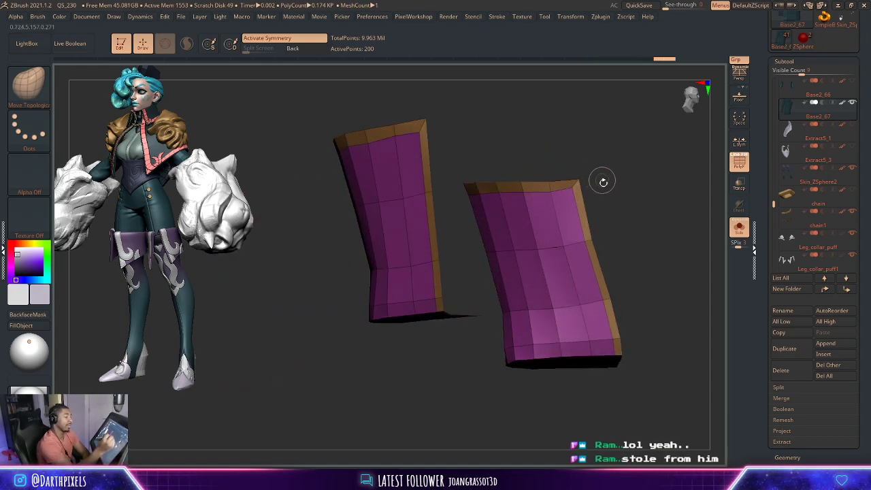
mouse_move(603, 182)
mouse_down()
mouse_move(573, 188)
mouse_move(613, 213)
mouse_move(620, 302)
mouse_up()
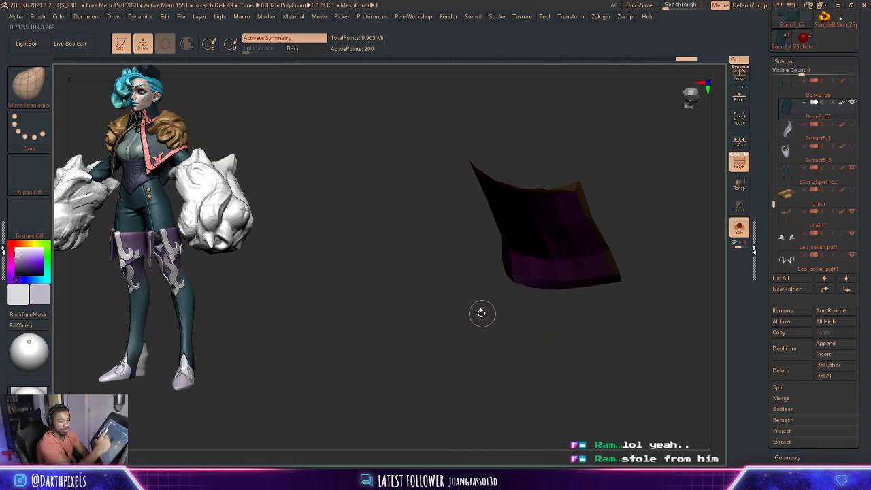
mouse_move(479, 314)
mouse_down()
mouse_move(486, 238)
mouse_move(550, 243)
mouse_move(548, 224)
mouse_move(536, 234)
mouse_move(573, 234)
mouse_move(563, 194)
mouse_move(581, 233)
mouse_move(637, 226)
mouse_move(509, 210)
mouse_up()
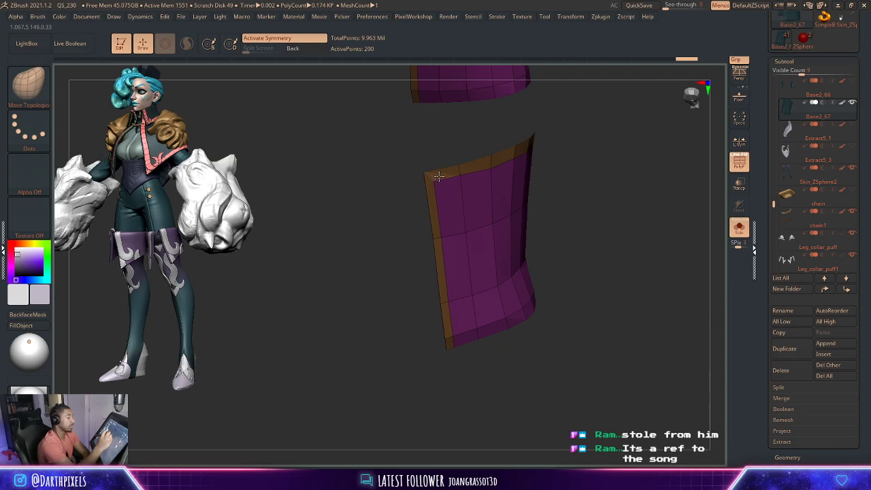
mouse_move(502, 165)
mouse_down()
mouse_move(543, 200)
mouse_move(519, 211)
mouse_move(531, 253)
mouse_move(547, 239)
mouse_move(526, 245)
mouse_up()
click(740, 228)
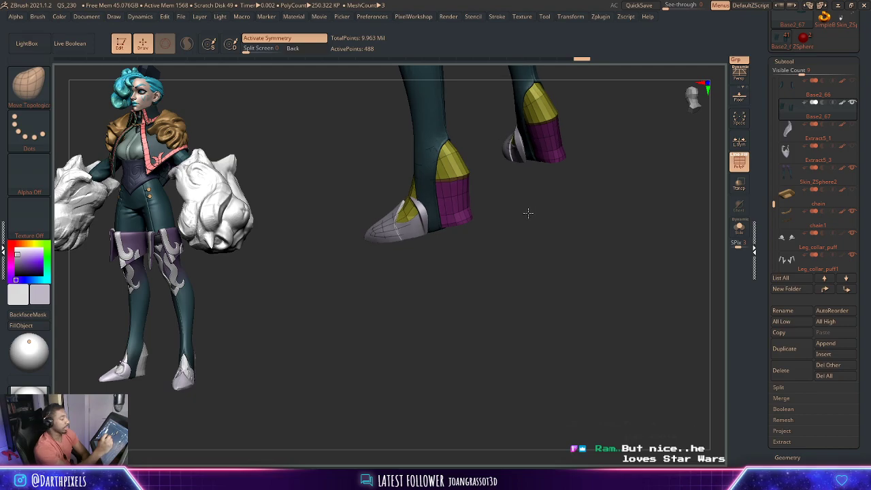
- Inspect the boot from several angles and make the Base2_67 shaft piece the active subtool
mouse_move(526, 214)
mouse_down()
mouse_move(533, 243)
mouse_move(546, 216)
mouse_up()
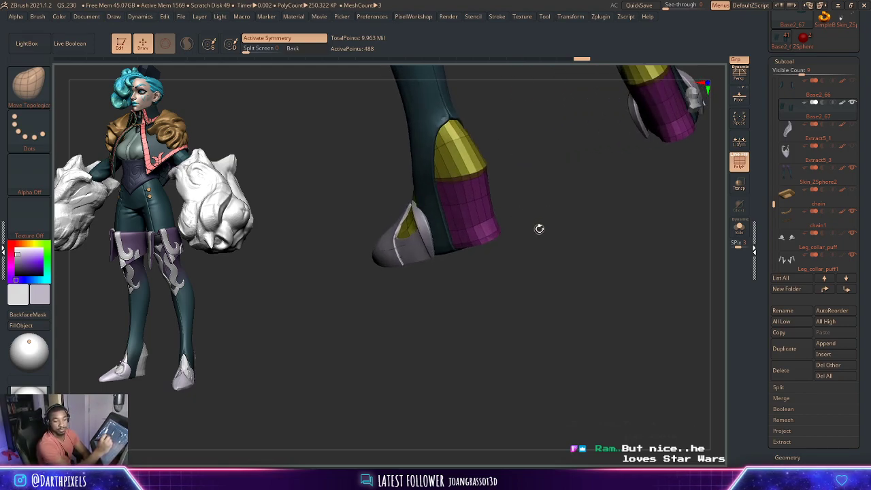
drag(554, 215, 537, 248)
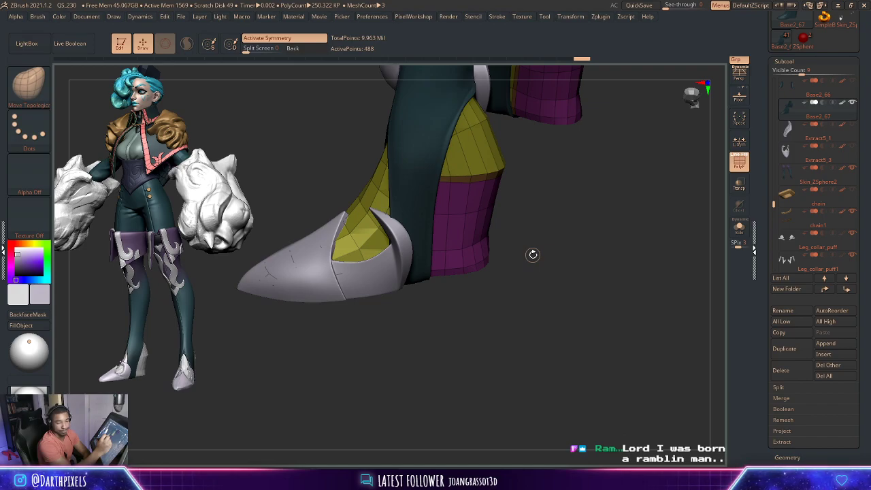
mouse_move(533, 254)
mouse_down()
mouse_move(547, 245)
mouse_move(539, 228)
mouse_move(537, 252)
mouse_move(579, 231)
mouse_move(575, 240)
mouse_up()
alt+click(422, 242)
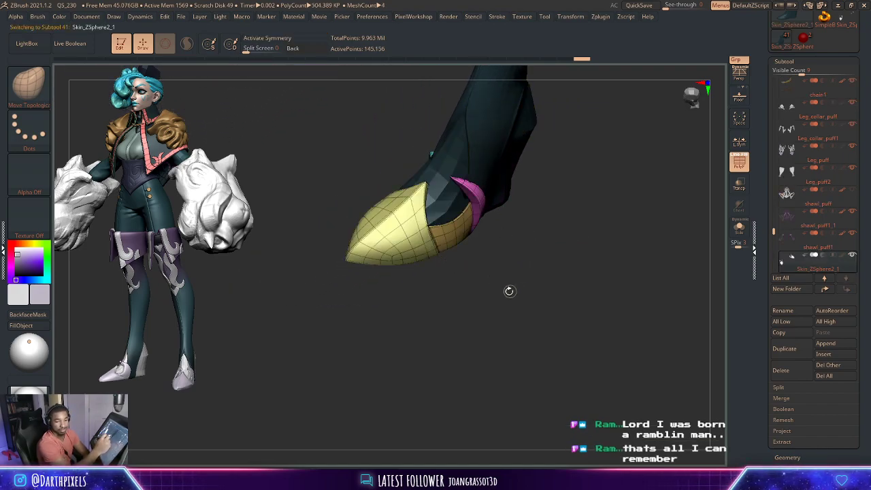
mouse_move(509, 290)
mouse_down()
mouse_move(499, 275)
mouse_move(504, 293)
mouse_move(515, 293)
mouse_up()
key(shift+f)
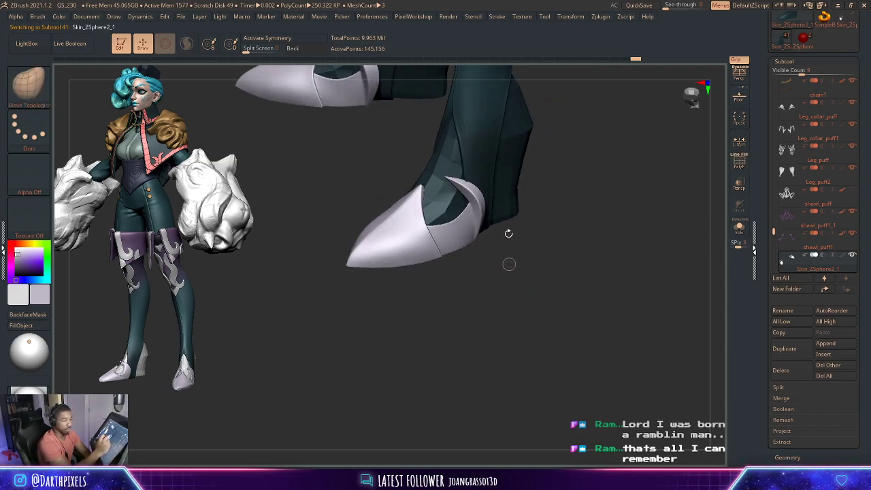
mouse_move(517, 255)
mouse_down()
mouse_move(518, 278)
mouse_move(522, 183)
mouse_move(535, 193)
mouse_move(578, 174)
mouse_move(596, 190)
mouse_up()
alt+click(522, 183)
- Pick the Move brush and orbit around the boots with polygroup colours hidden
key(b)
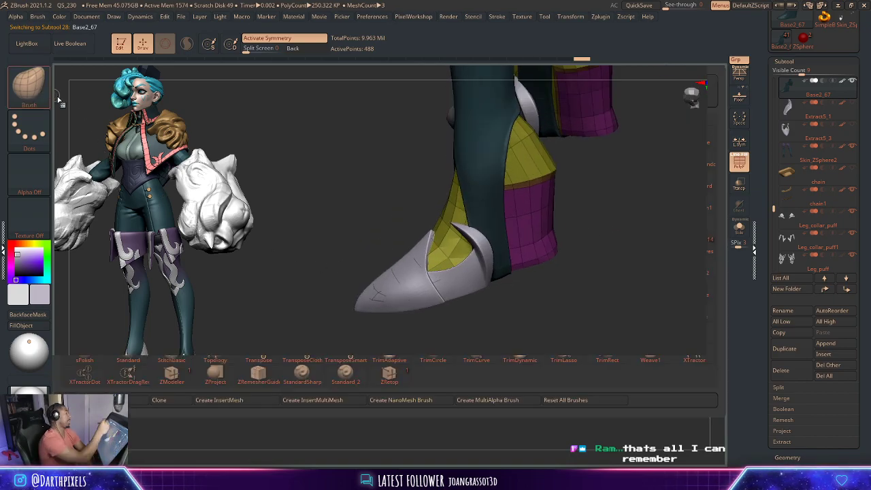
click(304, 97)
key(space)
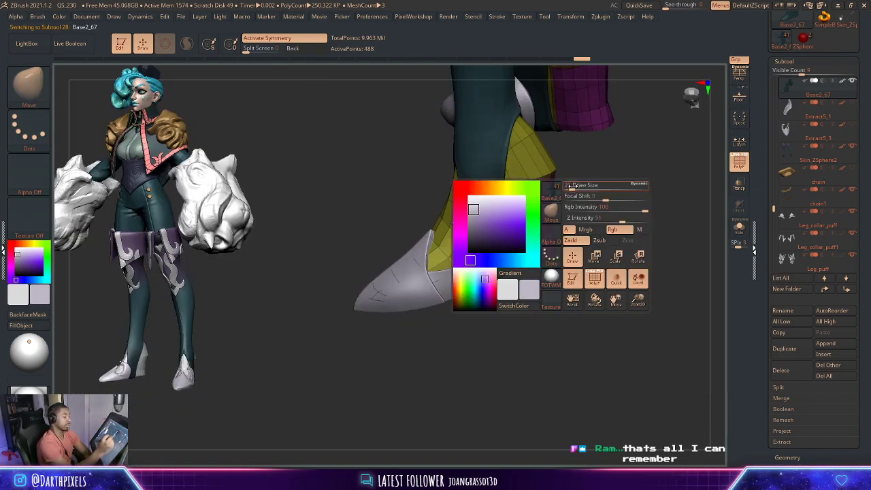
key(space)
mouse_move(566, 188)
mouse_down()
mouse_move(504, 197)
mouse_move(509, 208)
mouse_up()
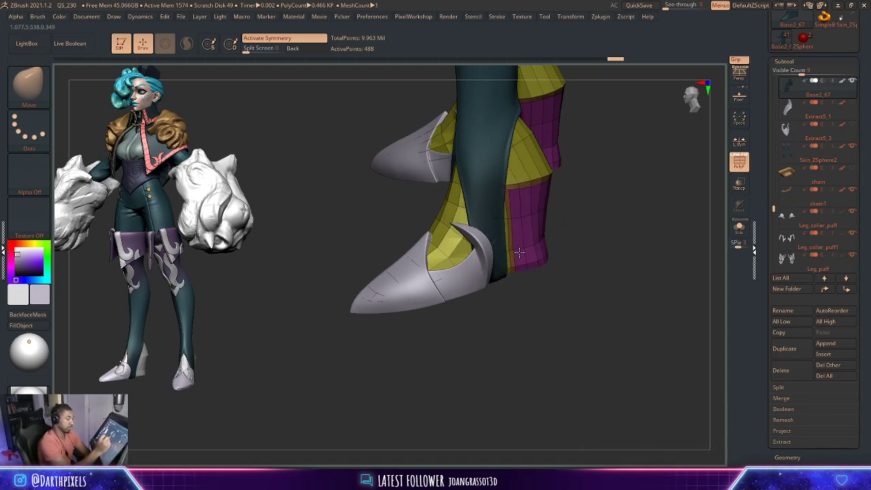
mouse_move(579, 200)
mouse_down()
mouse_move(559, 222)
mouse_move(578, 232)
mouse_move(548, 237)
mouse_move(579, 193)
mouse_move(574, 185)
mouse_up()
key(shift+f)
key(shift+f)
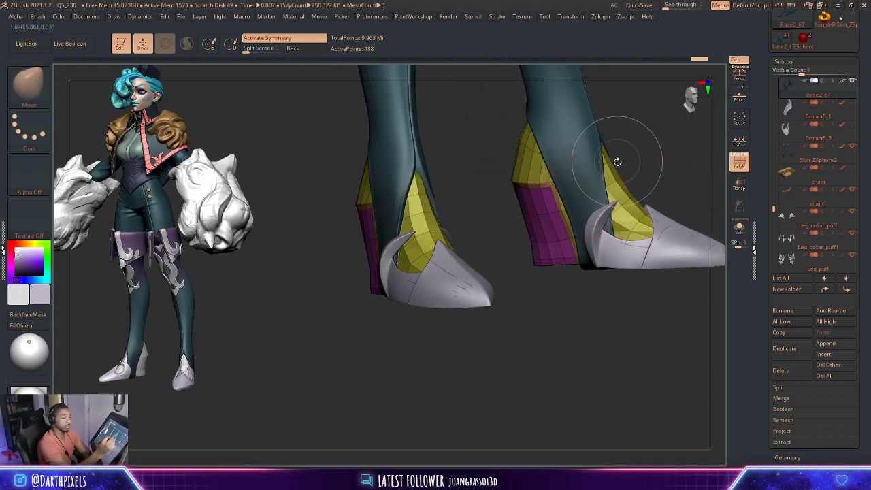
mouse_move(792, 22)
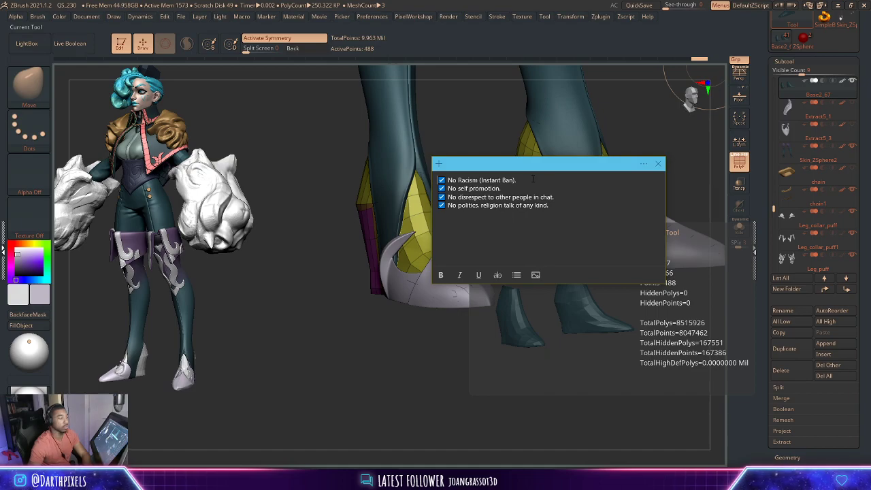
- View the heel from behind and enter Gizmo transform mode on the purple heel panel
drag(507, 171, 868, 164)
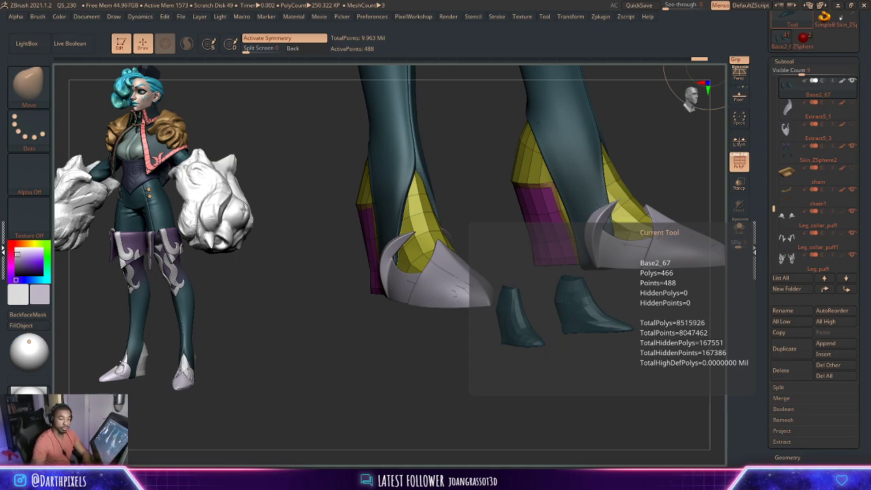
mouse_move(374, 384)
mouse_down()
mouse_move(413, 373)
mouse_move(397, 359)
mouse_move(480, 338)
mouse_move(512, 307)
mouse_up()
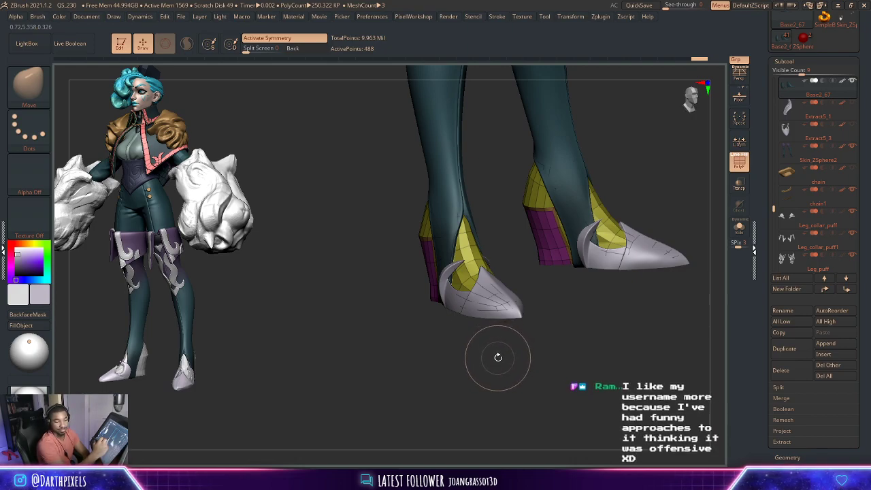
mouse_move(579, 310)
alt+mouse_down()
mouse_move(552, 312)
mouse_move(591, 307)
mouse_move(574, 306)
mouse_move(615, 290)
mouse_move(589, 277)
alt+mouse_up()
drag(563, 220, 556, 143)
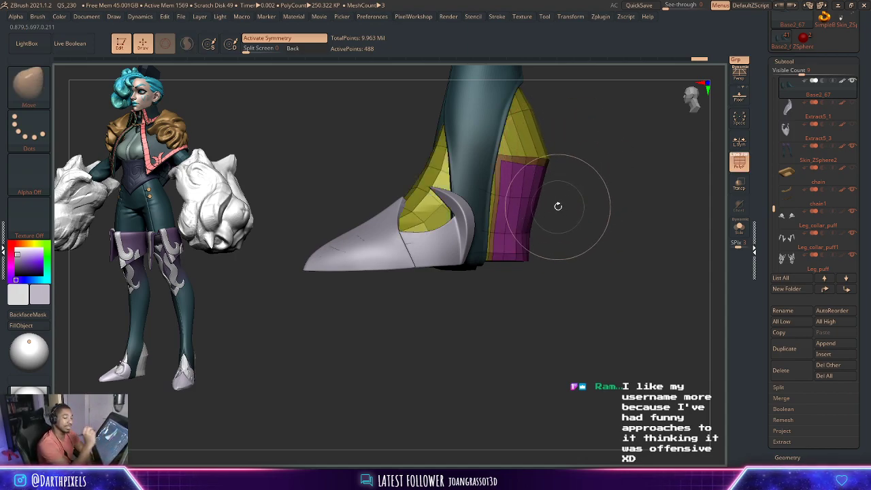
mouse_move(560, 200)
mouse_down()
mouse_move(556, 233)
mouse_move(526, 266)
mouse_move(499, 165)
mouse_move(449, 233)
mouse_up()
key(w)
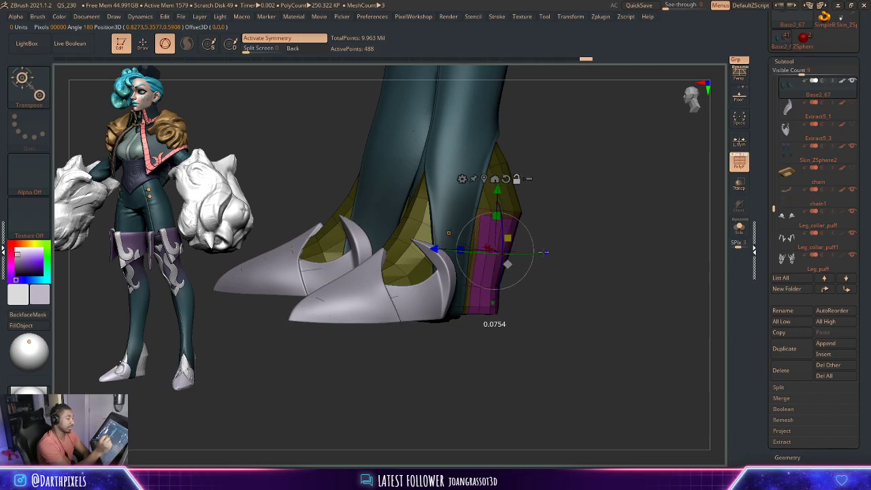
- Scale the purple heel panel sideways very slightly and turn on L.Sym local symmetry
mouse_move(570, 227)
mouse_down()
mouse_move(518, 238)
mouse_move(540, 247)
mouse_move(557, 229)
mouse_move(523, 163)
mouse_up()
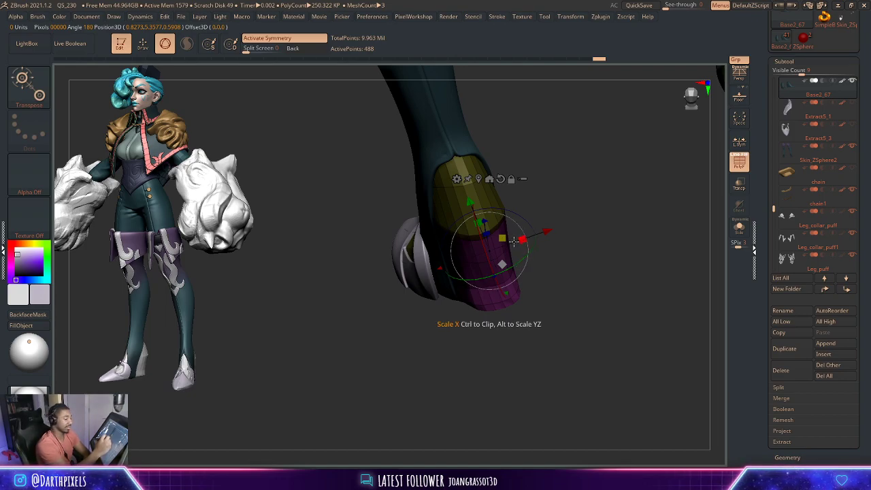
drag(523, 239, 513, 240)
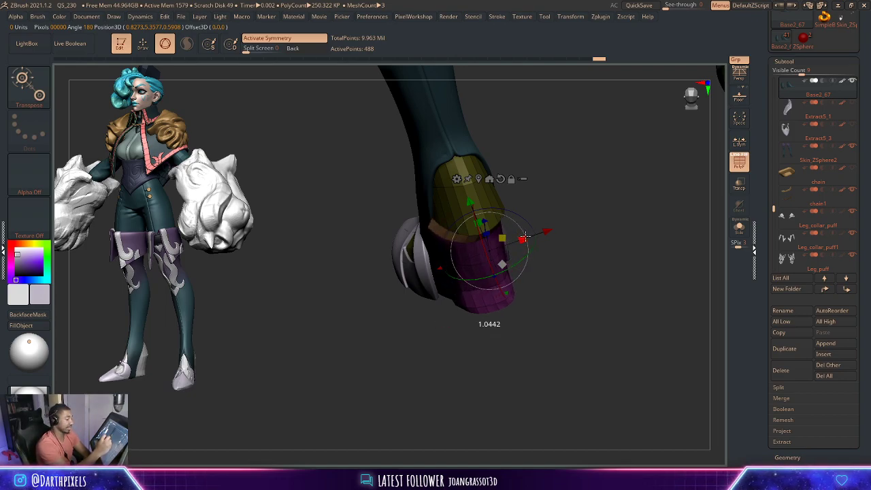
click(740, 142)
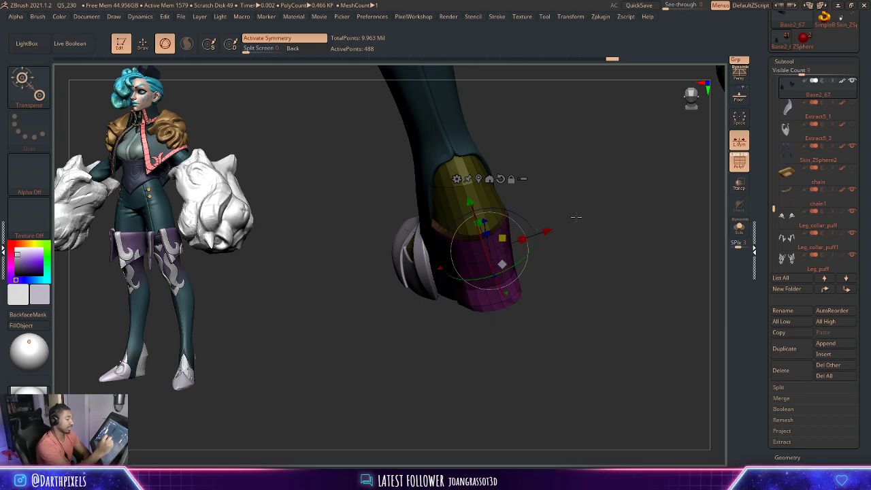
- Rotate the heel panel slightly around Y, then return to Draw mode with polygroups shown
drag(575, 217, 538, 232)
drag(490, 251, 454, 251)
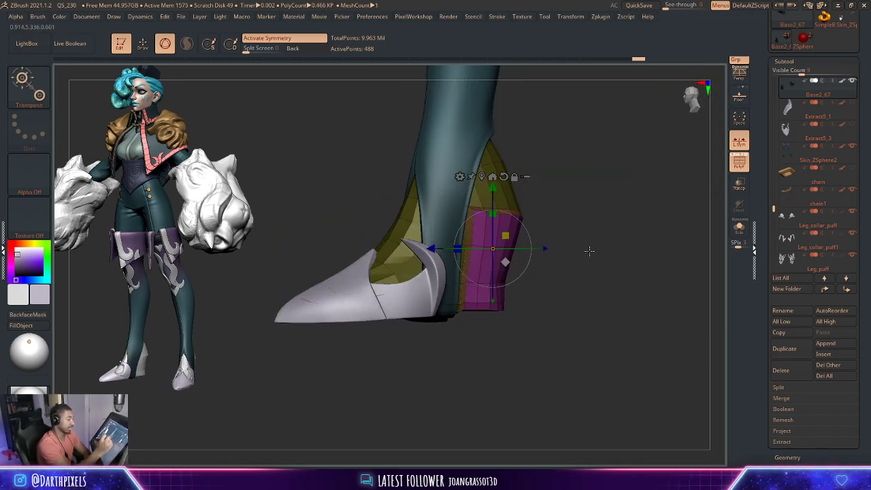
mouse_move(592, 250)
mouse_down()
mouse_move(559, 261)
mouse_move(596, 205)
mouse_move(565, 208)
mouse_move(548, 223)
mouse_up()
key(shift+f)
key(q)
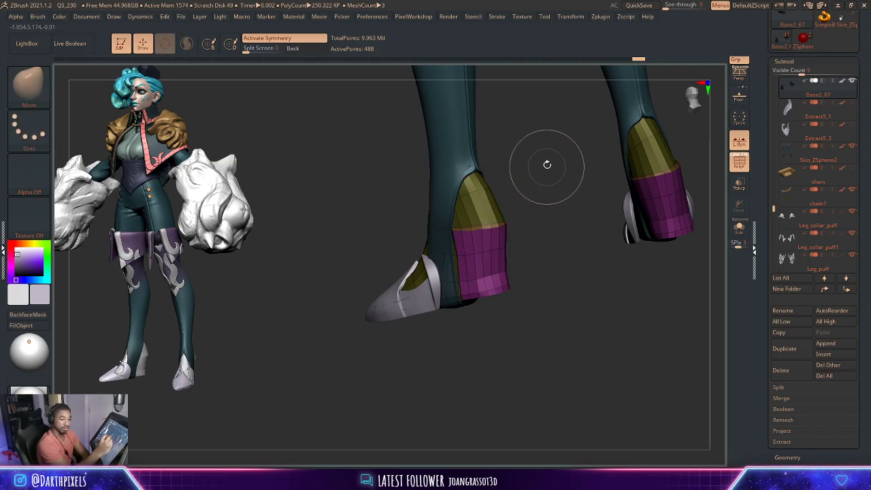
alt+drag(547, 163, 570, 197)
key(b)
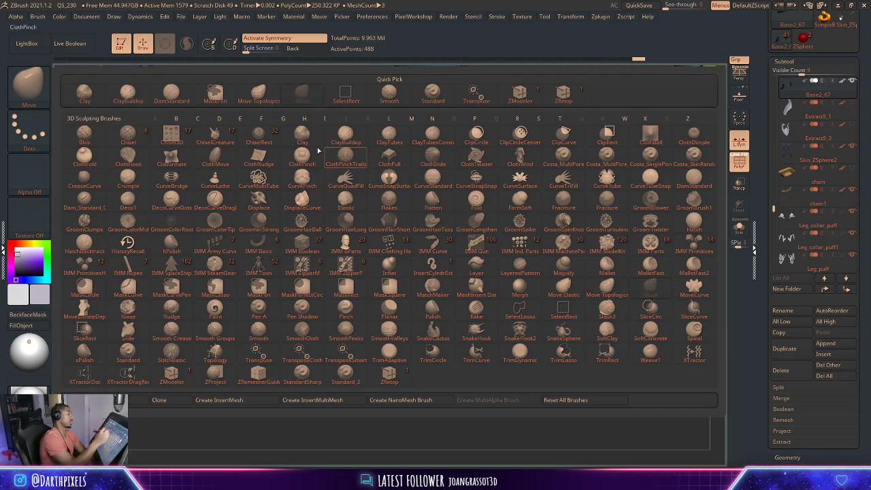
click(258, 94)
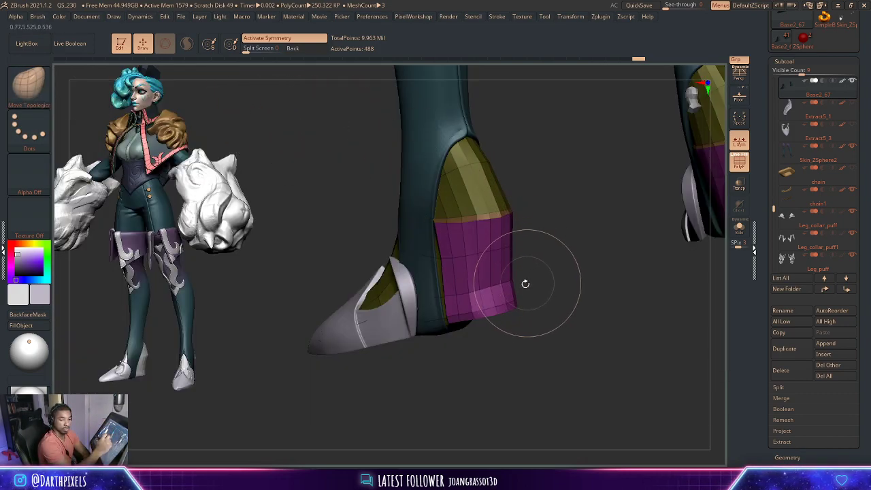
mouse_move(533, 283)
mouse_down()
mouse_move(525, 234)
mouse_move(514, 252)
mouse_up()
right_click(524, 233)
right_drag(502, 234, 539, 218)
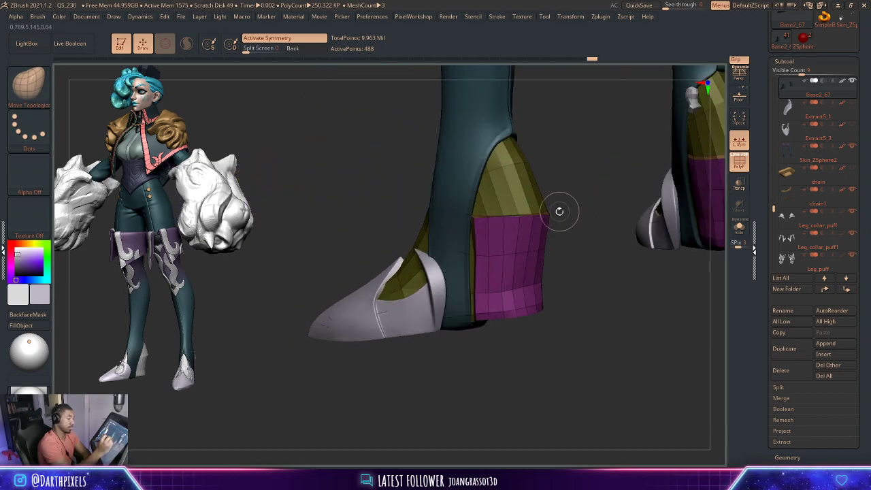
alt+click(567, 207)
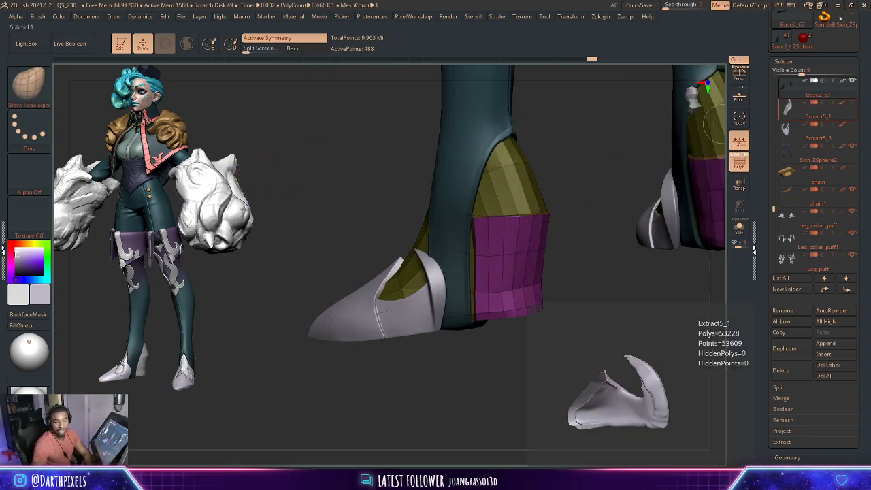
drag(741, 243, 598, 207)
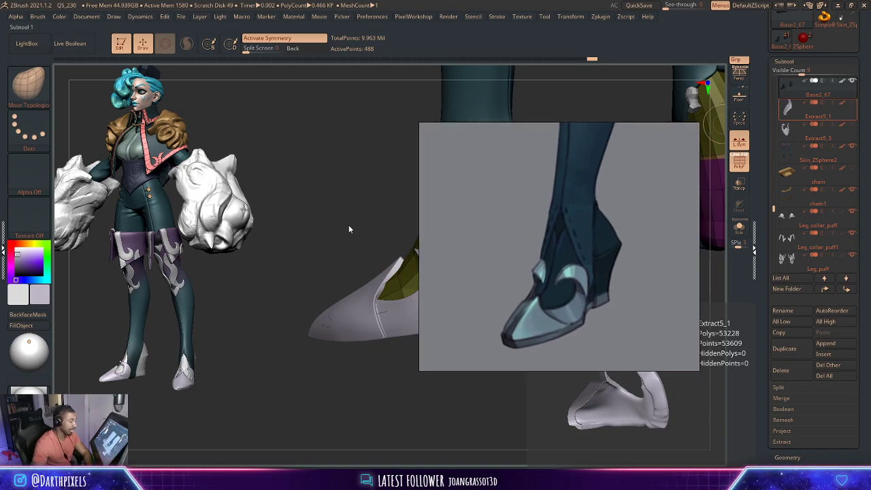
mouse_move(349, 224)
right_down()
mouse_move(330, 240)
mouse_move(328, 224)
mouse_move(291, 245)
mouse_move(320, 240)
right_up()
drag(583, 231, 870, 239)
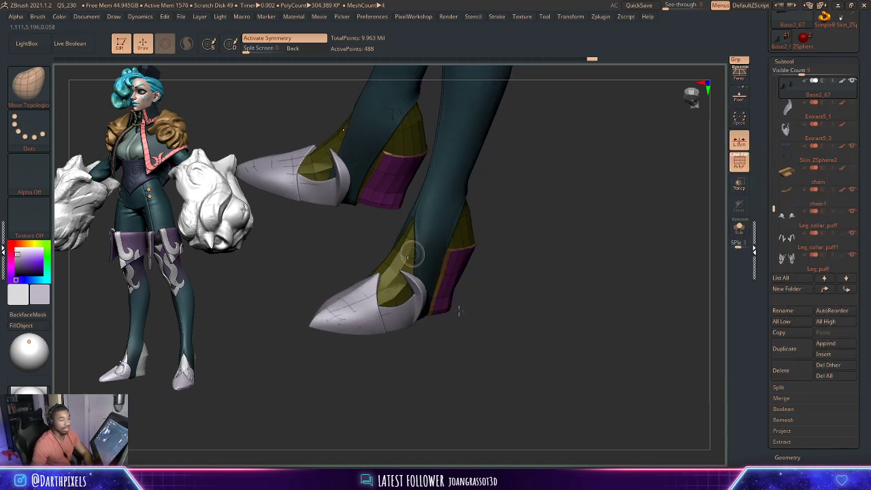
mouse_move(459, 311)
right_down()
mouse_move(474, 274)
mouse_move(554, 276)
mouse_move(583, 294)
right_up()
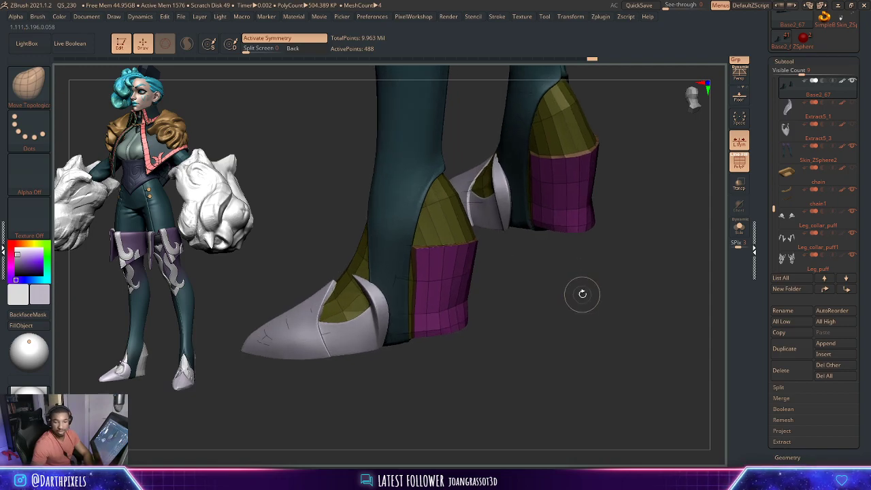
mouse_move(486, 272)
right_down()
mouse_move(512, 262)
mouse_move(511, 250)
mouse_move(424, 214)
mouse_move(477, 228)
right_up()
key(shift+f)
key(shift+f)
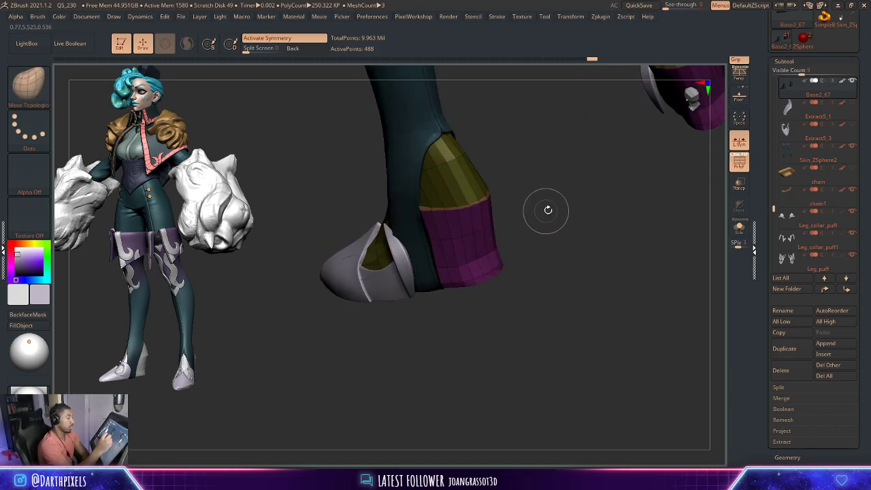
right_drag(548, 207, 415, 256)
key(b)
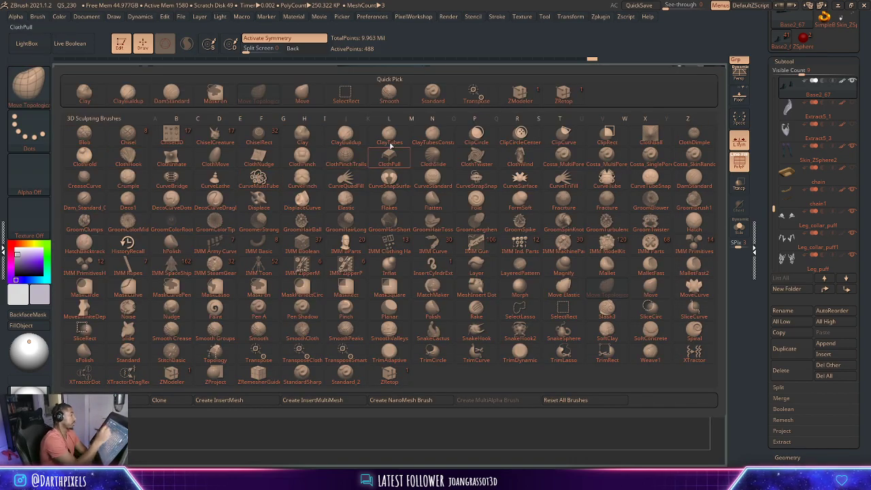
click(520, 94)
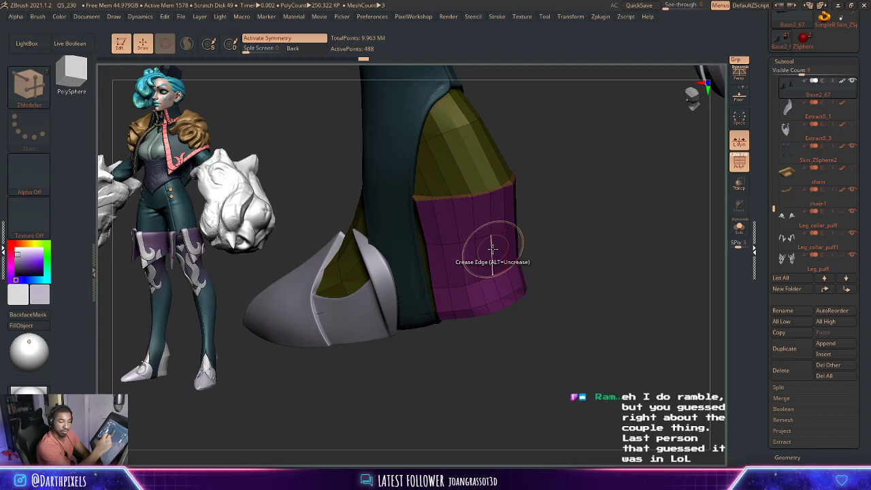
mouse_move(550, 208)
mouse_down()
mouse_move(540, 211)
mouse_move(722, 216)
mouse_move(588, 226)
mouse_move(563, 177)
mouse_up()
key(shift+f)
key(shift+f)
- Select the Move Topological brush and inspect the isolated boot pieces, including the boot opening
key(b)
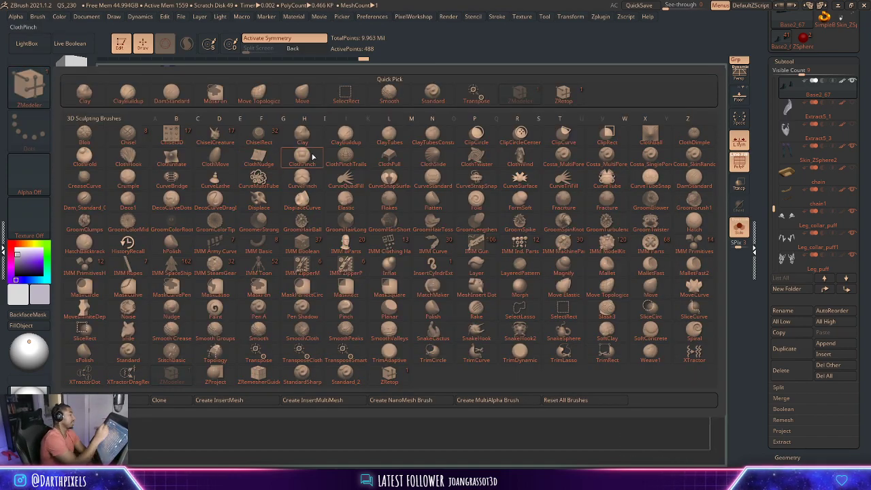
key(m)
key(t)
drag(545, 225, 505, 172)
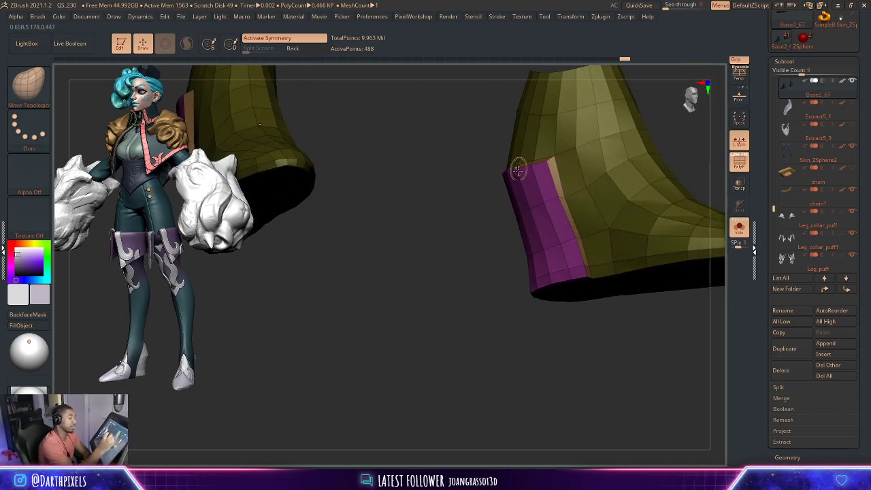
drag(528, 150, 482, 270)
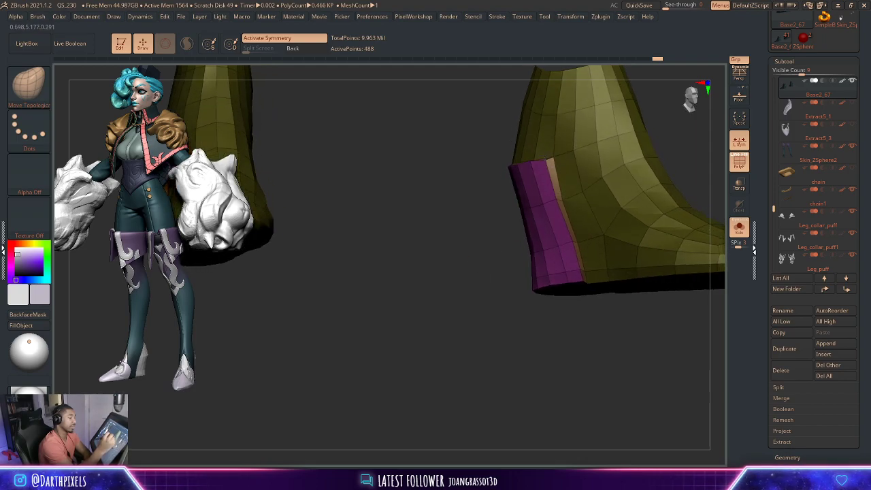
mouse_move(478, 235)
mouse_down()
mouse_move(502, 278)
mouse_move(633, 151)
mouse_up()
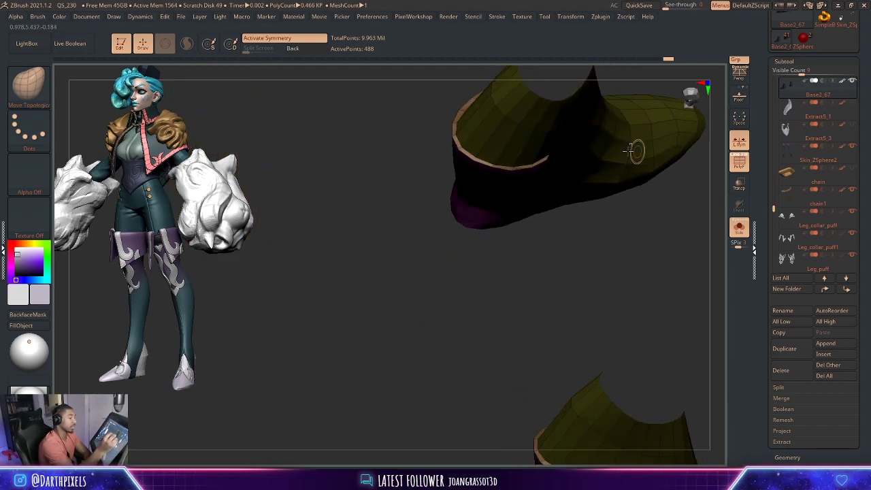
mouse_move(571, 234)
mouse_down()
mouse_move(599, 153)
mouse_move(578, 175)
mouse_up()
right_click(560, 160)
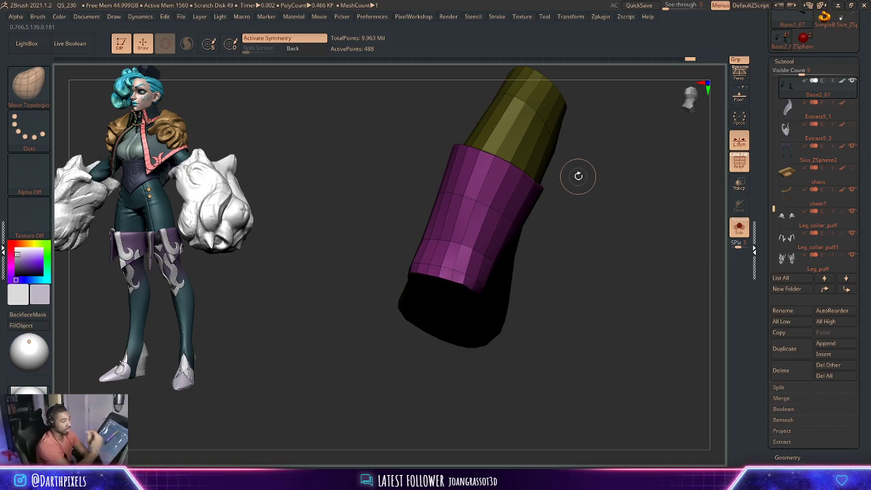
mouse_move(601, 176)
mouse_down()
mouse_move(546, 178)
mouse_move(535, 207)
mouse_up()
right_click(540, 190)
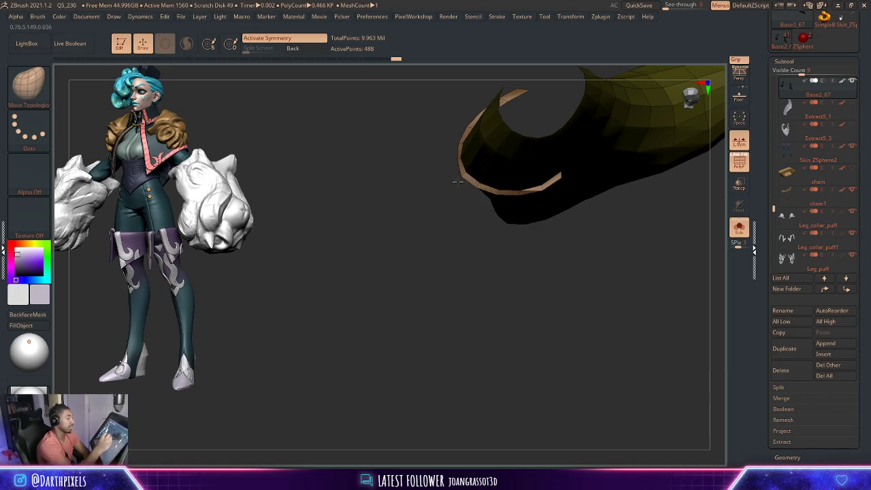
mouse_move(454, 164)
mouse_down()
mouse_move(538, 228)
mouse_move(552, 267)
mouse_move(546, 243)
mouse_move(521, 284)
mouse_move(509, 202)
mouse_move(525, 179)
mouse_move(505, 272)
mouse_move(484, 163)
mouse_move(510, 154)
mouse_up()
- Show the other subtools alongside the boot again and view both legs with PolyF off
key(shift+f)
mouse_move(491, 188)
mouse_down()
mouse_move(482, 197)
mouse_move(531, 151)
mouse_move(537, 167)
mouse_move(511, 220)
mouse_move(515, 270)
mouse_up()
key(shift+f)
key(shift+f)
key(shift+f)
click(738, 228)
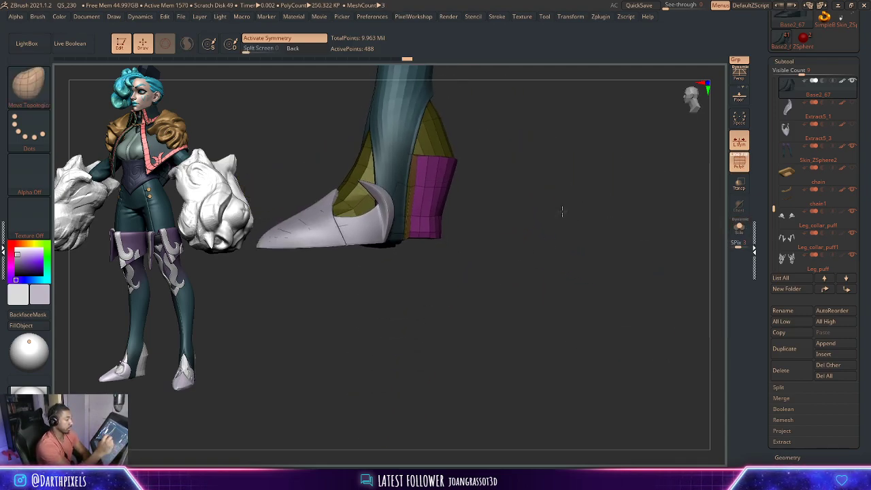
mouse_move(565, 231)
mouse_down()
mouse_move(539, 227)
mouse_move(579, 237)
mouse_move(456, 243)
mouse_move(406, 269)
mouse_move(476, 255)
mouse_move(483, 276)
mouse_move(545, 260)
mouse_move(572, 236)
mouse_move(537, 259)
mouse_up()
key(shift+f)
key(shift+f)
mouse_move(486, 205)
mouse_down()
mouse_move(525, 226)
mouse_move(462, 214)
mouse_up()
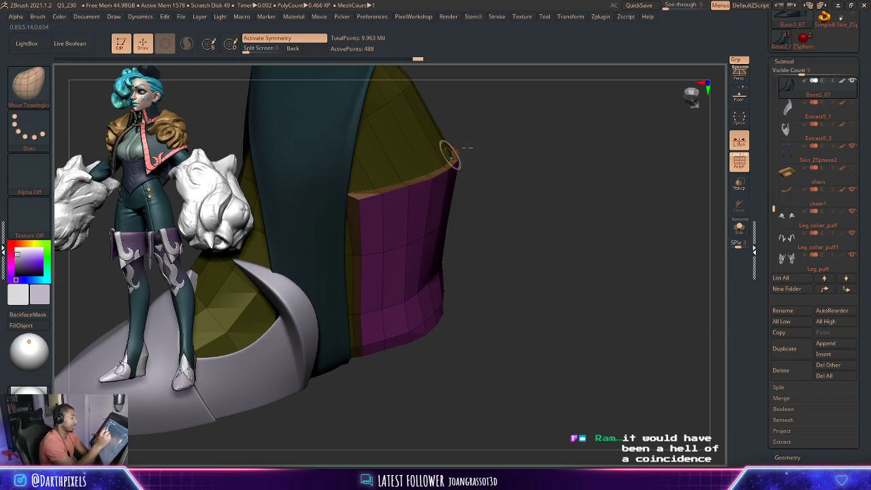
drag(450, 155, 346, 195)
- Clear the mask from the yellow panels and check the purple band's side
ctrl+click(409, 177)
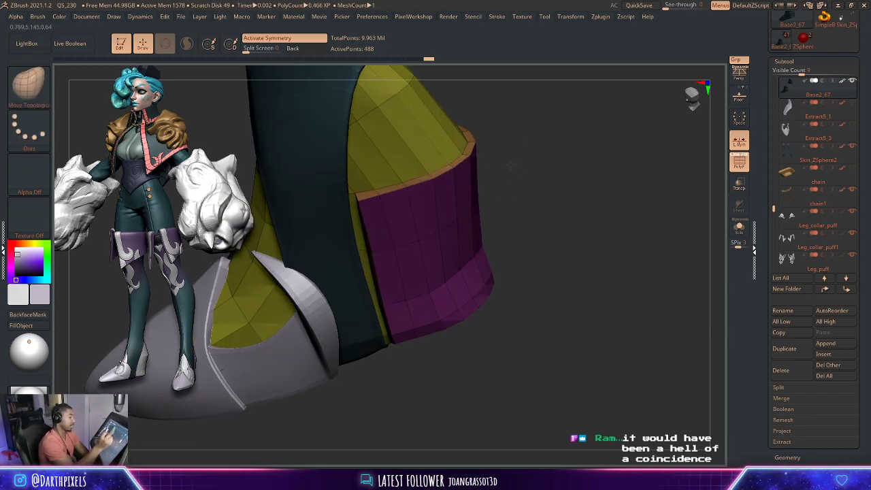
mouse_move(435, 184)
mouse_down()
mouse_move(477, 170)
mouse_move(406, 228)
mouse_up()
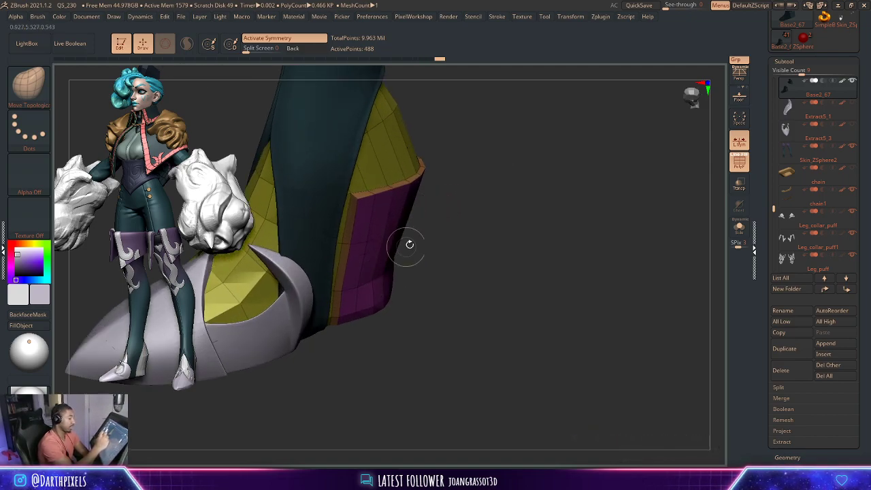
mouse_move(339, 291)
mouse_down()
mouse_move(415, 241)
mouse_move(341, 294)
mouse_up()
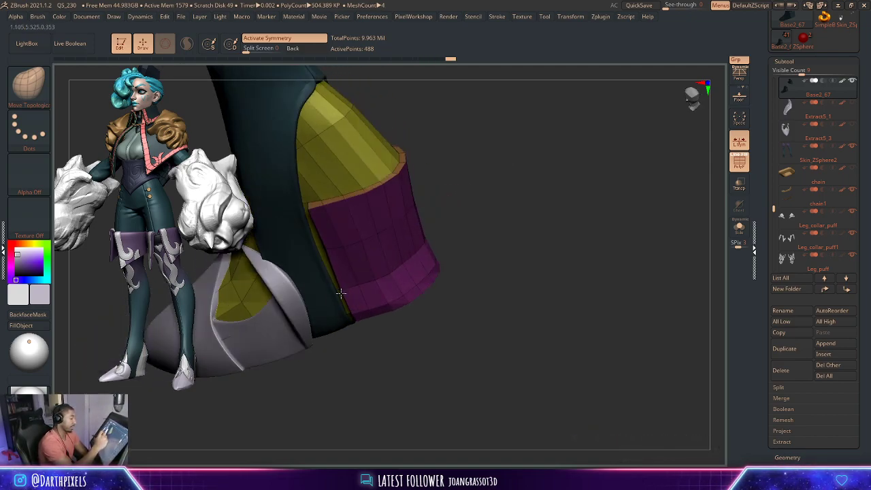
drag(470, 231, 395, 265)
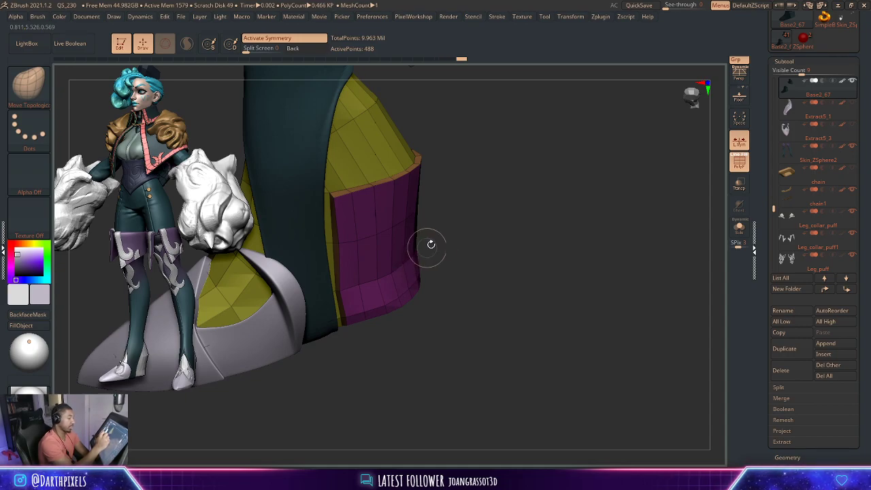
mouse_move(430, 244)
mouse_down()
mouse_move(429, 214)
mouse_move(484, 226)
mouse_move(466, 218)
mouse_up()
key(shift+f)
- Switch to the ZModeler brush and Solo the yellow boot shaft piece
key(b)
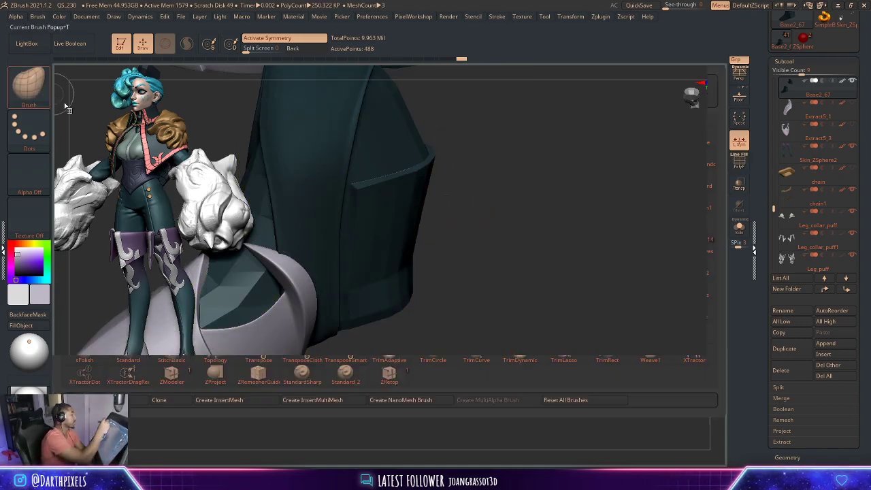
key(z)
key(m)
mouse_move(499, 175)
mouse_down()
mouse_move(476, 171)
mouse_move(520, 171)
mouse_move(511, 158)
mouse_move(535, 190)
mouse_move(511, 197)
mouse_up()
key(shift+f)
click(739, 228)
- Set ZModeler's edge action to Stitch while viewing the shaft's purple side up close
drag(574, 186, 451, 201)
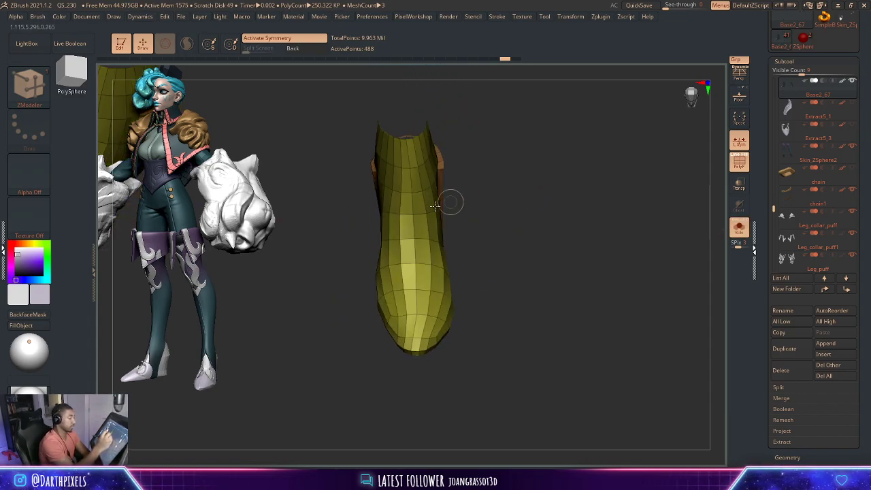
drag(486, 249, 474, 176)
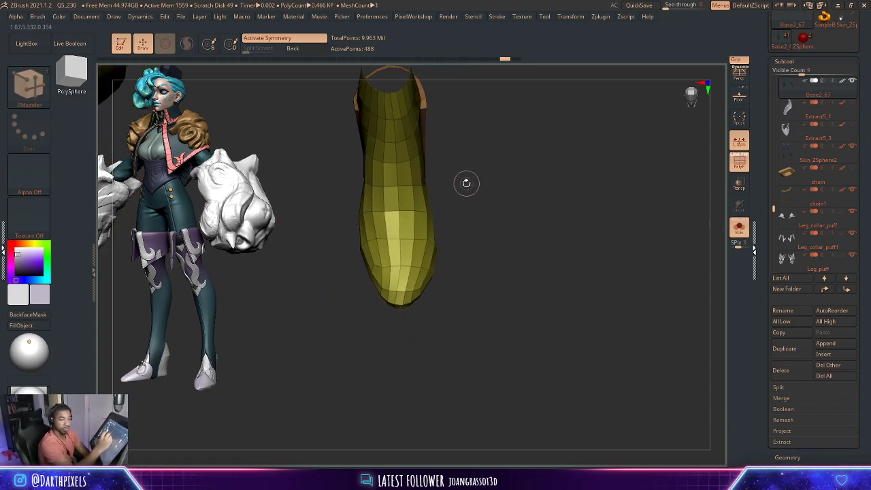
mouse_move(486, 131)
mouse_down()
mouse_move(473, 179)
mouse_move(543, 180)
mouse_up()
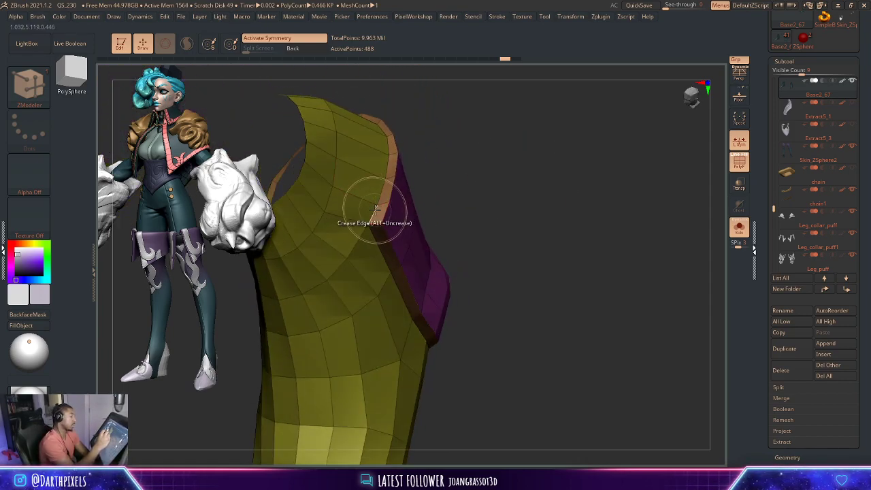
key(space)
click(424, 236)
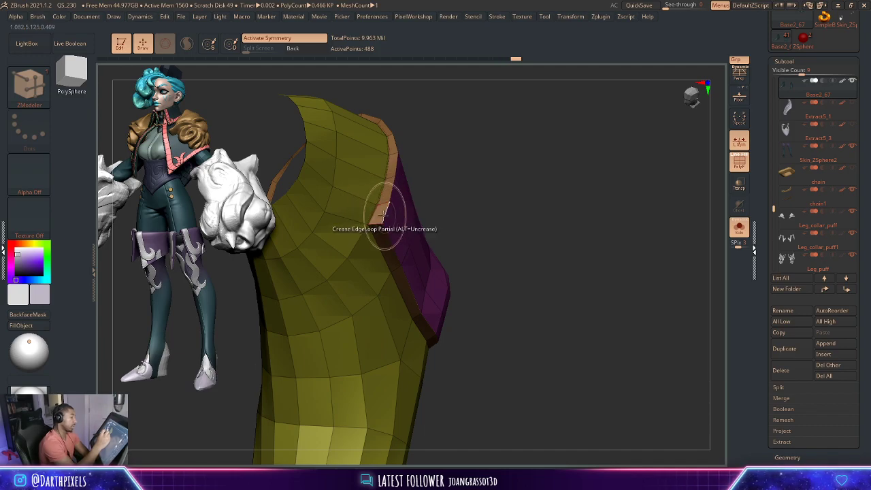
- Preview both boots smoothly subdivided, drop back to low-poly, and switch to MaskPen
mouse_move(426, 243)
mouse_down()
mouse_move(469, 191)
mouse_move(453, 207)
mouse_move(382, 228)
mouse_up()
key(d)
key(d)
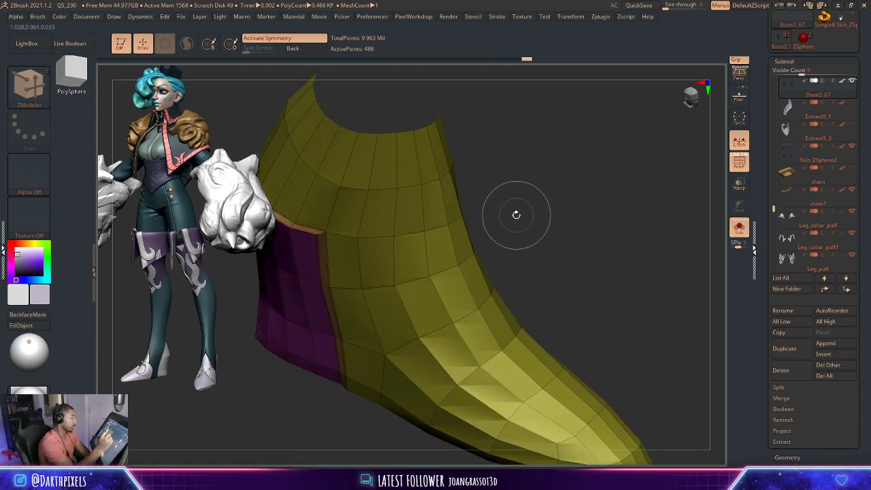
key(d)
key(shift+f)
mouse_move(486, 200)
mouse_down()
mouse_move(516, 197)
mouse_move(506, 183)
mouse_move(521, 201)
mouse_move(428, 302)
mouse_move(463, 259)
mouse_move(501, 256)
mouse_move(509, 229)
mouse_move(570, 249)
mouse_move(492, 274)
mouse_move(488, 250)
mouse_up()
key(shift+d)
key(shift+f)
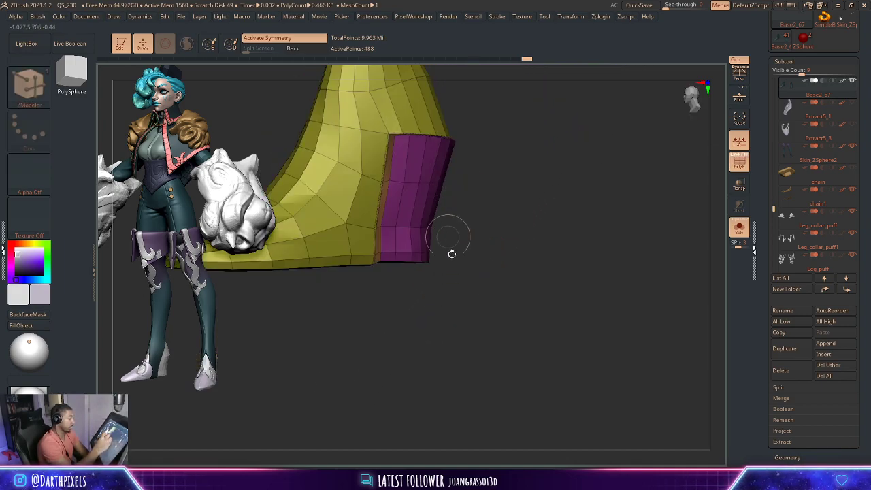
mouse_move(486, 291)
mouse_down()
mouse_move(482, 297)
mouse_move(497, 291)
mouse_move(488, 300)
mouse_move(439, 262)
mouse_up()
key(ctrl)
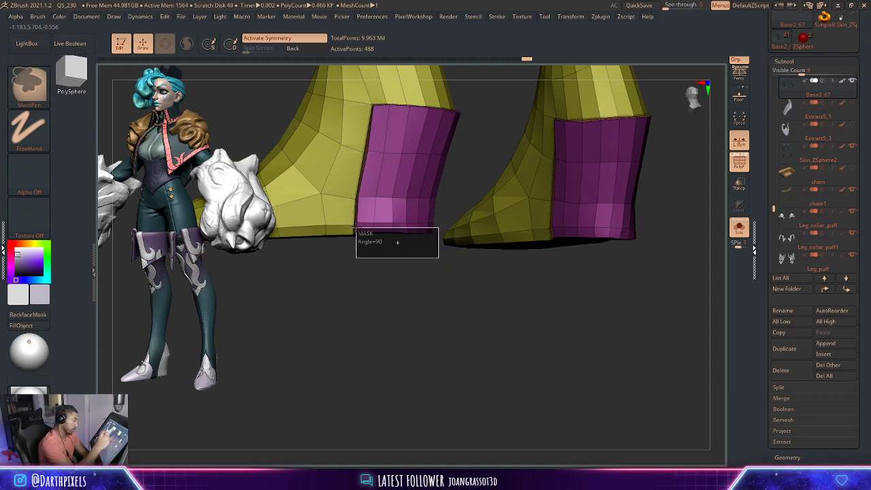
- Invert the mask and try rotating the purple band, then undo that transform
ctrl+click(417, 279)
key(w)
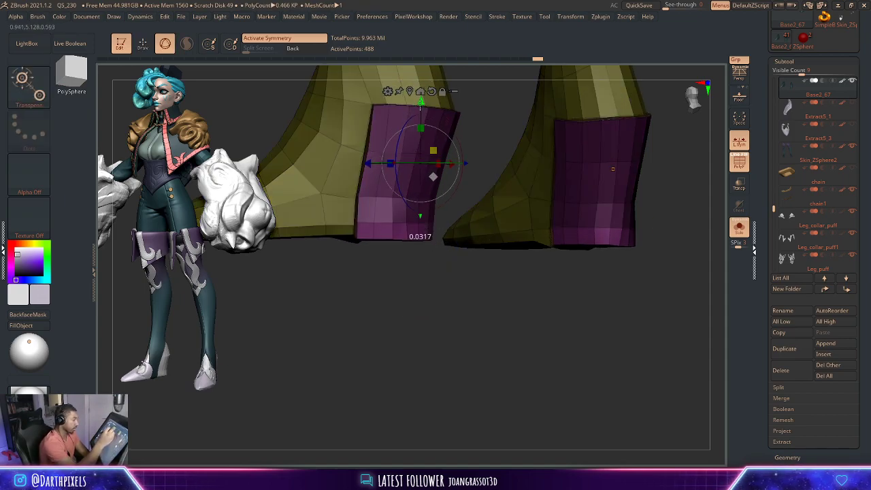
drag(422, 127, 402, 247)
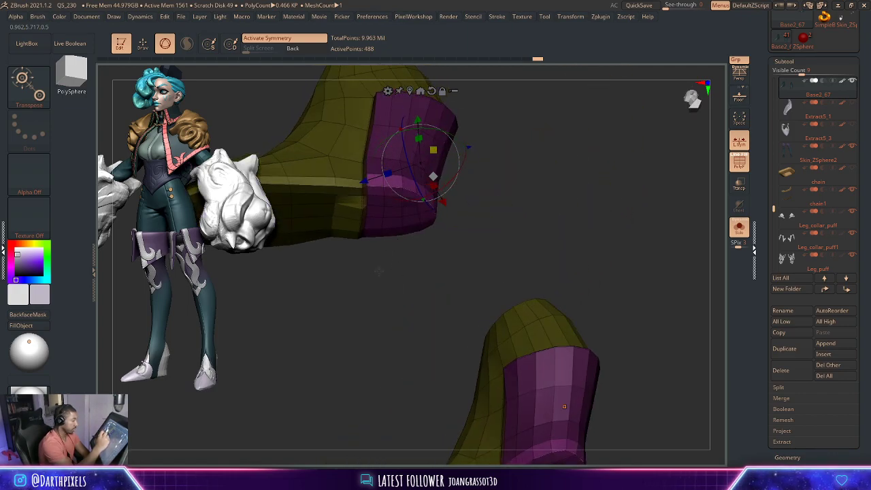
key(ctrl)
key(ctrl+z)
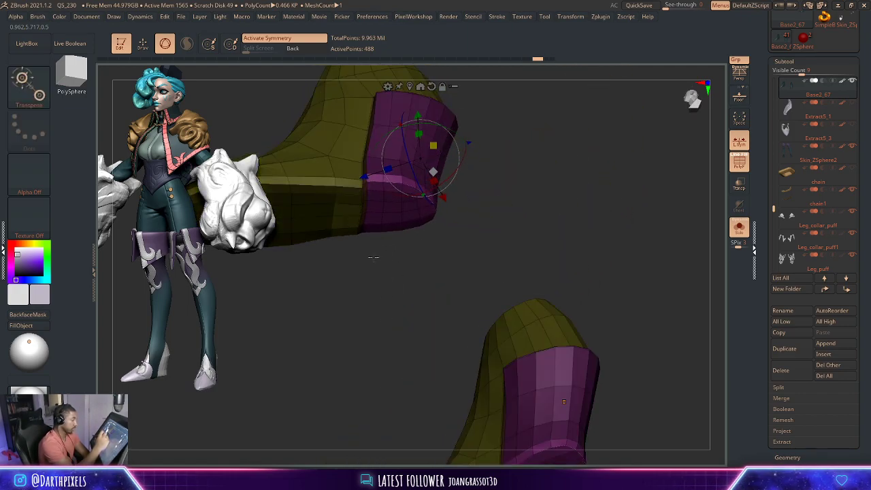
key(ctrl+z)
key(ctrl+z)
- Mask the shell with rectangles, then lower and tilt the purple band to the boot's base
ctrl+drag(349, 231, 300, 176)
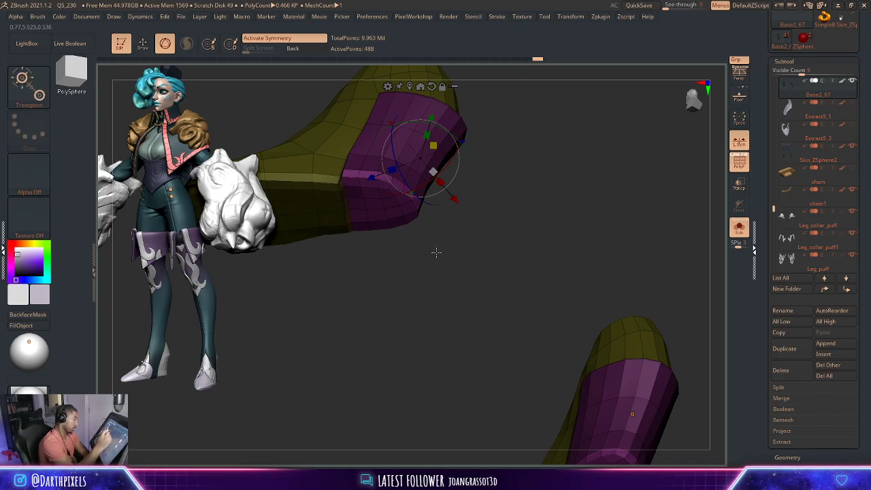
ctrl+drag(402, 269, 351, 181)
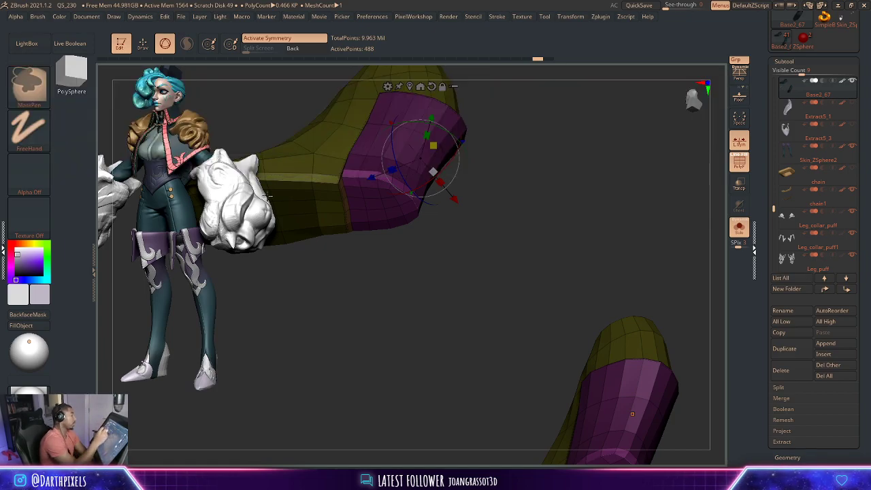
drag(345, 286, 342, 258)
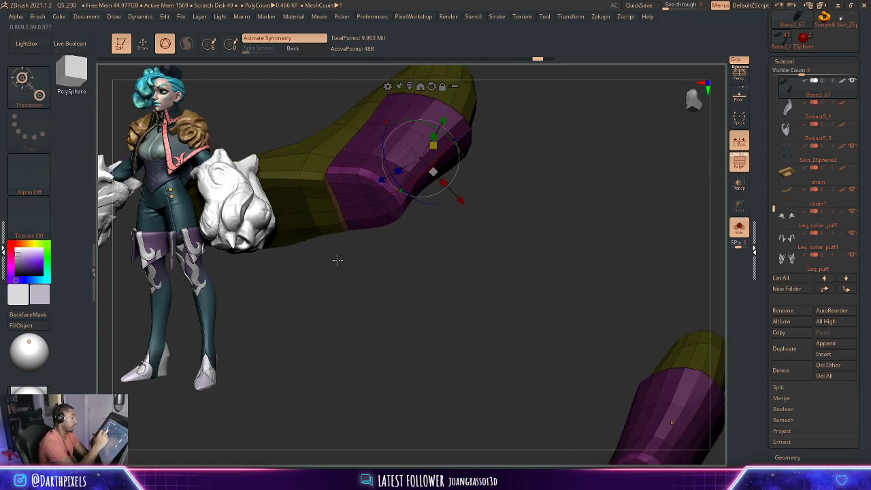
ctrl+drag(297, 175, 344, 347)
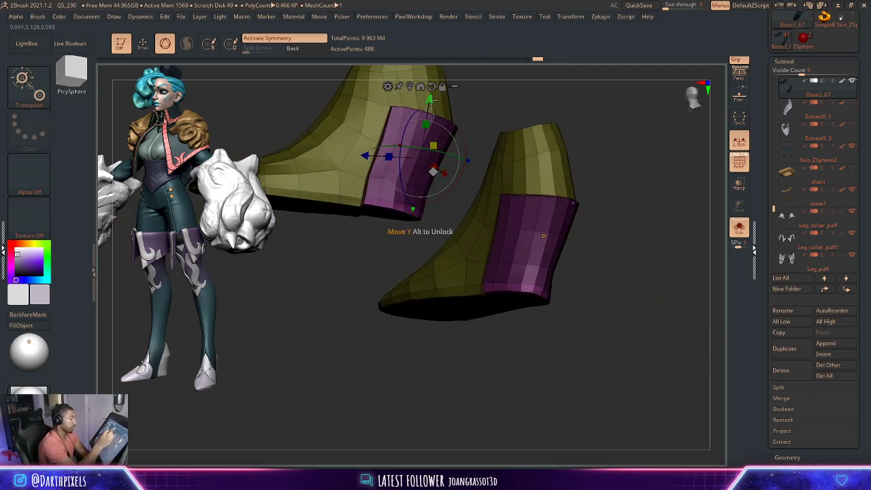
drag(430, 100, 428, 106)
drag(527, 109, 522, 212)
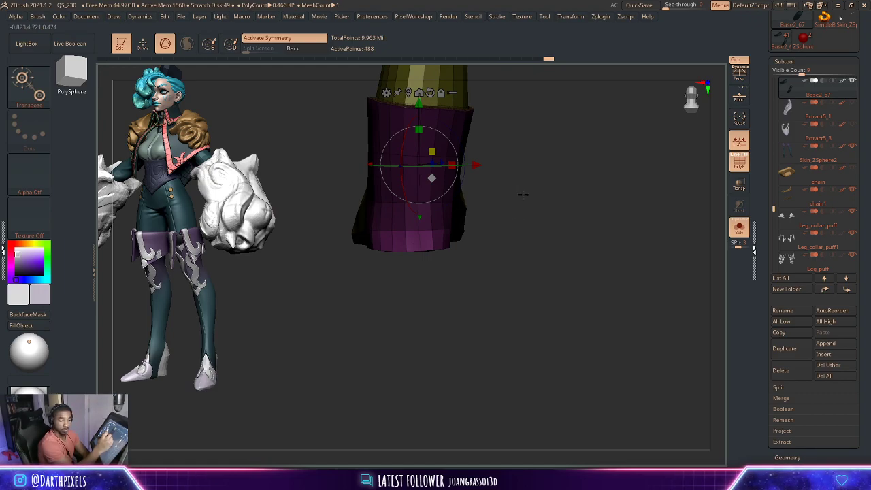
mouse_move(523, 195)
mouse_down()
mouse_move(551, 196)
mouse_move(438, 240)
mouse_up()
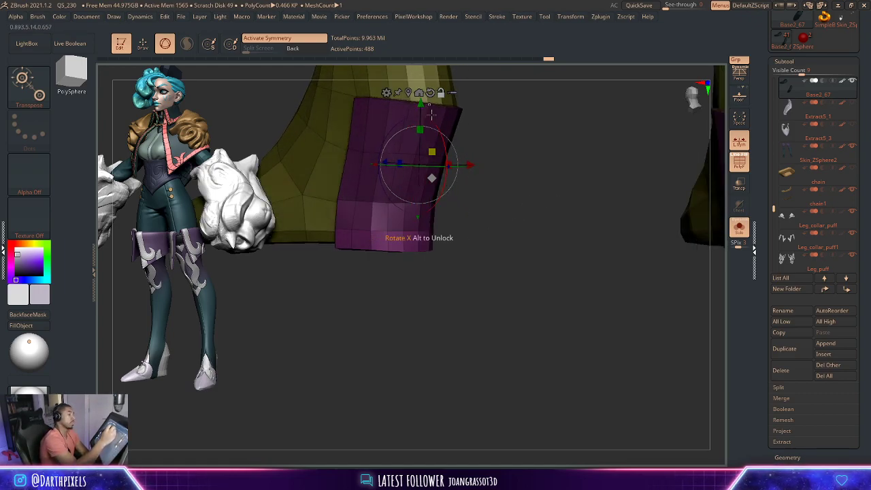
alt+drag(430, 114, 422, 184)
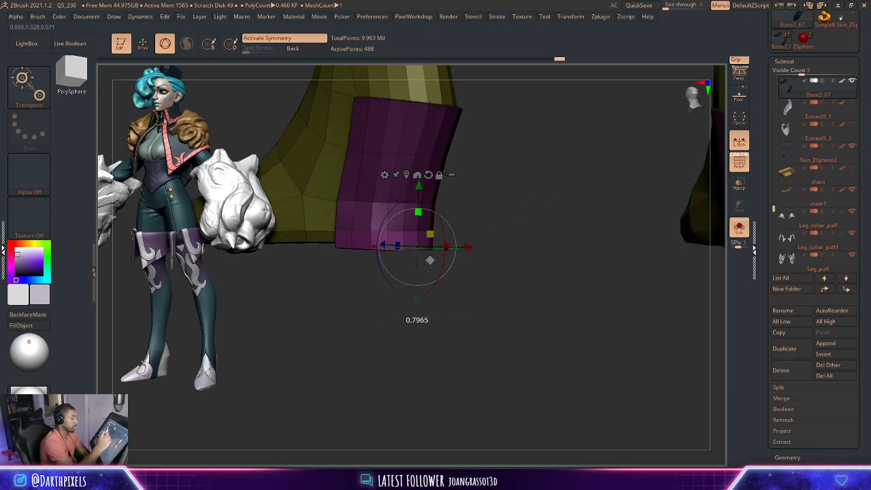
drag(477, 335, 467, 244)
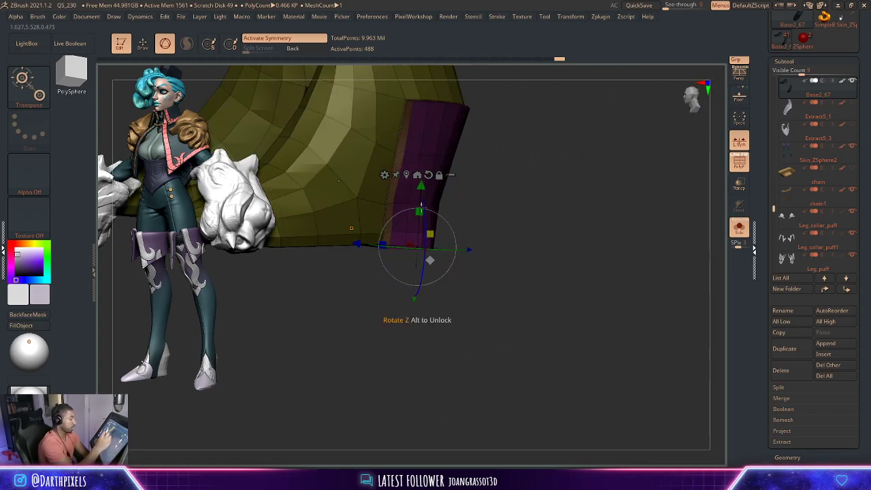
mouse_move(501, 212)
mouse_down()
mouse_move(558, 188)
mouse_move(546, 194)
mouse_move(587, 243)
mouse_move(492, 311)
mouse_move(496, 243)
mouse_move(535, 253)
mouse_move(549, 229)
mouse_move(570, 244)
mouse_up()
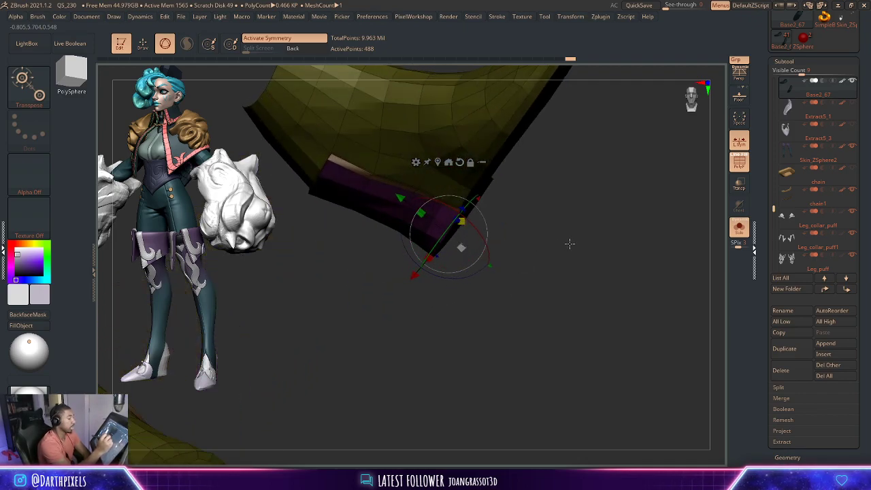
mouse_move(449, 228)
mouse_down()
mouse_move(522, 210)
mouse_move(543, 186)
mouse_move(527, 178)
mouse_up()
- Check the boot's shape subdivided and reselect ZModeler from the brush picker
key(q)
mouse_move(550, 218)
mouse_down()
mouse_move(517, 249)
mouse_move(496, 306)
mouse_move(478, 290)
mouse_move(517, 307)
mouse_up()
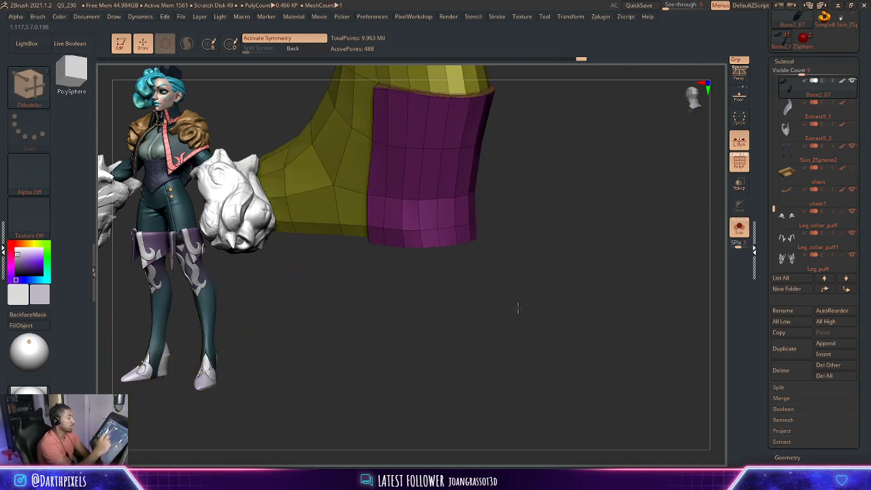
key(w)
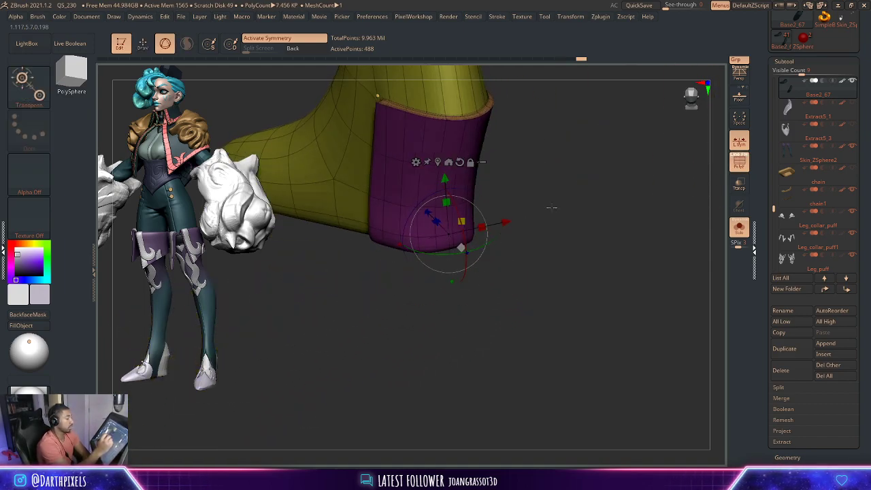
key(ctrl+d)
key(ctrl+d)
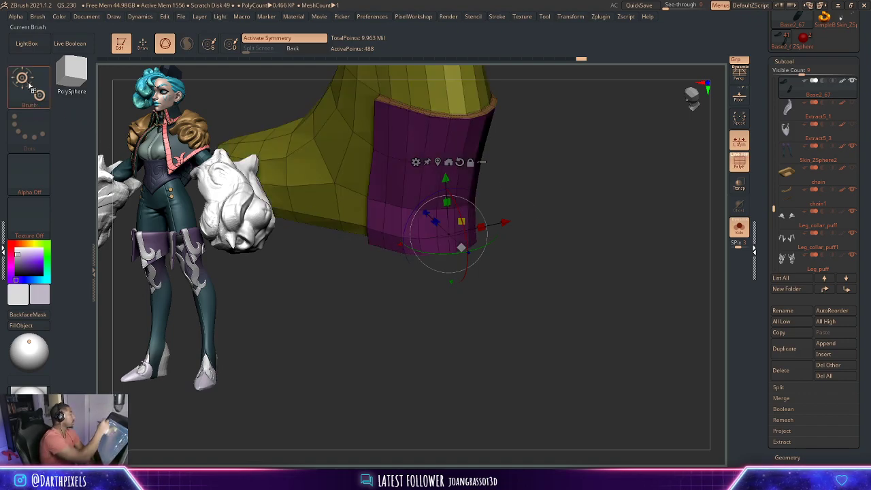
click(30, 86)
click(564, 95)
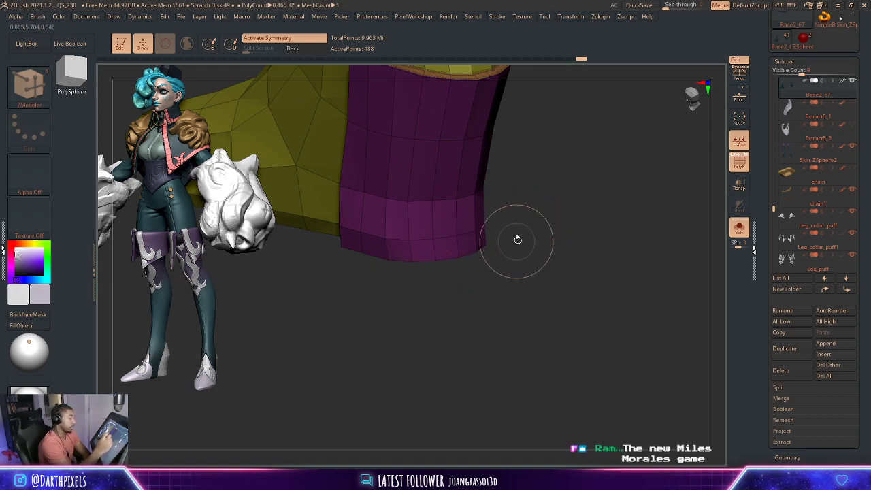
- Crease the purple heel panel's border edges, inspecting the shaft mesh from several angles
mouse_move(517, 240)
mouse_down()
mouse_move(551, 216)
mouse_move(504, 221)
mouse_move(510, 184)
mouse_up()
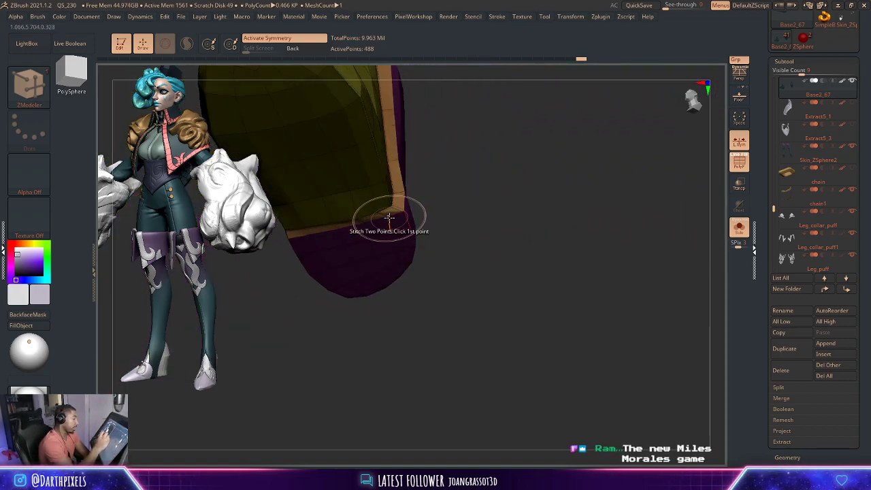
drag(449, 211, 428, 208)
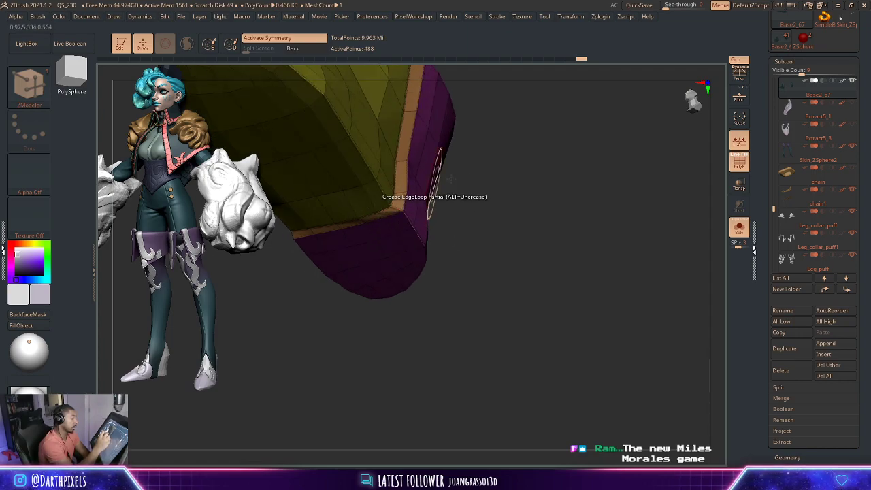
drag(451, 177, 507, 190)
key(space)
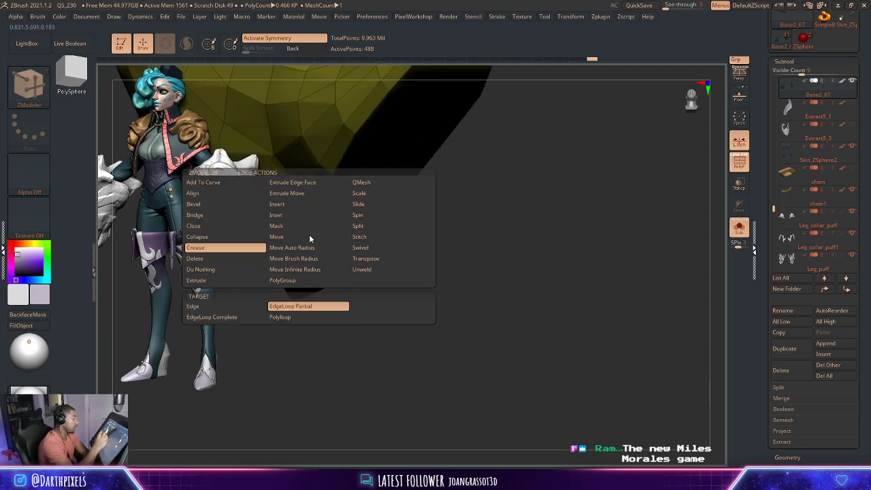
drag(496, 247, 470, 260)
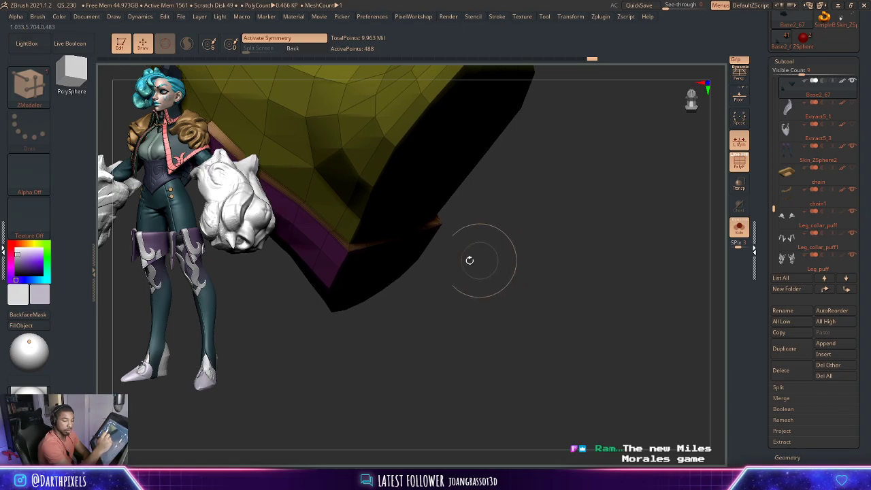
drag(360, 242, 521, 200)
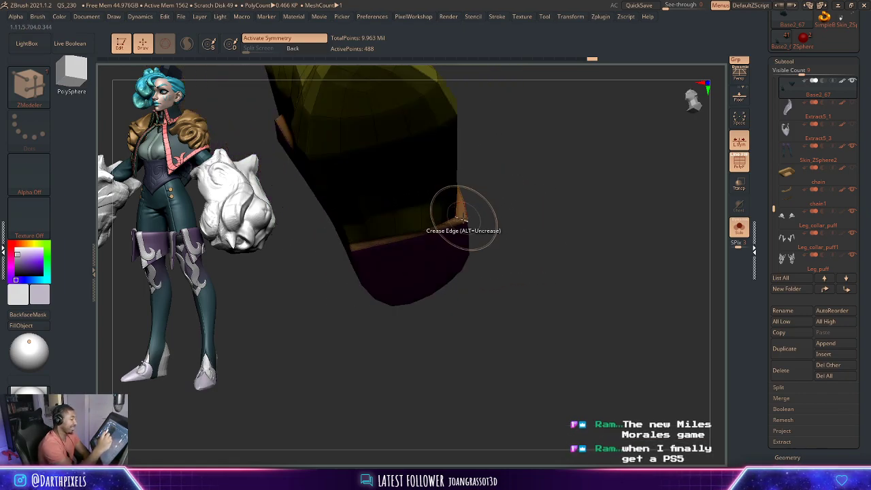
drag(461, 205, 508, 270)
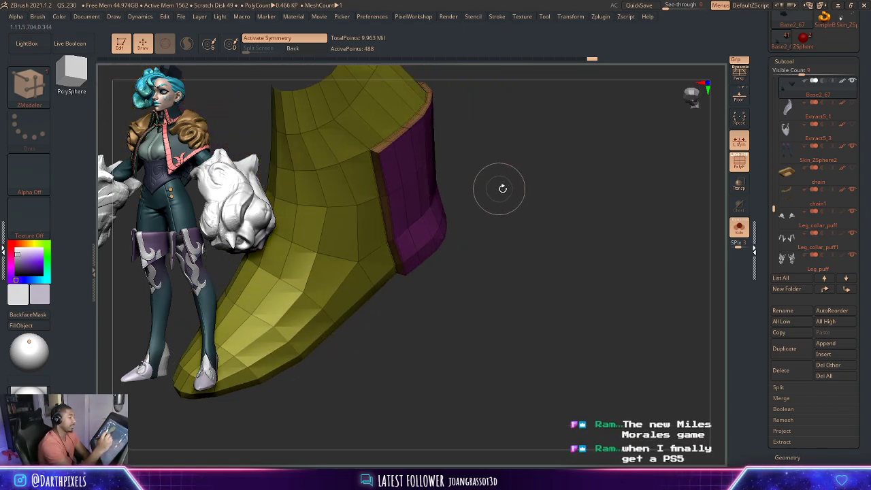
drag(502, 189, 450, 153)
- Preview the shaft smoothly subdivided with PolyF toggled to check the crisp panel border
key(d)
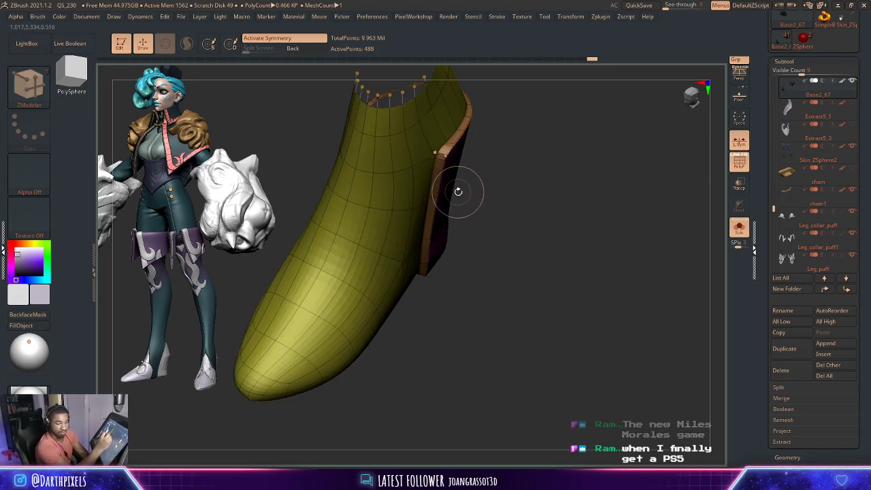
key(shift+f)
mouse_move(525, 195)
mouse_down()
mouse_move(542, 189)
mouse_move(480, 279)
mouse_move(500, 267)
mouse_move(500, 247)
mouse_up()
key(f)
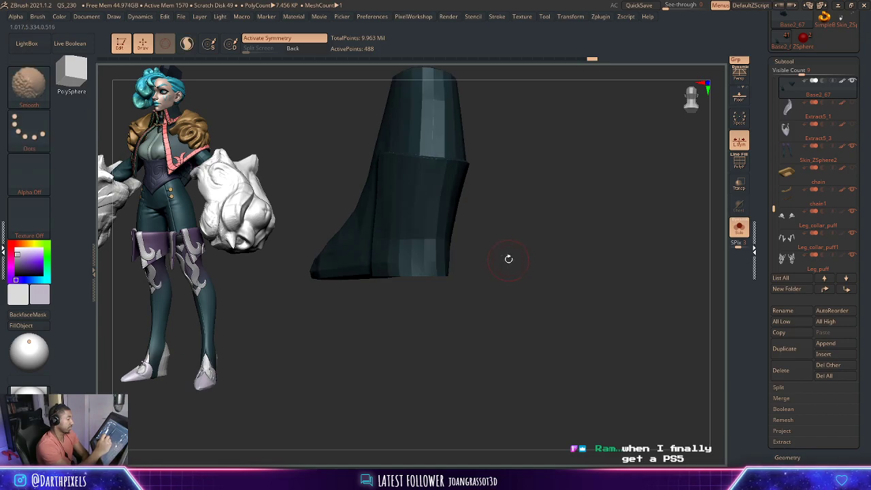
key(shift+f)
drag(522, 199, 519, 187)
- Select Move Topological and orbit around the boot shaft and into its top opening
click(29, 85)
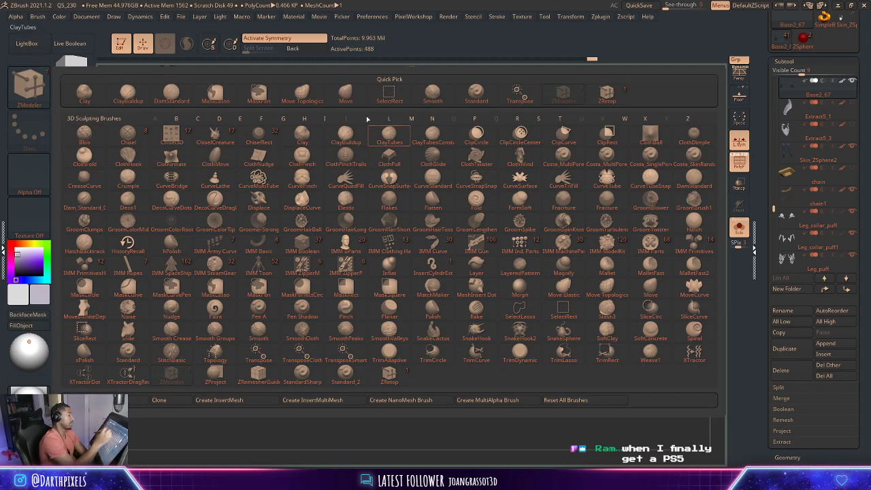
key(m)
key(t)
mouse_move(519, 179)
alt+mouse_down()
mouse_move(520, 201)
mouse_move(408, 175)
alt+mouse_up()
key(space)
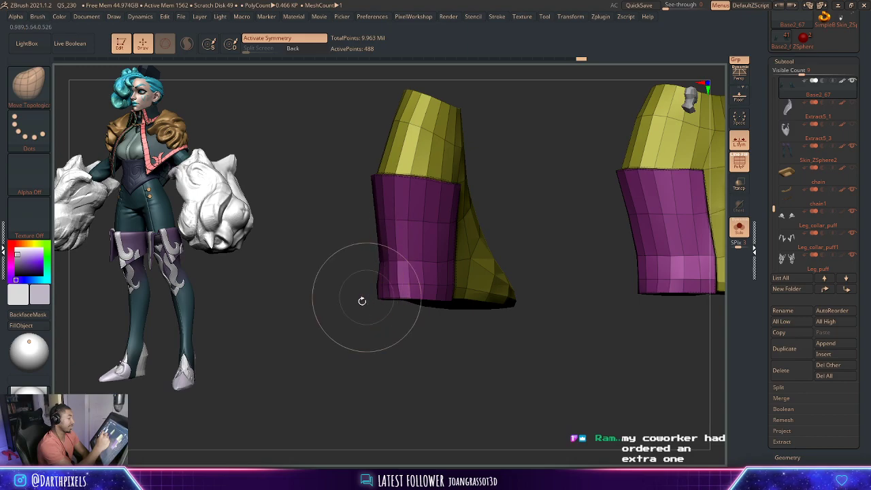
drag(362, 300, 414, 289)
right_click(446, 258)
mouse_move(451, 234)
mouse_down()
mouse_move(494, 171)
mouse_move(402, 228)
mouse_move(410, 255)
mouse_up()
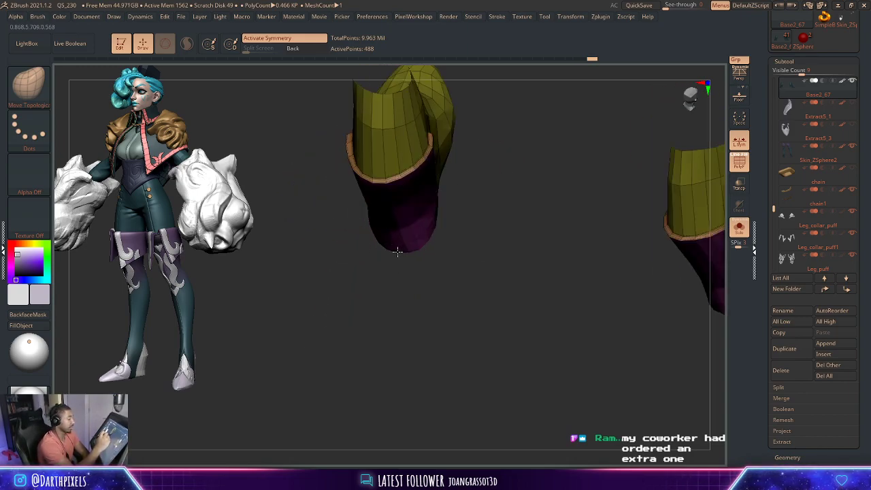
right_click(425, 238)
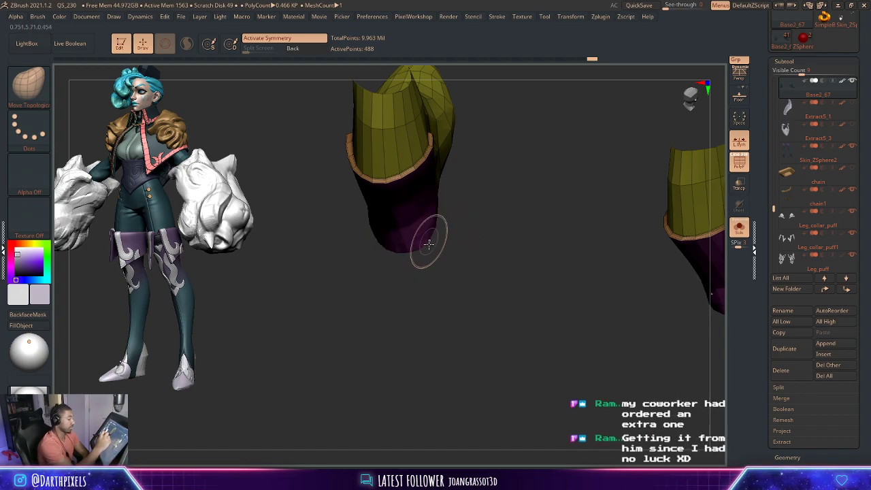
right_click(425, 232)
mouse_move(435, 225)
right_down()
mouse_move(430, 229)
mouse_move(466, 172)
mouse_move(434, 212)
mouse_move(432, 305)
mouse_move(554, 132)
right_up()
- Select ZModeler and set the Crease edge action's target to EdgeLoop Partial
key(b)
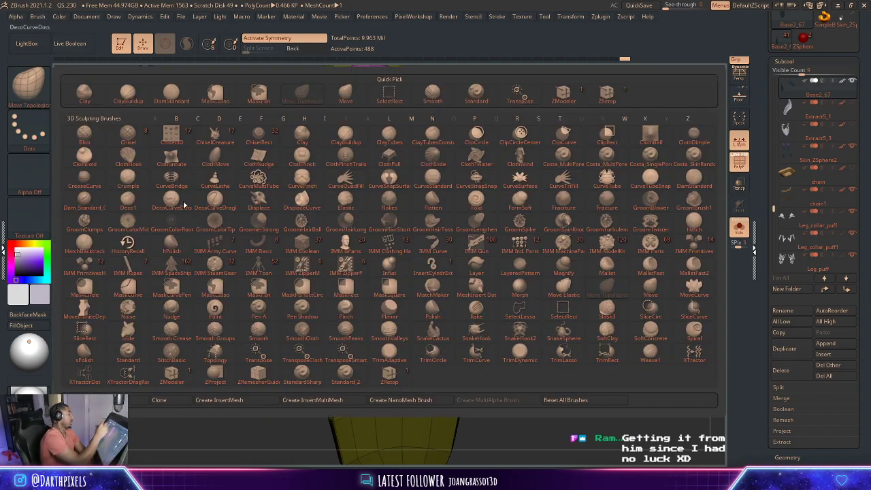
click(564, 94)
mouse_move(525, 186)
right_down()
mouse_move(537, 171)
mouse_move(440, 211)
right_up()
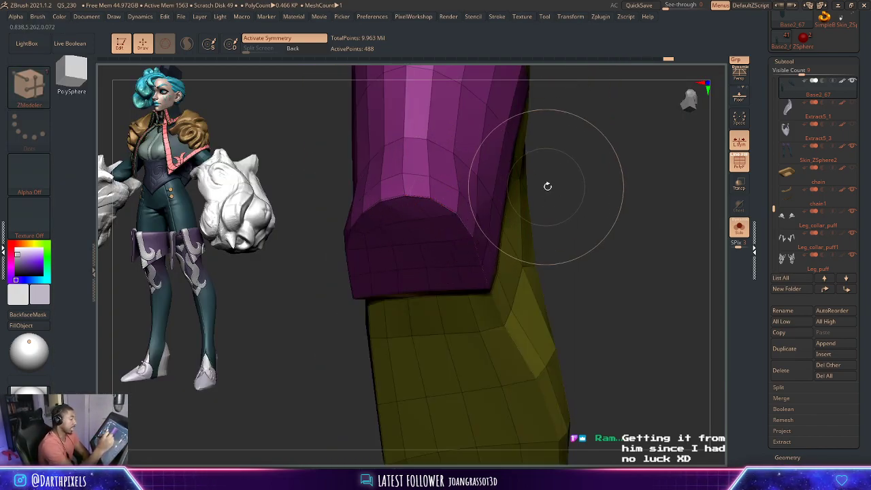
right_drag(548, 186, 524, 184)
key(space)
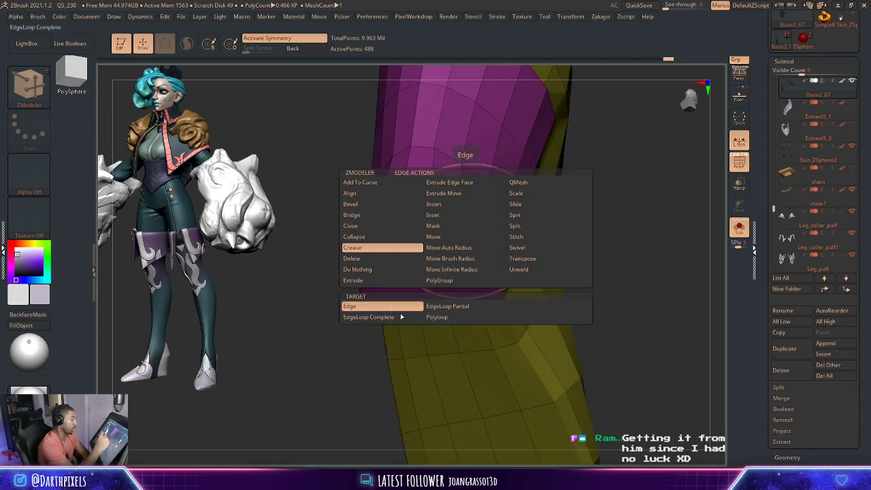
click(447, 306)
- Review the boots smoothed with Dynamic Subdiv and PolyF off, then return to low-poly
mouse_move(569, 207)
right_down()
mouse_move(597, 189)
mouse_move(562, 192)
mouse_move(566, 239)
mouse_move(539, 217)
mouse_move(579, 207)
mouse_move(545, 224)
mouse_move(606, 184)
mouse_move(558, 181)
mouse_move(574, 194)
mouse_move(578, 173)
mouse_move(572, 210)
mouse_move(556, 220)
right_up()
key(shift+f)
key(shift+f)
key(shift+f)
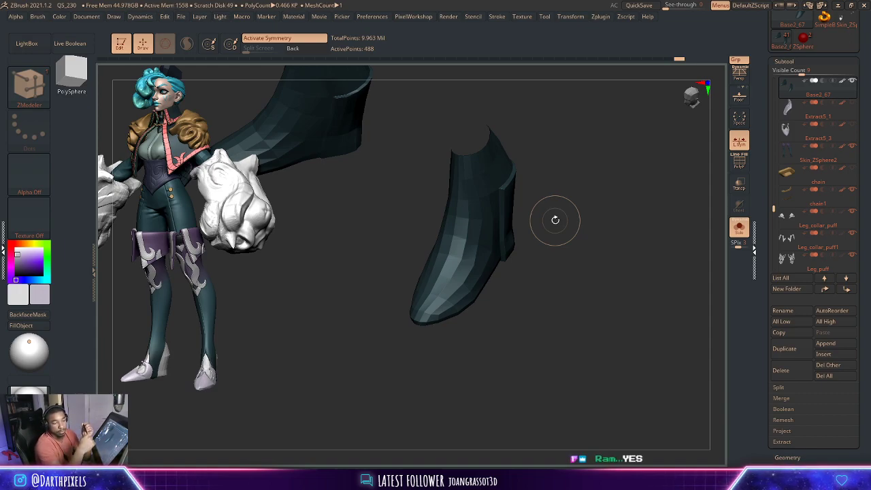
drag(561, 171, 560, 179)
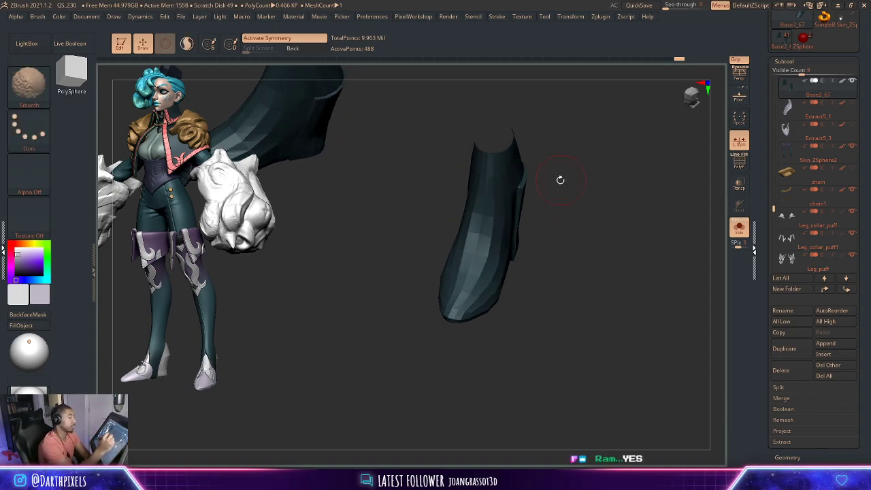
key(shift+f)
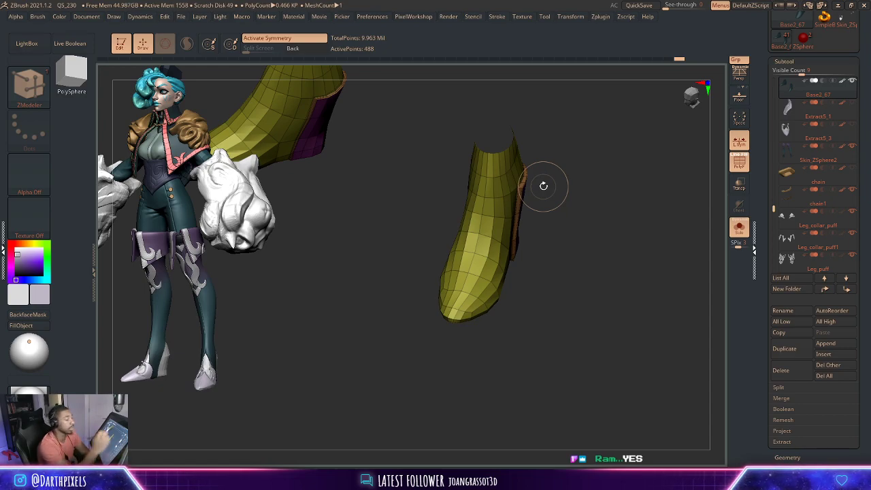
key(d)
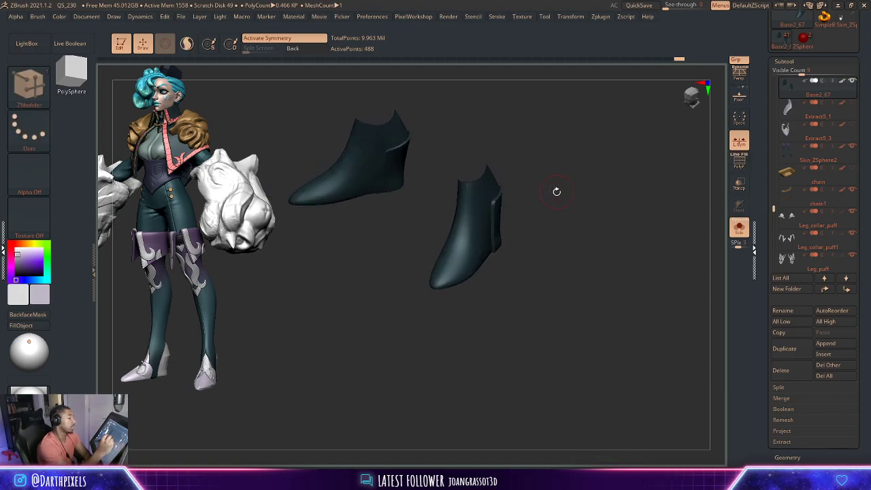
key(shift+d)
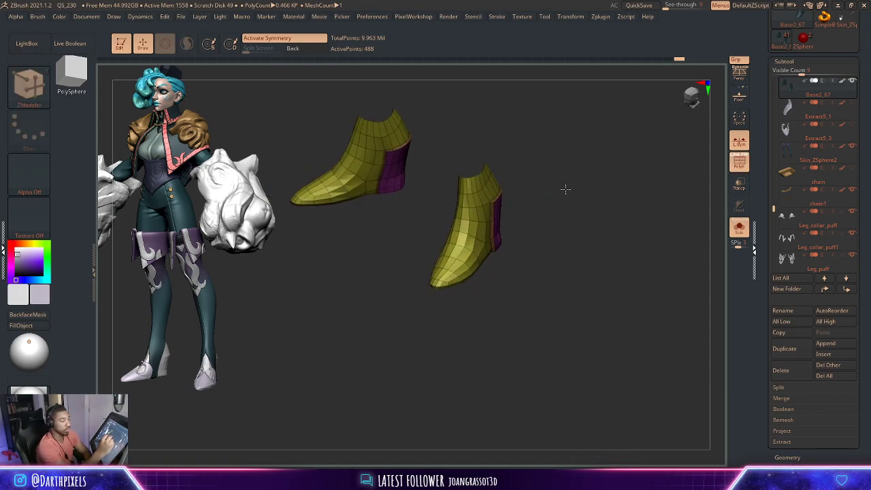
- Solo the boot shaft piece with the polygroup wireframe on, its top opening facing forward
key(d)
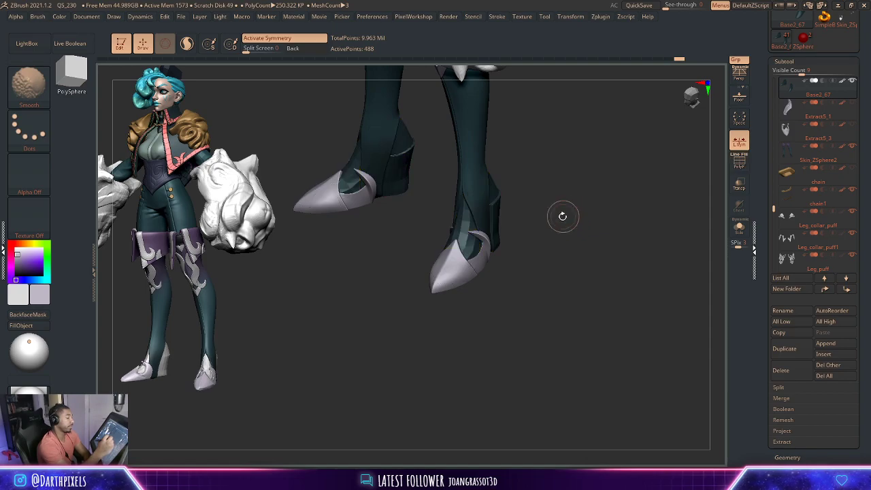
mouse_move(562, 215)
mouse_down()
mouse_move(574, 205)
mouse_move(590, 218)
mouse_move(583, 224)
mouse_move(606, 263)
mouse_move(595, 247)
mouse_move(606, 244)
mouse_move(608, 189)
mouse_move(603, 214)
mouse_move(626, 164)
mouse_up()
key(shift+f)
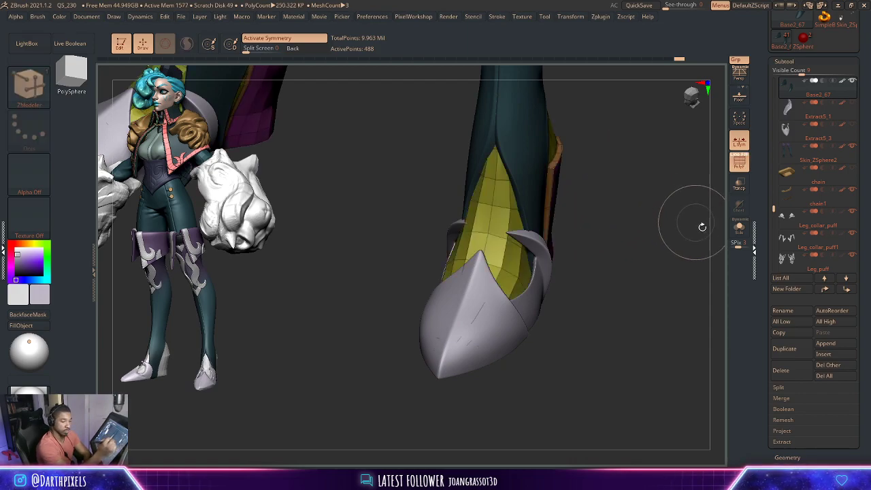
click(740, 229)
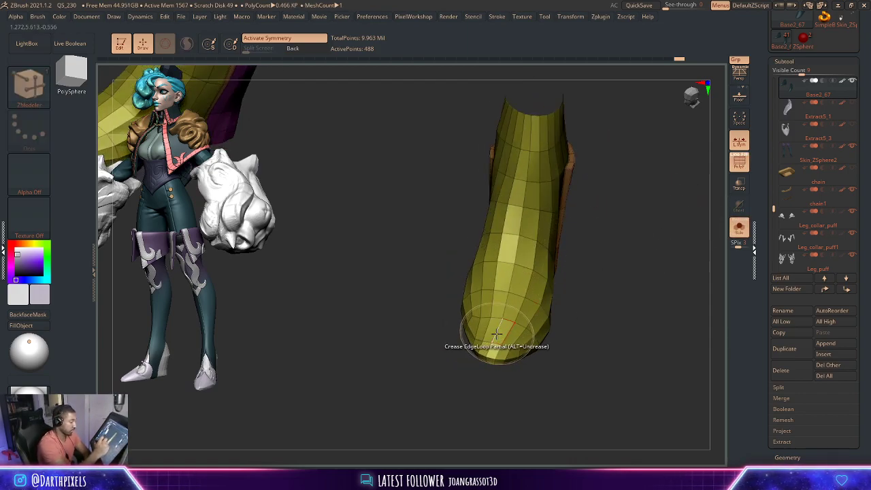
mouse_move(599, 224)
mouse_down()
mouse_move(595, 163)
mouse_move(586, 184)
mouse_up()
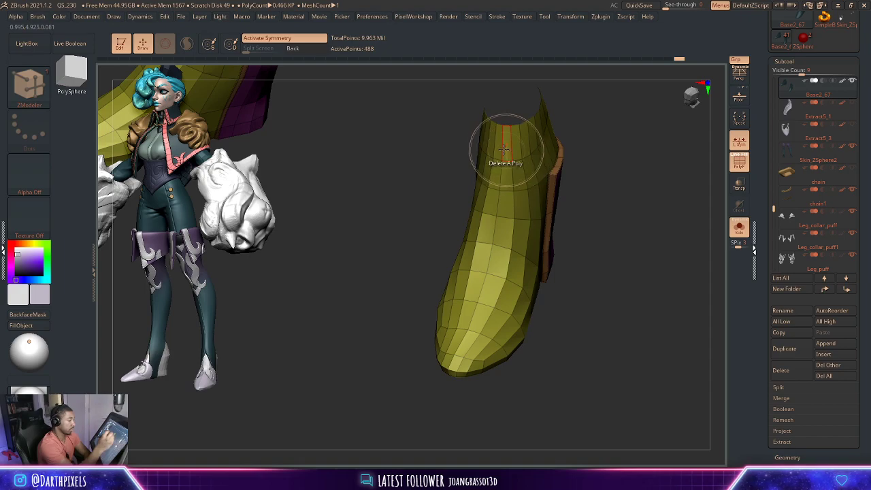
- Try a ZModeler edge-loop bevel down the shaft, then undo it
key(space)
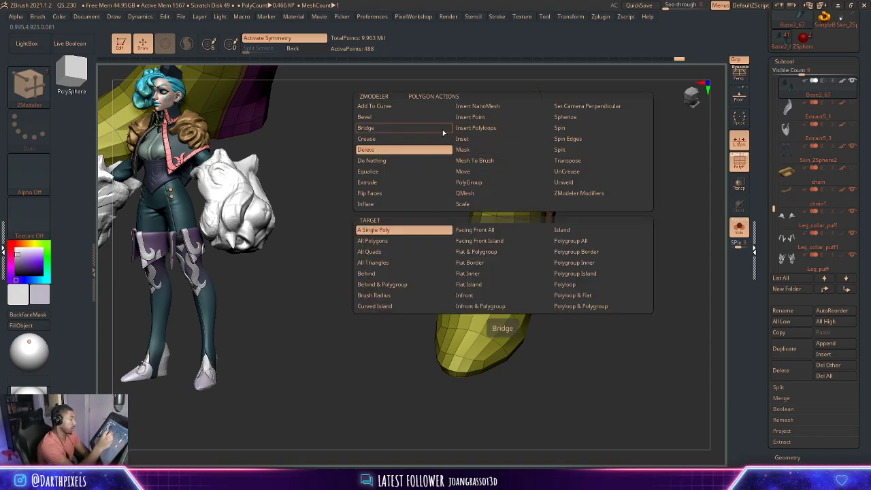
click(442, 120)
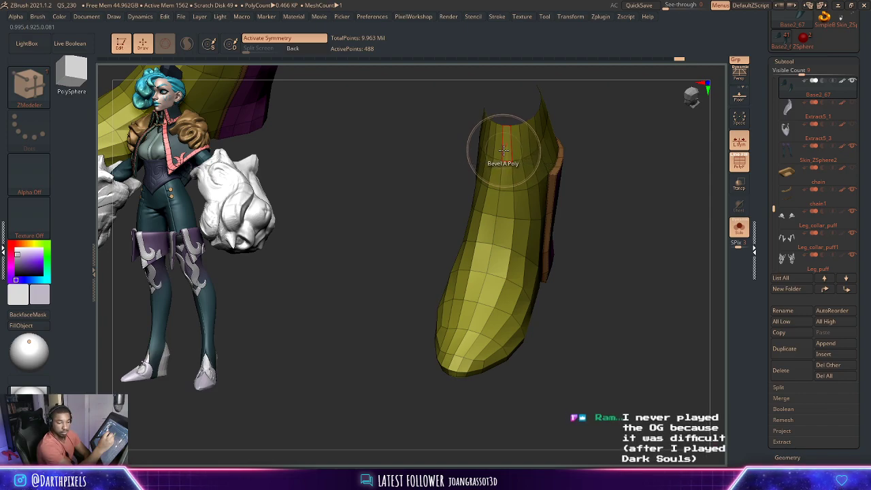
key(space)
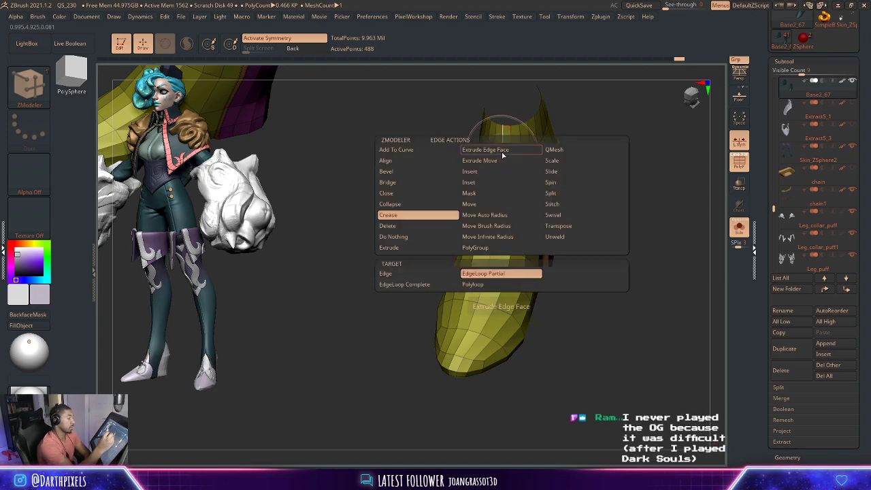
click(426, 175)
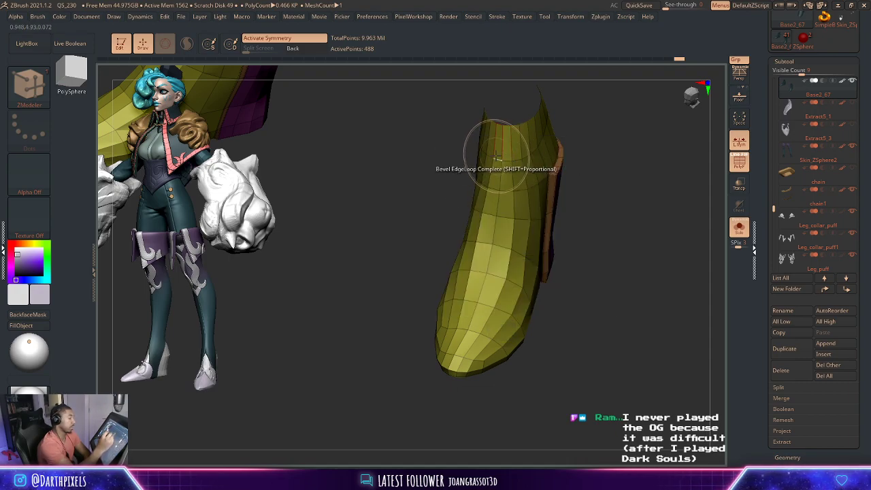
click(503, 152)
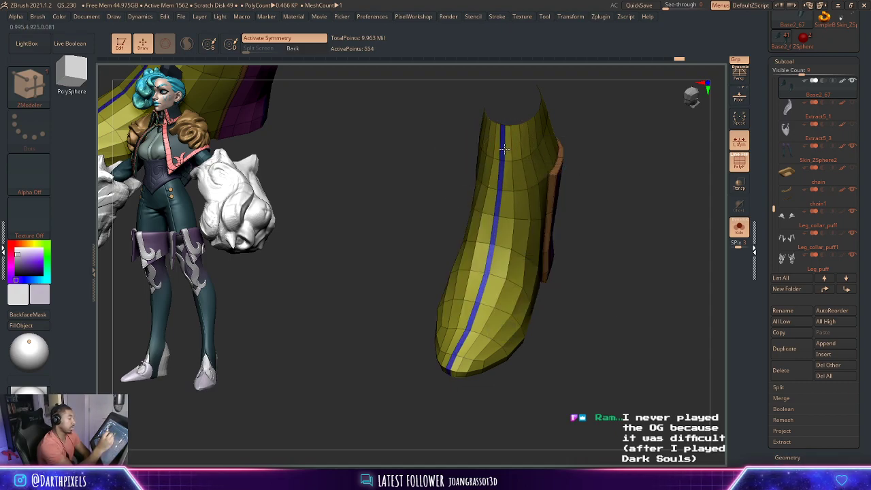
drag(503, 151, 542, 163)
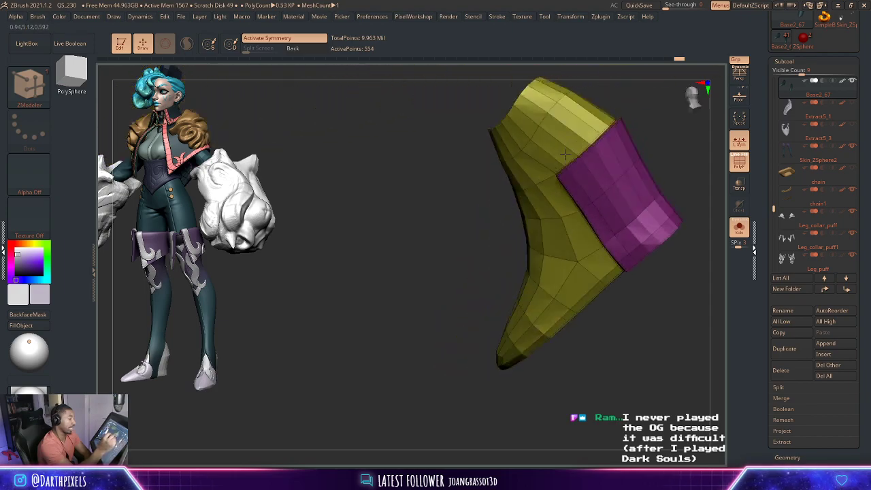
key(ctrl+z)
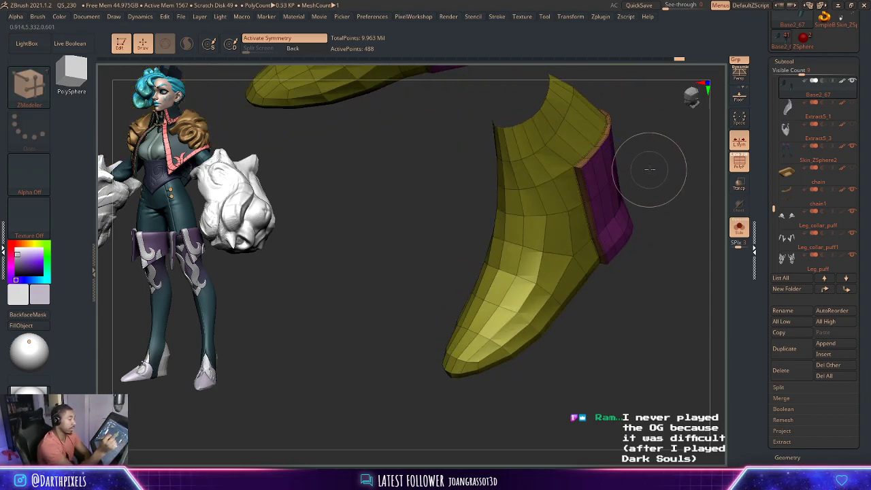
key(ctrl+z)
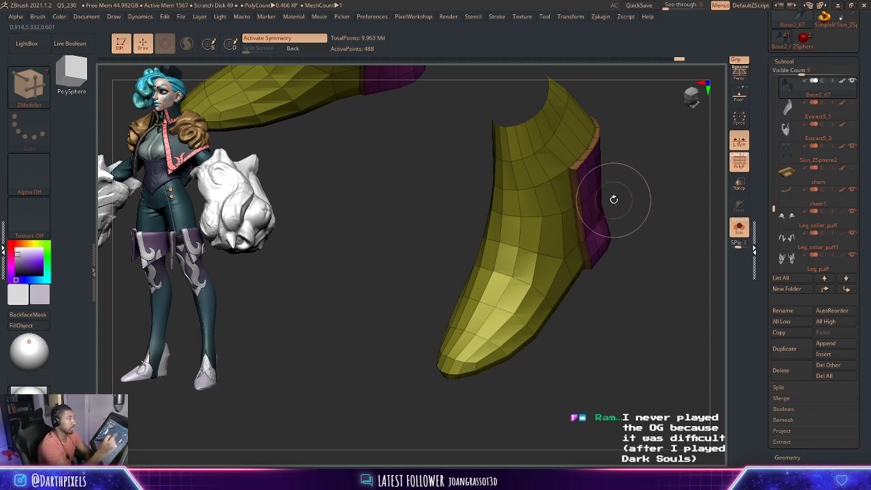
- Inspect the shaft with Dynamic Subdiv, then view it alongside the rest of the model
drag(611, 201, 602, 189)
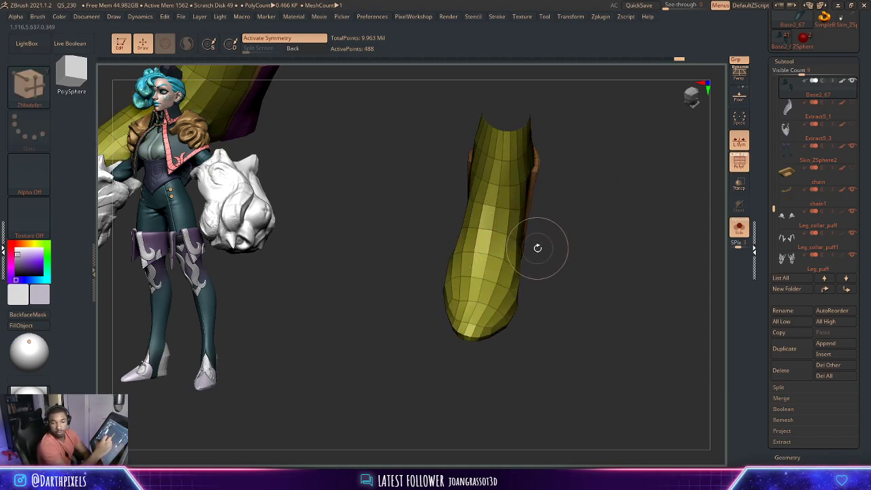
drag(583, 185, 597, 187)
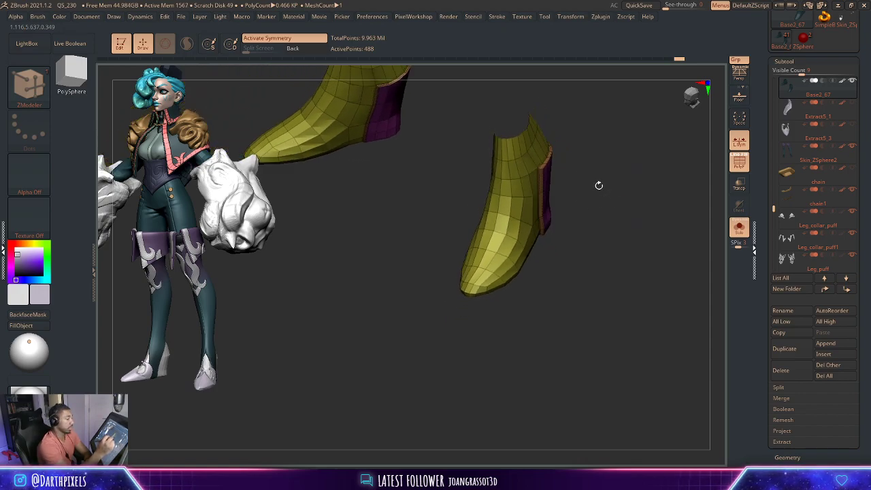
key(d)
key(shift+f)
mouse_move(624, 215)
mouse_down()
mouse_move(580, 262)
mouse_move(604, 314)
mouse_up()
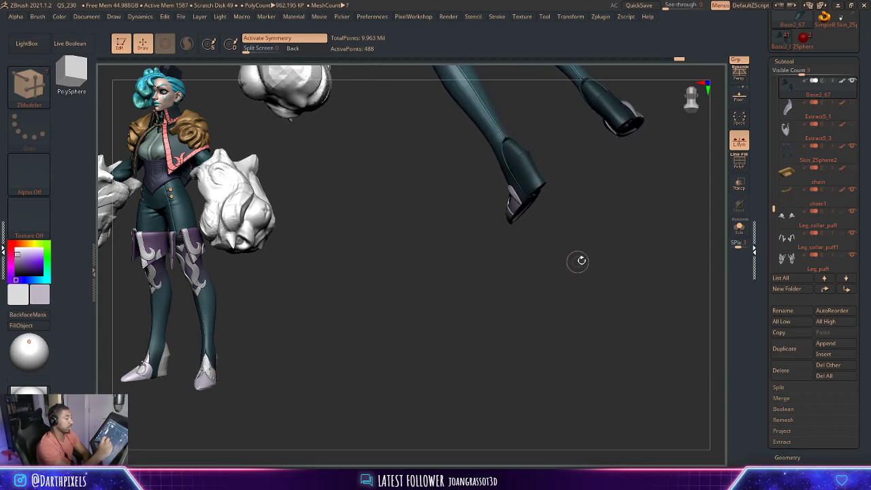
key(shift+f)
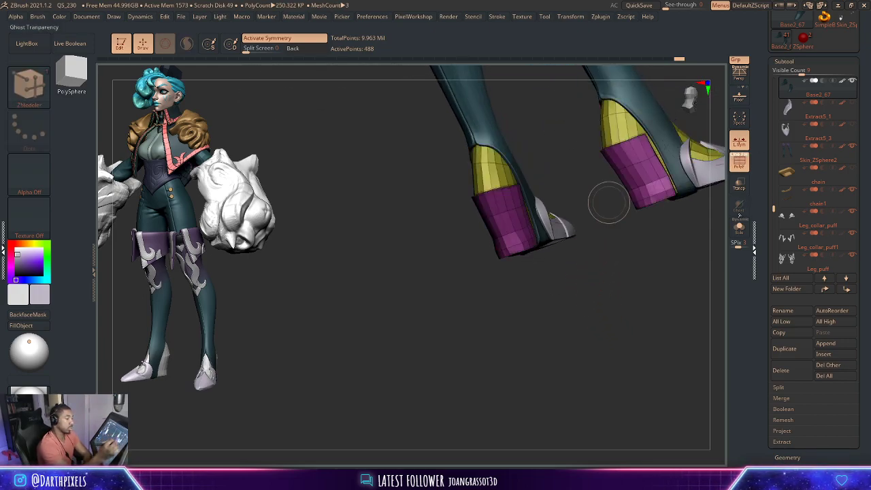
- Solo the collar piece and set the ZModeler edge action to Crease
click(739, 230)
drag(618, 252, 555, 191)
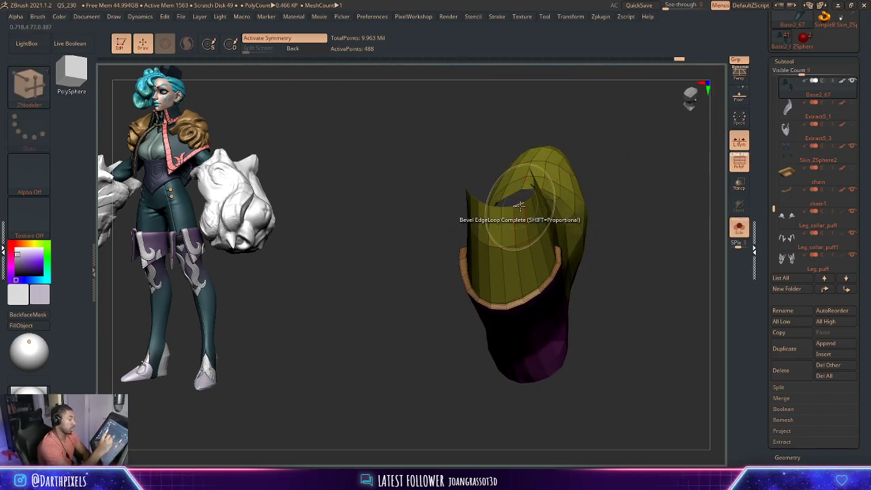
key(space)
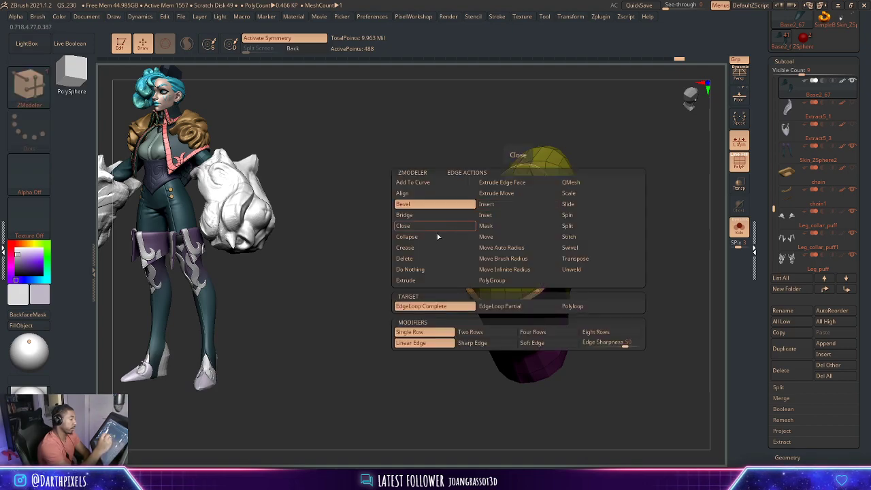
click(425, 249)
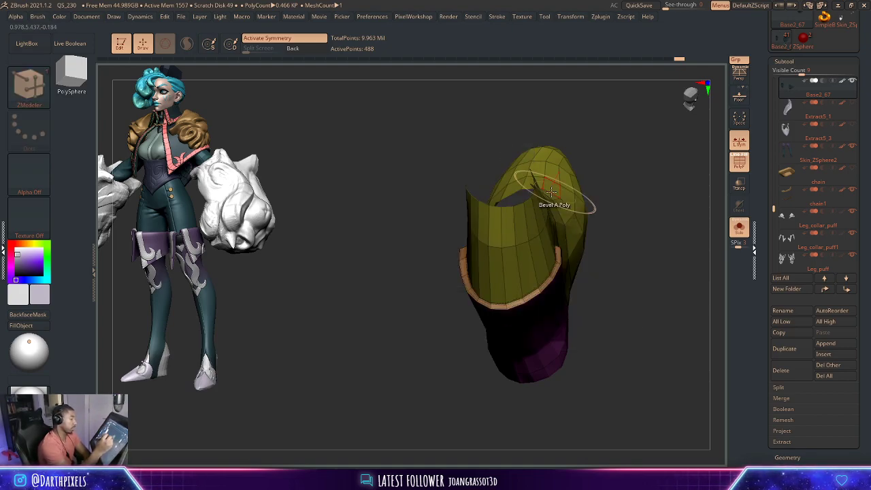
- Flip the collar piece's normals in Geometry and check its dark teal shading
drag(614, 166, 580, 179)
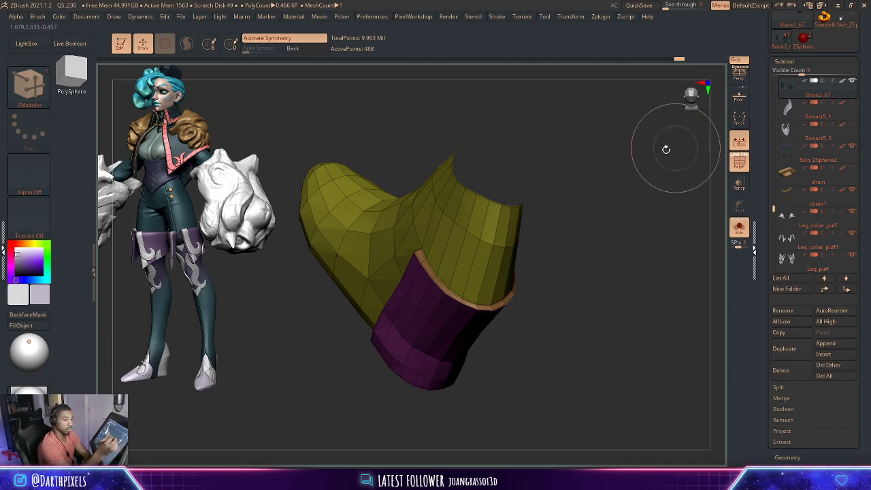
key(g)
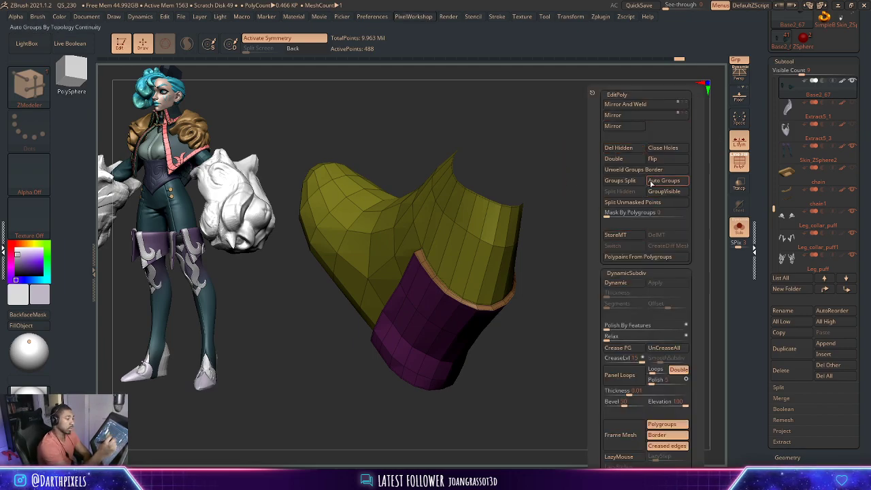
click(672, 159)
drag(572, 195, 531, 194)
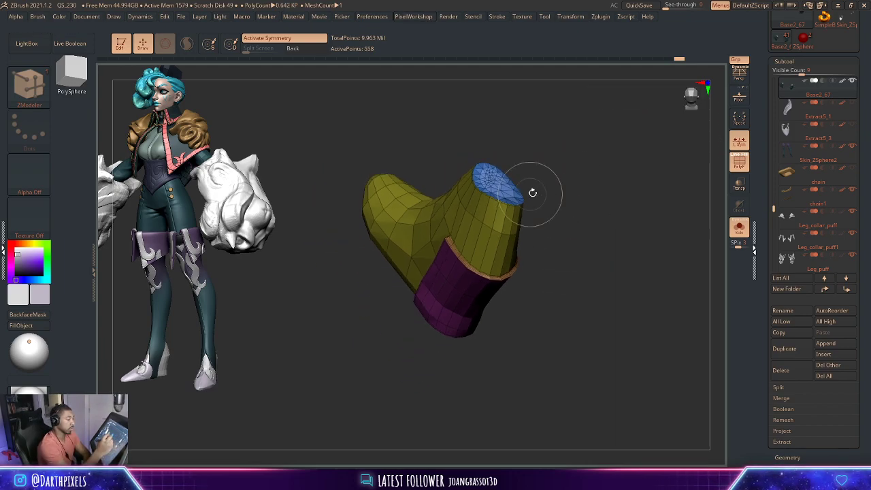
key(shift+f)
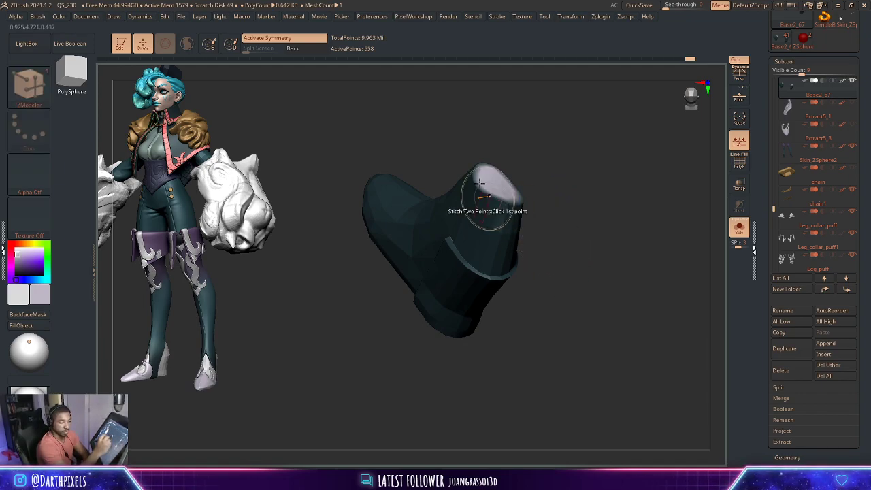
key(c)
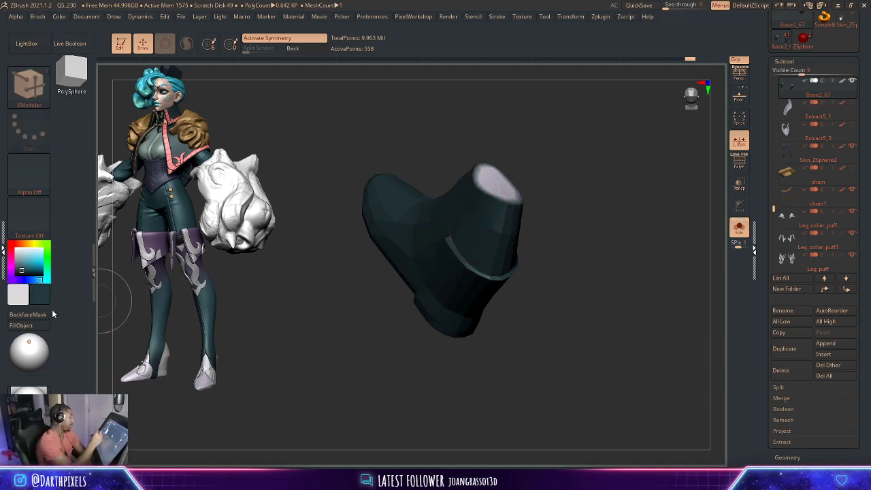
mouse_move(561, 247)
mouse_down()
mouse_move(592, 234)
mouse_move(603, 305)
mouse_move(591, 333)
mouse_up()
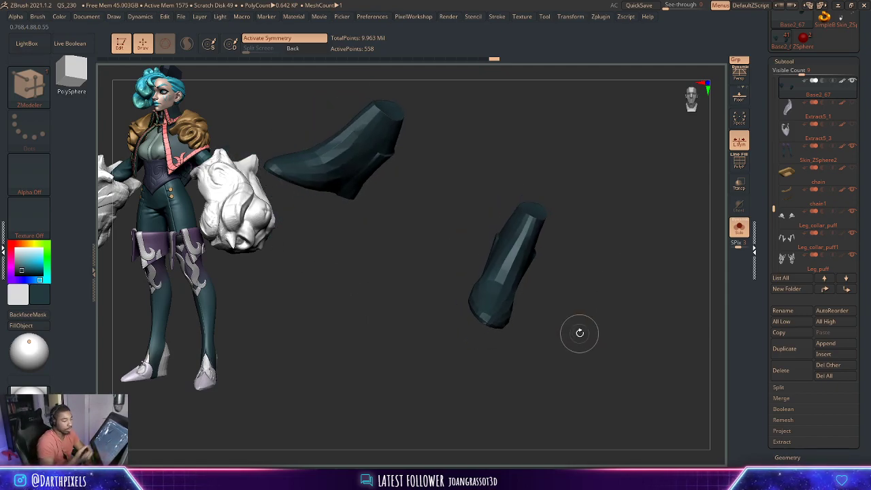
- Inspect both boots, toggling the polygroup frame and Dynamic Subdiv
mouse_move(588, 234)
mouse_down()
mouse_move(599, 281)
mouse_move(669, 249)
mouse_up()
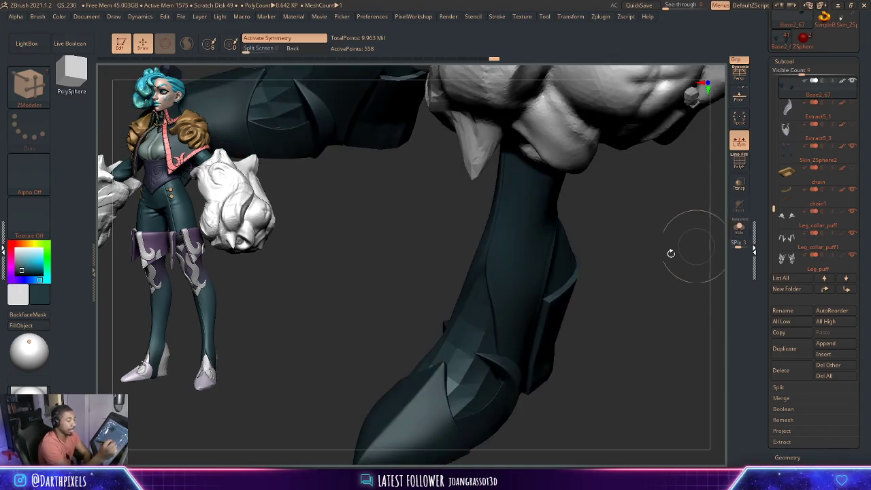
mouse_move(616, 246)
mouse_down()
mouse_move(588, 258)
mouse_move(593, 220)
mouse_move(610, 273)
mouse_up()
key(shift+f)
key(shift+f)
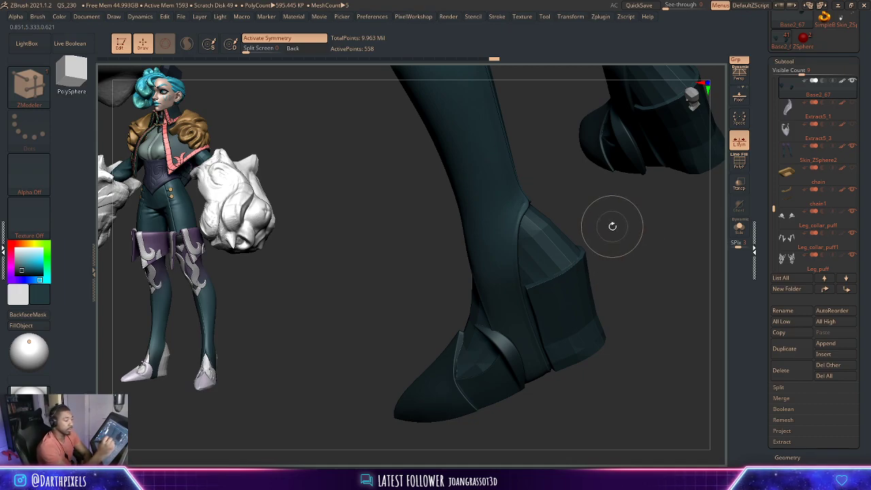
mouse_move(613, 227)
mouse_down()
mouse_move(627, 257)
mouse_move(631, 231)
mouse_move(623, 271)
mouse_up()
key(shift+f)
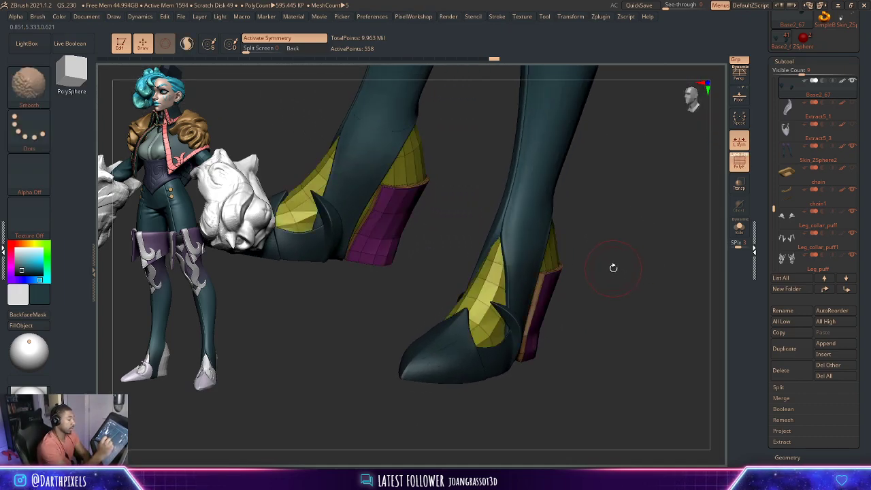
key(d)
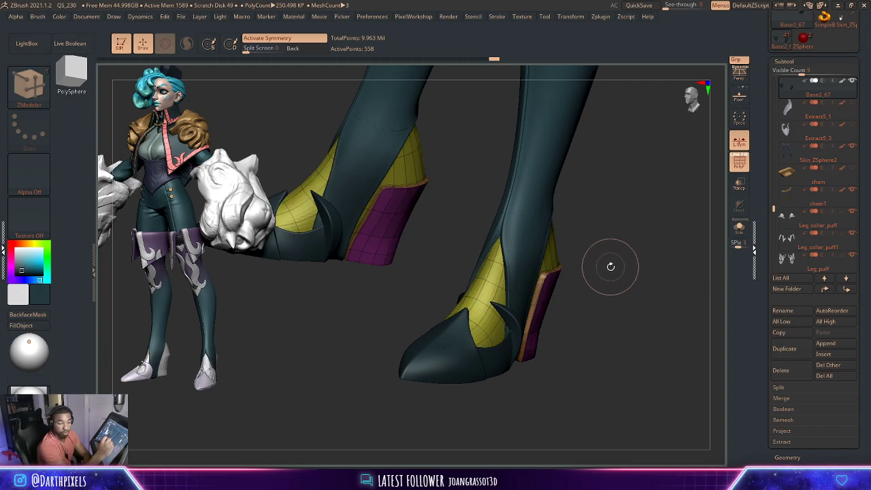
key(shift+f)
- Orbit down to check the boot's sole, then QuickSave the project
mouse_move(609, 252)
mouse_down()
mouse_move(563, 249)
mouse_move(611, 258)
mouse_move(589, 260)
mouse_up()
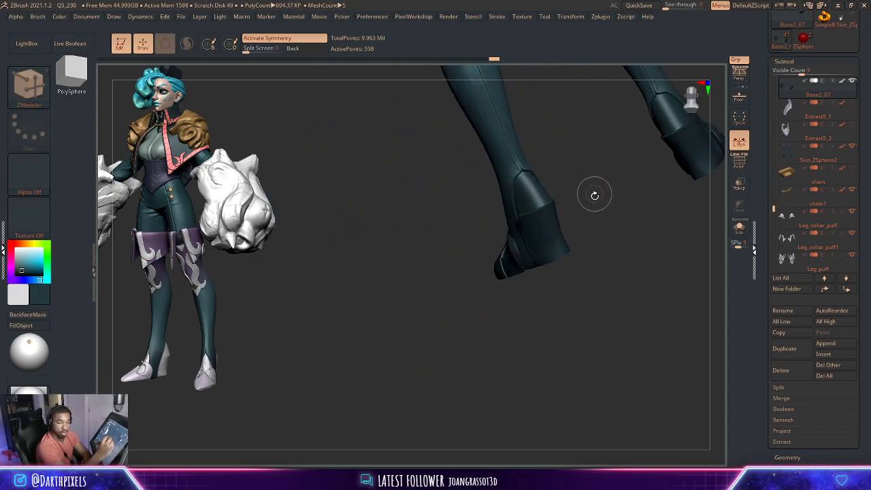
drag(606, 220, 607, 245)
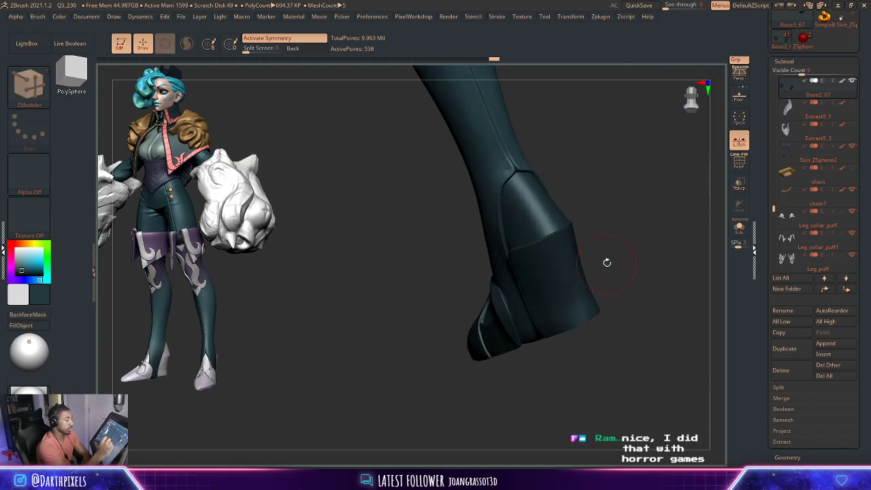
key(shift+f)
key(shift+f)
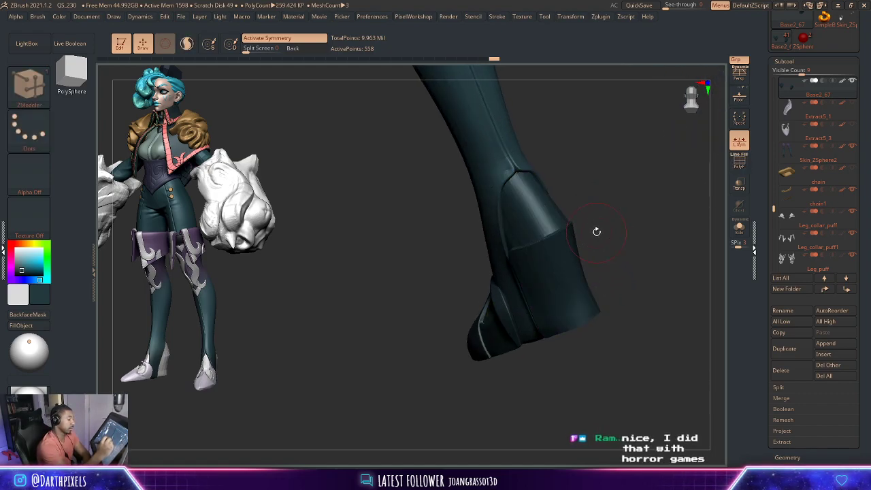
mouse_move(597, 233)
mouse_down()
mouse_move(627, 223)
mouse_move(597, 235)
mouse_move(608, 227)
mouse_up()
key(shift+f)
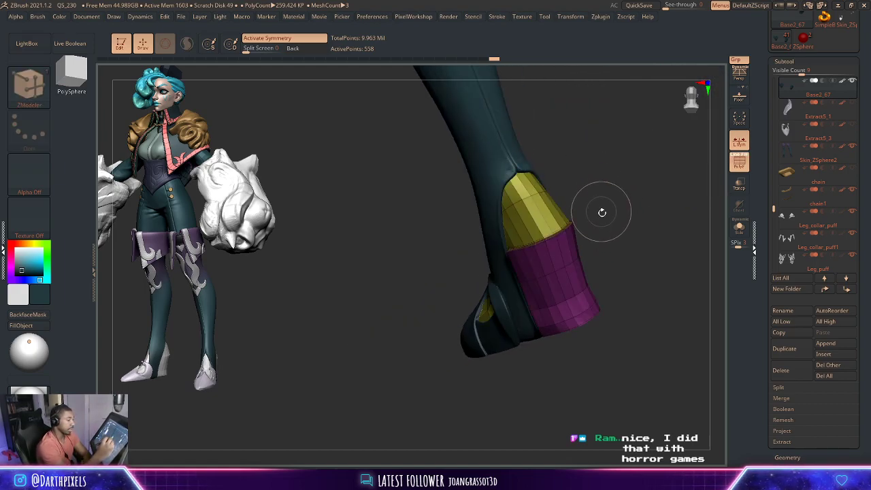
drag(602, 212, 616, 240)
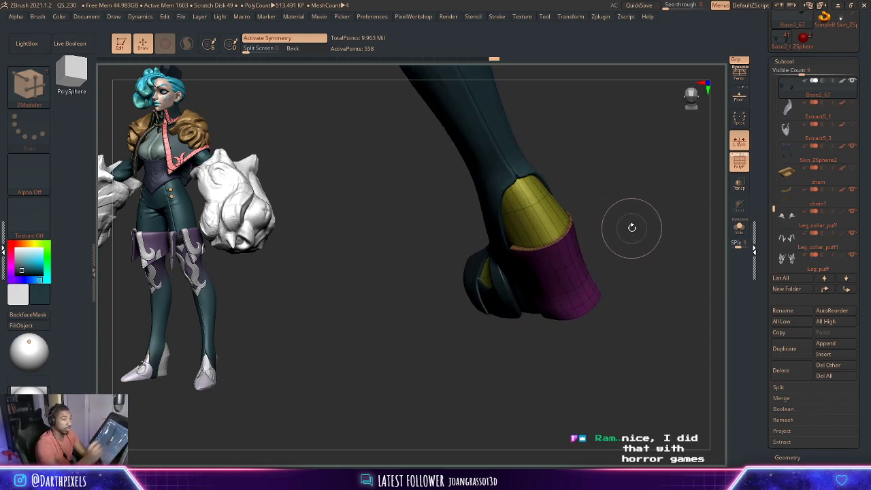
click(639, 5)
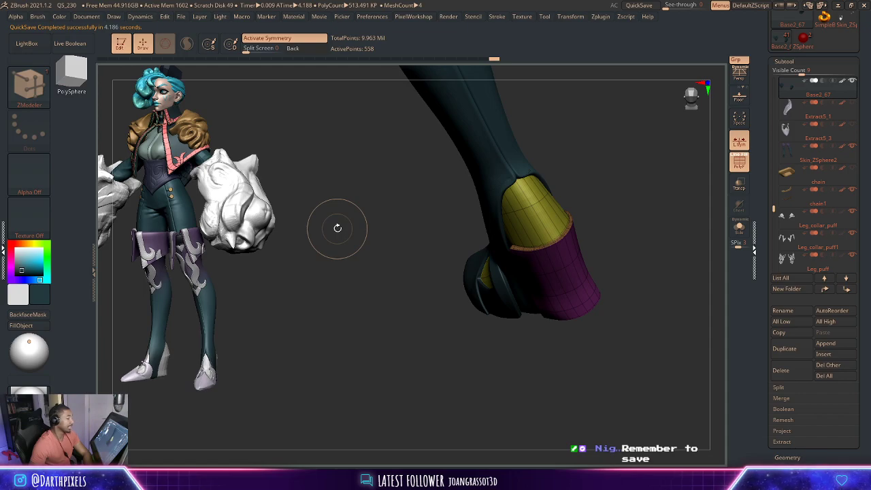
- Unhide the pale toe caps and select the Skin_ZSphere2_1 subtool
mouse_move(337, 228)
mouse_down()
mouse_move(587, 227)
mouse_move(580, 208)
mouse_move(613, 263)
mouse_move(628, 216)
mouse_move(617, 224)
mouse_move(625, 238)
mouse_up()
key(shift+f)
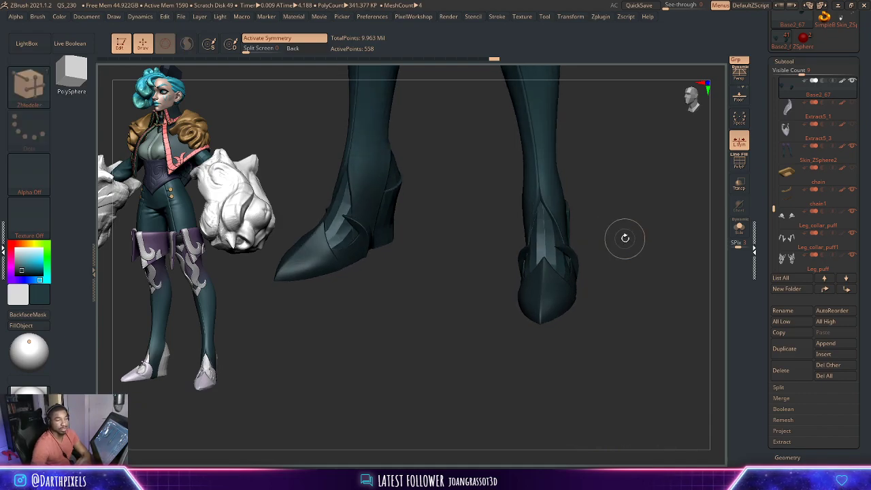
mouse_move(595, 210)
mouse_down()
mouse_move(614, 229)
mouse_move(567, 216)
mouse_up()
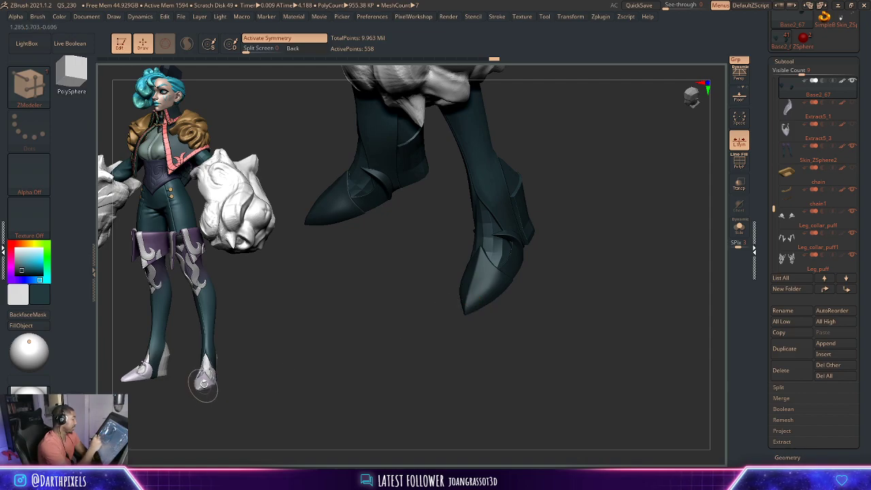
ctrl+shift+click(307, 346)
drag(564, 249, 500, 265)
alt+click(500, 266)
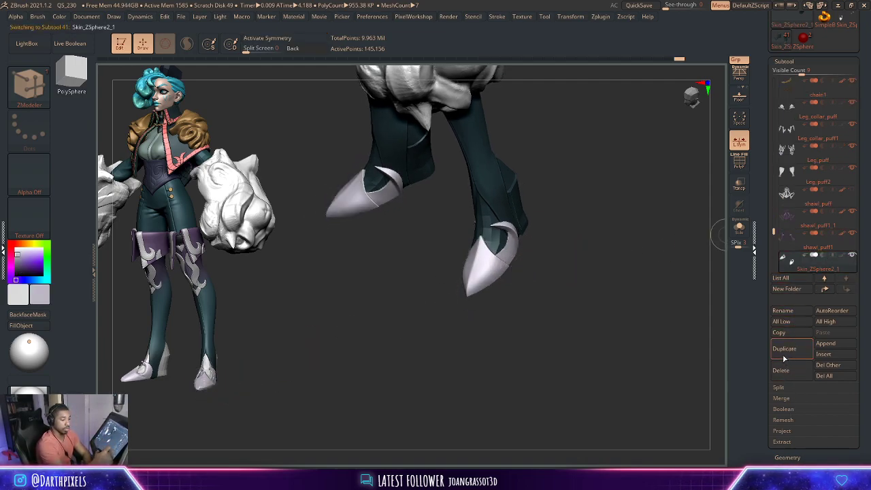
- Reselect Base2_67 and adjust its smooth subdivision level in Geometry
alt+click(490, 223)
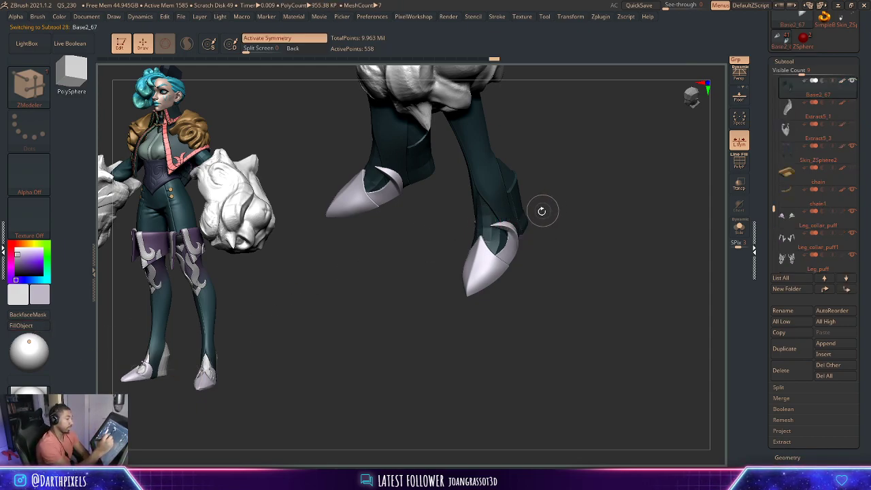
click(785, 62)
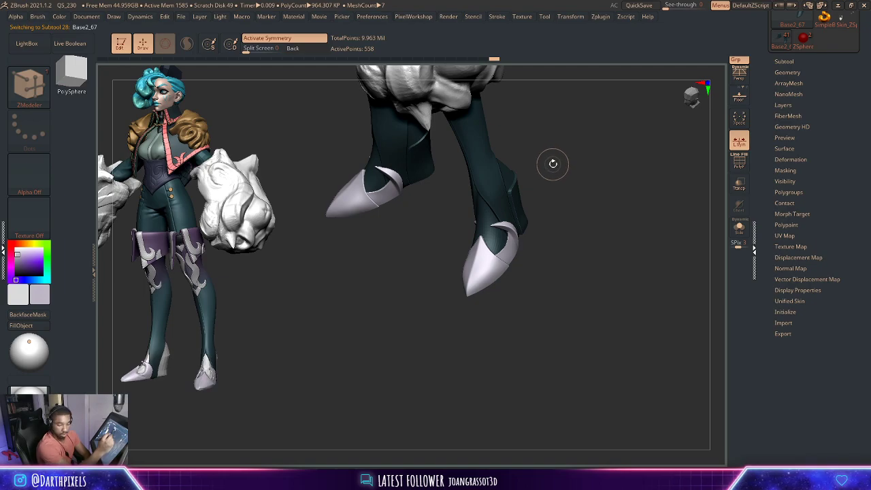
key(g)
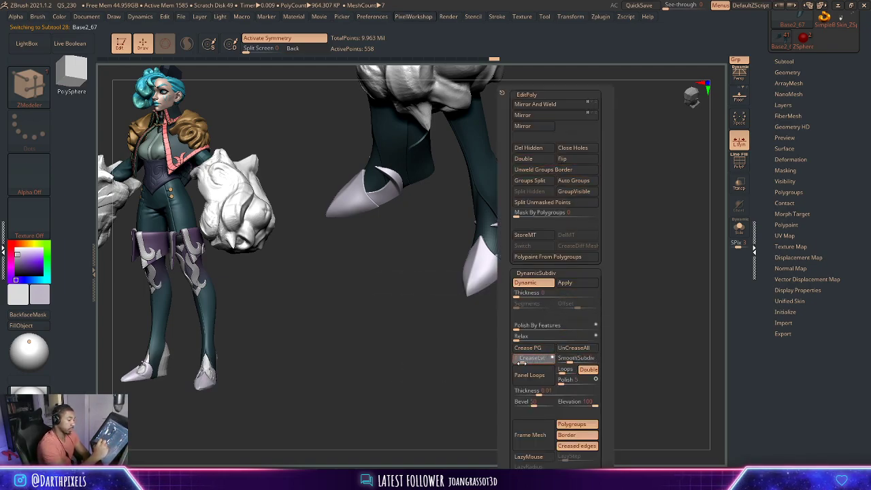
click(578, 358)
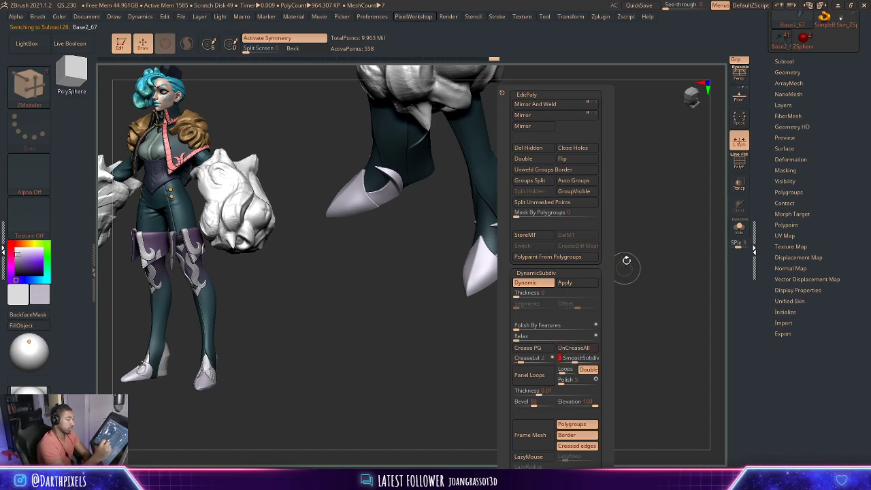
- Orbit around the boot with the polygroup frame on, checking the shaft panels against the toe cap
drag(635, 238, 603, 353)
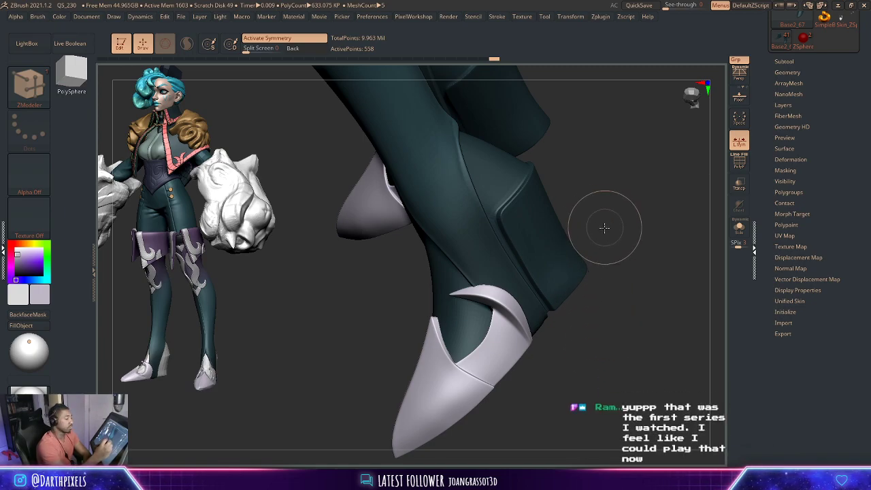
mouse_move(592, 231)
mouse_down()
mouse_move(608, 266)
mouse_move(622, 167)
mouse_move(661, 102)
mouse_up()
key(shift+f)
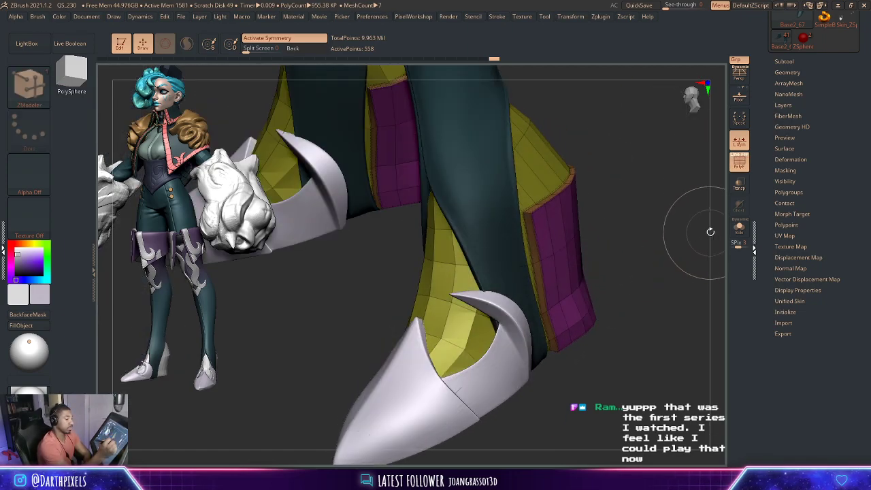
mouse_move(698, 235)
mouse_down()
mouse_move(688, 269)
mouse_move(654, 211)
mouse_move(641, 249)
mouse_move(609, 188)
mouse_move(580, 223)
mouse_up()
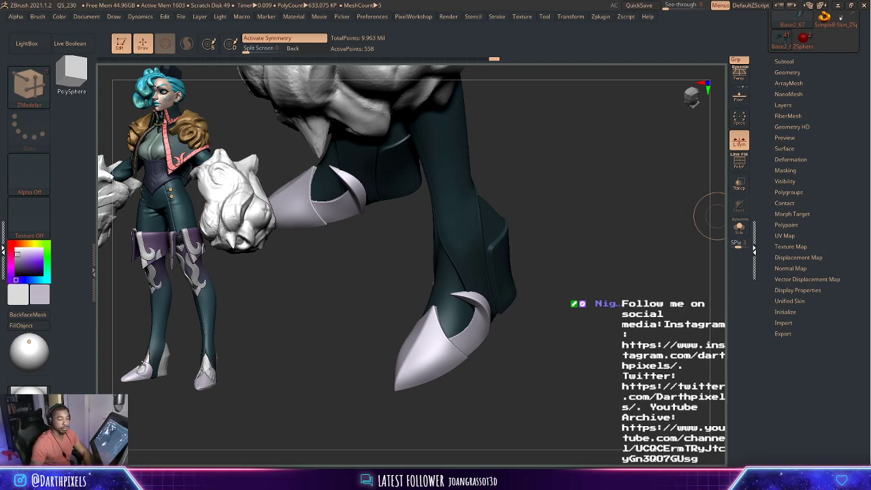
drag(566, 202, 572, 222)
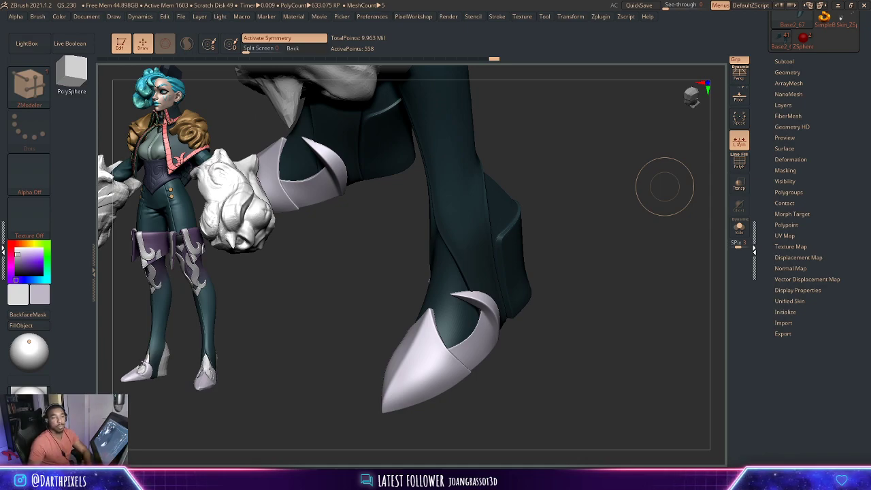
alt+drag(555, 200, 578, 265)
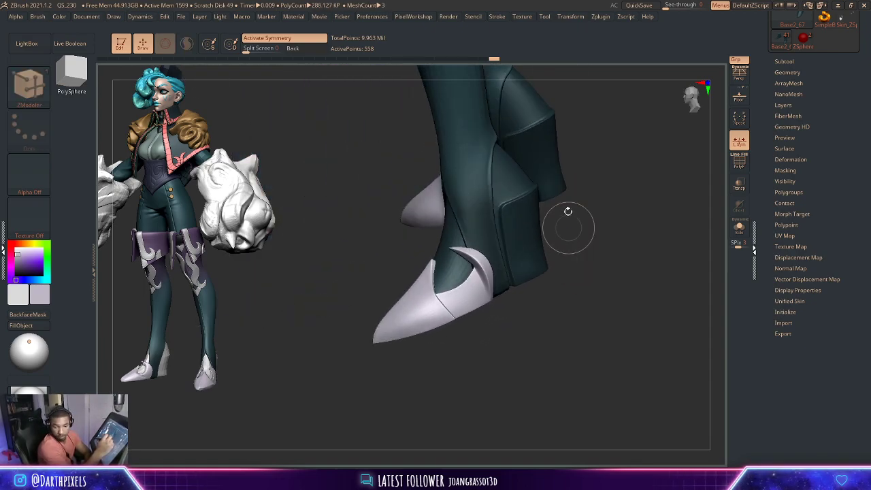
mouse_move(580, 248)
mouse_down()
mouse_move(568, 274)
mouse_move(542, 294)
mouse_move(545, 272)
mouse_move(593, 204)
mouse_move(576, 222)
mouse_move(558, 206)
mouse_move(496, 252)
mouse_up()
- Show the polygroup wireframe and switch to the Move Topological brush
key(shift+f)
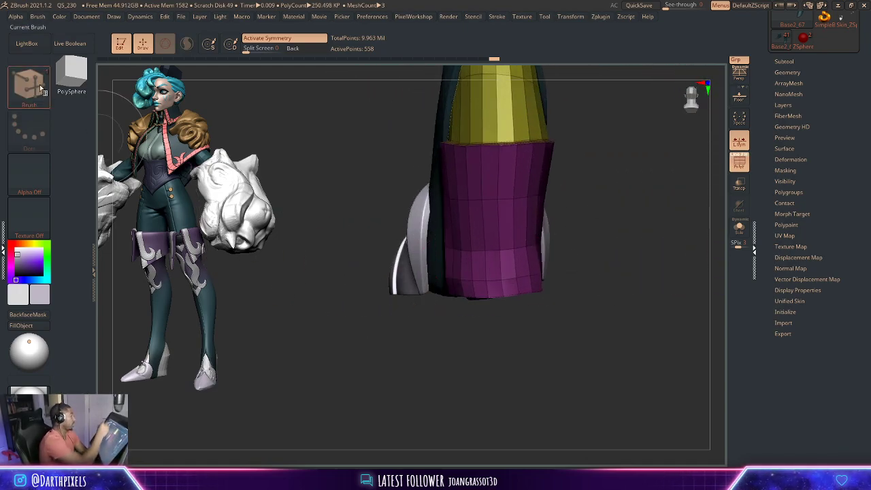
key(b)
click(301, 92)
mouse_move(579, 252)
mouse_down()
mouse_move(576, 241)
mouse_move(460, 241)
mouse_up()
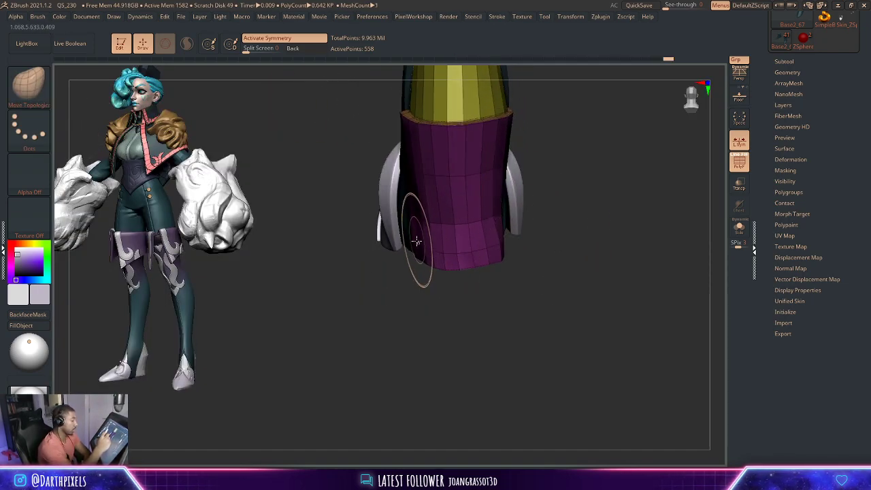
drag(550, 235, 463, 267)
- Pull the purple heel panel into shape around the heel behind the toe cap
key(space)
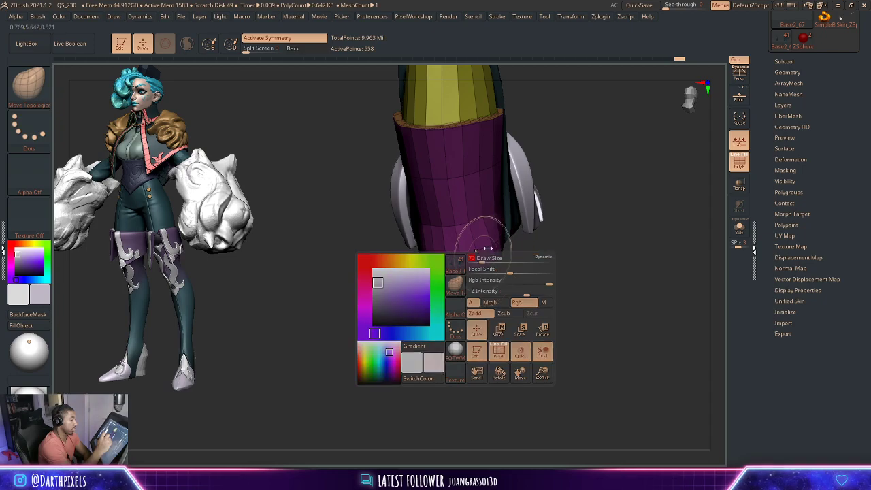
drag(533, 271, 502, 253)
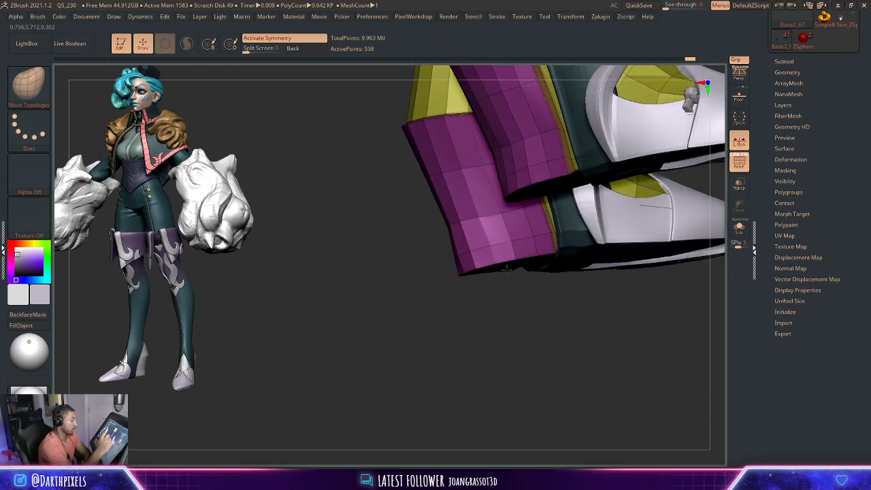
mouse_move(577, 179)
mouse_down()
mouse_move(487, 243)
mouse_move(507, 254)
mouse_up()
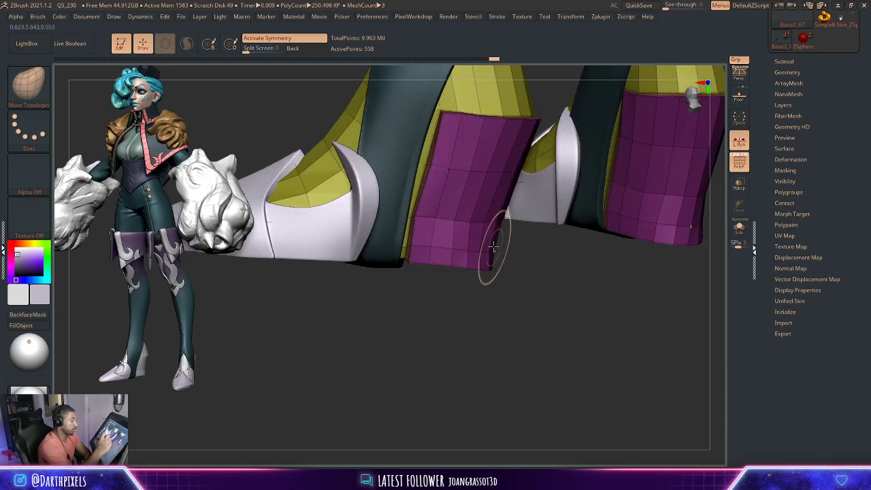
drag(447, 249, 477, 263)
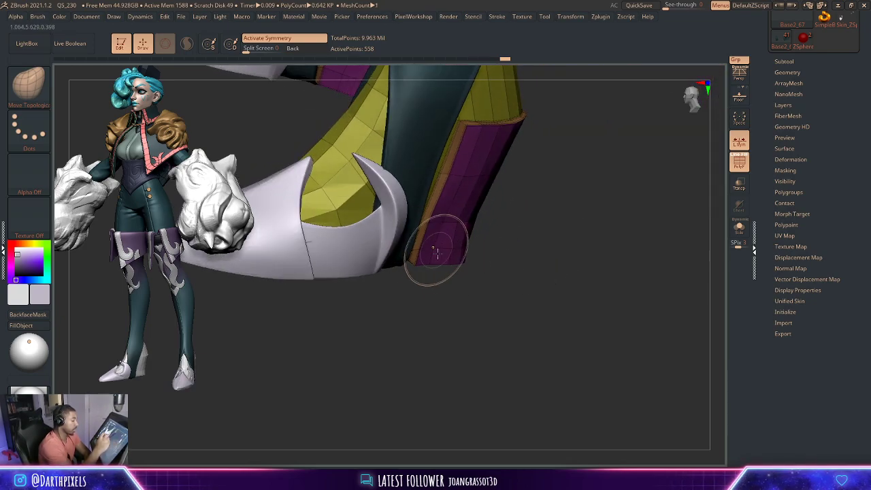
key(space)
mouse_move(430, 265)
mouse_down()
mouse_move(462, 278)
mouse_move(449, 260)
mouse_move(451, 286)
mouse_move(484, 256)
mouse_move(497, 250)
mouse_move(494, 270)
mouse_move(516, 252)
mouse_up()
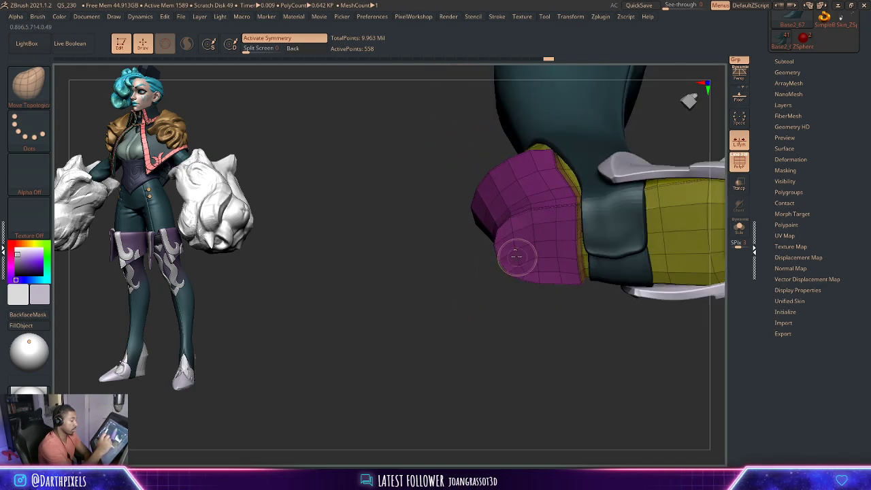
right_click(511, 250)
mouse_move(483, 301)
mouse_down()
mouse_move(508, 340)
mouse_move(577, 272)
mouse_move(560, 249)
mouse_move(574, 227)
mouse_move(587, 266)
mouse_move(554, 210)
mouse_move(609, 232)
mouse_move(591, 243)
mouse_move(558, 243)
mouse_move(665, 344)
mouse_move(603, 272)
mouse_move(619, 284)
mouse_up()
- Check the shaded heel, enlarge the brush and continue shaping from a front view
key(shift+f)
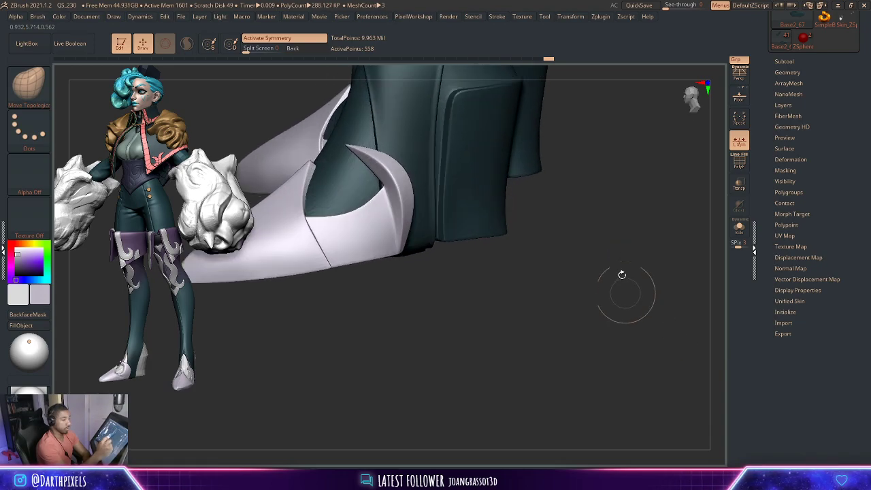
key(shift+f)
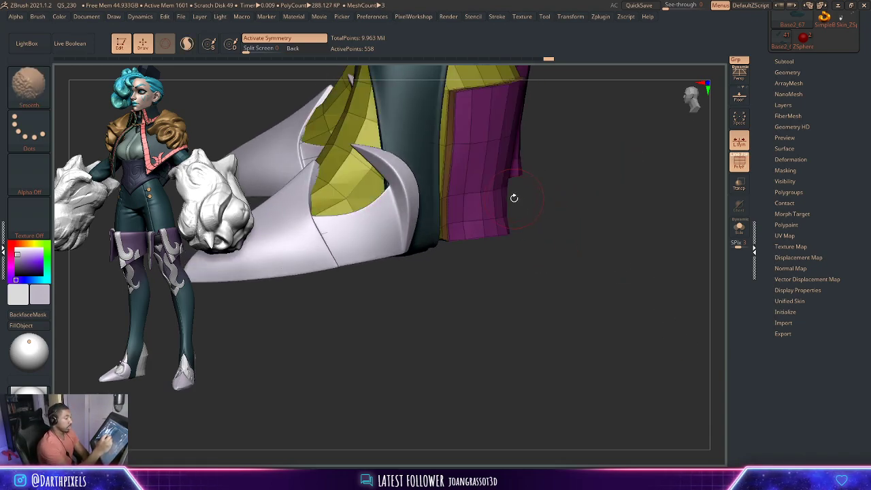
key(space)
mouse_move(541, 233)
mouse_down()
mouse_move(467, 215)
mouse_move(659, 326)
mouse_move(576, 205)
mouse_up()
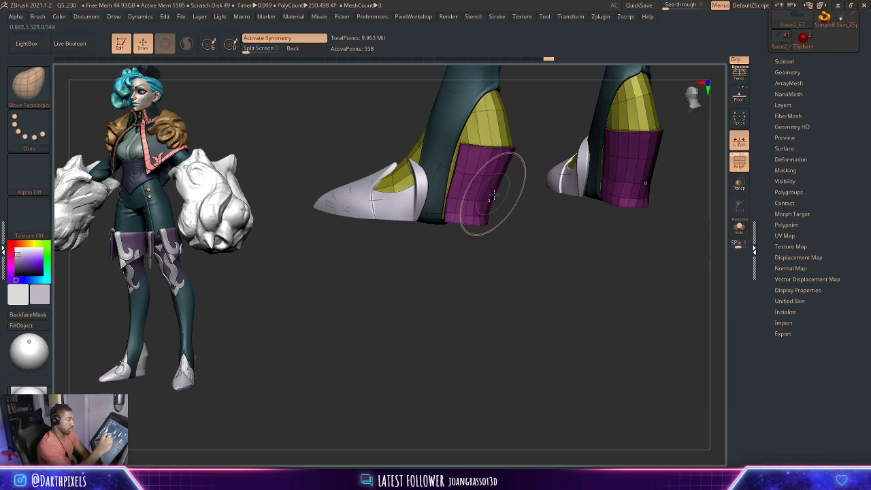
mouse_move(490, 197)
mouse_down()
mouse_move(531, 217)
mouse_move(500, 241)
mouse_move(520, 229)
mouse_move(554, 231)
mouse_move(542, 229)
mouse_move(544, 278)
mouse_move(529, 202)
mouse_move(514, 218)
mouse_move(471, 213)
mouse_move(469, 198)
mouse_move(577, 187)
mouse_move(584, 203)
mouse_up()
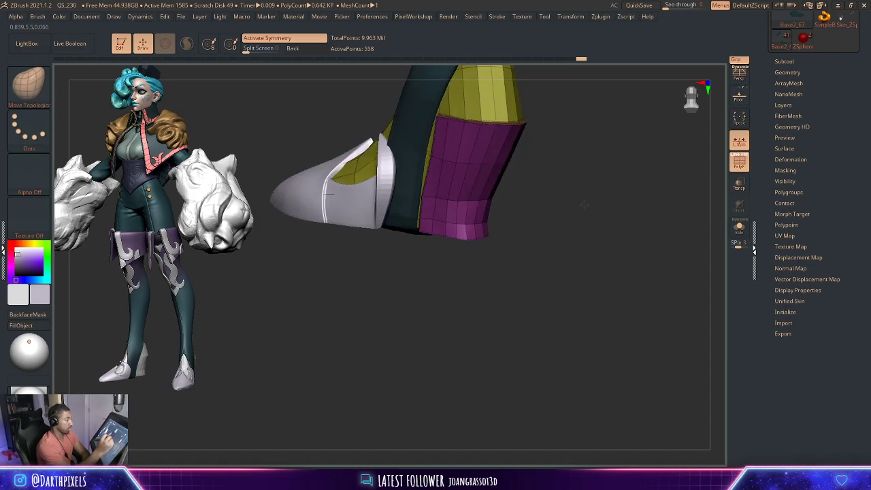
- Apply Polish By Groups twice from Tool > Deformation
click(793, 72)
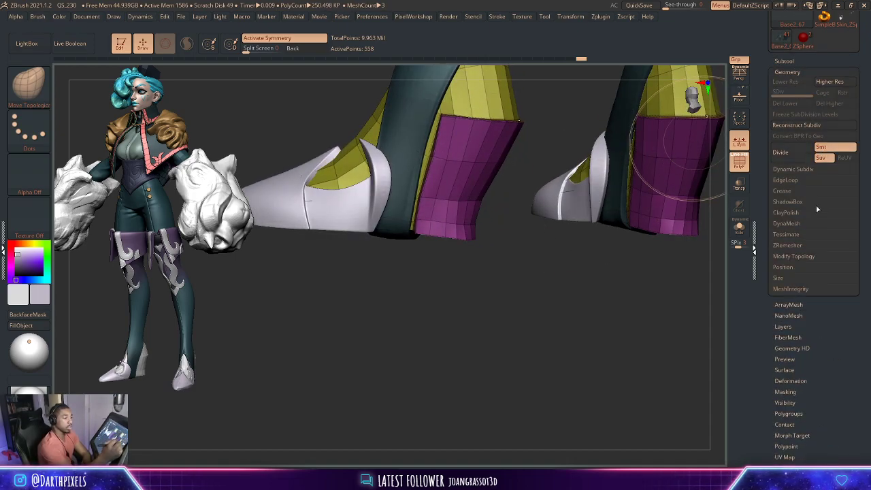
drag(774, 309, 774, 228)
click(790, 299)
drag(783, 300, 777, 134)
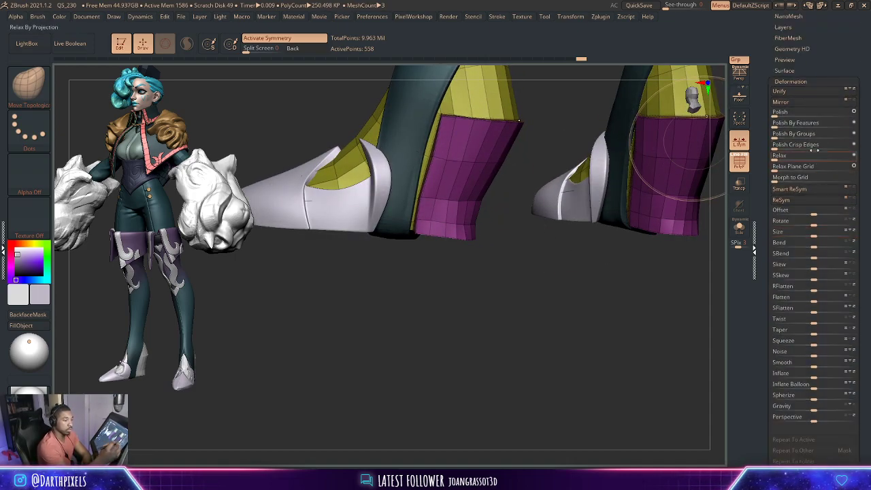
click(778, 133)
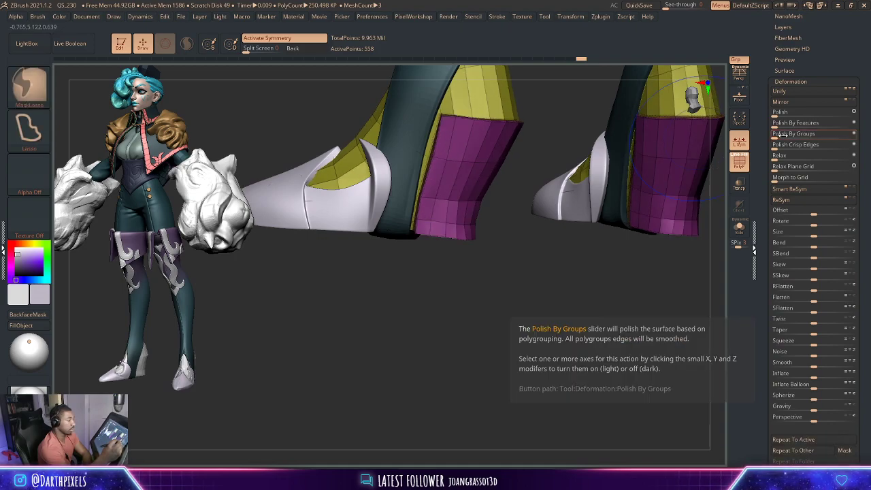
click(795, 122)
- Check the smoothed boots, then Solo the boot mesh with PolyF on
mouse_move(612, 273)
mouse_down()
mouse_move(541, 245)
mouse_move(582, 239)
mouse_move(592, 297)
mouse_move(615, 293)
mouse_move(594, 261)
mouse_move(503, 333)
mouse_move(578, 238)
mouse_move(548, 230)
mouse_move(578, 245)
mouse_move(555, 264)
mouse_move(583, 334)
mouse_up()
key(shift+f)
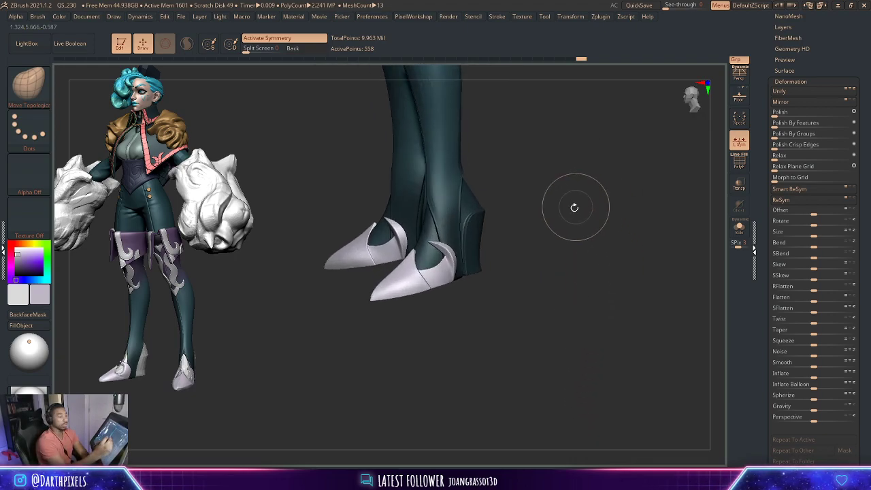
alt+drag(554, 197, 593, 224)
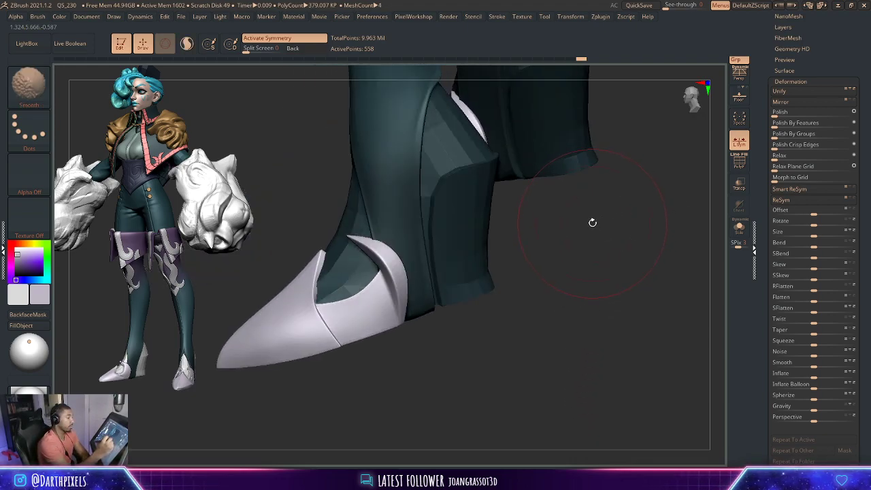
key(shift+f)
click(740, 228)
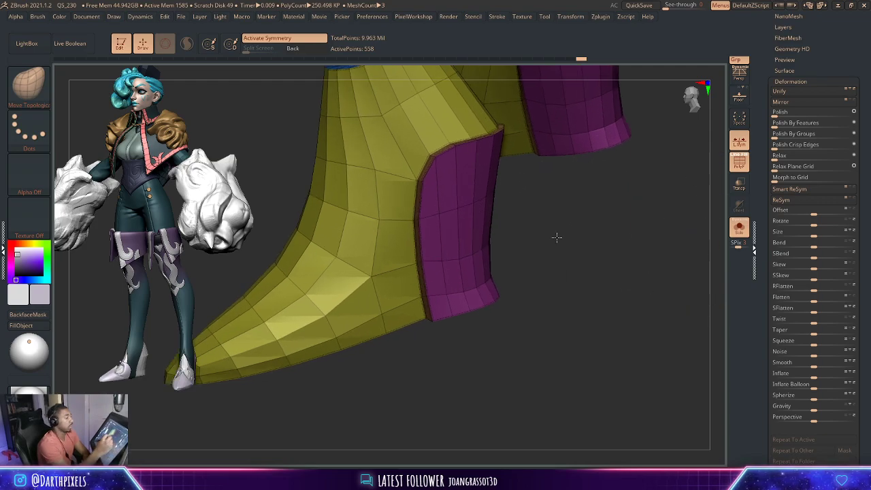
key(shift+f)
key(shift+f)
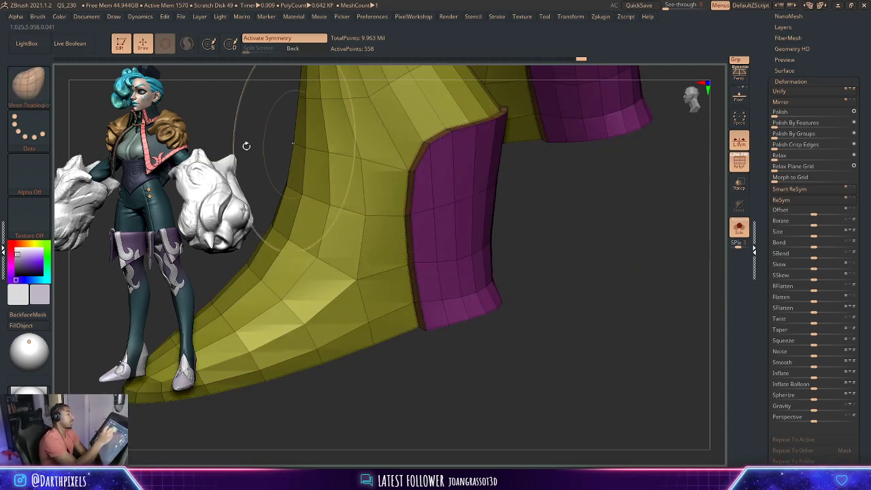
- Select ZModeler with the Insert edge action and preview the boot with Dynamic Subdiv
click(29, 82)
click(563, 98)
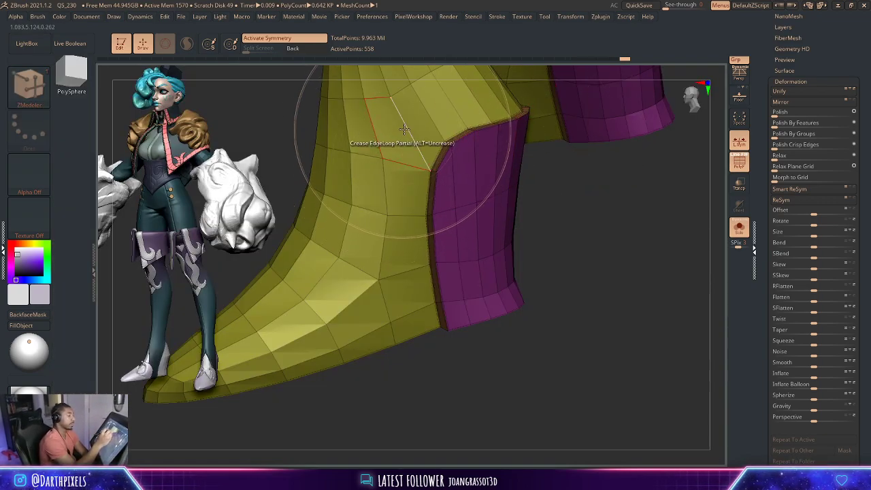
key(space)
click(373, 149)
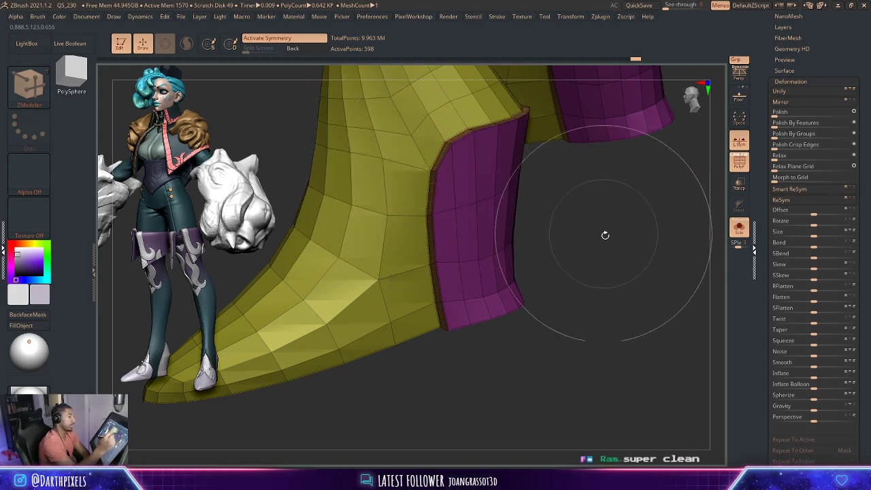
key(d)
drag(604, 236, 573, 213)
- Unhide the rest of the character and frame the right boot with the wireframe hidden
key(shift+f)
alt+drag(661, 188, 637, 175)
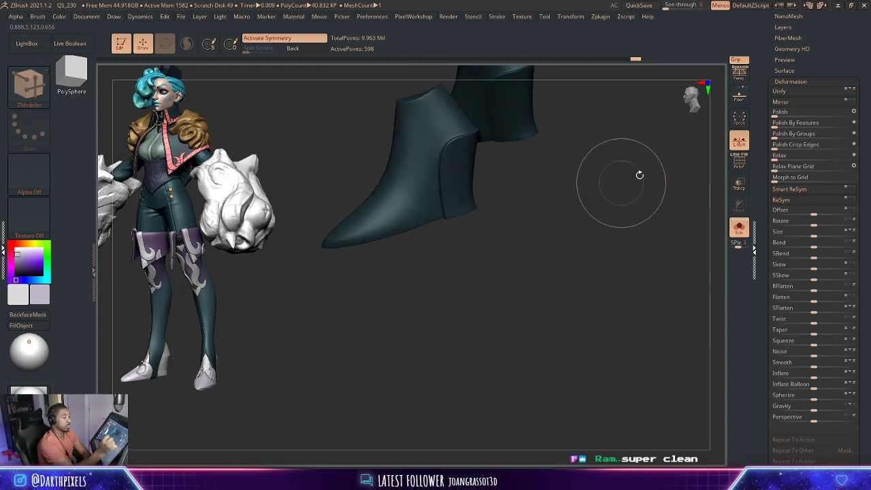
key(ctrl+shift+s)
mouse_move(586, 240)
mouse_down()
mouse_move(576, 202)
mouse_move(629, 253)
mouse_move(619, 196)
mouse_up()
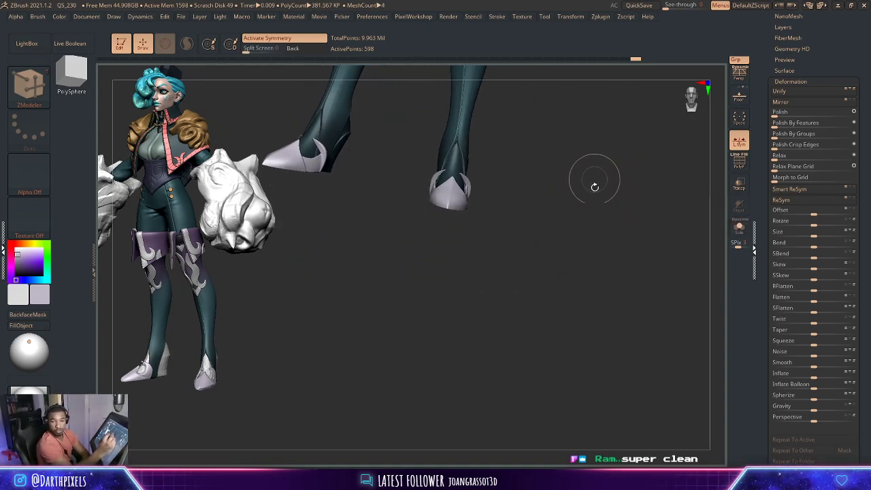
key(f)
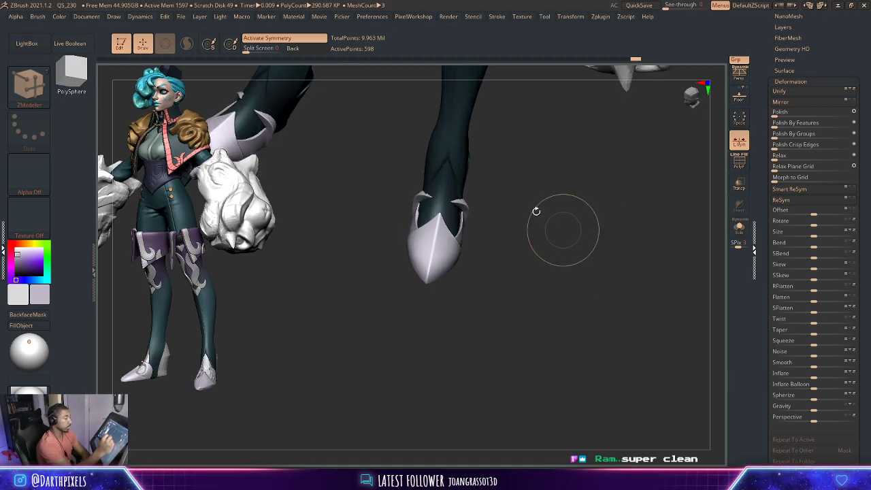
key(shift+f)
key(shift+f)
key(b)
key(z)
key(m)
mouse_move(521, 175)
mouse_down()
mouse_move(499, 165)
mouse_move(520, 171)
mouse_move(510, 179)
mouse_move(542, 166)
mouse_move(542, 173)
mouse_move(531, 169)
mouse_move(521, 218)
mouse_move(448, 229)
mouse_up()
alt+click(447, 230)
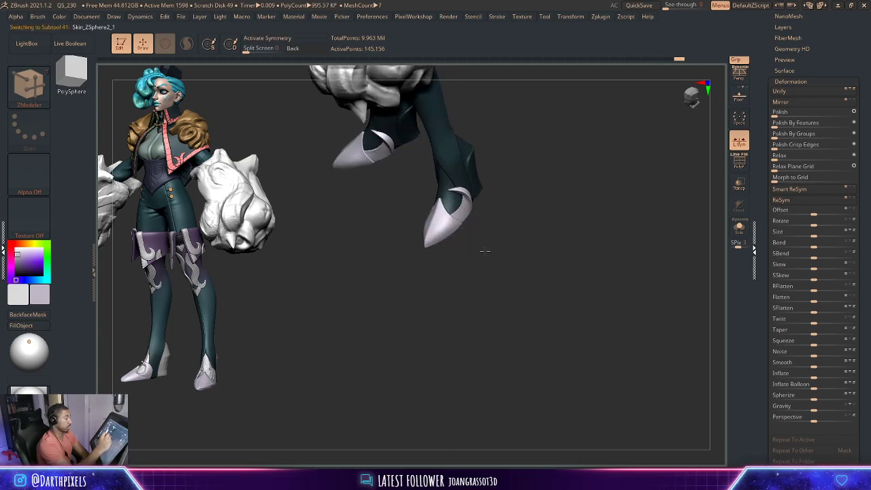
mouse_move(486, 250)
mouse_down()
mouse_move(475, 254)
mouse_move(495, 313)
mouse_move(535, 217)
mouse_move(560, 200)
mouse_move(533, 185)
mouse_move(514, 196)
mouse_up()
key(space)
mouse_move(535, 186)
mouse_down()
mouse_move(524, 192)
mouse_move(540, 221)
mouse_move(575, 202)
mouse_move(541, 252)
mouse_up()
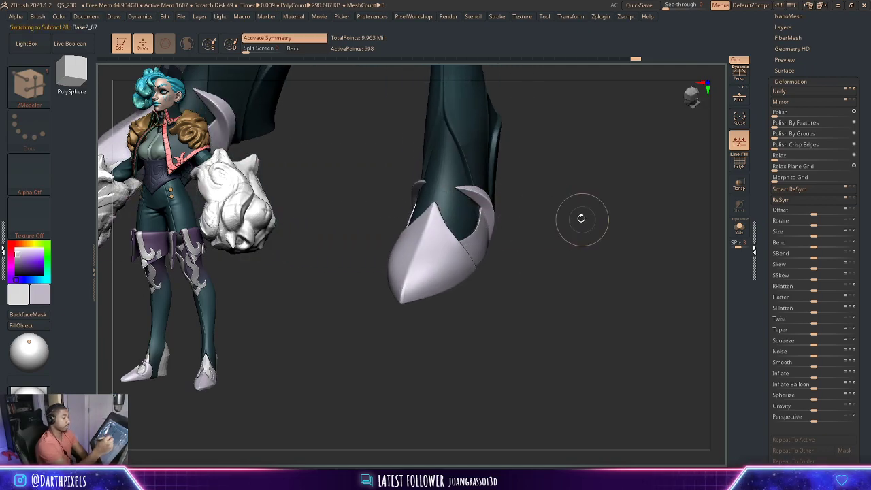
key(space)
click(579, 282)
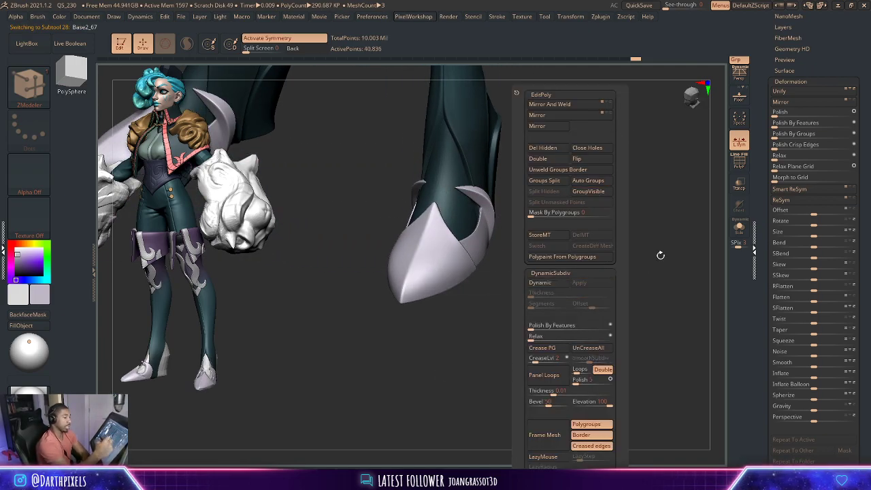
key(ctrl+d)
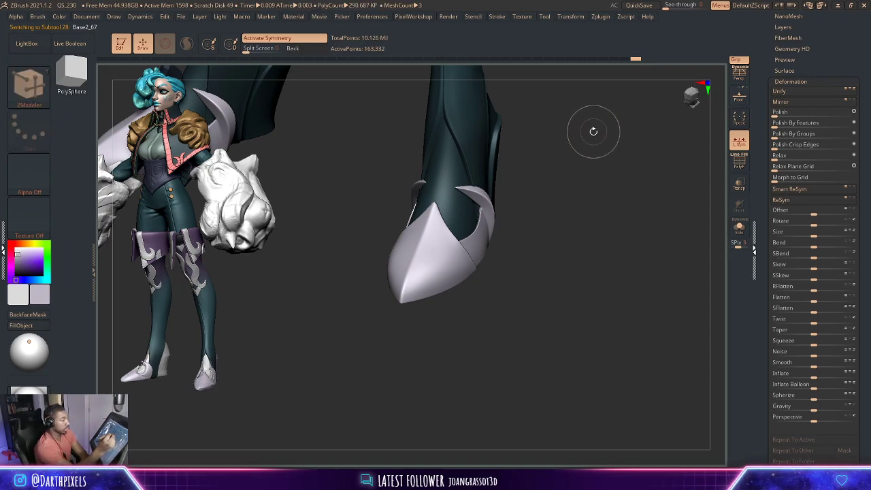
key(ctrl+z)
drag(581, 140, 564, 219)
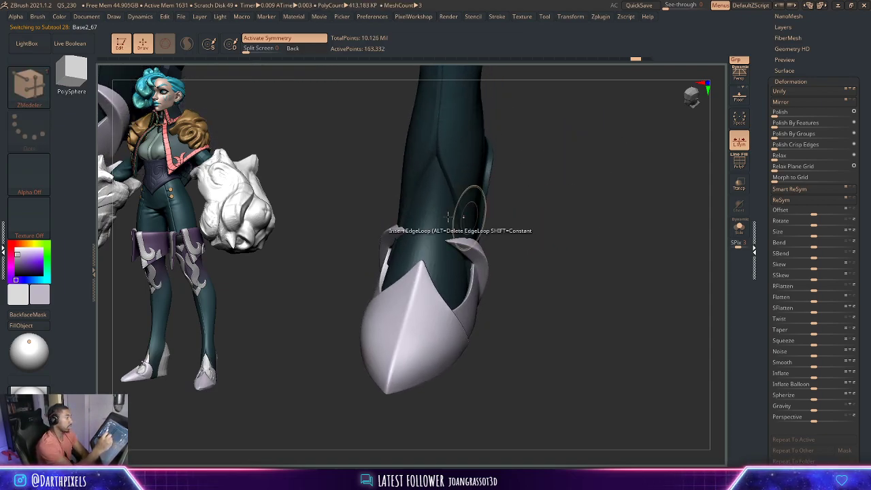
key(b)
key(d)
key(s)
drag(403, 70, 443, 183)
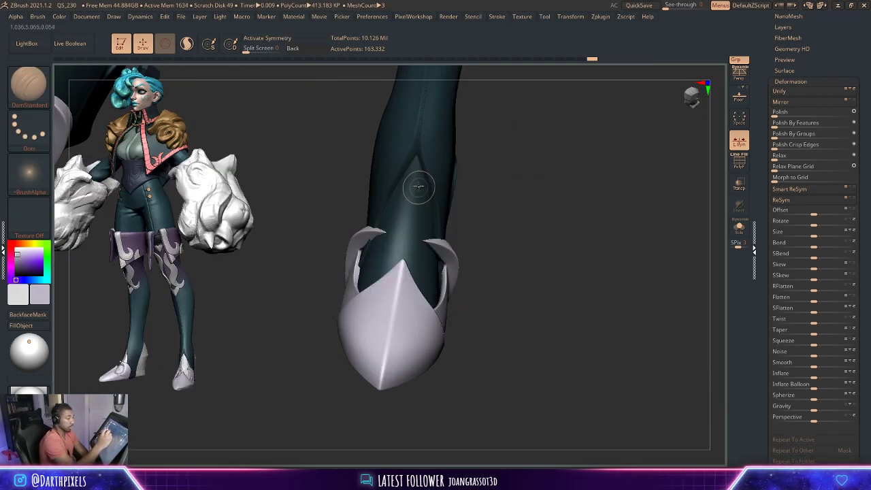
key(x)
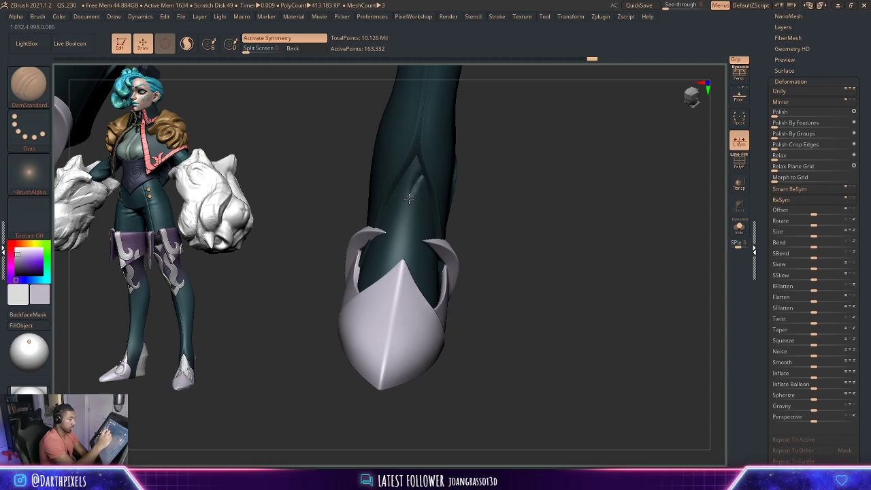
mouse_move(514, 183)
mouse_down()
mouse_move(564, 196)
mouse_move(562, 171)
mouse_up()
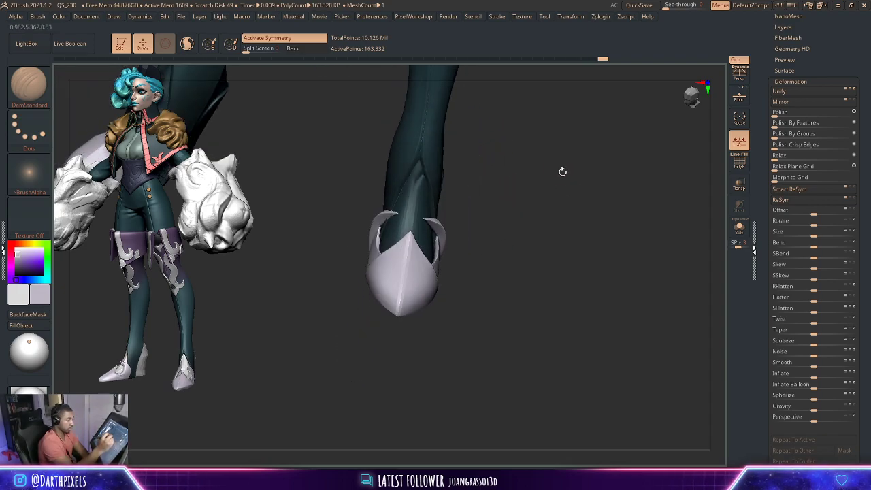
key(space)
drag(476, 173, 431, 176)
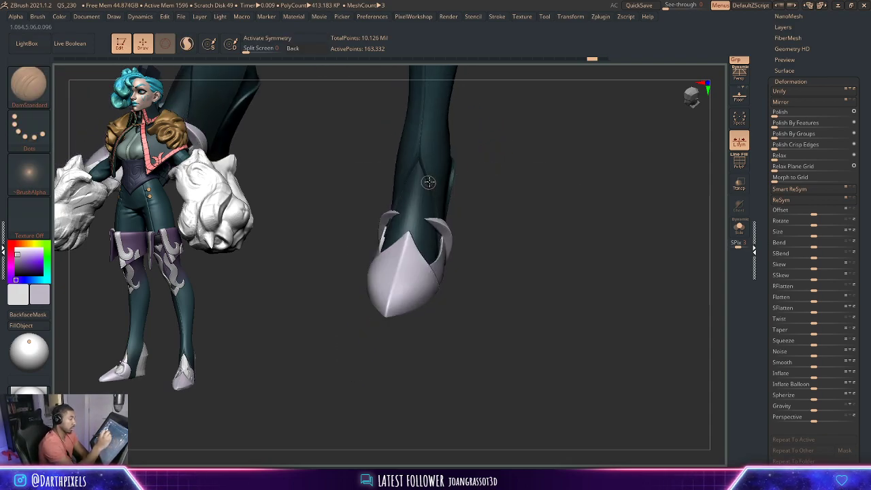
key(ctrl)
ctrl+drag(411, 251, 420, 180)
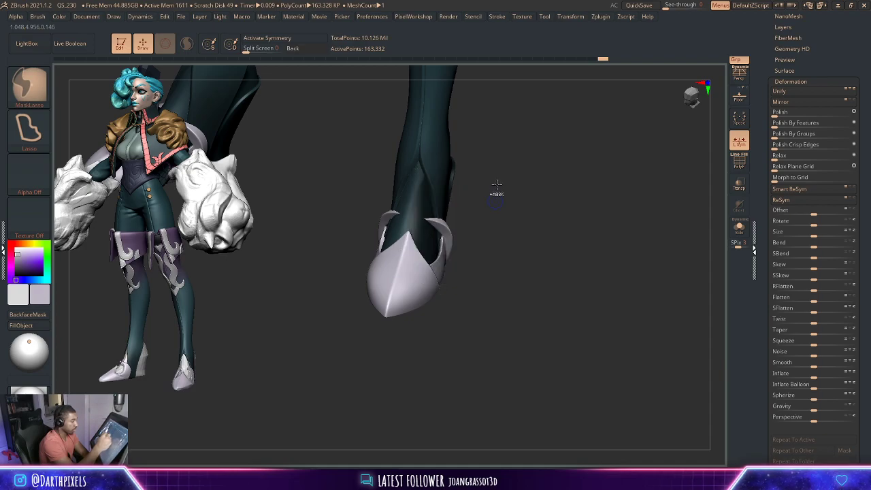
drag(497, 184, 404, 166)
ctrl+drag(416, 211, 397, 297)
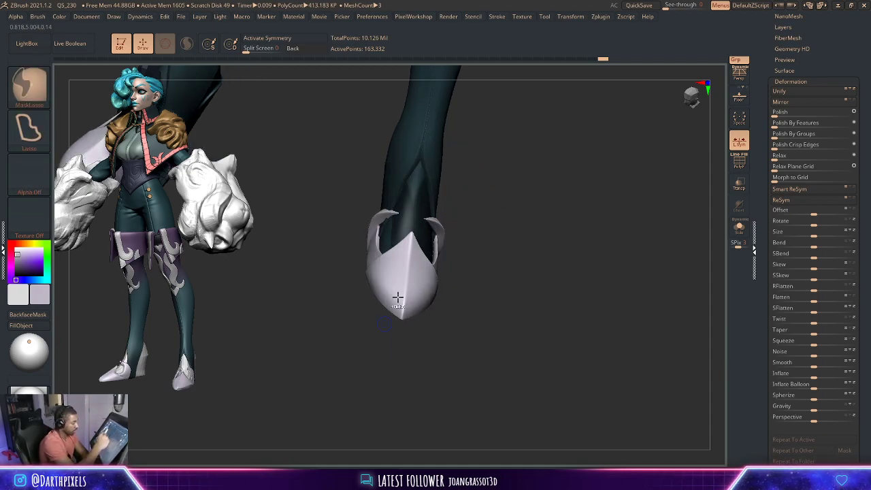
drag(482, 193, 511, 179)
click(739, 228)
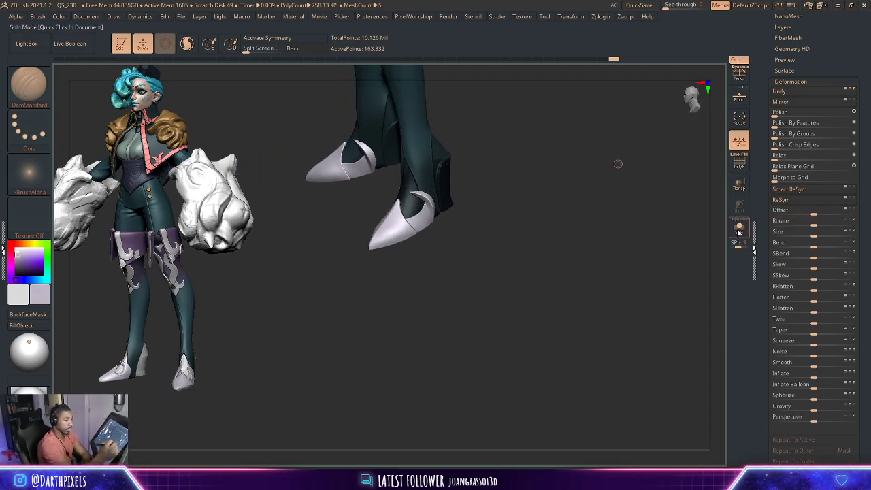
mouse_move(519, 215)
mouse_down()
mouse_move(544, 197)
mouse_move(534, 218)
mouse_move(461, 200)
mouse_move(525, 210)
mouse_up()
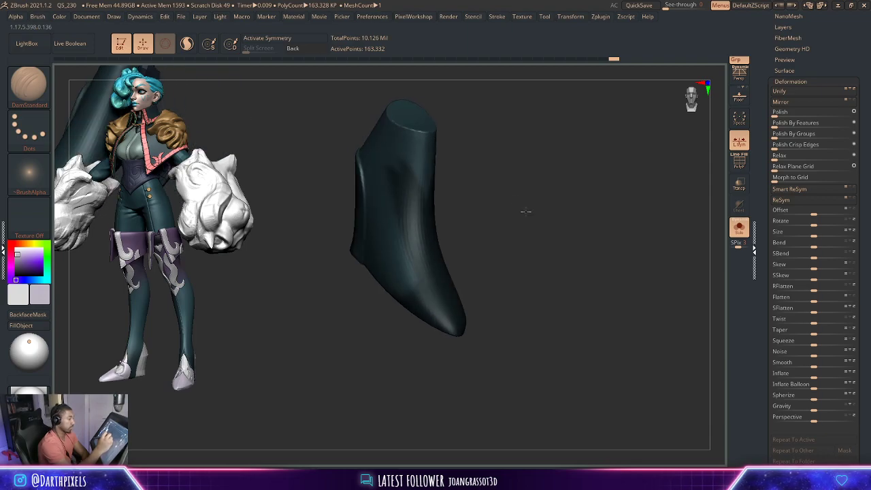
key(ctrl)
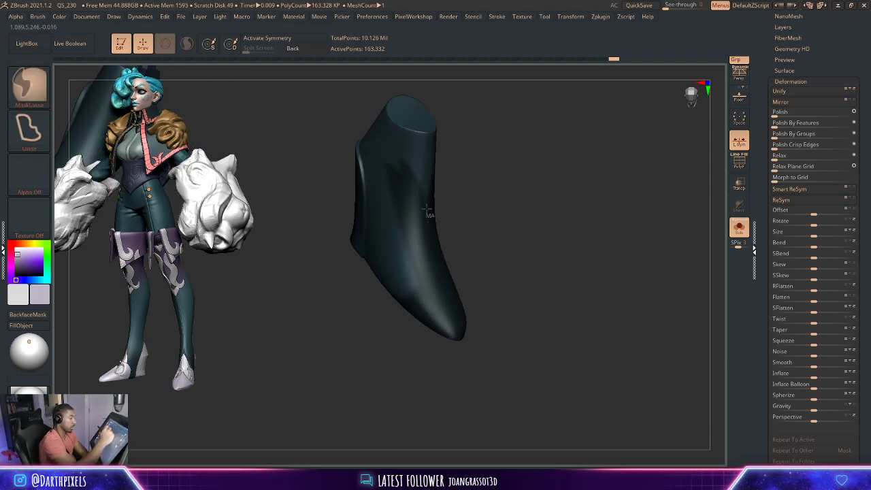
ctrl+drag(360, 138, 500, 232)
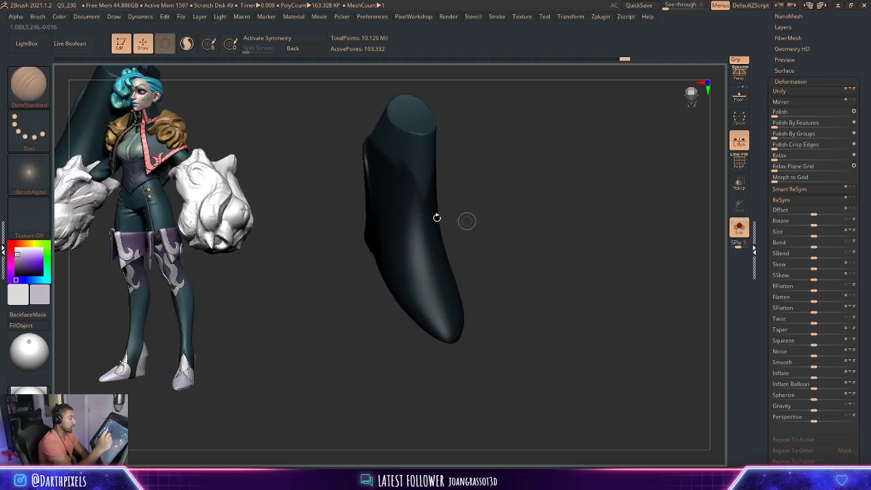
drag(467, 135, 399, 166)
drag(463, 175, 405, 195)
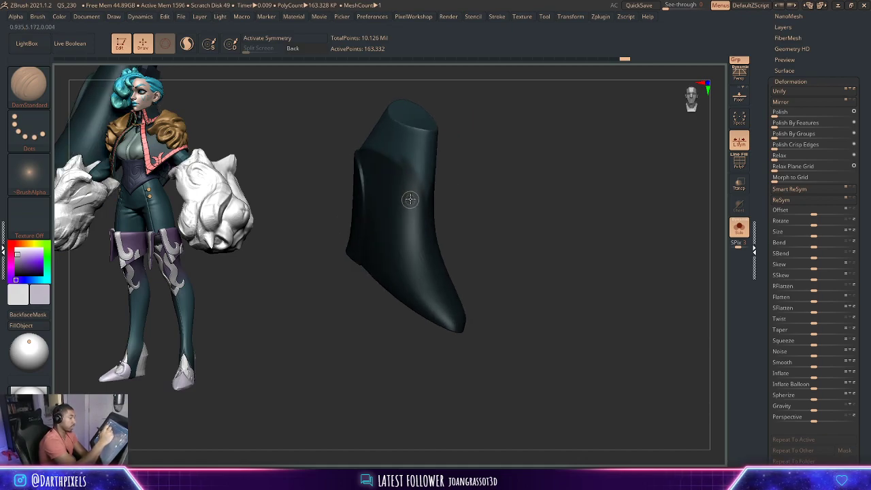
key(ctrl)
ctrl+drag(420, 130, 453, 139)
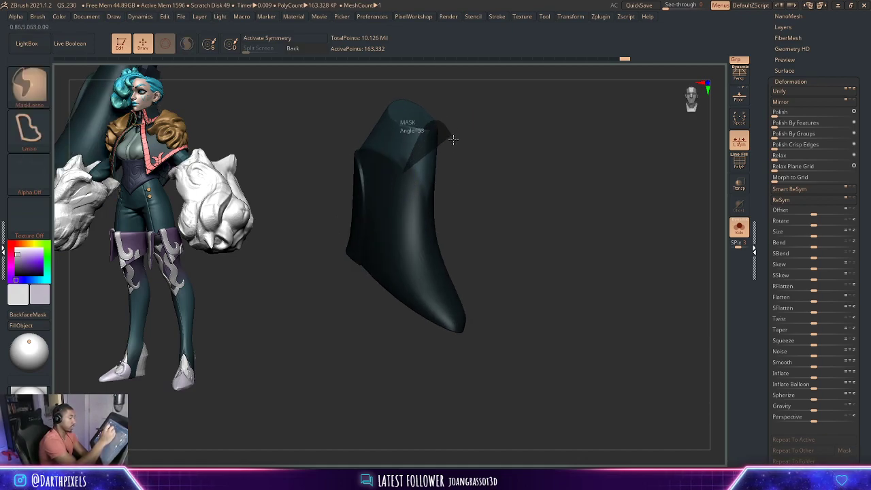
mouse_move(450, 173)
ctrl+mouse_down()
mouse_move(445, 192)
mouse_move(501, 175)
mouse_move(490, 194)
mouse_move(474, 179)
mouse_move(407, 216)
mouse_move(476, 177)
mouse_move(395, 222)
ctrl+mouse_up()
mouse_move(408, 171)
mouse_down()
mouse_move(309, 321)
mouse_move(491, 191)
mouse_move(468, 182)
mouse_move(473, 116)
mouse_move(524, 252)
mouse_move(553, 207)
mouse_up()
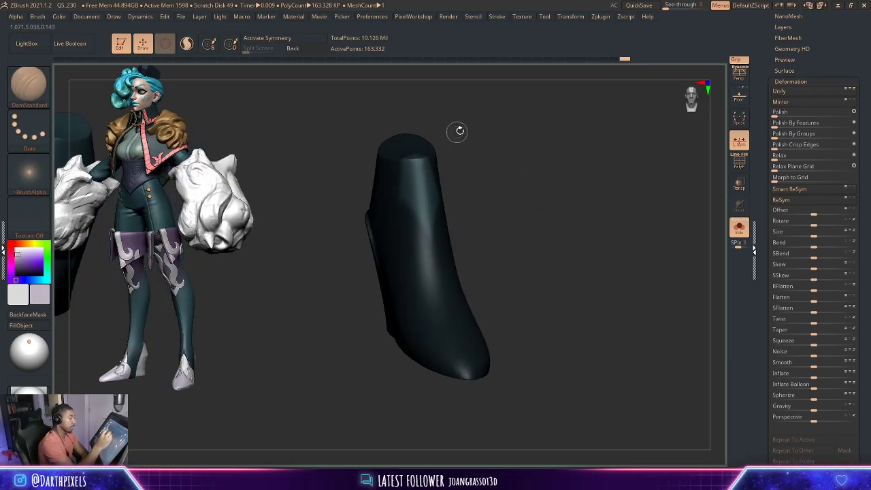
drag(457, 132, 391, 116)
drag(393, 156, 525, 137)
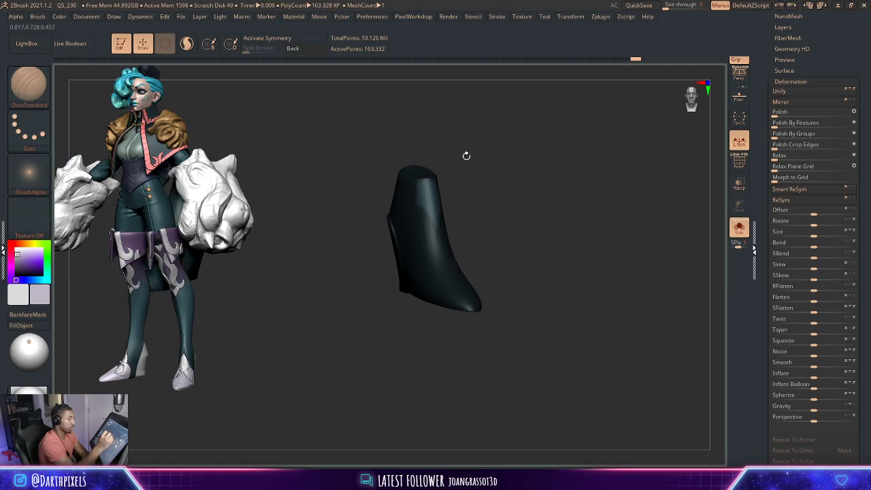
drag(467, 154, 492, 166)
key(r)
key(ctrl+z)
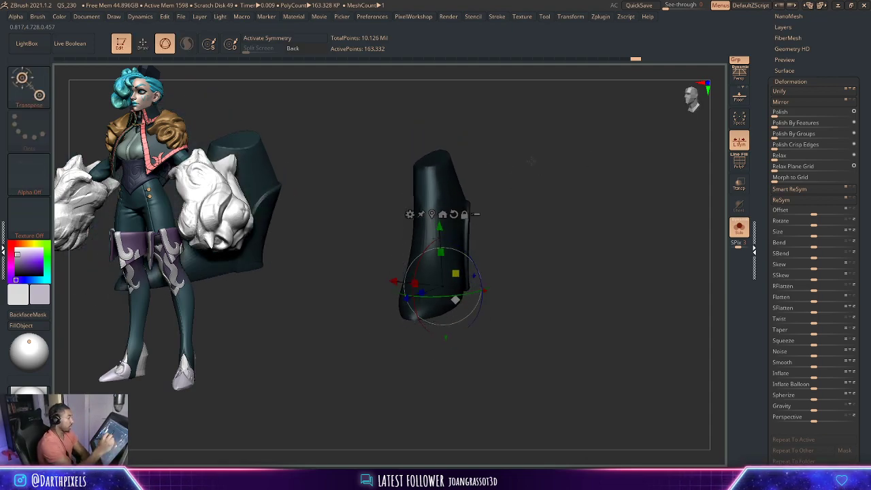
key(ctrl+z)
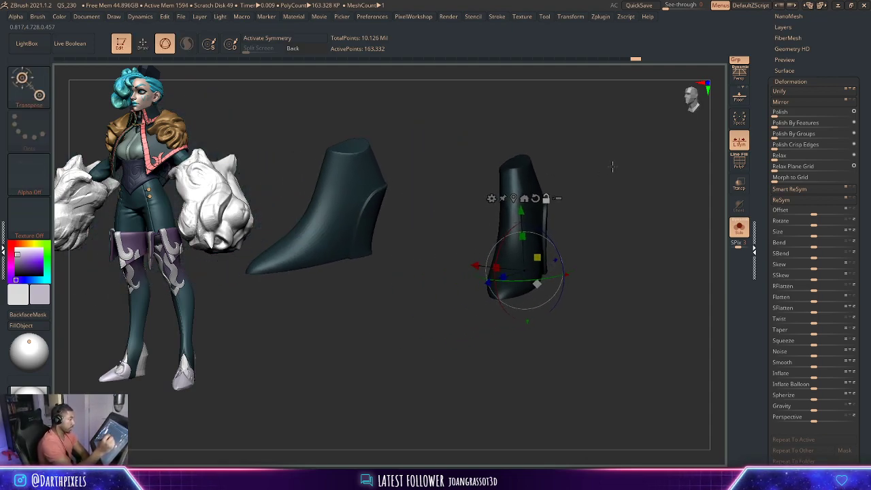
click(739, 229)
click(739, 230)
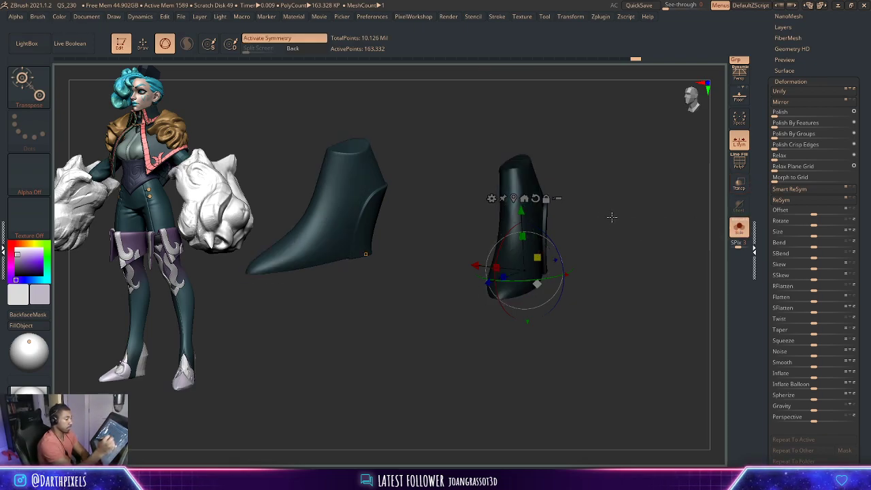
mouse_move(627, 240)
mouse_down()
mouse_move(623, 195)
mouse_move(595, 204)
mouse_up()
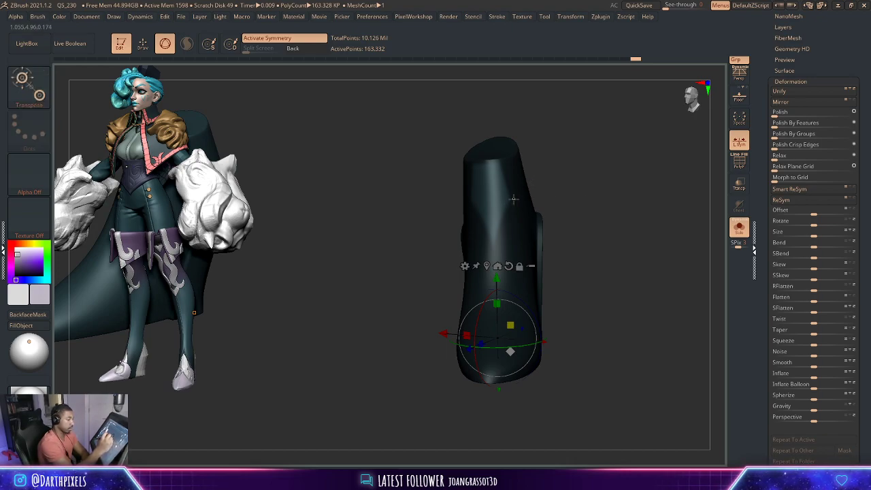
key(y)
key(w)
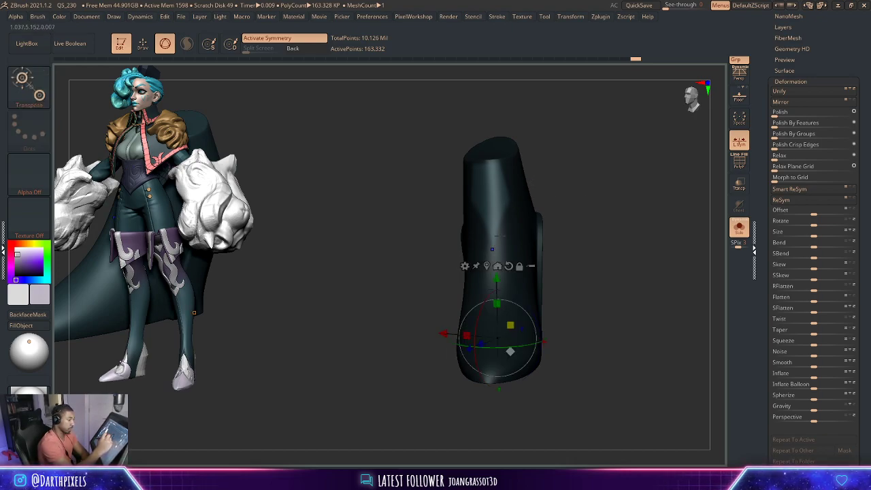
key(q)
key(w)
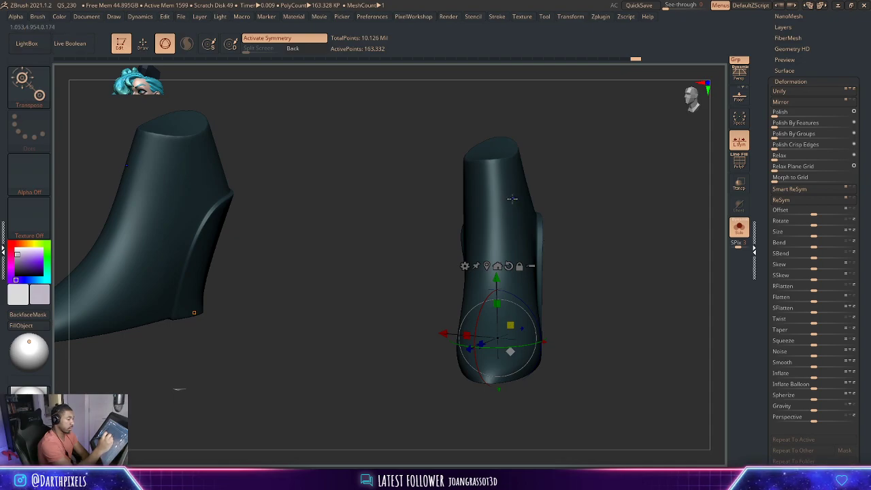
click(740, 230)
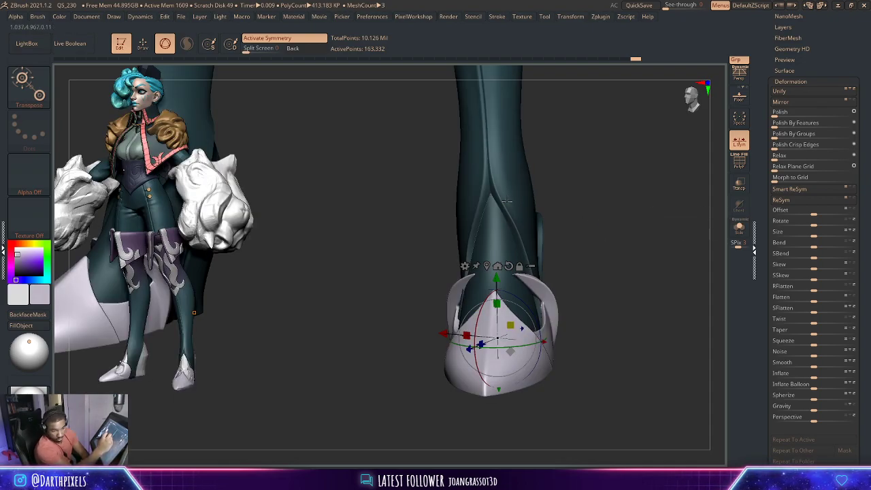
- Lasso-mask several areas on the leg
key(q)
key(ctrl)
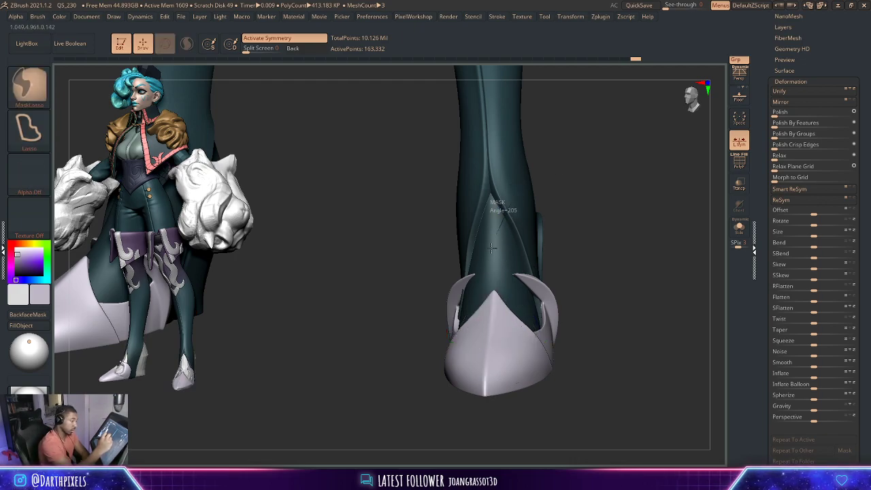
mouse_move(489, 241)
ctrl+mouse_down()
mouse_move(476, 218)
mouse_move(507, 144)
ctrl+mouse_up()
drag(562, 141, 565, 190)
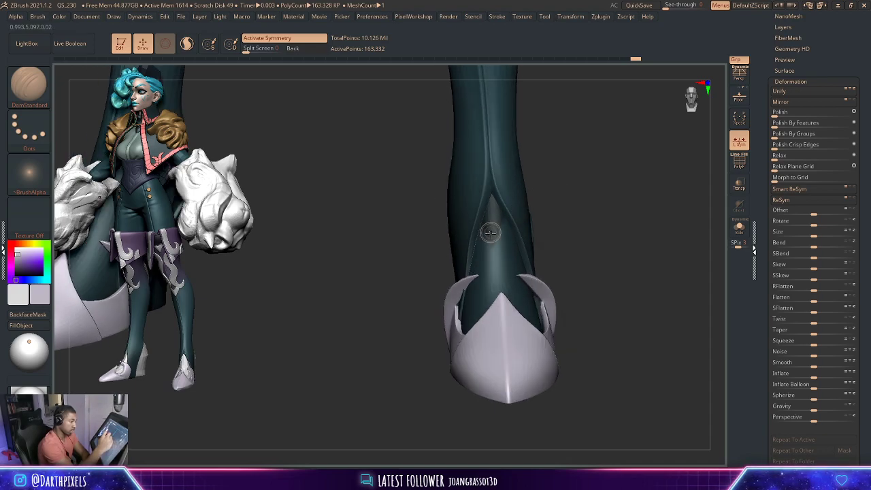
key(ctrl)
ctrl+drag(496, 254, 467, 247)
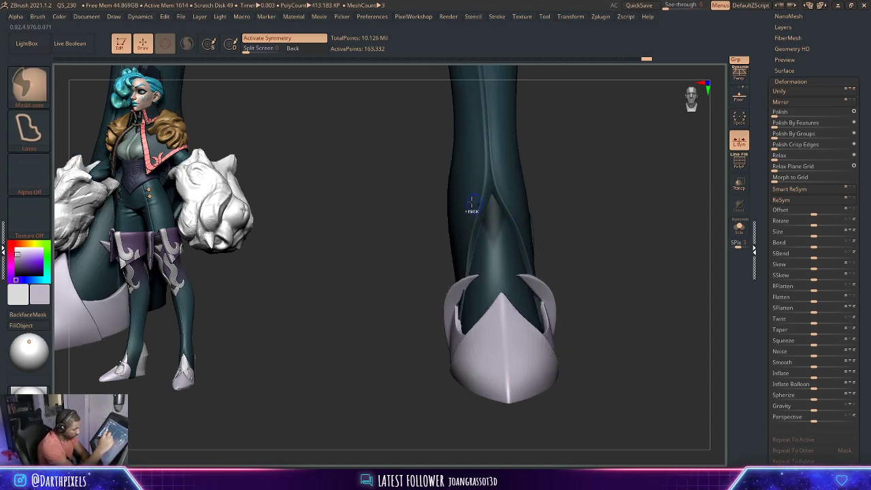
ctrl+drag(470, 201, 496, 279)
mouse_move(545, 204)
mouse_down()
mouse_move(558, 198)
mouse_move(539, 187)
mouse_move(566, 179)
mouse_move(578, 189)
mouse_move(661, 161)
mouse_move(571, 165)
mouse_move(576, 183)
mouse_up()
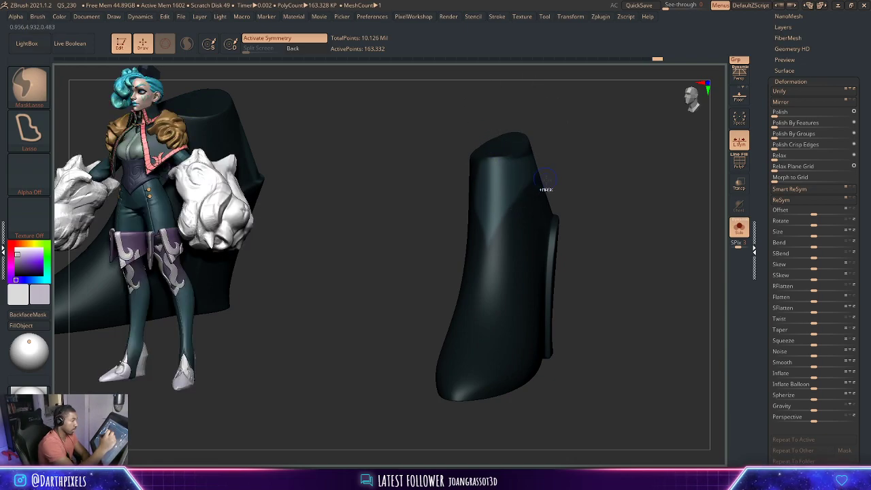
mouse_move(530, 249)
mouse_down()
mouse_move(565, 130)
mouse_move(595, 181)
mouse_move(590, 193)
mouse_move(578, 183)
mouse_move(555, 202)
mouse_up()
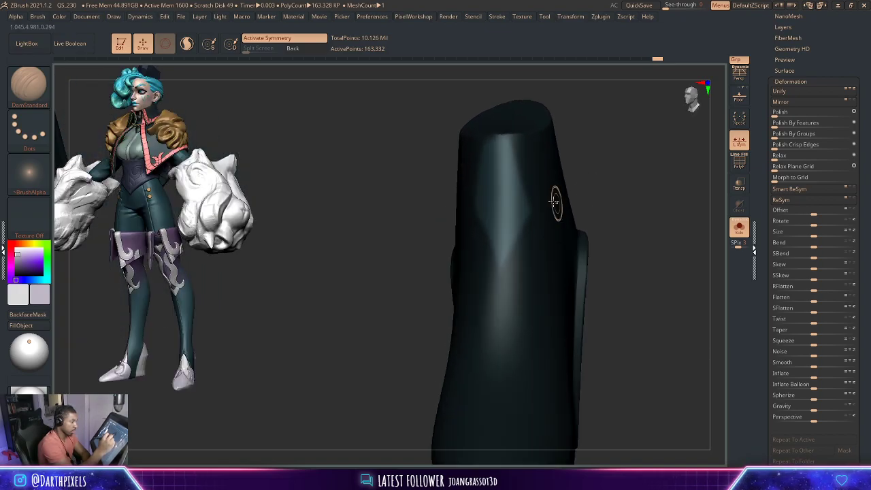
- Switch to the MaskPen brush for freehand masking around the boot shaft
key(ctrl+b)
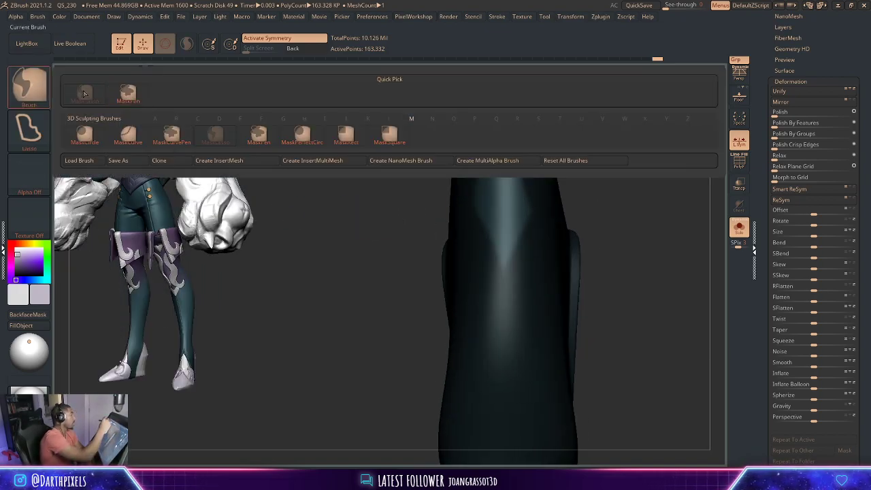
key(ctrl+b)
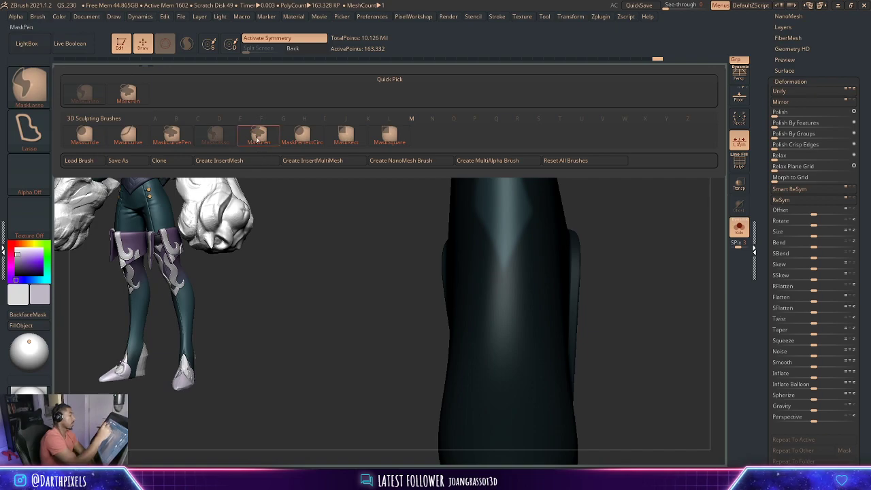
click(258, 139)
mouse_move(576, 144)
mouse_down()
mouse_move(495, 150)
mouse_move(580, 152)
mouse_move(512, 160)
mouse_up()
key(ctrl)
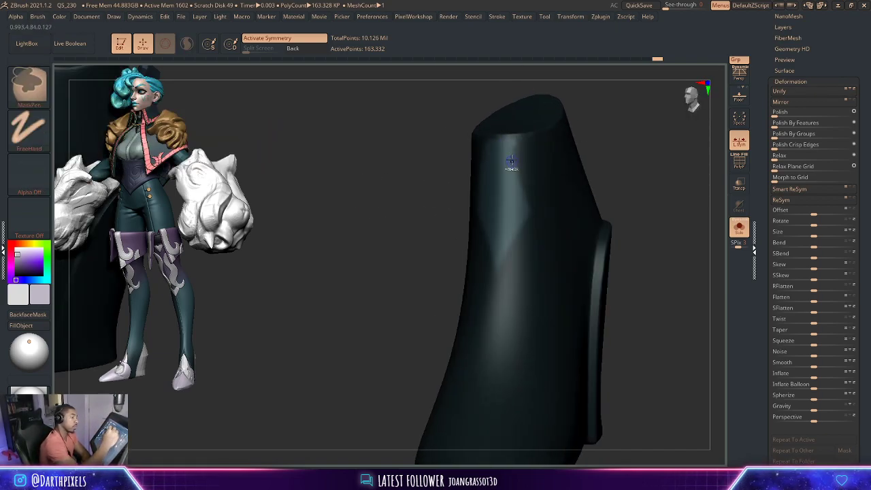
mouse_move(599, 170)
mouse_down()
mouse_move(607, 152)
mouse_move(585, 164)
mouse_move(603, 167)
mouse_move(615, 156)
mouse_move(583, 198)
mouse_move(549, 184)
mouse_move(634, 182)
mouse_move(694, 243)
mouse_move(611, 255)
mouse_move(595, 235)
mouse_move(563, 240)
mouse_move(614, 350)
mouse_move(629, 207)
mouse_up()
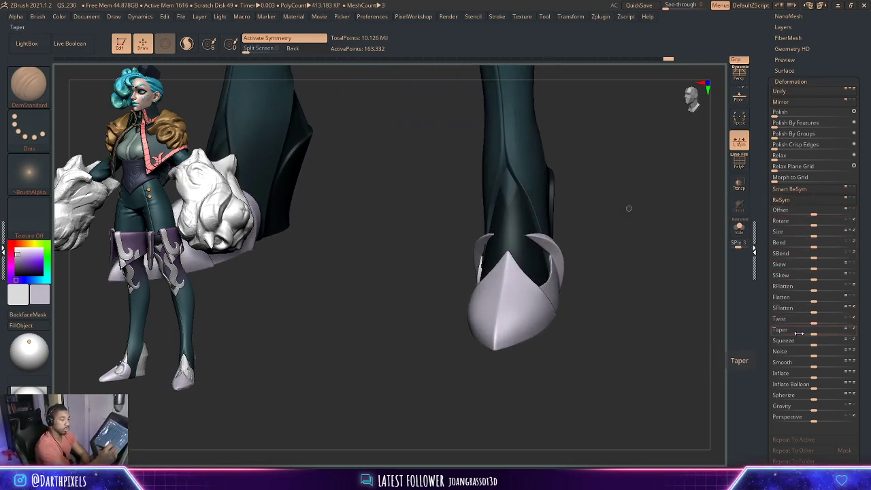
- Try scaling the toe cap with Rotate Transpose; ZBrush cancels it due to subdivision levels
key(r)
drag(585, 168, 532, 240)
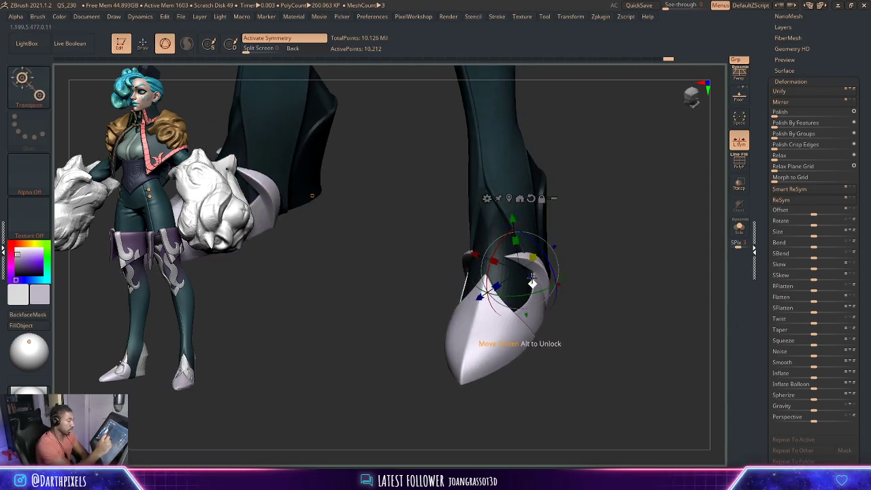
drag(533, 284, 533, 279)
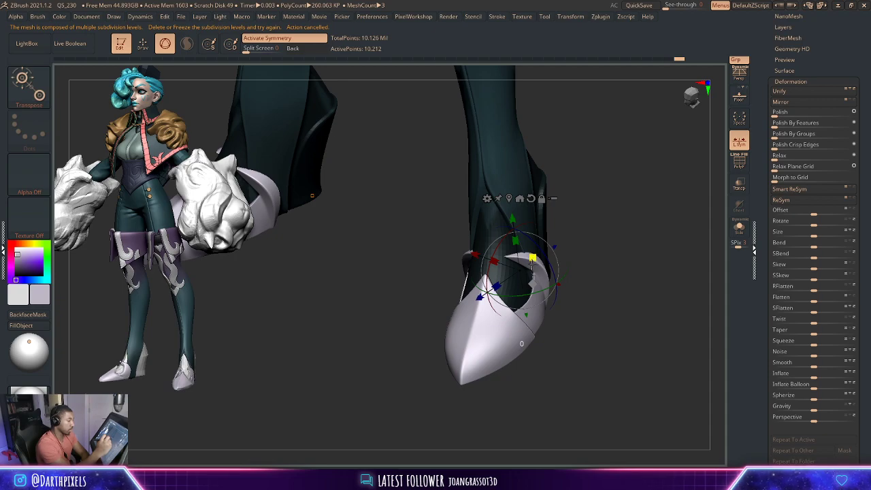
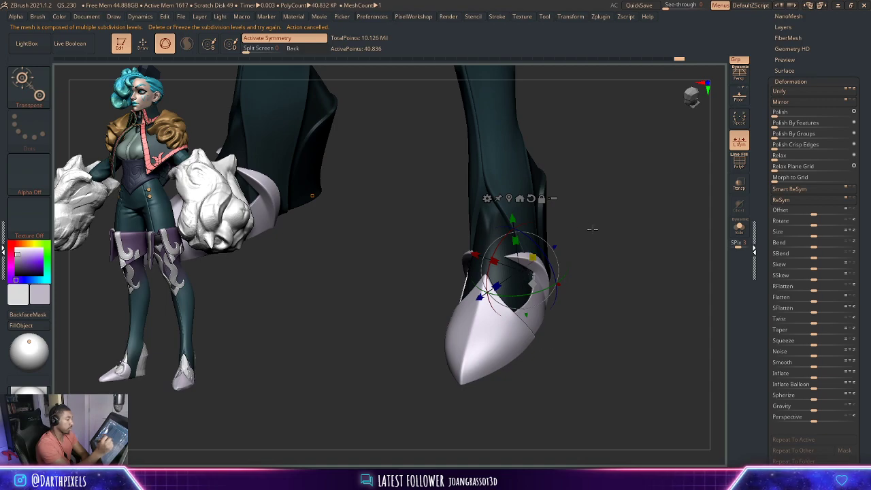
- Raise the leg mesh to a higher subdivision level, about 653,316 active points
mouse_move(593, 230)
mouse_down()
mouse_move(572, 228)
mouse_move(593, 226)
mouse_up()
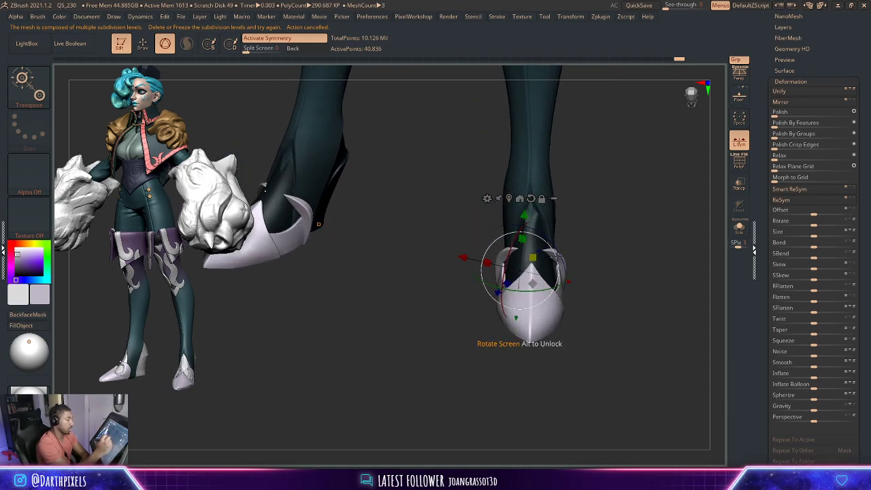
key(d)
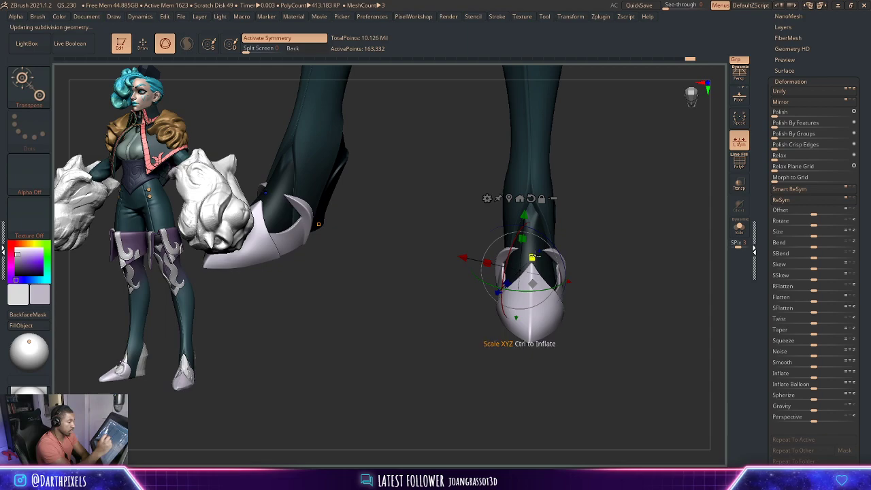
mouse_move(590, 224)
mouse_down()
mouse_move(588, 188)
mouse_move(585, 247)
mouse_move(595, 226)
mouse_move(584, 204)
mouse_move(619, 218)
mouse_move(606, 179)
mouse_move(648, 168)
mouse_up()
key(q)
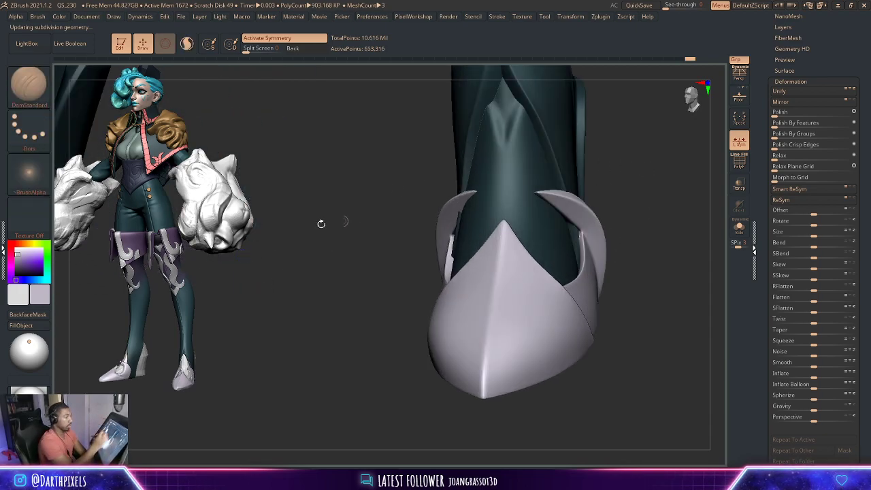
- Pick the Dam_Standard brush and carve a crease down the top of the leg
key(b)
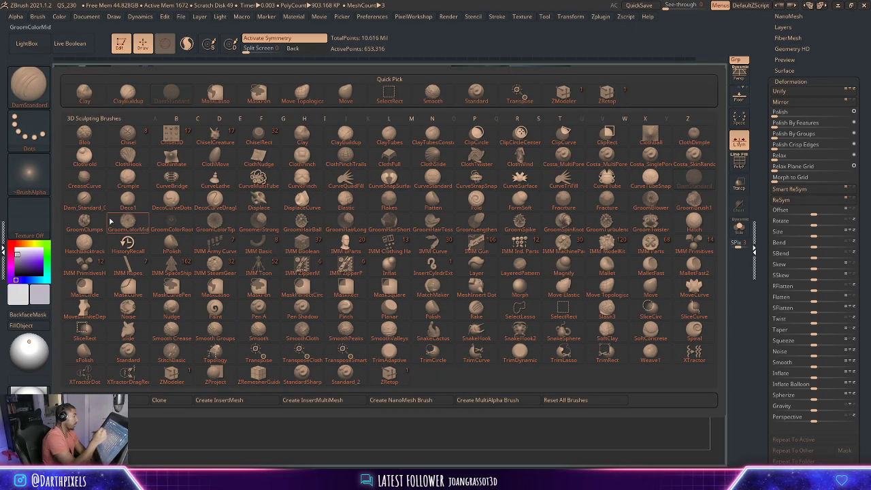
click(84, 201)
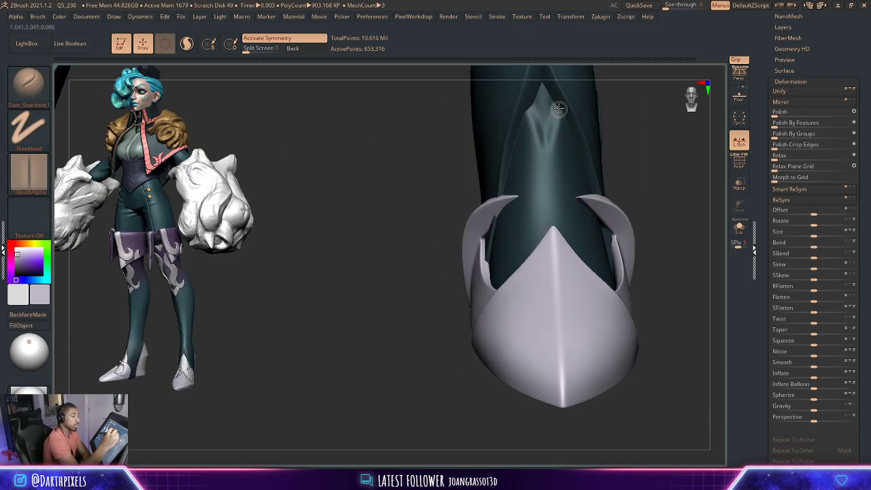
key(space)
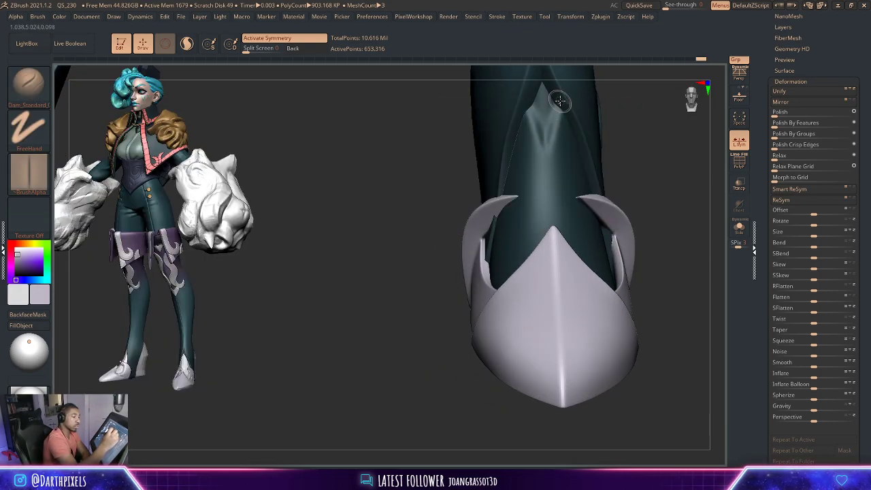
key(space)
drag(544, 163, 555, 107)
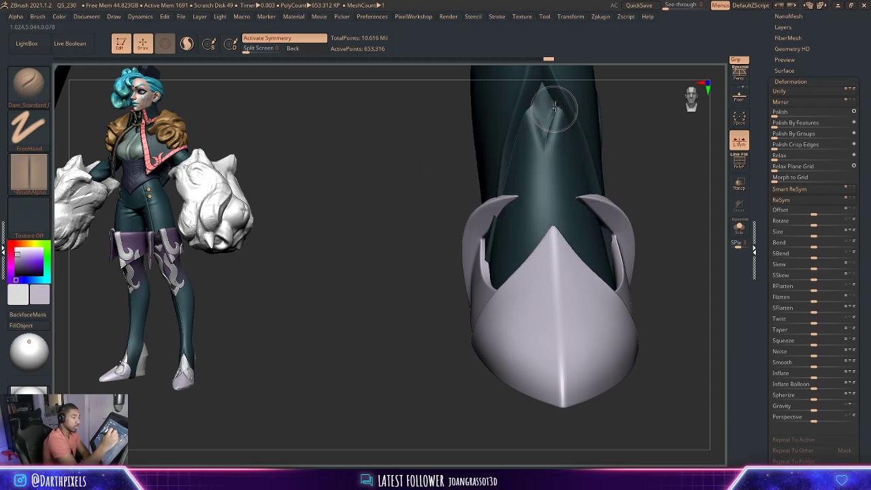
mouse_move(650, 142)
mouse_down()
mouse_move(671, 324)
mouse_move(641, 302)
mouse_move(635, 278)
mouse_up()
- Return to DamStandard, then soften and refine the V-shaped crease above the toe cap
key(ctrl)
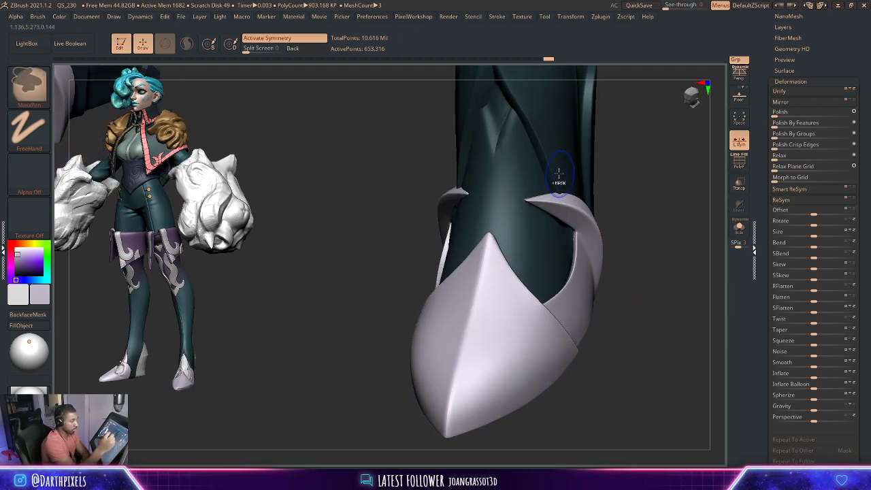
drag(603, 164, 592, 145)
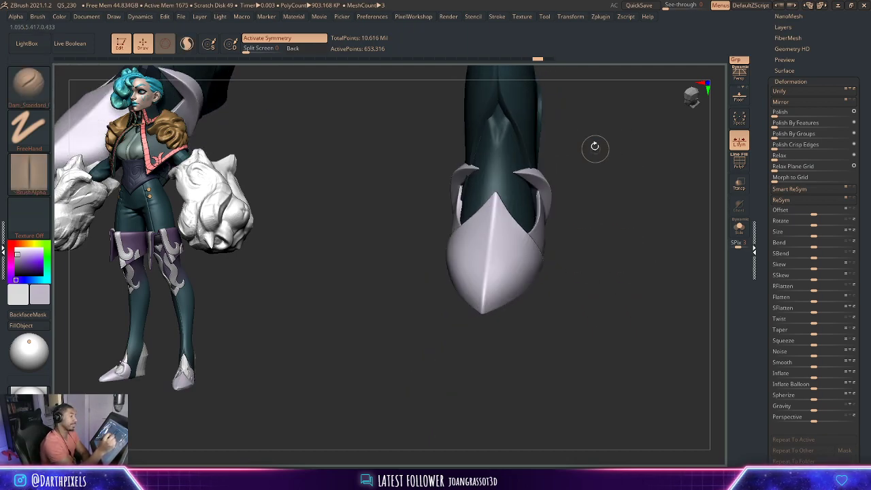
key(b)
key(d)
key(s)
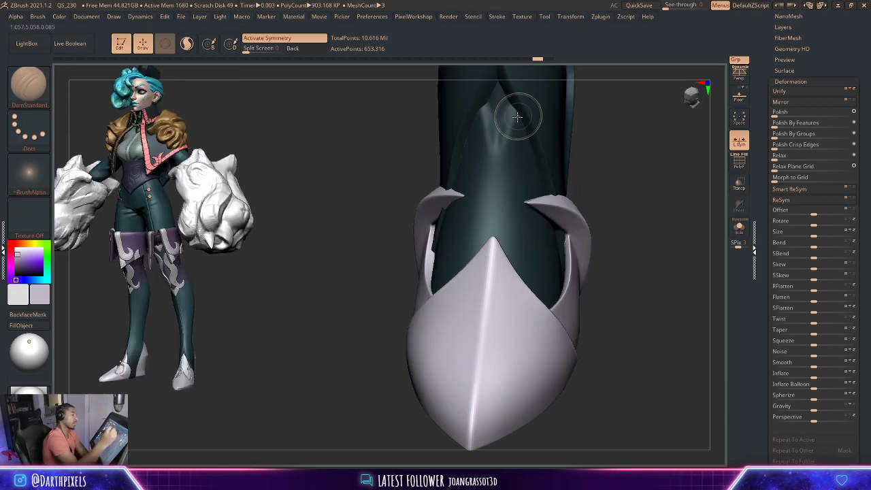
key(space)
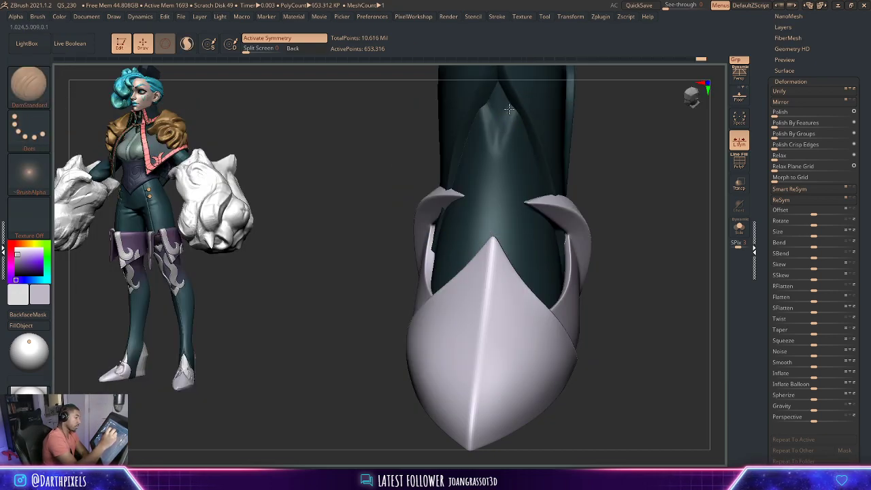
key(space)
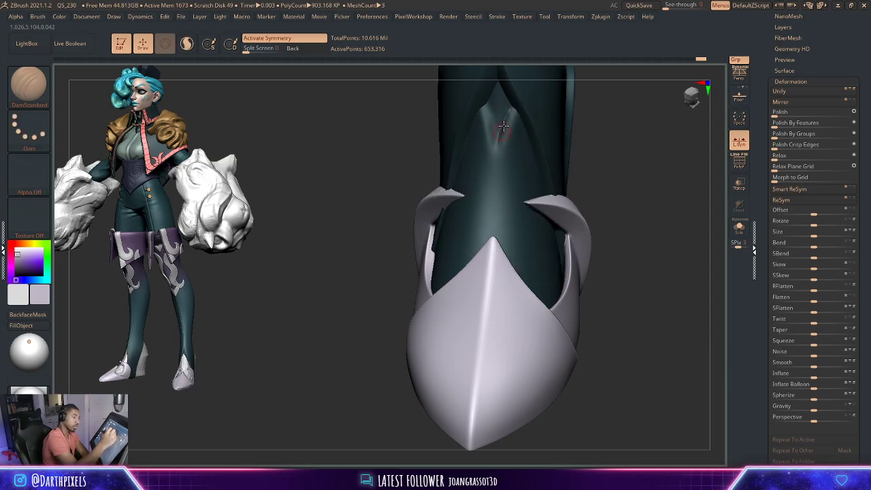
shift+drag(504, 126, 488, 116)
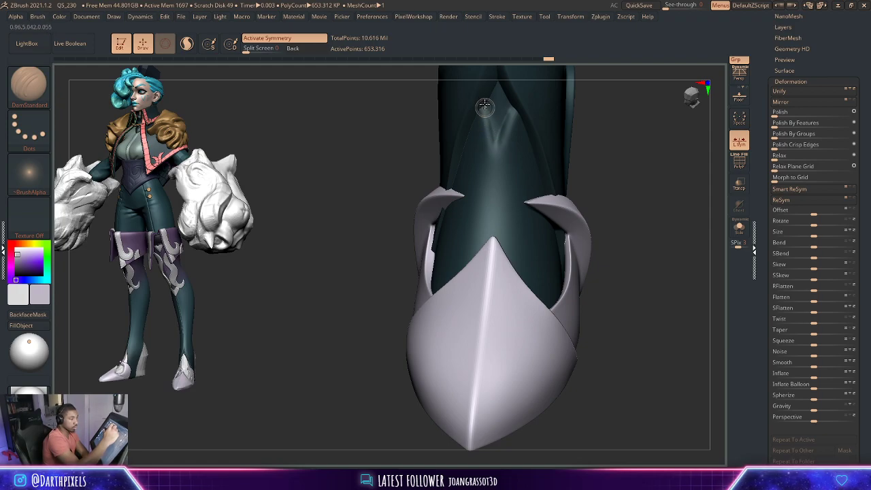
shift+drag(495, 148, 497, 142)
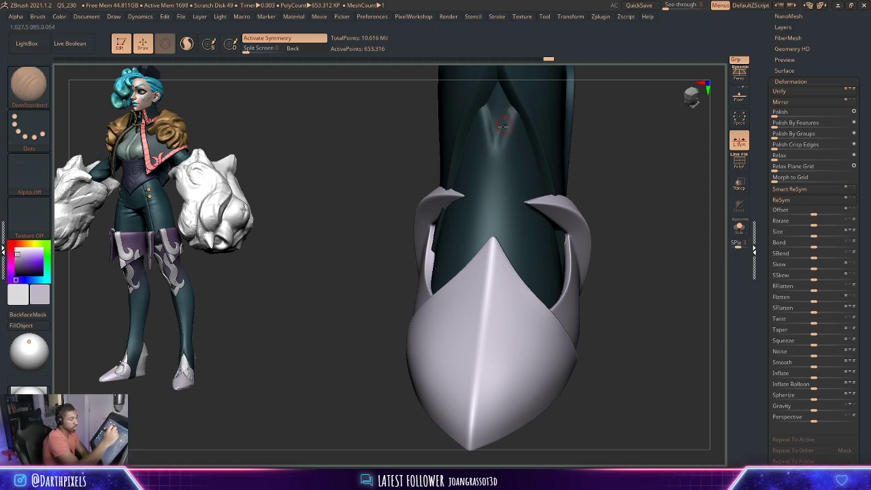
- Show the leg mesh alone with Solo and view it from the top
key(alt+s)
mouse_move(619, 160)
mouse_down()
mouse_move(530, 191)
mouse_move(504, 164)
mouse_up()
key(space)
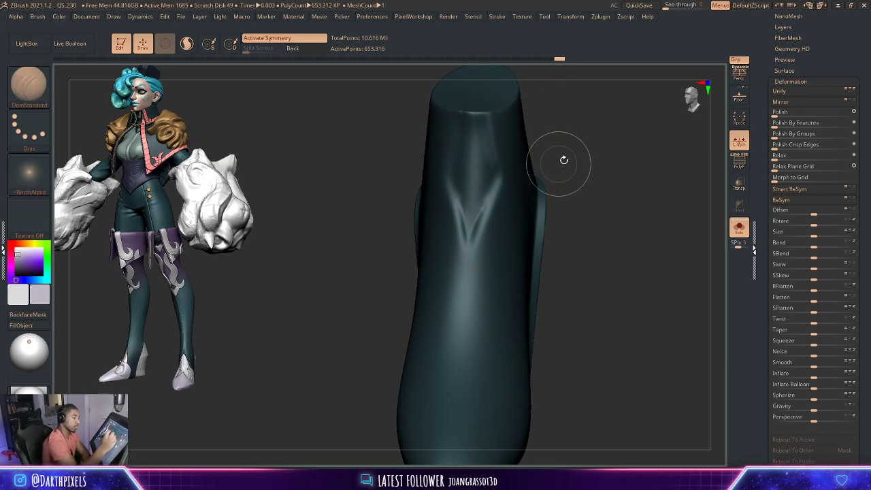
- Orbit around the creased leg to check its side panel and front, then zoom out
drag(570, 170, 456, 190)
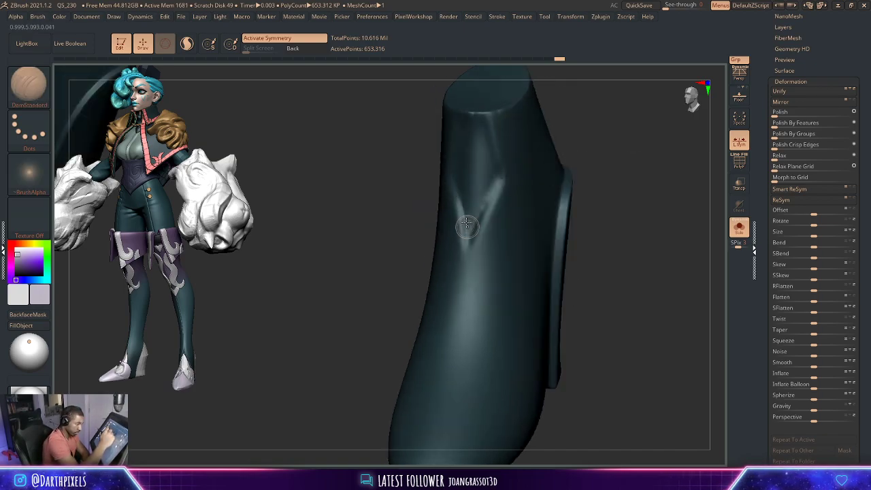
drag(485, 220, 496, 198)
key(space)
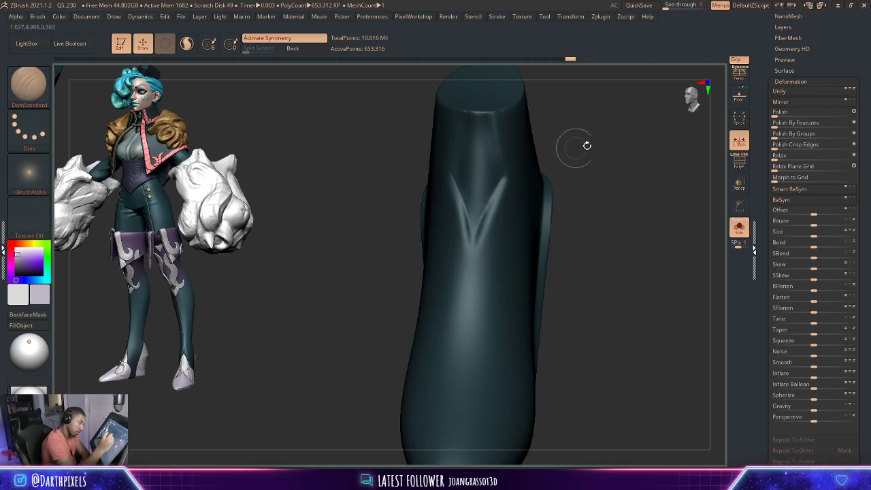
mouse_move(588, 145)
mouse_down()
mouse_move(636, 113)
mouse_move(564, 93)
mouse_up()
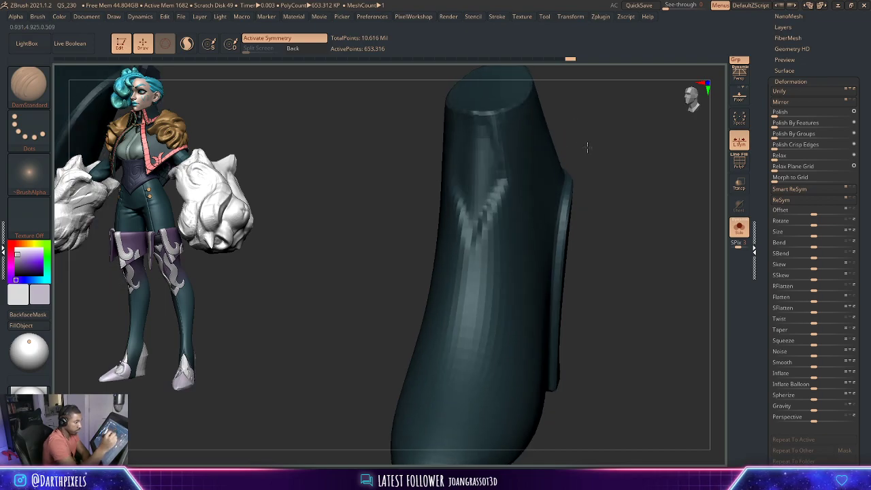
drag(587, 144, 455, 111)
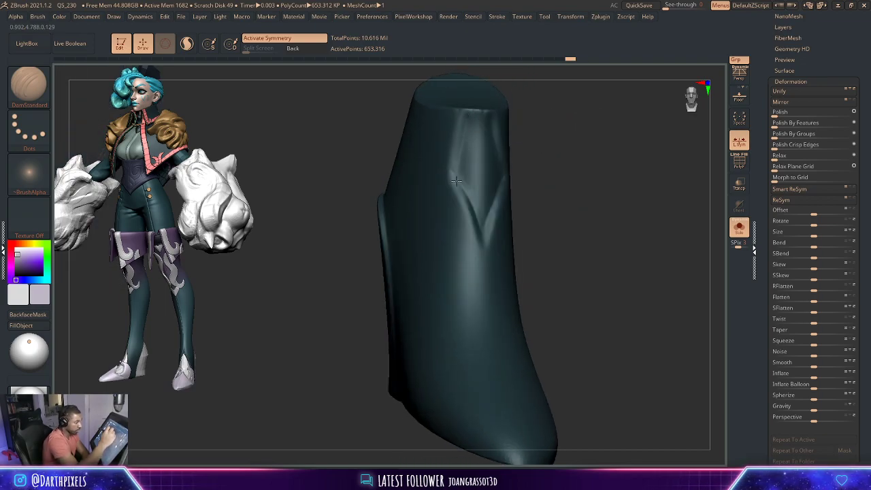
mouse_move(456, 180)
mouse_down()
mouse_move(547, 134)
mouse_move(455, 172)
mouse_up()
key(space)
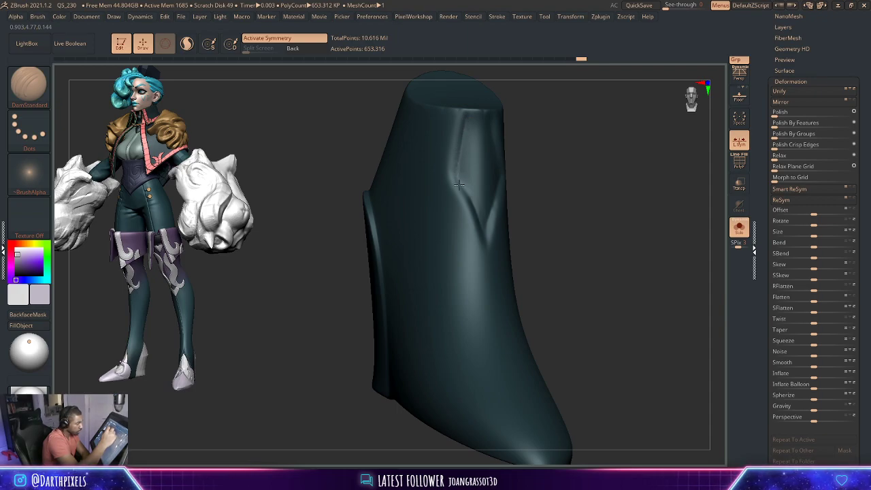
right_drag(460, 184, 516, 171)
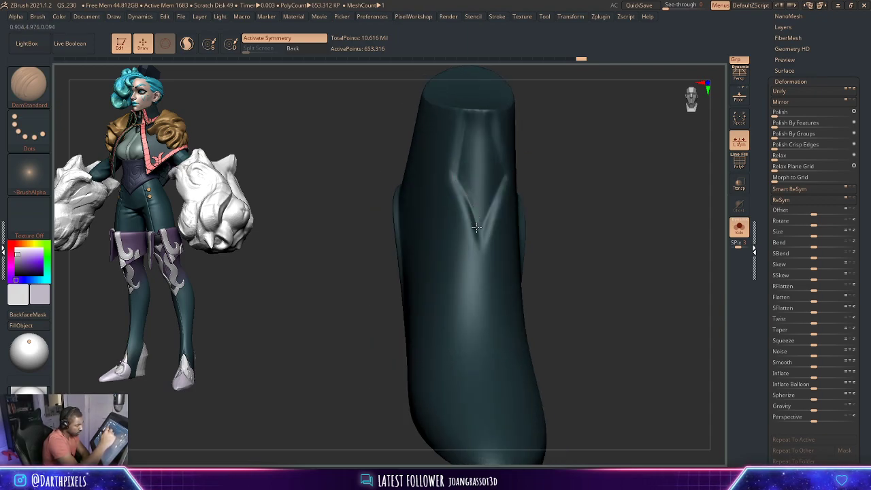
drag(575, 175, 501, 183)
mouse_move(571, 180)
mouse_down()
mouse_move(589, 156)
mouse_move(509, 177)
mouse_up()
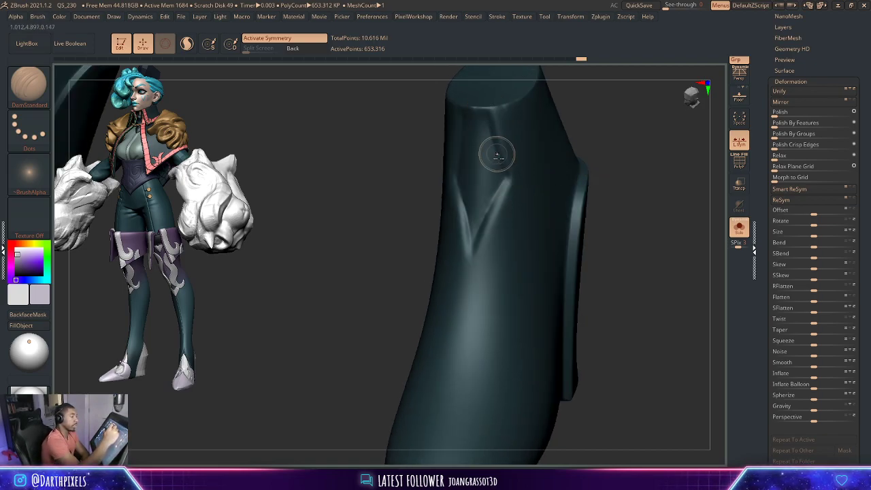
mouse_move(613, 130)
mouse_down()
mouse_move(538, 159)
mouse_move(563, 214)
mouse_move(558, 237)
mouse_move(602, 155)
mouse_move(599, 200)
mouse_move(613, 239)
mouse_move(507, 225)
mouse_up()
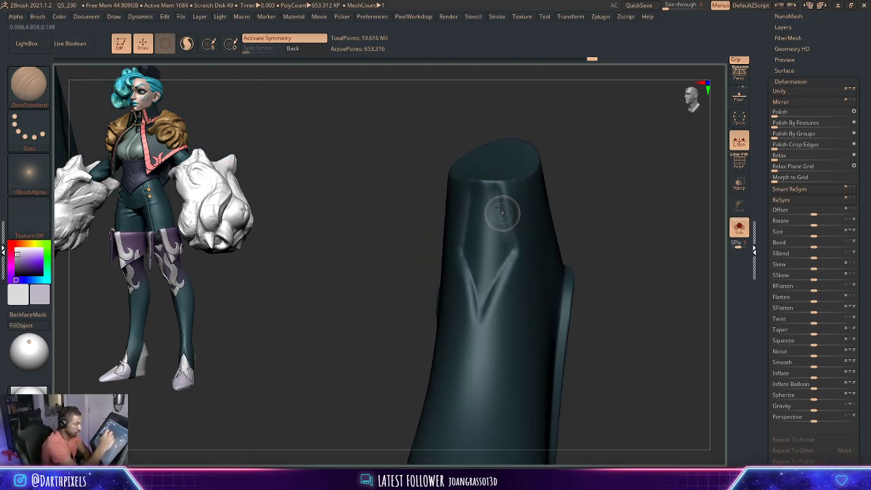
drag(566, 169, 481, 178)
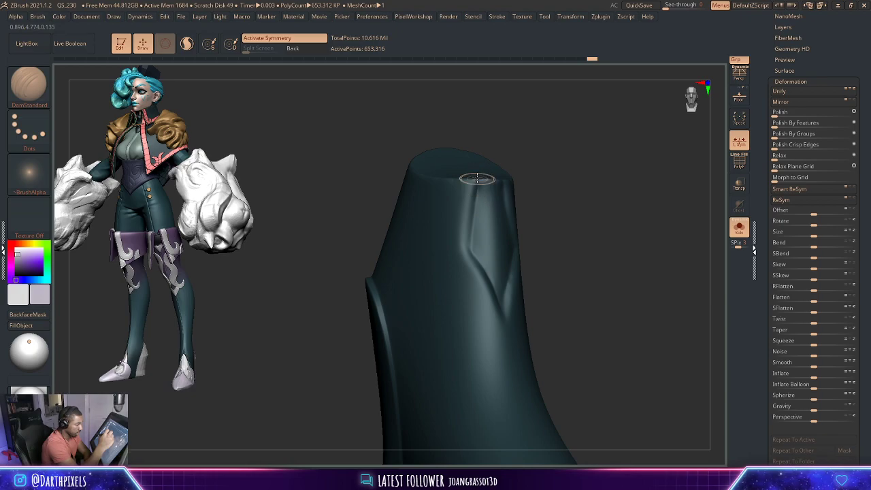
mouse_move(544, 175)
mouse_down()
mouse_move(546, 158)
mouse_move(632, 247)
mouse_move(654, 107)
mouse_move(644, 241)
mouse_move(582, 193)
mouse_move(606, 245)
mouse_move(597, 227)
mouse_move(581, 229)
mouse_up()
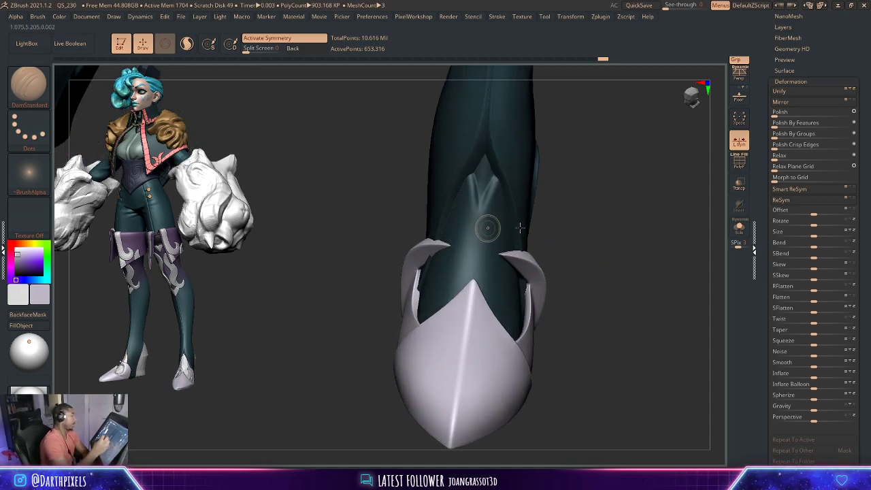
- Show the Lazy Mouse stroke options and display the boot alone without the toe cap
click(498, 19)
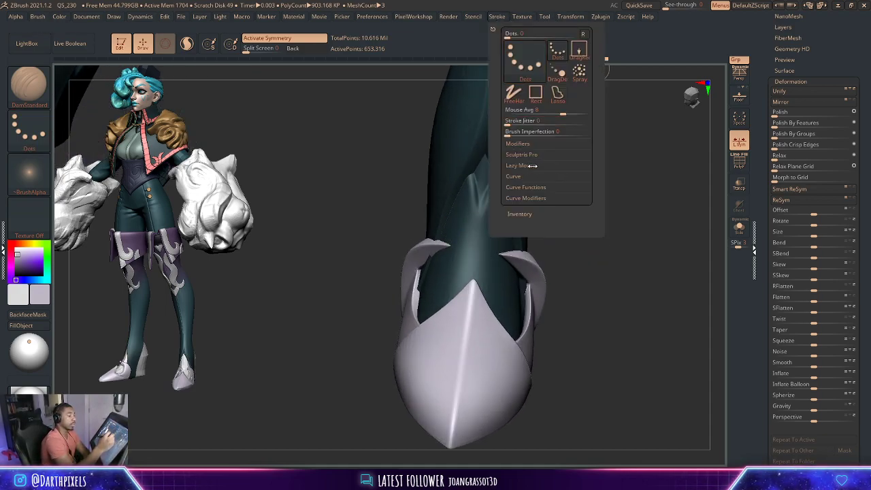
click(531, 166)
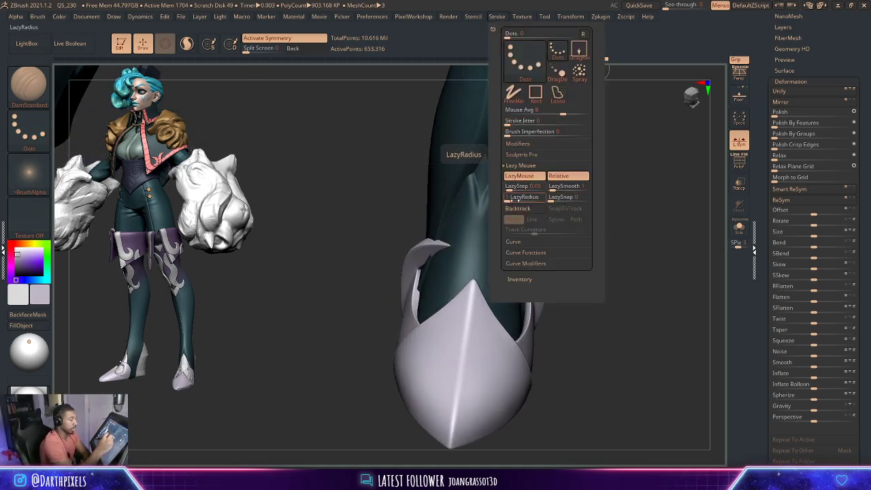
mouse_move(610, 174)
mouse_down()
mouse_move(606, 142)
mouse_move(590, 136)
mouse_up()
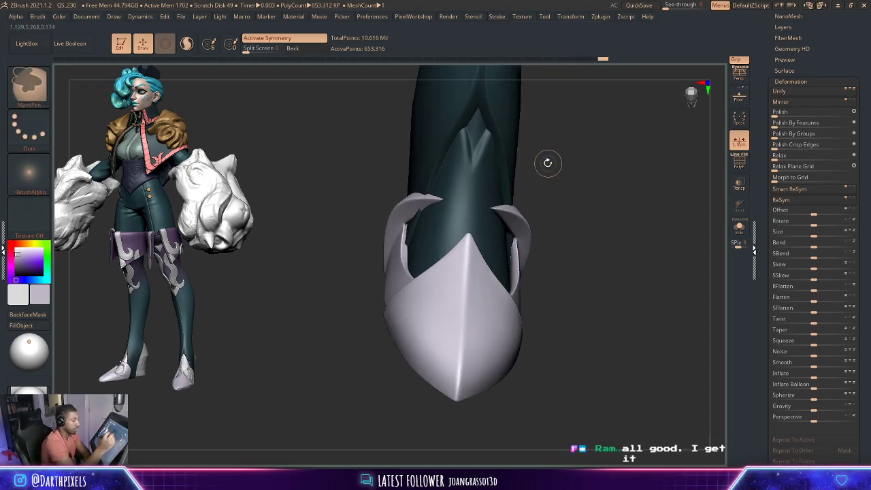
drag(540, 152, 471, 161)
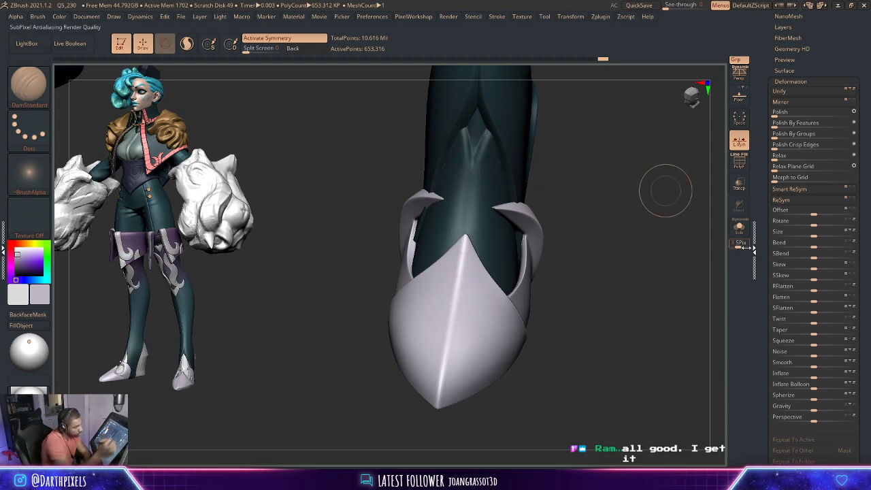
click(739, 228)
- Extend the V-shaped crease down the boot with a much smaller DamStandard brush
drag(472, 165, 470, 172)
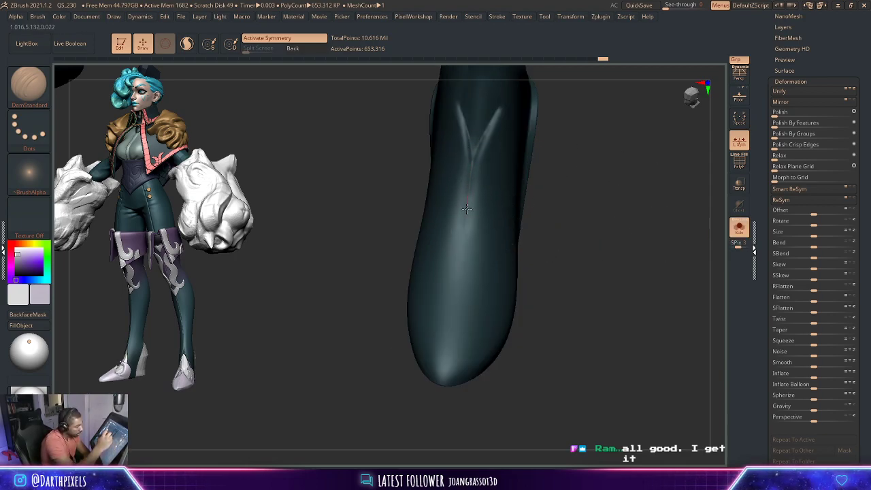
drag(517, 286, 542, 194)
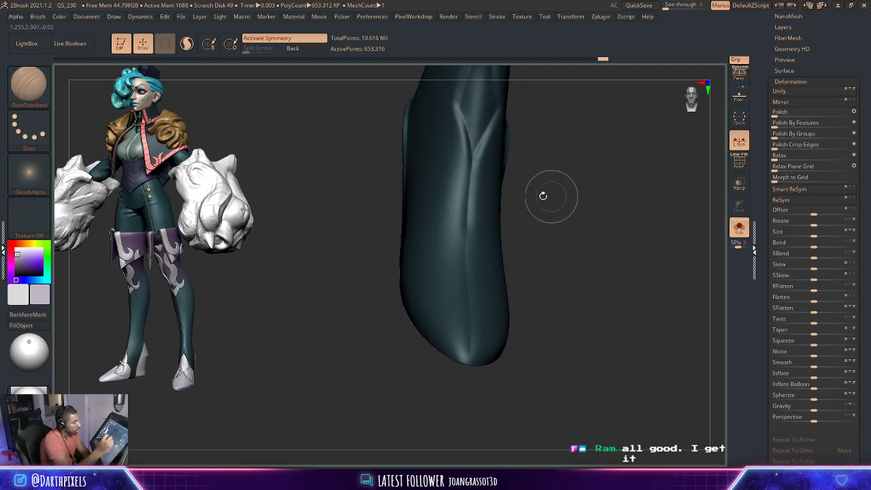
drag(523, 148, 469, 169)
key(space)
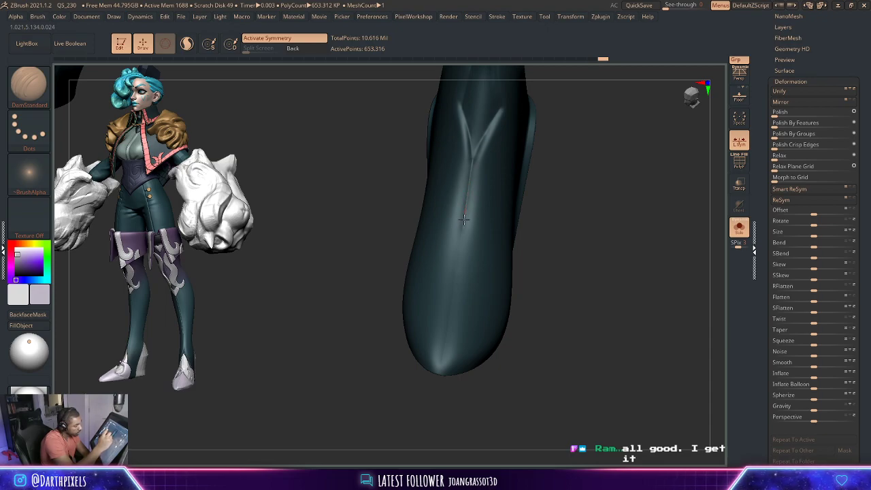
drag(464, 218, 462, 239)
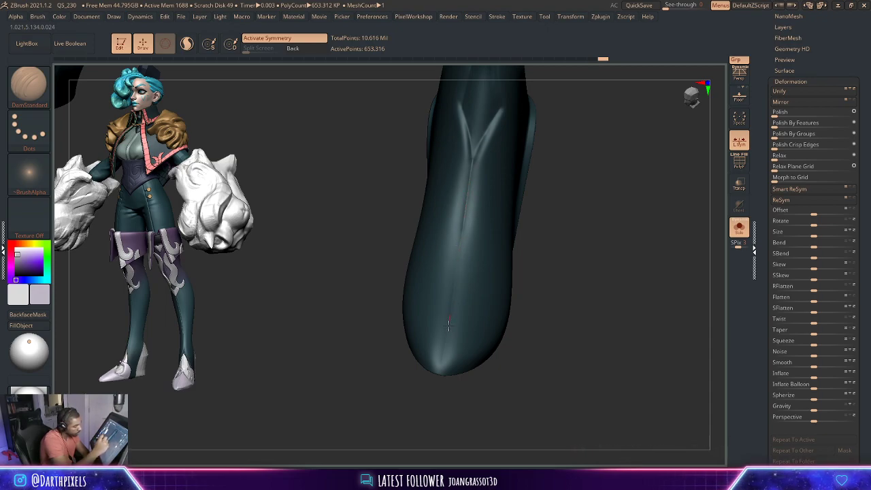
- Orbit and zoom around both boots to check the crease from each side
mouse_move(439, 388)
mouse_down()
mouse_move(549, 214)
mouse_move(589, 181)
mouse_move(624, 179)
mouse_move(478, 161)
mouse_up()
mouse_move(524, 124)
mouse_down()
mouse_move(564, 111)
mouse_move(525, 193)
mouse_up()
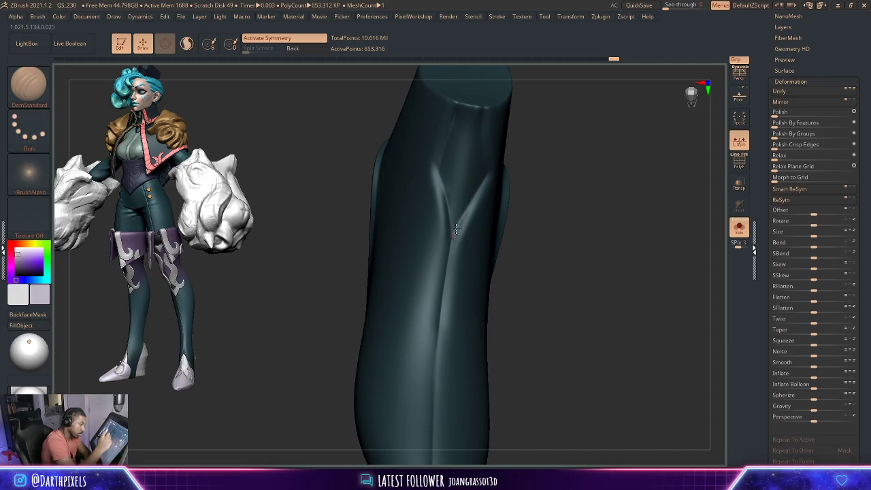
drag(494, 166, 532, 158)
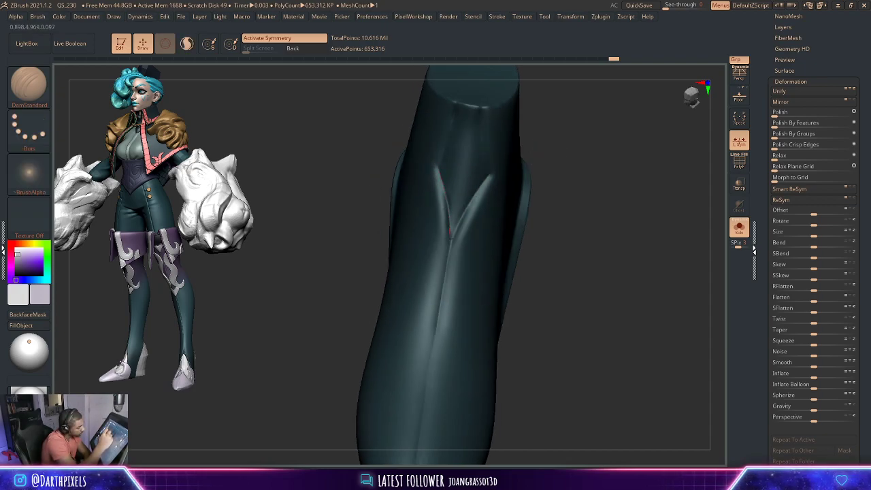
mouse_move(496, 204)
mouse_down()
mouse_move(542, 161)
mouse_move(590, 233)
mouse_move(579, 192)
mouse_move(603, 192)
mouse_move(579, 195)
mouse_move(451, 155)
mouse_up()
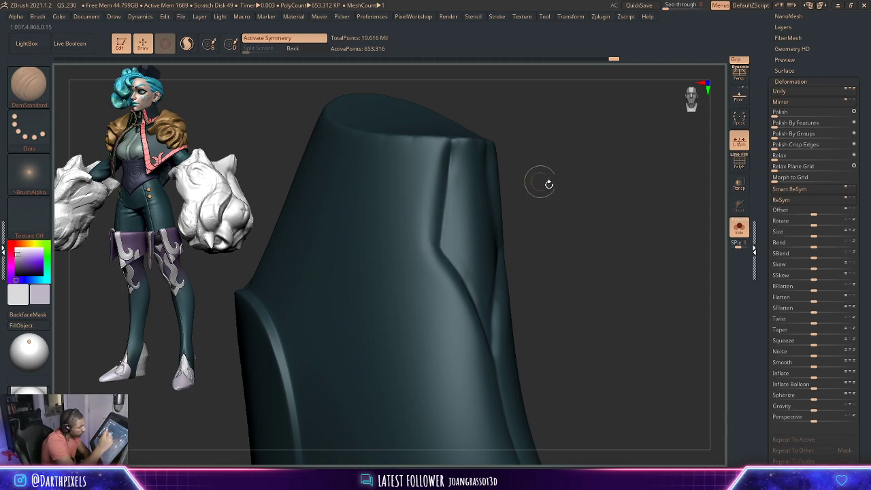
drag(549, 184, 518, 166)
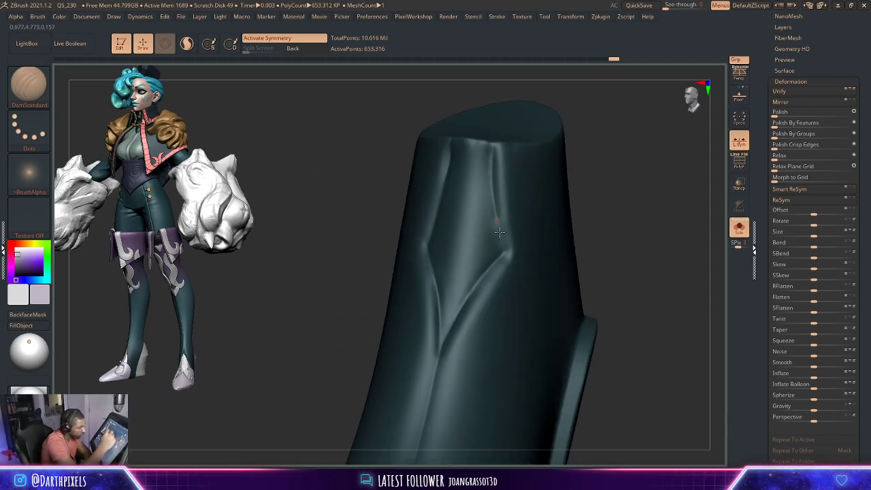
mouse_move(575, 217)
mouse_down()
mouse_move(595, 216)
mouse_move(579, 191)
mouse_move(605, 179)
mouse_move(617, 195)
mouse_move(564, 186)
mouse_move(581, 204)
mouse_move(593, 170)
mouse_up()
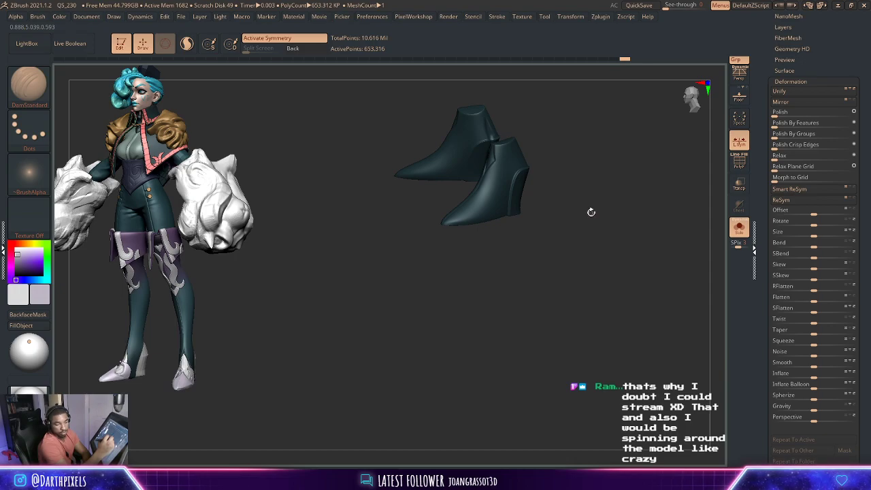
mouse_move(591, 199)
mouse_down()
mouse_move(632, 235)
mouse_move(595, 220)
mouse_move(629, 204)
mouse_move(576, 197)
mouse_move(593, 214)
mouse_move(572, 288)
mouse_move(655, 229)
mouse_move(626, 231)
mouse_move(576, 213)
mouse_move(611, 255)
mouse_move(516, 256)
mouse_up()
- Switch to the Standard brush and Shift-smooth the crease near the toe
key(b)
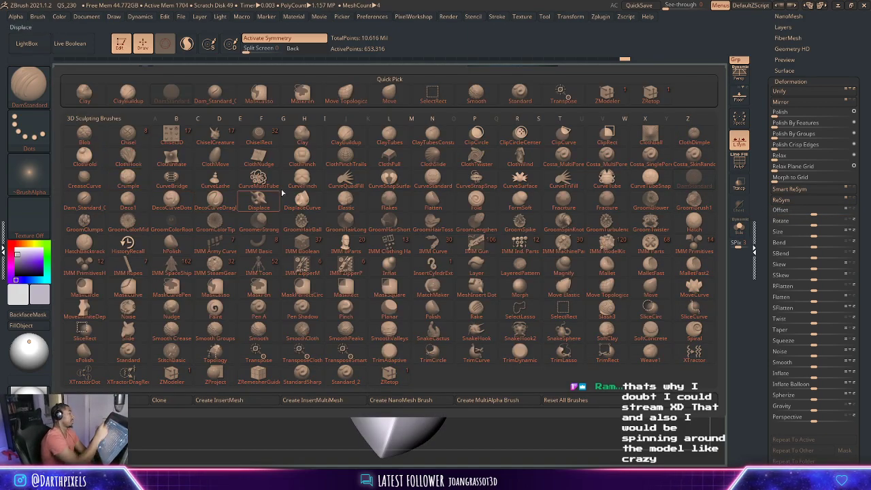
key(s)
key(t)
mouse_move(518, 200)
mouse_down()
mouse_move(545, 152)
mouse_move(496, 178)
mouse_up()
key(space)
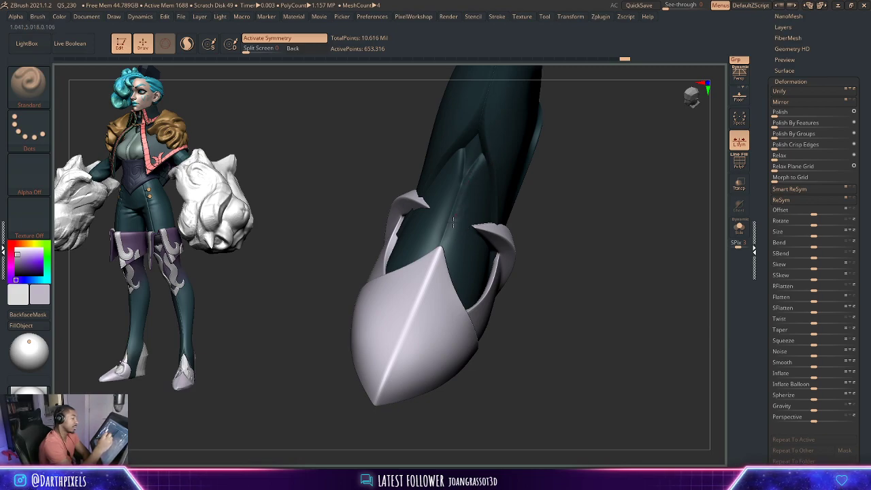
key(shift)
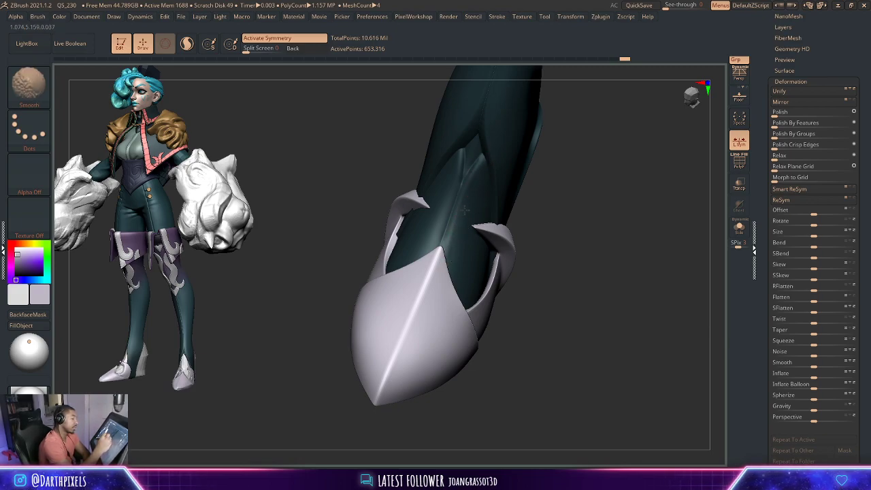
drag(548, 144, 564, 141)
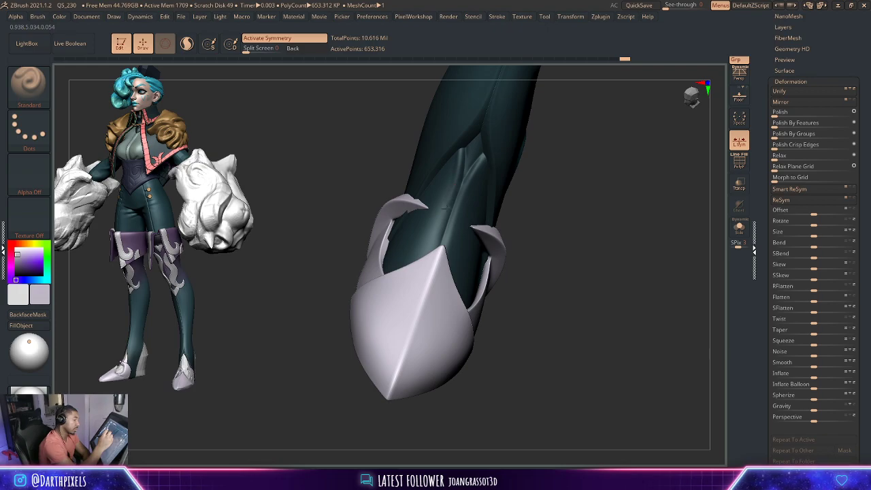
key(shift)
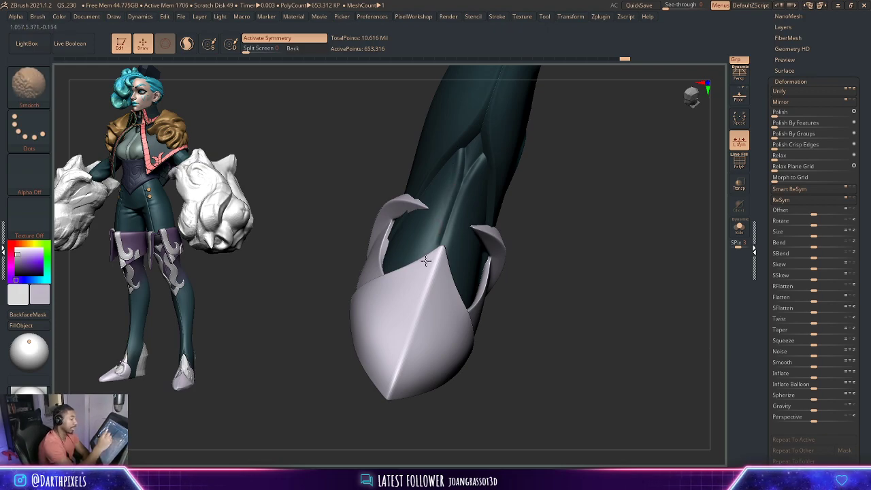
mouse_move(529, 171)
alt+mouse_down()
mouse_move(556, 216)
mouse_move(597, 254)
mouse_move(592, 238)
mouse_move(554, 262)
mouse_move(562, 218)
alt+mouse_up()
- Solo the leg mesh and smooth the surface near the boot tip
key(ctrl+shift+s)
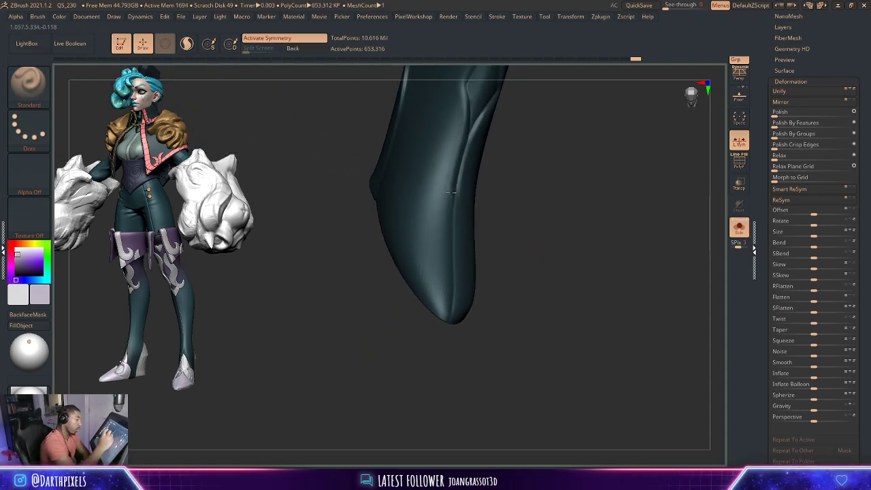
key(shift)
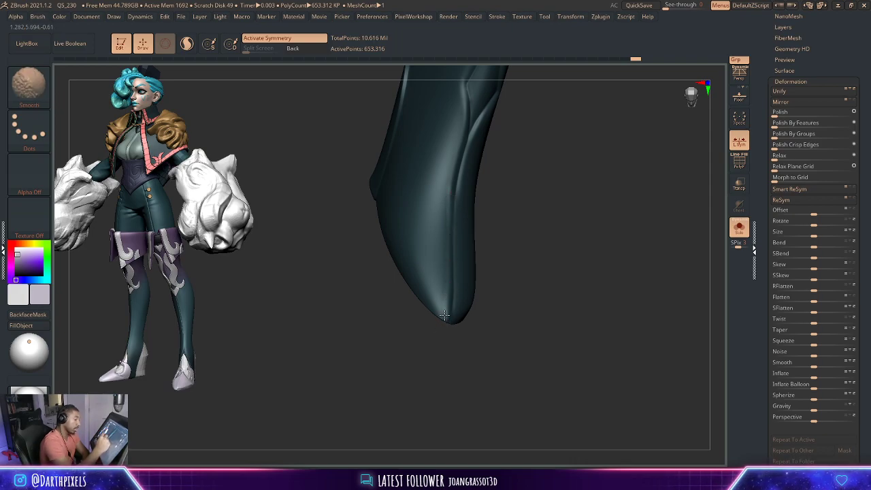
key(space)
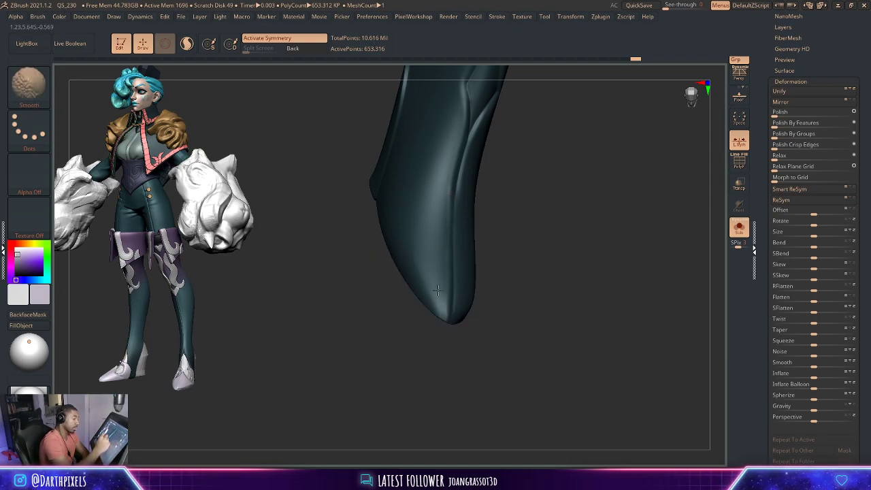
drag(446, 196, 486, 197)
key(space)
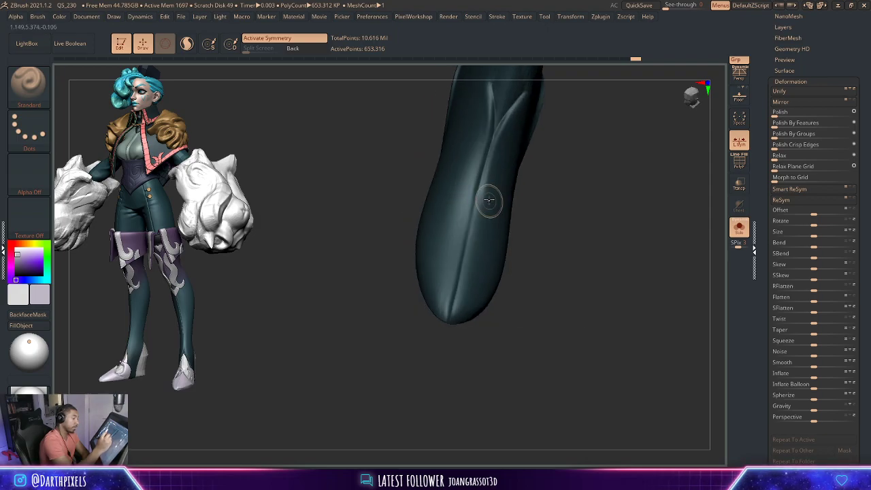
key(space)
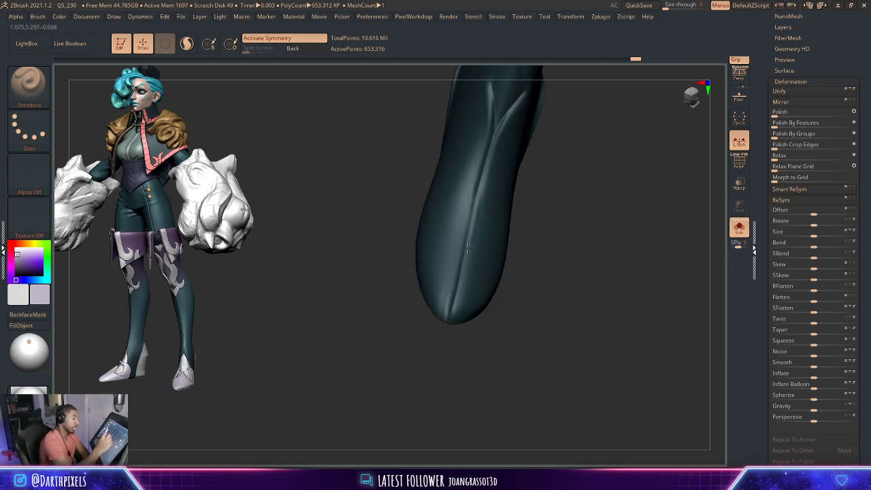
drag(473, 269, 550, 207)
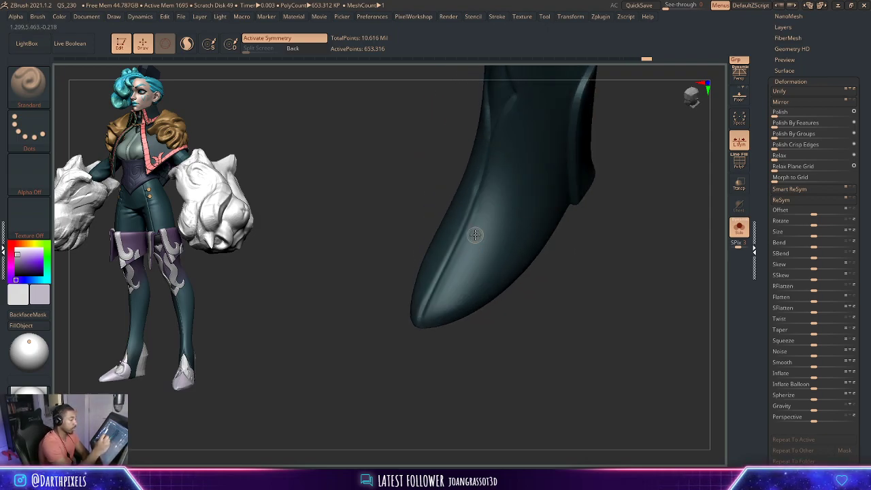
shift+drag(475, 235, 491, 197)
drag(415, 343, 418, 365)
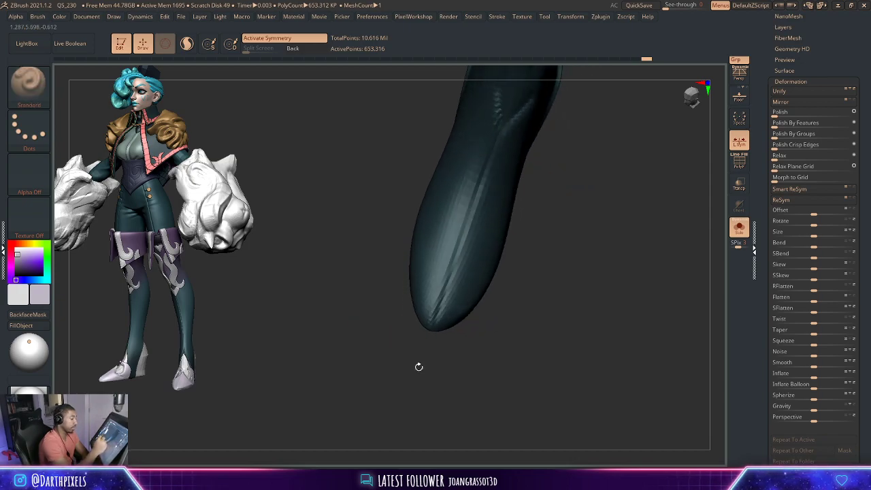
mouse_move(515, 181)
mouse_down()
mouse_move(545, 211)
mouse_move(515, 278)
mouse_up()
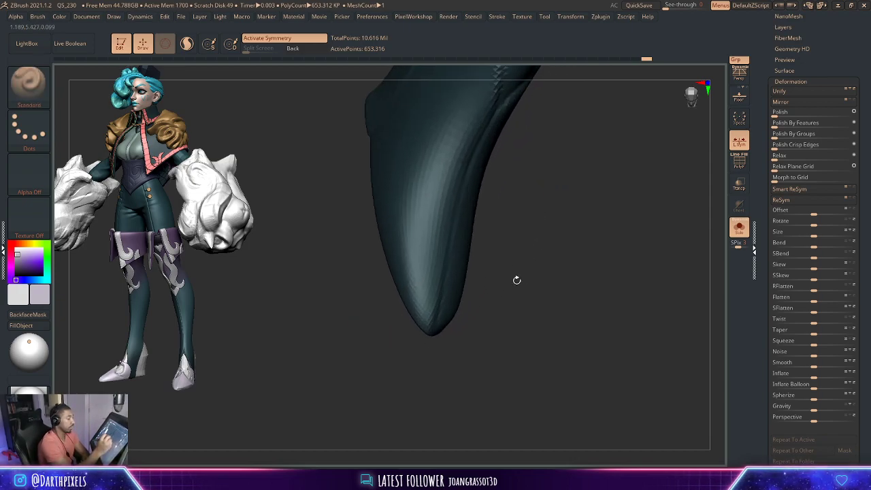
click(28, 85)
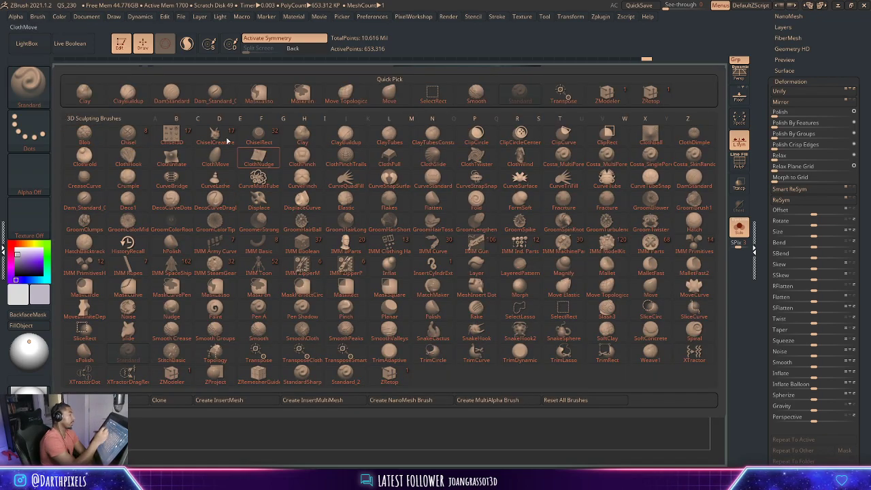
- Pick the DamStandard brush and orbit to view the boot's top opening
click(172, 94)
drag(519, 171, 514, 154)
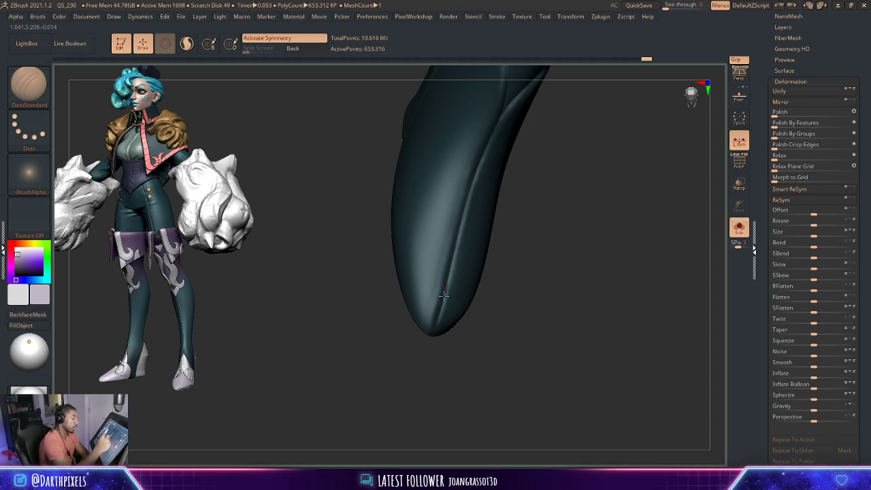
drag(422, 356, 557, 270)
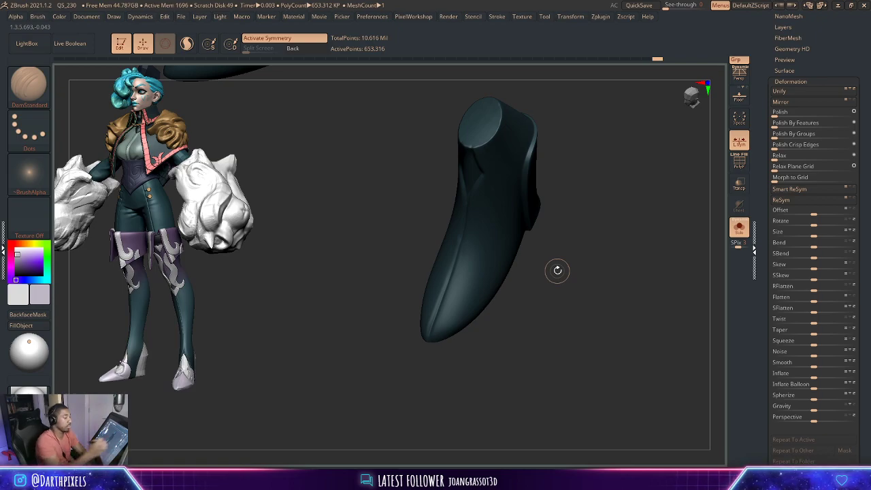
drag(558, 270, 589, 213)
- Isolate the boot subtool with the Solo shortcut and rotate to a frontal view
key(shift+alt+s)
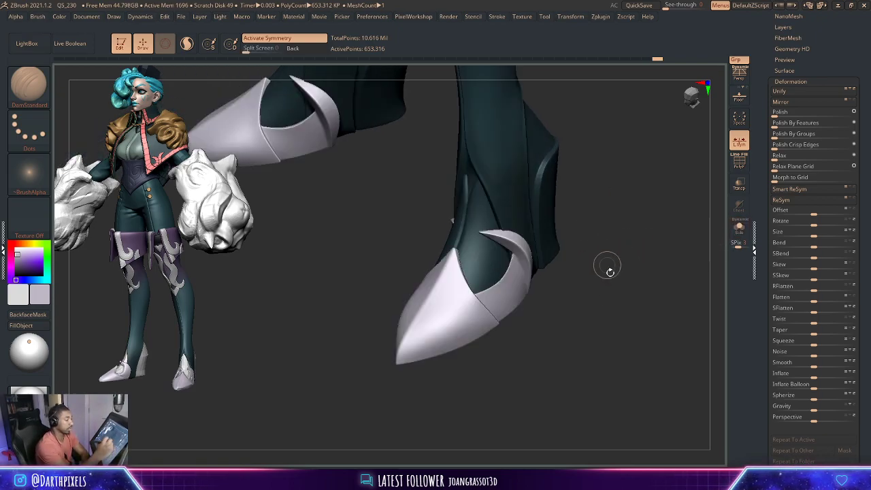
drag(610, 272, 574, 259)
mouse_move(535, 216)
mouse_down()
mouse_move(570, 231)
mouse_move(595, 188)
mouse_move(486, 181)
mouse_up()
key(space)
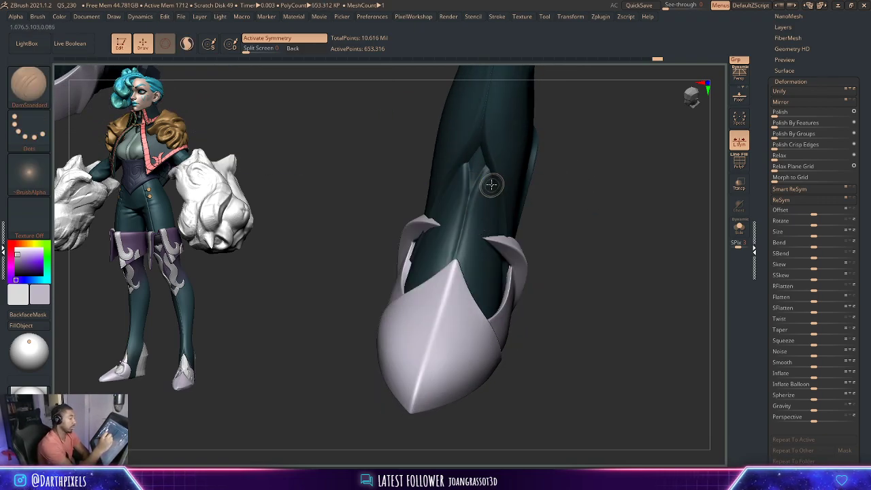
key(space)
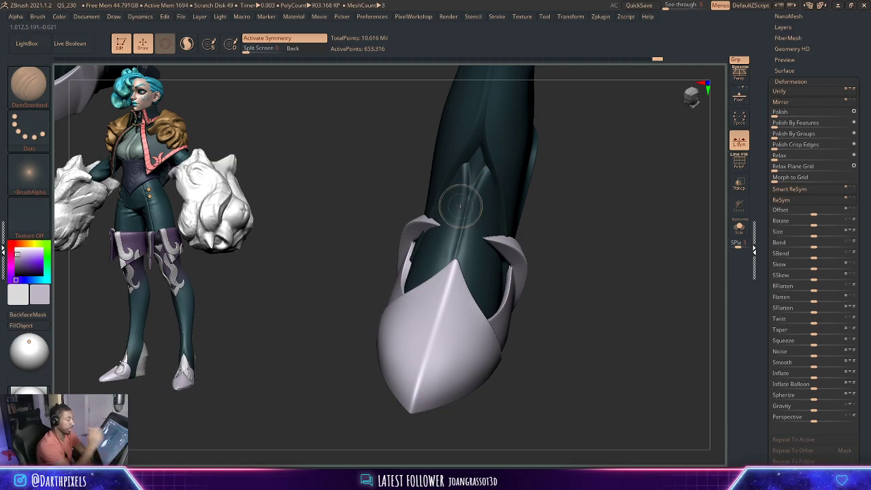
drag(541, 185, 497, 174)
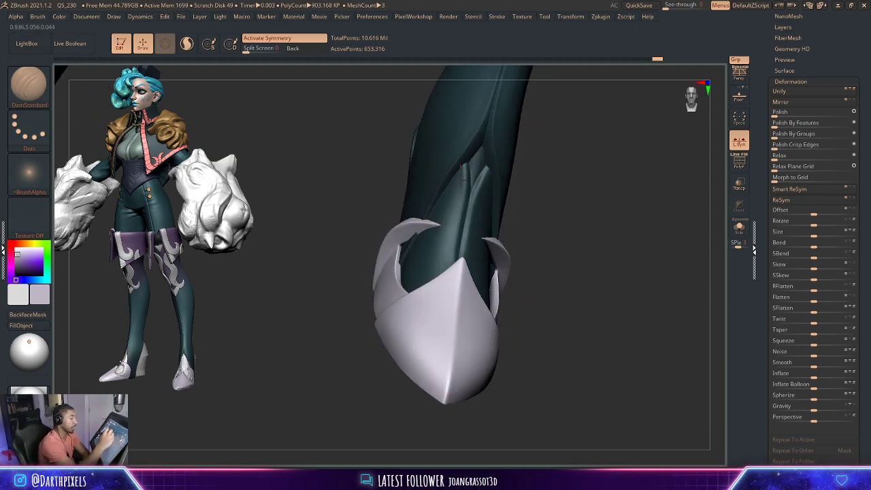
drag(522, 179, 495, 178)
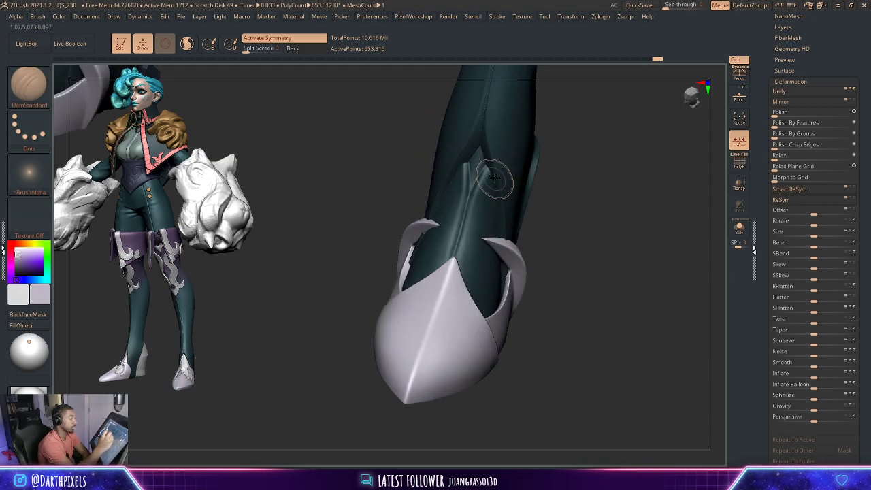
mouse_move(574, 160)
shift+mouse_down()
mouse_move(495, 180)
mouse_move(575, 156)
mouse_move(579, 189)
shift+mouse_up()
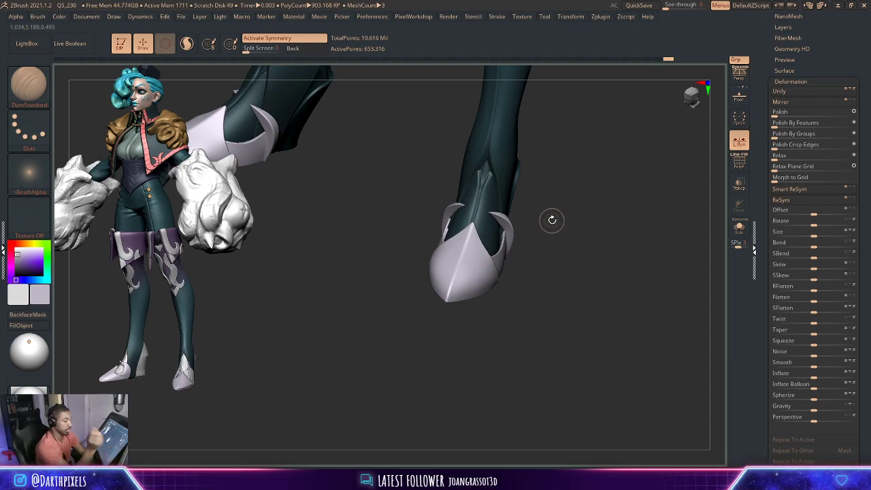
mouse_move(557, 185)
mouse_down()
mouse_move(627, 229)
mouse_move(657, 162)
mouse_up()
- Orbit the isolated boot, then toggle Solo off to restore the full lower leg and toe caps
key(ctrl+shift+s)
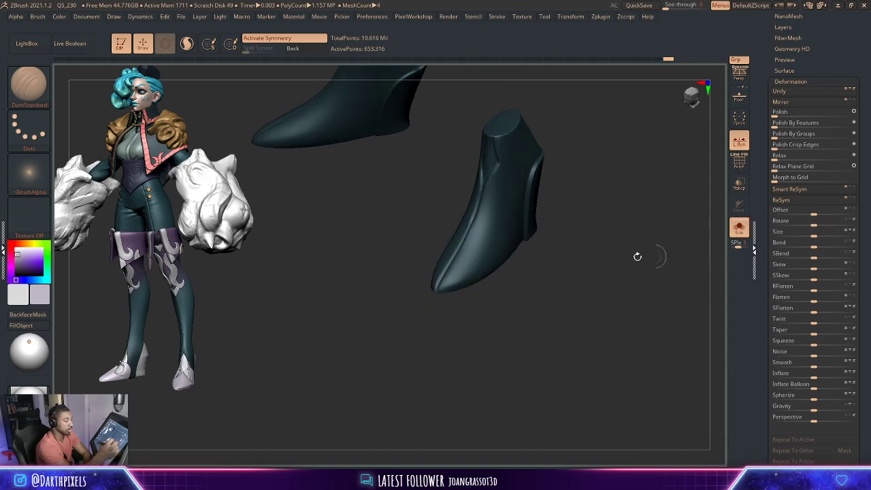
mouse_move(638, 256)
mouse_down()
mouse_move(597, 253)
mouse_move(411, 463)
mouse_up()
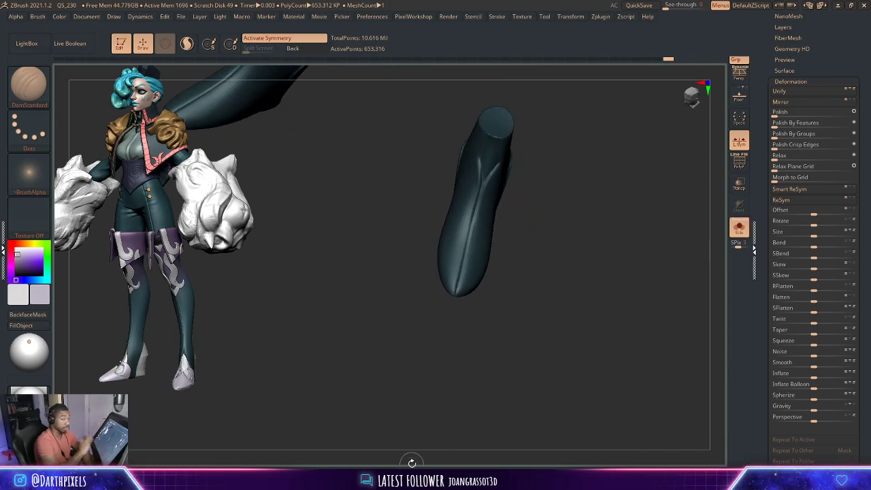
mouse_move(550, 183)
mouse_down()
mouse_move(549, 241)
mouse_move(510, 334)
mouse_up()
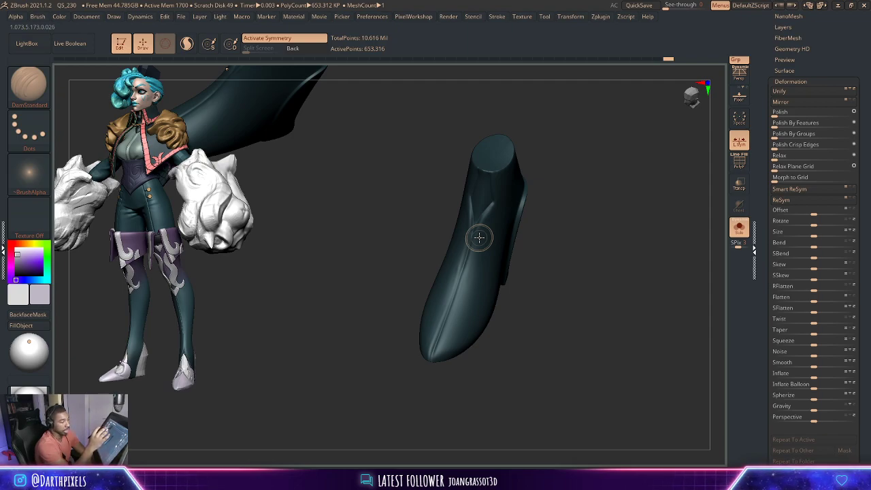
drag(525, 235, 644, 213)
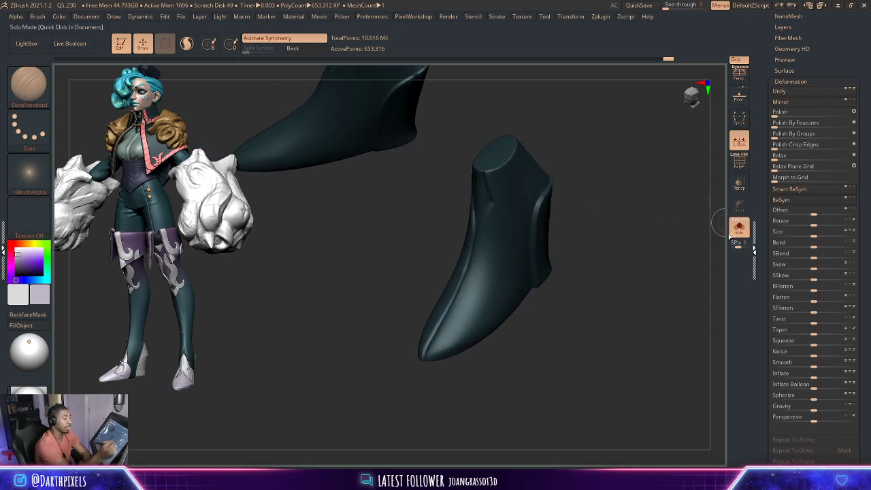
click(739, 228)
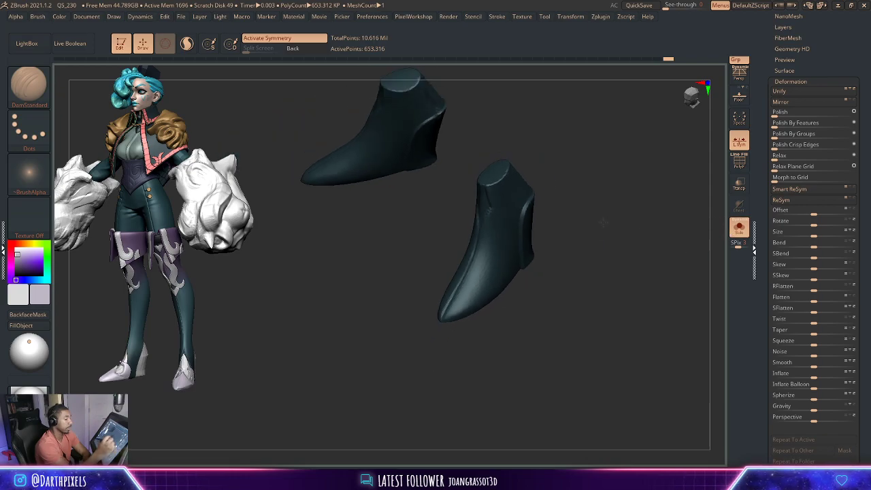
click(739, 228)
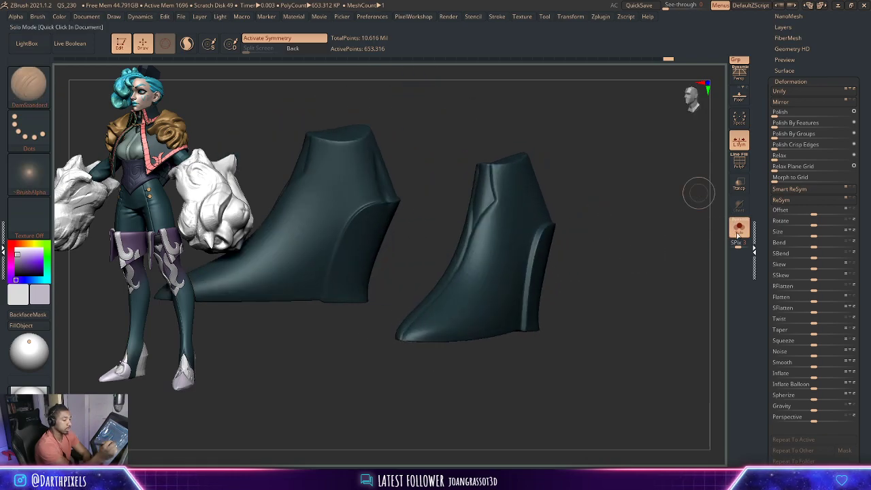
mouse_move(573, 229)
mouse_down()
mouse_move(574, 240)
mouse_move(583, 236)
mouse_move(568, 236)
mouse_move(576, 247)
mouse_move(608, 242)
mouse_up()
mouse_move(567, 267)
mouse_down()
mouse_move(521, 315)
mouse_move(552, 359)
mouse_move(541, 360)
mouse_up()
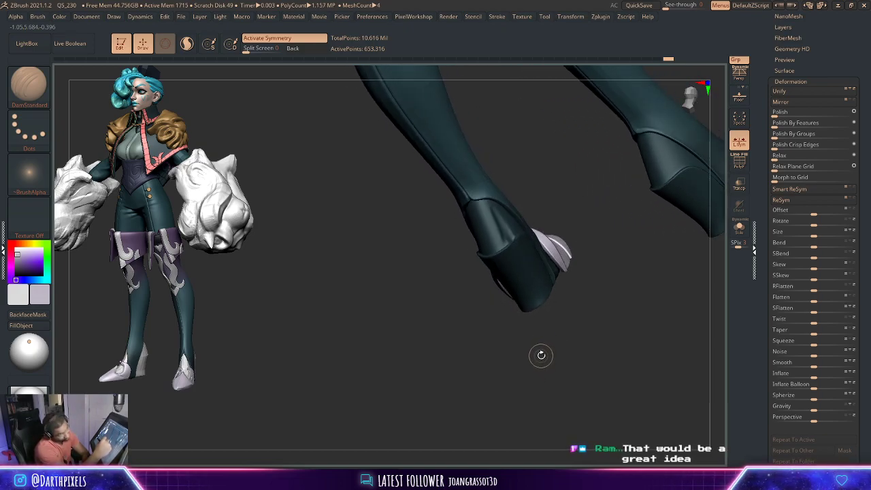
- Browse the brush palette without changing brushes, then scroll the tray up to the Subtool list
mouse_move(545, 258)
mouse_down()
mouse_move(577, 202)
mouse_move(553, 225)
mouse_up()
click(29, 84)
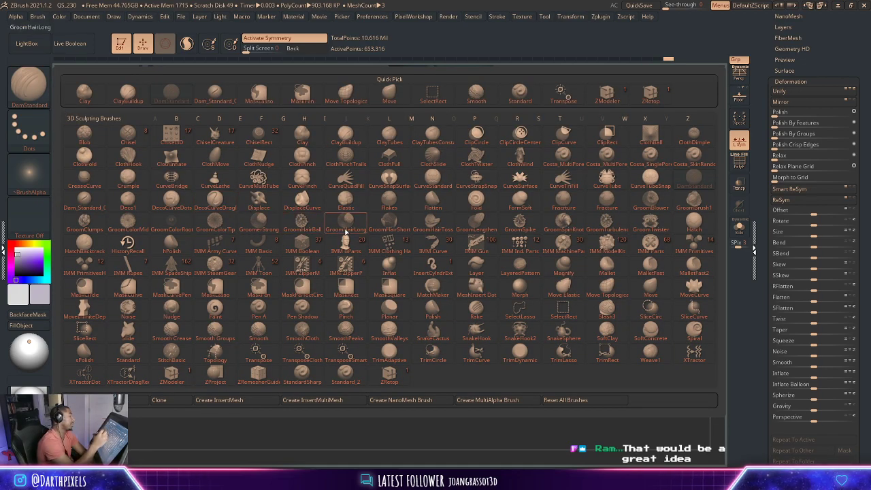
mouse_move(563, 181)
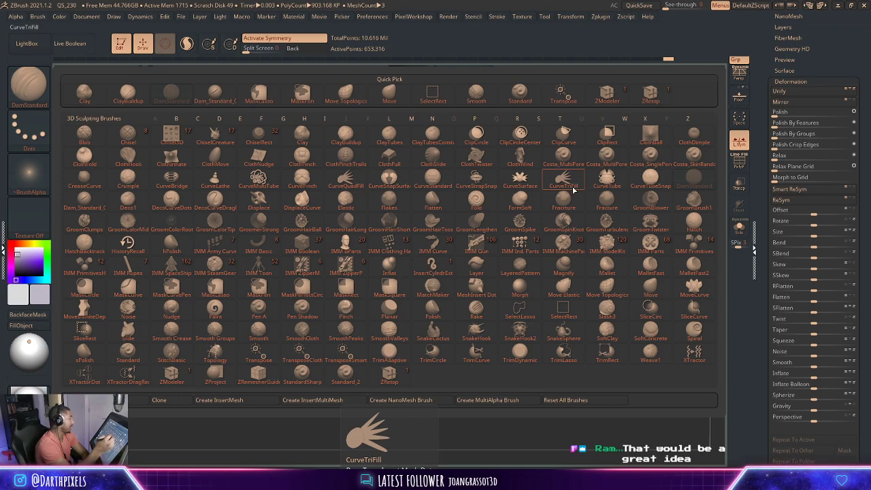
mouse_move(599, 204)
mouse_down()
mouse_move(669, 176)
mouse_move(661, 204)
mouse_move(608, 205)
mouse_move(552, 238)
mouse_move(549, 216)
mouse_move(525, 216)
mouse_up()
key(space)
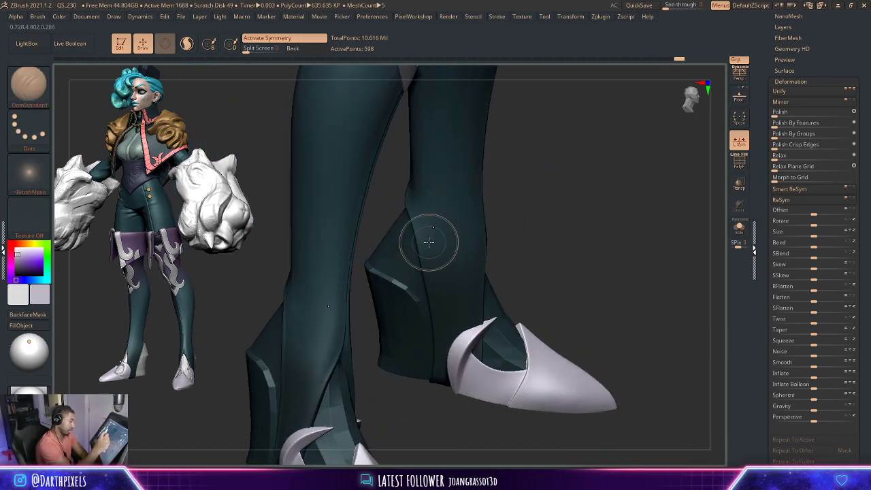
mouse_move(515, 197)
mouse_down()
mouse_move(492, 188)
mouse_move(514, 199)
mouse_move(532, 174)
mouse_up()
scroll(788, 57, up, 5)
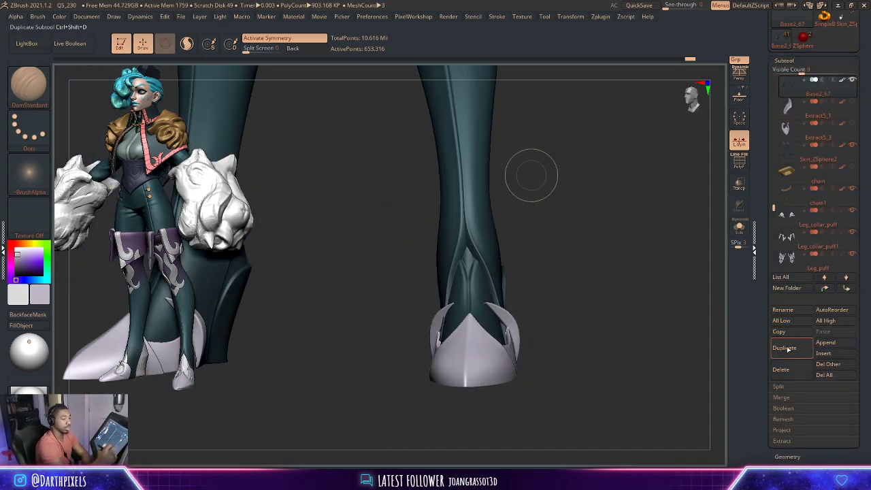
- Duplicate the boot as Base2_68, revert it to its earlier plain shape, and show it solo
click(788, 349)
drag(649, 167, 630, 214)
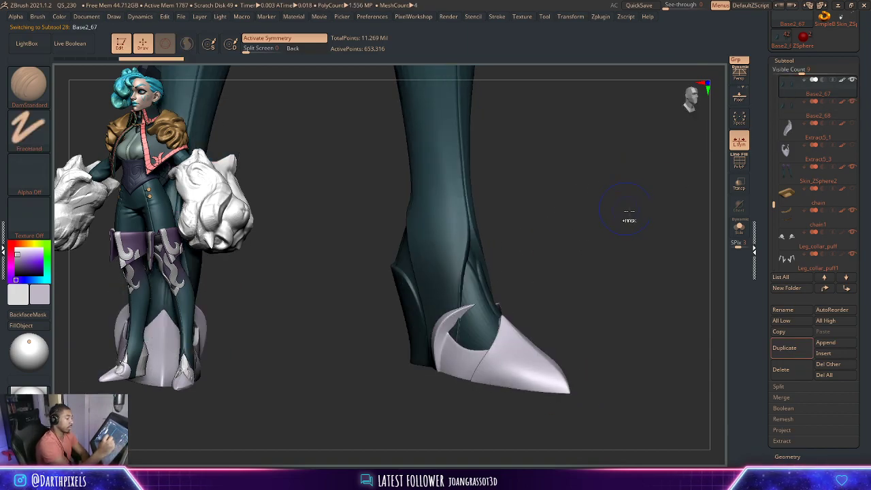
key(Down)
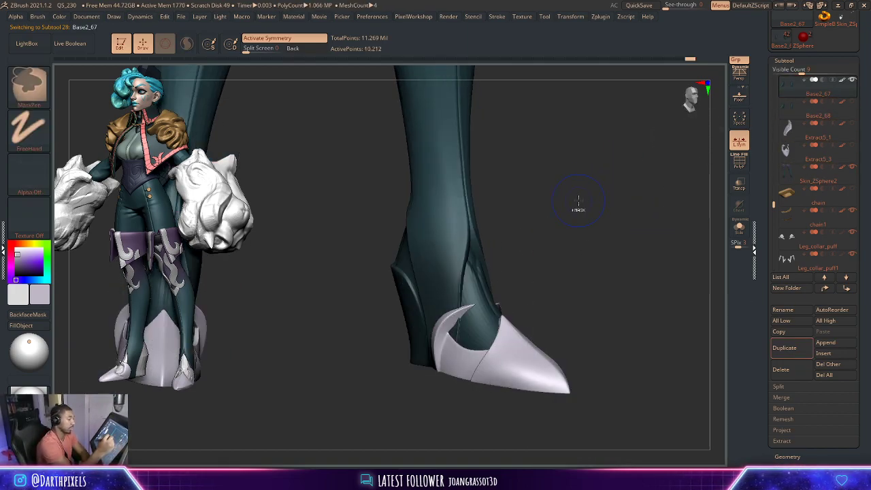
key(Down)
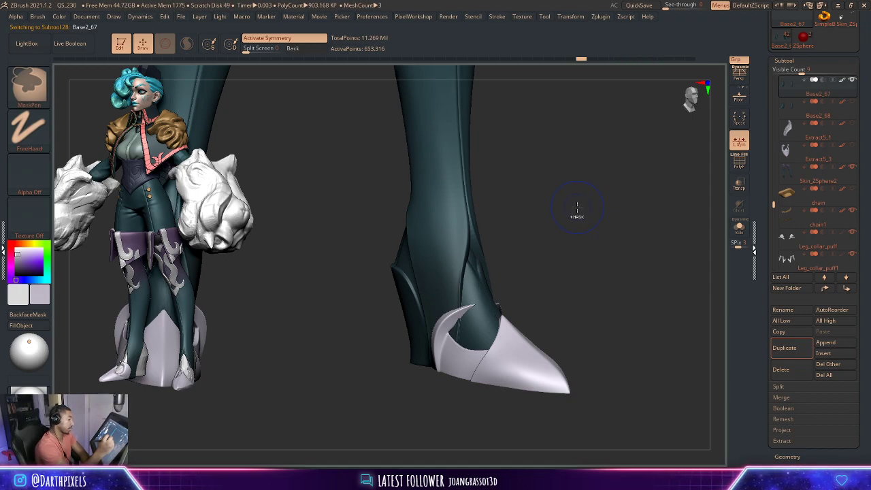
key(ctrl+z)
mouse_move(576, 205)
shift+mouse_down()
mouse_move(576, 218)
mouse_move(569, 209)
shift+mouse_up()
key(ctrl+d)
key(Return)
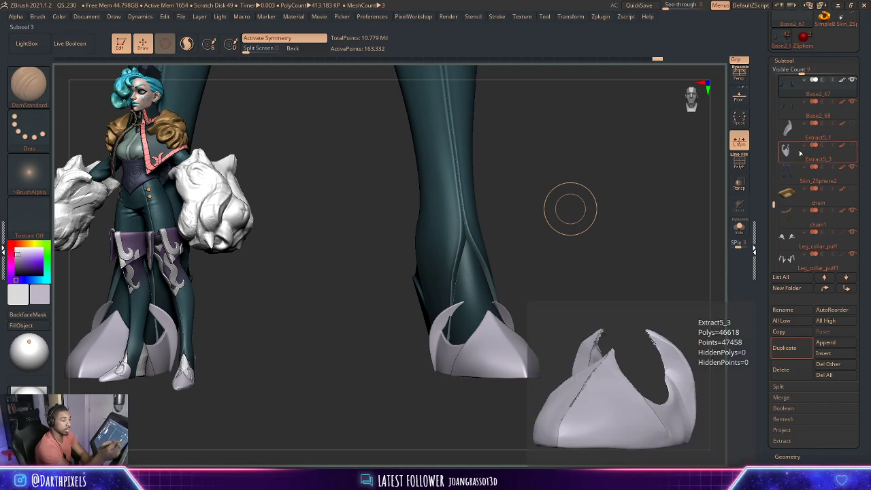
click(740, 225)
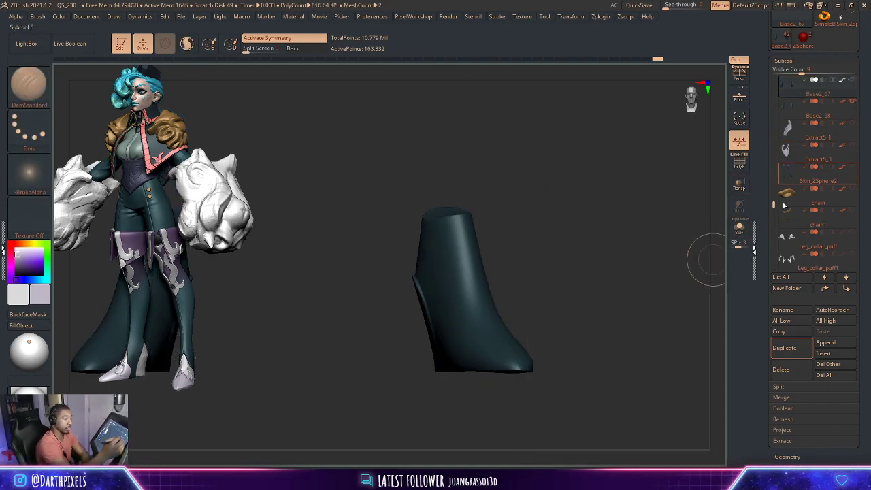
- Set the Project options to Geometry on and Color off
drag(764, 385, 765, 359)
click(782, 359)
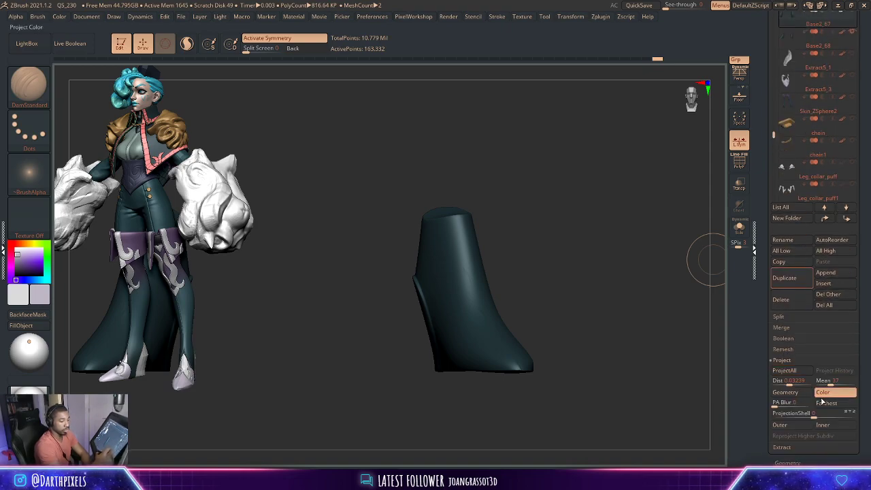
click(786, 392)
click(835, 392)
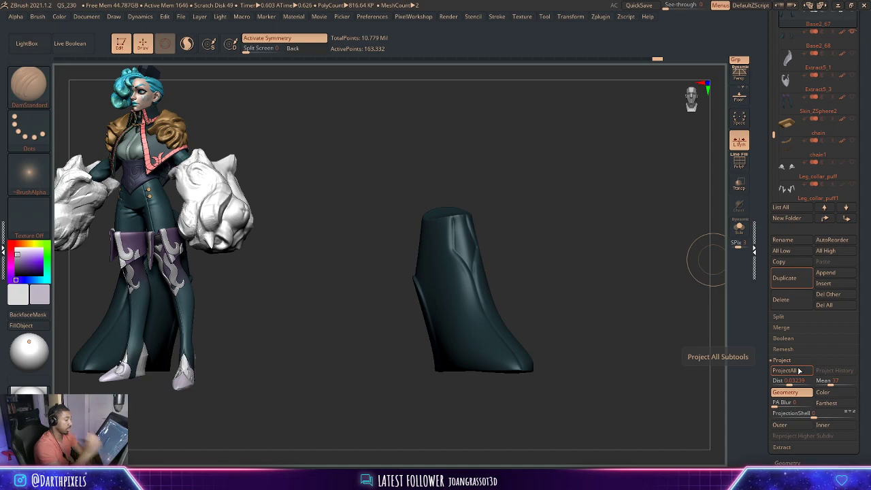
mouse_move(653, 293)
mouse_down()
mouse_move(608, 272)
mouse_move(606, 288)
mouse_move(636, 263)
mouse_up()
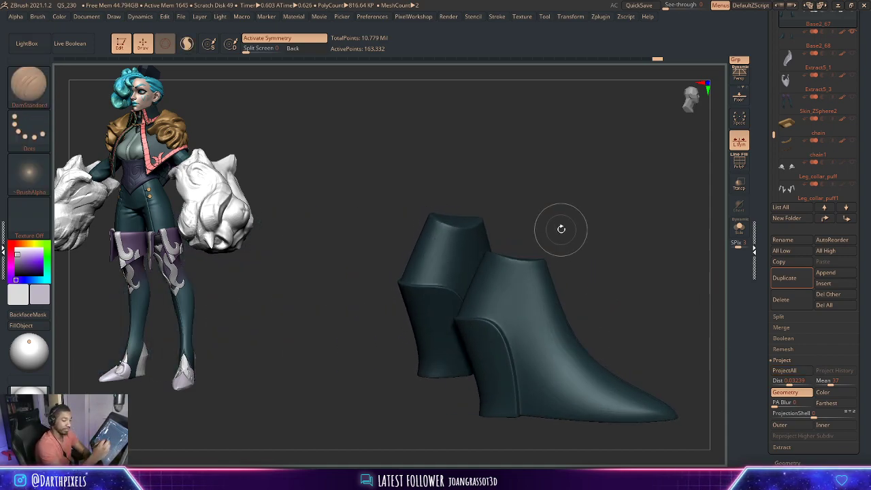
mouse_move(564, 213)
mouse_down()
mouse_move(568, 225)
mouse_move(553, 233)
mouse_move(560, 202)
mouse_move(547, 208)
mouse_up()
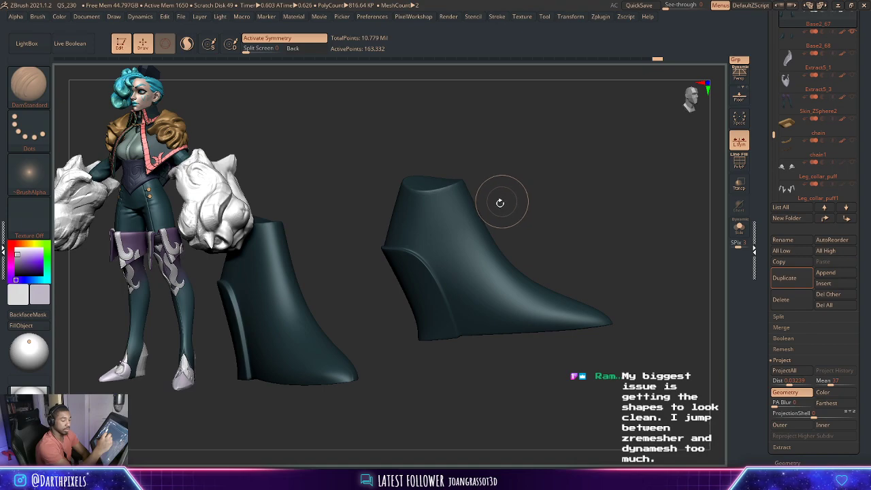
- Mask the boot's upper back, ProjectAll the detailed creases onto the copy, and clear the mask
ctrl+drag(348, 127, 457, 381)
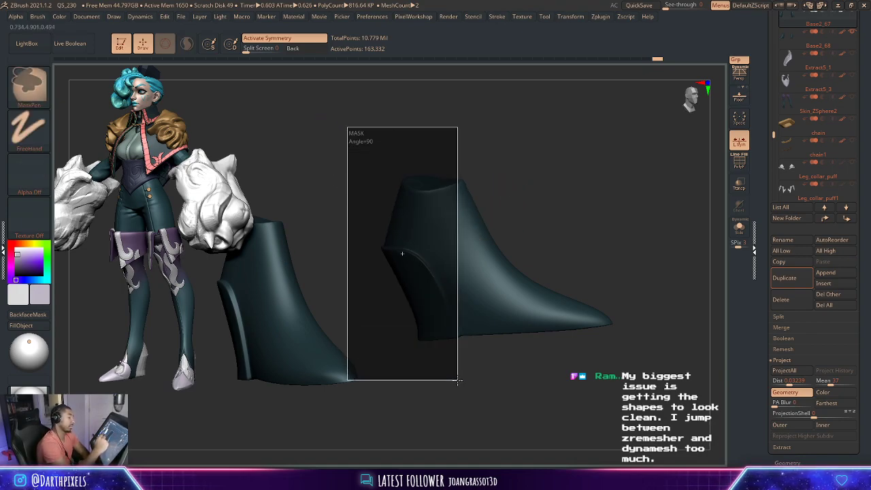
mouse_move(525, 237)
mouse_down()
mouse_move(590, 210)
mouse_move(581, 202)
mouse_up()
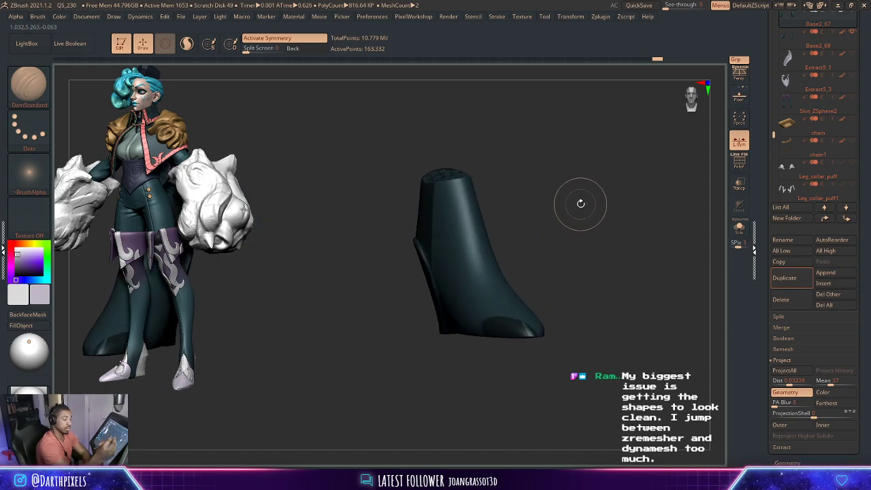
click(798, 373)
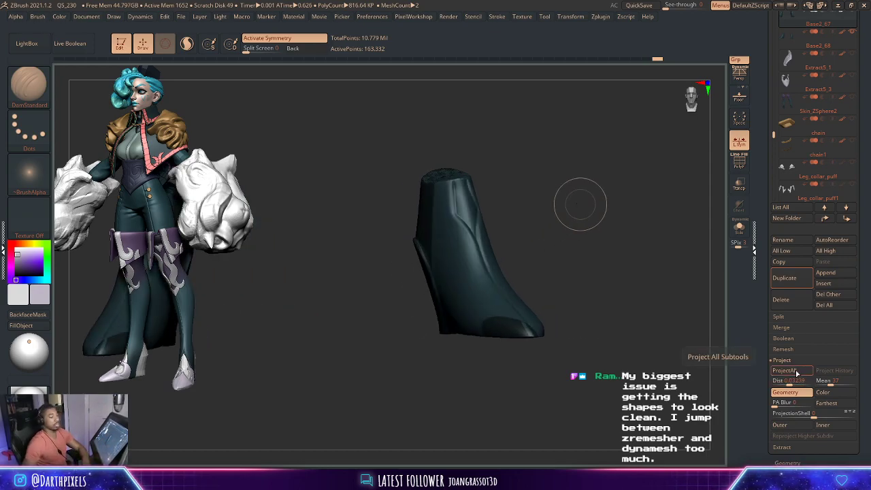
mouse_move(577, 205)
mouse_down()
mouse_move(568, 249)
mouse_move(562, 258)
mouse_move(564, 226)
mouse_move(456, 408)
mouse_up()
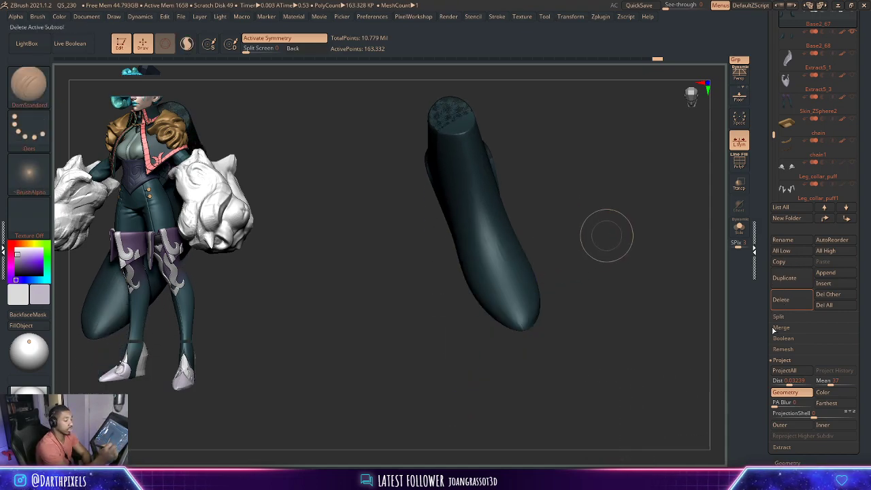
ctrl+click(565, 223)
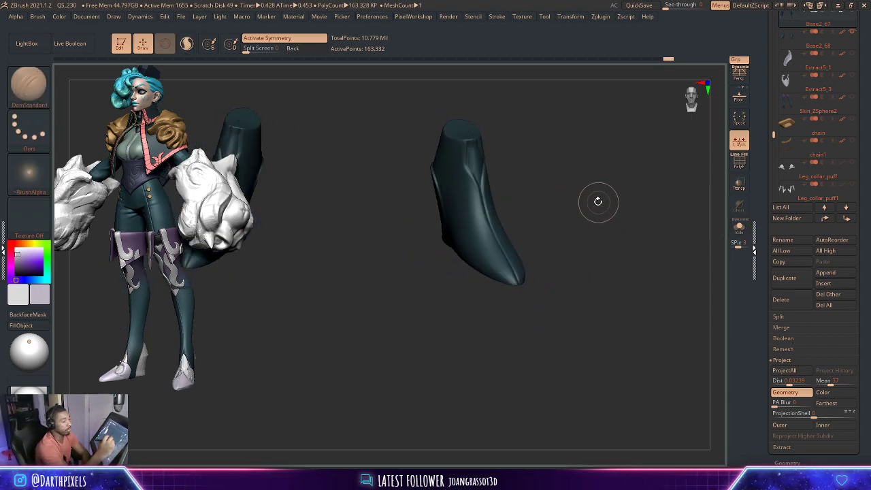
mouse_move(598, 201)
mouse_down()
mouse_move(579, 247)
mouse_move(672, 193)
mouse_up()
- Isolate the boot pieces, inspect them from several angles, and delete the duplicate boot subtool Base2_68
click(741, 231)
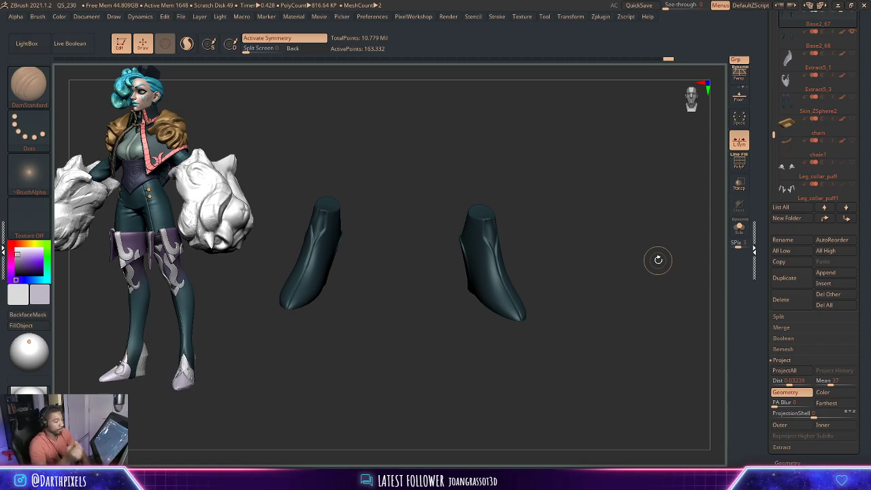
drag(545, 241, 517, 239)
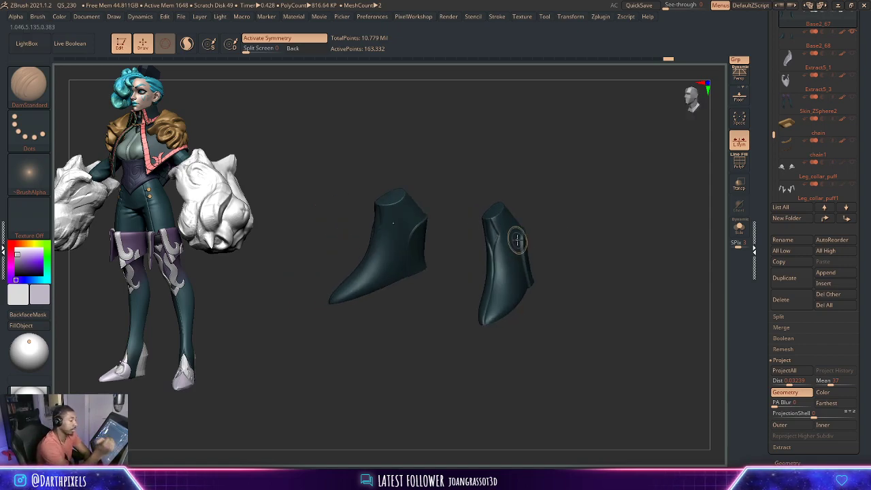
scroll(791, 141, up, 3)
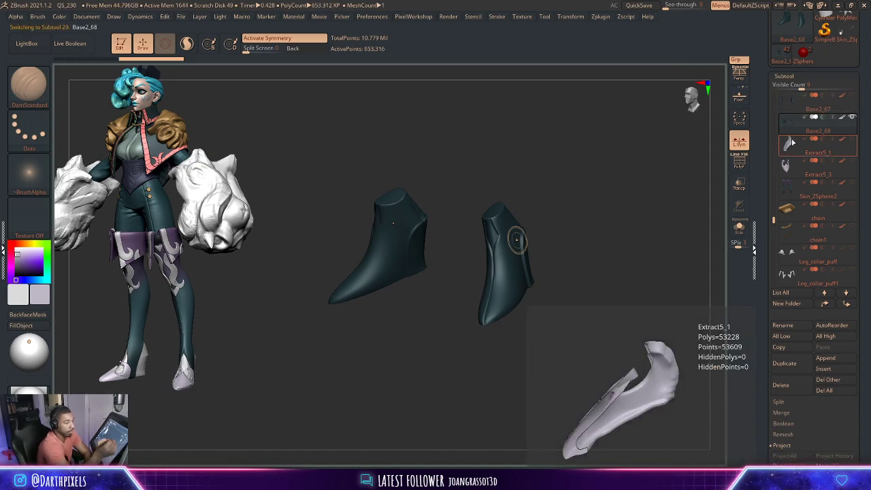
drag(504, 292, 536, 270)
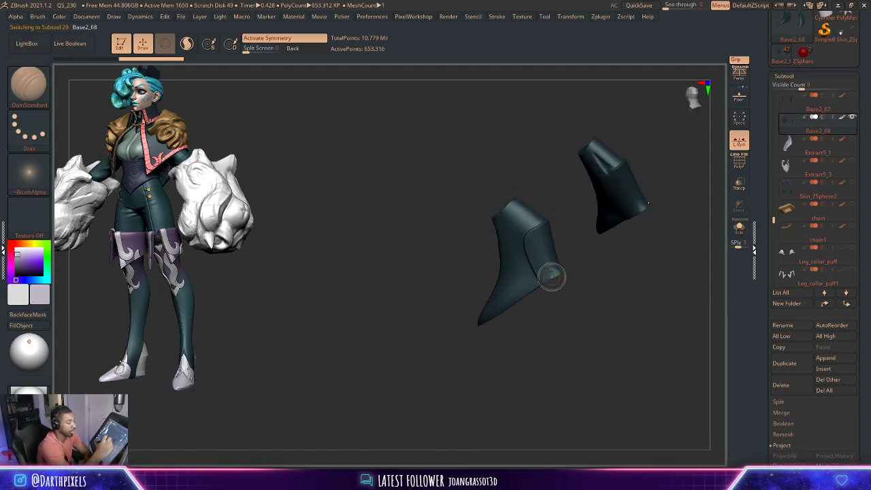
mouse_move(561, 228)
mouse_down()
mouse_move(576, 292)
mouse_move(583, 272)
mouse_move(525, 305)
mouse_up()
drag(525, 276, 711, 167)
click(793, 386)
click(712, 400)
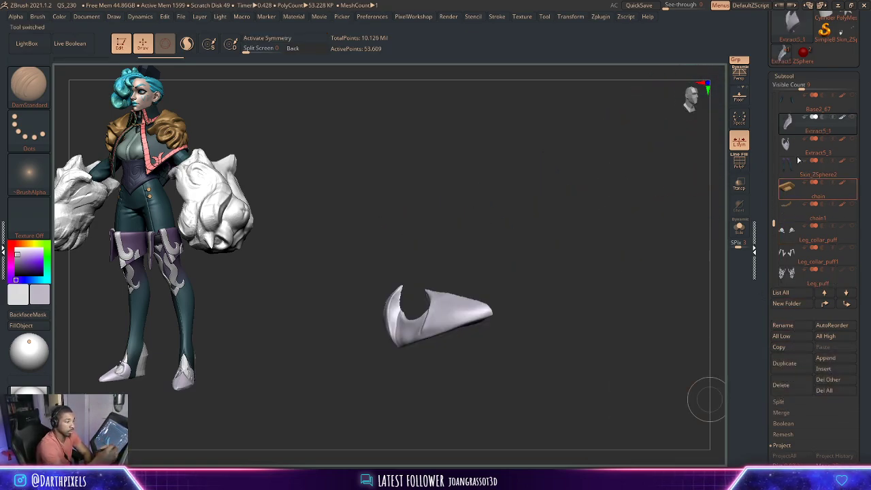
- Turn on the Skin_ZSphere2_1 toe-cover subtool and select it, showing white toe caps on both boots
mouse_move(552, 247)
mouse_down()
mouse_move(554, 220)
mouse_move(573, 238)
mouse_up()
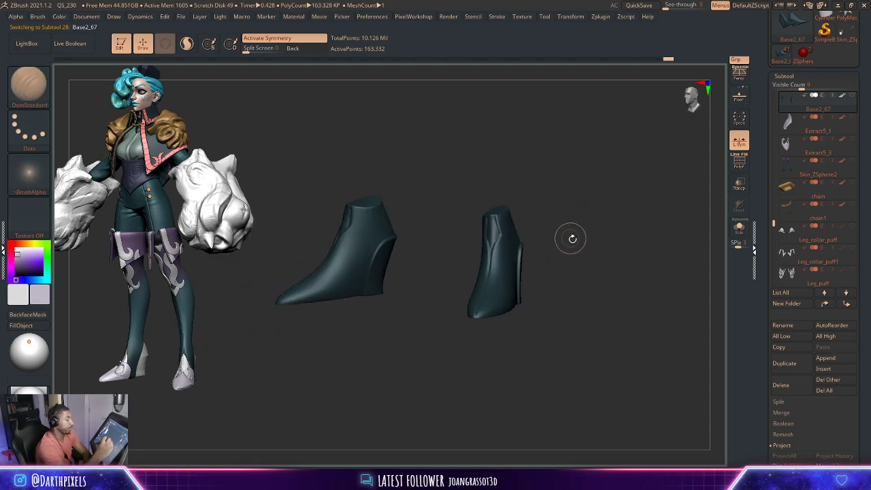
mouse_move(817, 144)
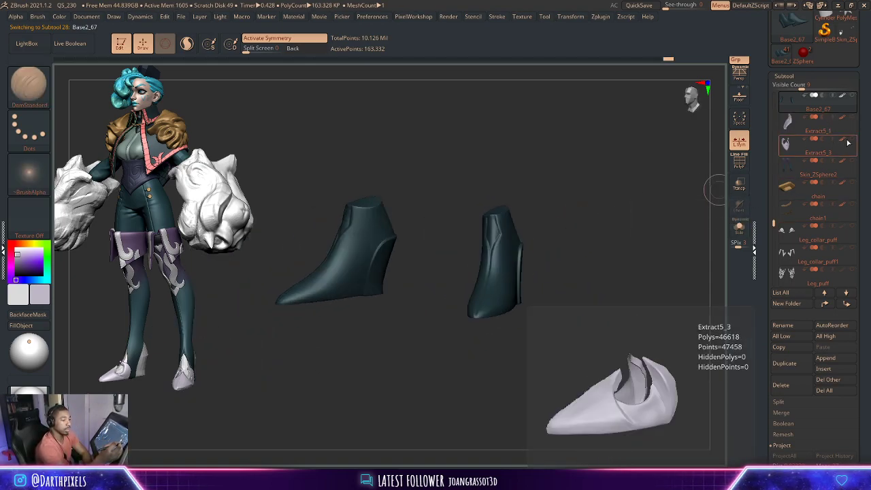
drag(774, 223, 775, 197)
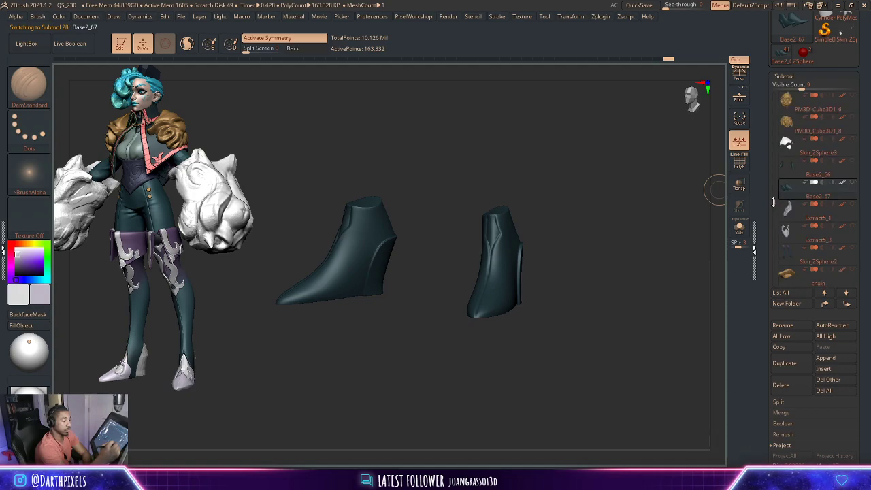
scroll(803, 212, down, 5)
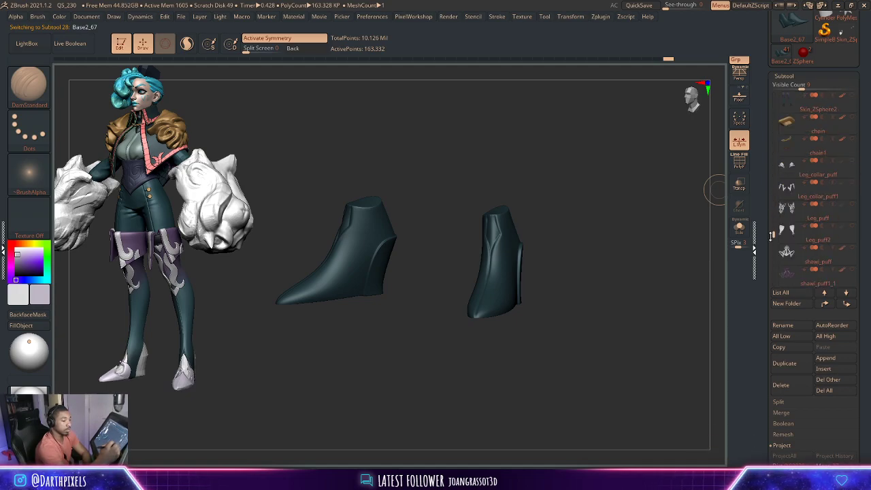
scroll(783, 253, down, 2)
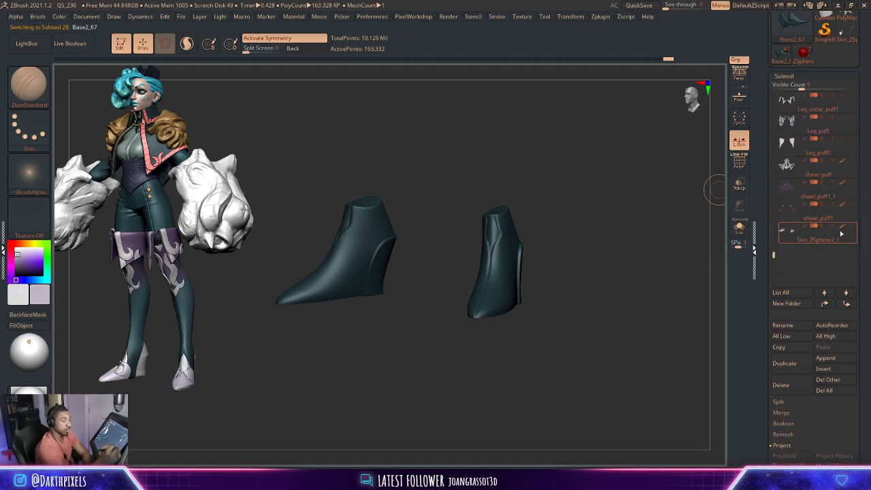
mouse_move(817, 218)
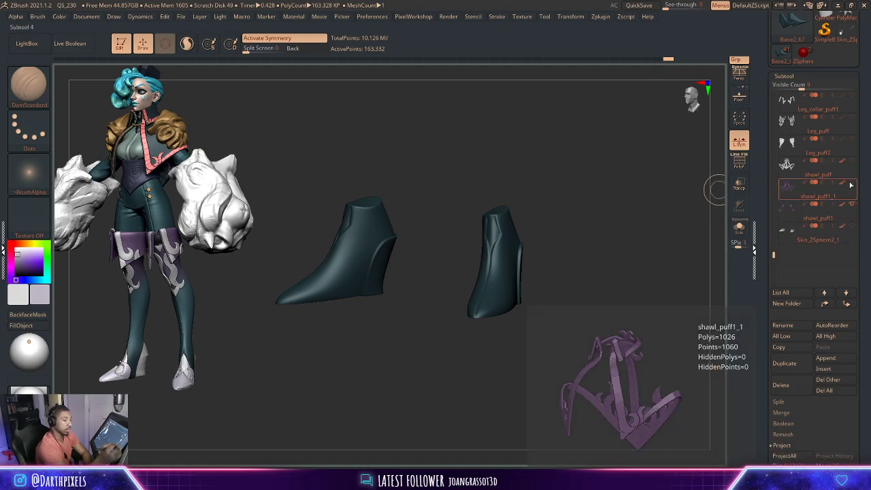
click(853, 145)
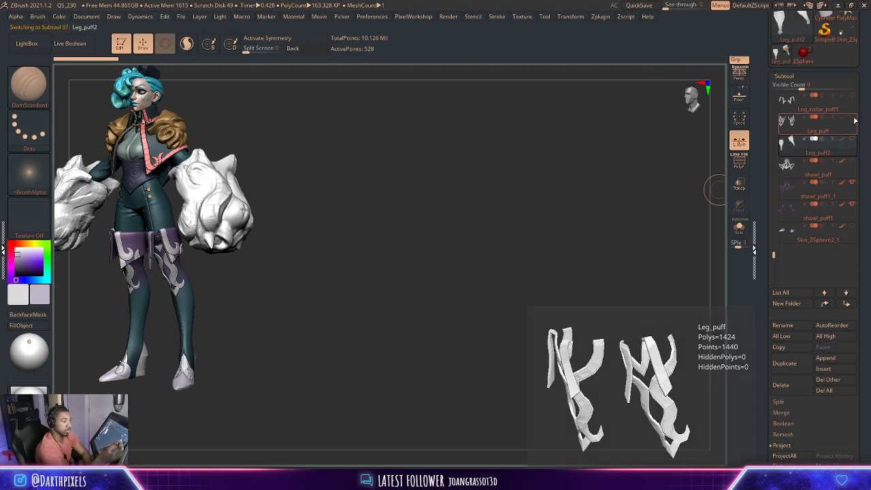
drag(774, 252, 772, 222)
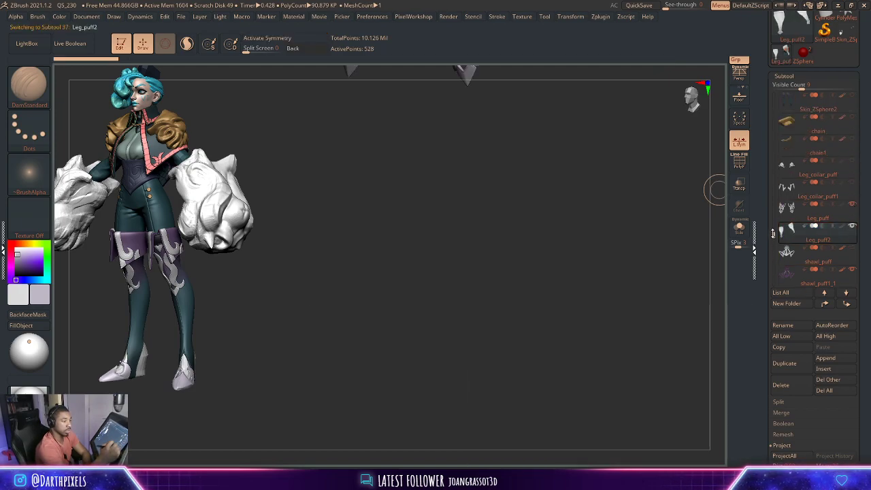
click(839, 139)
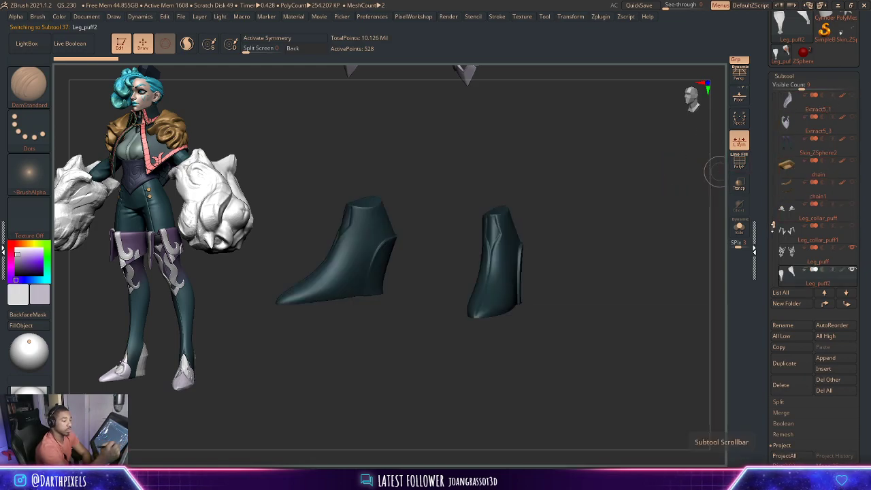
drag(774, 219, 772, 254)
click(853, 230)
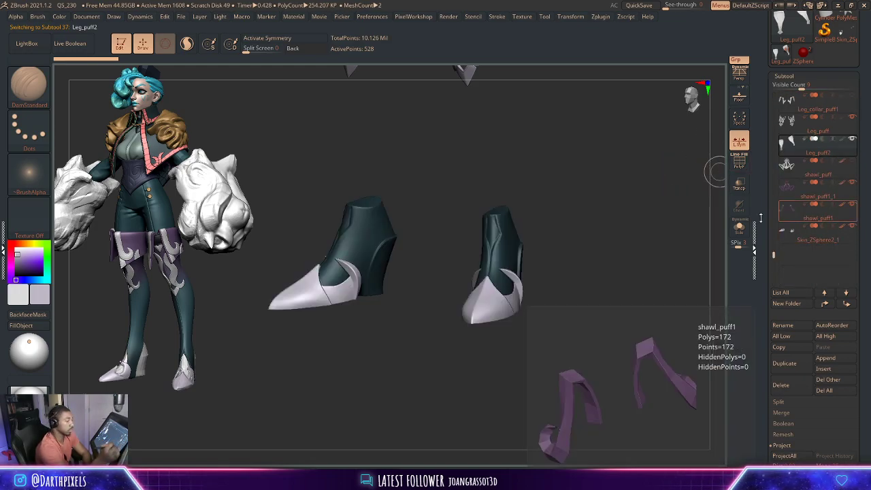
mouse_move(592, 258)
mouse_down()
mouse_move(619, 217)
mouse_move(595, 256)
mouse_move(572, 268)
mouse_move(584, 311)
mouse_move(614, 204)
mouse_up()
click(783, 240)
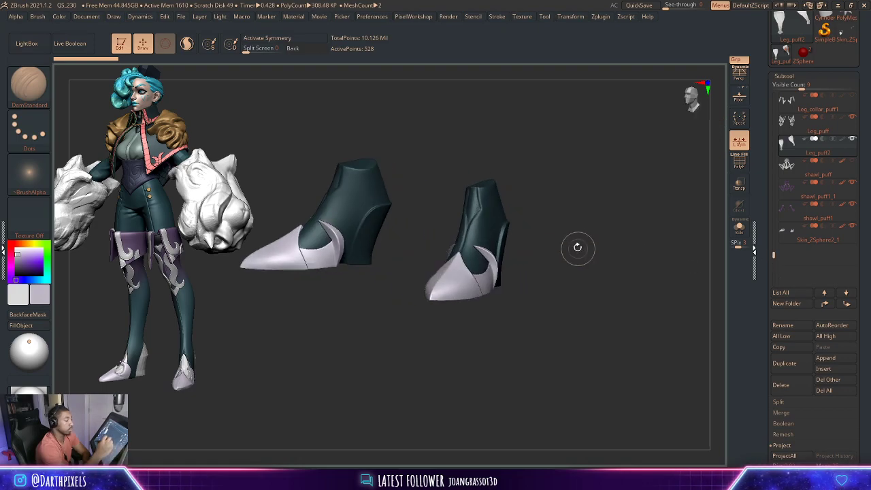
- With the Move brush, pull the toe cover's upper corner upward to fit the boot
mouse_move(576, 247)
mouse_down()
mouse_move(521, 257)
mouse_move(550, 246)
mouse_move(572, 252)
mouse_up()
key(space)
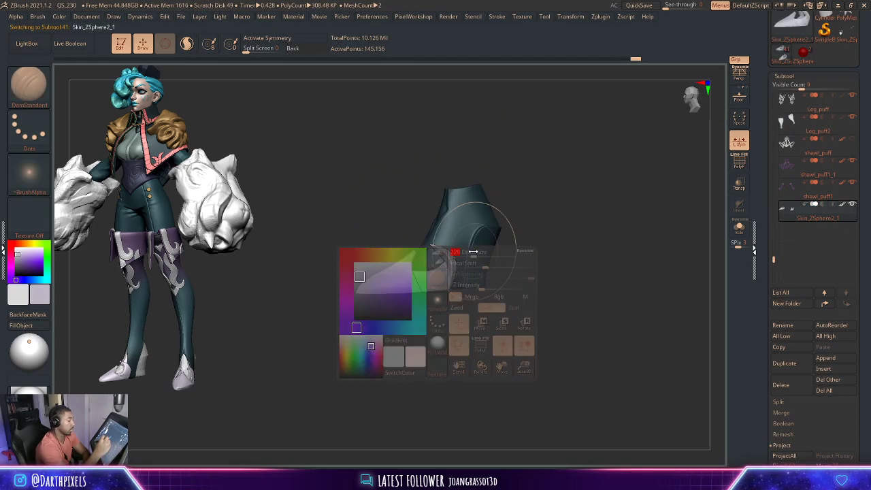
click(37, 92)
click(440, 136)
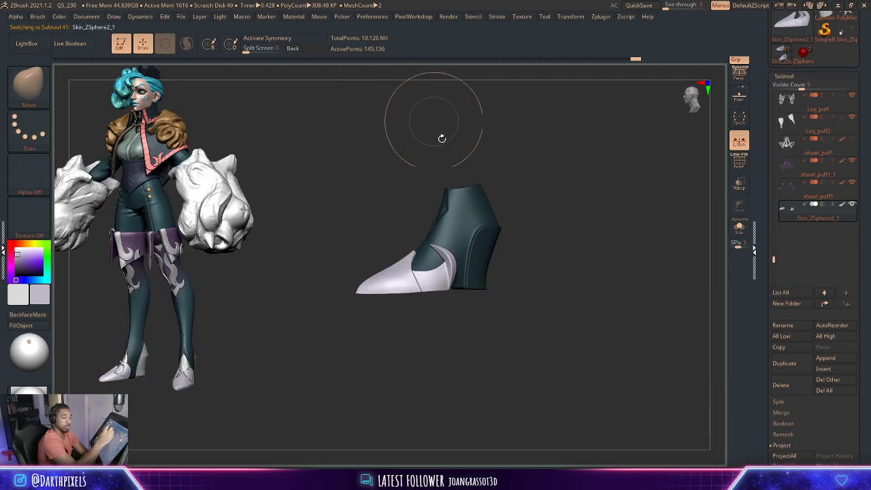
drag(514, 214, 504, 225)
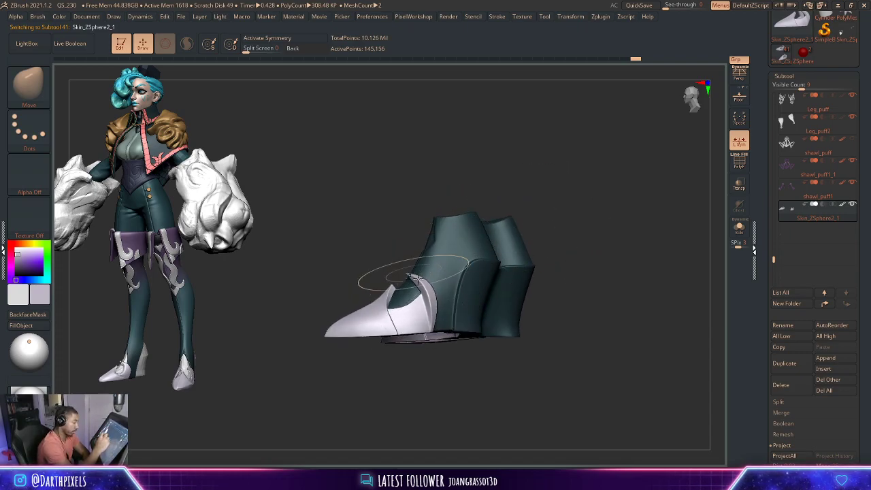
drag(405, 292, 408, 276)
drag(419, 306, 389, 243)
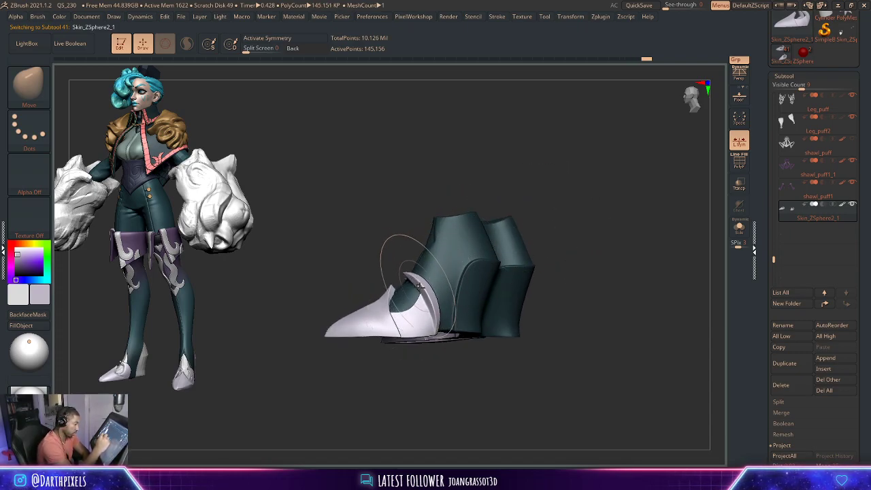
mouse_move(510, 204)
mouse_down()
mouse_move(558, 204)
mouse_move(500, 252)
mouse_move(598, 200)
mouse_up()
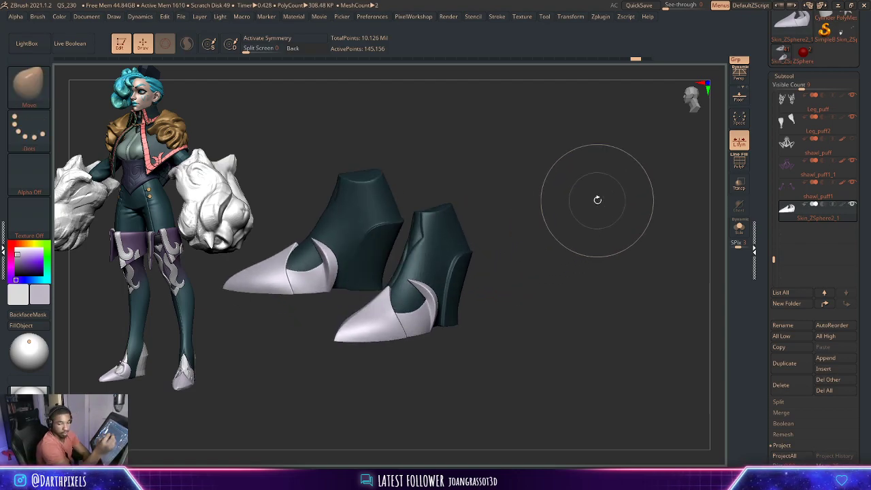
- Check the chain1 and Leg_collar_puff subtools, then select the Skin_ZSphere2 leg mesh to view the legs
scroll(810, 204, up, 5)
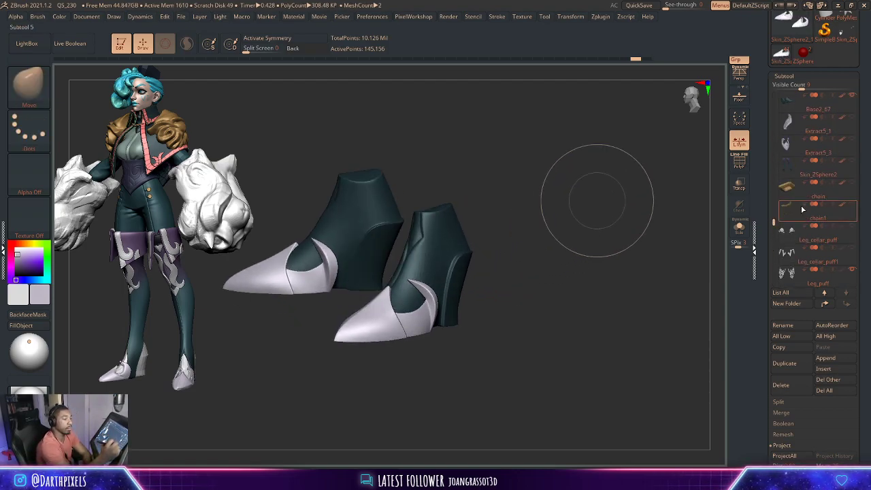
click(838, 218)
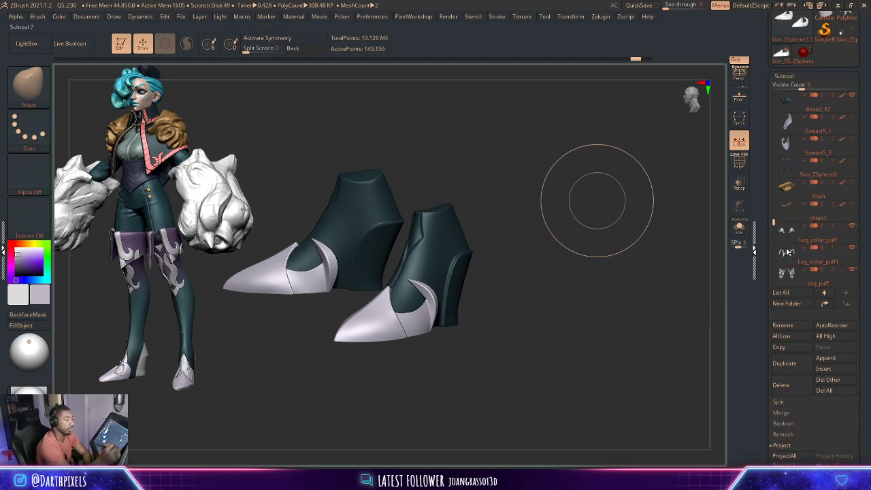
click(819, 241)
mouse_move(817, 262)
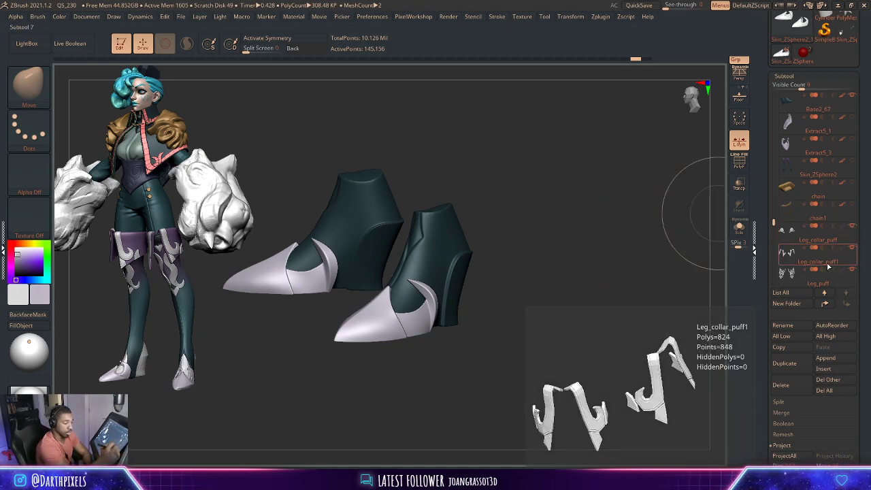
scroll(817, 225, up, 2)
click(849, 206)
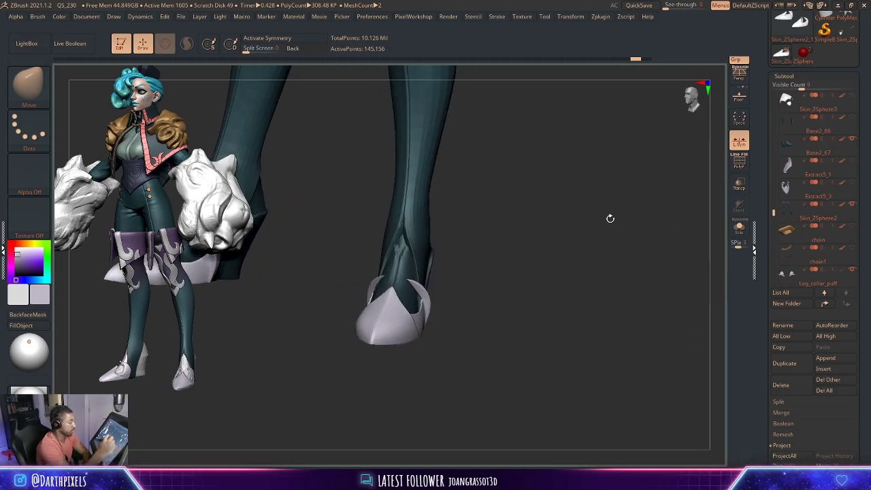
mouse_move(609, 218)
mouse_down()
mouse_move(536, 213)
mouse_move(567, 202)
mouse_move(581, 253)
mouse_move(506, 276)
mouse_move(535, 294)
mouse_move(524, 269)
mouse_move(554, 204)
mouse_move(525, 254)
mouse_move(478, 276)
mouse_up()
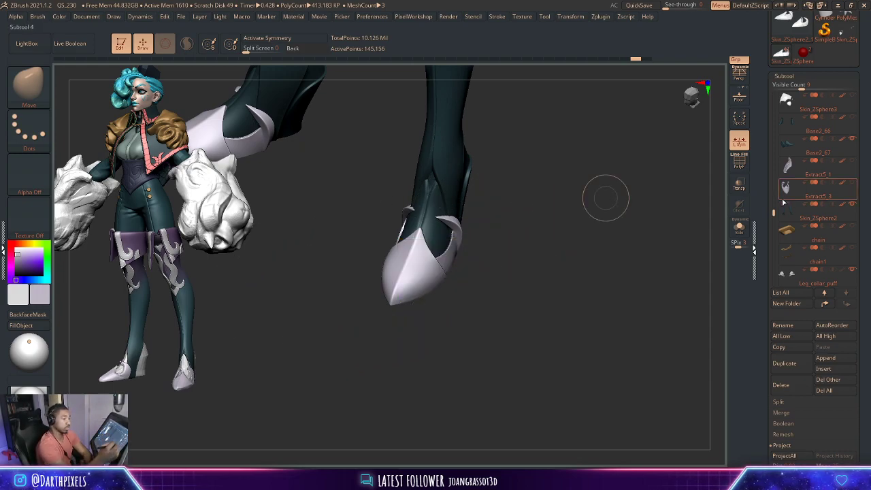
- Cancel deleting the toe-cover piece, then delete the Extract5_3 subtool instead
drag(774, 213, 774, 253)
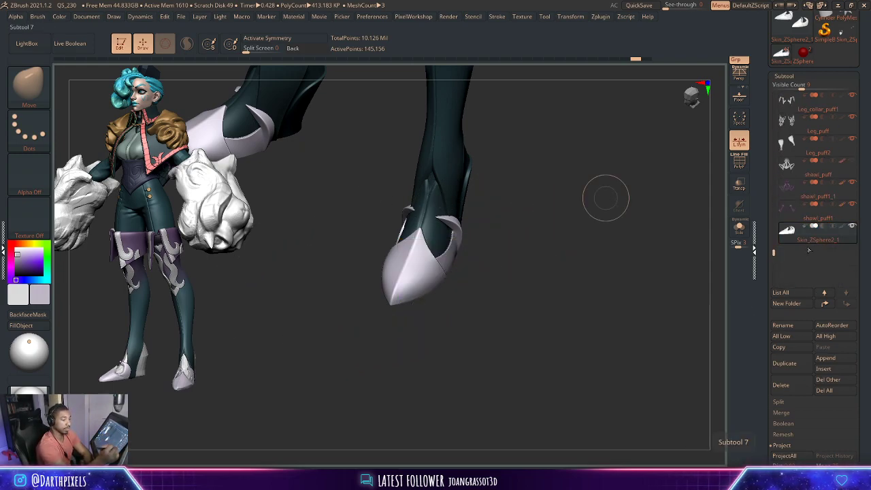
click(792, 389)
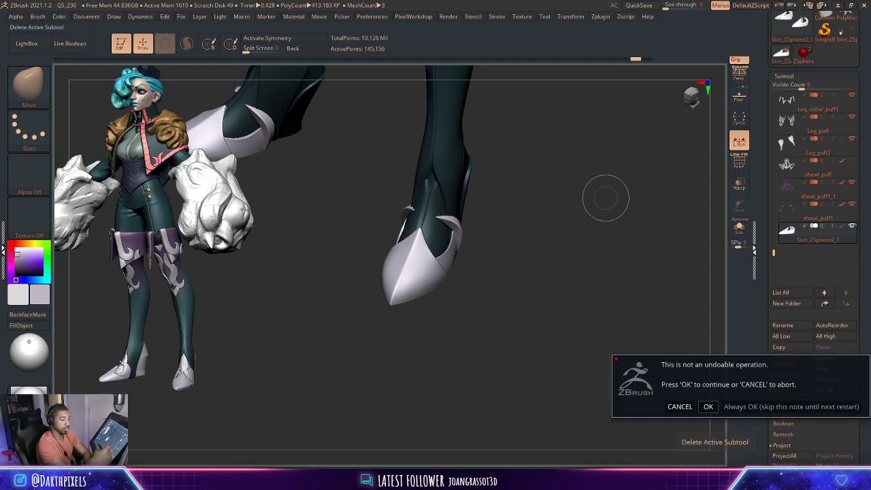
click(680, 407)
drag(774, 251, 774, 219)
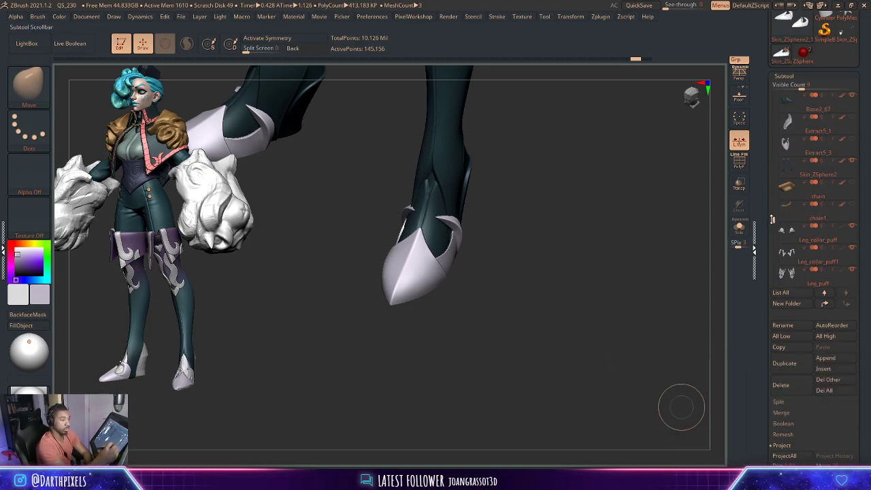
click(796, 167)
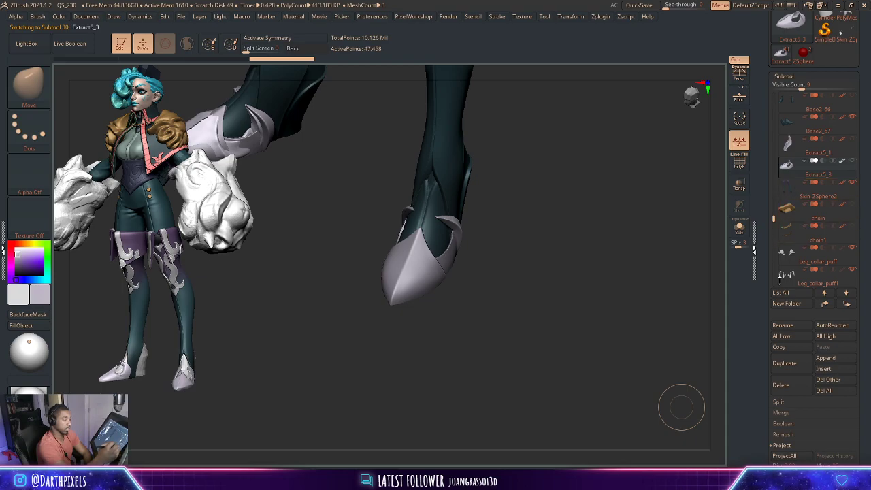
click(789, 387)
click(709, 404)
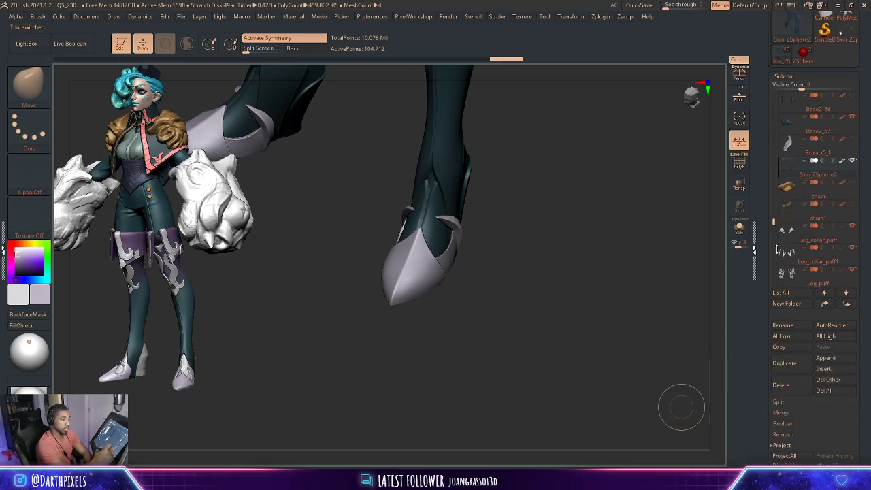
- Delete the Extract5_1 subtool and duplicate the Base2_67 boot
click(796, 152)
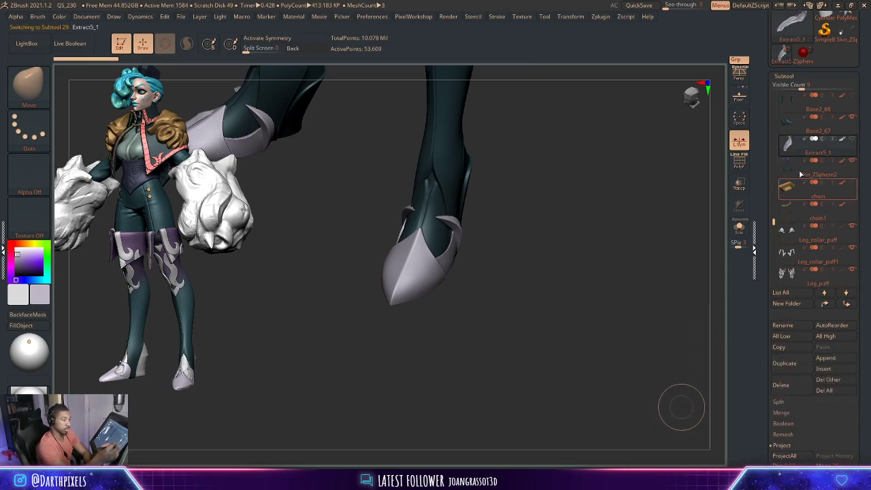
click(781, 386)
click(712, 411)
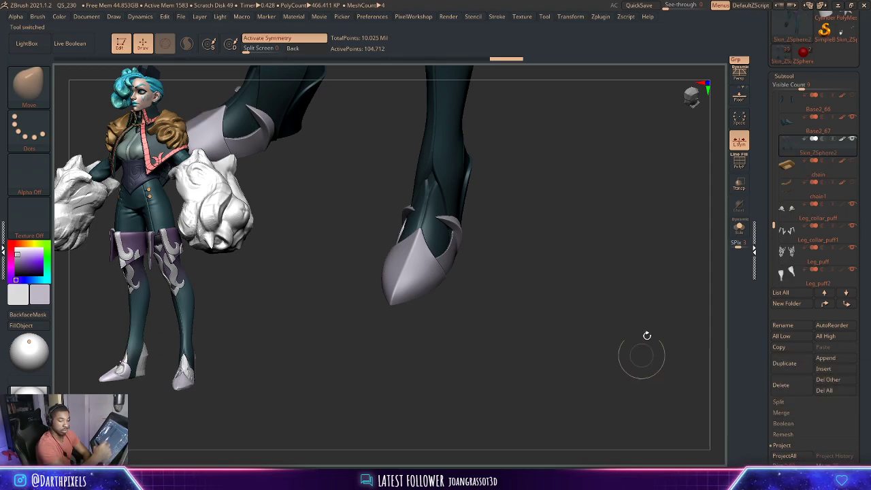
click(797, 132)
mouse_move(593, 239)
mouse_down()
mouse_move(633, 209)
mouse_move(666, 208)
mouse_up()
click(784, 363)
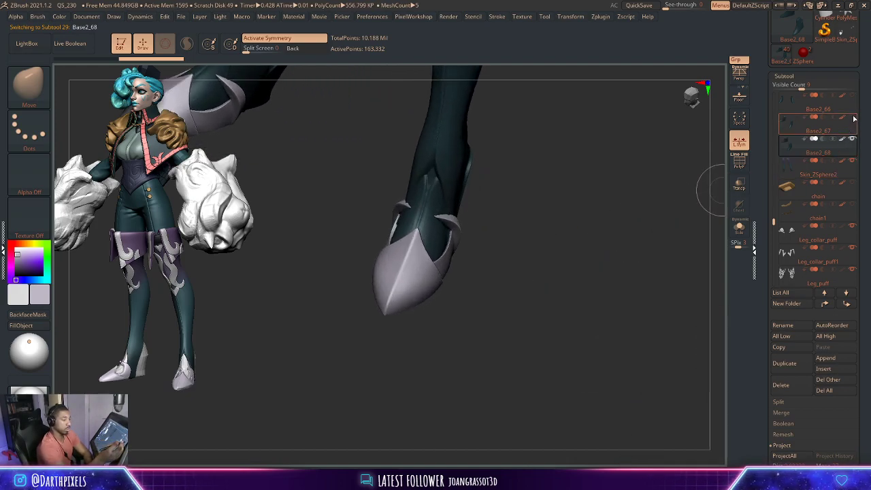
- Isolate the Base2_68 boot, flatten it along the toe and sole, and turn it to a front view
click(739, 228)
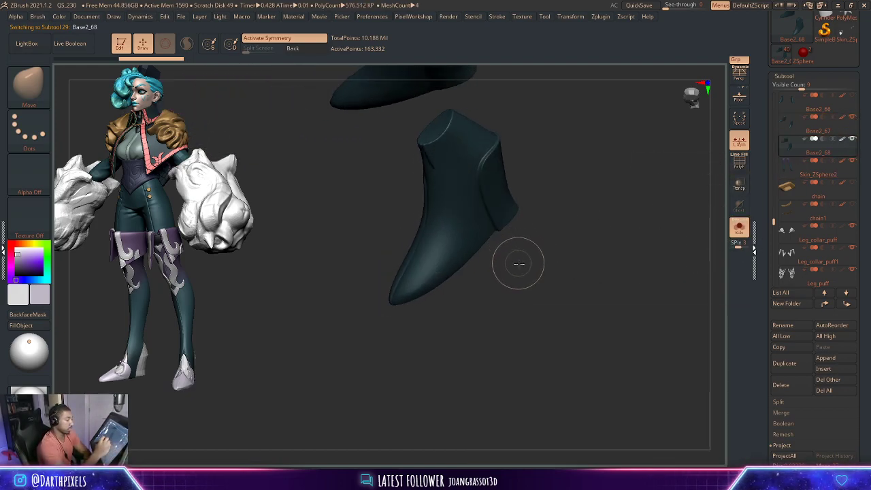
mouse_move(518, 263)
mouse_down()
mouse_move(538, 255)
mouse_move(451, 274)
mouse_up()
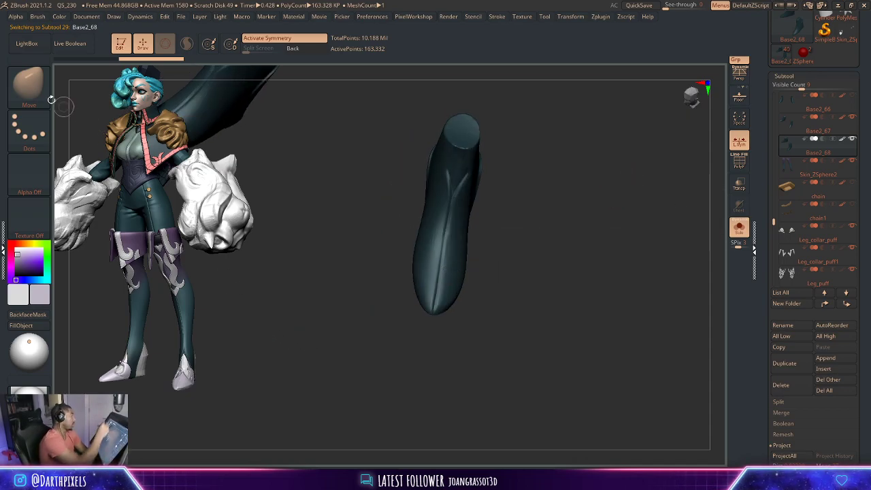
mouse_move(462, 176)
mouse_down()
mouse_move(550, 252)
mouse_move(537, 283)
mouse_move(496, 255)
mouse_move(482, 278)
mouse_move(457, 286)
mouse_up()
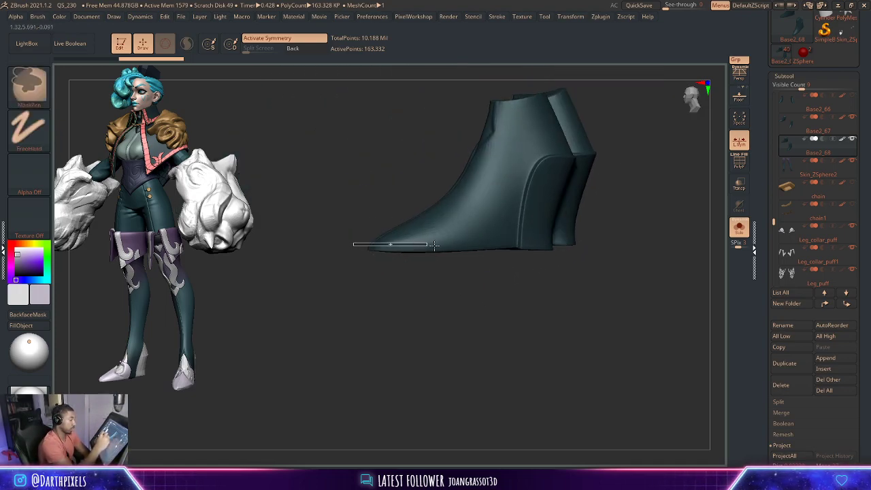
ctrl+shift+drag(360, 252, 476, 251)
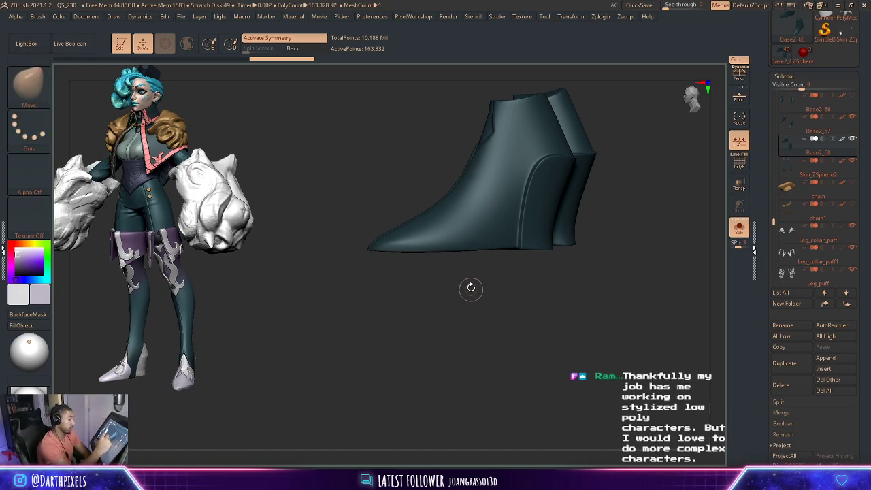
mouse_move(469, 287)
mouse_down()
mouse_move(506, 288)
mouse_move(542, 216)
mouse_up()
key(space)
- Choose the DamStandard brush and set the boots to exact side profile, shifted lower right
click(28, 85)
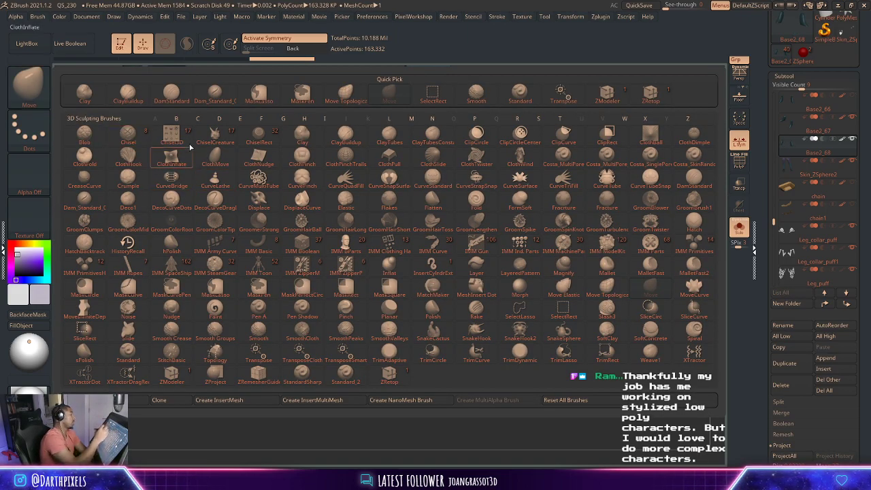
key(d)
key(s)
mouse_move(504, 204)
mouse_down()
mouse_move(529, 189)
mouse_move(520, 215)
mouse_up()
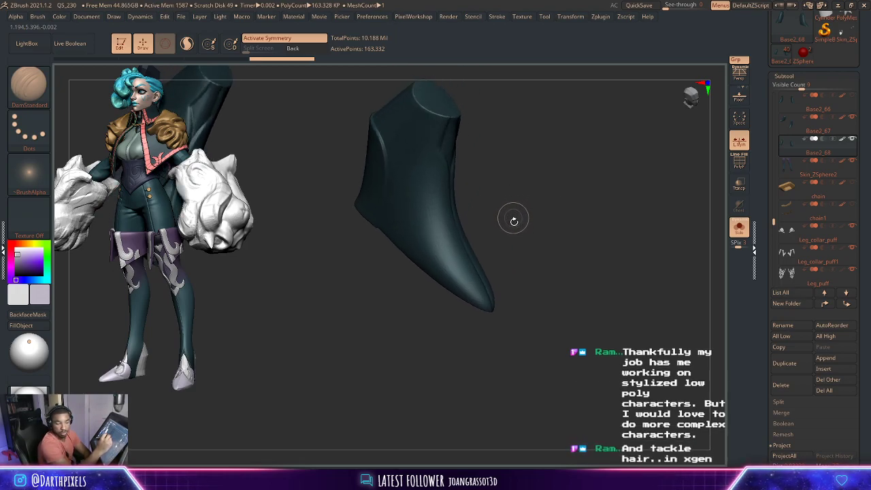
mouse_move(510, 222)
shift+mouse_down()
mouse_move(549, 196)
mouse_move(479, 179)
shift+mouse_up()
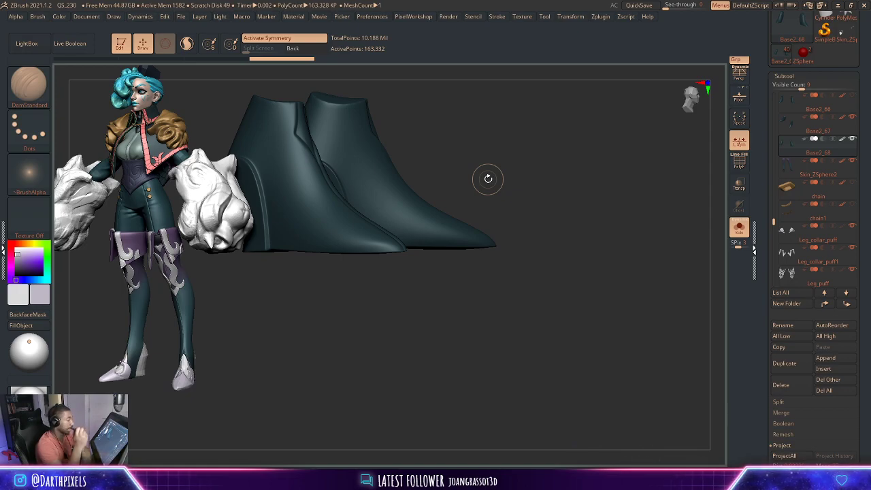
drag(467, 185, 498, 209)
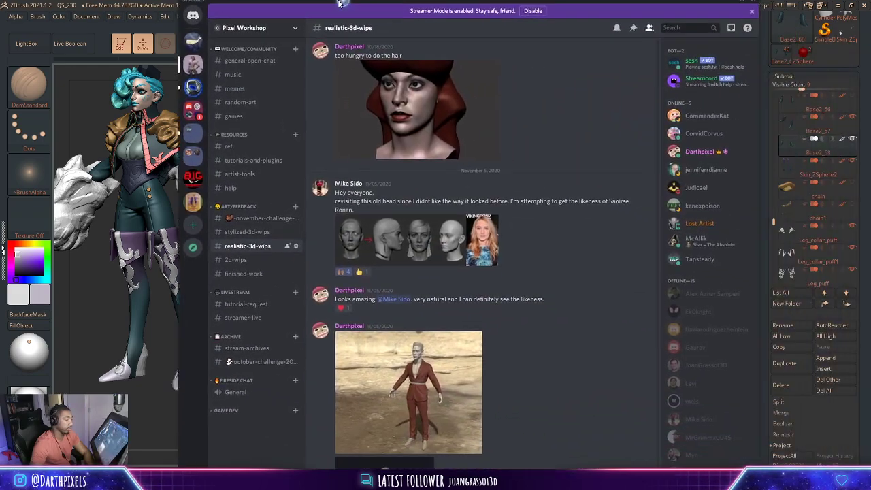
drag(865, 7, 435, 1)
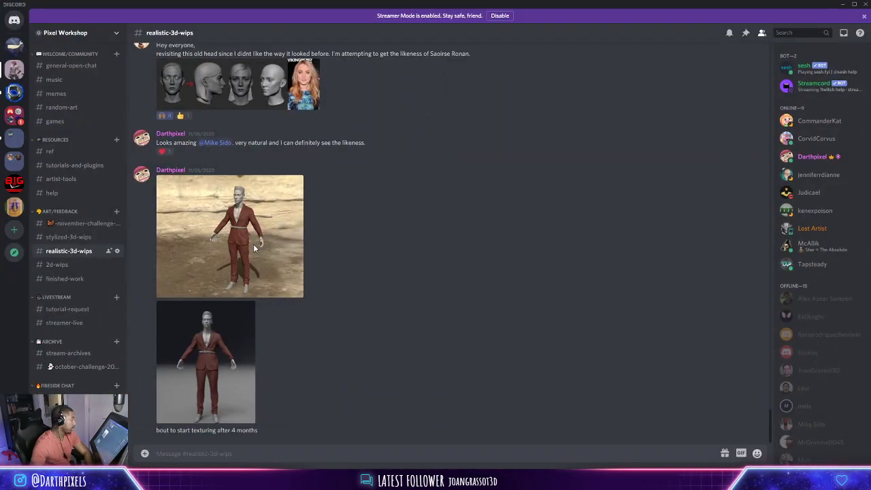
click(253, 244)
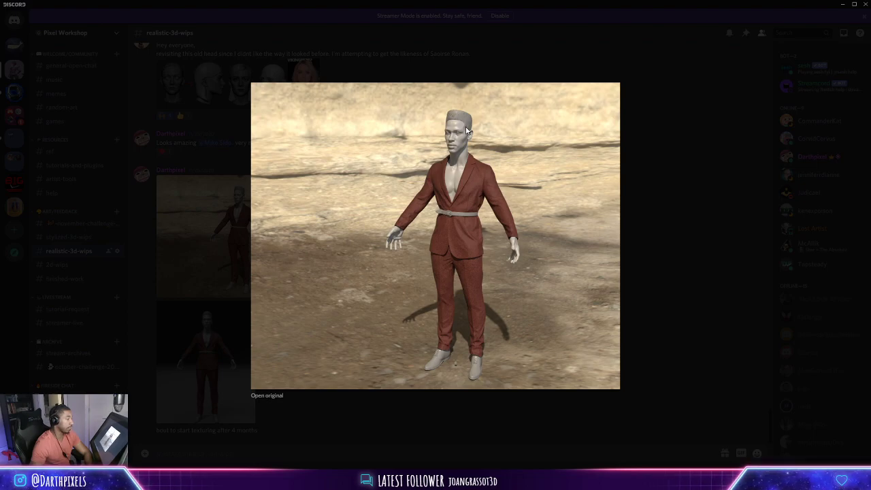
click(456, 12)
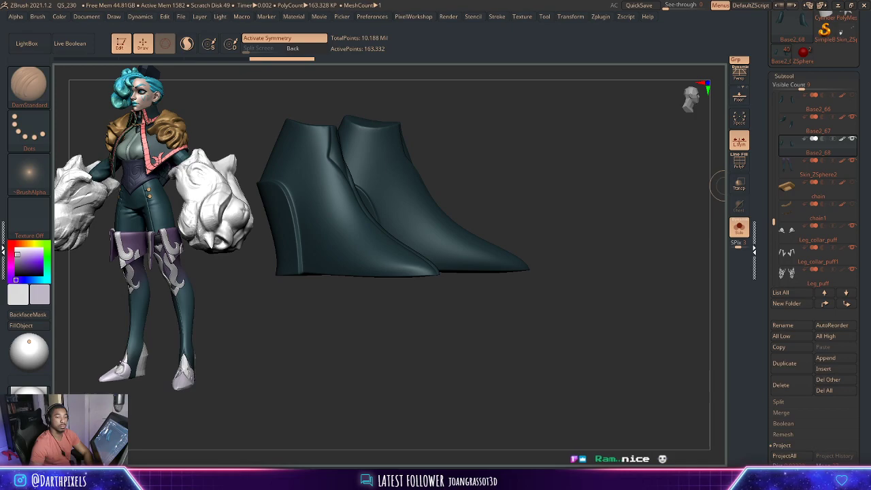
- Make the Skin_ZSphere2_1 toe cap the active part and mask a stripe along its bottom edge
drag(482, 194, 516, 233)
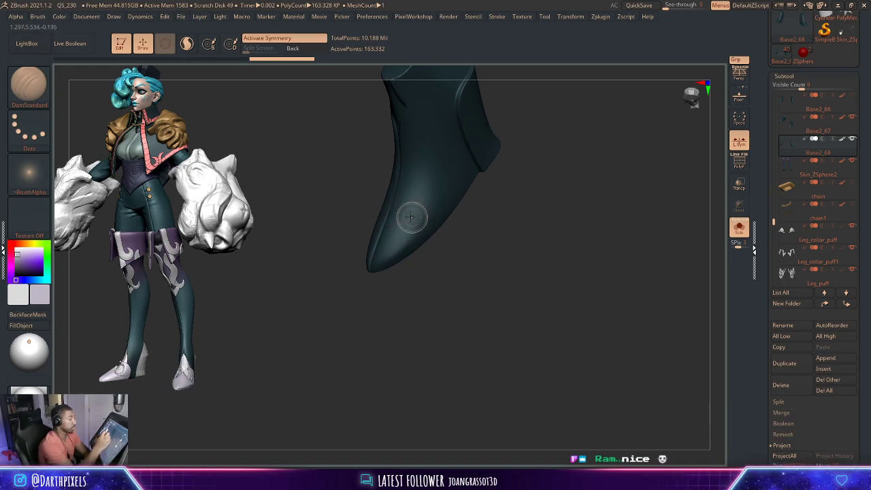
drag(435, 196, 399, 197)
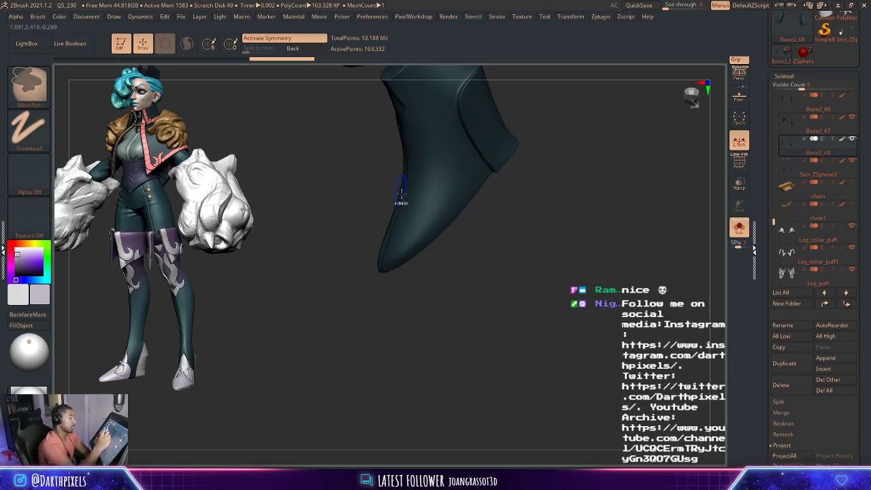
ctrl+shift+click(603, 242)
drag(603, 241, 517, 243)
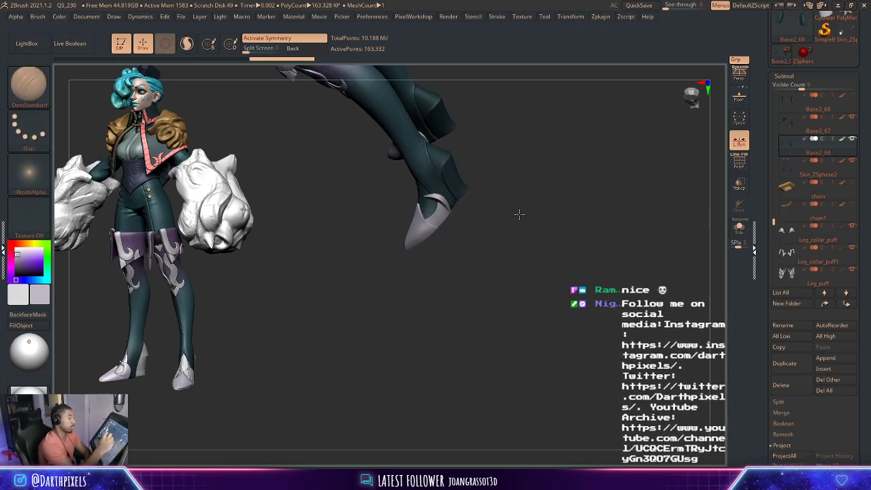
alt+click(440, 234)
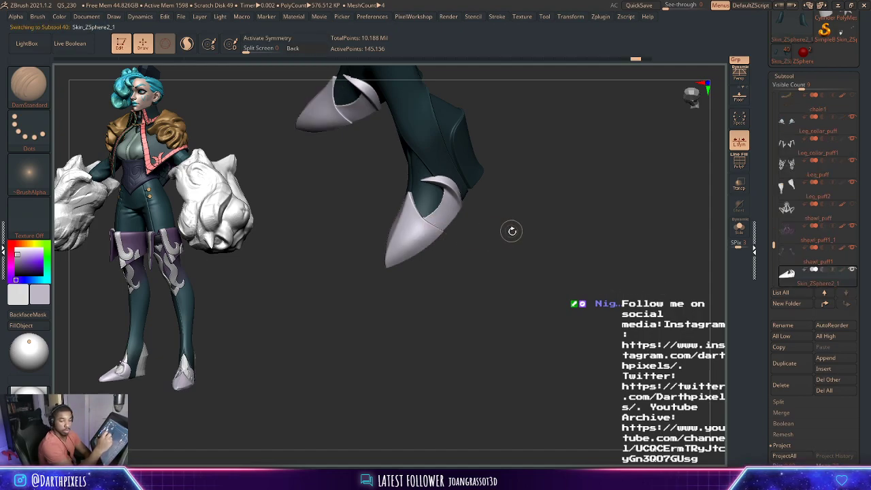
drag(506, 224, 466, 293)
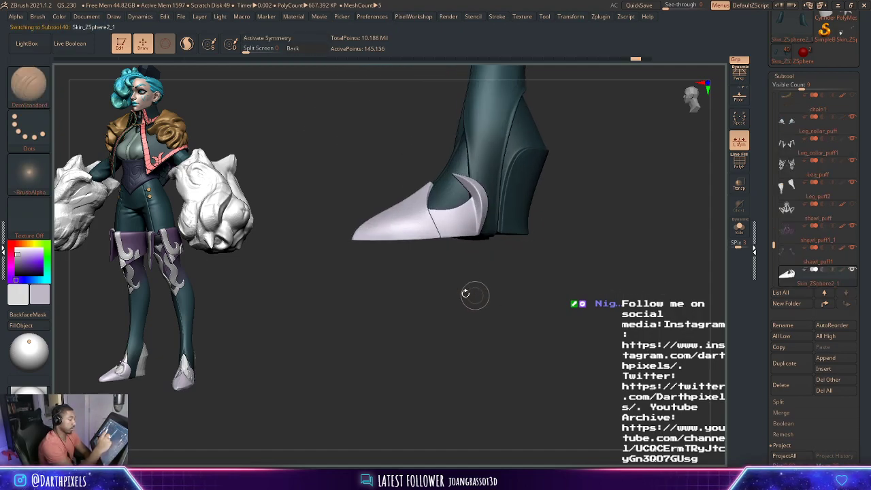
ctrl+drag(346, 238, 490, 238)
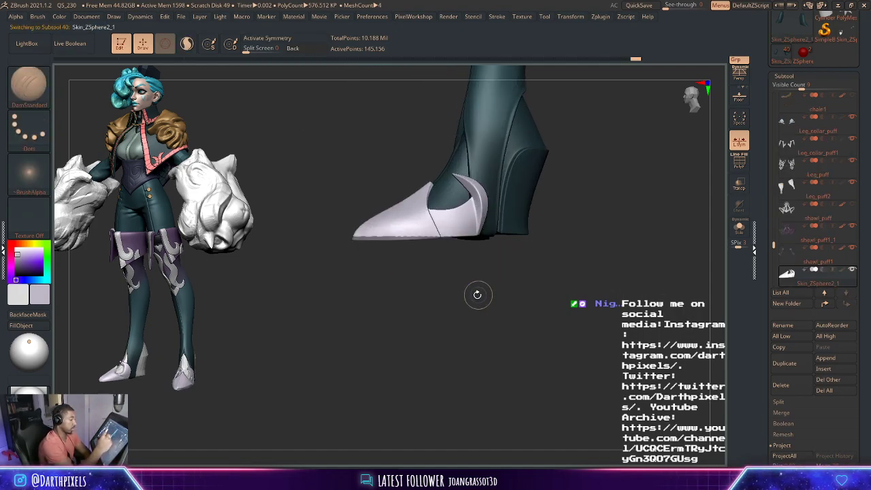
- Lasso-mask around the toe tip and rotate the tip with Transpose so it points along the shoe
key(b)
key(m)
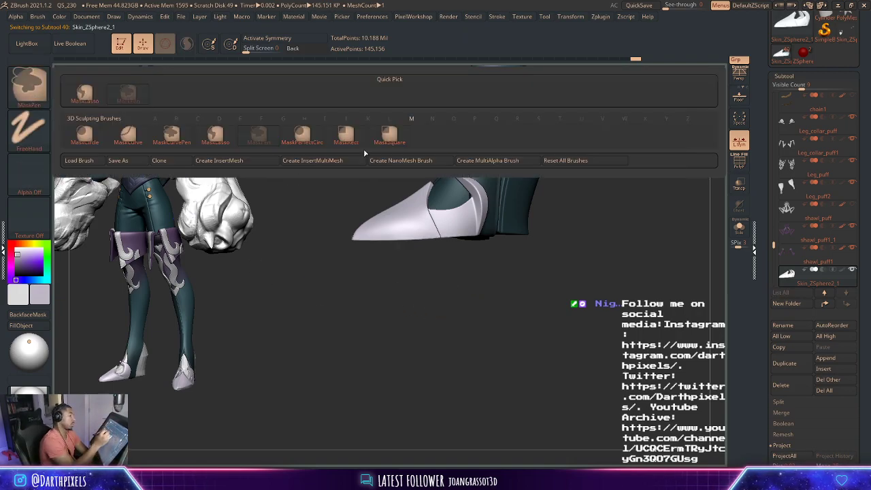
click(219, 141)
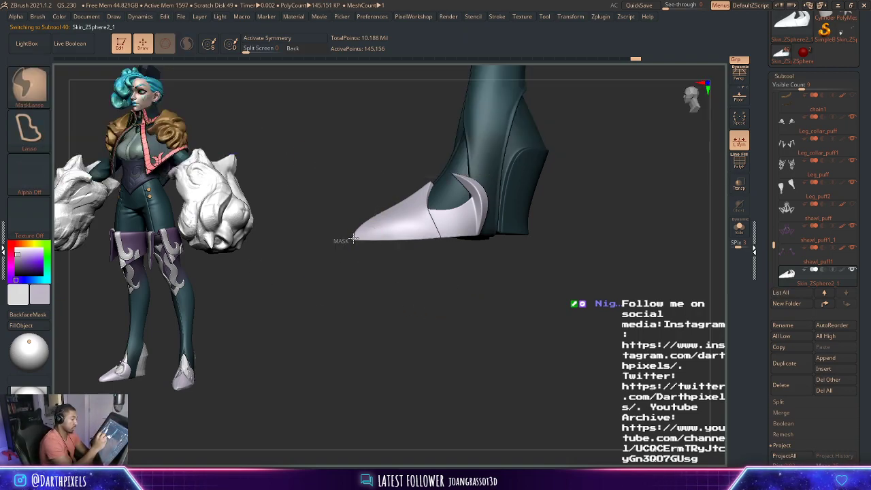
ctrl+drag(492, 235, 476, 242)
key(b)
key(d)
key(s)
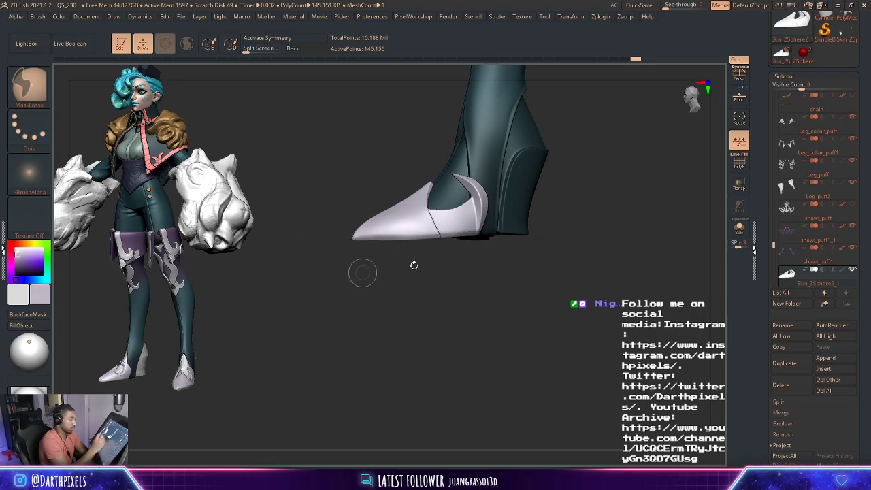
key(r)
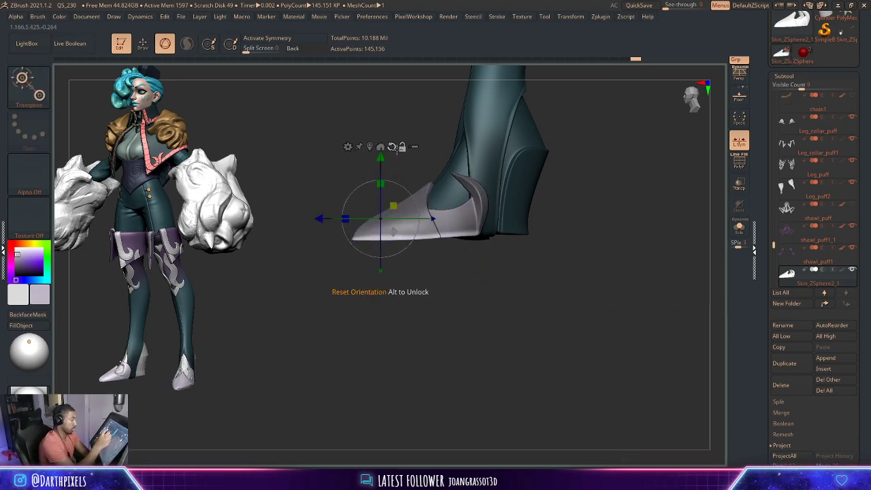
mouse_move(463, 218)
mouse_down()
mouse_move(490, 211)
mouse_move(613, 228)
mouse_move(443, 243)
mouse_move(443, 263)
mouse_move(541, 228)
mouse_move(492, 183)
mouse_move(501, 196)
mouse_up()
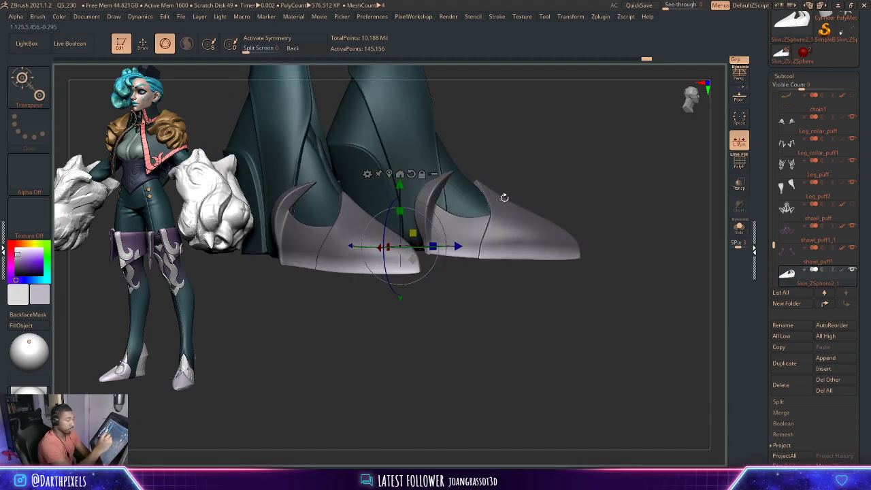
key(q)
mouse_move(558, 179)
mouse_down()
mouse_move(499, 237)
mouse_move(506, 243)
mouse_up()
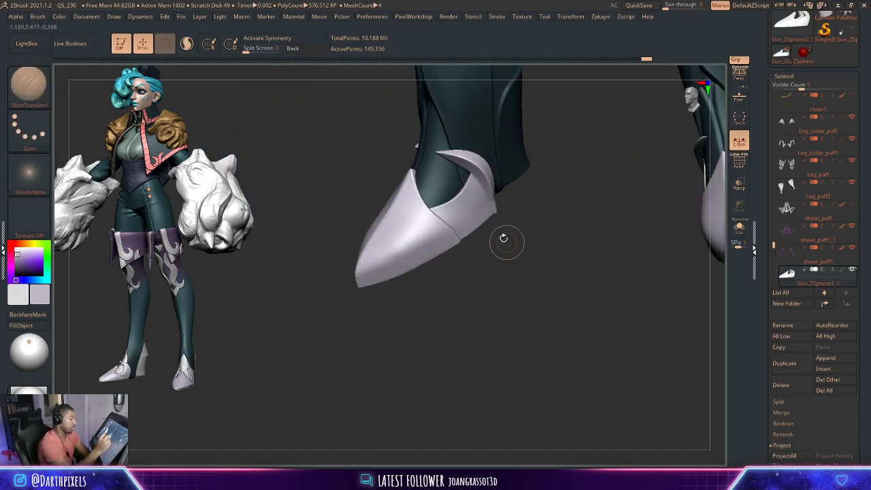
- Remesh the toe cap as a DynaMesh at resolution 128, freezing subdivisions, then pick Move Topological
click(784, 76)
click(790, 85)
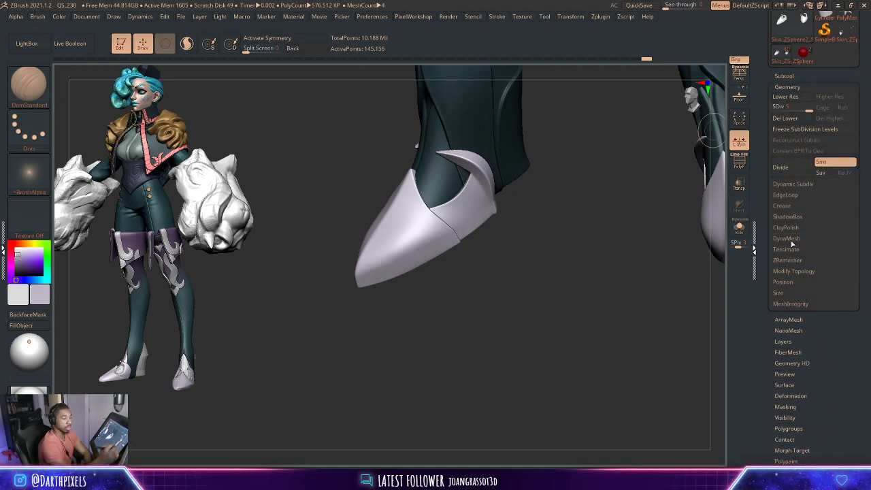
click(789, 238)
click(795, 260)
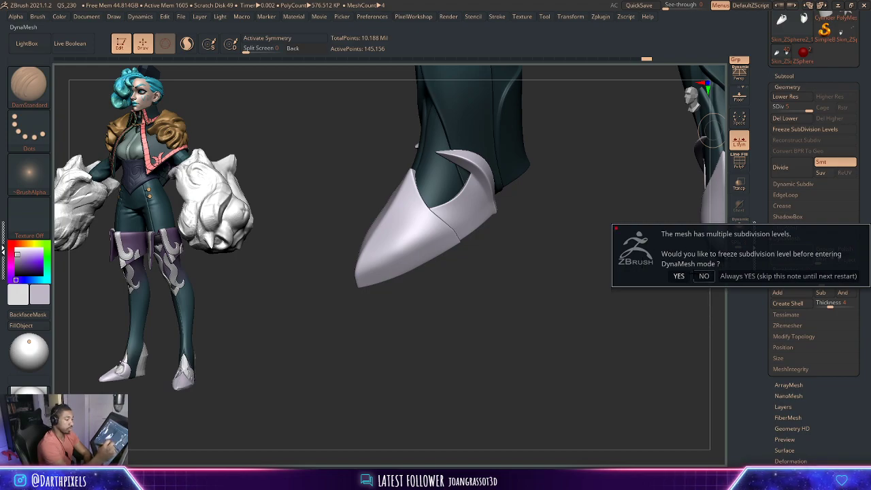
click(704, 275)
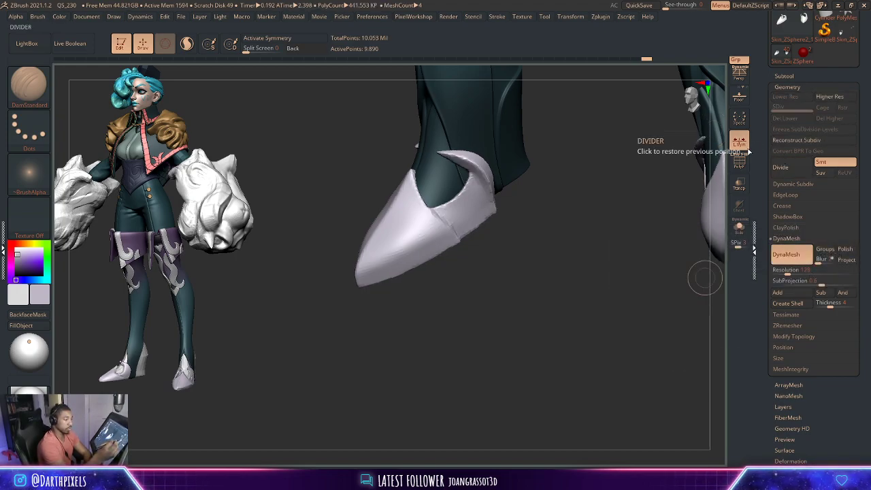
mouse_move(680, 224)
mouse_down()
mouse_move(551, 243)
mouse_move(414, 279)
mouse_move(547, 307)
mouse_move(549, 290)
mouse_move(556, 311)
mouse_up()
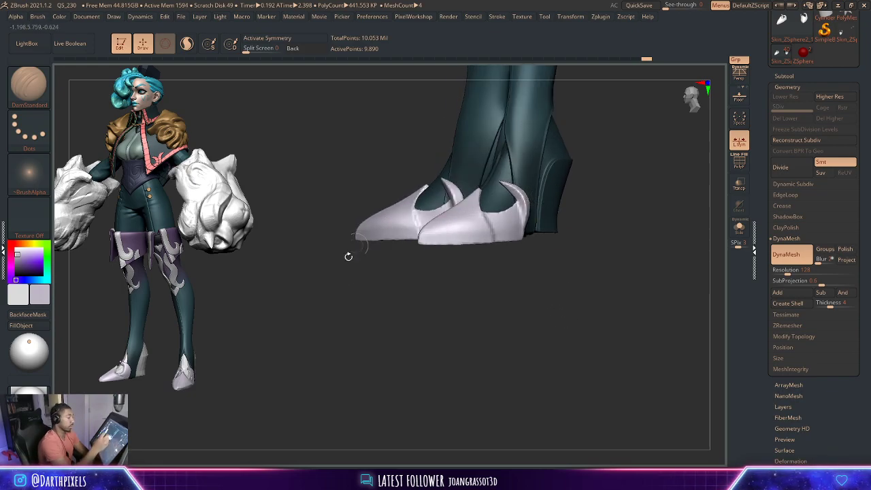
drag(348, 256, 389, 282)
key(b)
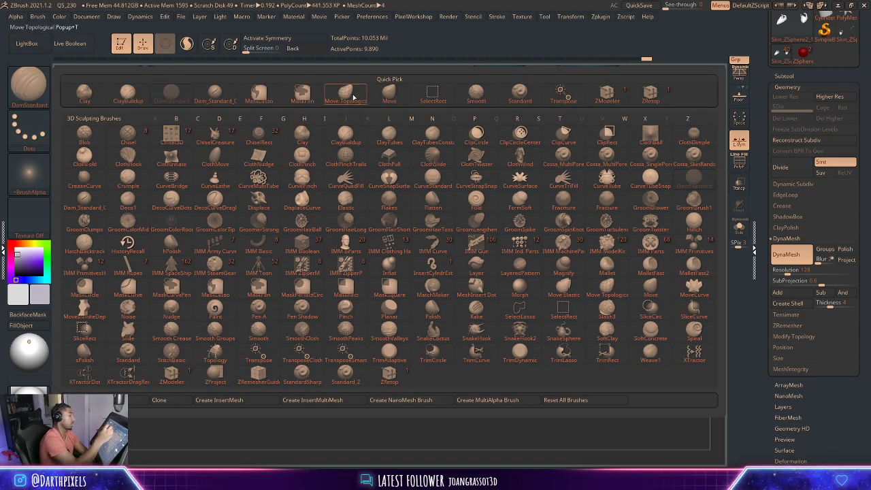
click(353, 97)
- Turn on X symmetry and view both boots from a higher, frontal angle
right_click(375, 216)
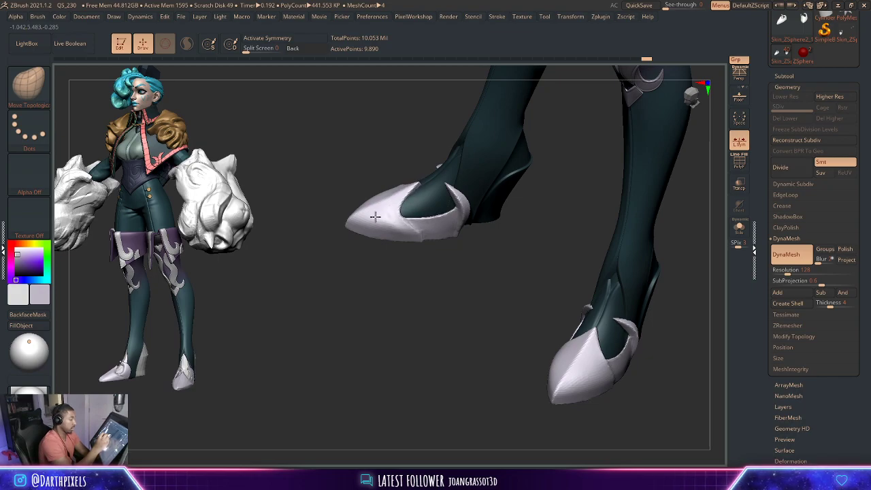
mouse_move(428, 263)
mouse_down()
mouse_move(428, 272)
mouse_move(558, 185)
mouse_move(560, 216)
mouse_move(612, 227)
mouse_move(528, 204)
mouse_up()
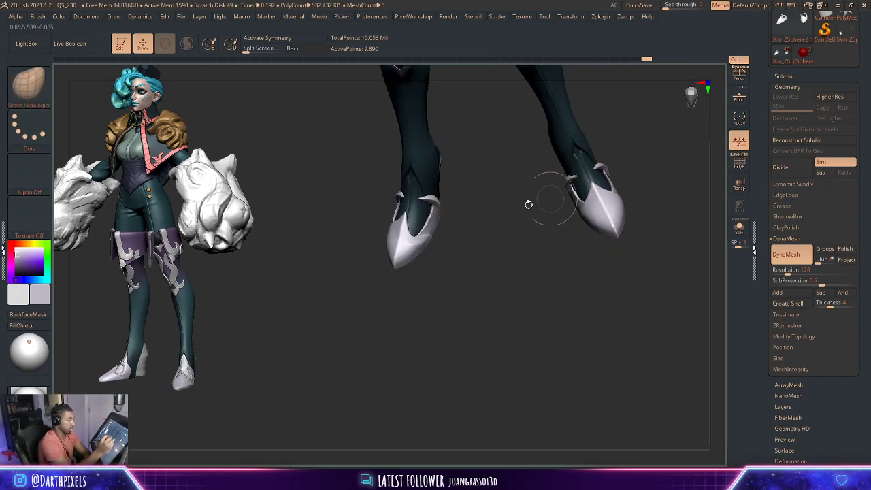
right_click(389, 224)
drag(389, 232, 432, 245)
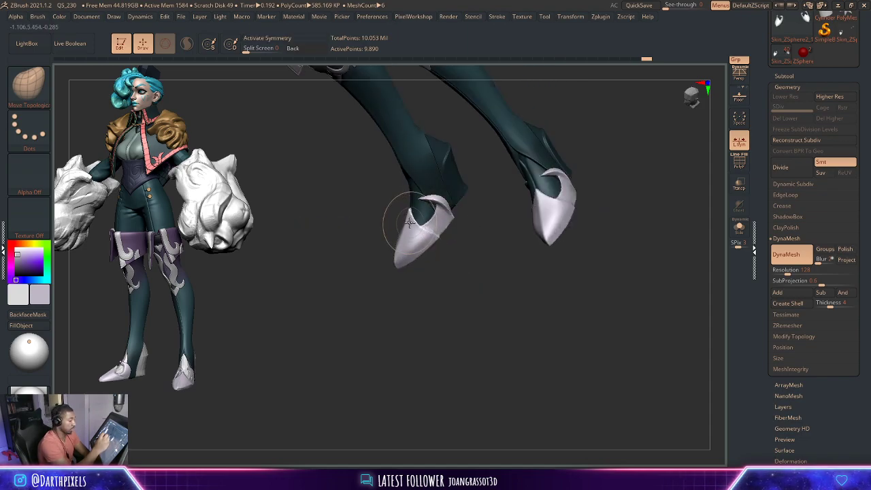
key(x)
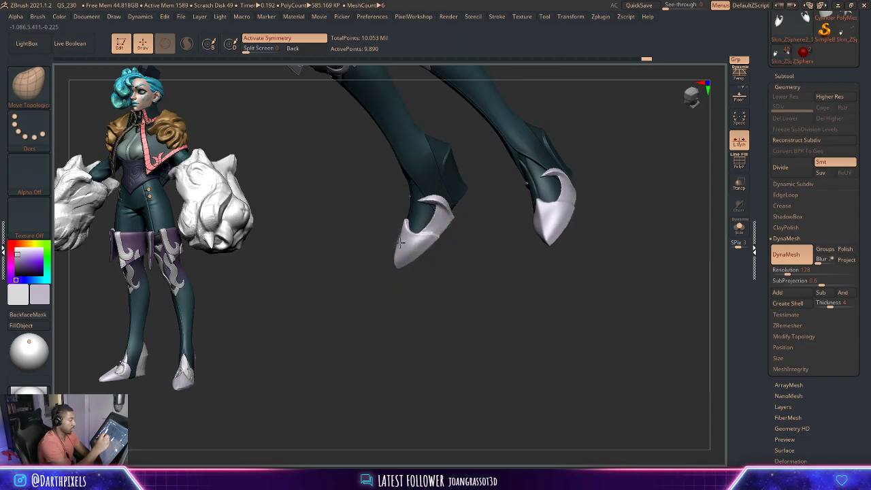
mouse_move(449, 259)
mouse_down()
mouse_move(463, 237)
mouse_move(476, 243)
mouse_move(438, 213)
mouse_up()
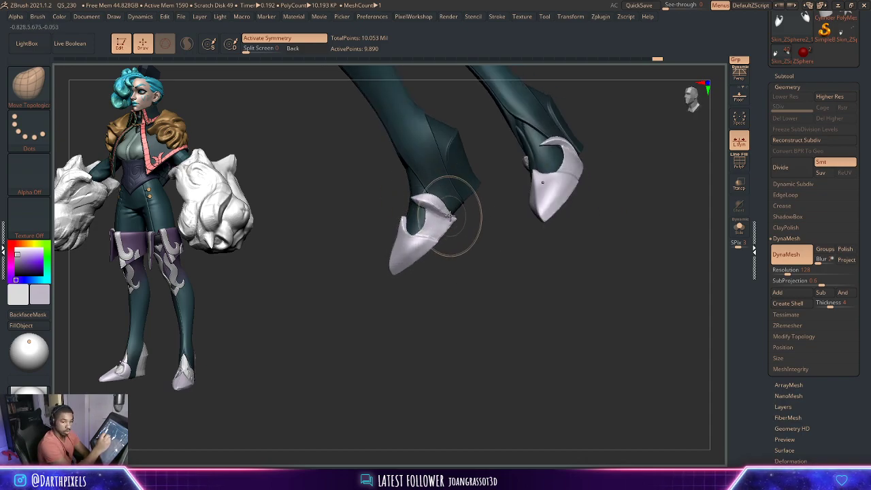
- Select the Skin_ZSphere2 leg mesh, drop it to SDiv 1, and push out the ankle and heel
alt+click(463, 199)
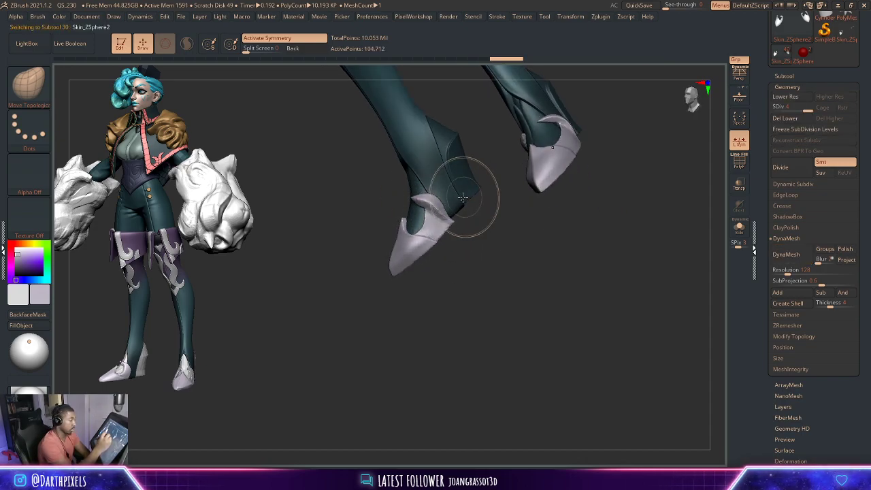
key(space)
key(shift)
key(shift+d)
key(shift+d)
key(shift+d)
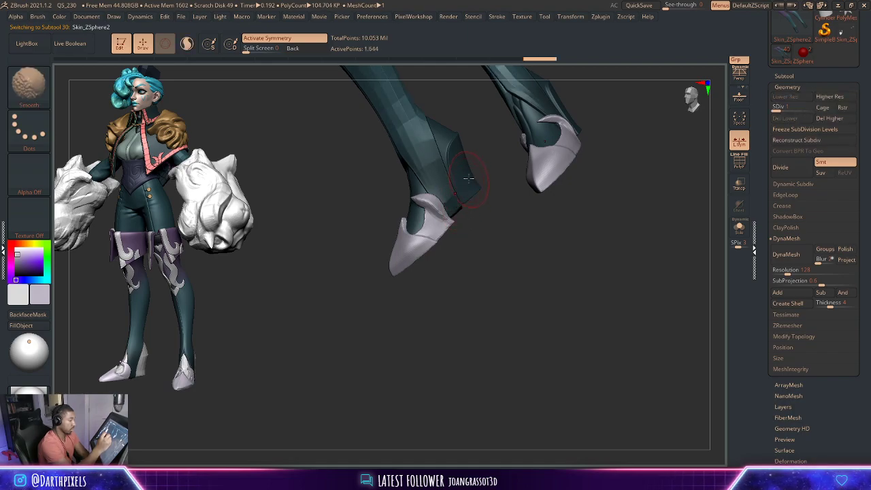
key(space)
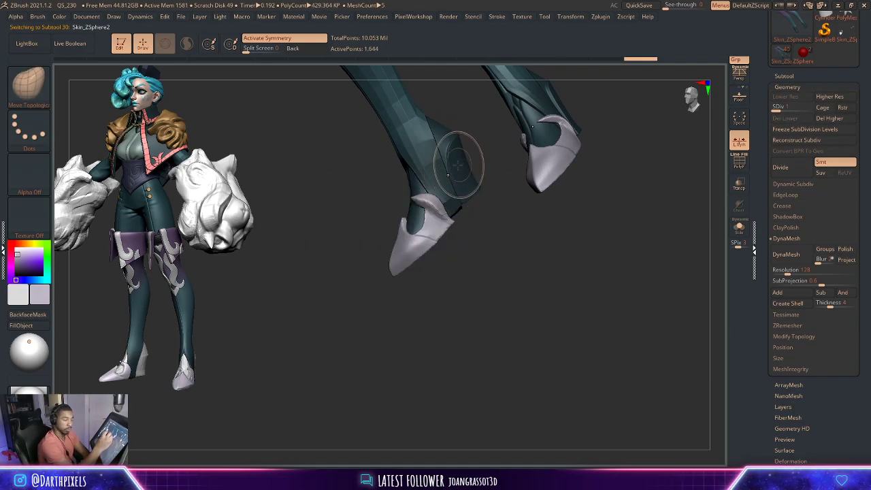
drag(447, 152, 434, 138)
mouse_move(434, 139)
right_down()
mouse_move(477, 161)
mouse_move(467, 195)
mouse_move(467, 184)
right_up()
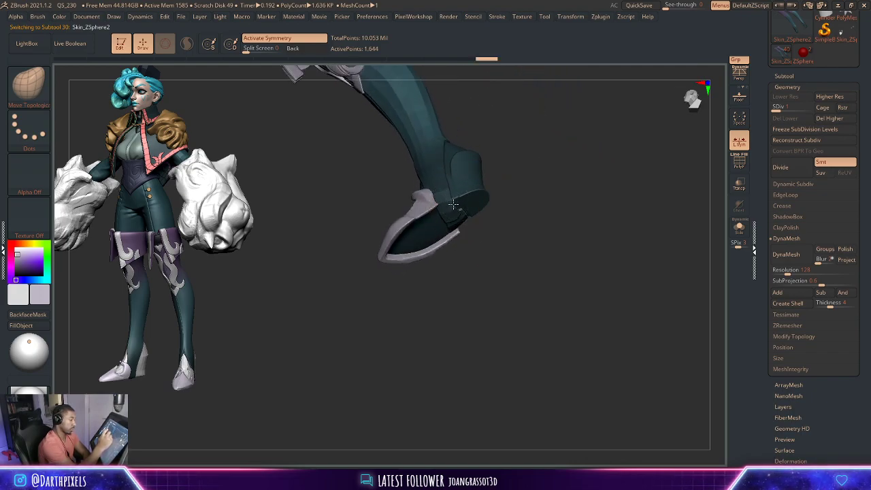
drag(453, 203, 465, 215)
right_drag(461, 216, 525, 266)
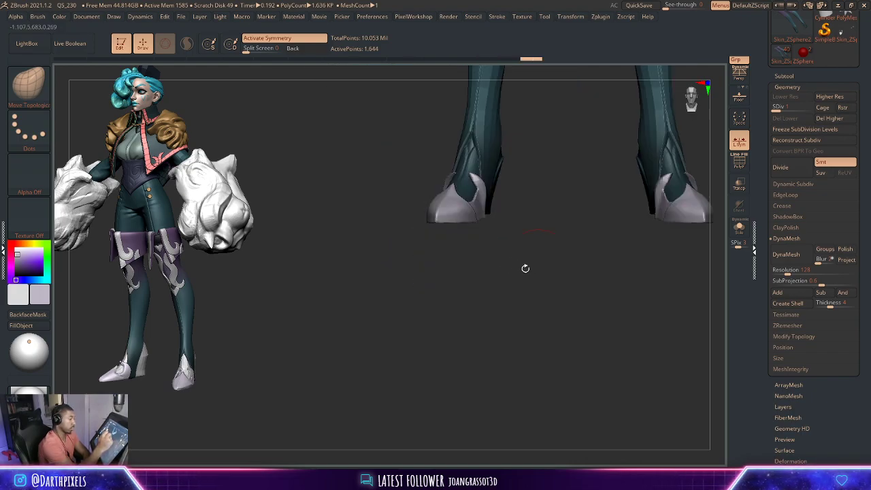
mouse_move(517, 200)
right_down()
mouse_move(473, 199)
mouse_move(500, 266)
mouse_move(467, 214)
mouse_move(489, 249)
mouse_move(472, 301)
mouse_move(585, 273)
mouse_move(455, 269)
right_up()
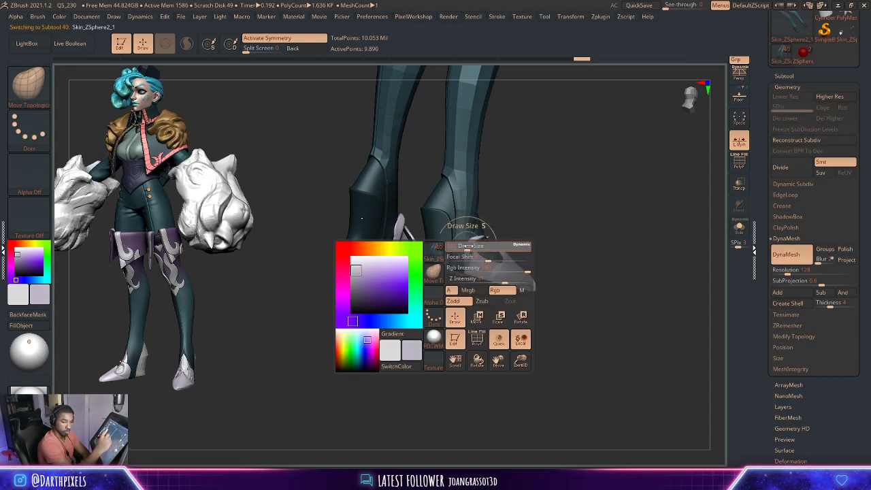
- Switch to the Skin_ZSphere2_1 toe-cap mesh and check the brush draw size
alt+click(475, 243)
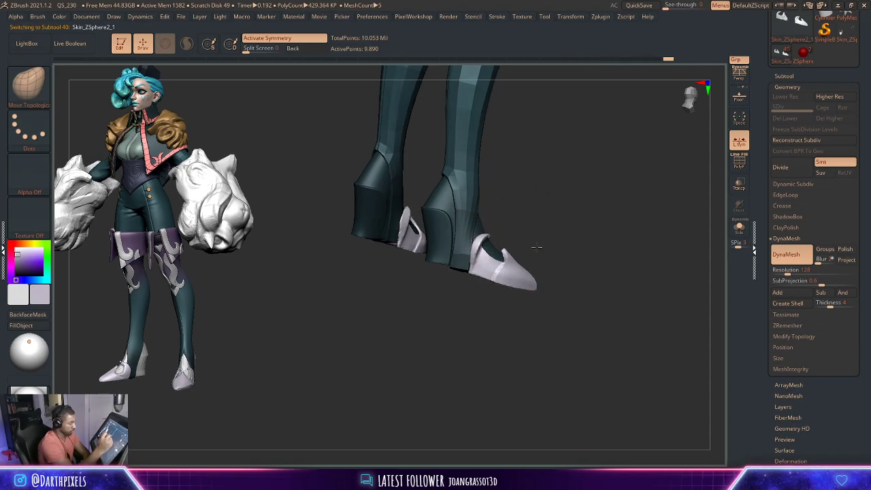
mouse_move(537, 247)
right_down()
mouse_move(550, 243)
mouse_move(463, 282)
mouse_move(556, 238)
mouse_move(480, 226)
mouse_move(547, 220)
mouse_move(502, 253)
mouse_move(597, 225)
mouse_move(583, 239)
mouse_move(597, 267)
mouse_move(590, 215)
mouse_move(538, 230)
right_up()
right_click(507, 292)
right_click(469, 293)
right_click(528, 231)
right_click(591, 216)
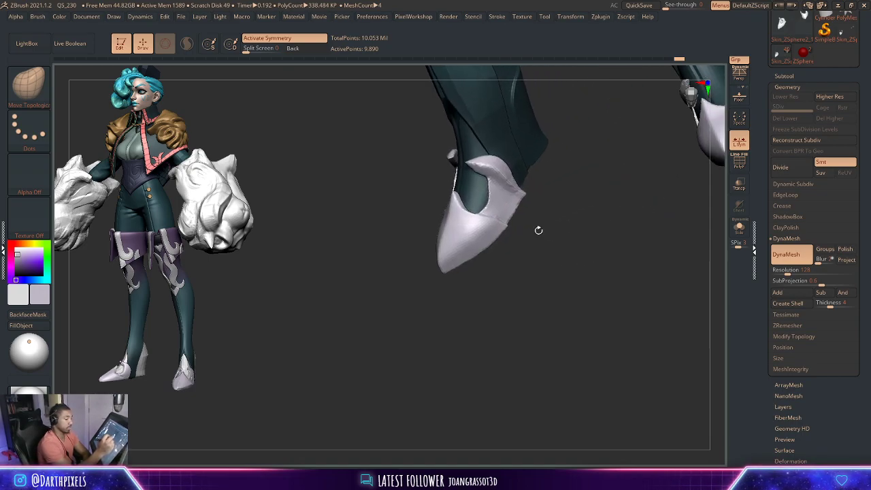
- Build up extra clay on the white shoe cap with the ClayBuildup brush
key(b)
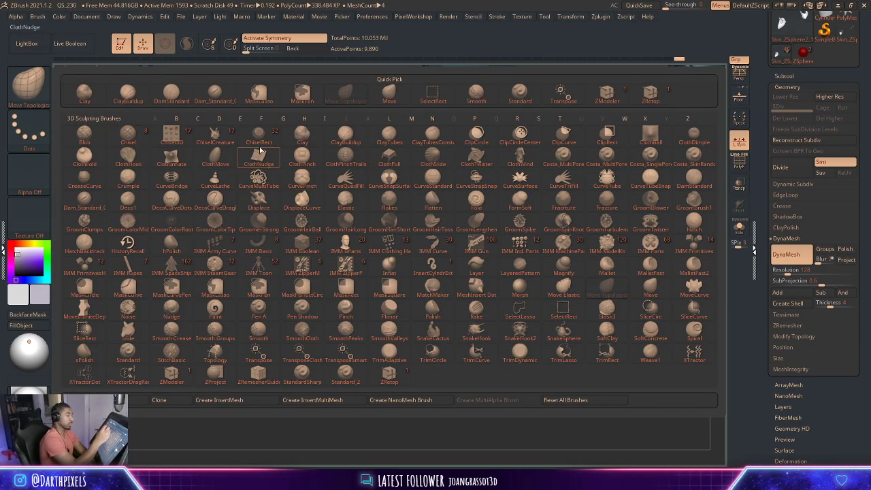
click(129, 98)
right_click(510, 226)
mouse_move(510, 226)
right_down()
mouse_move(560, 225)
mouse_move(468, 210)
right_up()
right_click(468, 210)
right_click(473, 215)
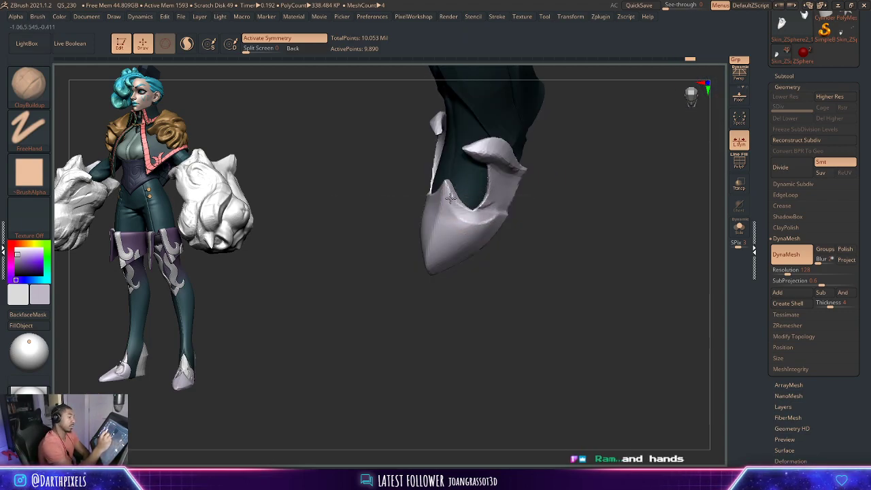
drag(494, 199, 501, 202)
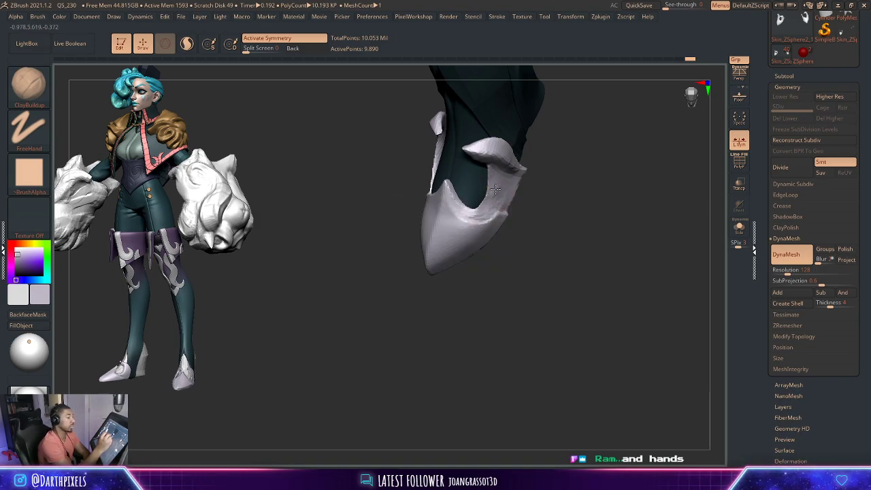
right_click(495, 189)
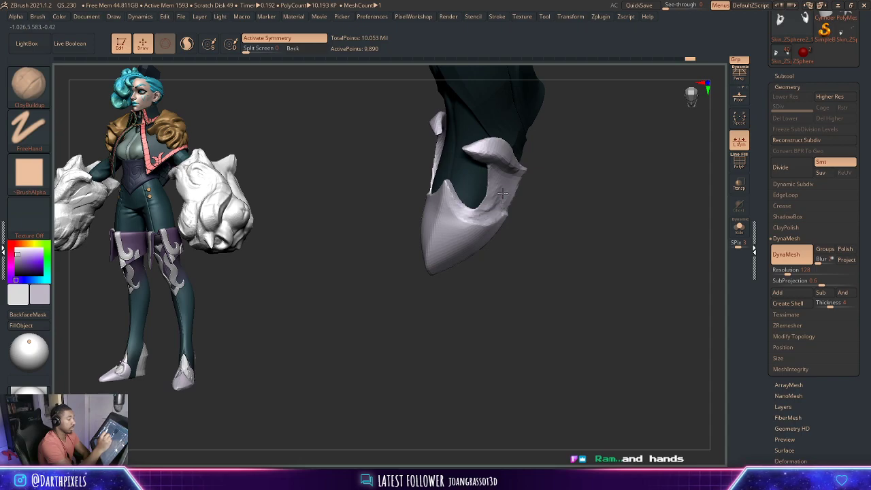
mouse_move(488, 206)
mouse_down()
mouse_move(489, 268)
mouse_move(511, 263)
mouse_move(525, 279)
mouse_move(542, 270)
mouse_move(496, 262)
mouse_up()
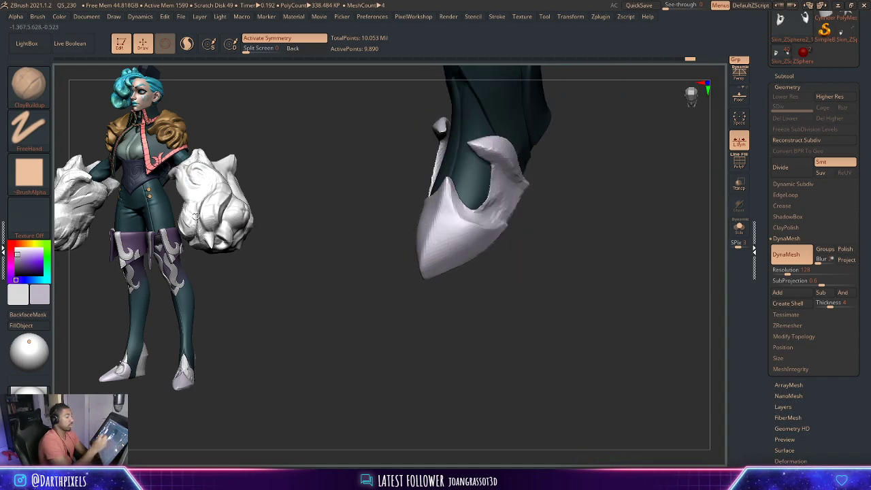
- Pass through DamStandard to Move Topological and reshape the shoe cap rim
key(b)
key(d)
key(s)
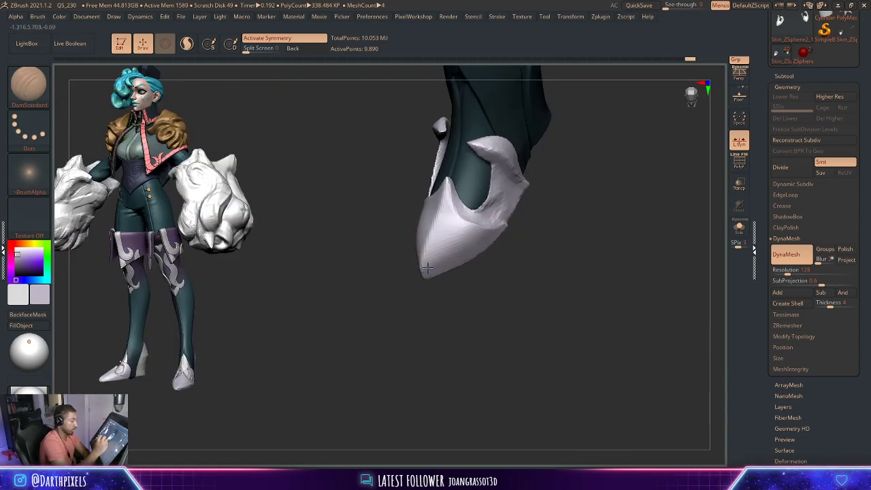
mouse_move(522, 224)
mouse_down()
mouse_move(546, 229)
mouse_move(390, 233)
mouse_up()
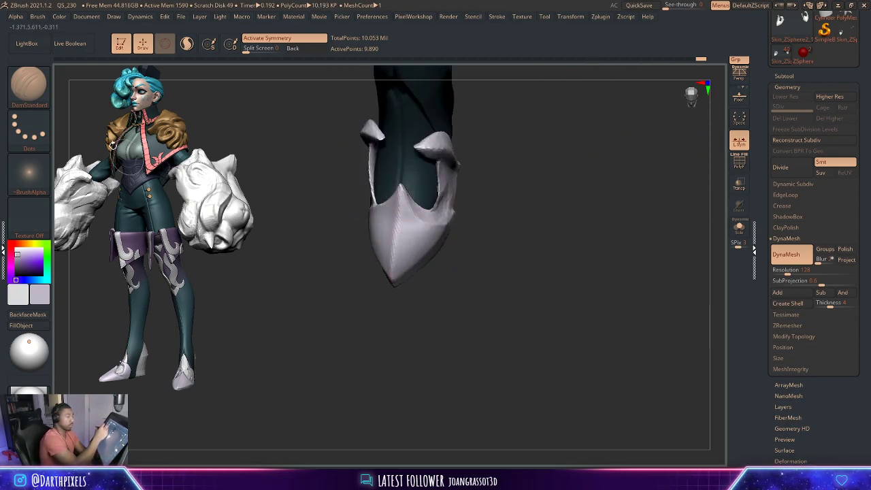
key(b)
click(346, 92)
ctrl+right_drag(488, 143, 423, 201)
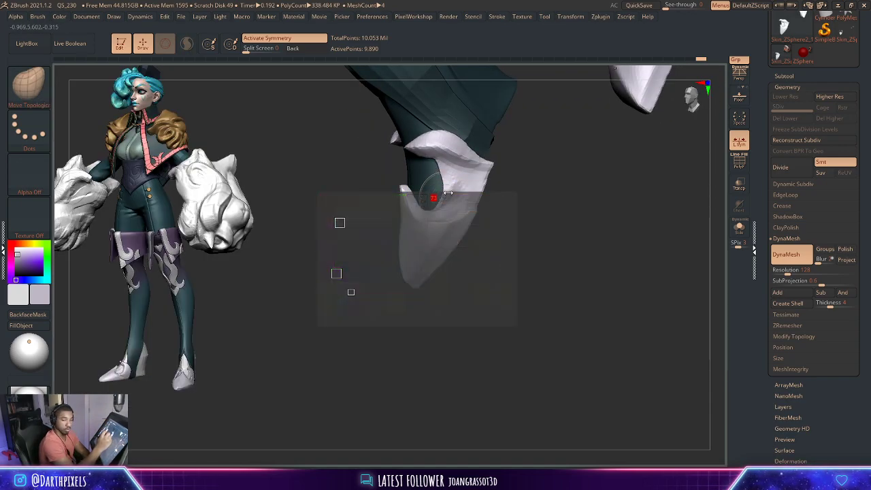
mouse_move(435, 225)
shift+mouse_down()
mouse_move(455, 192)
mouse_move(484, 167)
shift+mouse_up()
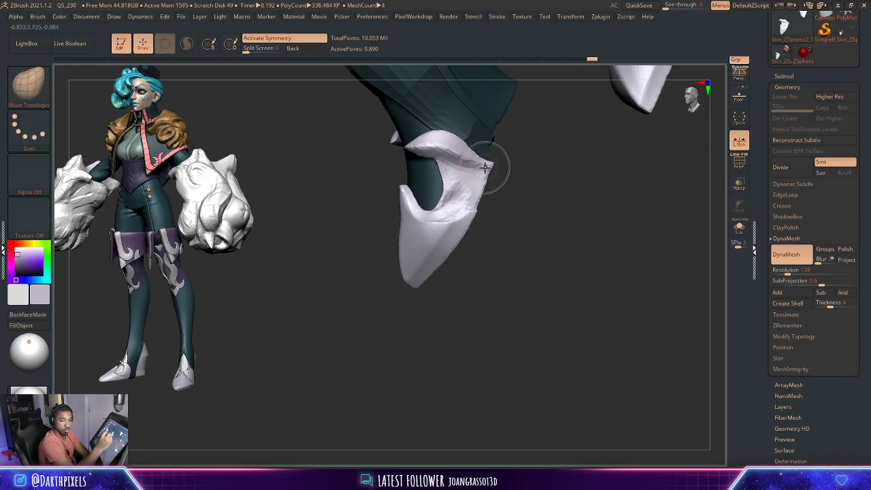
key(space)
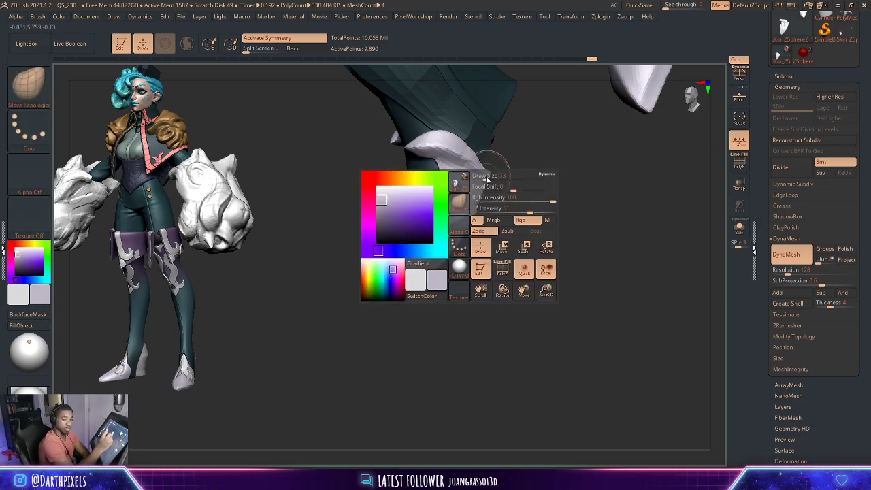
drag(502, 206, 337, 184)
- Return to ClayBuildup and adjust its brush settings while orbiting the foot
key(b)
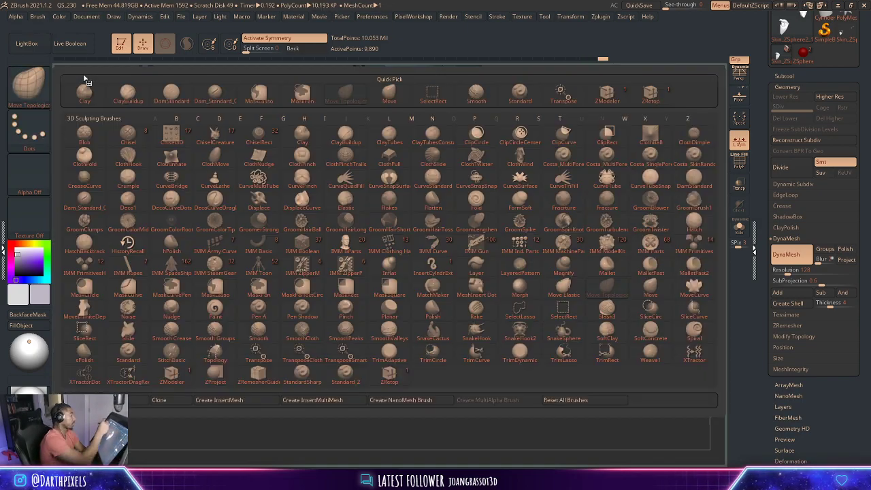
click(128, 94)
key(space)
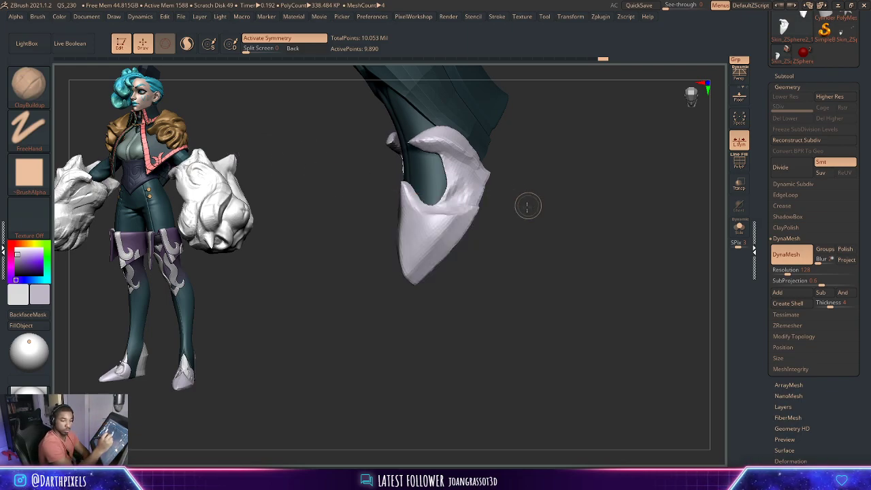
drag(527, 204, 489, 179)
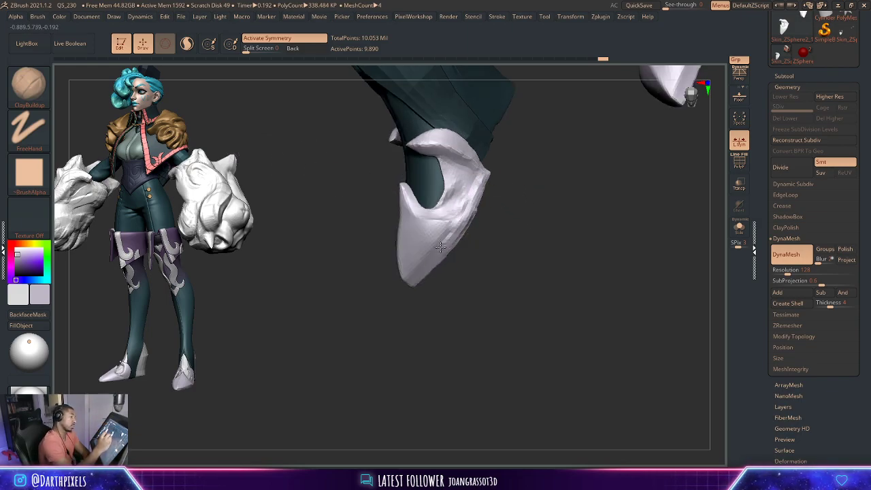
key(space)
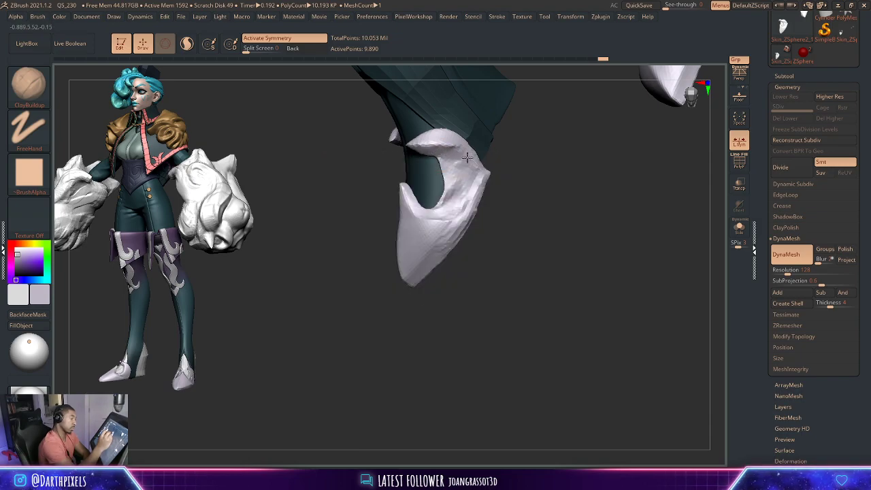
key(space)
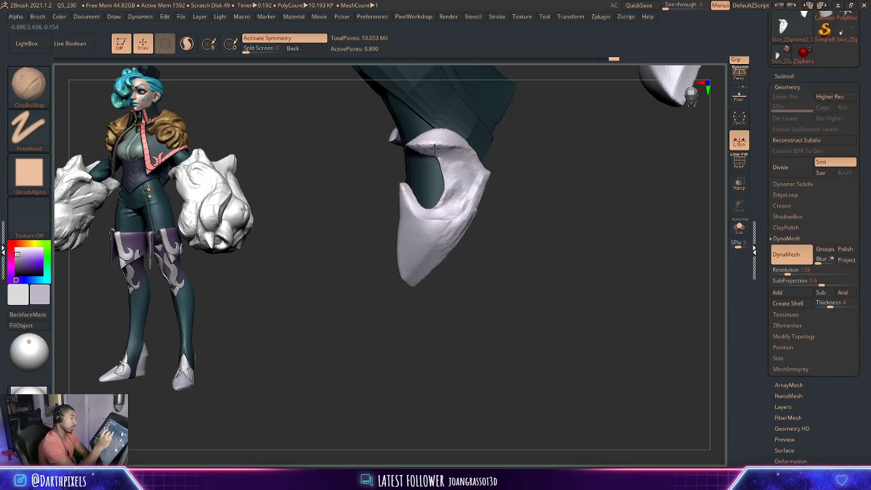
drag(517, 152, 509, 139)
- Use Move Topological around both feet, shrinking the brush for rim detail
key(b)
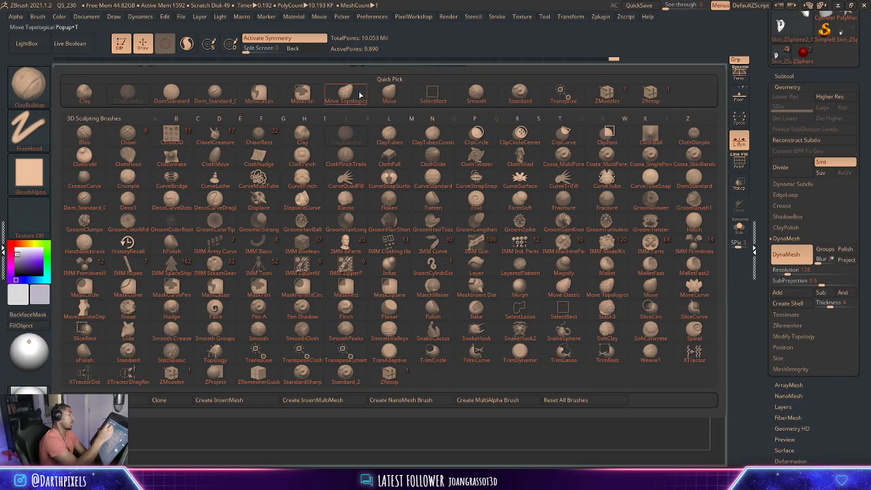
click(360, 95)
key(space)
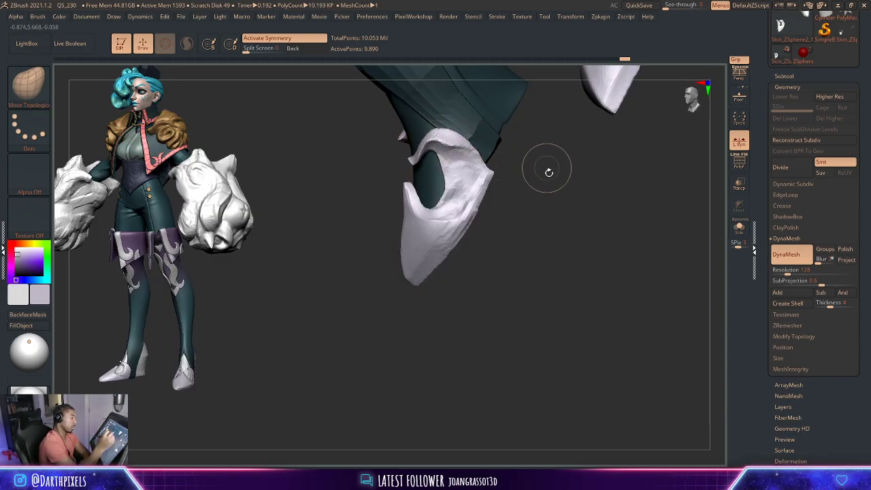
mouse_move(549, 172)
mouse_down()
mouse_move(525, 177)
mouse_move(438, 145)
mouse_up()
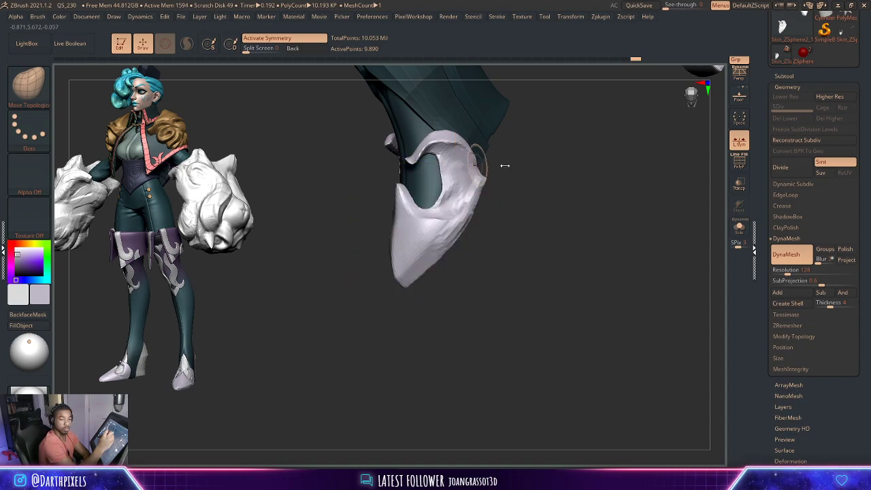
mouse_move(501, 163)
mouse_down()
mouse_move(522, 193)
mouse_move(484, 199)
mouse_move(470, 149)
mouse_up()
key(space)
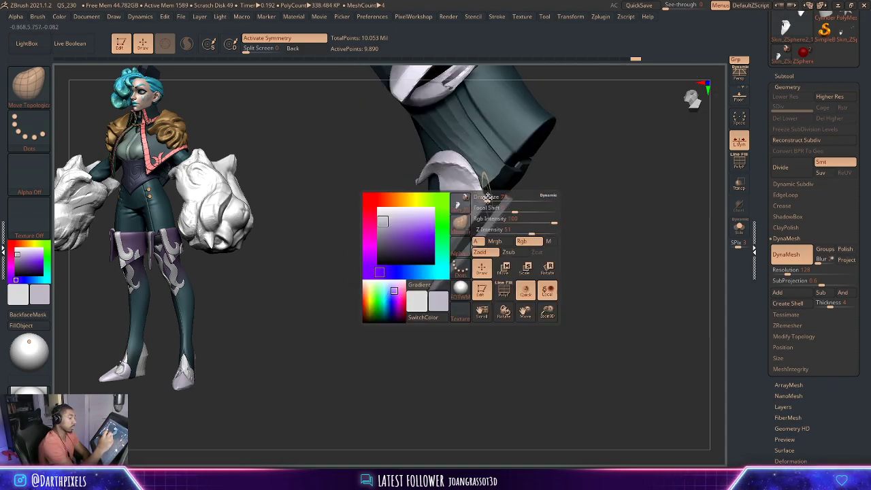
mouse_move(518, 199)
mouse_down()
mouse_move(558, 230)
mouse_move(533, 236)
mouse_move(521, 210)
mouse_move(537, 268)
mouse_move(514, 262)
mouse_move(515, 253)
mouse_move(522, 296)
mouse_up()
drag(465, 178, 445, 197)
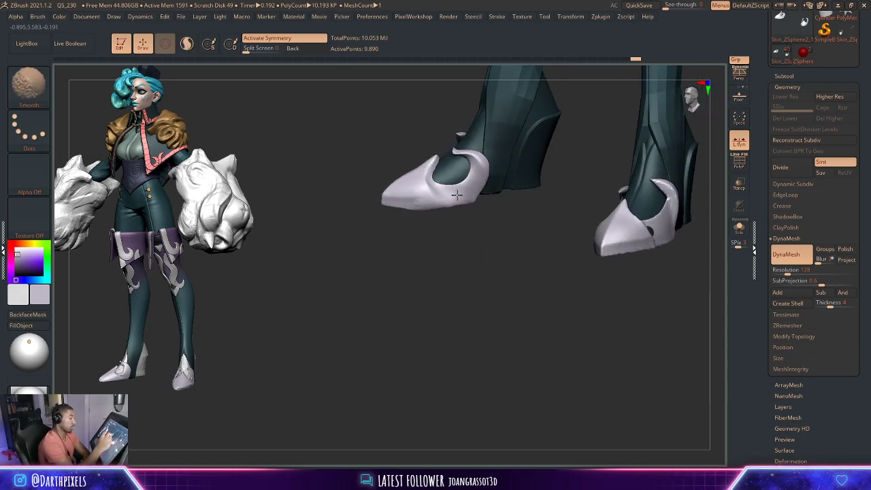
mouse_move(462, 227)
mouse_down()
mouse_move(477, 249)
mouse_move(454, 237)
mouse_move(471, 233)
mouse_move(488, 247)
mouse_move(502, 295)
mouse_move(502, 220)
mouse_move(520, 230)
mouse_move(456, 231)
mouse_up()
key(space)
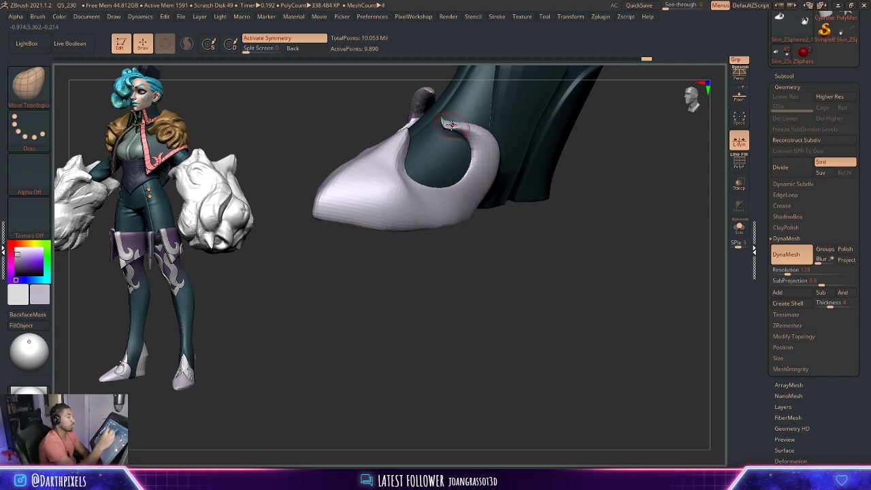
- Carve a crease along the white toe curl with DamStandard
key(b)
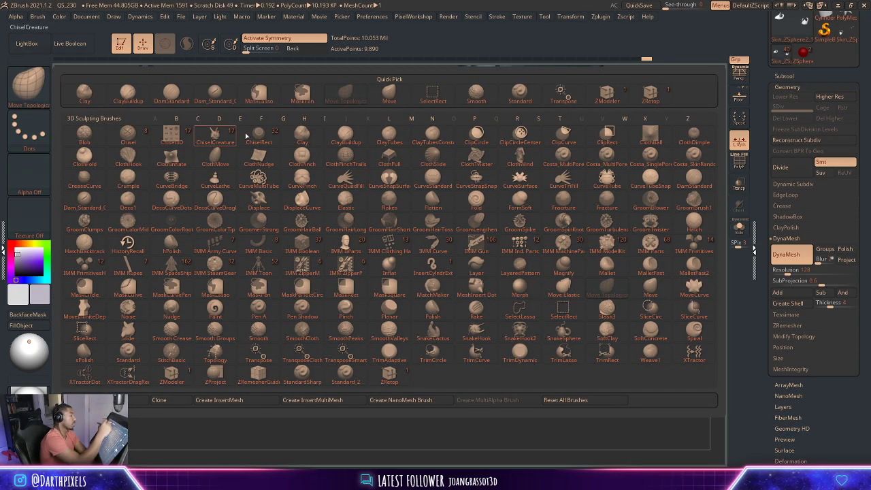
click(174, 94)
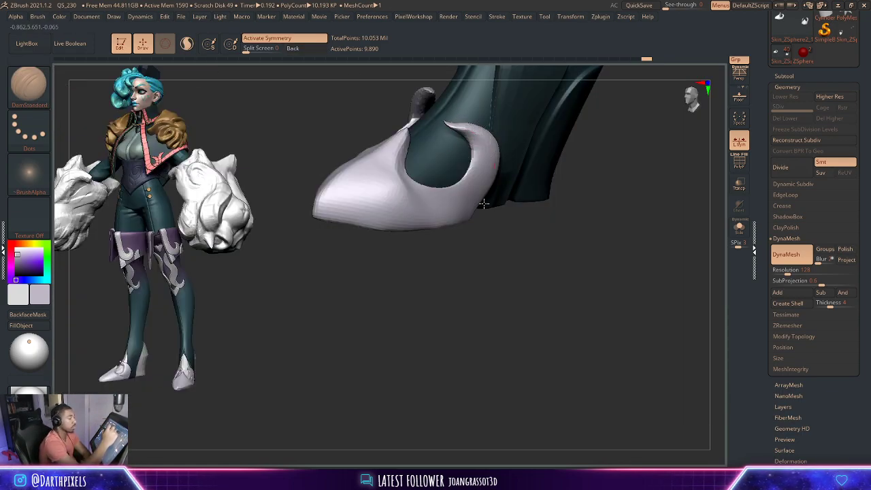
drag(513, 243, 490, 313)
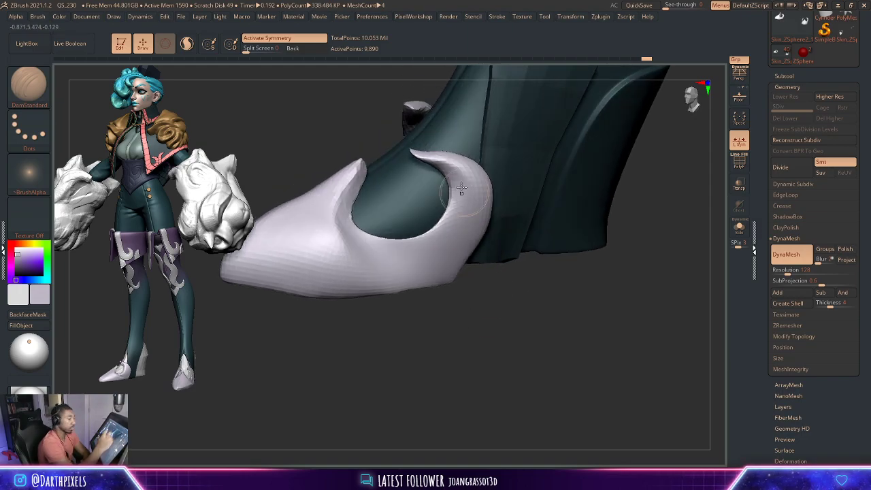
key(space)
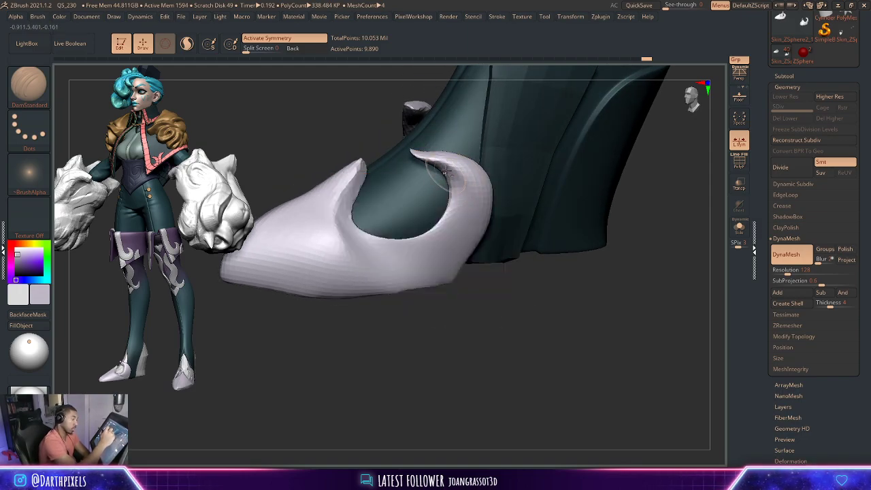
drag(481, 209, 470, 198)
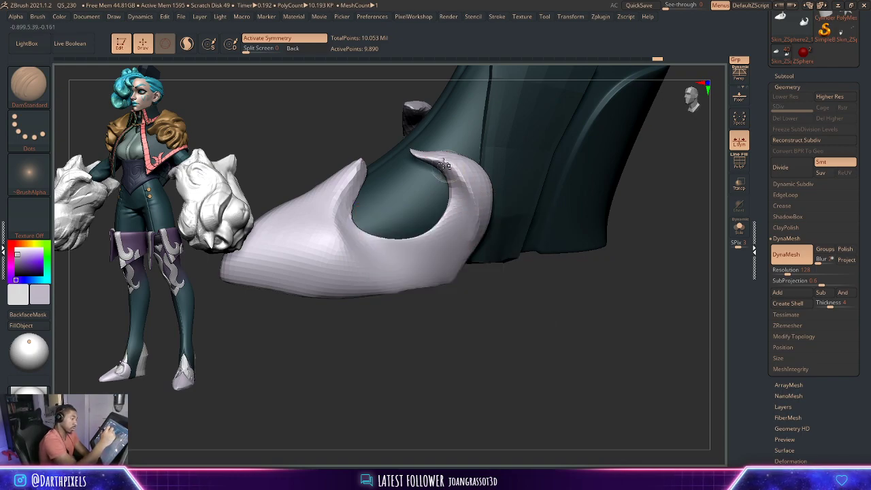
drag(485, 253, 472, 284)
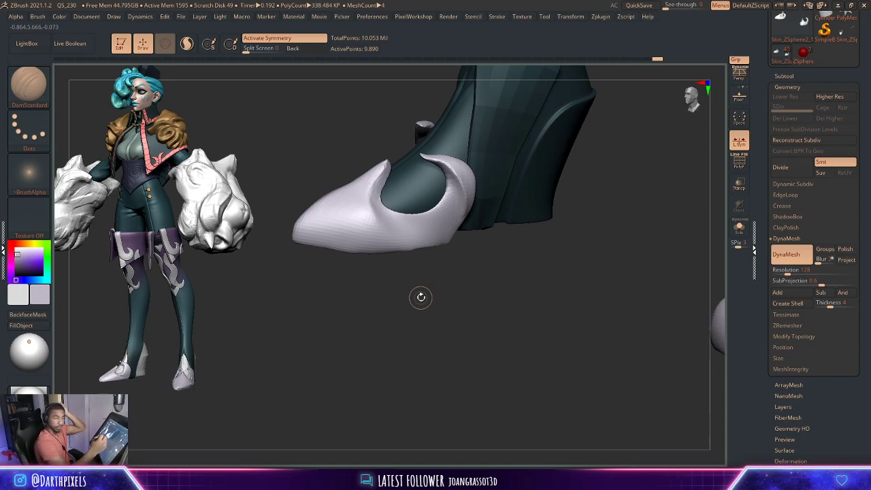
- Enlarge the Move brush and reshape the toe caps into pointed tips on both boots
key(b)
key(m)
key(v)
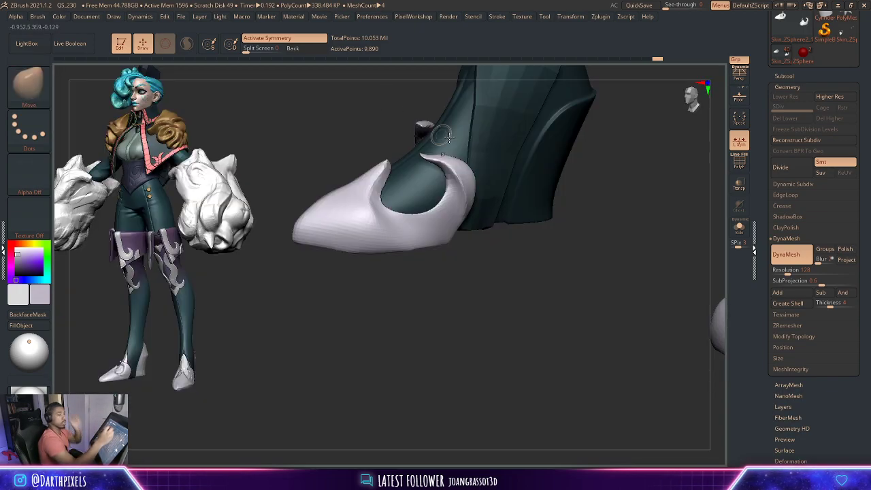
key(space)
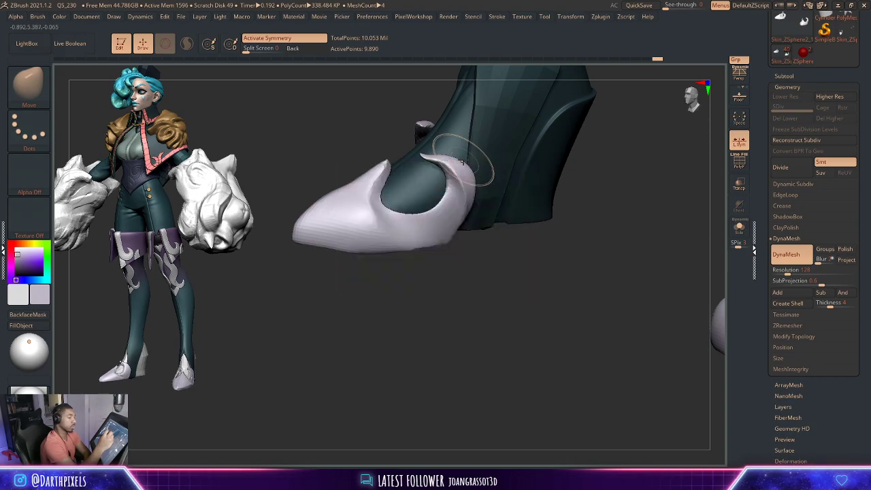
key(space)
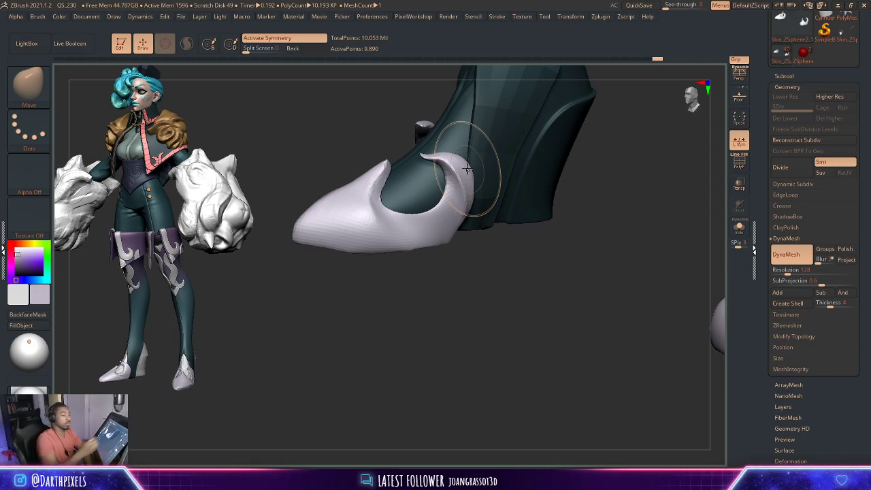
drag(483, 268, 477, 274)
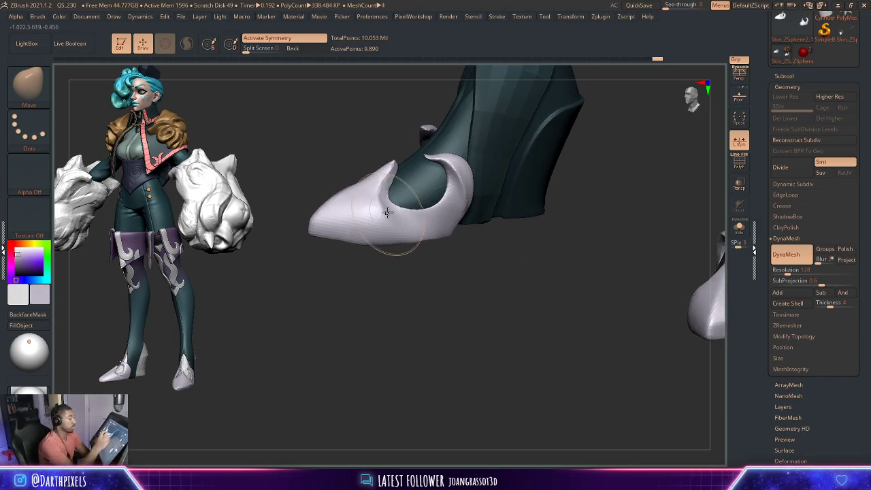
key(space)
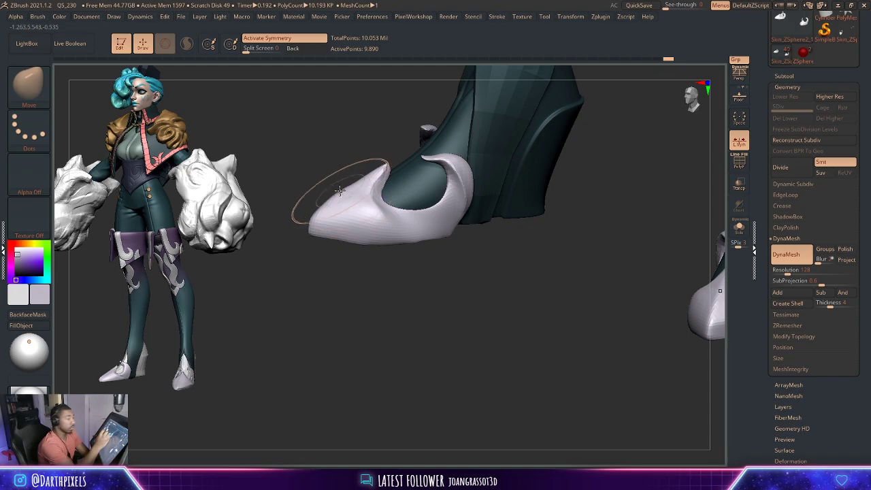
mouse_move(356, 249)
mouse_down()
mouse_move(402, 250)
mouse_move(432, 274)
mouse_move(511, 166)
mouse_move(525, 188)
mouse_move(416, 245)
mouse_move(373, 228)
mouse_up()
key(space)
- Smooth the boot toe tip and flap edge, and sharpen the crease near the point with DamStandard
key(b)
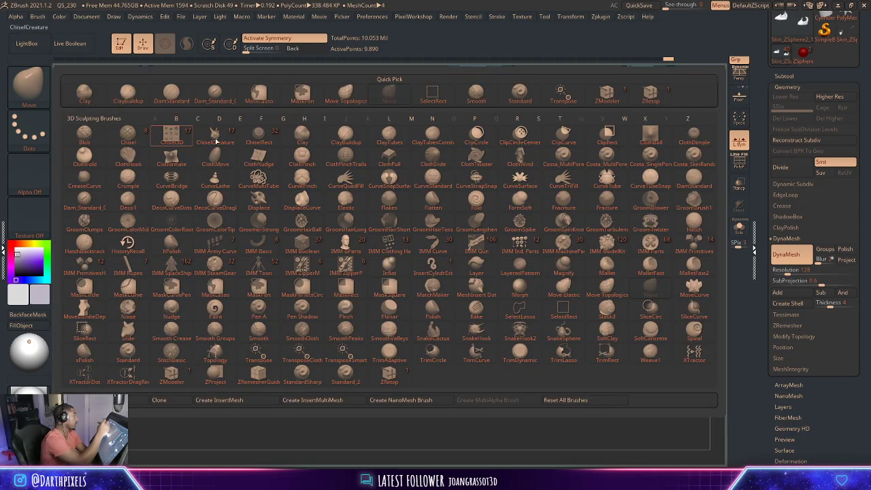
key(d)
key(s)
mouse_move(281, 122)
alt+mouse_down()
mouse_move(344, 149)
mouse_move(358, 305)
alt+mouse_up()
key(space)
key(space)
drag(320, 170, 353, 174)
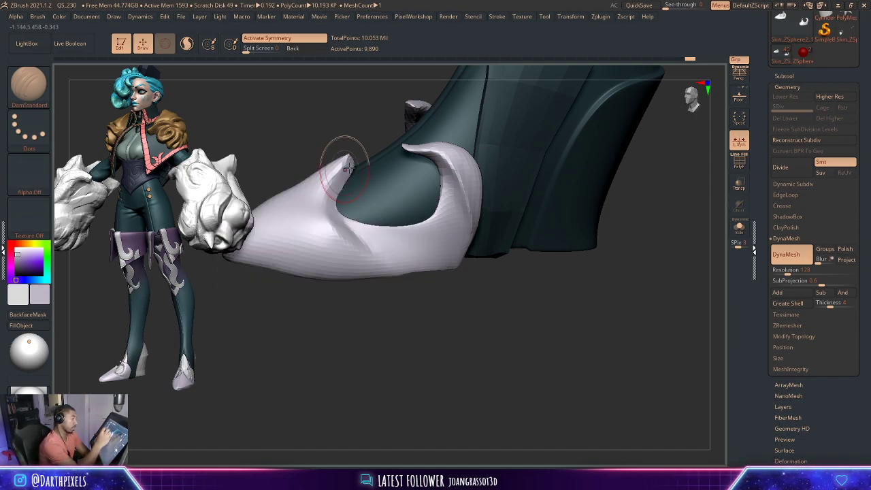
shift+drag(351, 167, 334, 185)
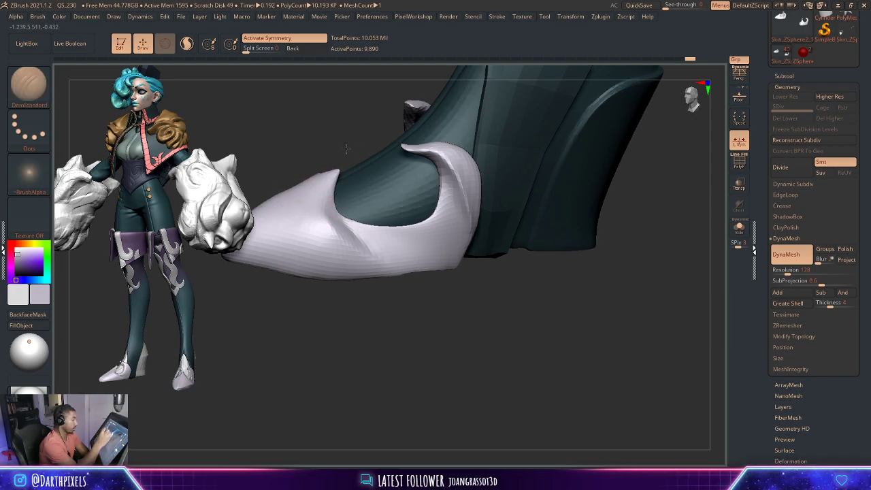
mouse_move(320, 293)
mouse_down()
mouse_move(361, 251)
mouse_move(356, 228)
mouse_move(352, 307)
mouse_up()
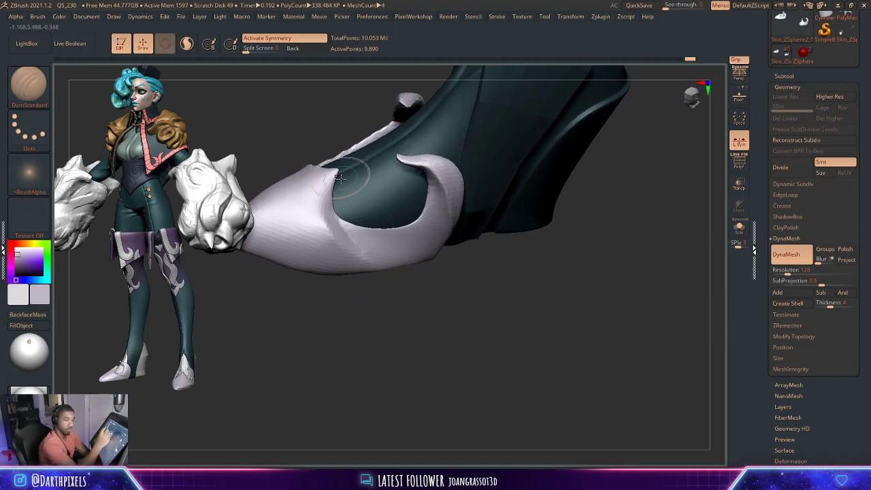
drag(341, 178, 336, 171)
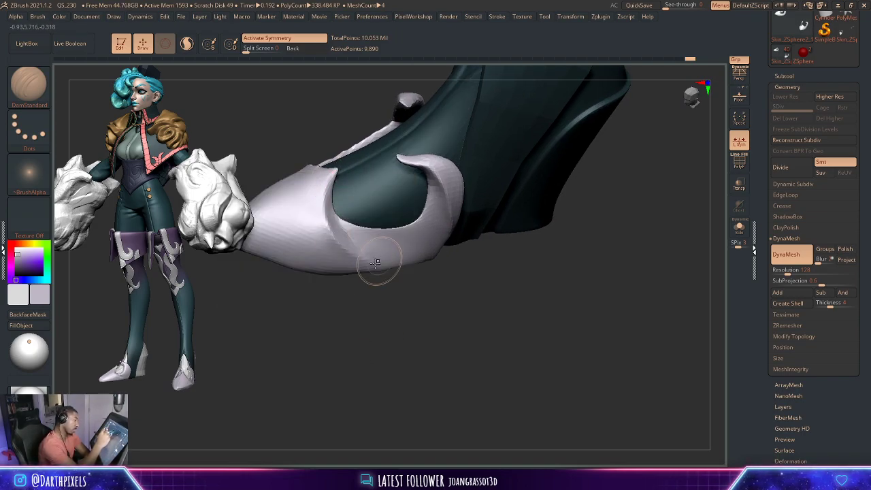
- Orbit around the boot toe and make Move (B, M, V) the active brush
mouse_move(407, 284)
mouse_down()
mouse_move(407, 266)
mouse_move(445, 313)
mouse_move(465, 280)
mouse_move(431, 224)
mouse_move(417, 148)
mouse_move(420, 160)
mouse_up()
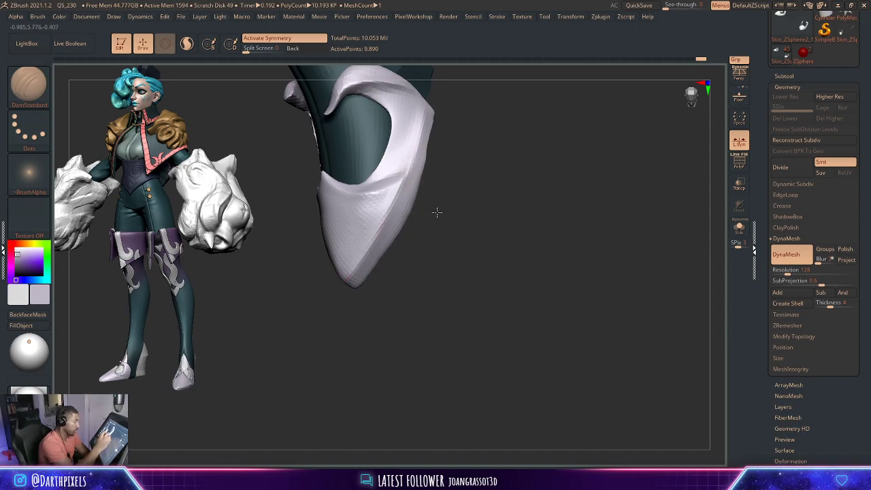
drag(436, 214, 426, 215)
mouse_move(384, 270)
mouse_down()
mouse_move(410, 216)
mouse_move(449, 243)
mouse_move(437, 247)
mouse_up()
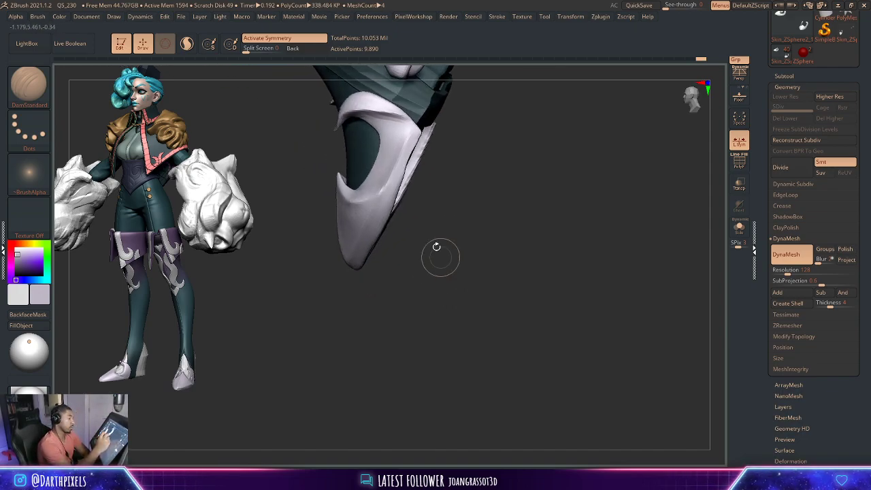
key(space)
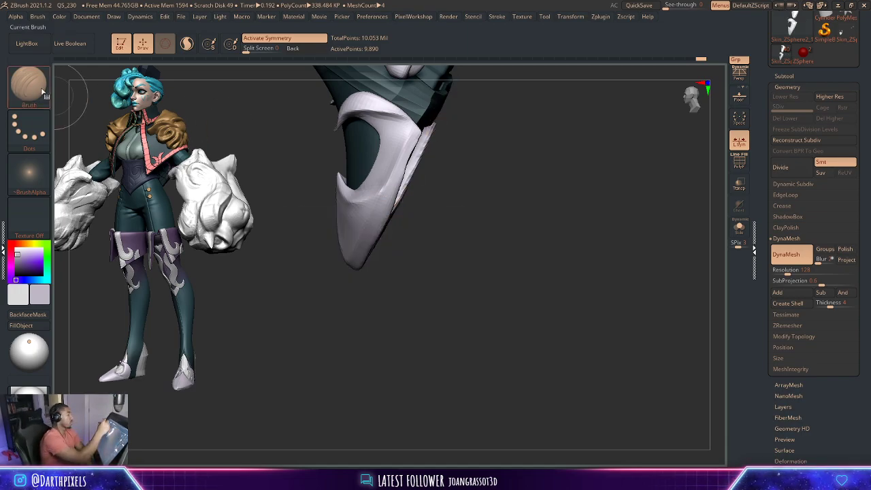
key(b)
key(m)
key(v)
key(space)
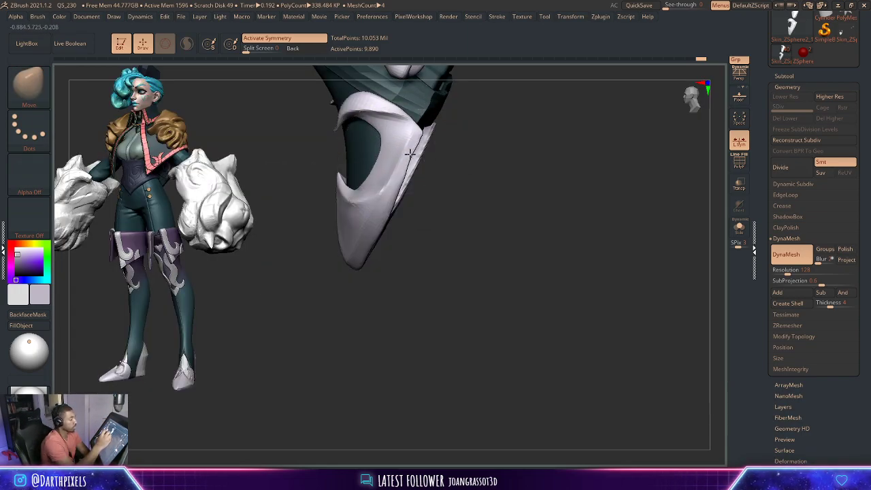
- Pull the lower toe cap into shape with Move, then view both boots and legs
mouse_move(398, 170)
mouse_down()
mouse_move(381, 276)
mouse_move(422, 266)
mouse_move(399, 204)
mouse_move(375, 215)
mouse_move(373, 199)
mouse_up()
key(space)
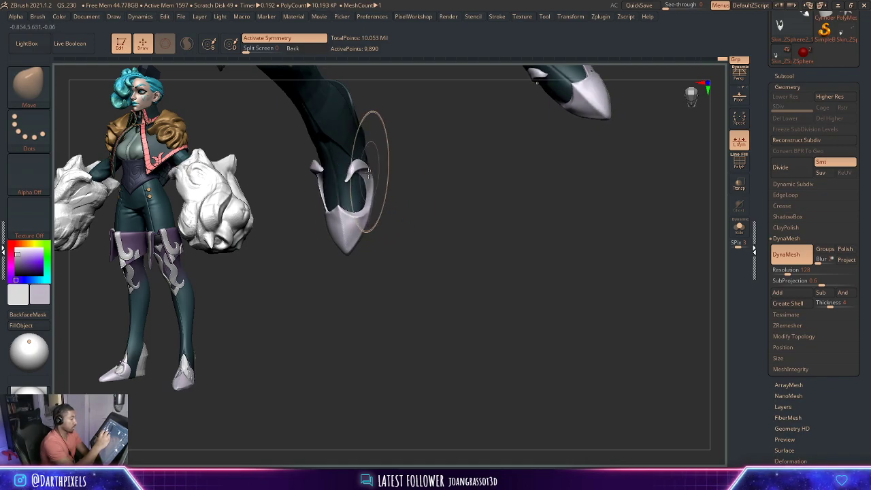
key(space)
drag(393, 164, 388, 150)
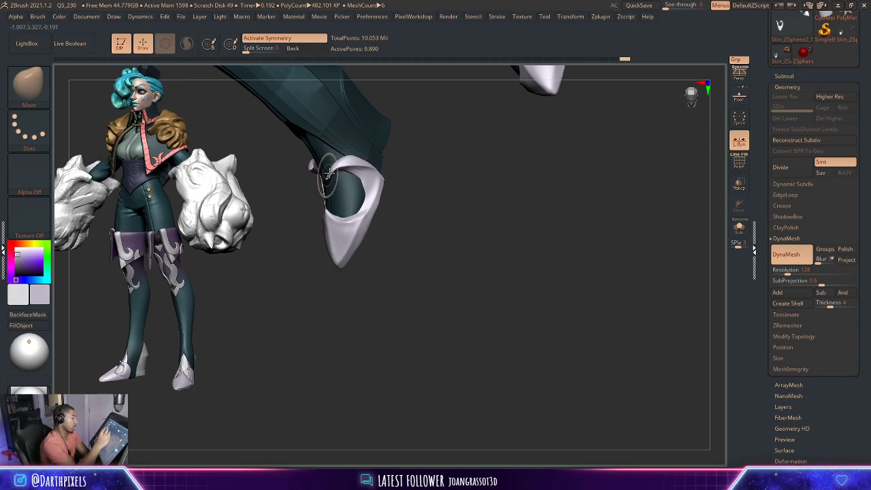
key(space)
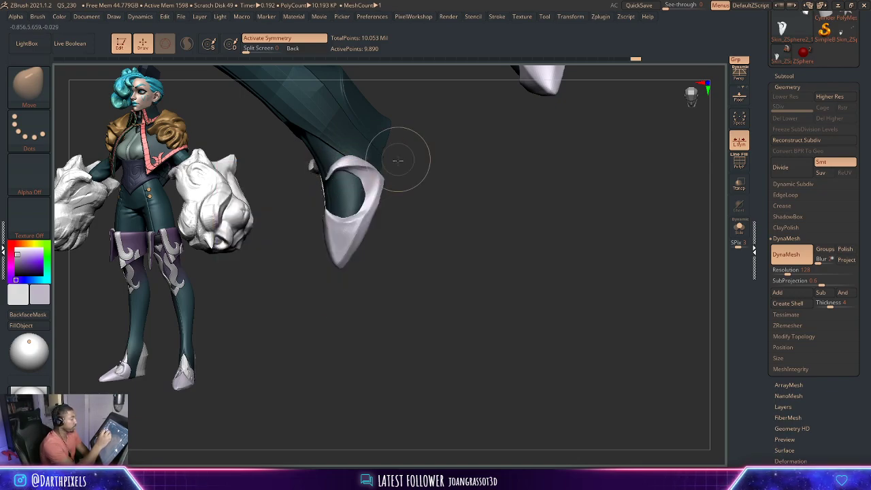
mouse_move(399, 160)
mouse_down()
mouse_move(358, 248)
mouse_move(373, 282)
mouse_move(291, 221)
mouse_up()
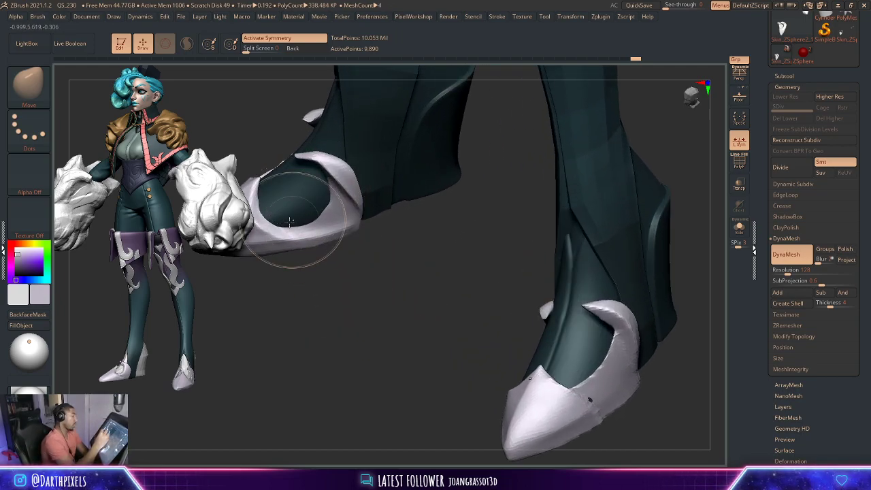
mouse_move(321, 282)
mouse_down()
mouse_move(378, 291)
mouse_move(340, 217)
mouse_move(386, 296)
mouse_up()
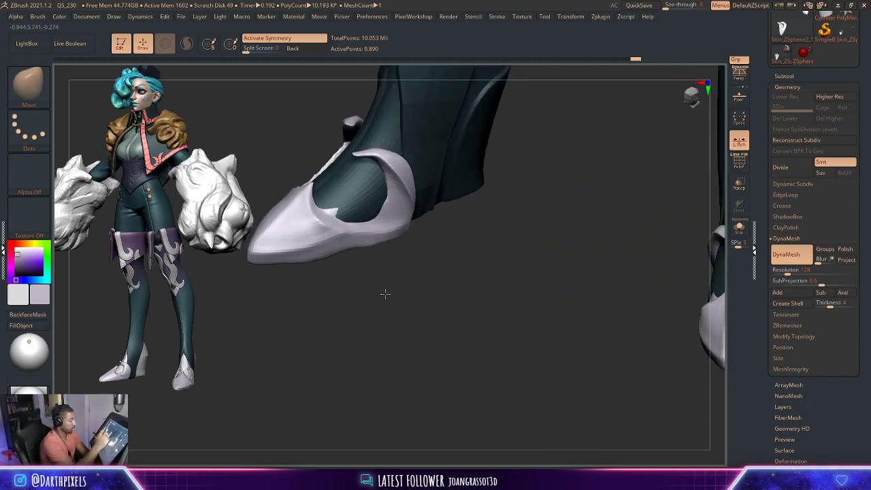
mouse_move(370, 250)
mouse_down()
mouse_move(394, 286)
mouse_move(441, 270)
mouse_move(311, 155)
mouse_up()
- Refine the toe caps with ClayBuildup, smoothing with Shift
key(b)
click(132, 95)
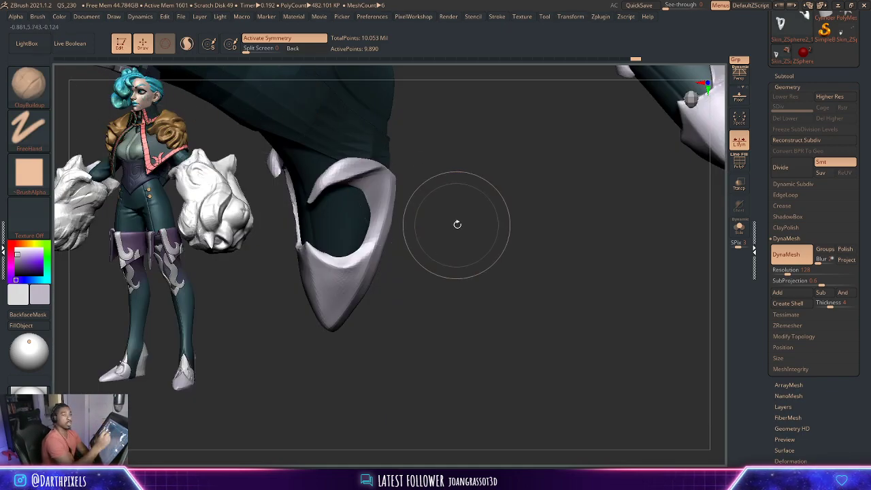
key(space)
drag(455, 225, 379, 213)
key(space)
key(space)
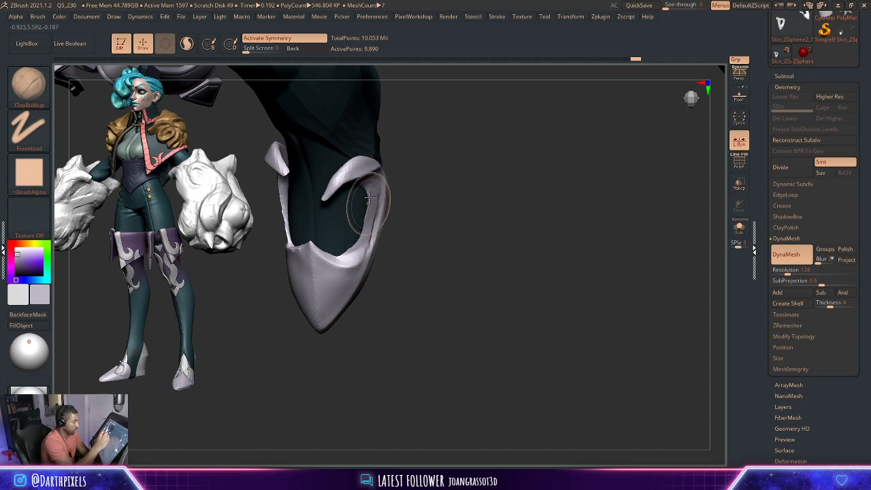
mouse_move(368, 227)
right_down()
mouse_move(389, 191)
mouse_move(413, 205)
mouse_move(383, 191)
right_up()
key(shift)
mouse_move(348, 216)
right_down()
mouse_move(418, 214)
mouse_move(480, 305)
mouse_move(467, 341)
right_up()
key(space)
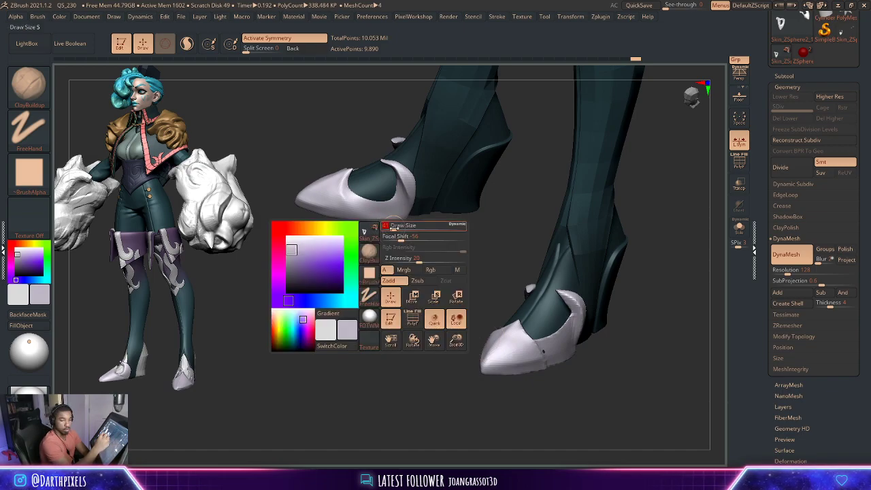
- Switch back to DamStandard and view both lower legs from the front
key(b)
key(d)
key(s)
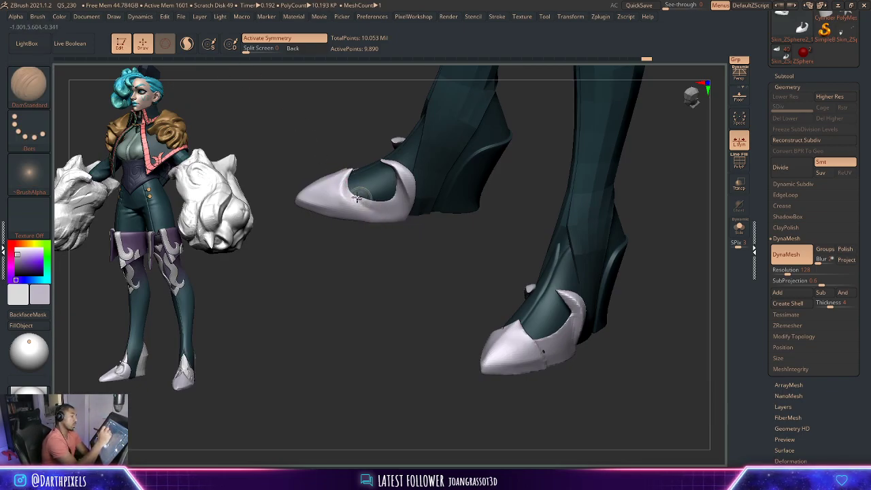
mouse_move(350, 205)
right_down()
mouse_move(399, 245)
mouse_move(443, 188)
mouse_move(552, 181)
mouse_move(548, 158)
mouse_move(519, 296)
mouse_move(488, 276)
mouse_move(512, 304)
right_up()
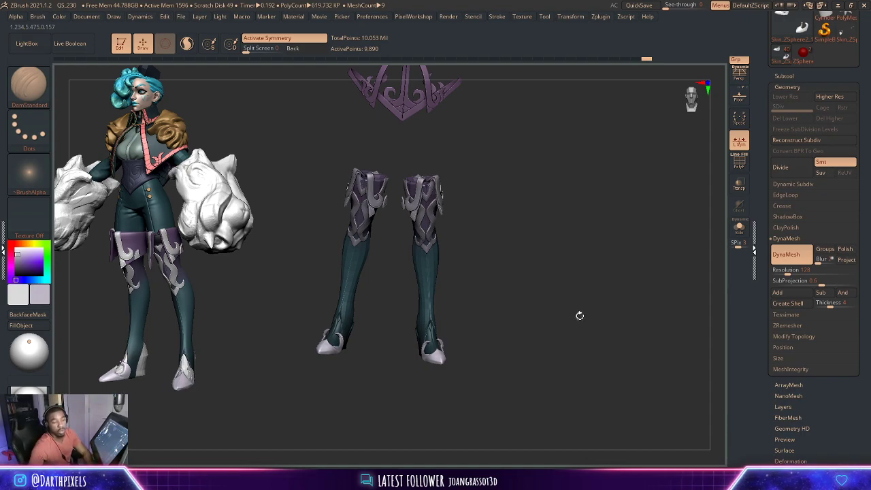
- Open the Subtool list and show the shorts above the boots and both pairs of fists
mouse_move(382, 237)
right_down()
mouse_move(512, 282)
mouse_move(517, 299)
right_up()
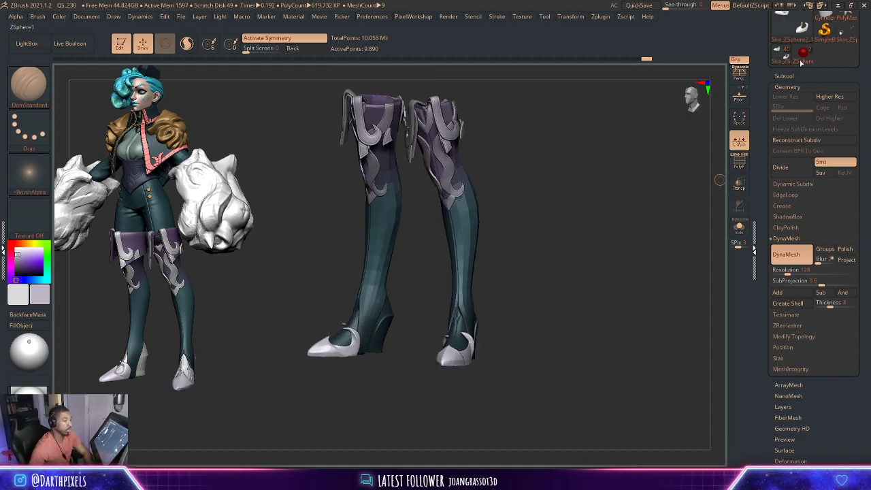
click(784, 75)
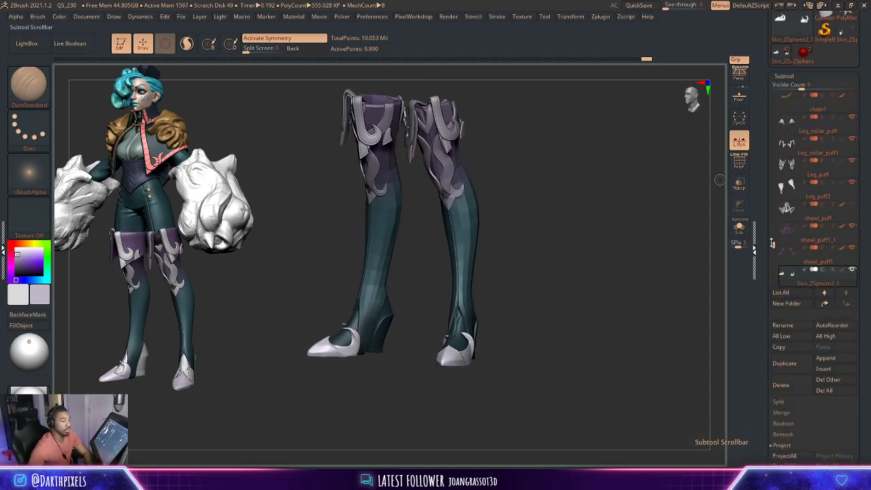
drag(772, 243, 775, 260)
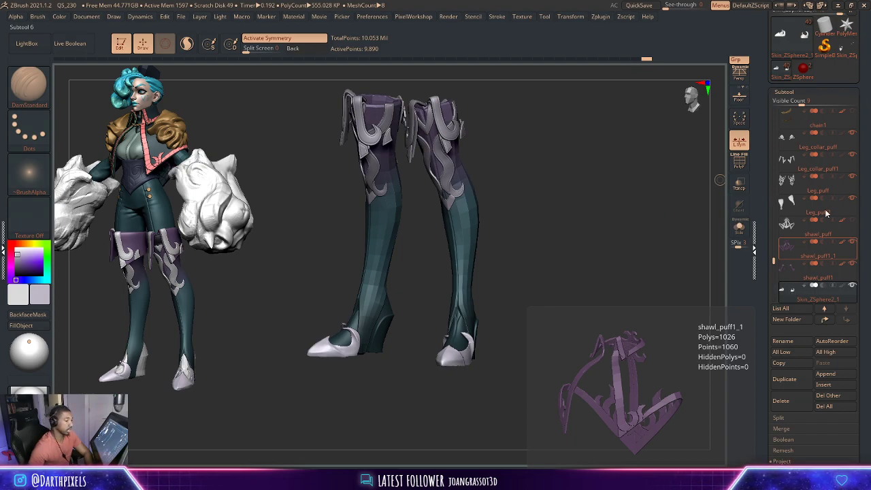
drag(772, 254, 774, 179)
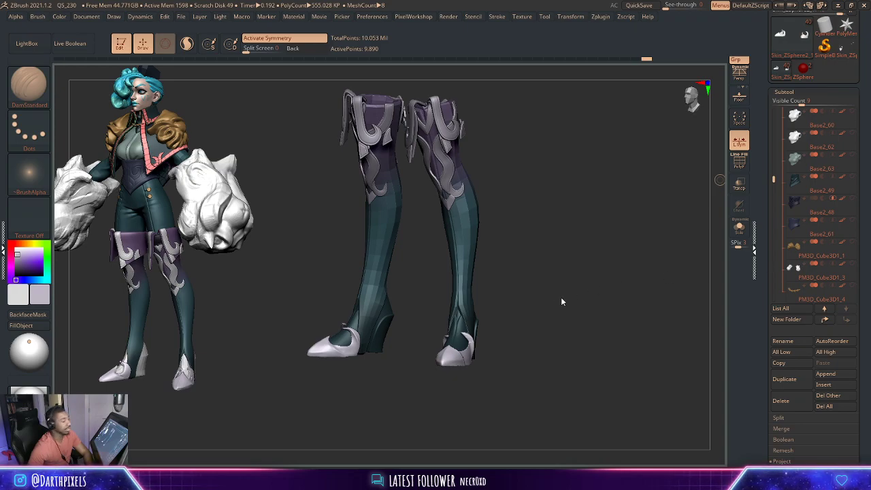
mouse_move(817, 249)
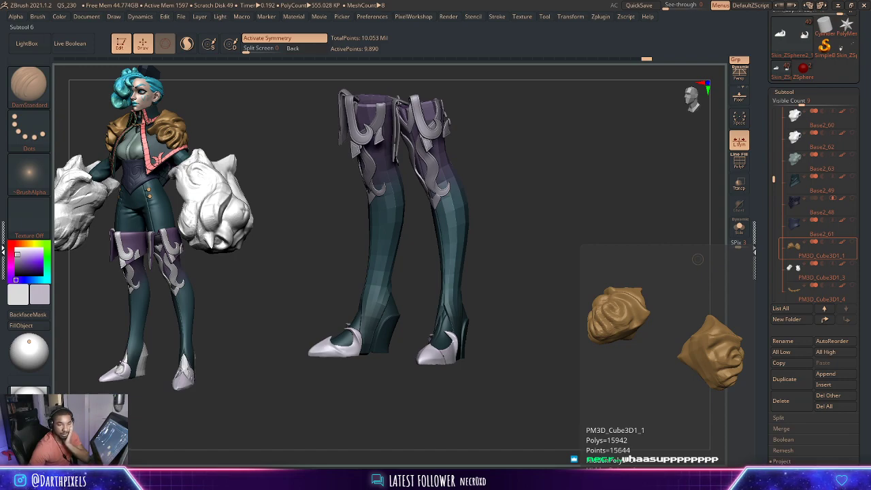
click(851, 221)
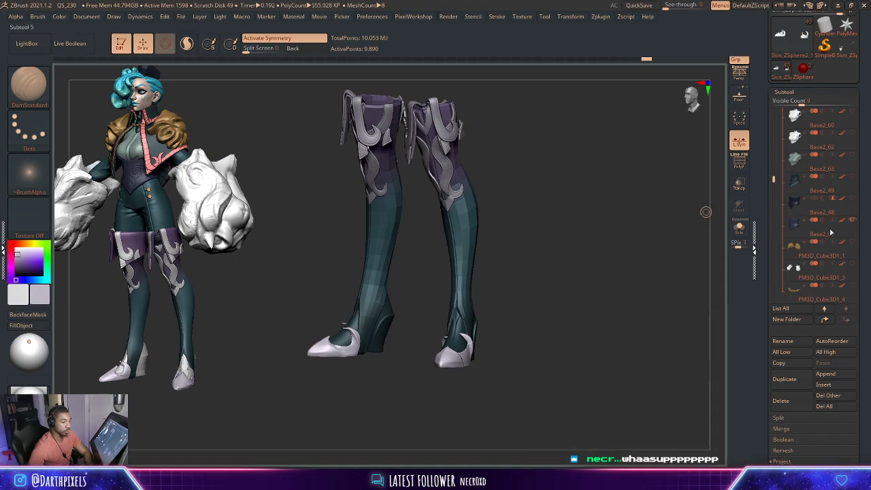
drag(529, 216, 702, 281)
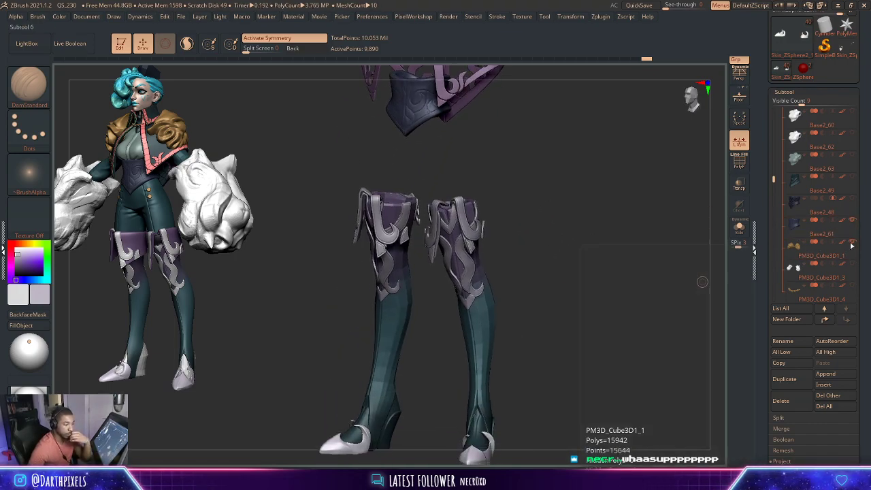
click(854, 269)
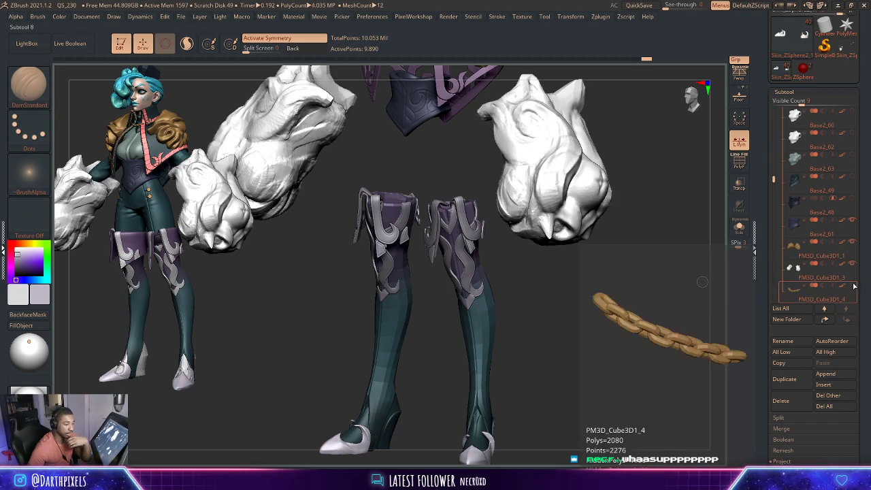
click(775, 247)
- Scroll the subtool list and make the trousers and another clothing piece visible
scroll(774, 247, down, 3)
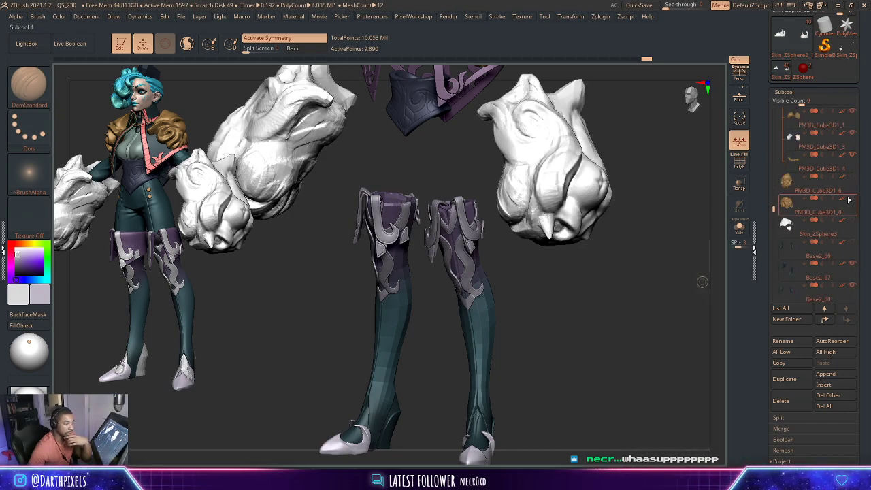
click(807, 162)
drag(774, 209, 781, 168)
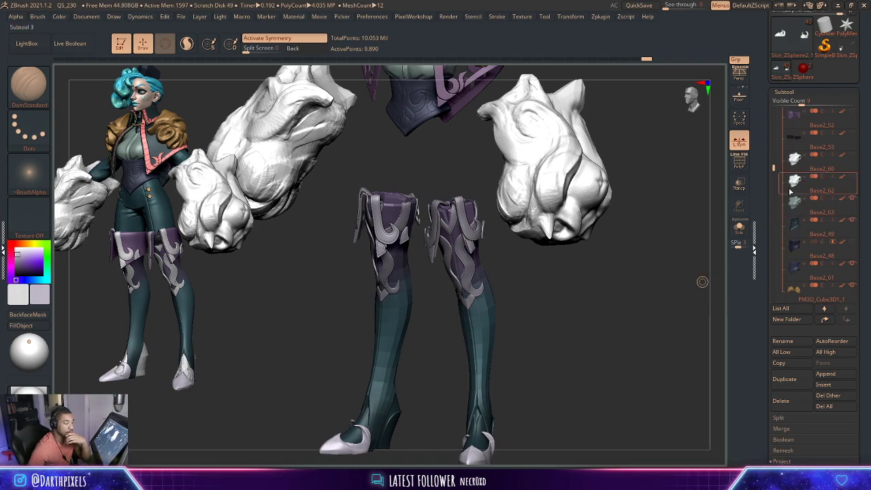
scroll(841, 191, up, 2)
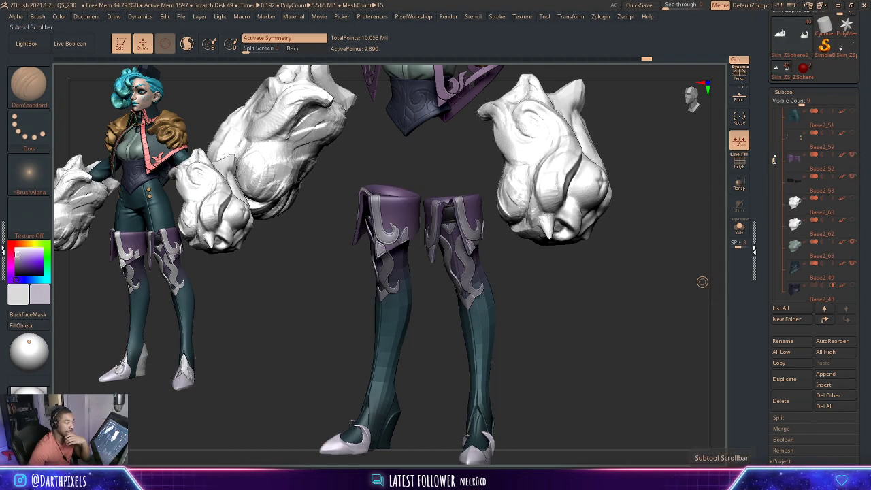
drag(774, 159, 774, 146)
click(853, 177)
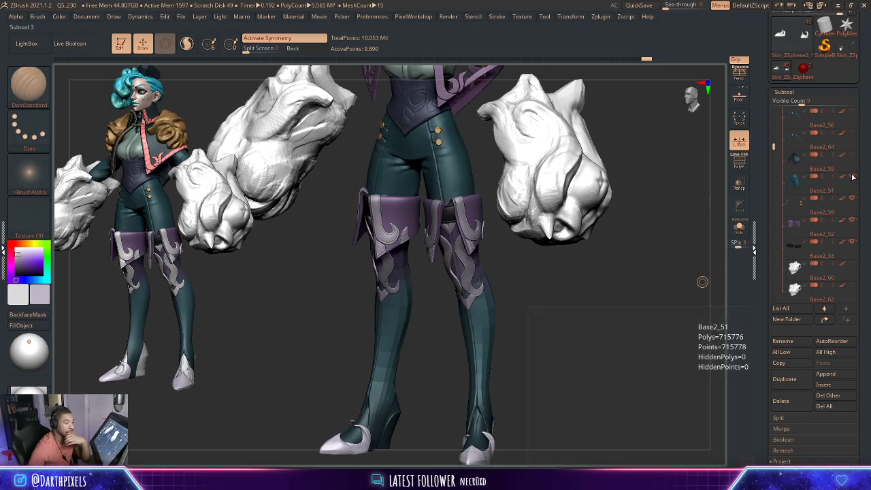
scroll(851, 162, up, 1)
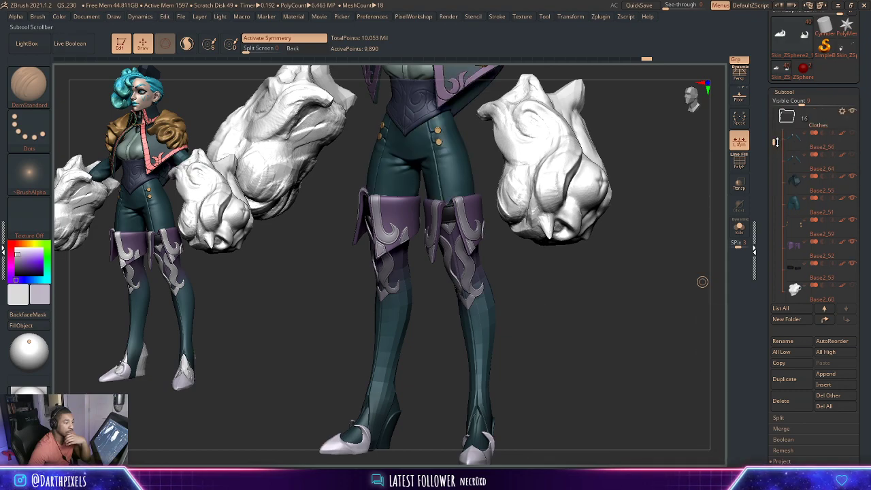
click(851, 158)
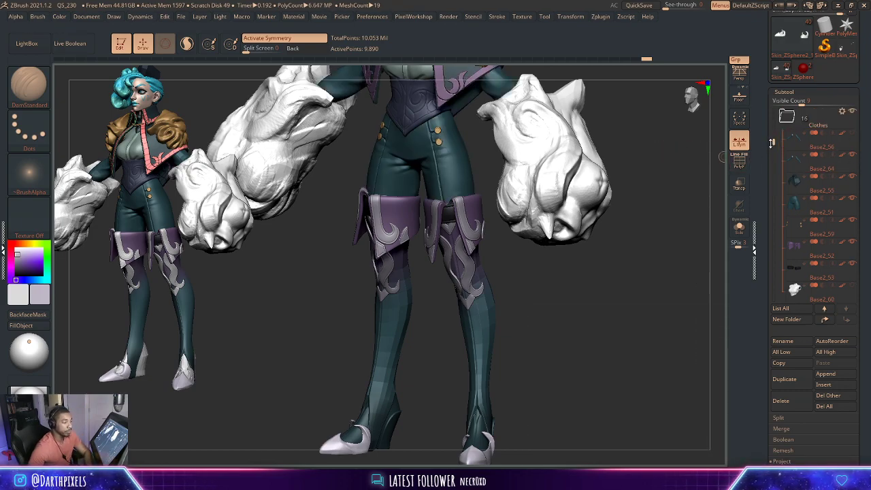
drag(773, 142, 777, 127)
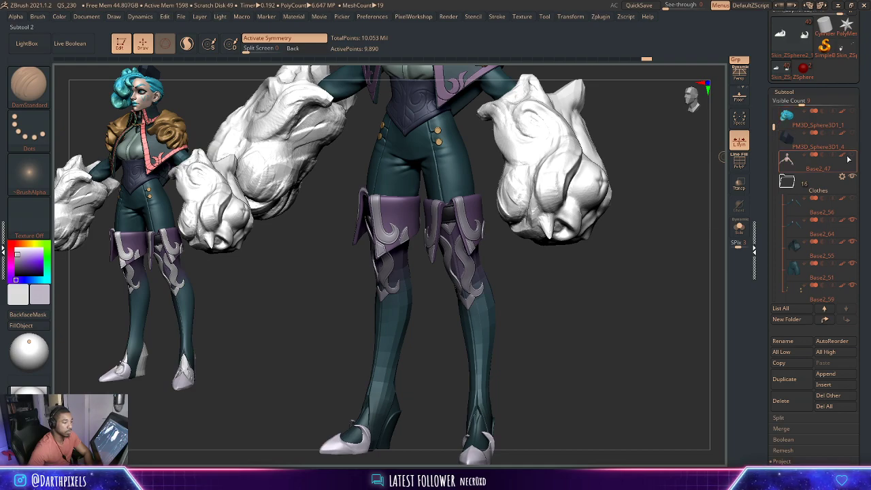
scroll(790, 140, up, 3)
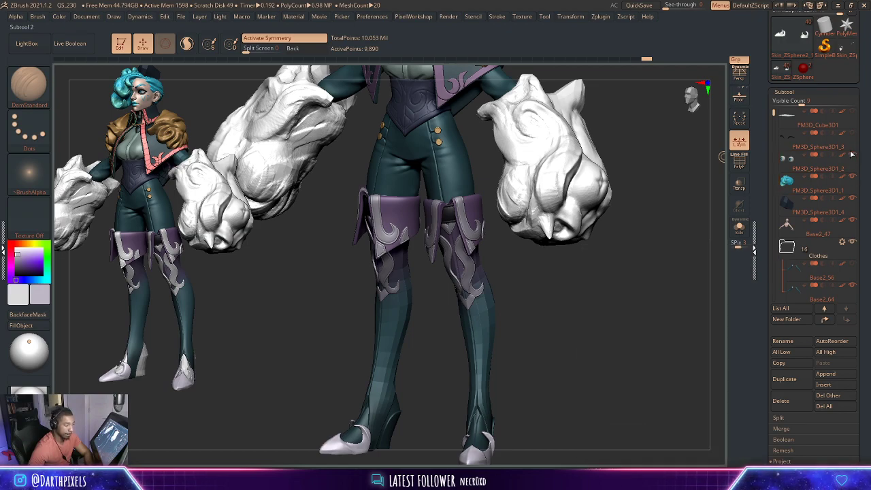
scroll(774, 117, up, 1)
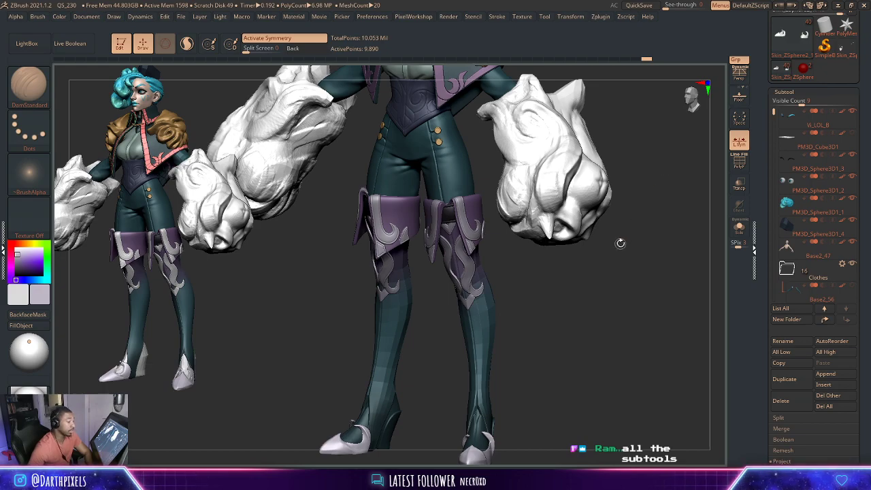
- Select the body subtool, view the torso from the front, and show the chest chain
mouse_move(597, 285)
mouse_down()
mouse_move(614, 286)
mouse_move(529, 307)
mouse_up()
alt+click(480, 315)
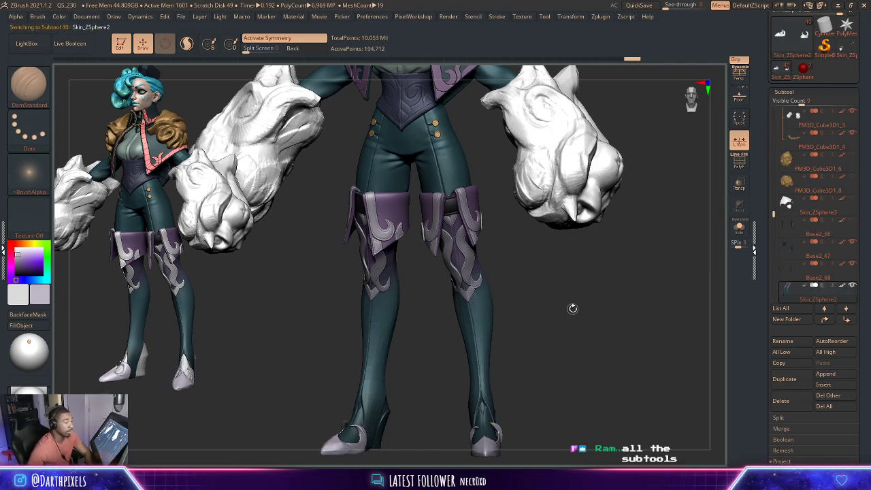
drag(572, 309, 484, 245)
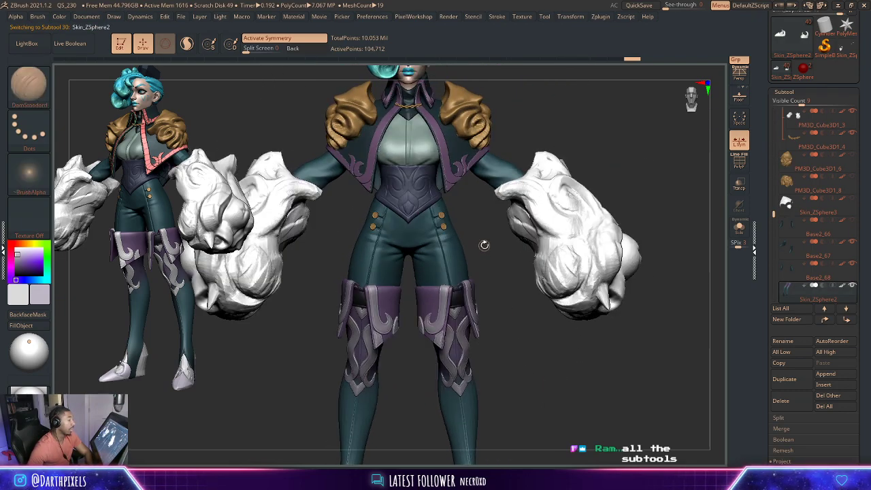
drag(774, 216, 777, 168)
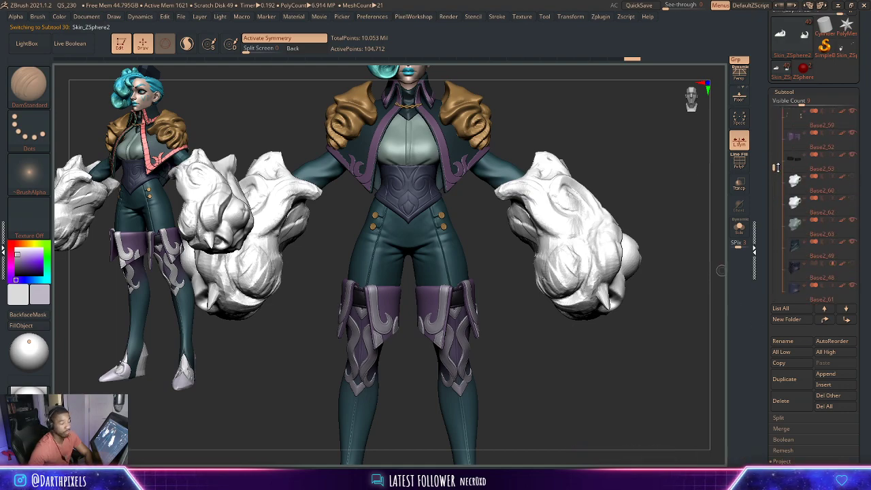
shift+drag(578, 99, 572, 215)
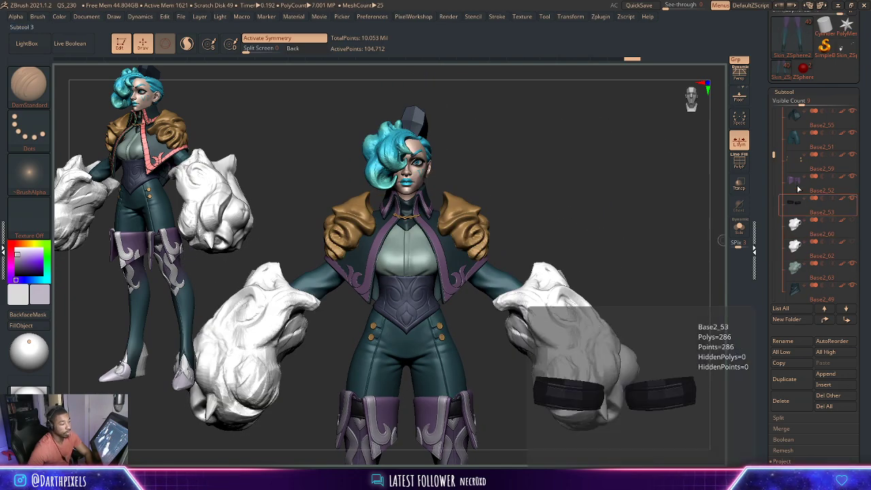
mouse_move(774, 155)
mouse_down()
mouse_move(784, 109)
mouse_move(792, 211)
mouse_up()
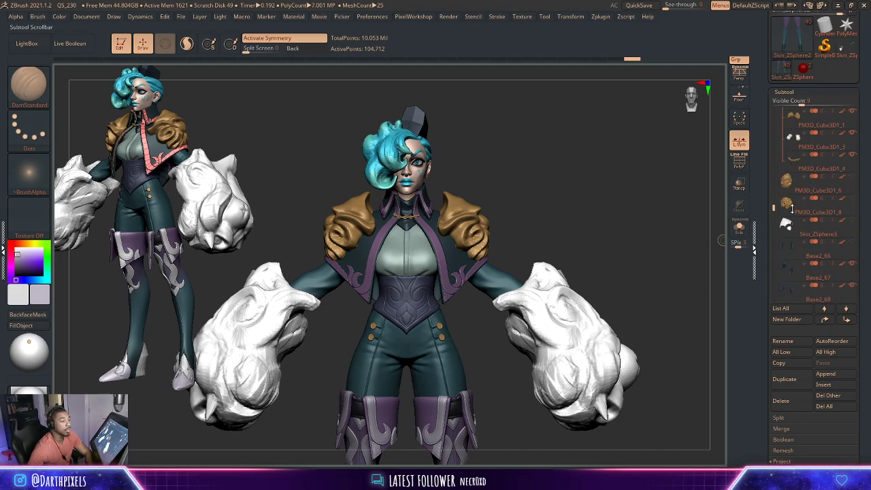
drag(793, 215, 793, 237)
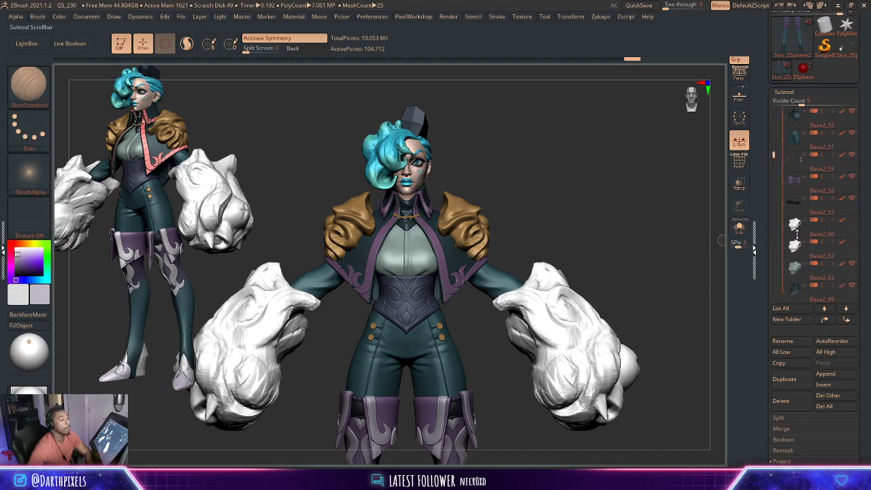
click(853, 221)
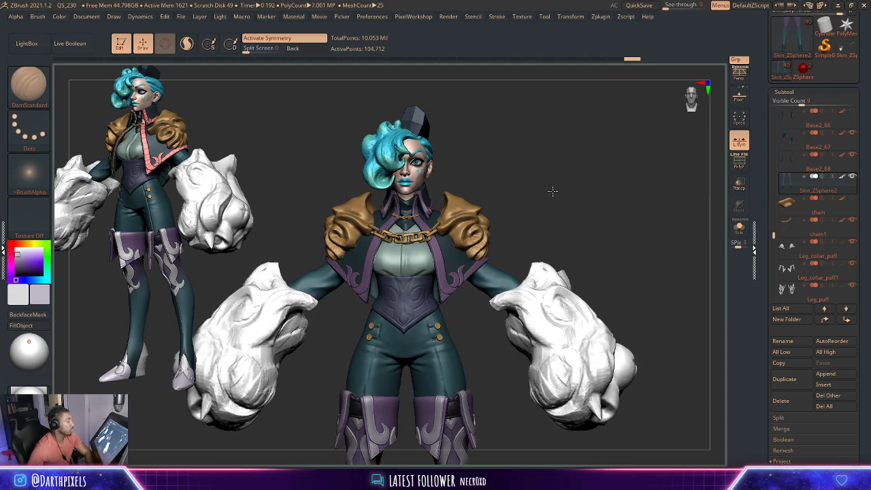
alt+drag(552, 189, 580, 178)
- Fill every subtool with a grey clay material and frame the figure from the front
key(f)
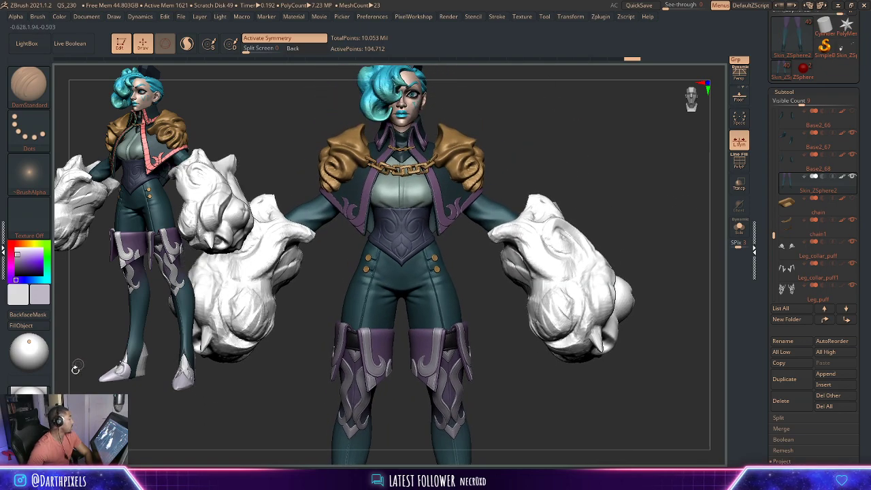
click(28, 350)
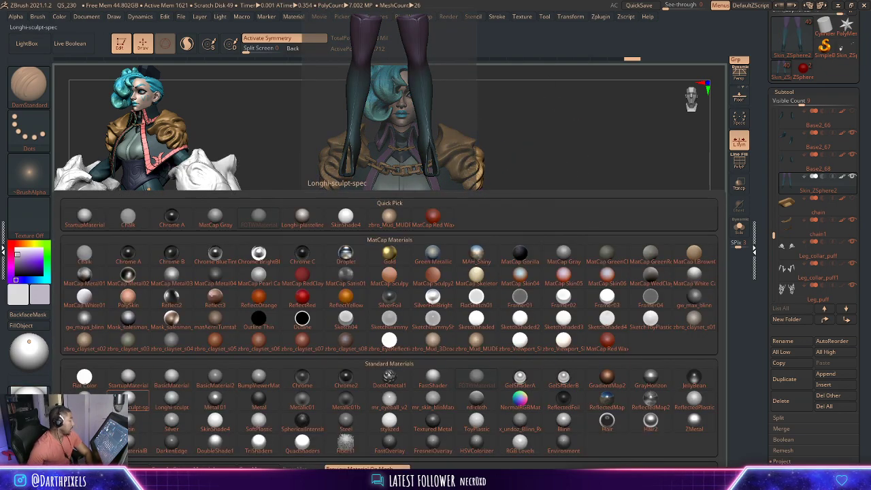
click(127, 378)
mouse_move(467, 234)
alt+mouse_down()
mouse_move(524, 122)
mouse_move(572, 209)
mouse_move(587, 199)
mouse_move(574, 207)
mouse_move(570, 278)
mouse_move(601, 278)
mouse_move(566, 288)
mouse_move(627, 245)
mouse_move(636, 297)
mouse_move(603, 285)
mouse_move(597, 349)
alt+mouse_up()
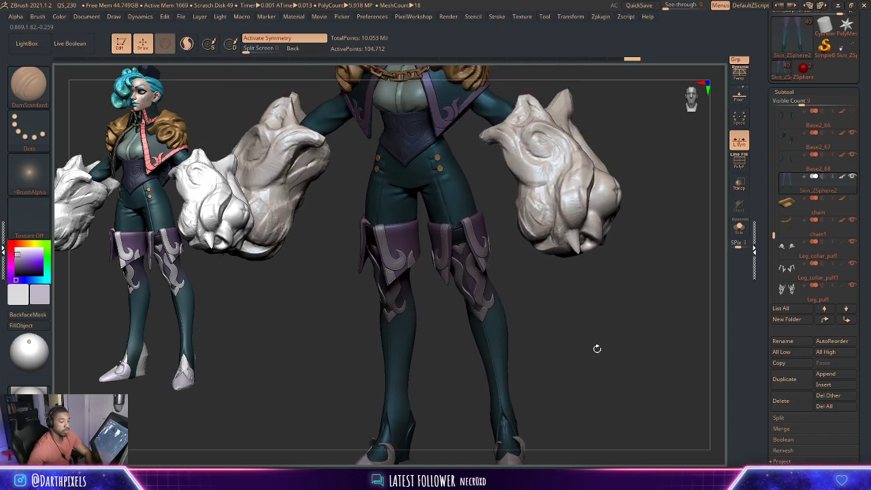
click(810, 191)
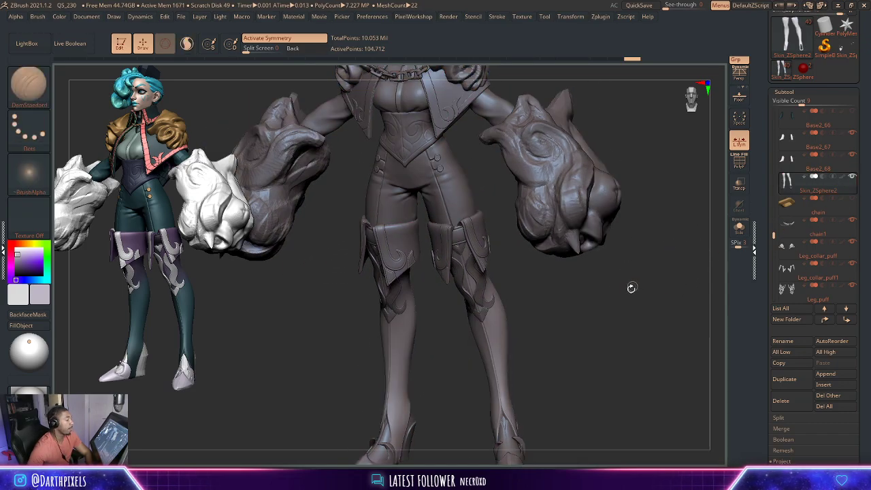
mouse_move(608, 268)
mouse_down()
mouse_move(618, 273)
mouse_move(628, 220)
mouse_move(480, 189)
mouse_move(531, 345)
mouse_move(547, 302)
mouse_move(622, 299)
mouse_move(629, 439)
mouse_up()
alt+click(469, 322)
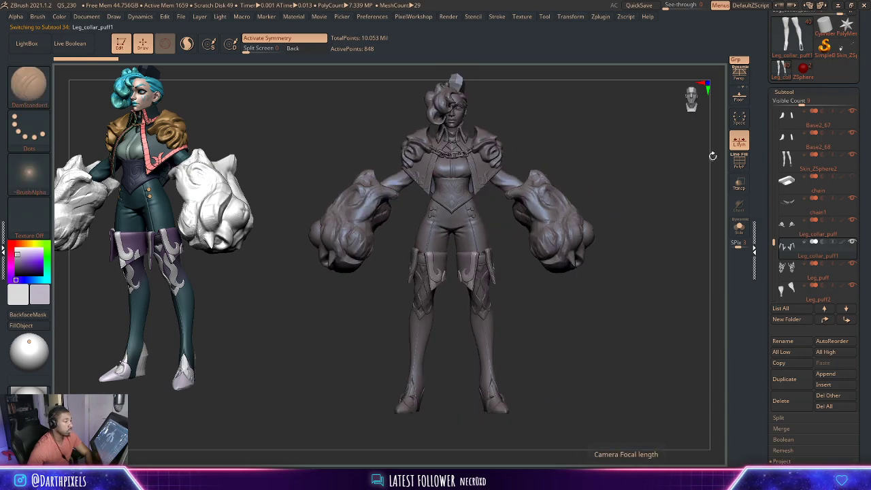
drag(583, 403, 605, 420)
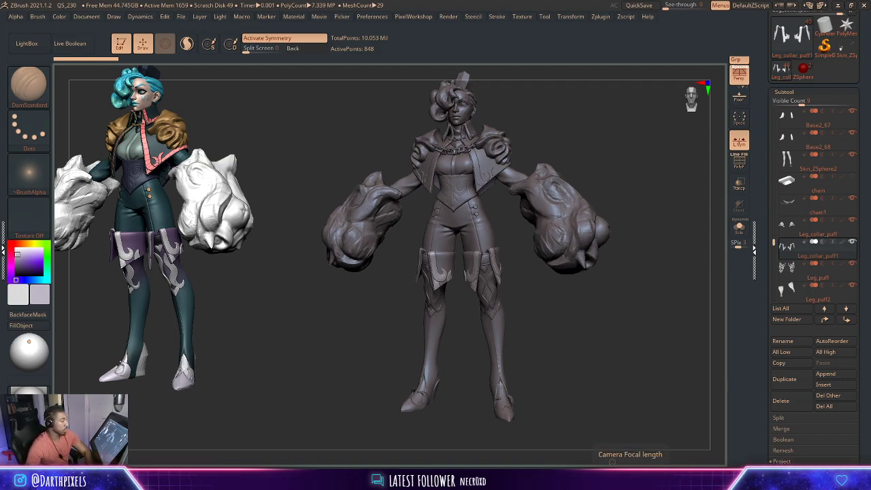
mouse_move(372, 282)
alt+mouse_down()
mouse_move(307, 336)
mouse_move(495, 156)
mouse_move(501, 123)
alt+mouse_up()
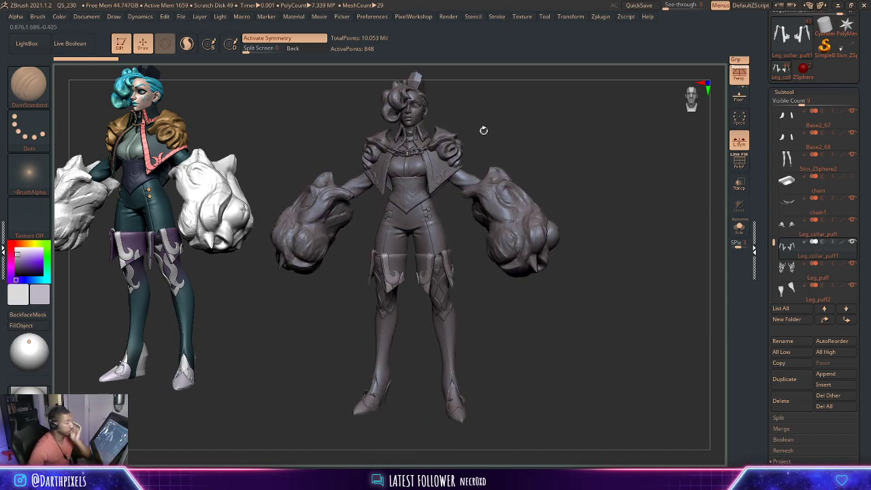
mouse_move(788, 289)
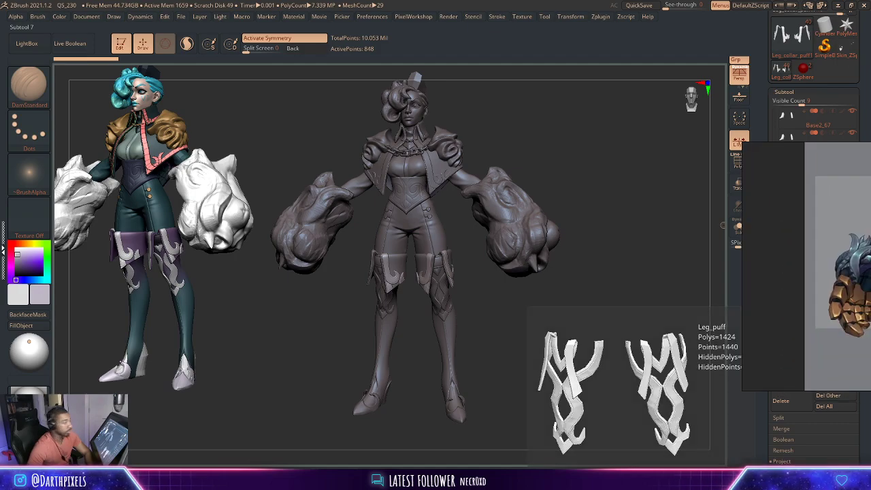
- Zoom the PureRef board to the Main Concept sheet's front and back views and move it aside
scroll(606, 246, down, 5)
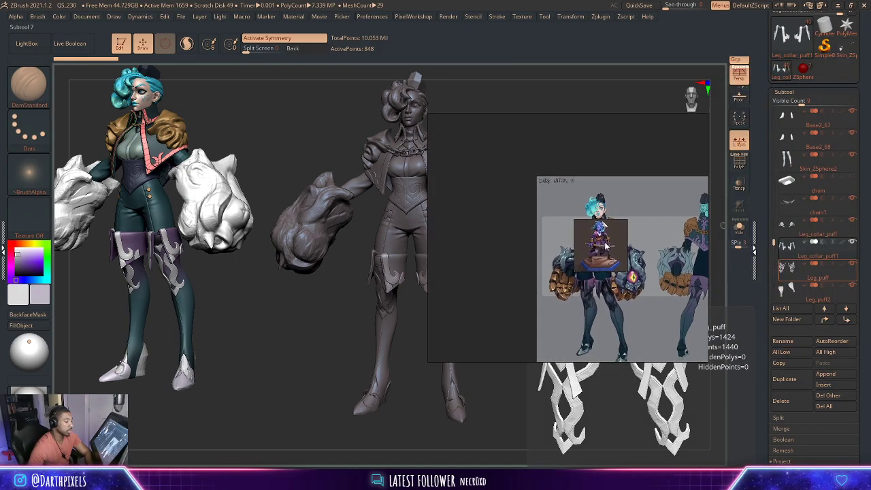
scroll(605, 246, down, 3)
scroll(582, 224, up, 2)
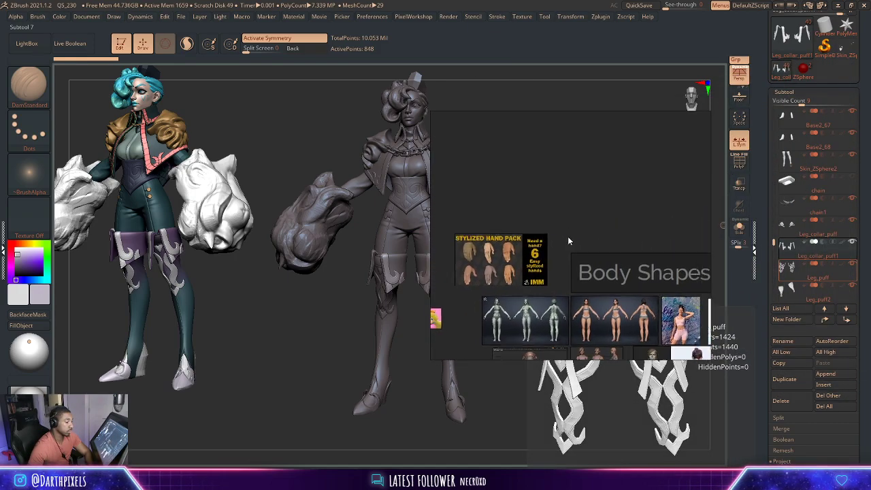
scroll(537, 133, down, 3)
scroll(527, 217, down, 2)
scroll(519, 300, down, 2)
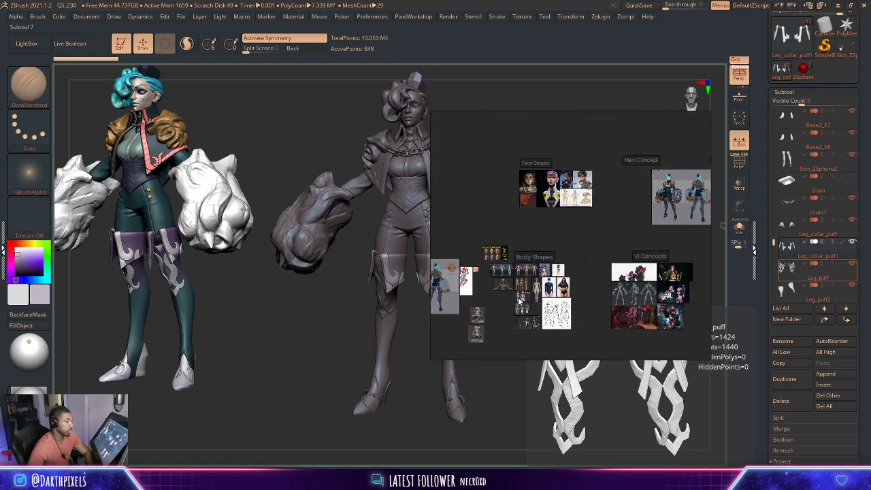
scroll(524, 279, up, 2)
scroll(610, 247, up, 3)
scroll(700, 338, down, 2)
scroll(594, 219, down, 1)
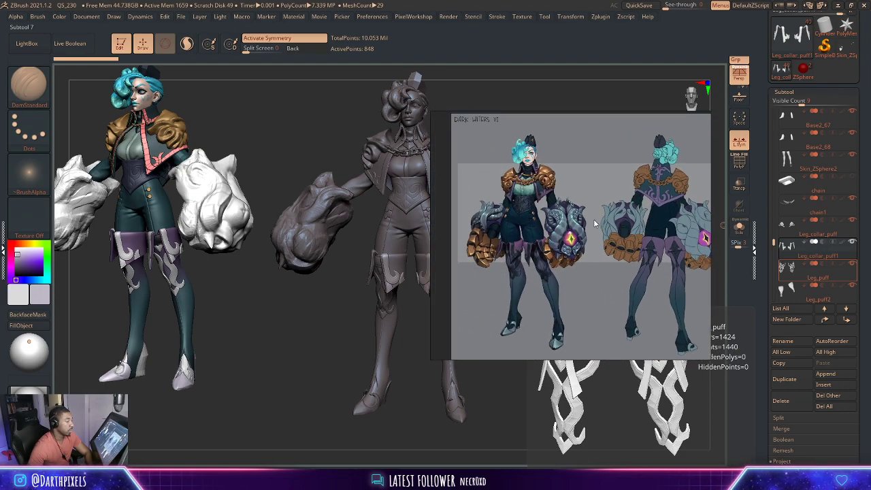
drag(594, 219, 648, 206)
- Turn the grey sculpt front-on, make Base2_47 active, and shift the reference image left
drag(483, 113, 484, 117)
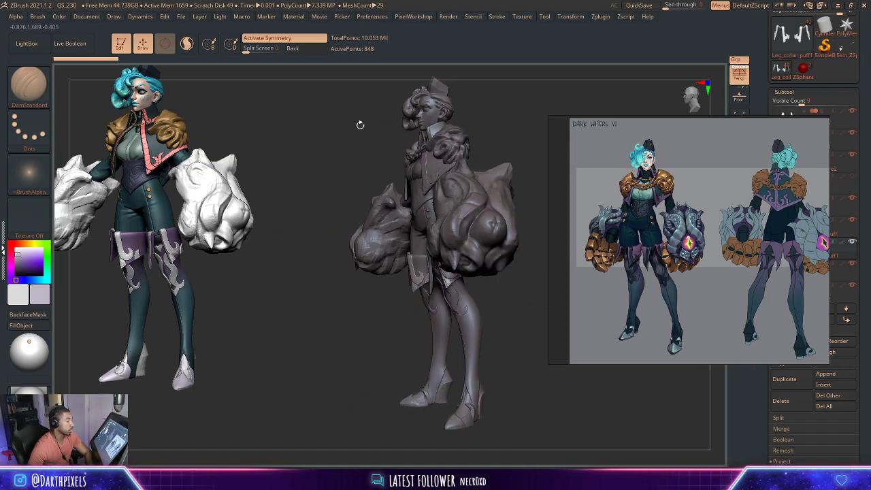
mouse_move(360, 125)
mouse_down()
mouse_move(280, 135)
mouse_move(308, 140)
mouse_move(366, 120)
mouse_move(395, 147)
mouse_move(381, 149)
mouse_up()
alt+click(358, 154)
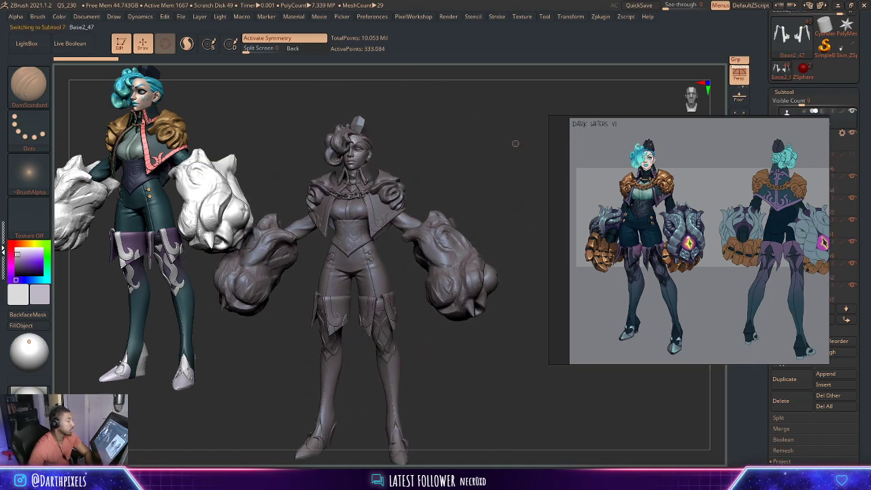
drag(790, 153, 677, 162)
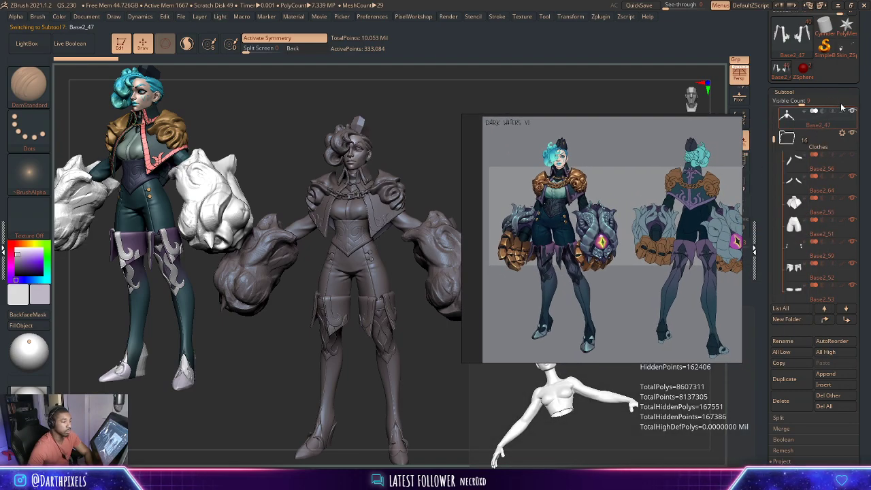
- Orbit the sculpt around to a slight three-quarter view
drag(423, 114, 356, 147)
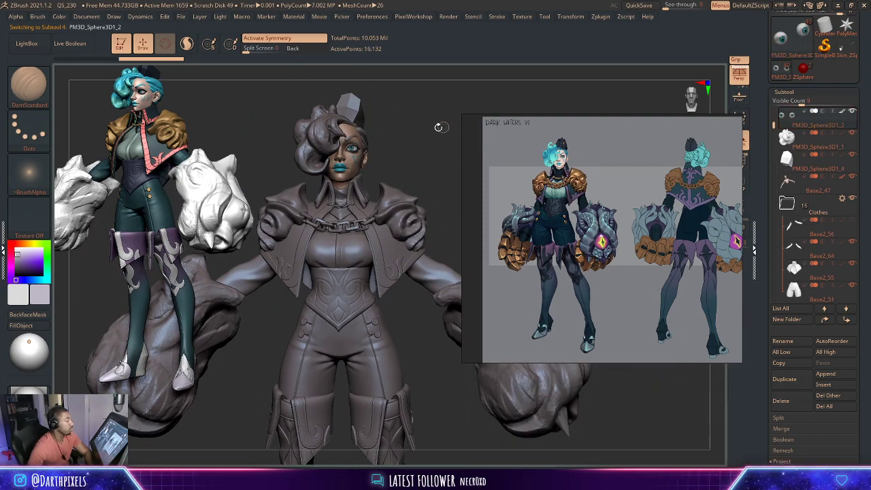
mouse_move(442, 127)
mouse_down()
mouse_move(403, 129)
mouse_move(405, 117)
mouse_move(383, 118)
mouse_up()
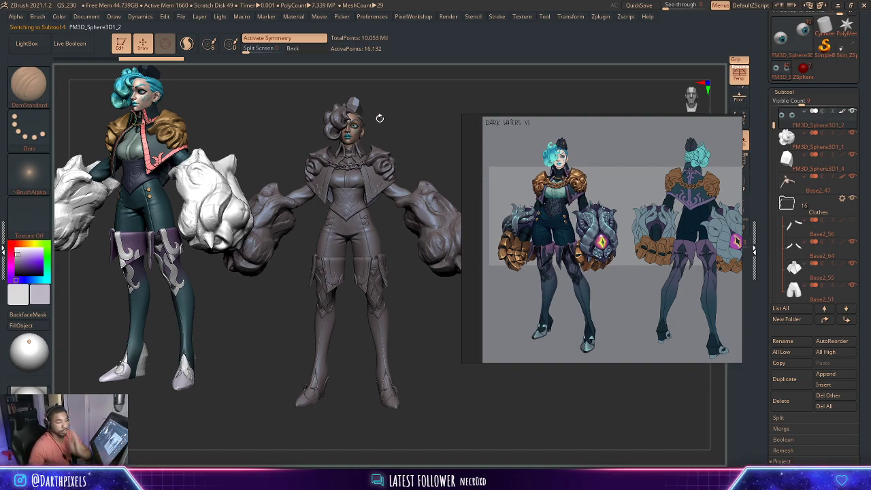
mouse_move(375, 145)
mouse_down()
mouse_move(385, 134)
mouse_move(380, 149)
mouse_up()
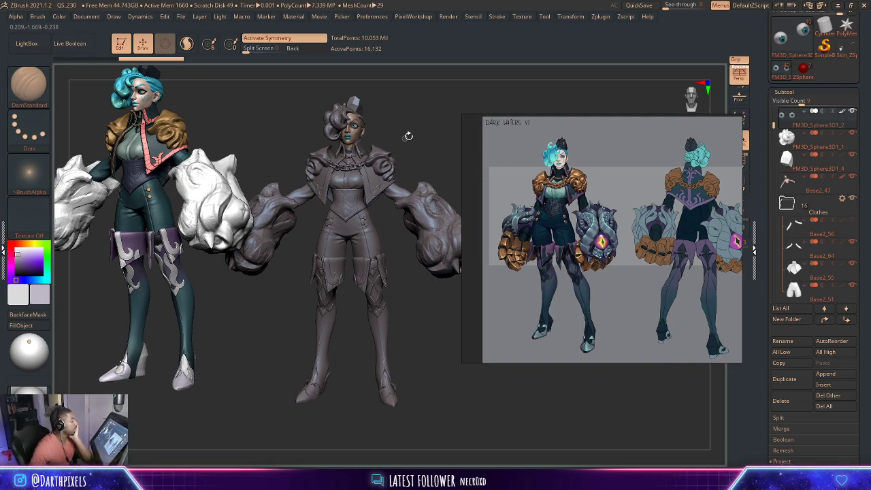
mouse_move(409, 136)
mouse_down()
mouse_move(406, 147)
mouse_move(401, 139)
mouse_move(412, 132)
mouse_up()
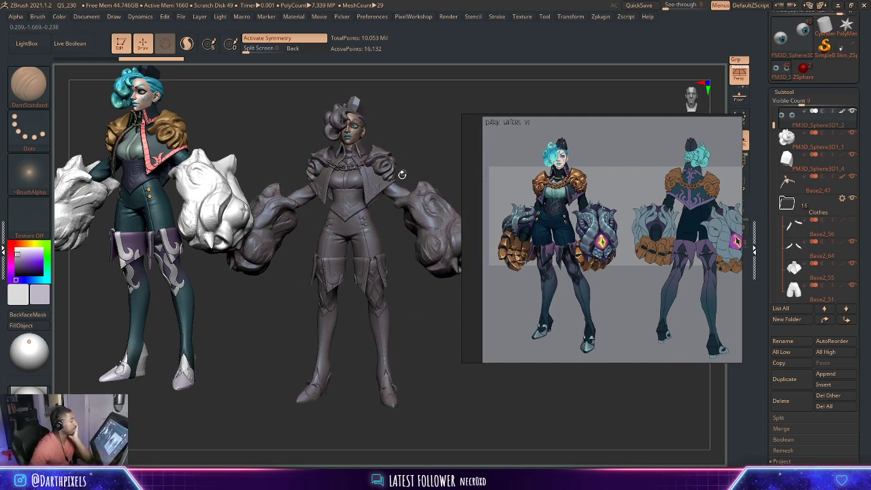
mouse_move(387, 279)
mouse_down()
mouse_move(412, 291)
mouse_move(400, 281)
mouse_up()
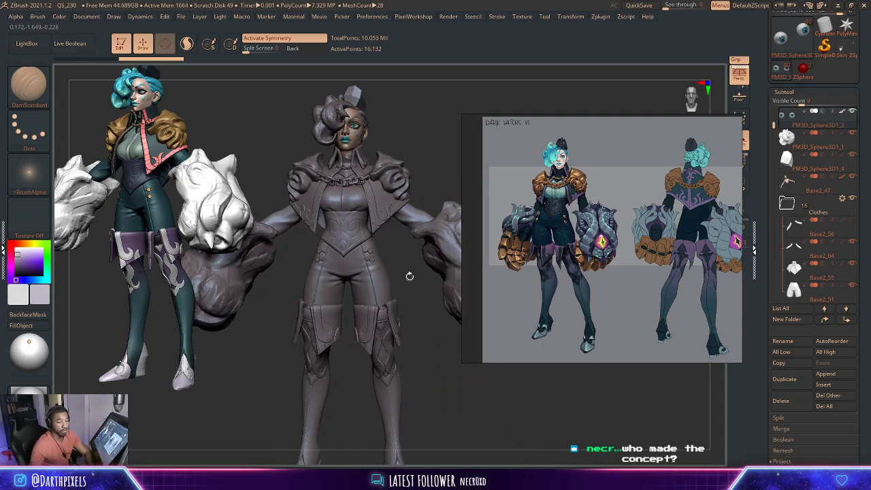
- Nudge the reference image slightly left, undo, and load the Move brush
scroll(568, 216, down, 2)
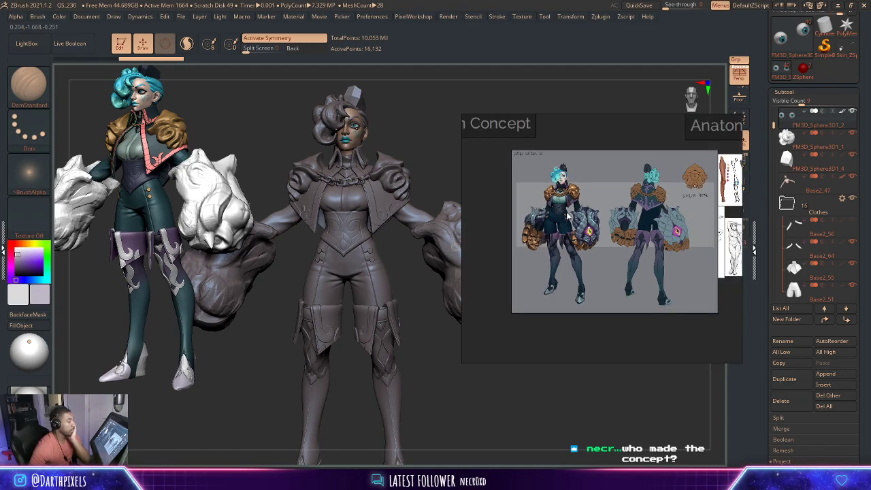
drag(586, 198, 564, 196)
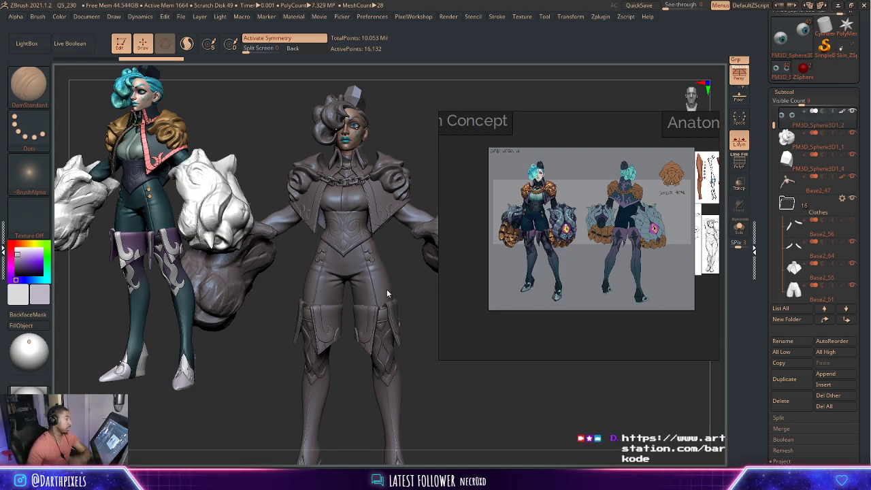
key(ctrl+z)
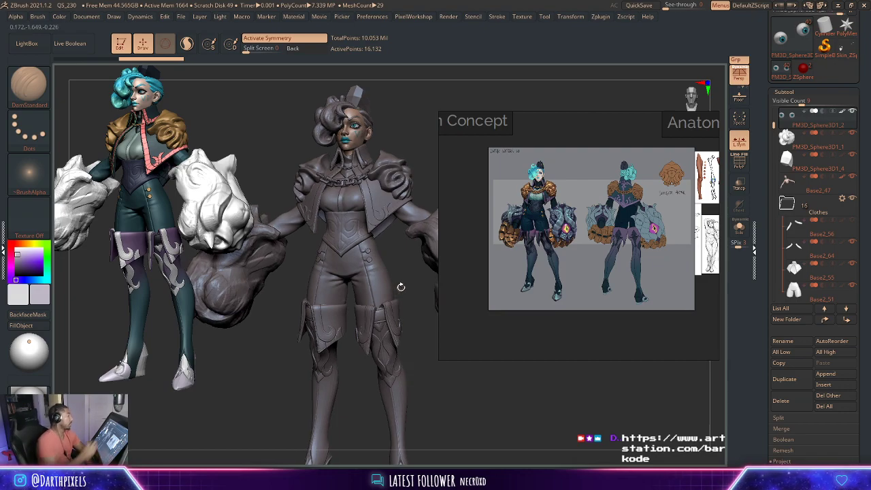
click(28, 85)
click(77, 141)
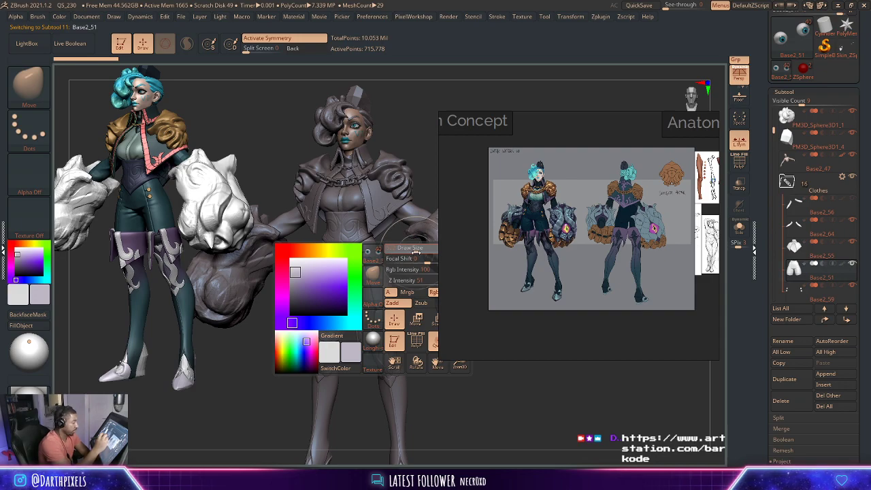
- Make the trousers piece active and widen the hips and legs with Move
alt+click(403, 276)
right_click(403, 276)
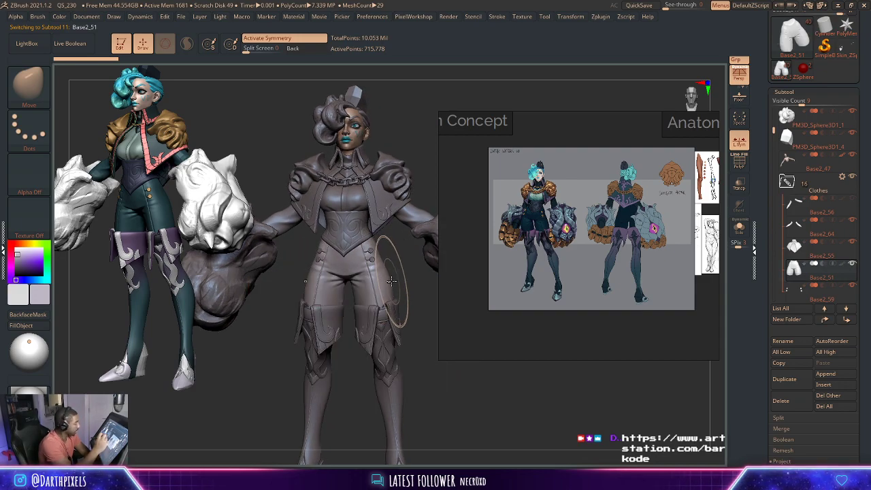
mouse_move(402, 273)
mouse_down()
mouse_move(413, 329)
mouse_move(391, 311)
mouse_up()
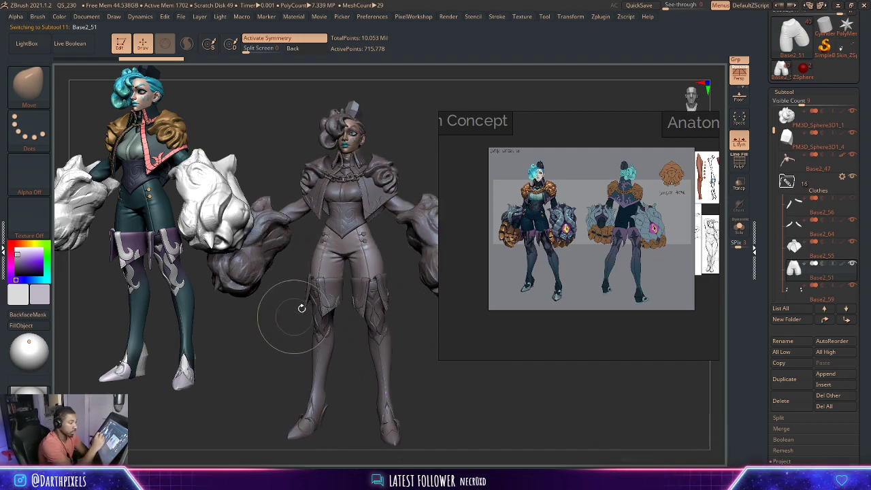
- Zoom in on the upper body, select Base2_61, then reselect the trousers piece
mouse_move(391, 239)
alt+mouse_down()
mouse_move(394, 225)
mouse_move(378, 256)
mouse_move(354, 239)
mouse_move(395, 161)
mouse_move(365, 228)
alt+mouse_up()
key(space)
alt+click(354, 238)
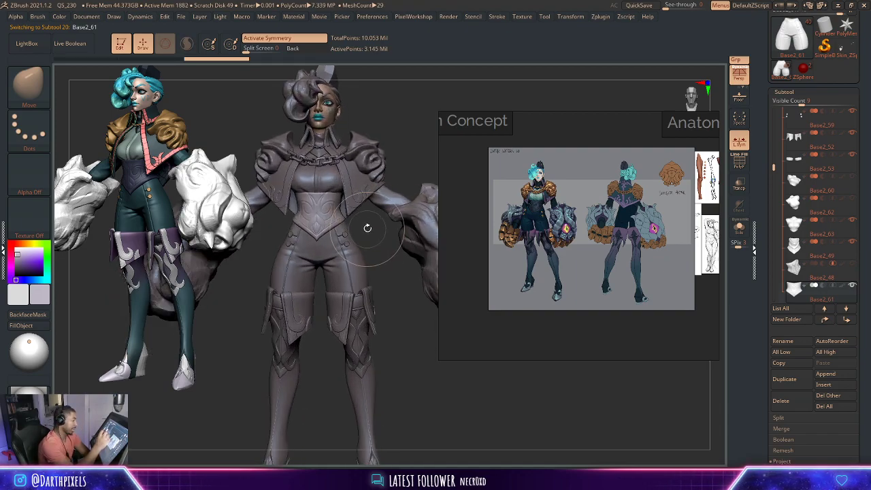
alt+click(384, 258)
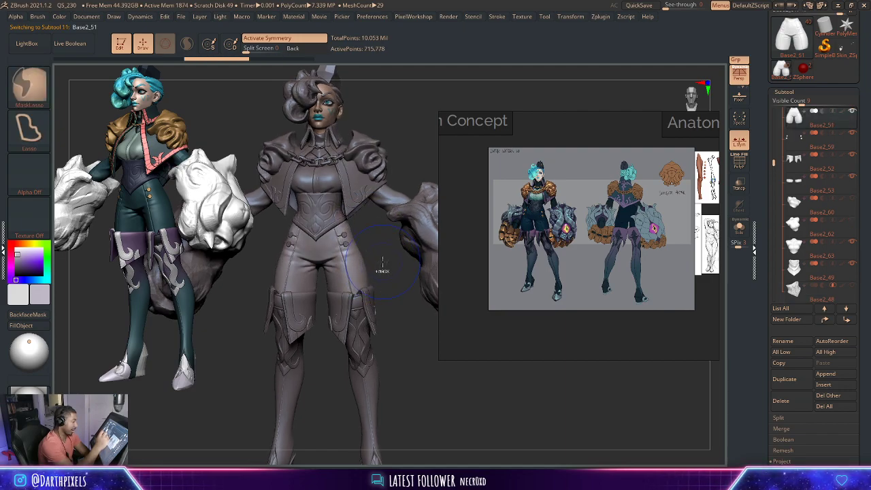
- Fit the whole sculpt in view and rotate it to a straight front view
drag(382, 264, 368, 270)
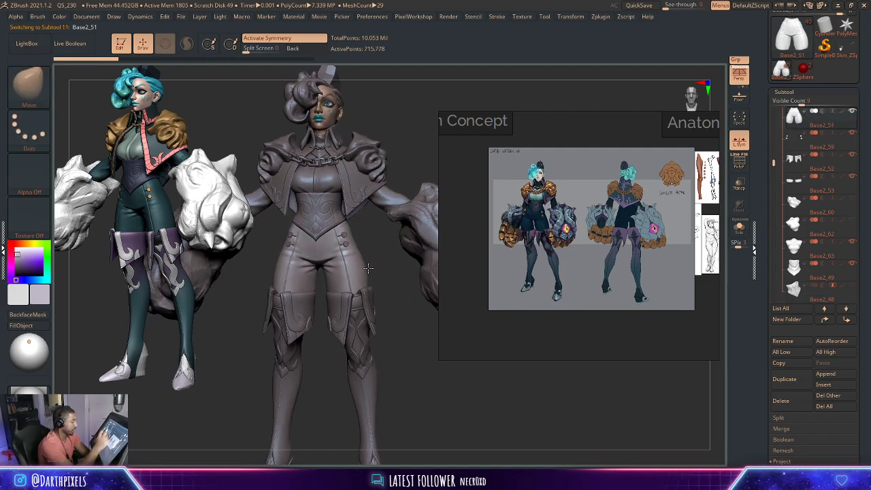
key(f)
drag(398, 187, 389, 291)
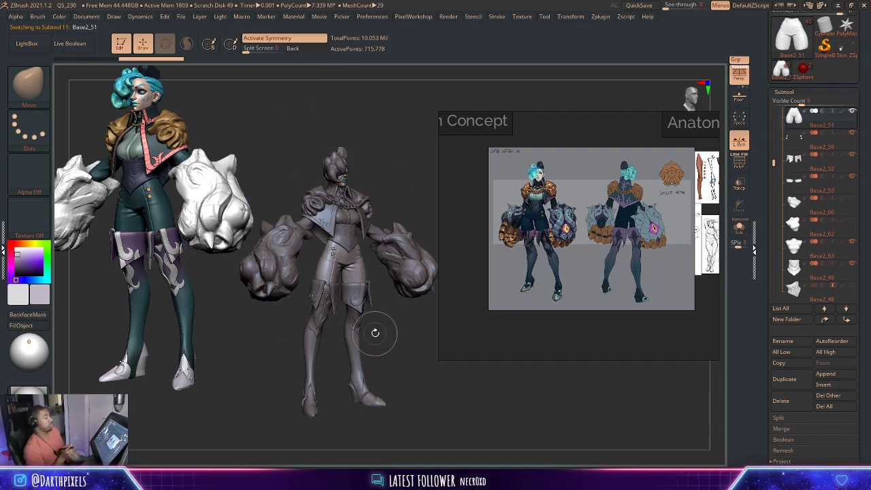
shift+drag(404, 181, 389, 340)
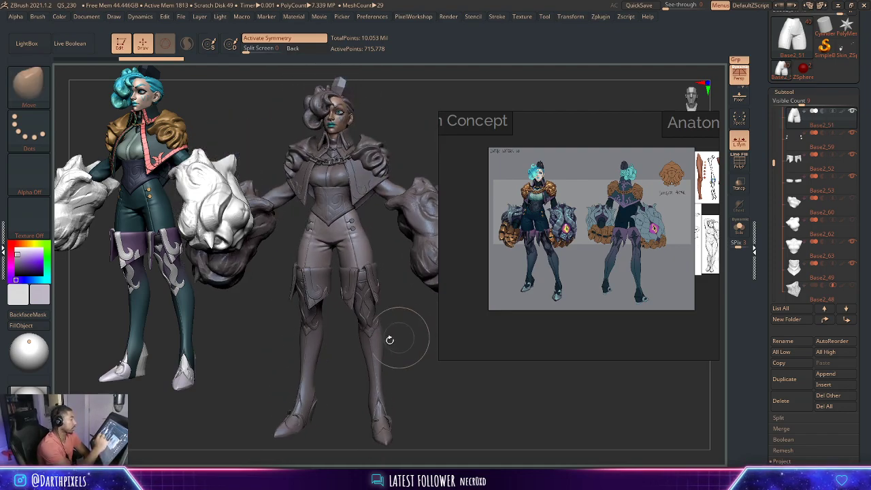
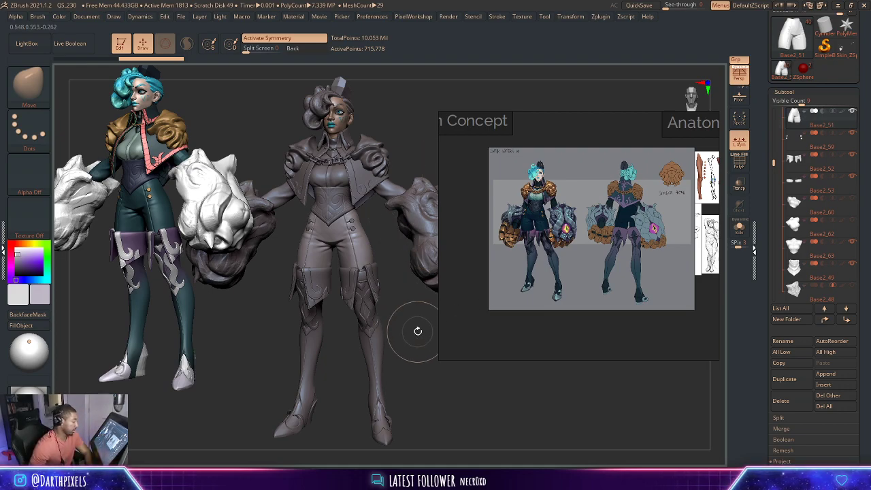
- Select the Skin_ZSphere2 leg piece, frame it with F, and face both lower legs and boots
mouse_move(416, 331)
mouse_down()
mouse_move(339, 321)
mouse_move(412, 330)
mouse_up()
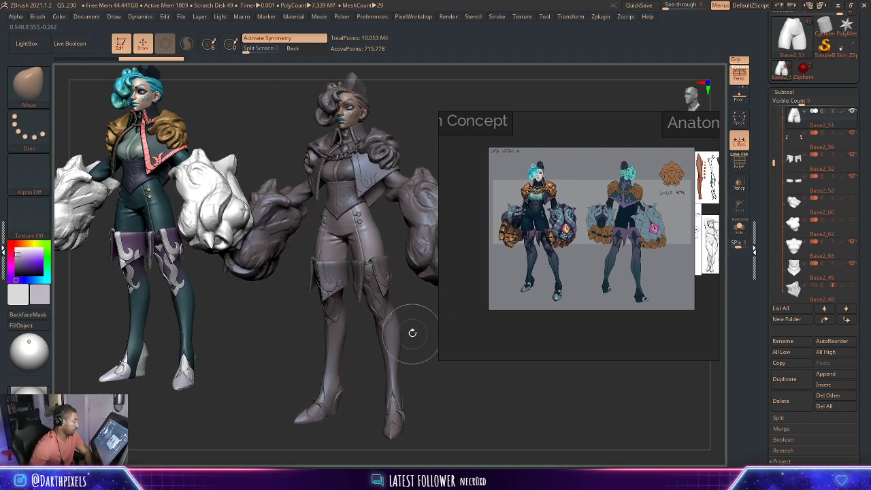
drag(356, 336, 330, 340)
alt+click(326, 340)
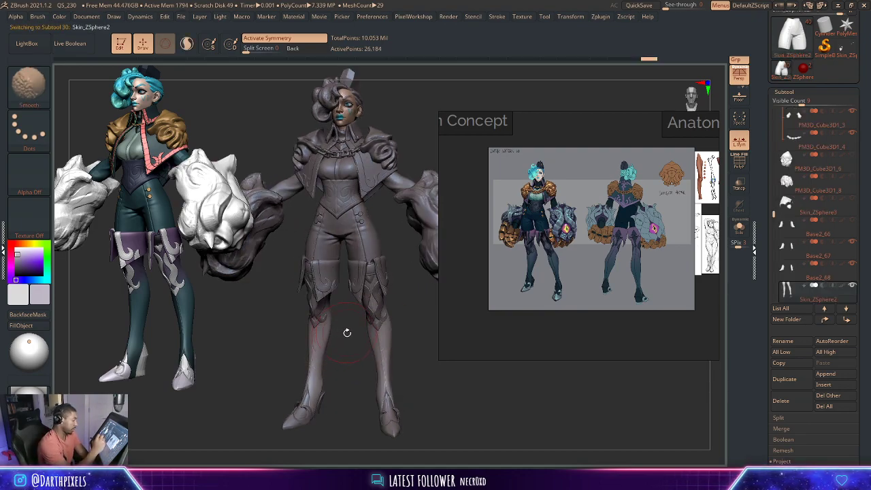
mouse_move(346, 345)
mouse_down()
mouse_move(341, 360)
mouse_move(356, 326)
mouse_move(362, 332)
mouse_move(360, 343)
mouse_move(340, 299)
mouse_move(347, 347)
mouse_move(400, 297)
mouse_move(388, 331)
mouse_move(417, 350)
mouse_move(457, 354)
mouse_move(418, 334)
mouse_move(410, 354)
mouse_move(385, 315)
mouse_move(389, 301)
mouse_move(348, 283)
mouse_move(381, 324)
mouse_move(417, 337)
mouse_move(427, 327)
mouse_move(411, 302)
mouse_move(428, 334)
mouse_move(405, 311)
mouse_up()
key(f)
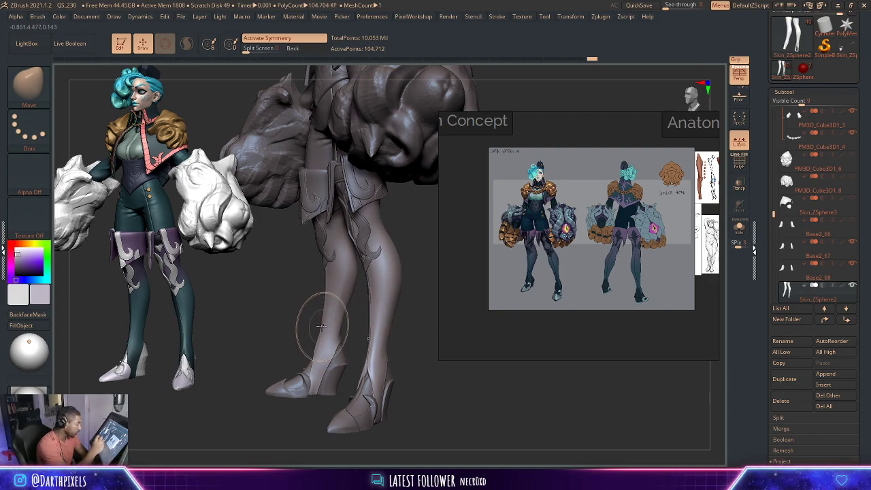
mouse_move(333, 360)
mouse_down()
mouse_move(361, 344)
mouse_move(347, 350)
mouse_move(365, 301)
mouse_move(324, 357)
mouse_move(328, 348)
mouse_up()
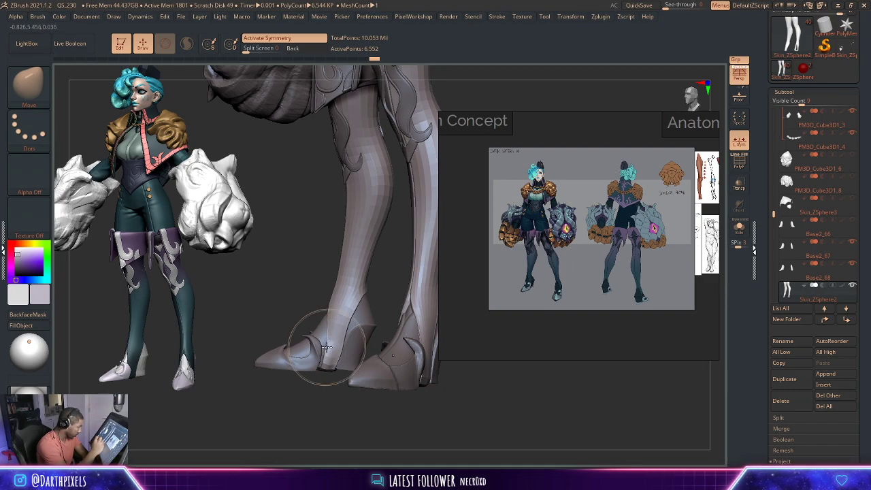
mouse_move(322, 397)
mouse_down()
mouse_move(355, 384)
mouse_move(350, 334)
mouse_move(356, 361)
mouse_move(365, 320)
mouse_move(340, 300)
mouse_up()
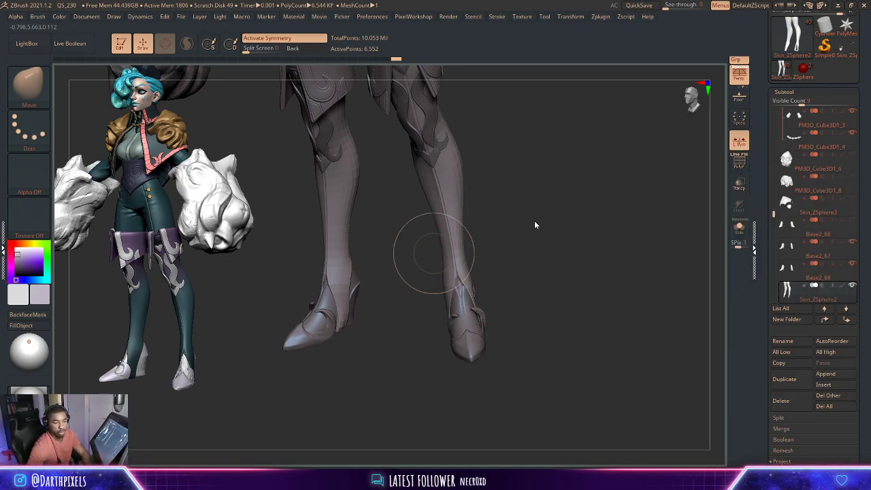
- Zoom in on the legs and tilt the view to see the raised right foot's sole
mouse_move(539, 233)
mouse_down()
mouse_move(525, 217)
mouse_move(638, 172)
mouse_up()
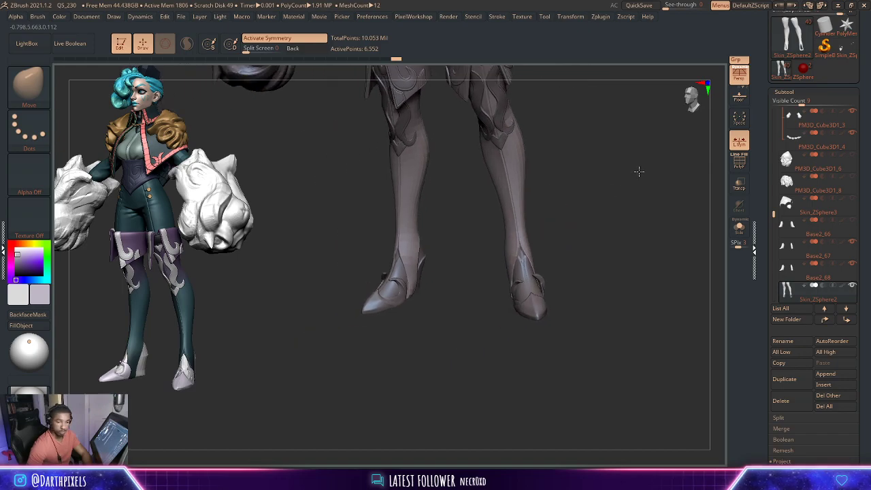
mouse_move(447, 258)
mouse_down()
mouse_move(452, 286)
mouse_move(444, 221)
mouse_move(451, 226)
mouse_move(443, 272)
mouse_up()
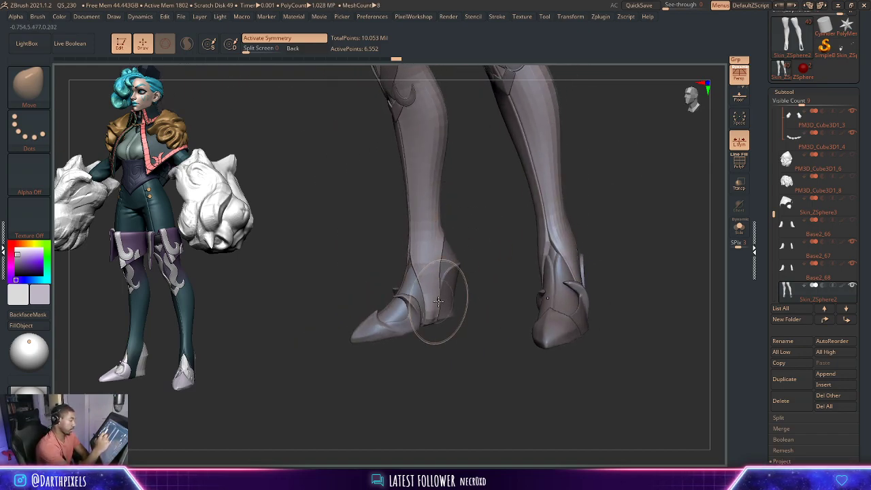
mouse_move(461, 321)
mouse_down()
mouse_move(466, 314)
mouse_move(479, 343)
mouse_move(461, 276)
mouse_up()
right_click(461, 276)
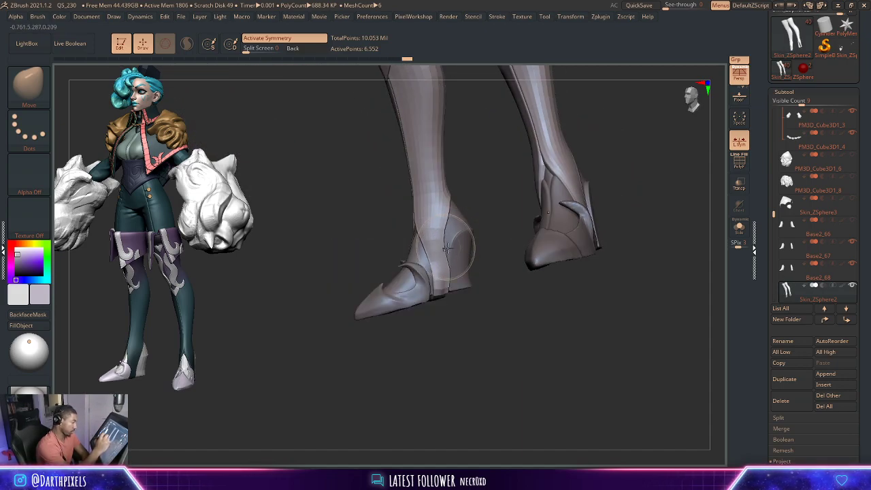
mouse_move(451, 317)
mouse_down()
mouse_move(447, 292)
mouse_move(456, 298)
mouse_move(479, 278)
mouse_move(418, 289)
mouse_move(521, 333)
mouse_move(501, 292)
mouse_move(470, 288)
mouse_up()
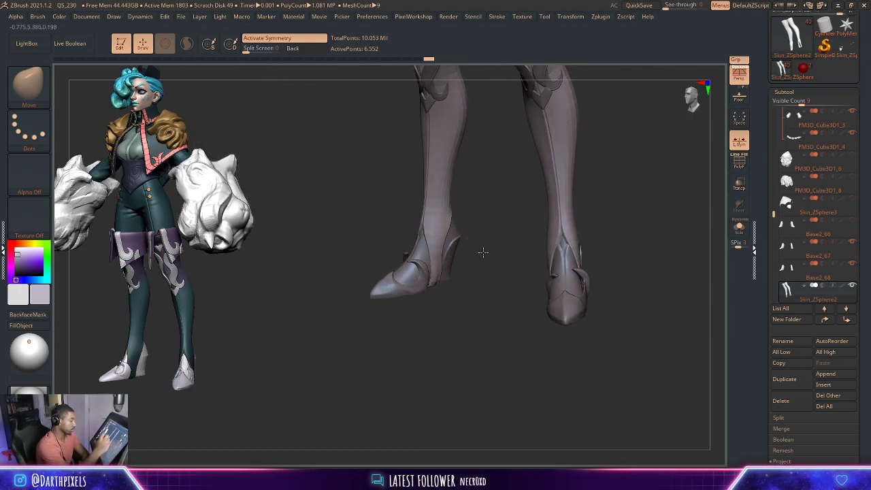
mouse_move(482, 253)
mouse_down()
mouse_move(502, 252)
mouse_move(482, 281)
mouse_move(433, 271)
mouse_move(422, 308)
mouse_up()
- Reshape the right boot's heel and side spike with the Move brush
key(space)
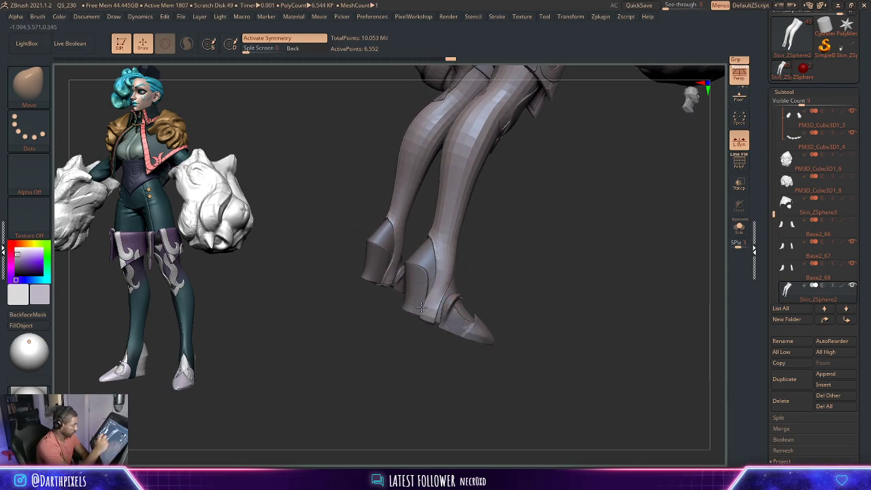
mouse_move(479, 266)
mouse_down()
mouse_move(433, 301)
mouse_move(475, 269)
mouse_up()
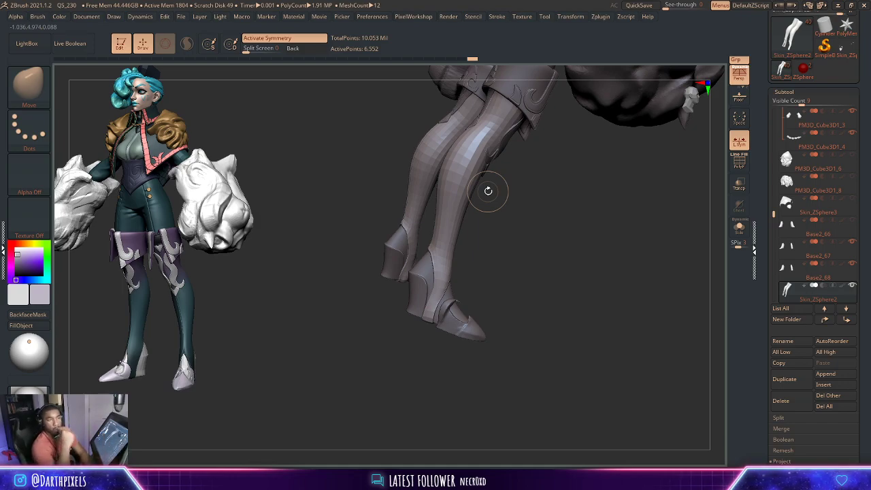
mouse_move(685, 147)
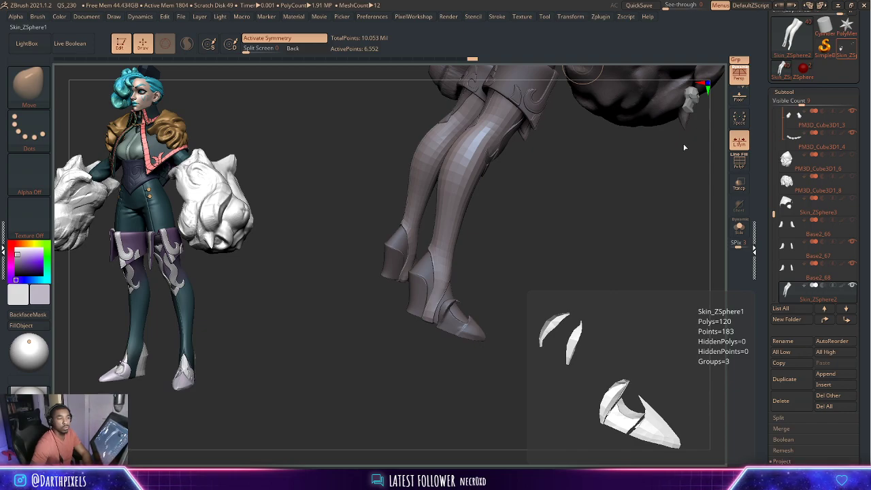
mouse_move(685, 147)
mouse_down()
mouse_move(527, 256)
mouse_move(477, 252)
mouse_move(497, 268)
mouse_move(515, 264)
mouse_up()
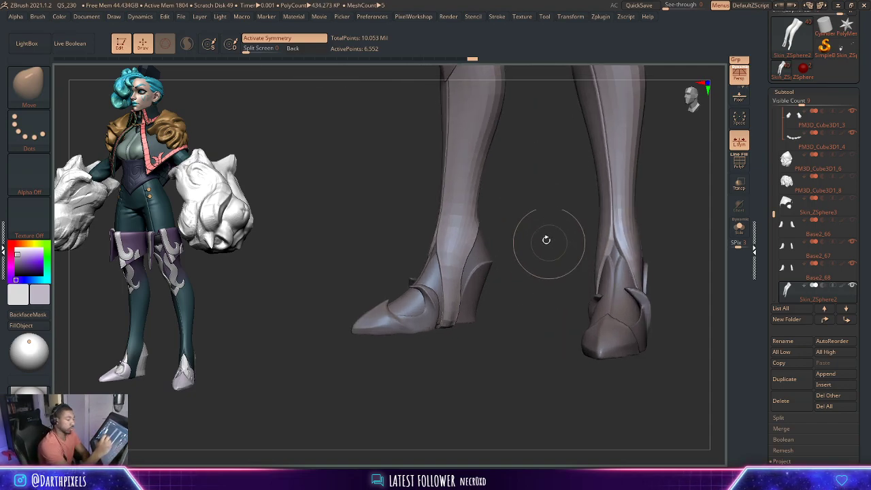
mouse_move(546, 239)
mouse_down()
mouse_move(497, 256)
mouse_move(453, 293)
mouse_move(436, 323)
mouse_up()
mouse_move(476, 343)
mouse_down()
mouse_move(494, 352)
mouse_move(486, 301)
mouse_move(484, 360)
mouse_move(497, 332)
mouse_move(472, 311)
mouse_move(458, 325)
mouse_move(480, 323)
mouse_up()
mouse_move(562, 294)
mouse_down()
mouse_move(483, 239)
mouse_move(465, 288)
mouse_up()
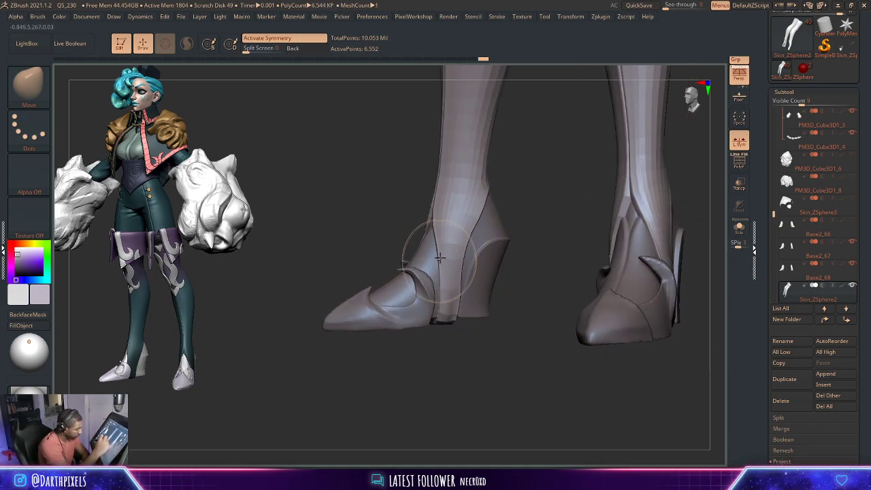
mouse_move(436, 252)
mouse_down()
mouse_move(523, 179)
mouse_move(437, 242)
mouse_move(521, 198)
mouse_move(437, 230)
mouse_move(492, 200)
mouse_move(467, 193)
mouse_move(472, 211)
mouse_move(454, 204)
mouse_move(473, 228)
mouse_move(453, 236)
mouse_move(495, 245)
mouse_move(590, 335)
mouse_move(557, 267)
mouse_up()
- Apply the brown Longhi-sculpt clay material from the Material palette
key(m)
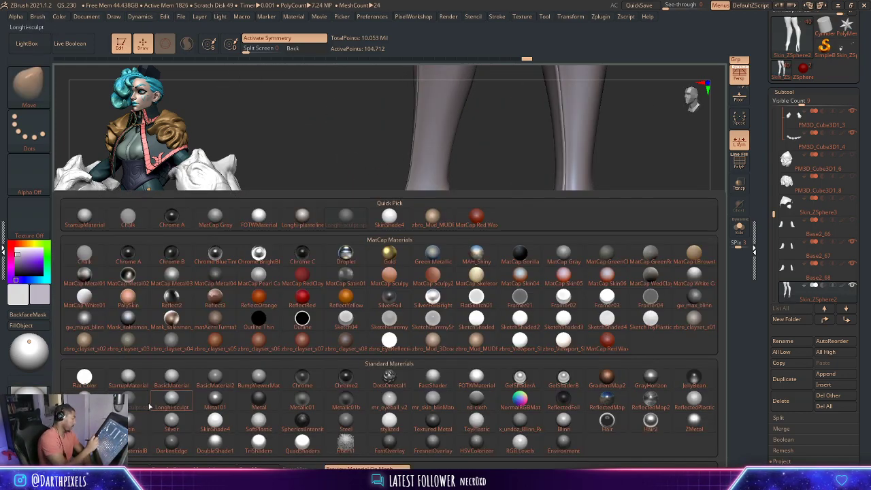
click(163, 425)
mouse_move(467, 288)
mouse_down()
mouse_move(542, 191)
mouse_move(513, 192)
mouse_move(515, 303)
mouse_move(529, 342)
mouse_move(695, 229)
mouse_move(582, 422)
mouse_up()
- Activate subtools Base2_47, the PM3D_Sphere3D1_2 eye, then Base2_67, viewing the knee armour
alt+click(449, 136)
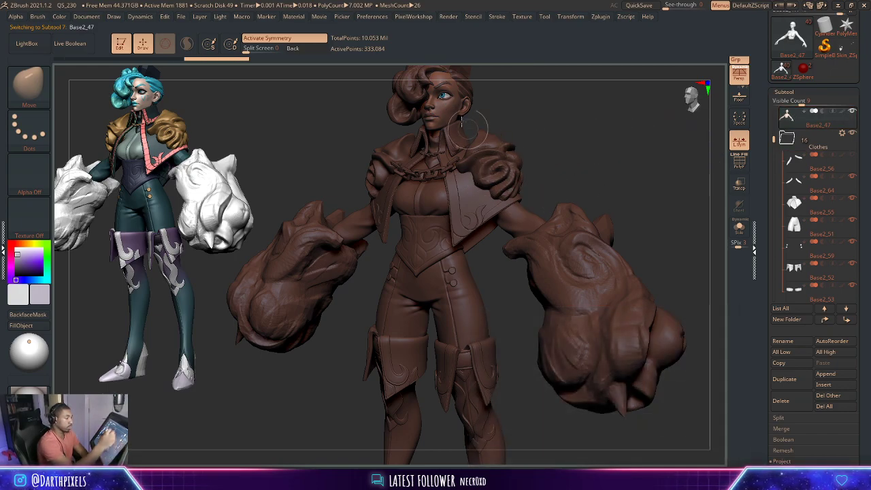
alt+click(444, 95)
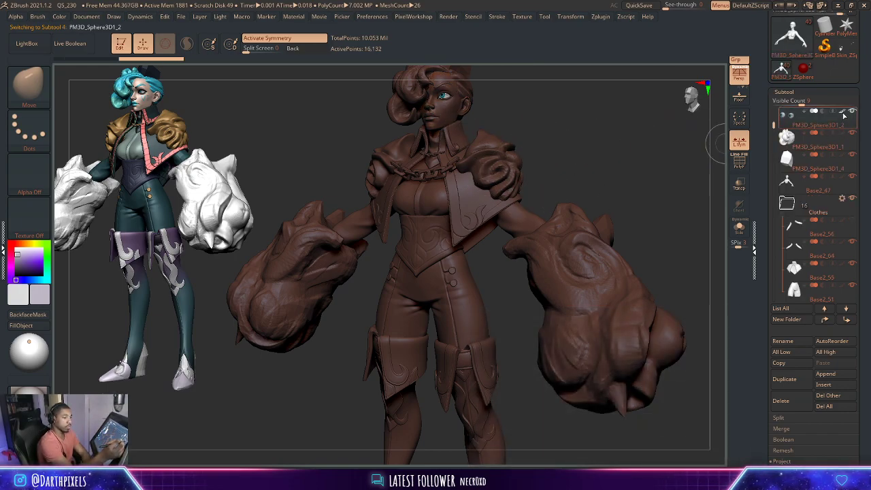
alt+drag(576, 170, 524, 275)
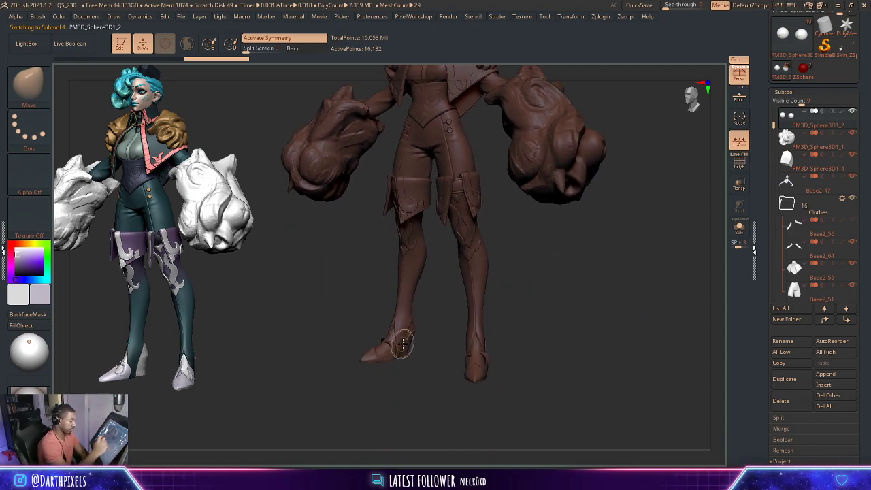
alt+click(403, 345)
alt+drag(430, 350, 448, 424)
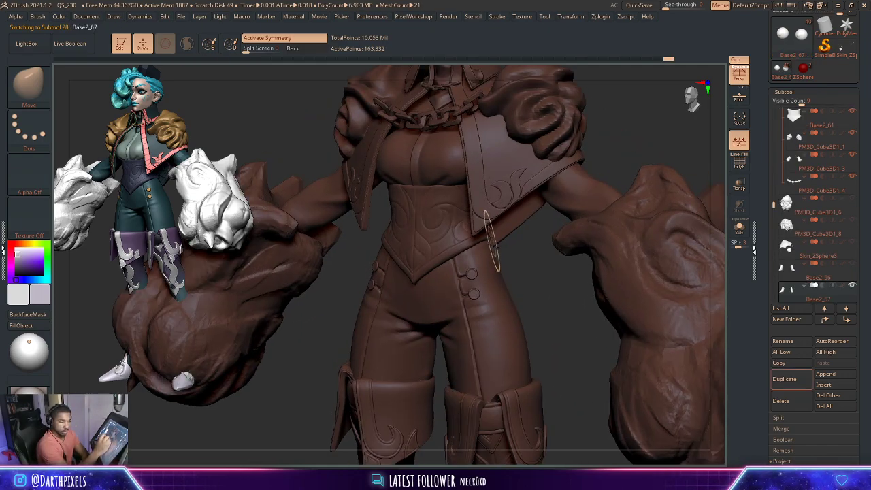
mouse_move(558, 356)
alt+mouse_down()
mouse_move(567, 291)
mouse_move(560, 247)
alt+mouse_up()
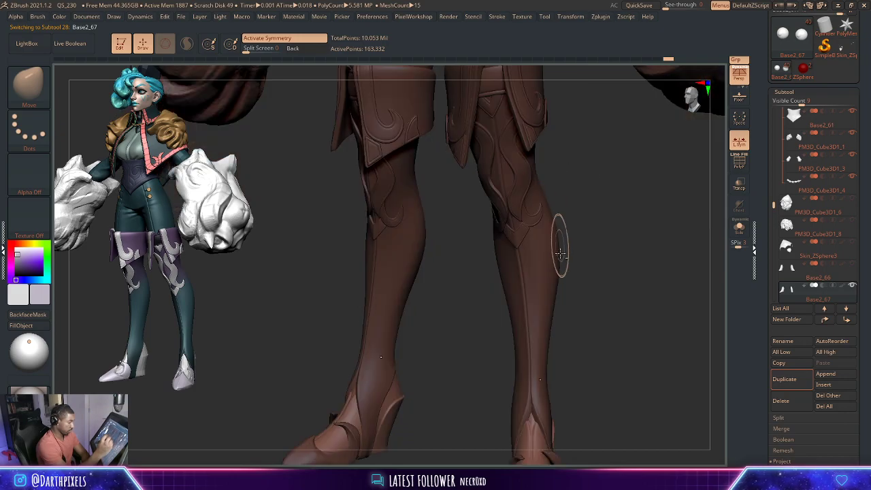
- Select the Skin_ZSphere2_1 shoe subtool, toggle Solo on and off, and view the shoe from below
mouse_move(597, 269)
alt+mouse_down()
mouse_move(618, 171)
mouse_move(452, 276)
mouse_move(460, 294)
alt+mouse_up()
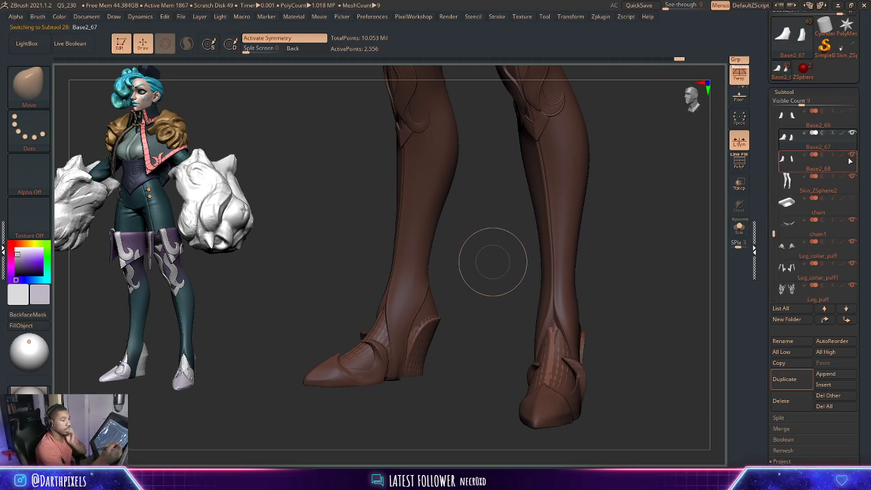
drag(457, 300, 485, 296)
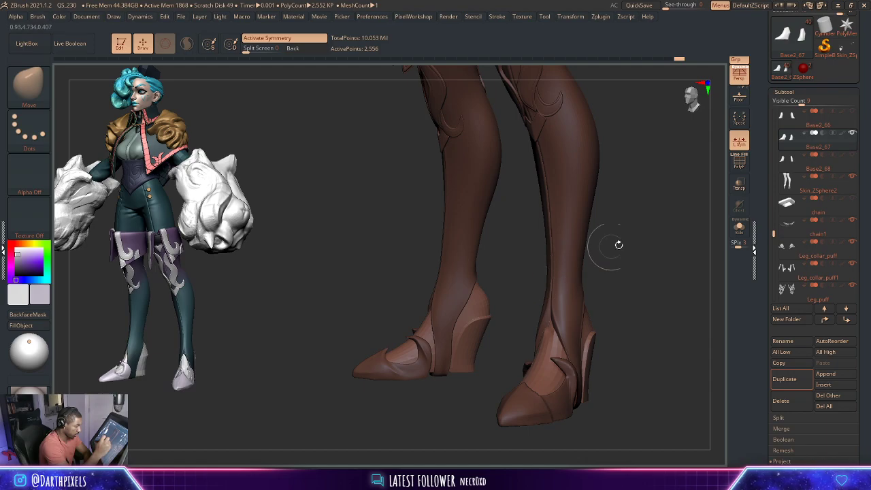
mouse_move(619, 245)
mouse_down()
mouse_move(527, 302)
mouse_move(553, 272)
mouse_move(587, 270)
mouse_move(562, 251)
mouse_move(531, 249)
mouse_move(570, 247)
mouse_move(525, 236)
mouse_move(568, 263)
mouse_move(529, 286)
mouse_move(581, 257)
mouse_move(565, 263)
mouse_move(673, 343)
mouse_move(567, 278)
mouse_move(571, 198)
mouse_up()
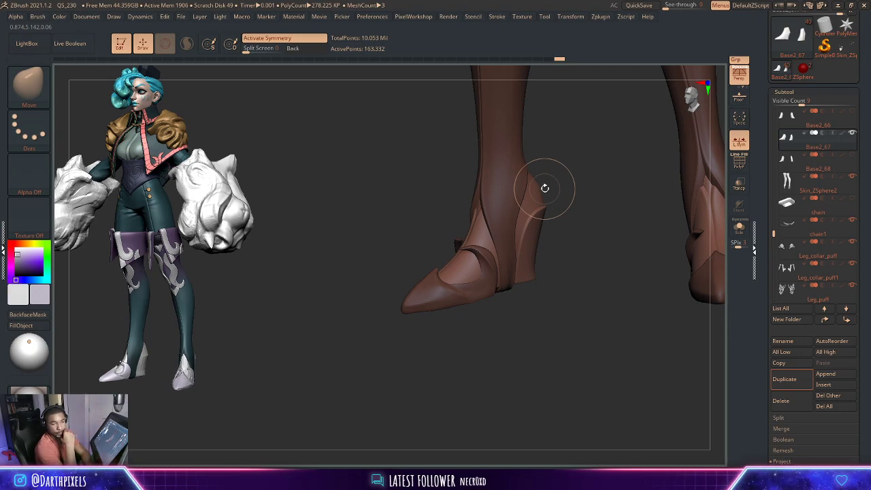
mouse_move(550, 230)
mouse_down()
mouse_move(447, 312)
mouse_move(428, 278)
mouse_up()
alt+click(436, 275)
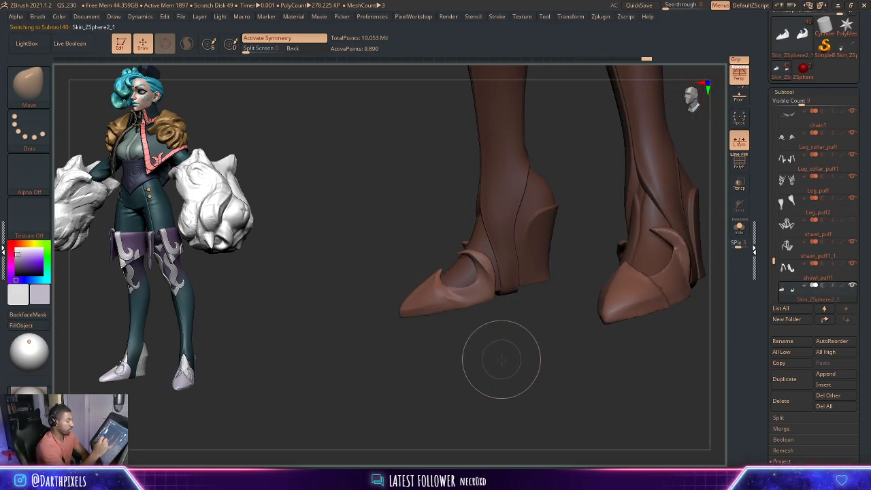
mouse_move(502, 359)
mouse_down()
mouse_move(461, 352)
mouse_move(417, 294)
mouse_up()
mouse_move(417, 331)
mouse_down()
mouse_move(432, 337)
mouse_move(463, 310)
mouse_up()
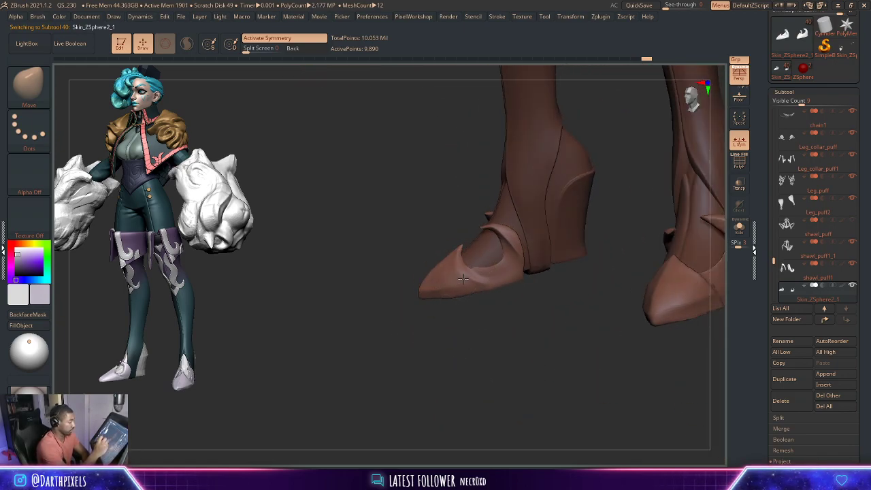
ctrl+shift+click(439, 281)
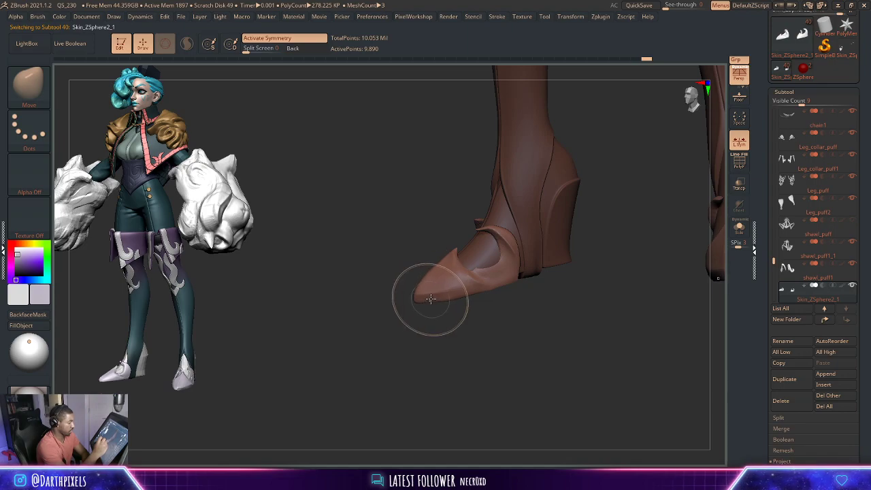
ctrl+shift+click(476, 317)
mouse_move(476, 317)
mouse_down()
mouse_move(481, 254)
mouse_move(474, 311)
mouse_move(353, 272)
mouse_up()
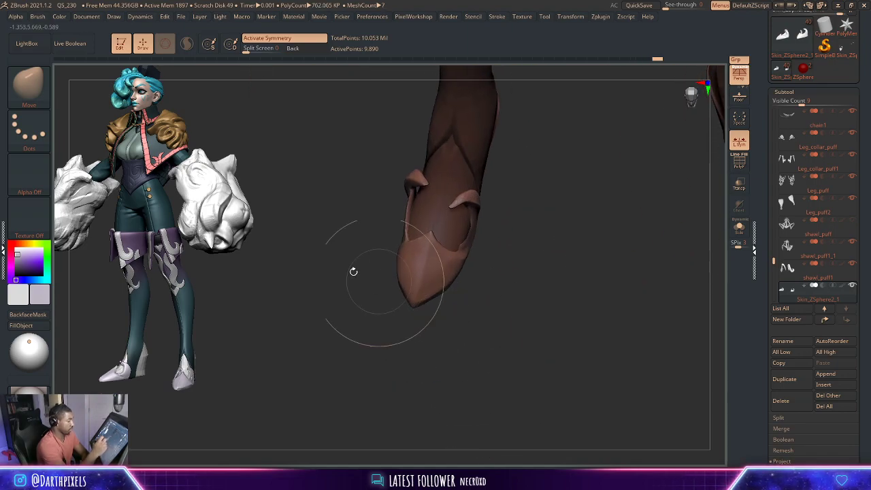
- Load the DamStandard brush (B, D, S) with a smaller draw size and angle the shoe toe
key(b)
key(d)
key(s)
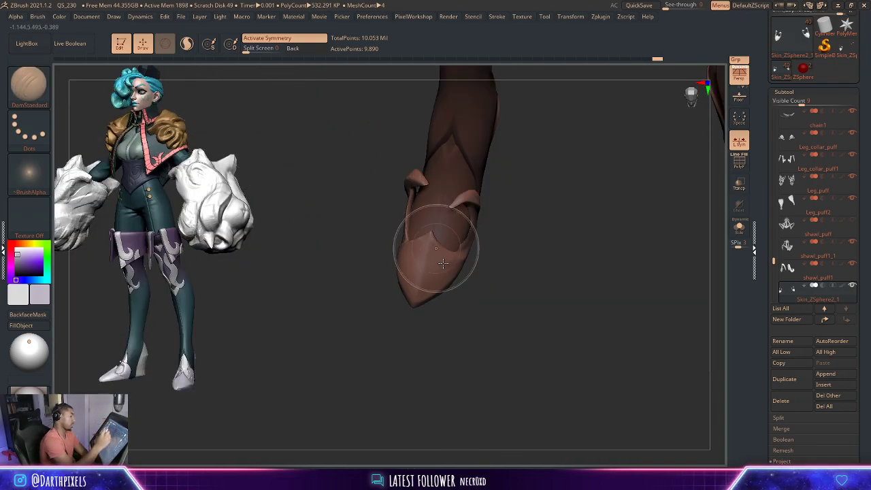
key(space)
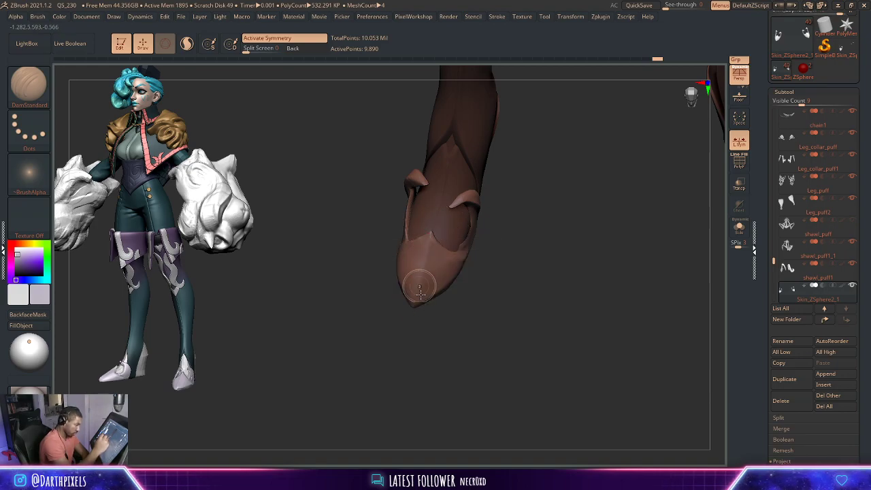
drag(429, 315, 424, 273)
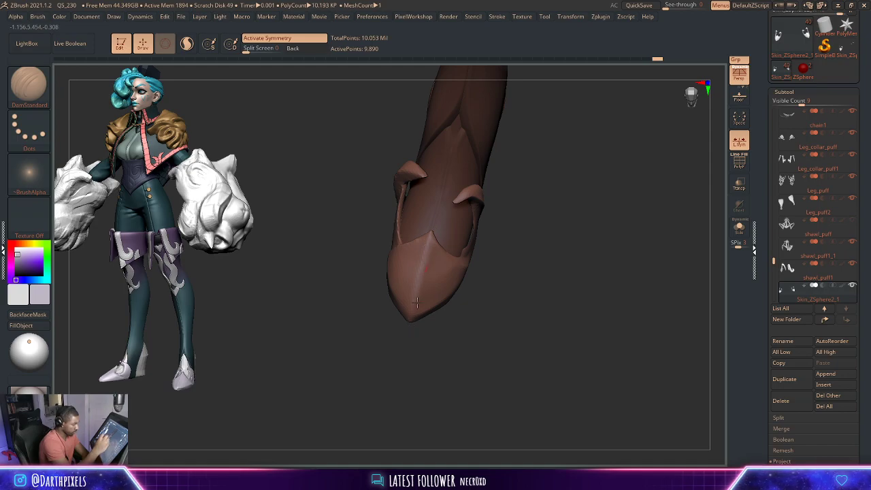
drag(418, 318, 424, 199)
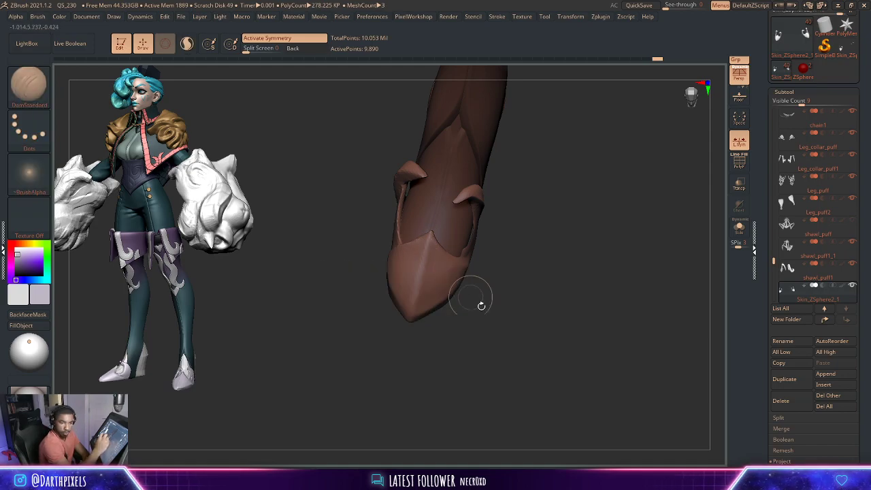
drag(481, 305, 487, 343)
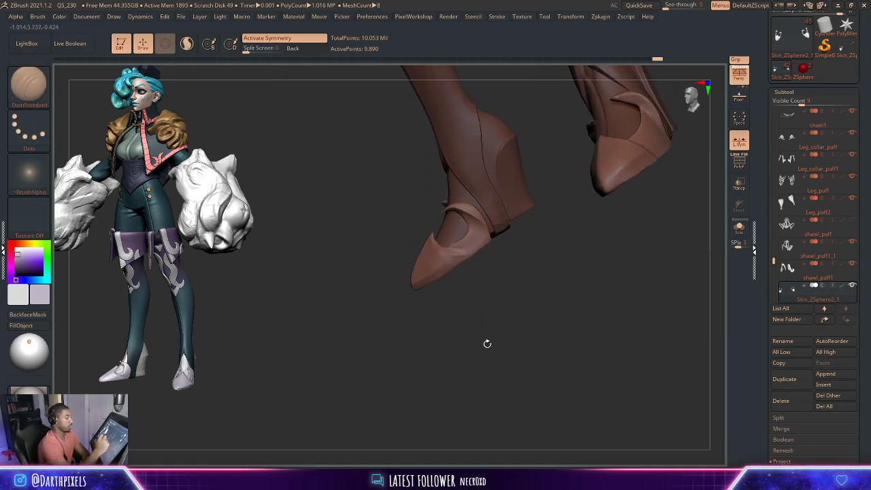
- Make the Base2_67 boot piece active and load the Move Topological brush (B, M, T)
key(space)
alt+click(445, 233)
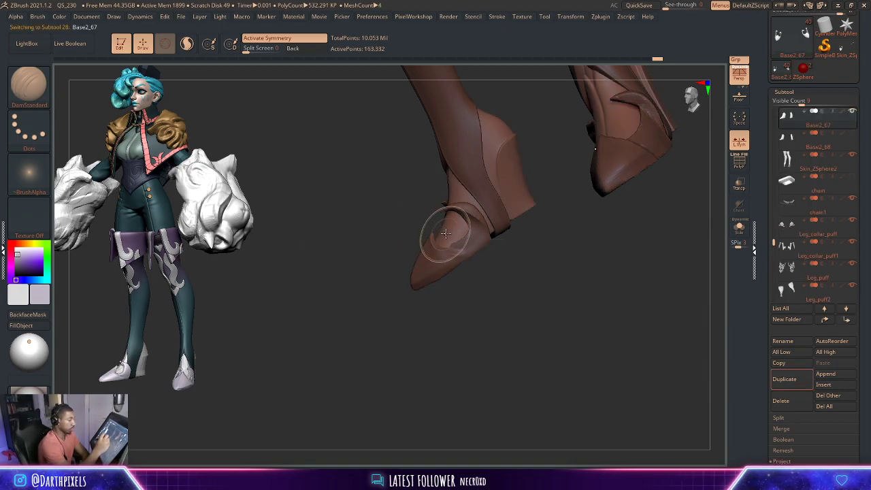
key(space)
key(b)
key(m)
key(t)
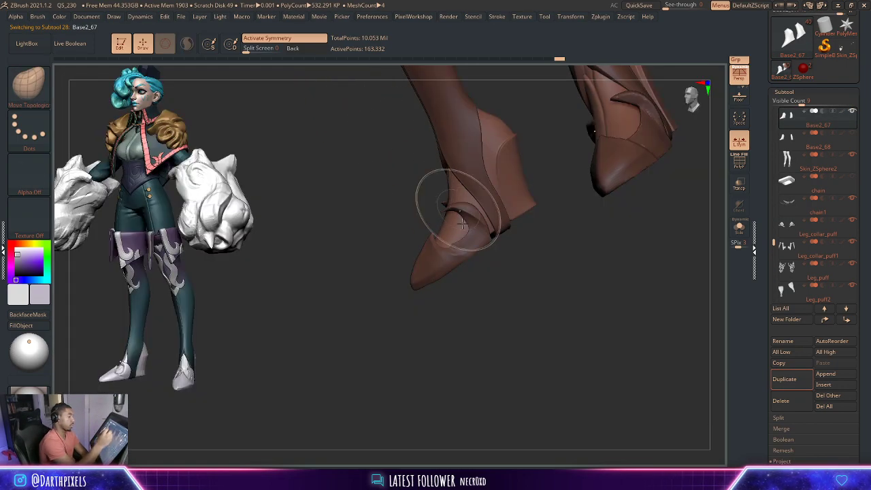
- Reactivate the Skin_ZSphere2_1 piece and frame the full figure with F
mouse_move(463, 237)
mouse_down()
mouse_move(521, 294)
mouse_move(443, 262)
mouse_up()
alt+click(431, 250)
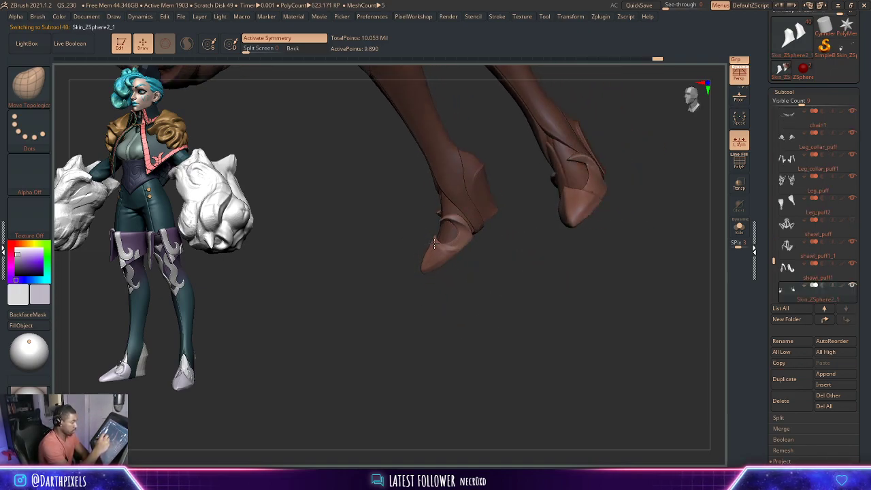
drag(472, 288, 457, 278)
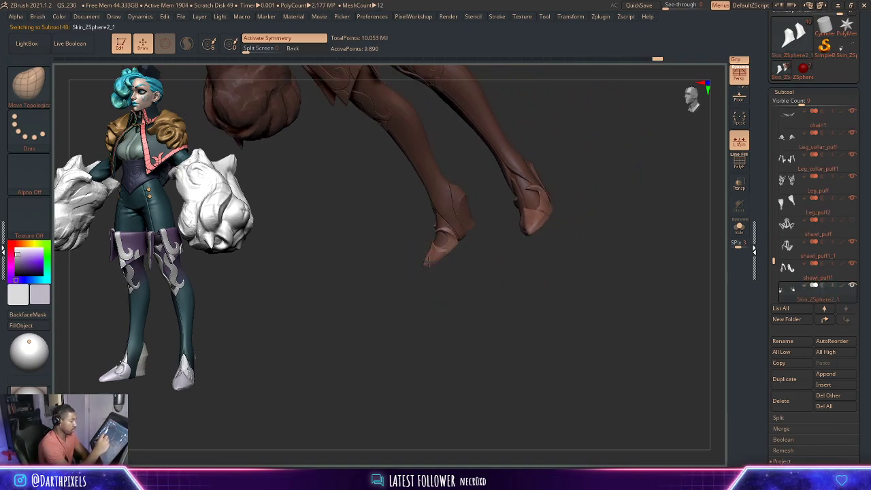
key(f)
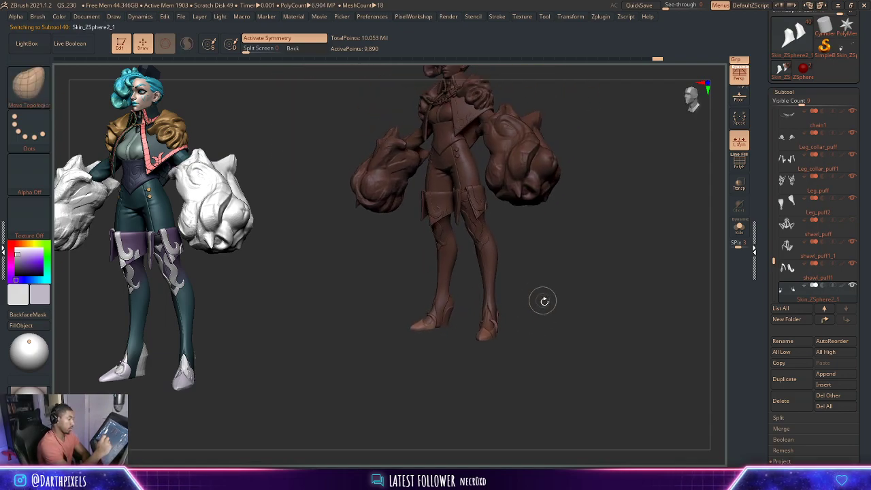
drag(545, 247, 549, 305)
mouse_move(587, 284)
mouse_down()
mouse_move(558, 312)
mouse_move(563, 301)
mouse_move(575, 305)
mouse_move(552, 292)
mouse_move(521, 311)
mouse_move(554, 270)
mouse_move(518, 285)
mouse_up()
key(space)
mouse_move(458, 303)
mouse_down()
mouse_move(393, 309)
mouse_move(424, 259)
mouse_up()
alt+click(423, 274)
key(space)
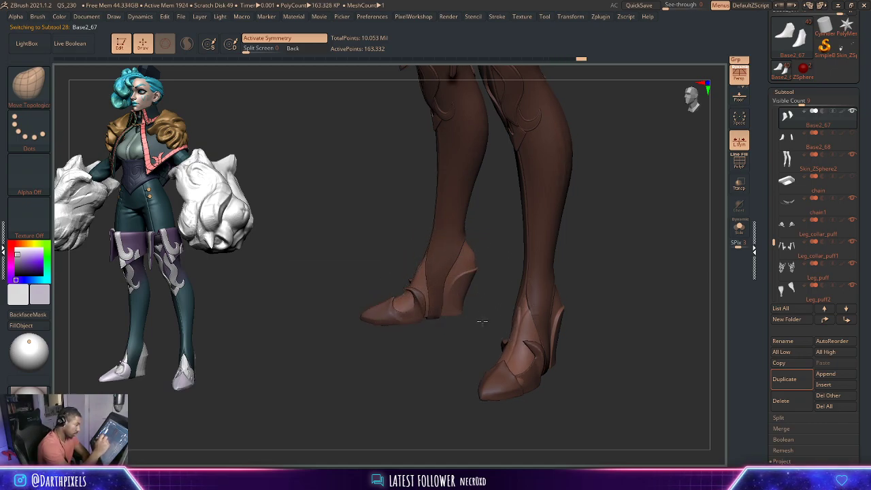
mouse_move(415, 276)
mouse_down()
mouse_move(482, 288)
mouse_move(567, 249)
mouse_move(542, 228)
mouse_move(511, 270)
mouse_move(427, 236)
mouse_move(486, 234)
mouse_move(562, 213)
mouse_move(541, 235)
mouse_move(555, 223)
mouse_move(541, 268)
mouse_move(553, 288)
mouse_move(478, 269)
mouse_up()
key(space)
alt+click(399, 313)
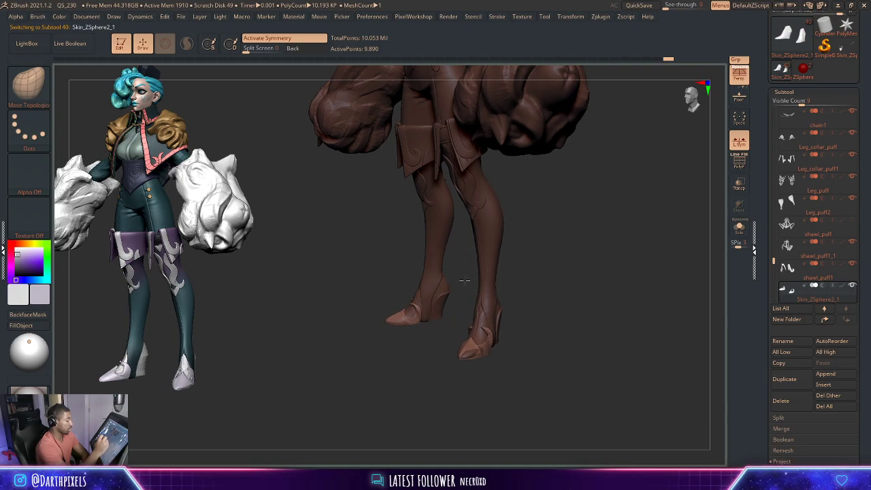
mouse_move(464, 286)
mouse_down()
mouse_move(514, 316)
mouse_move(453, 364)
mouse_move(389, 320)
mouse_up()
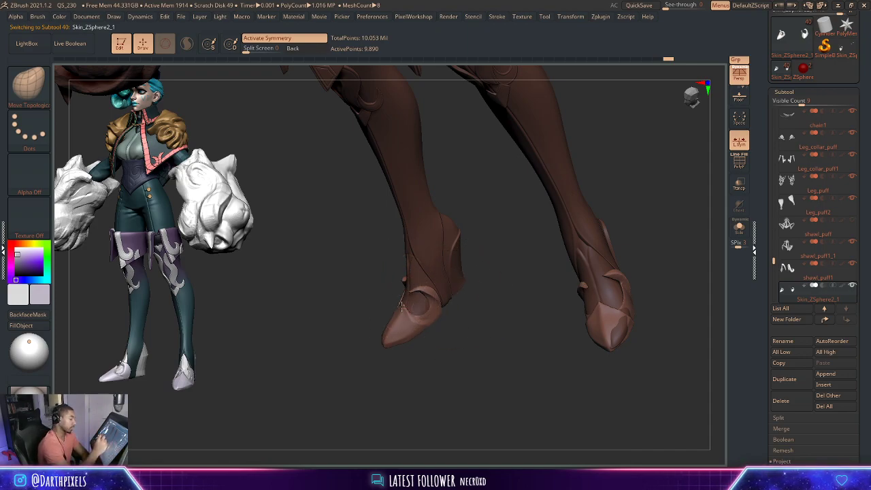
mouse_move(412, 348)
mouse_down()
mouse_move(443, 293)
mouse_move(452, 304)
mouse_move(388, 330)
mouse_move(422, 340)
mouse_move(465, 336)
mouse_move(444, 311)
mouse_move(576, 286)
mouse_move(552, 357)
mouse_move(538, 334)
mouse_move(532, 387)
mouse_up()
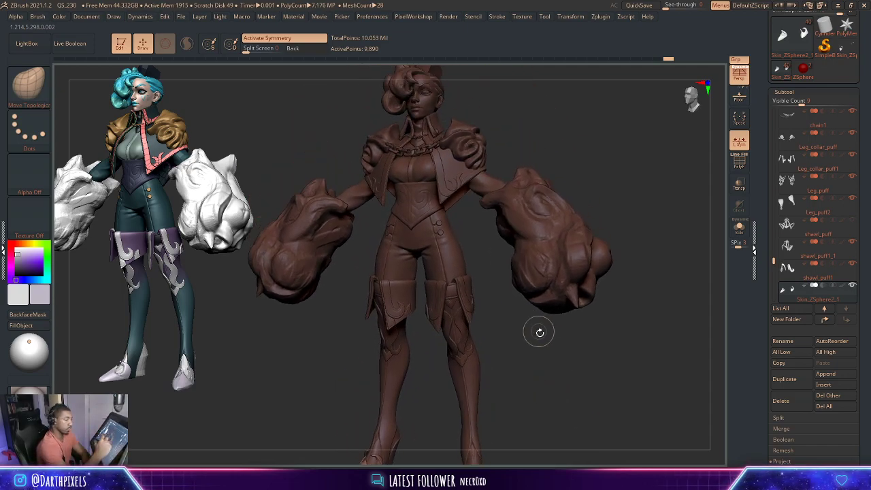
mouse_move(540, 333)
alt+mouse_down()
mouse_move(545, 272)
mouse_move(550, 296)
mouse_move(515, 292)
mouse_move(514, 320)
alt+mouse_up()
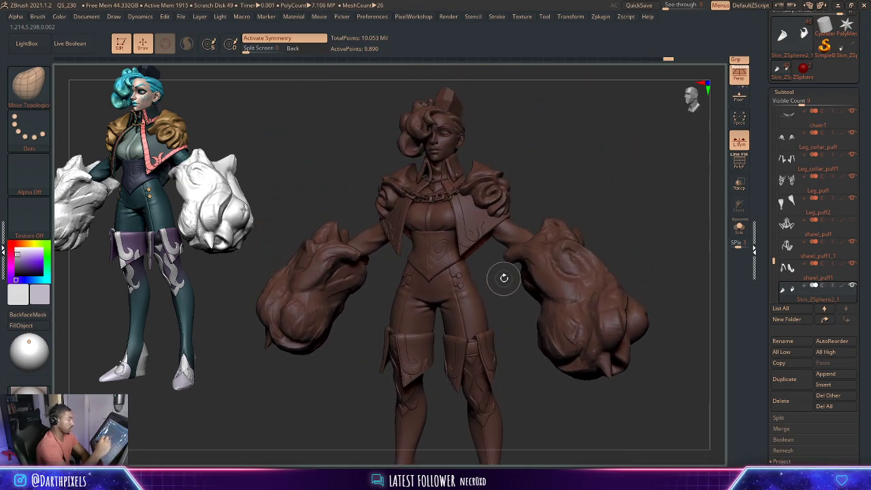
mouse_move(504, 278)
alt+mouse_down()
mouse_move(529, 343)
mouse_move(497, 191)
alt+mouse_up()
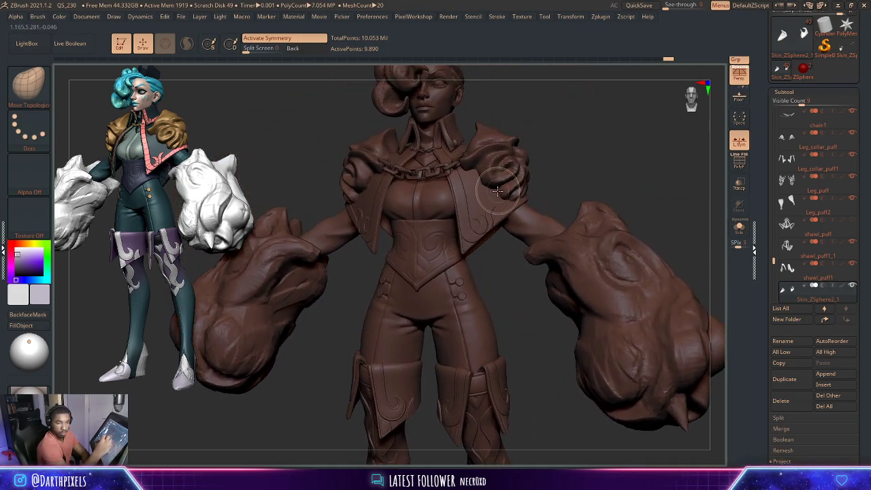
alt+click(402, 226)
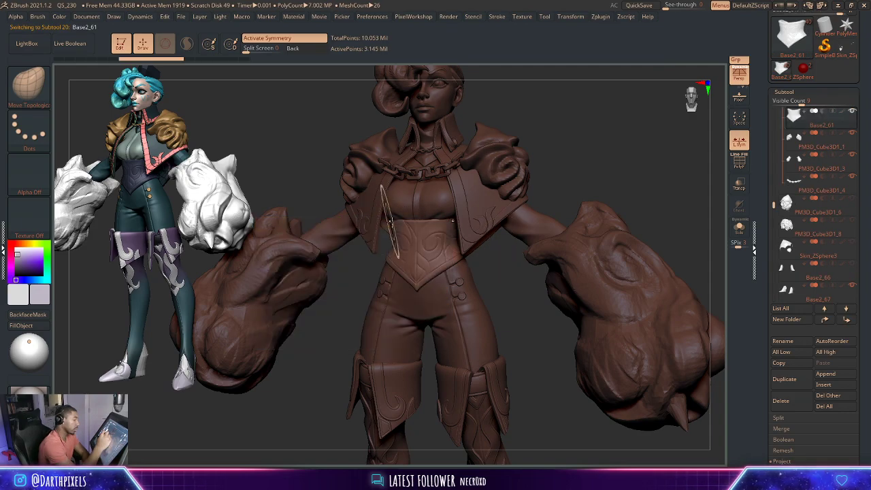
drag(543, 161, 449, 220)
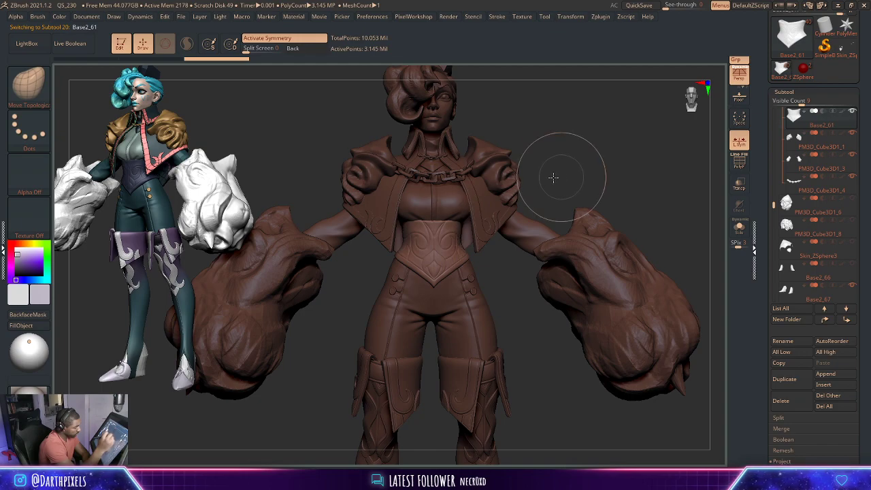
mouse_move(554, 178)
alt+mouse_down()
mouse_move(560, 165)
mouse_move(544, 171)
mouse_move(521, 149)
mouse_move(601, 173)
mouse_move(446, 157)
alt+mouse_up()
key(space)
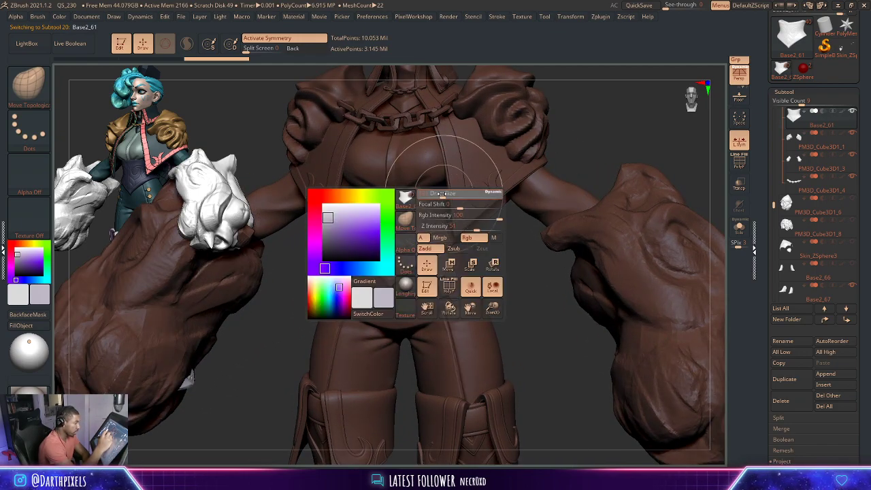
mouse_move(451, 188)
right_down()
mouse_move(459, 196)
mouse_move(443, 198)
right_up()
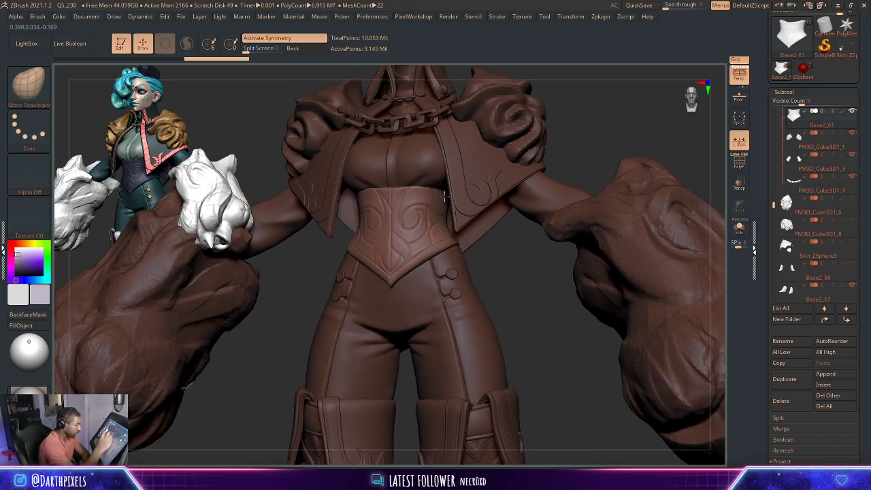
key(f)
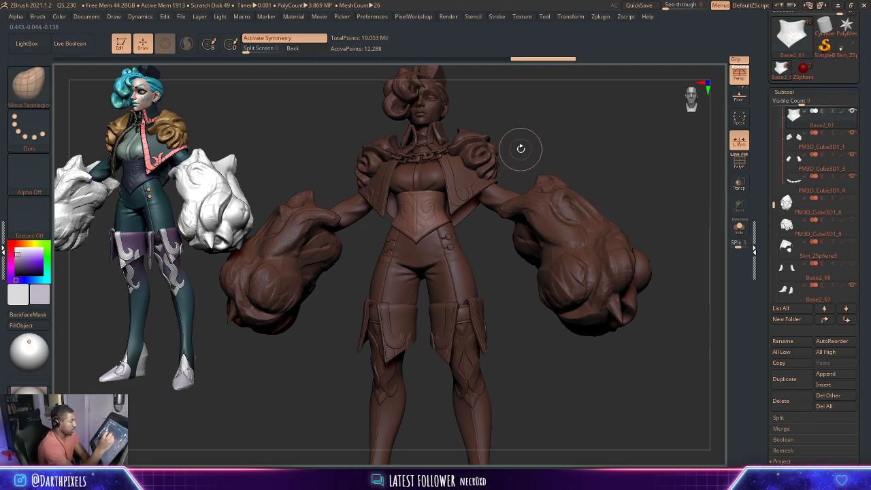
mouse_move(517, 146)
mouse_down()
mouse_move(536, 147)
mouse_move(465, 159)
mouse_move(538, 132)
mouse_move(560, 152)
mouse_move(519, 138)
mouse_move(561, 154)
mouse_up()
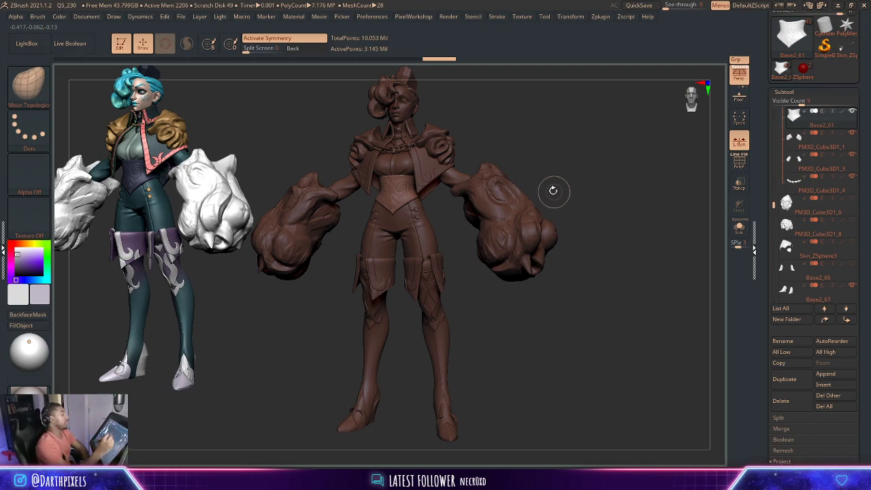
drag(536, 153, 424, 229)
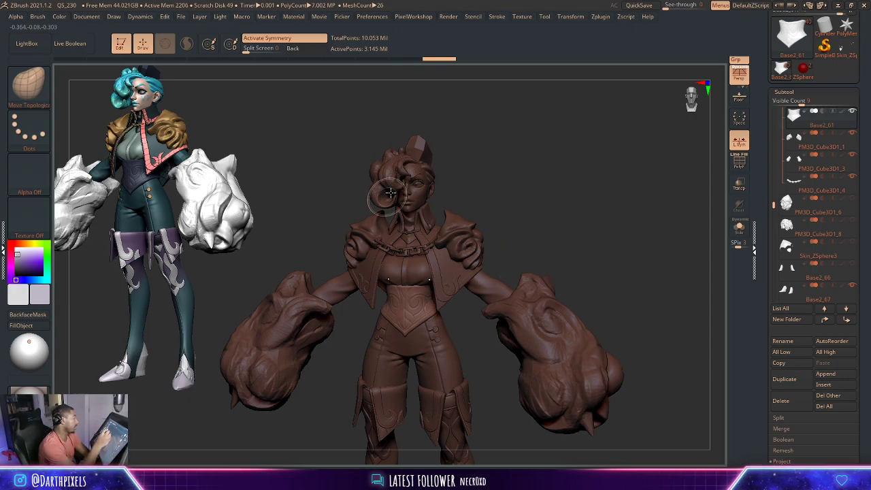
mouse_move(466, 174)
mouse_down()
mouse_move(503, 152)
mouse_move(525, 177)
mouse_move(529, 148)
mouse_move(521, 211)
mouse_up()
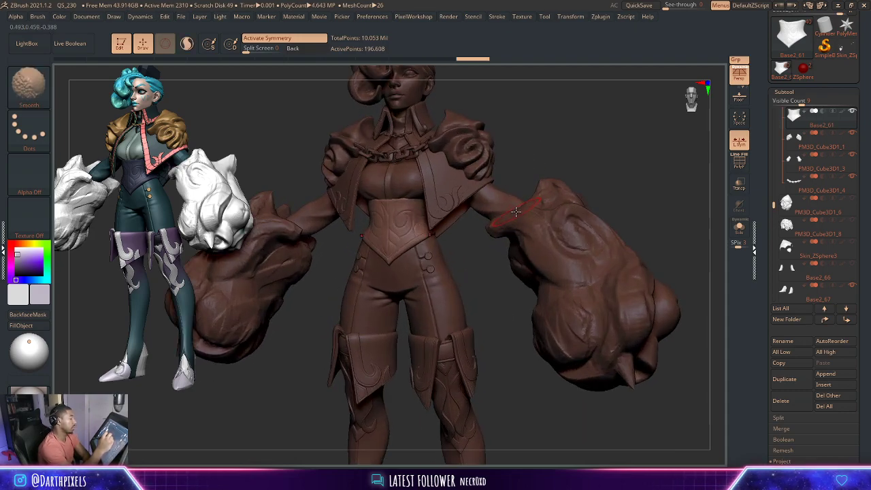
alt+drag(477, 260, 482, 200)
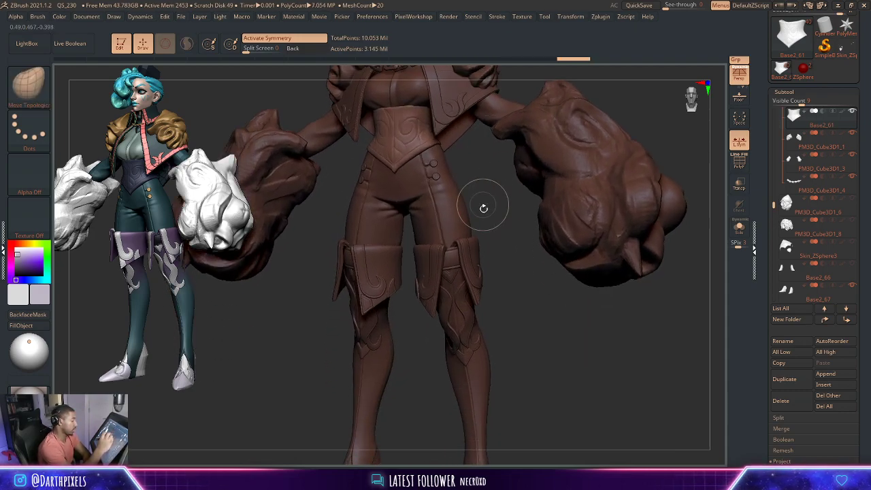
alt+drag(496, 249, 491, 209)
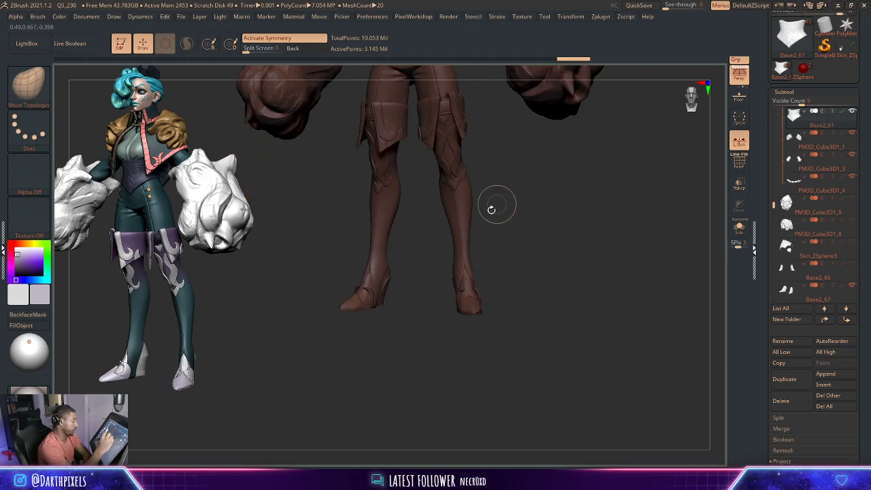
alt+click(358, 302)
mouse_move(414, 302)
mouse_down()
mouse_move(511, 229)
mouse_move(555, 268)
mouse_move(609, 232)
mouse_move(608, 246)
mouse_move(470, 346)
mouse_move(518, 175)
mouse_move(498, 214)
mouse_move(393, 272)
mouse_up()
- Load the Inflat brush (B, I) and zoom in to a side view of the foot
key(space)
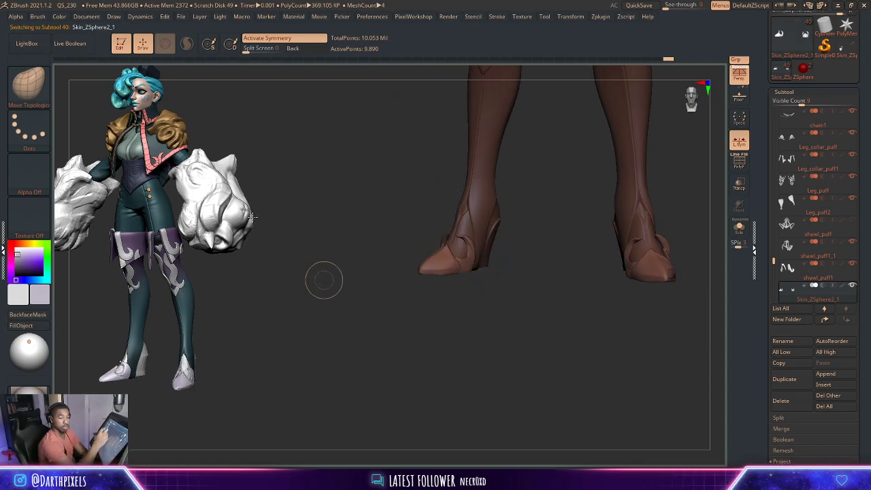
click(38, 84)
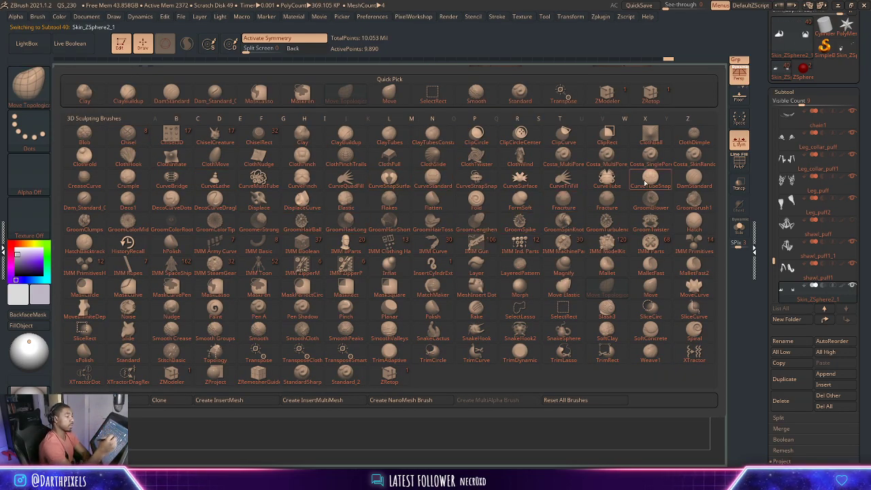
mouse_move(564, 202)
key(i)
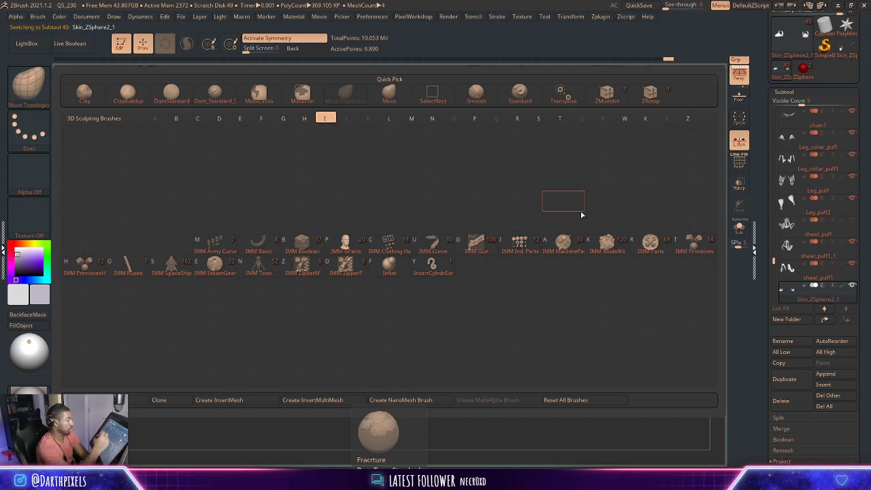
key(n)
mouse_move(515, 250)
alt+mouse_down()
mouse_move(546, 255)
mouse_move(449, 264)
mouse_move(515, 233)
alt+mouse_up()
key(space)
key(space)
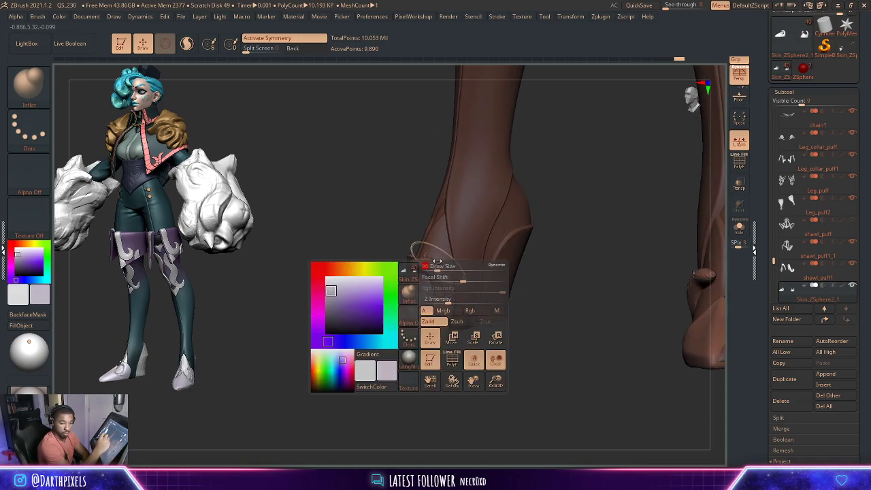
- Switch to the Move brush, resize it, and pull the shoe's front strap upward
key(b)
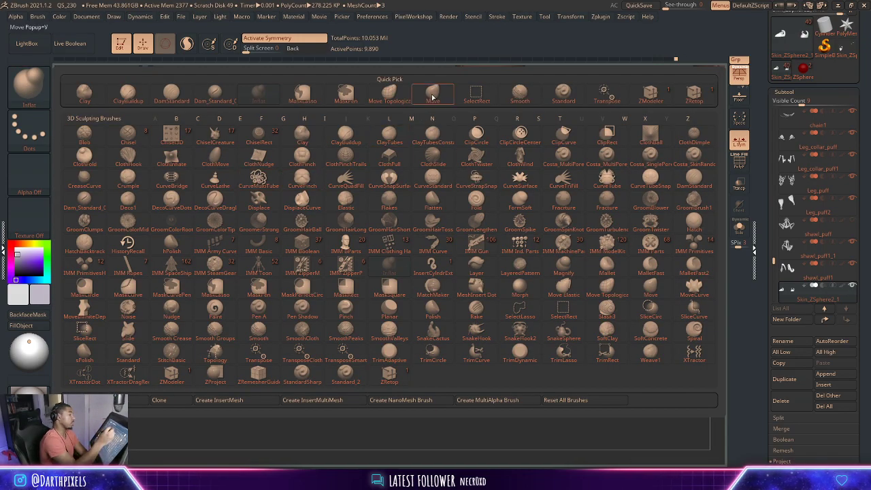
click(432, 96)
key(space)
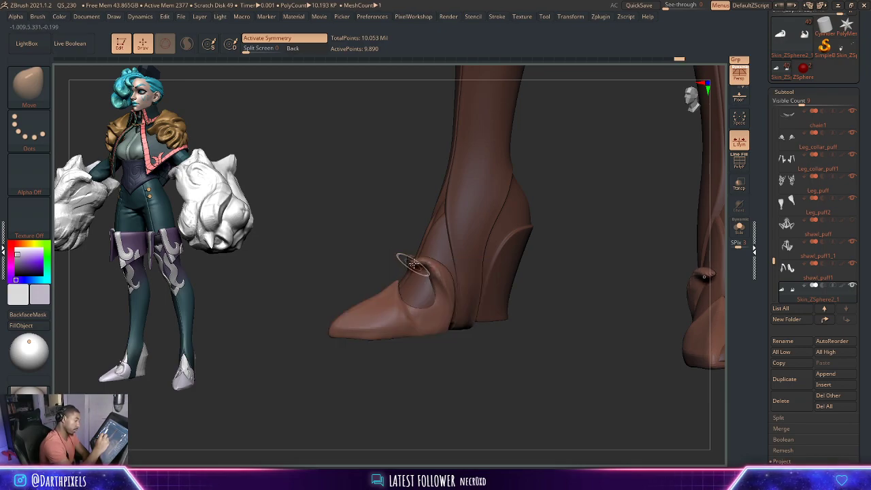
key(space)
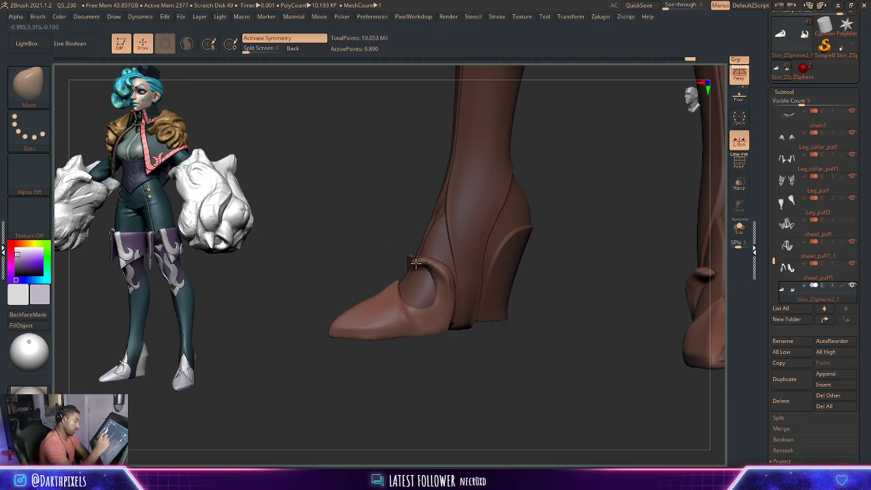
drag(435, 277, 436, 269)
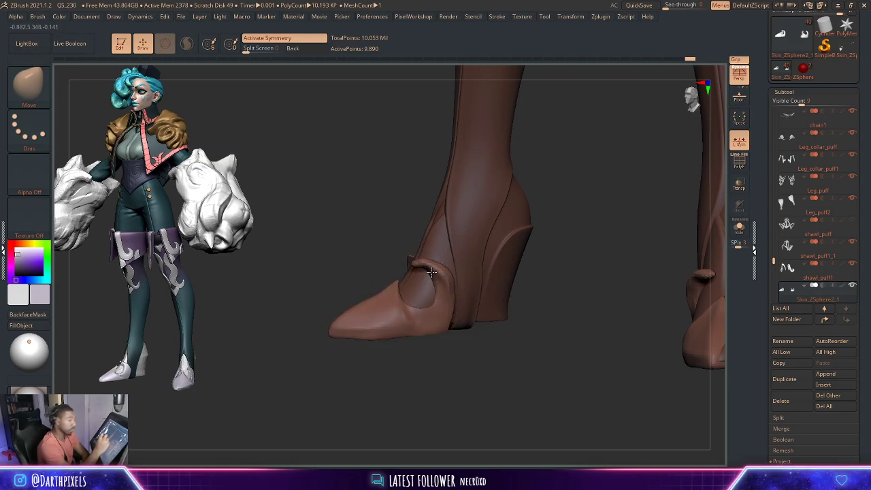
key(space)
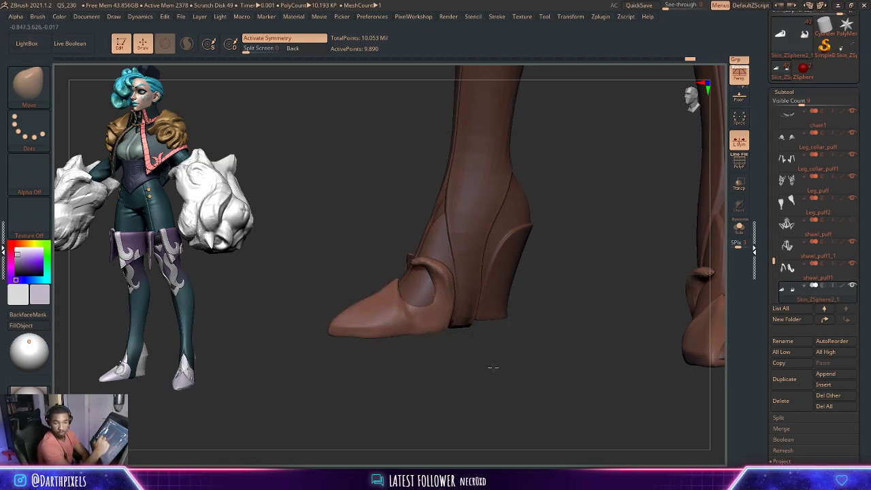
mouse_move(492, 365)
mouse_down()
mouse_move(482, 312)
mouse_move(452, 304)
mouse_up()
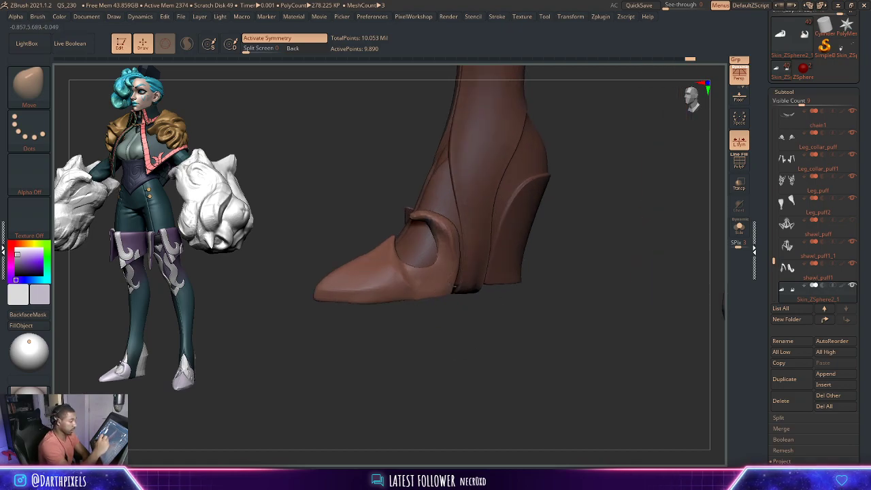
- With DamStandard and adjusted Focal Shift, press the hollow near the boot toe deeper
click(29, 83)
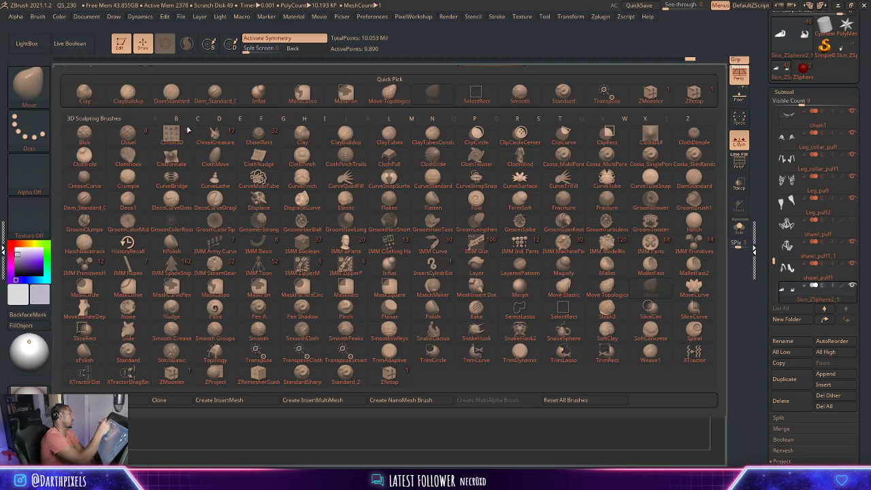
click(171, 92)
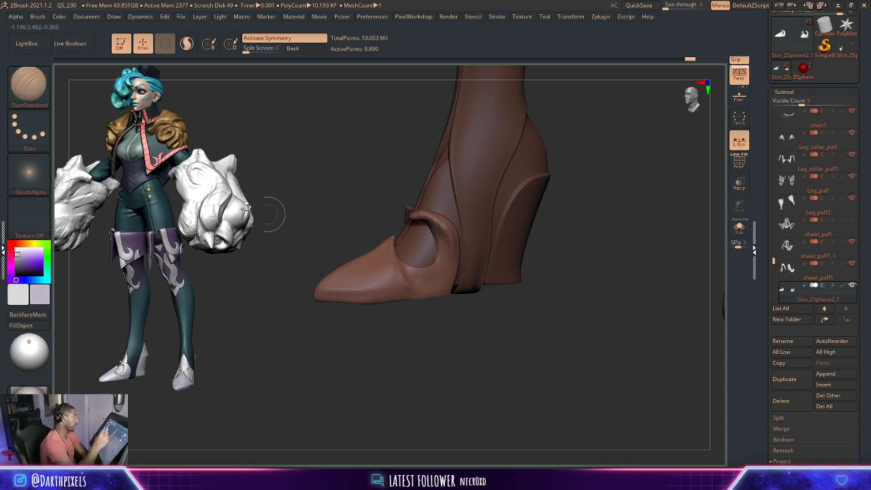
key(space)
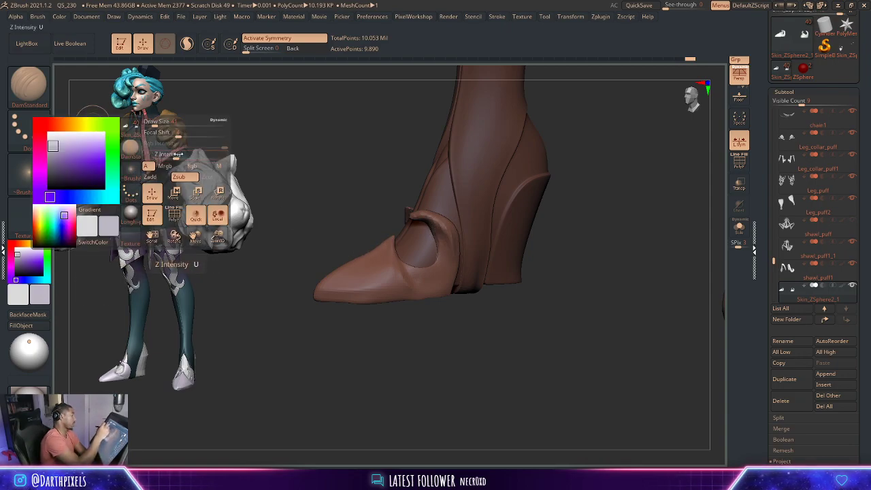
key(space)
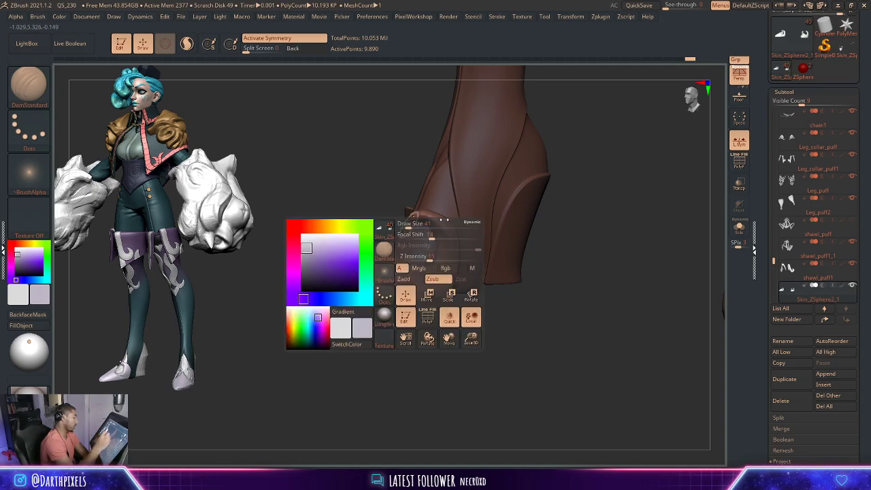
key(o)
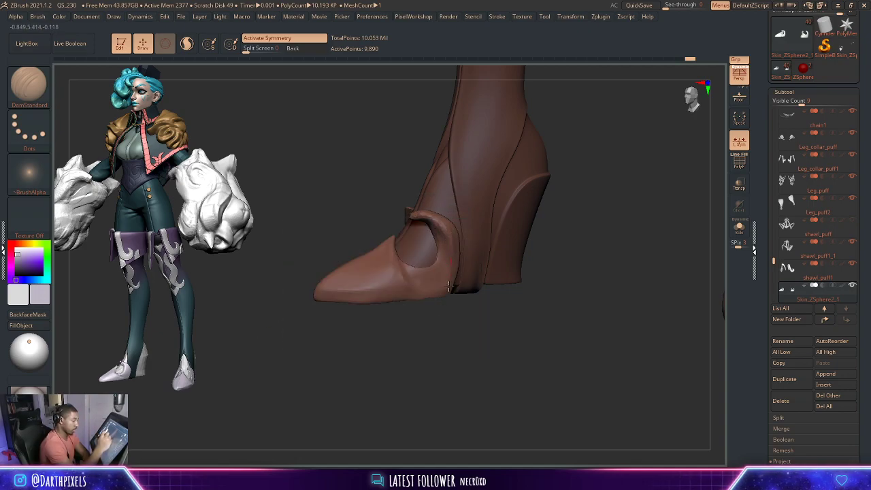
right_drag(456, 289, 458, 279)
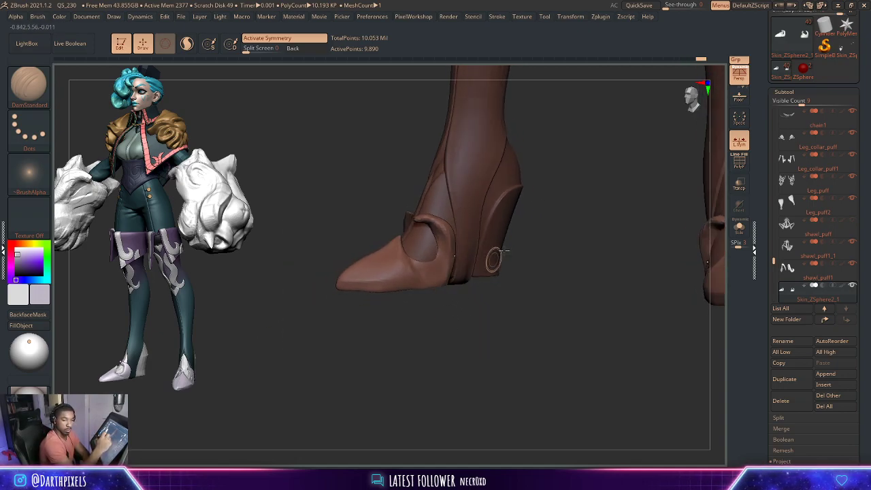
mouse_move(496, 259)
right_down()
mouse_move(543, 241)
mouse_move(410, 266)
right_up()
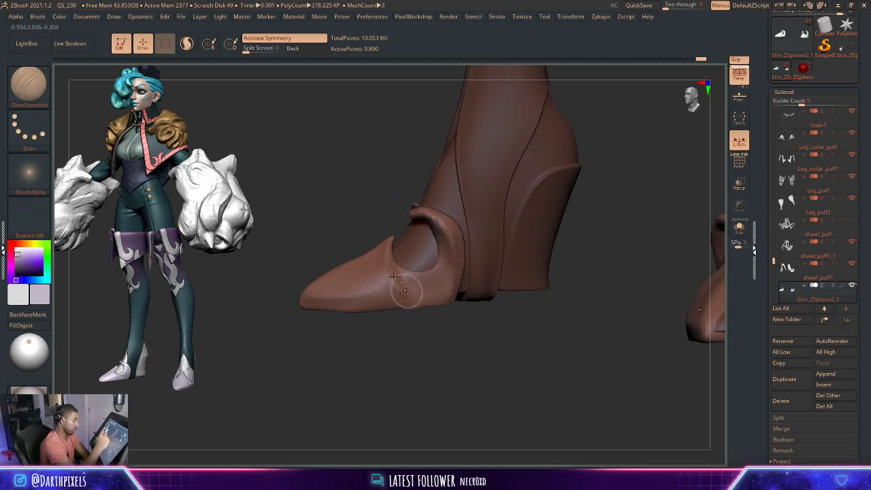
right_drag(436, 332, 397, 289)
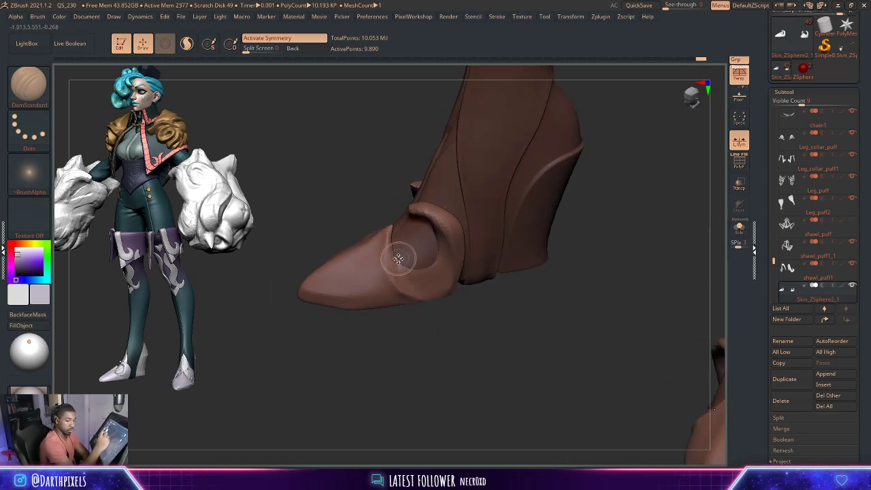
drag(398, 258, 408, 253)
- Switch to the Move brush and view both lower legs and the boot from below
click(29, 85)
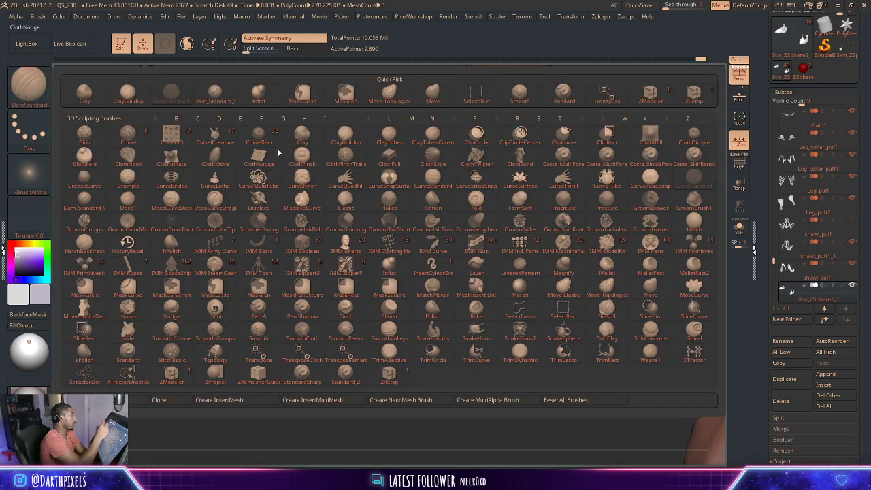
click(433, 92)
key(space)
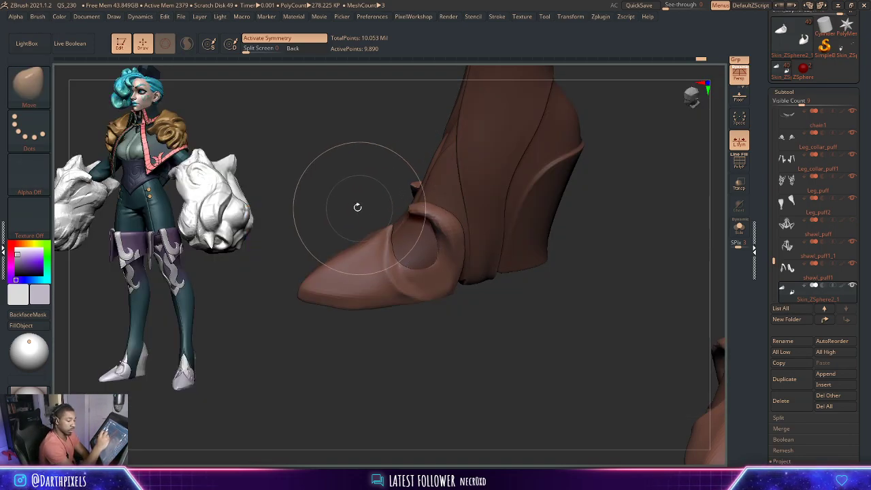
mouse_move(358, 206)
right_down()
mouse_move(394, 238)
mouse_move(373, 246)
right_up()
key(space)
right_drag(444, 331, 413, 298)
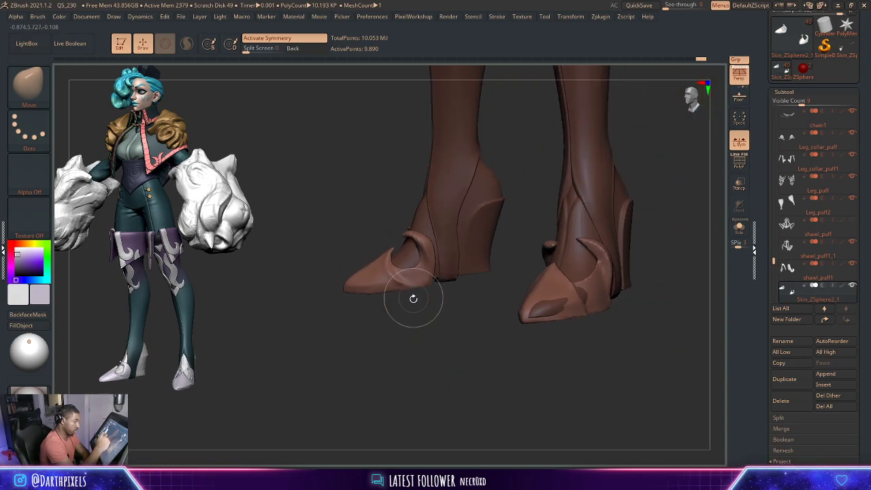
mouse_move(476, 166)
right_down()
mouse_move(505, 188)
mouse_move(490, 161)
mouse_move(496, 182)
mouse_move(468, 208)
mouse_move(486, 297)
right_up()
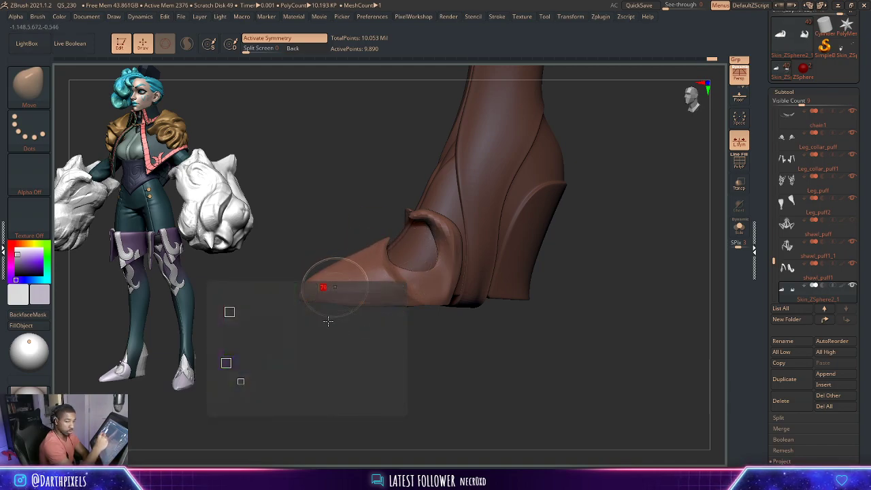
mouse_move(330, 317)
right_down()
mouse_move(358, 275)
mouse_move(417, 303)
mouse_move(425, 352)
mouse_move(402, 230)
mouse_move(433, 207)
mouse_move(408, 204)
mouse_move(426, 266)
mouse_move(435, 247)
mouse_move(462, 249)
mouse_move(442, 273)
mouse_move(456, 305)
right_up()
- Lasso-hide part of the boot mesh using the SelectLasso tool
right_drag(447, 263, 320, 234)
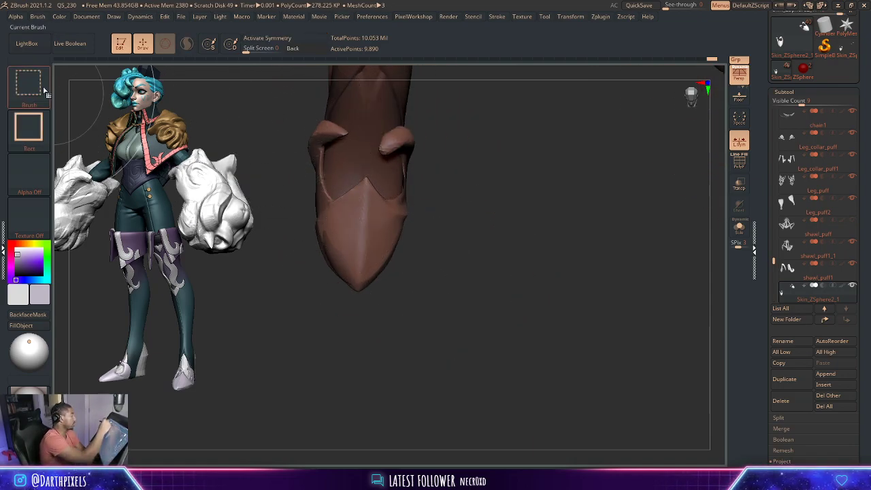
key(b)
key(s)
key(l)
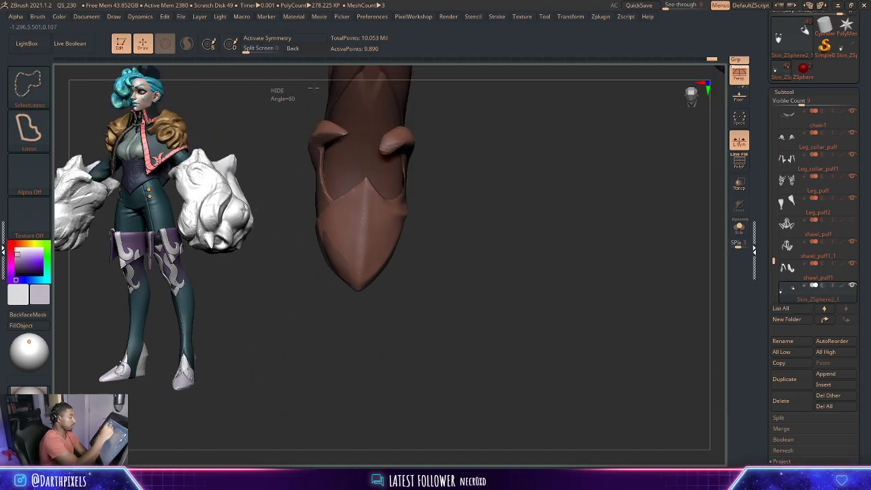
mouse_move(275, 90)
ctrl+shift+mouse_down()
mouse_move(346, 326)
mouse_move(282, 360)
ctrl+shift+mouse_up()
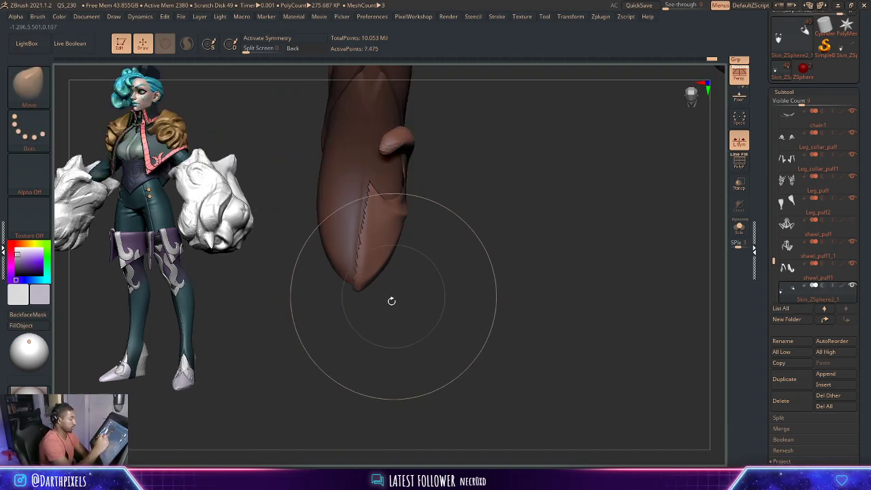
mouse_move(390, 301)
mouse_down()
mouse_move(434, 270)
mouse_move(472, 311)
mouse_move(490, 304)
mouse_up()
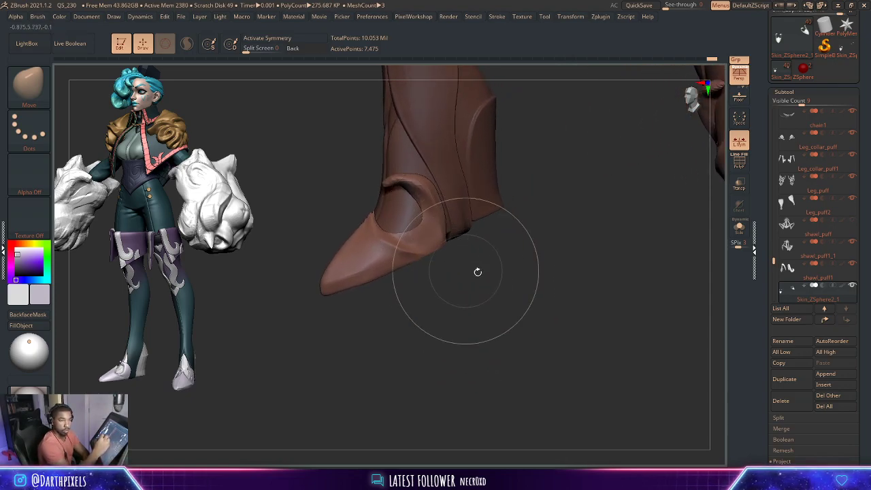
- Isolate the boot tip with another lasso hide, then unhide the whole boot mesh
key(space)
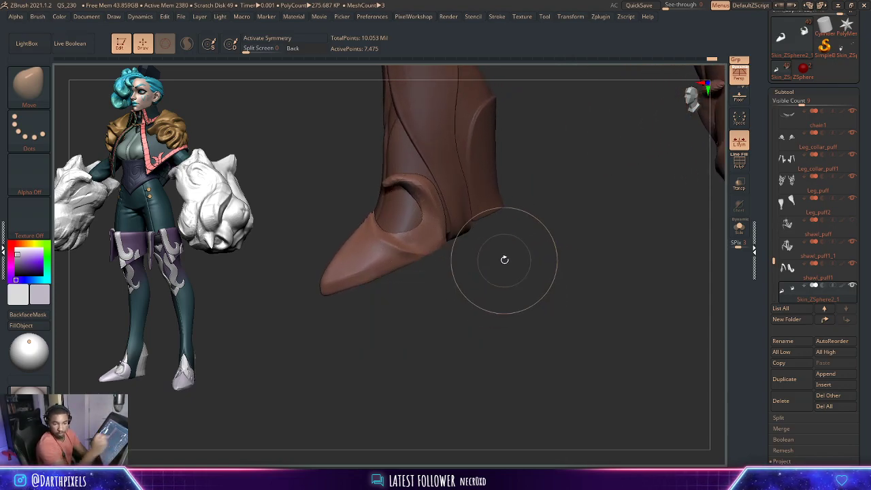
mouse_move(817, 207)
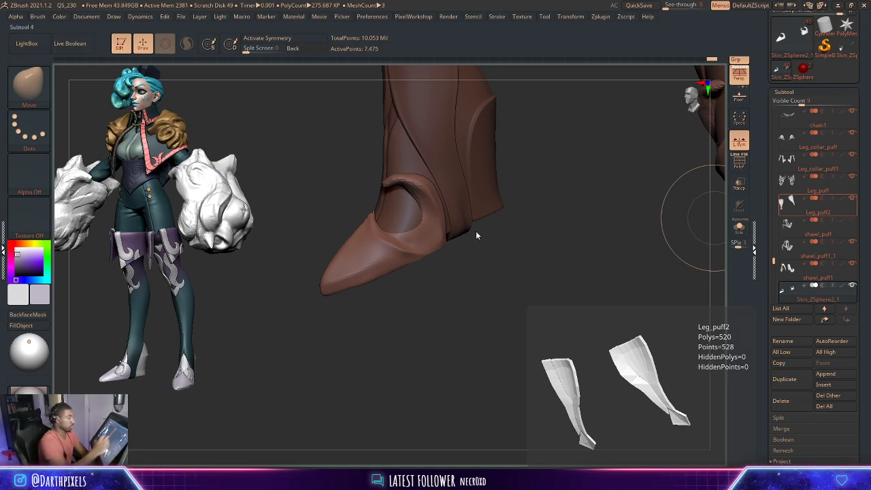
mouse_move(477, 235)
mouse_down()
mouse_move(476, 278)
mouse_move(440, 270)
mouse_move(443, 282)
mouse_move(439, 273)
mouse_up()
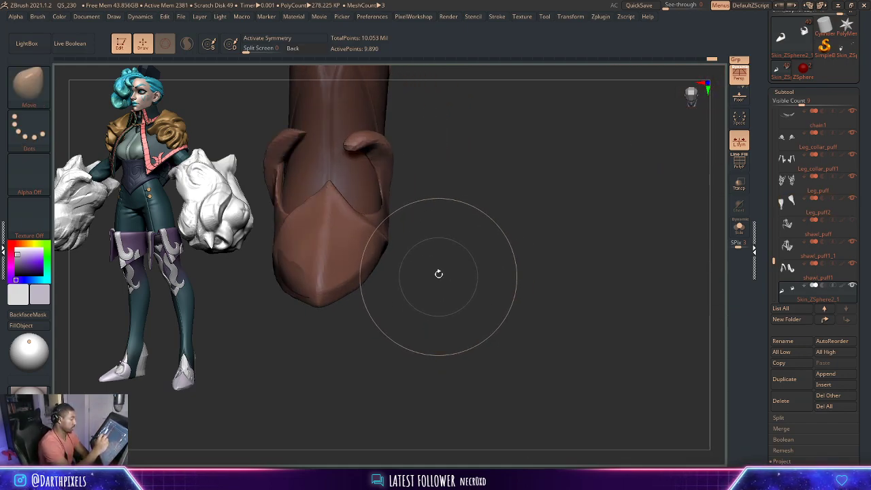
ctrl+shift+drag(313, 144, 253, 162)
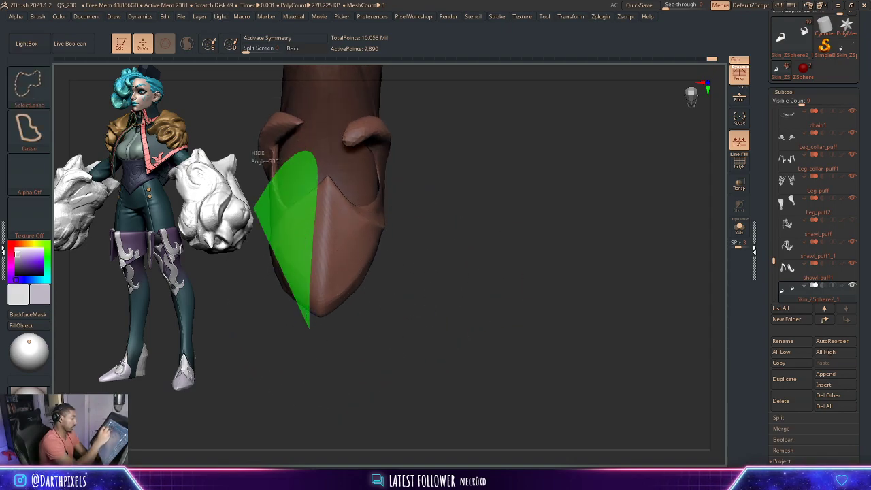
ctrl+shift+click(259, 398)
key(b)
key(m)
key(v)
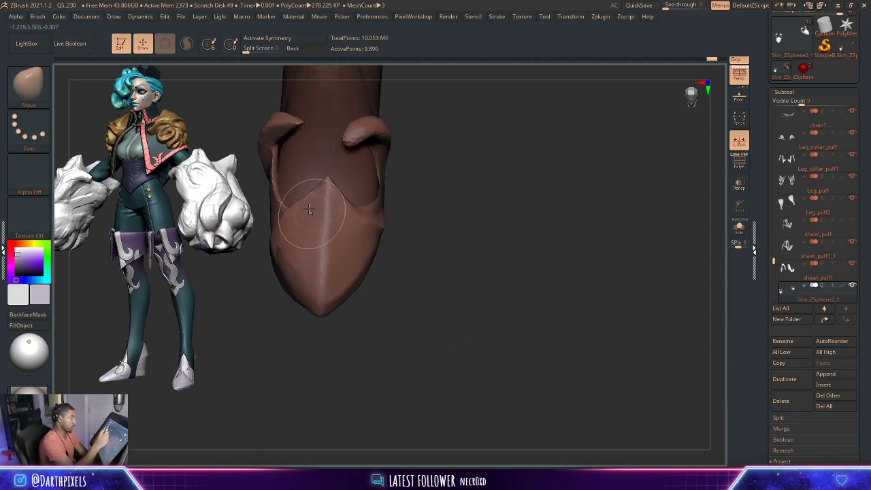
key(b)
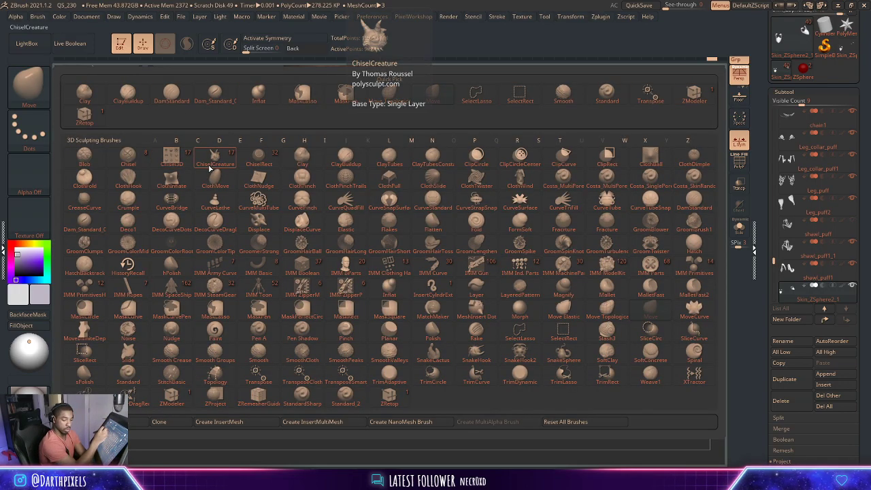
- Pick hPolish, then switch to the Move brush and pull the boot's shape outward
key(h)
key(p)
drag(358, 329, 335, 292)
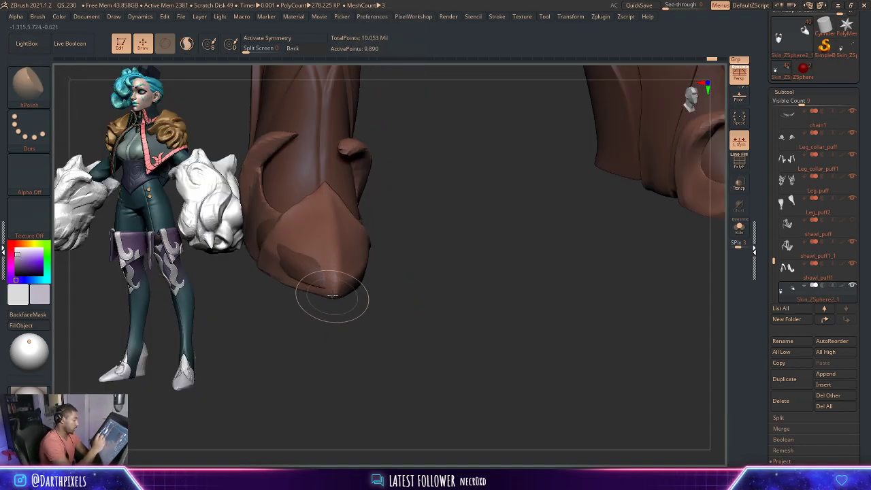
drag(418, 263, 342, 260)
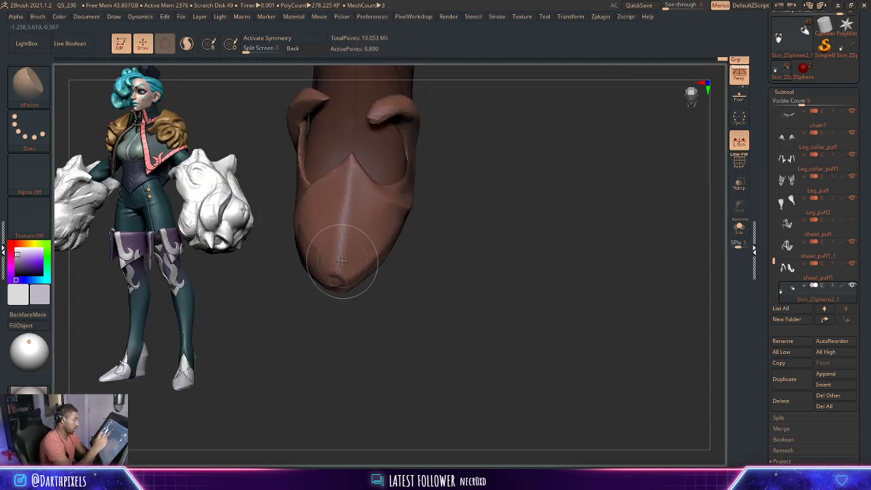
drag(360, 166, 428, 292)
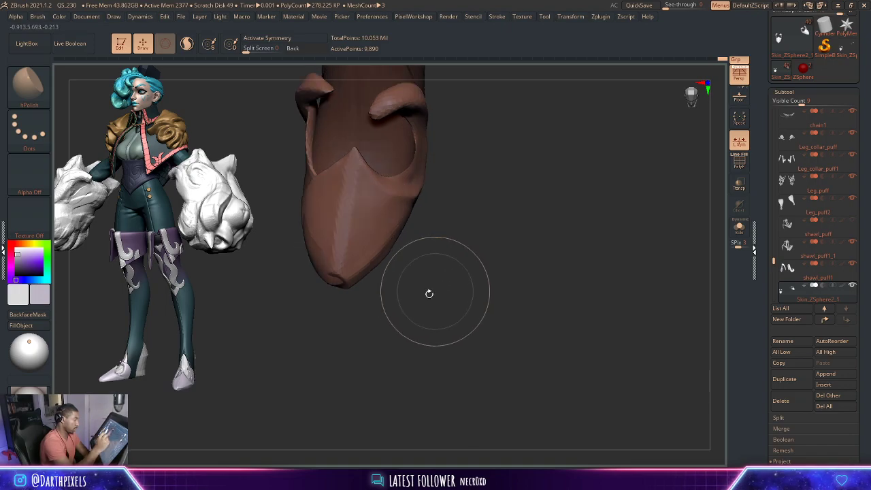
key(b)
click(476, 93)
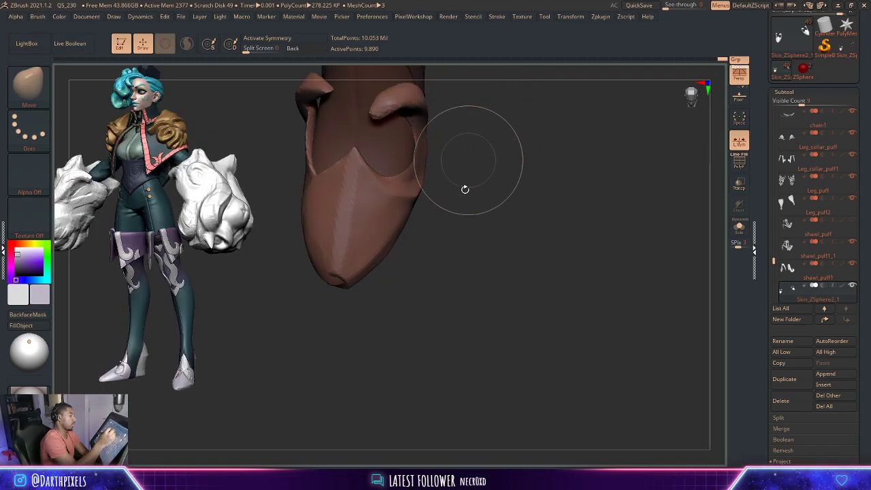
drag(464, 186, 370, 252)
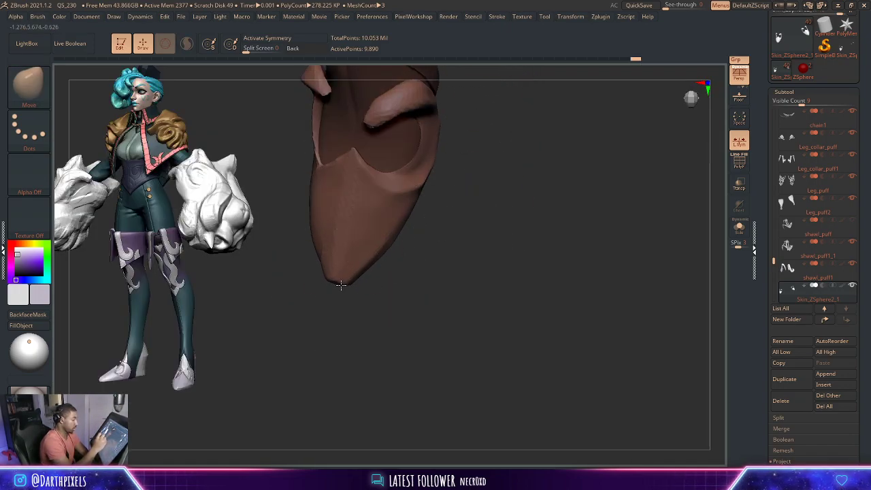
drag(341, 284, 451, 304)
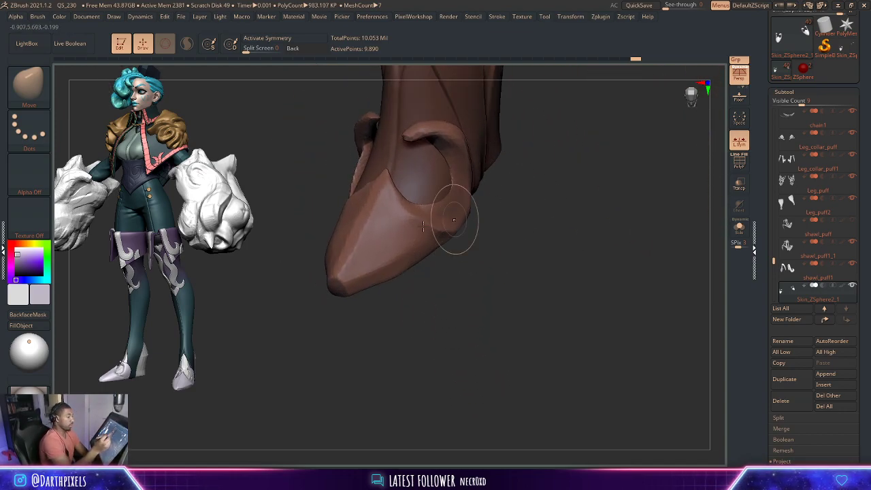
- Switch back to hPolish and flatten the boot's lower facet
click(29, 82)
click(257, 93)
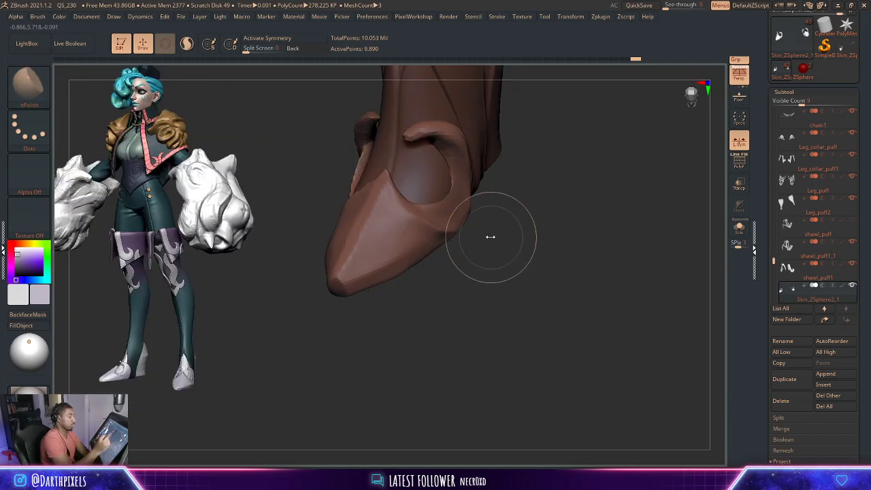
right_drag(490, 234, 433, 236)
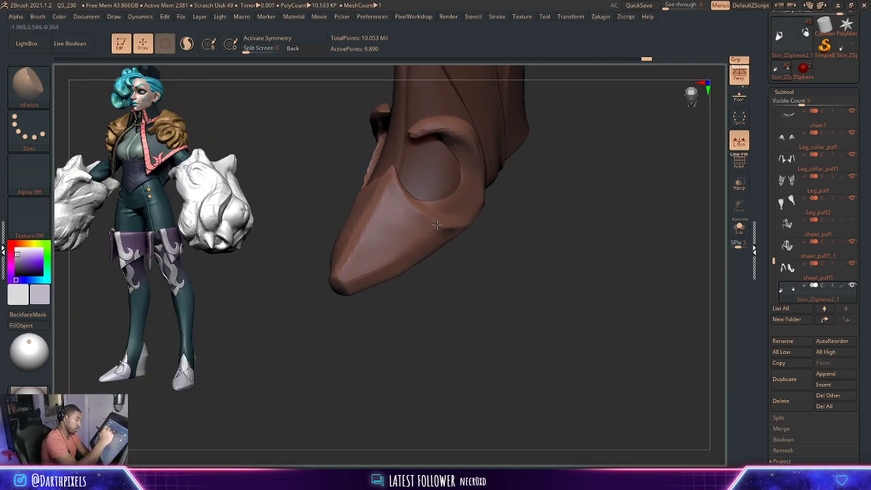
drag(388, 222, 391, 202)
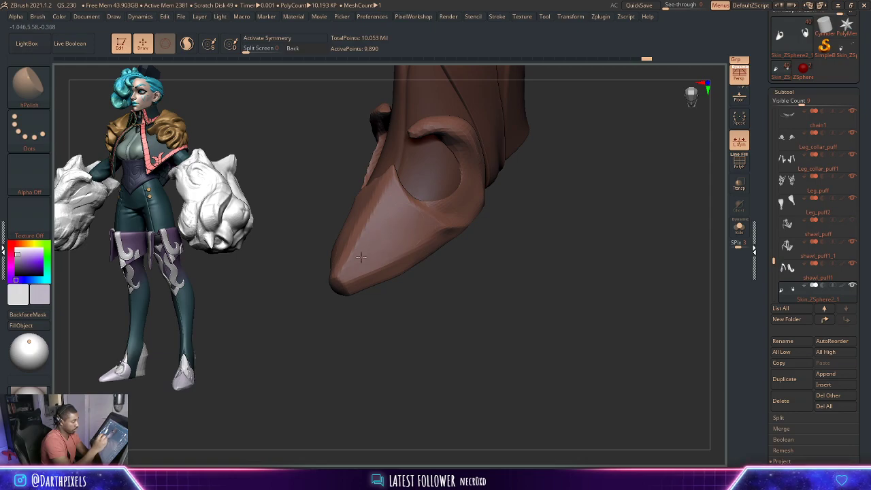
- Inspect the fist, cuff and boot toe, then load the DamStandard brush (B, D, S)
mouse_move(468, 250)
mouse_down()
mouse_move(519, 228)
mouse_move(495, 254)
mouse_up()
key(space)
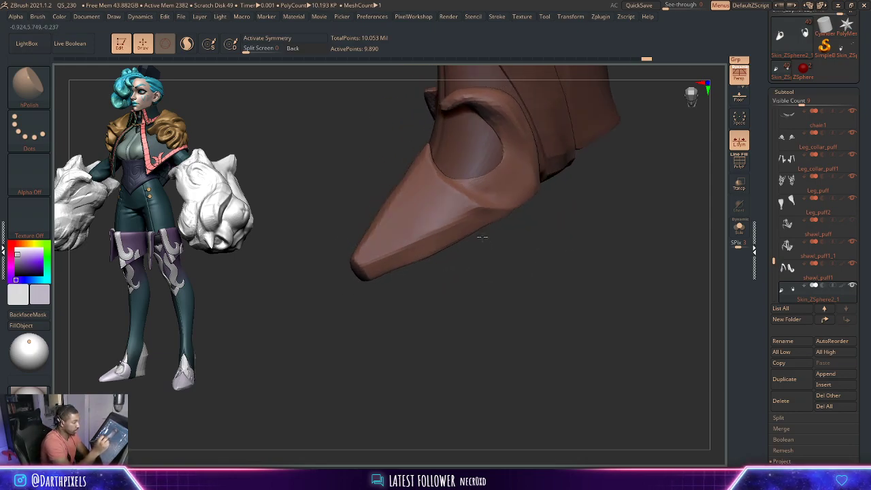
drag(433, 242, 475, 253)
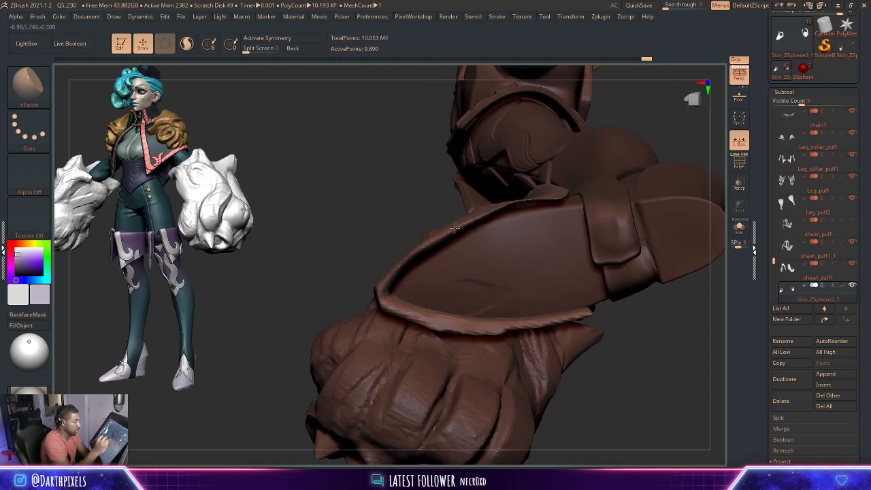
drag(446, 234, 444, 204)
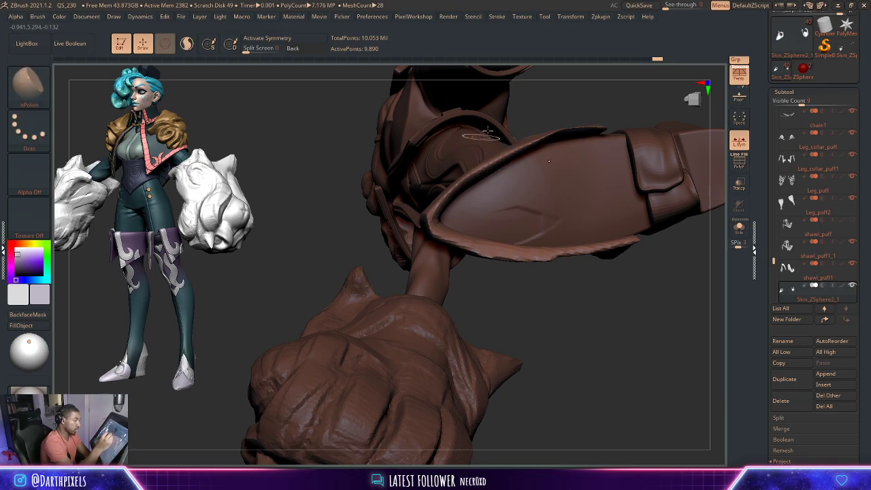
mouse_move(487, 129)
mouse_down()
mouse_move(518, 304)
mouse_move(458, 245)
mouse_up()
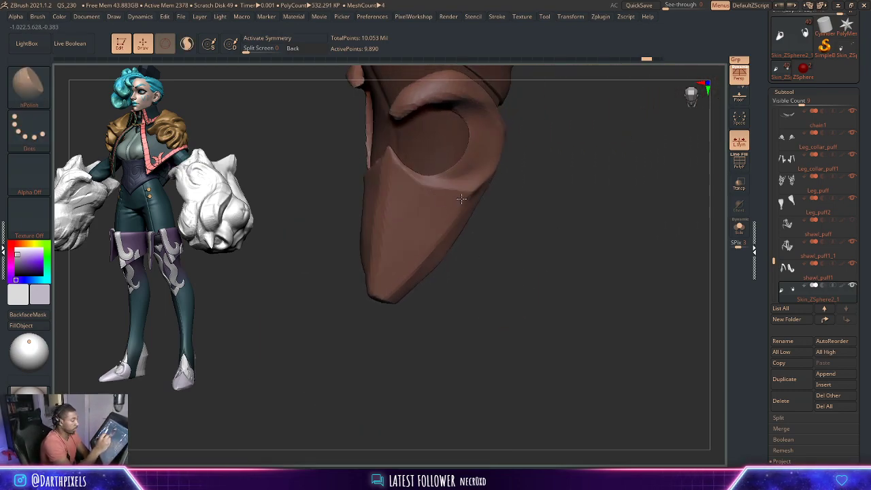
drag(481, 185, 482, 193)
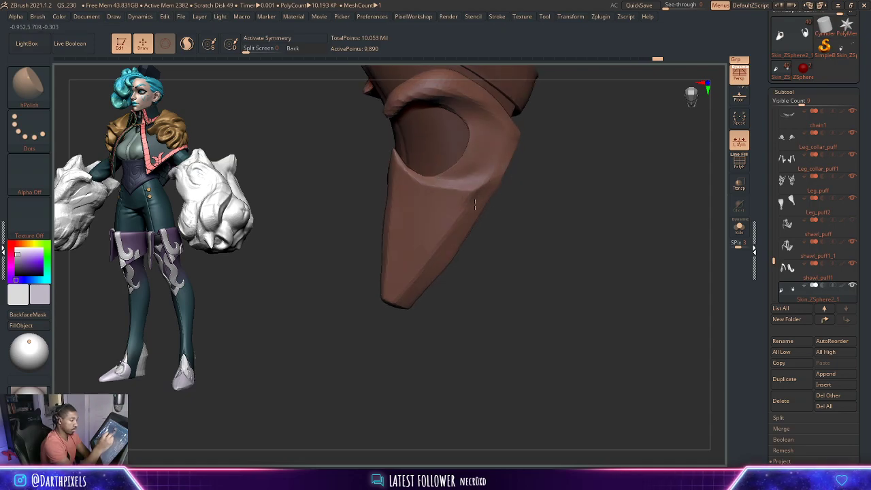
drag(531, 172, 510, 218)
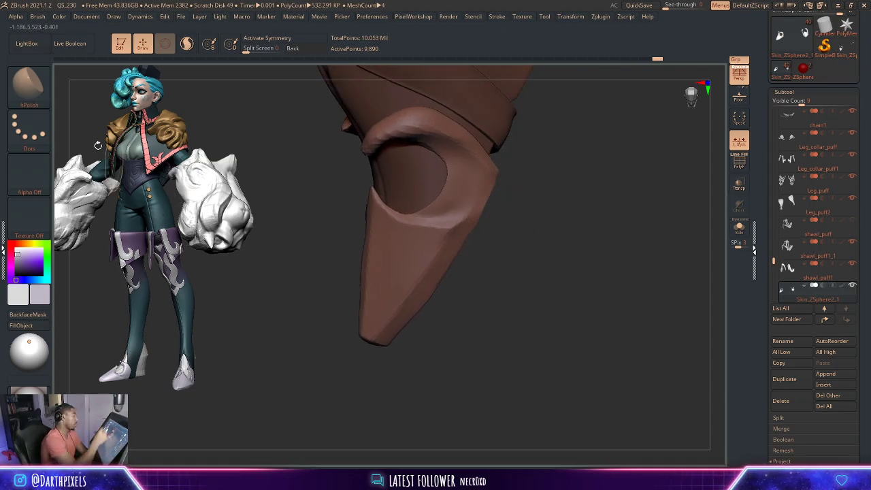
key(b)
key(d)
key(s)
key(space)
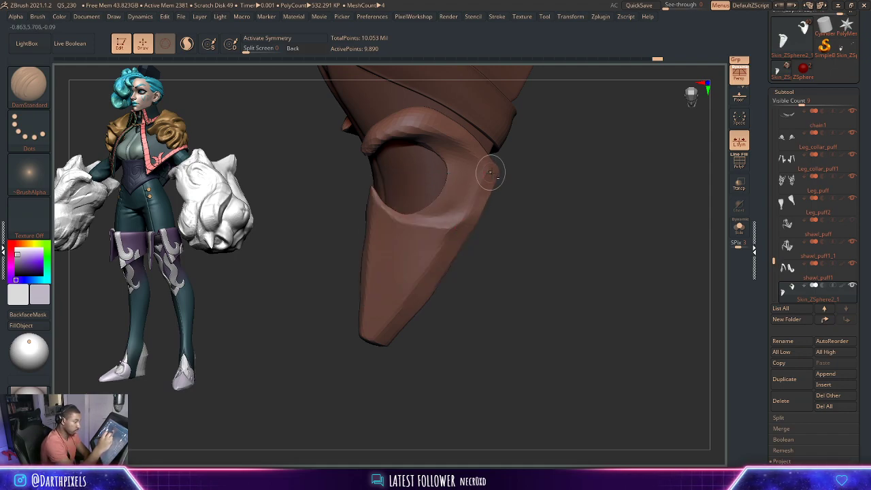
- Load the hPolish brush and bring the boot tip back into view
key(shift)
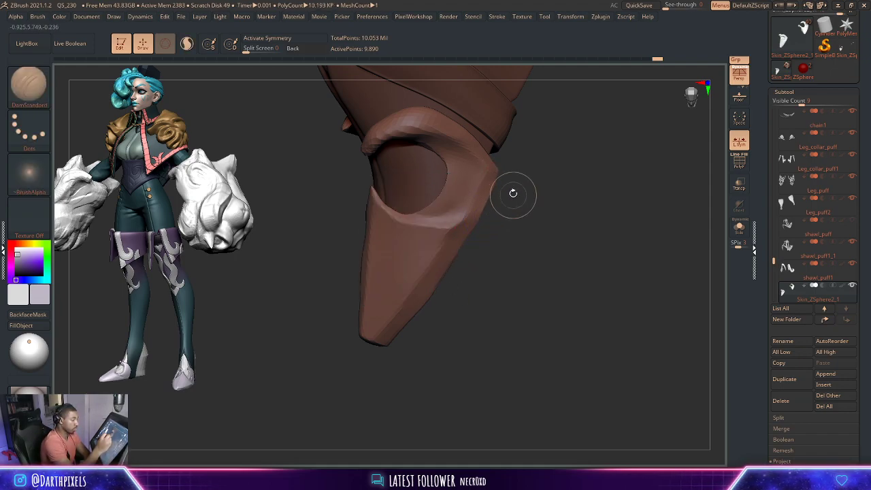
key(b)
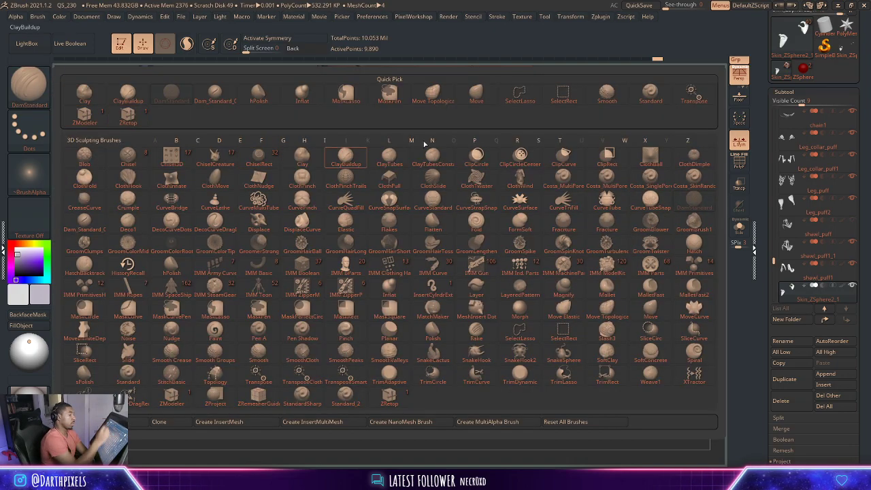
key(h)
key(p)
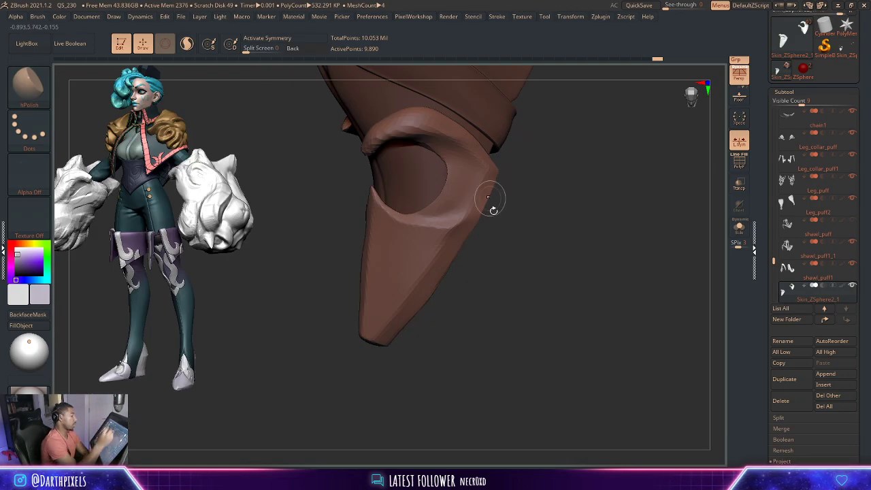
mouse_move(510, 253)
mouse_down()
mouse_move(483, 238)
mouse_move(477, 197)
mouse_up()
mouse_move(566, 234)
mouse_down()
mouse_move(617, 311)
mouse_move(565, 252)
mouse_move(570, 225)
mouse_move(550, 268)
mouse_move(533, 258)
mouse_move(569, 288)
mouse_move(560, 331)
mouse_up()
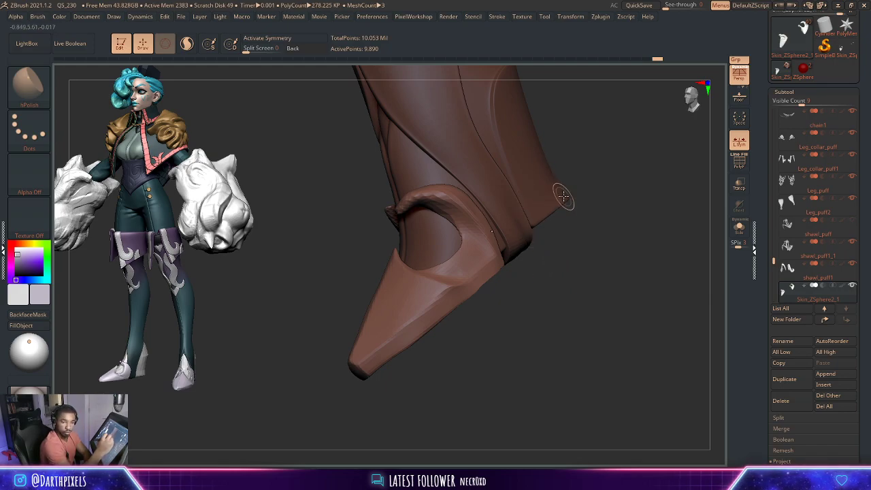
- Lift the boot strap higher over the instep with the Move Topological brush
key(b)
key(m)
key(t)
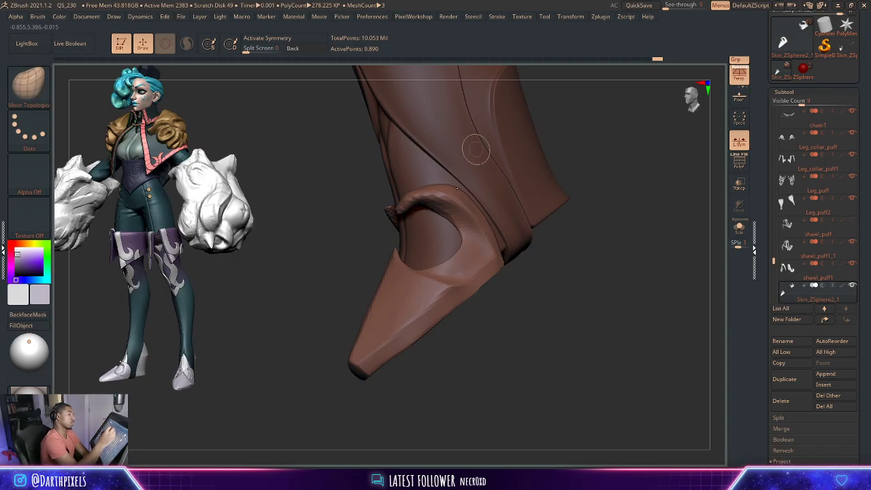
key(space)
drag(476, 225, 478, 224)
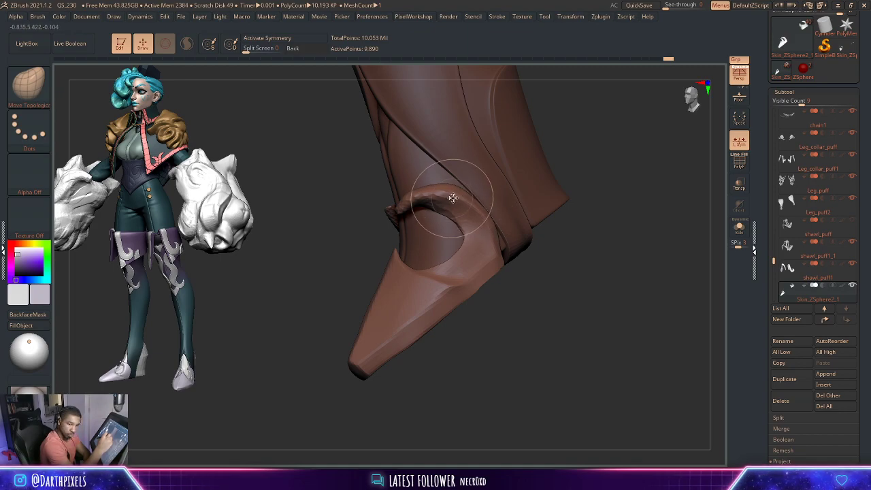
drag(452, 198, 442, 190)
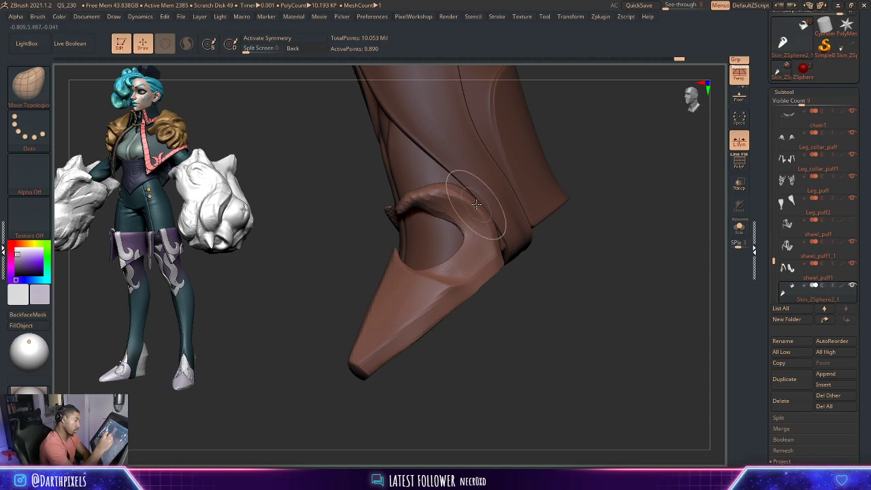
mouse_move(564, 282)
mouse_down()
mouse_move(543, 176)
mouse_move(550, 258)
mouse_move(566, 296)
mouse_move(564, 273)
mouse_up()
key(space)
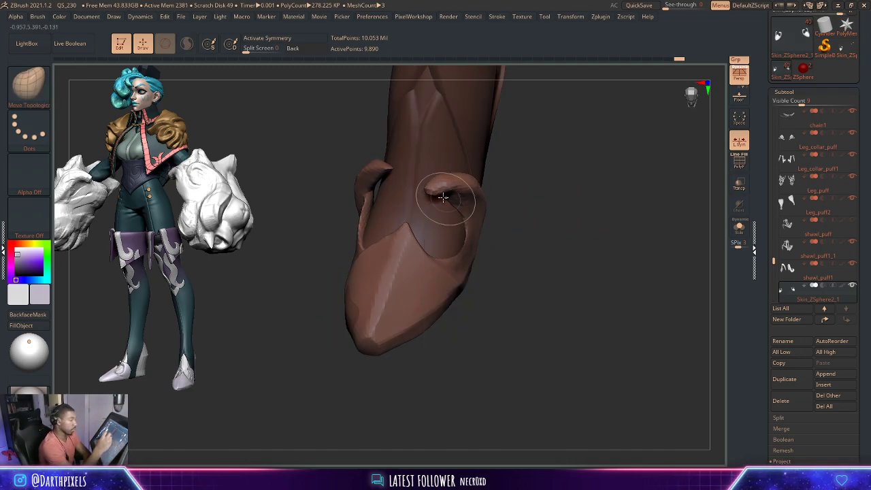
- Polish and smooth the strap with hPolish into a cleaner, crisper arch
drag(517, 182, 480, 185)
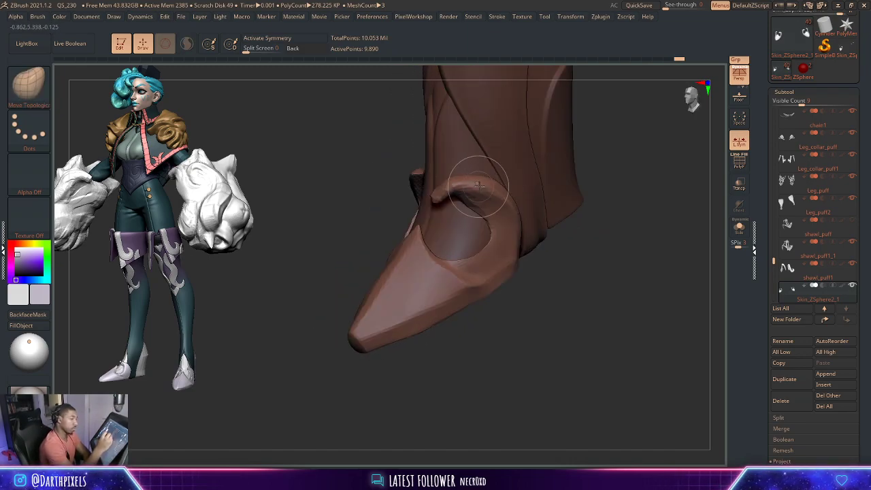
key(b)
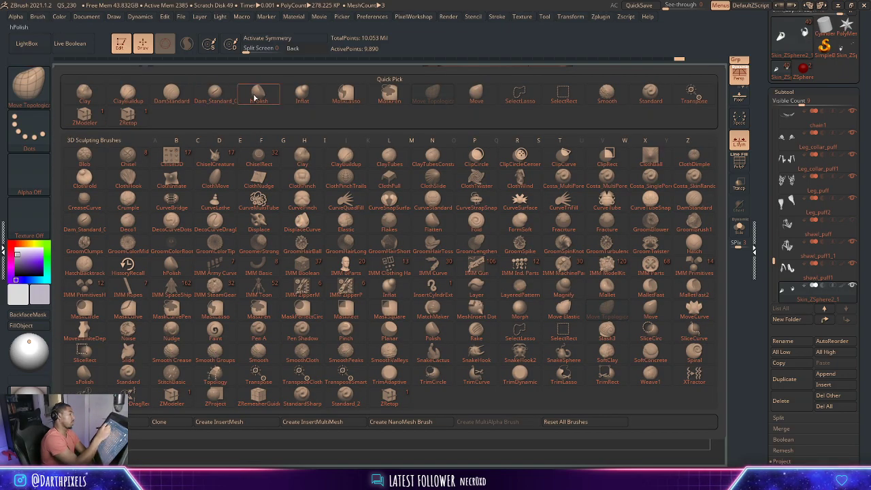
click(257, 96)
key(space)
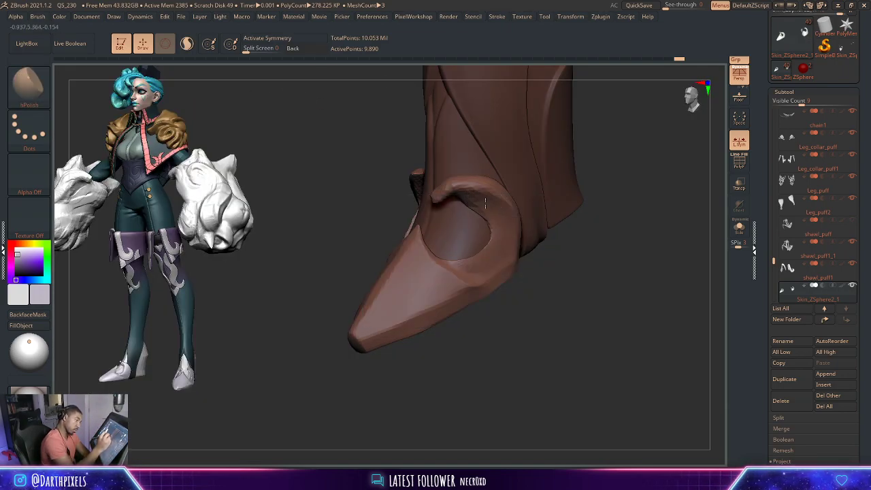
drag(600, 169, 475, 190)
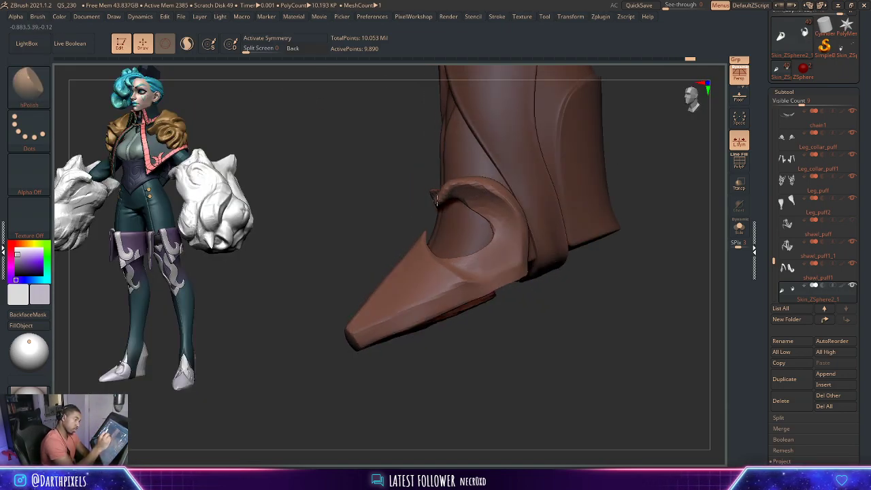
key(shift)
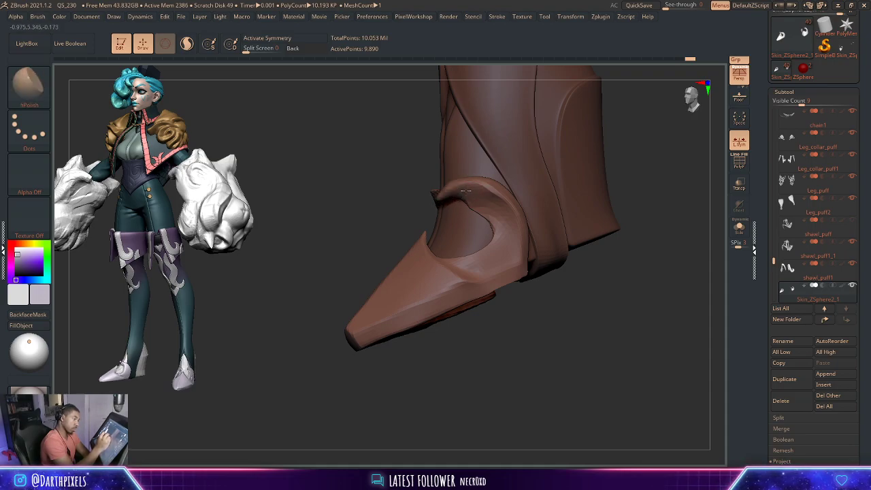
mouse_move(626, 162)
mouse_down()
mouse_move(578, 181)
mouse_move(587, 181)
mouse_move(549, 184)
mouse_move(549, 198)
mouse_up()
key(shift)
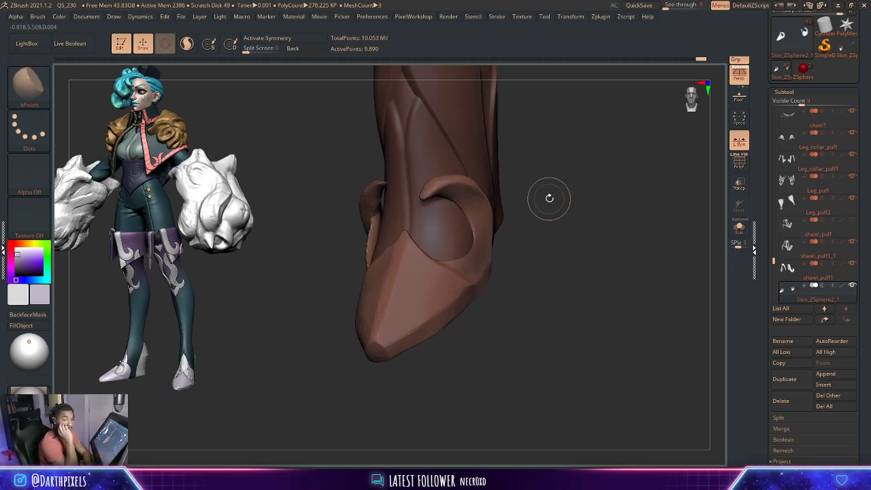
key(b)
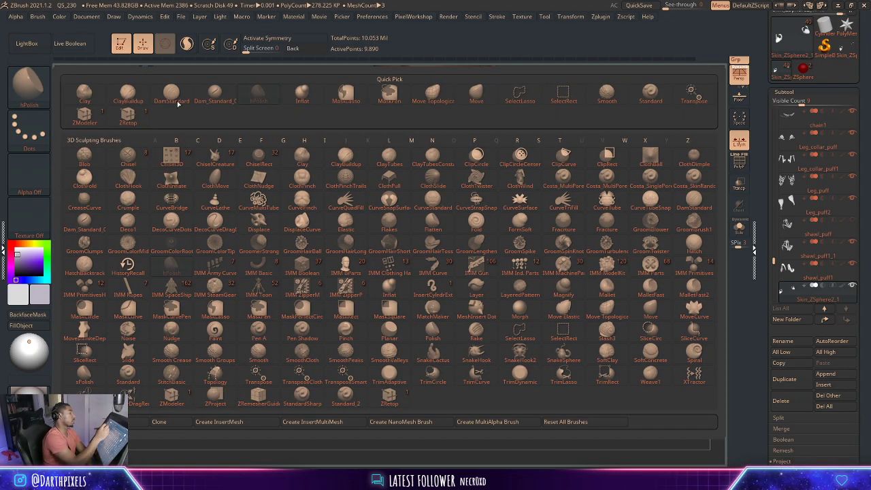
key(d)
key(s)
drag(567, 191, 587, 246)
mouse_move(565, 214)
mouse_down()
mouse_move(565, 181)
mouse_move(544, 179)
mouse_up()
key(space)
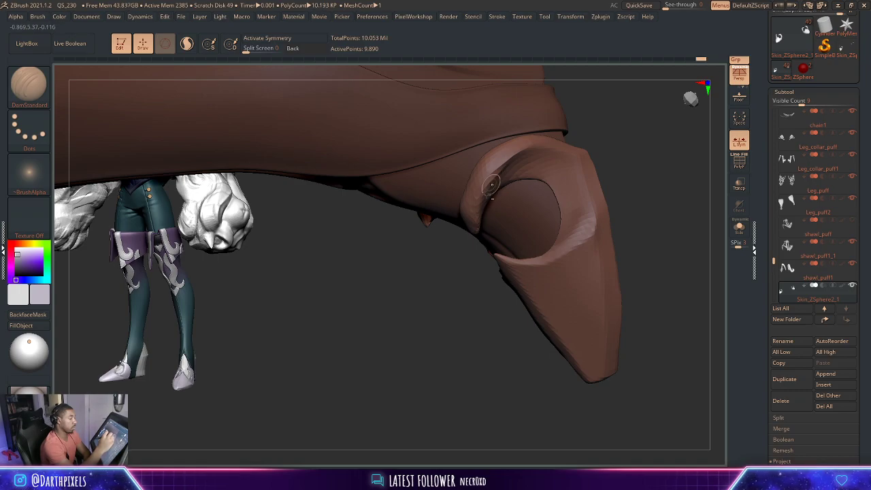
key(space)
drag(476, 245, 466, 257)
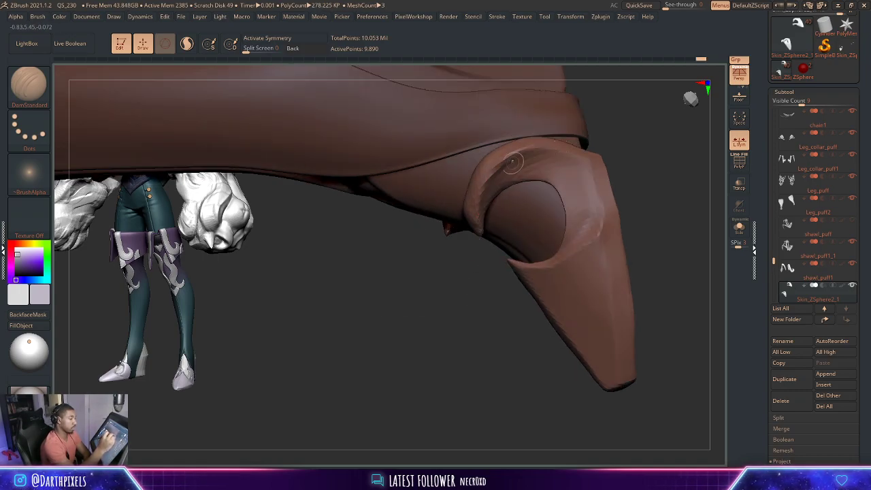
mouse_move(635, 167)
mouse_down()
mouse_move(576, 198)
mouse_move(576, 189)
mouse_move(516, 185)
mouse_up()
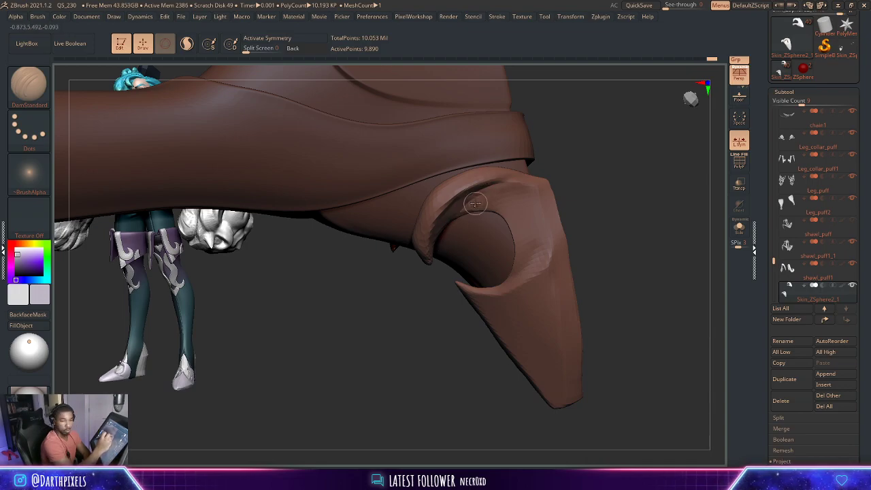
key(space)
mouse_move(588, 186)
mouse_down()
mouse_move(620, 142)
mouse_move(583, 188)
mouse_move(590, 248)
mouse_move(577, 252)
mouse_up()
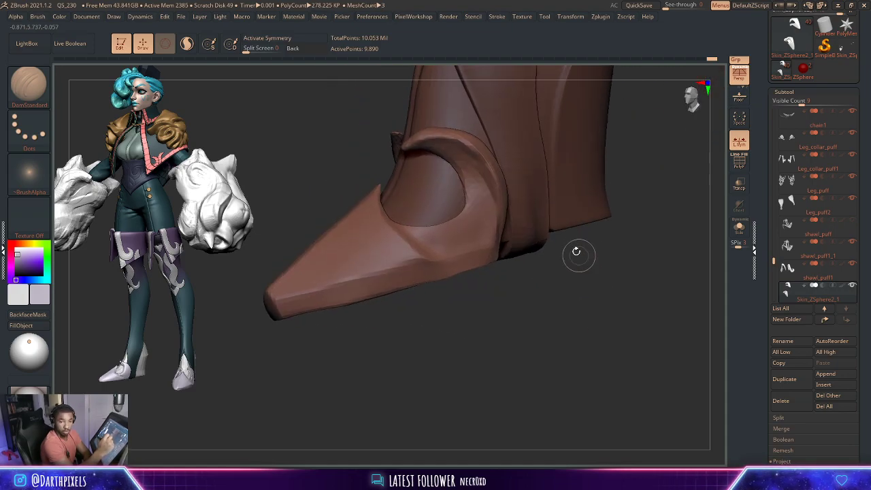
key(shift)
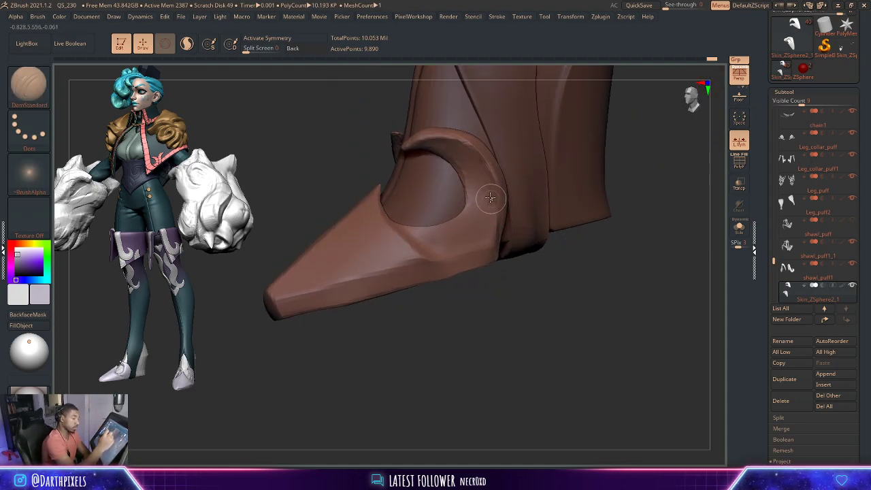
key(space)
drag(525, 288, 512, 214)
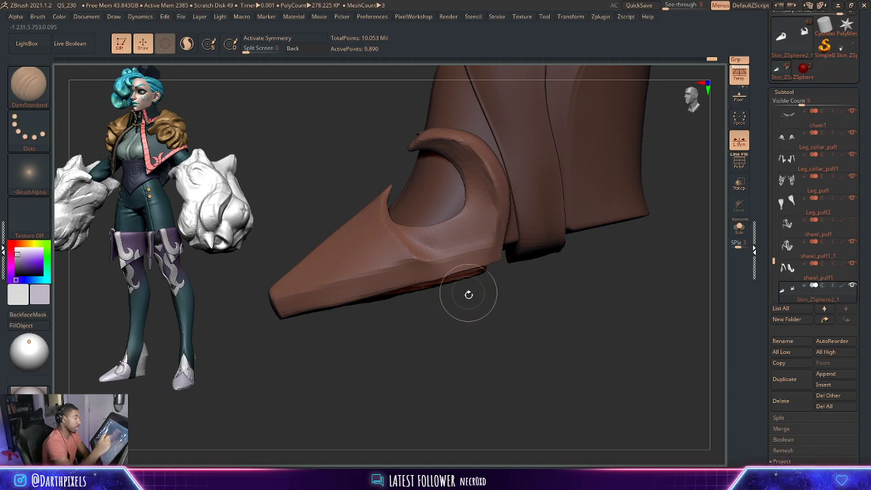
key(ctrl+shift)
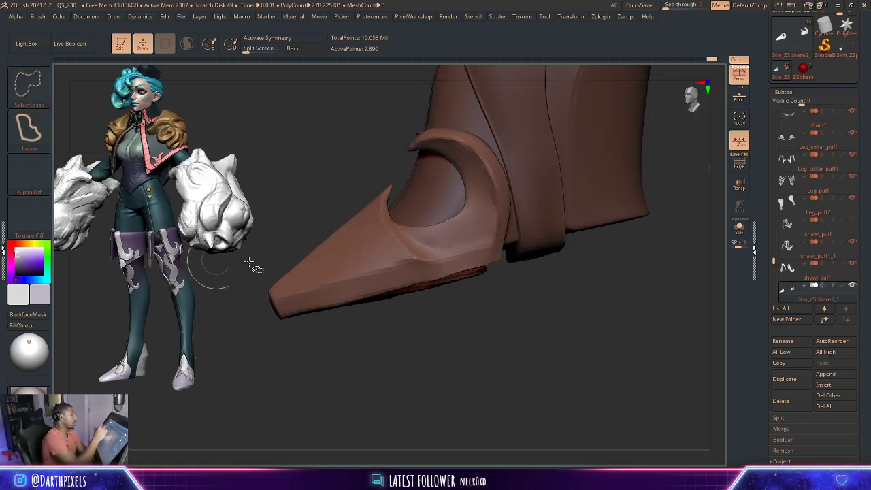
- Slice the boot-tip piece with TrimCurve along a diagonal, cutting it to 4,941 active points
click(37, 17)
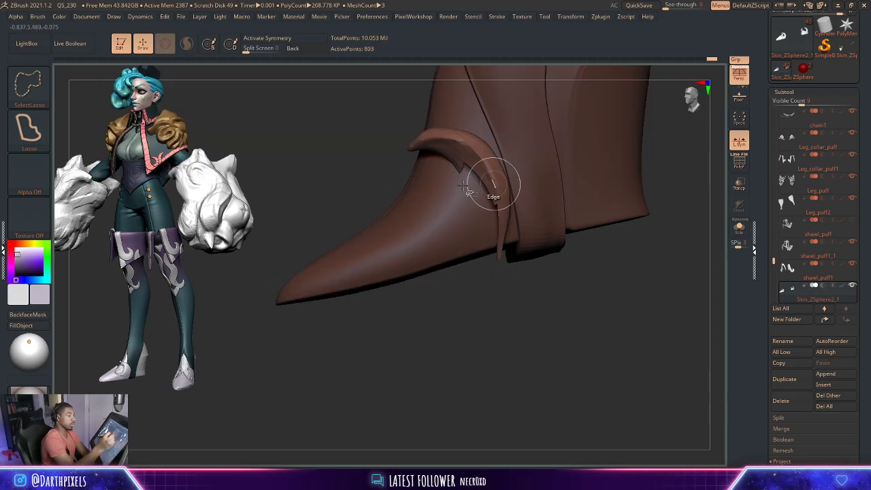
key(ctrl+shift+b)
click(564, 134)
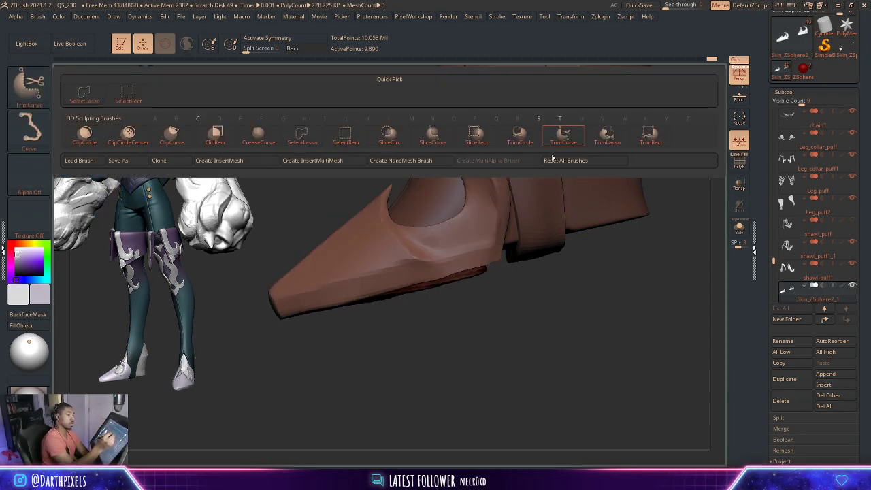
ctrl+shift+drag(483, 314, 508, 156)
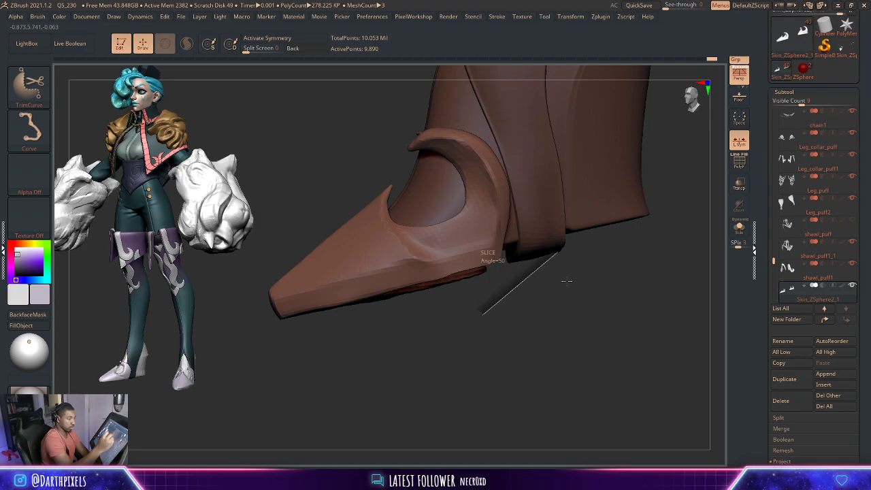
ctrl+shift+drag(529, 114, 482, 294)
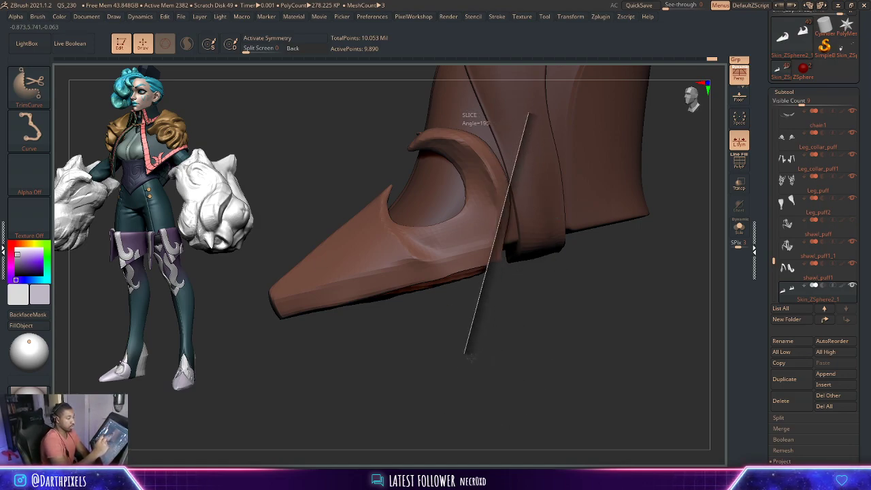
ctrl+shift+drag(468, 356, 467, 379)
mouse_move(477, 350)
mouse_down()
mouse_move(470, 331)
mouse_move(459, 334)
mouse_move(534, 348)
mouse_up()
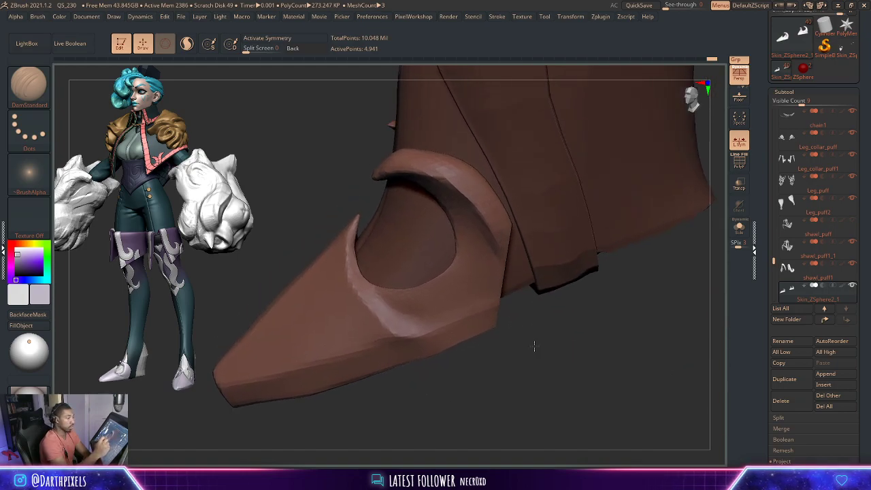
- Pull the shoe's curled tip up and to the right with a smaller Move brush
key(b)
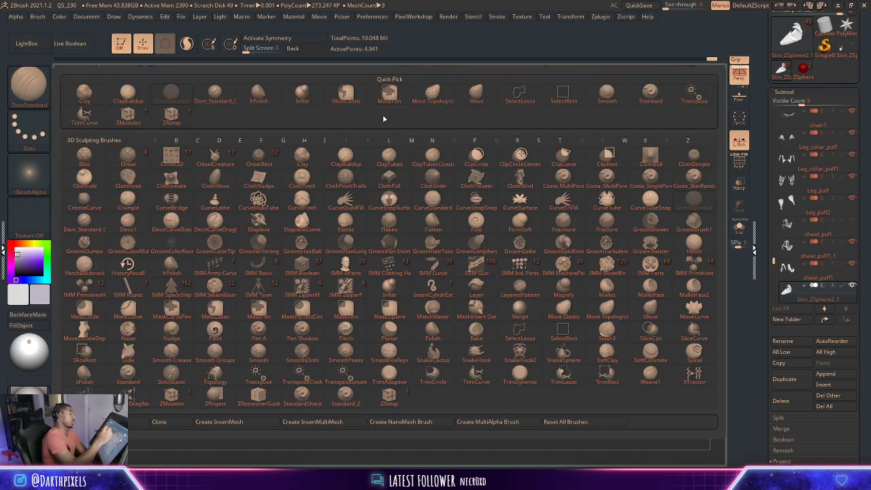
click(477, 95)
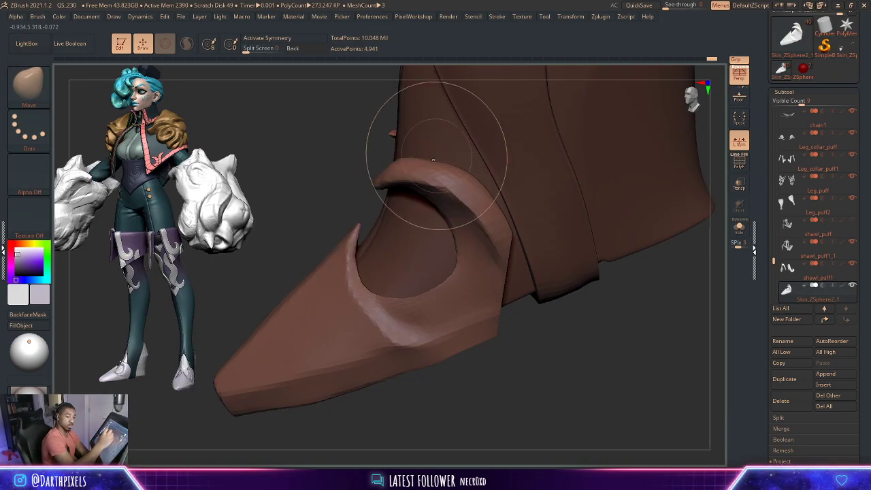
mouse_move(466, 179)
mouse_down()
mouse_move(469, 170)
mouse_move(391, 179)
mouse_up()
key(space)
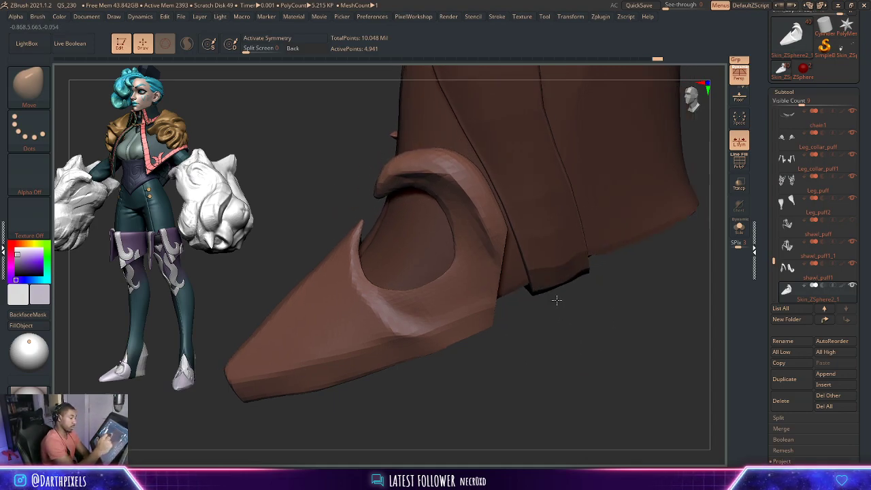
mouse_move(558, 298)
alt+mouse_down()
mouse_move(545, 289)
mouse_move(480, 119)
alt+mouse_up()
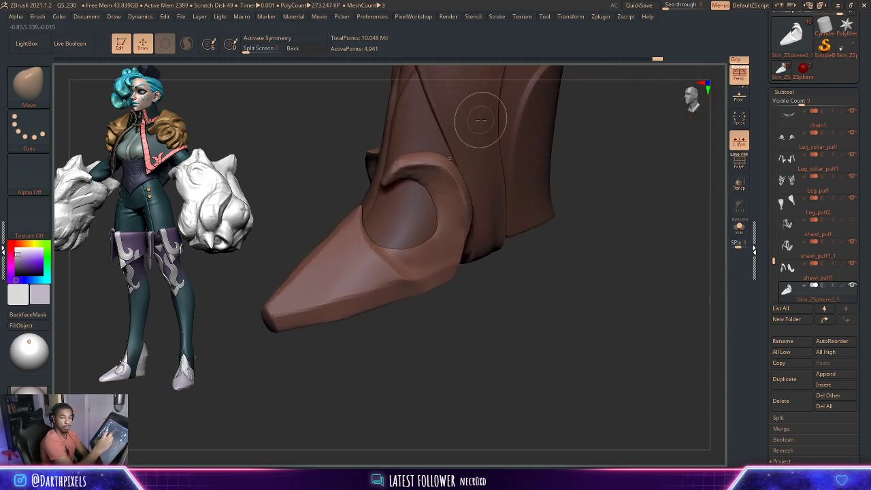
- Try the DamStandard and hPolish brushes on the curl while orbiting around the boot
key(b)
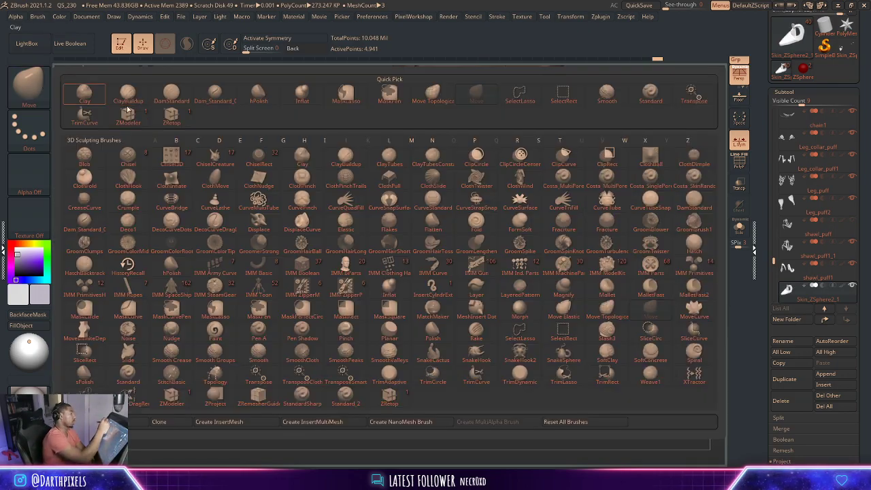
click(177, 101)
key(space)
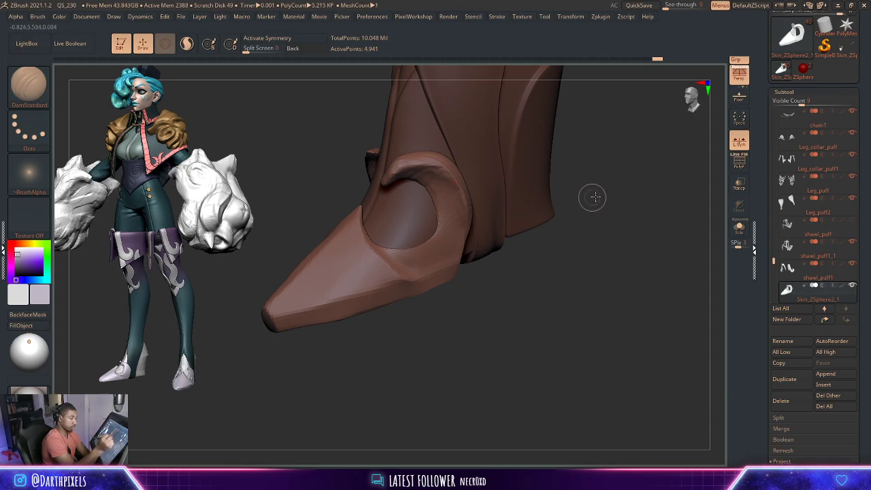
mouse_move(594, 197)
mouse_down()
mouse_move(508, 156)
mouse_move(457, 169)
mouse_up()
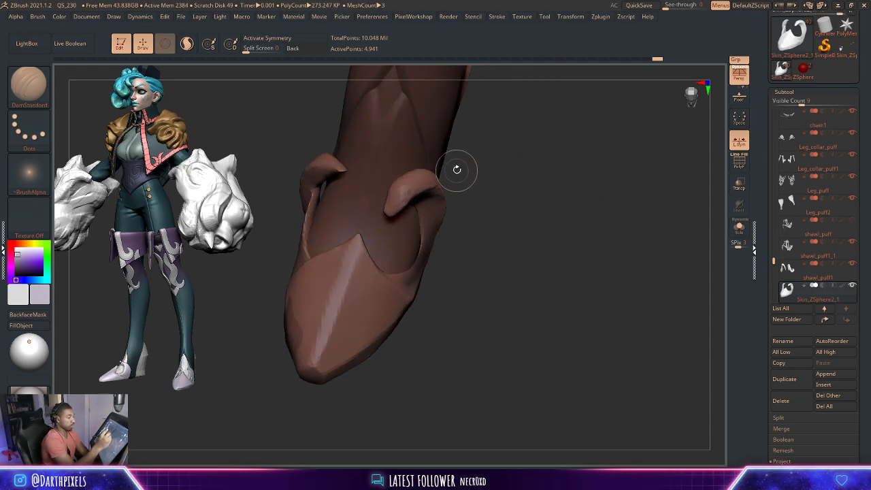
key(b)
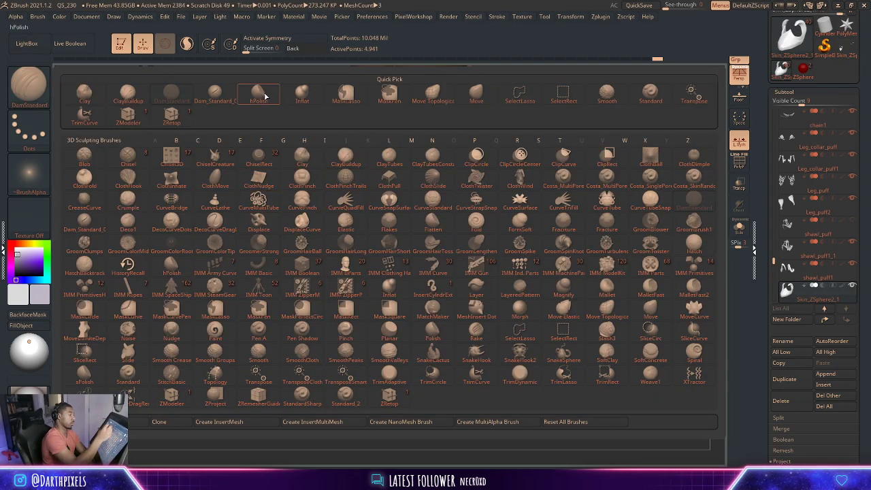
click(259, 94)
drag(504, 203, 518, 198)
mouse_move(443, 290)
mouse_down()
mouse_move(510, 201)
mouse_move(465, 190)
mouse_up()
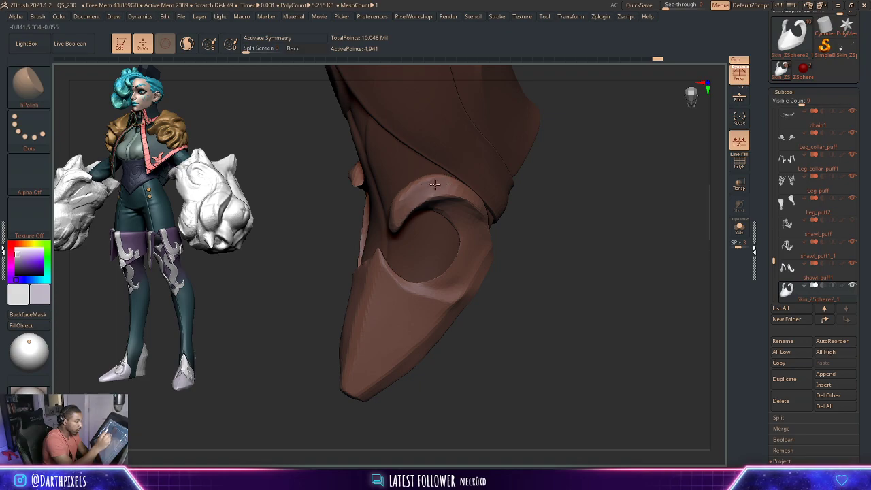
drag(558, 206, 568, 177)
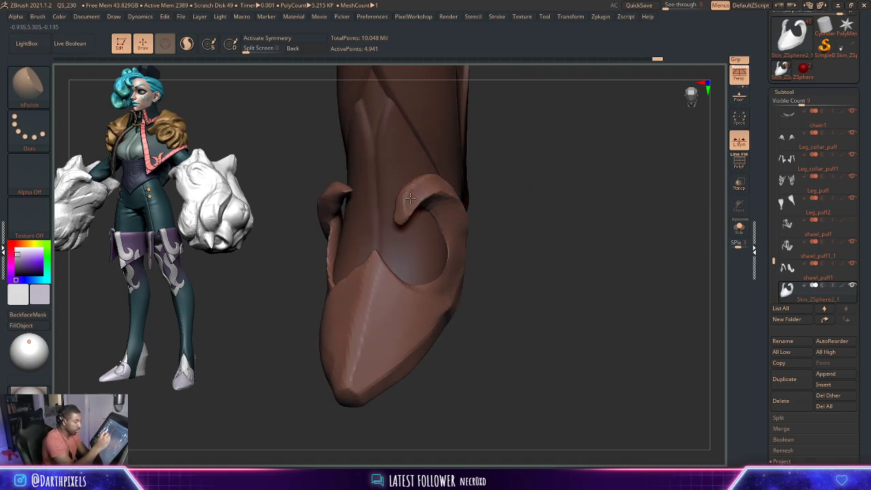
- Smooth the curled loop and inspect the boot from side, top and frontal angles
key(shift)
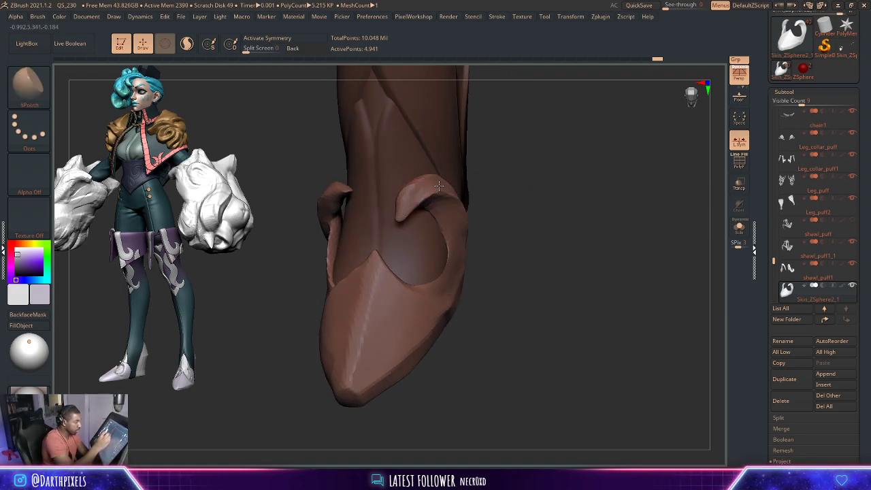
drag(460, 183, 465, 181)
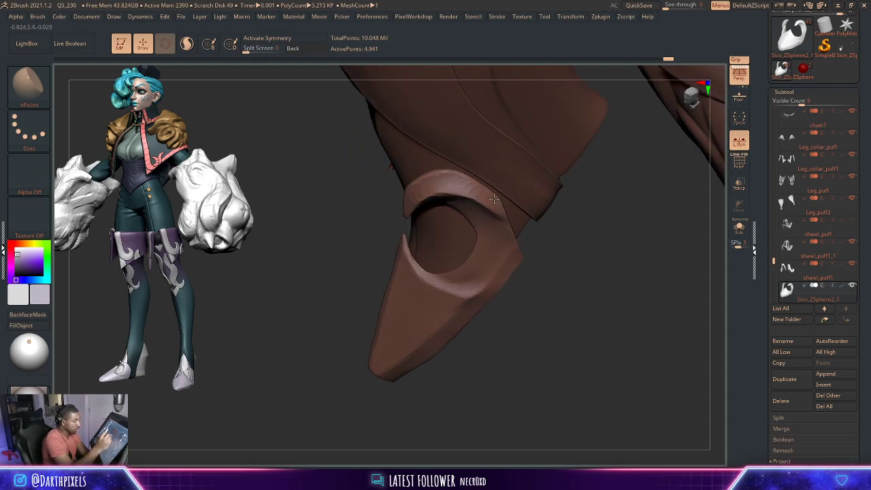
mouse_move(582, 235)
mouse_down()
mouse_move(583, 170)
mouse_move(525, 202)
mouse_move(523, 279)
mouse_move(552, 312)
mouse_move(533, 312)
mouse_up()
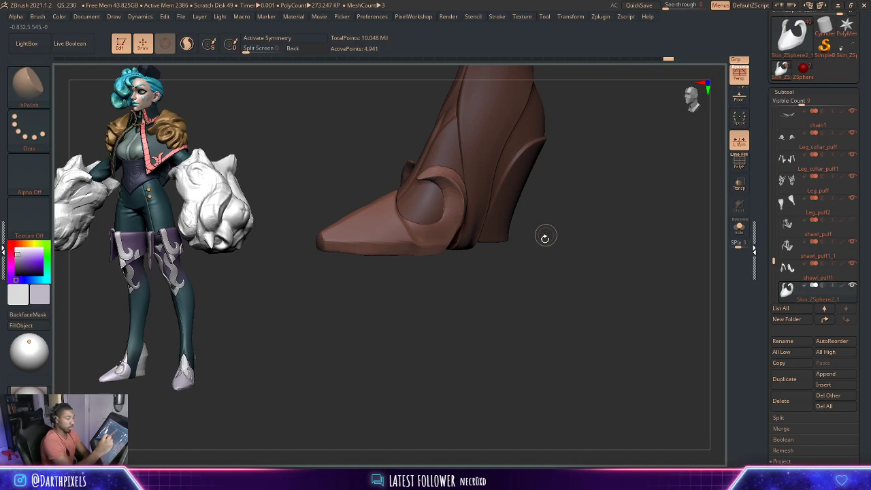
mouse_move(545, 237)
mouse_down()
mouse_move(554, 220)
mouse_move(567, 222)
mouse_move(444, 195)
mouse_up()
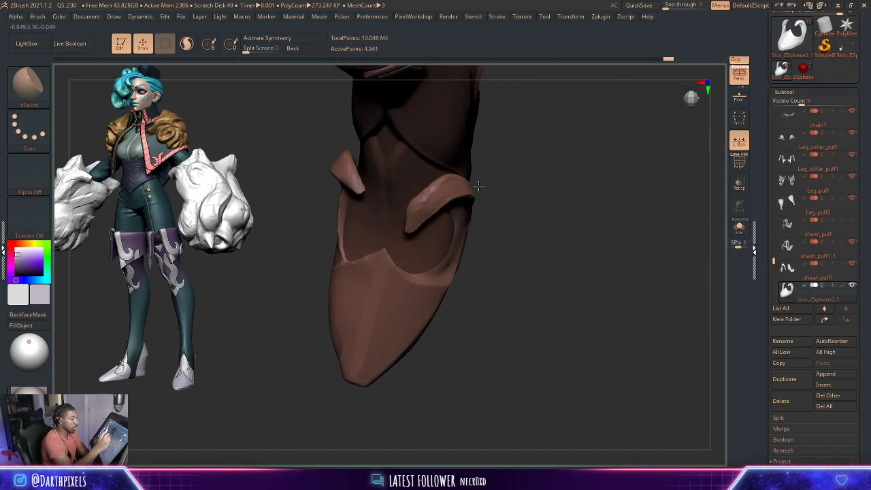
mouse_move(435, 196)
mouse_down()
mouse_move(512, 179)
mouse_move(433, 197)
mouse_up()
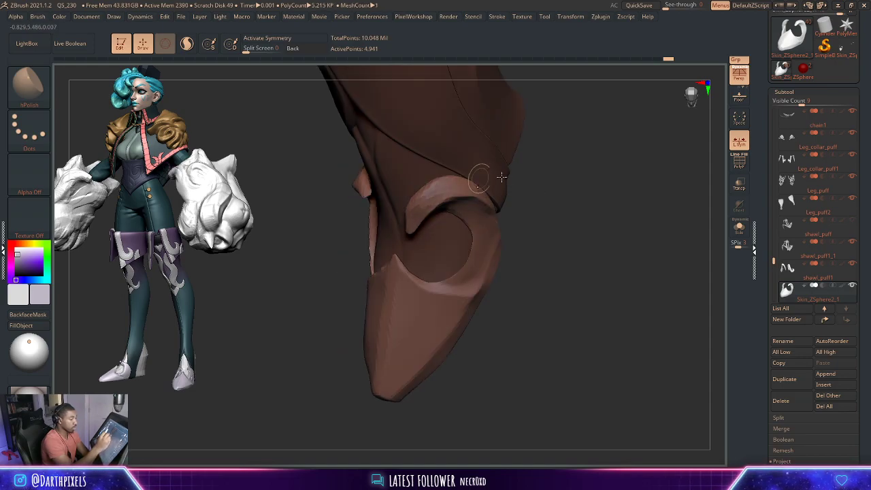
mouse_move(501, 177)
mouse_down()
mouse_move(539, 185)
mouse_move(440, 197)
mouse_up()
key(space)
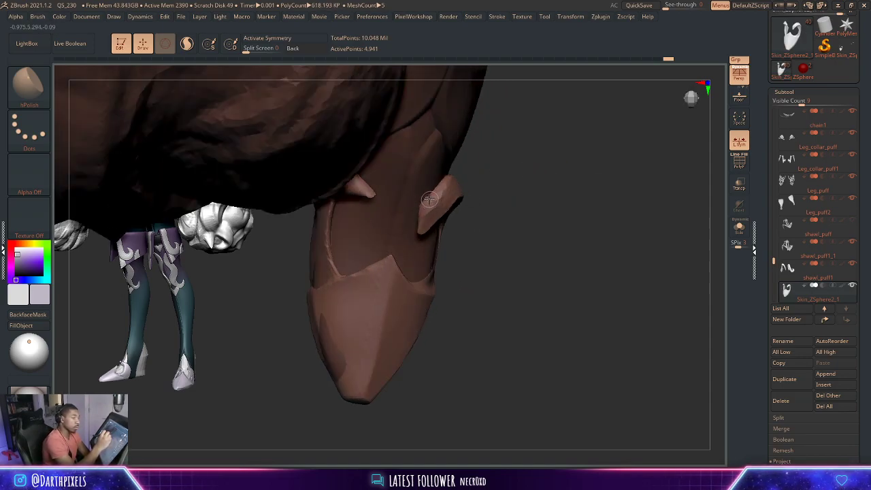
key(b)
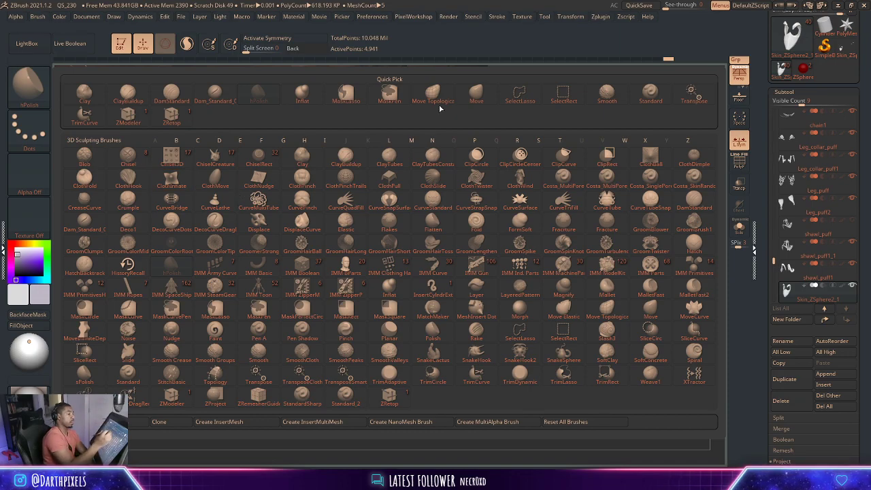
click(438, 102)
drag(519, 179, 414, 200)
key(space)
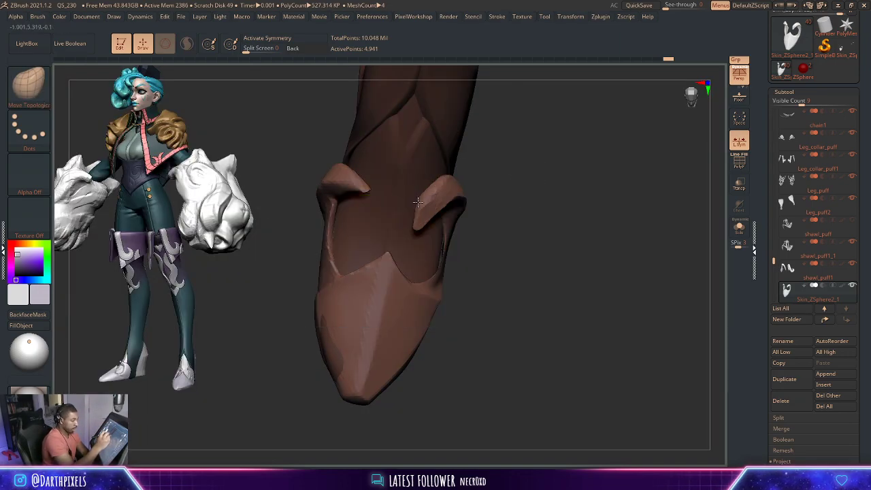
drag(517, 185, 512, 188)
key(space)
mouse_move(457, 194)
mouse_down()
mouse_move(480, 209)
mouse_move(468, 233)
mouse_up()
key(space)
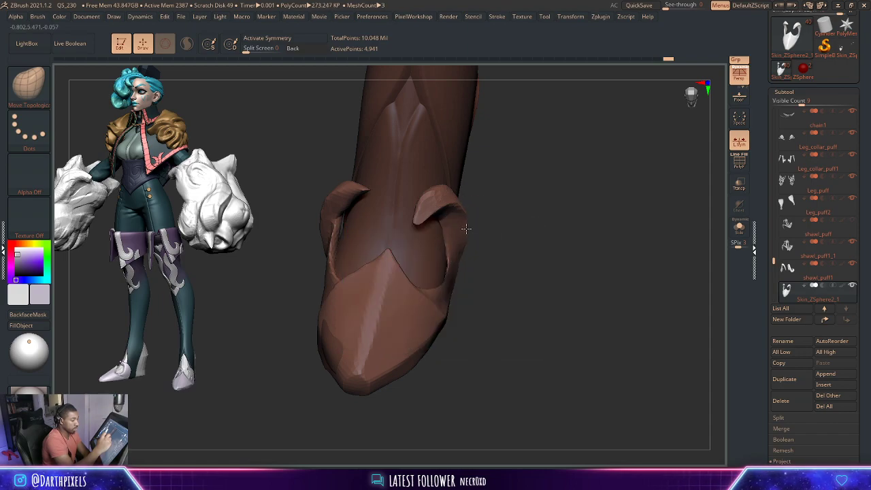
drag(481, 237, 469, 268)
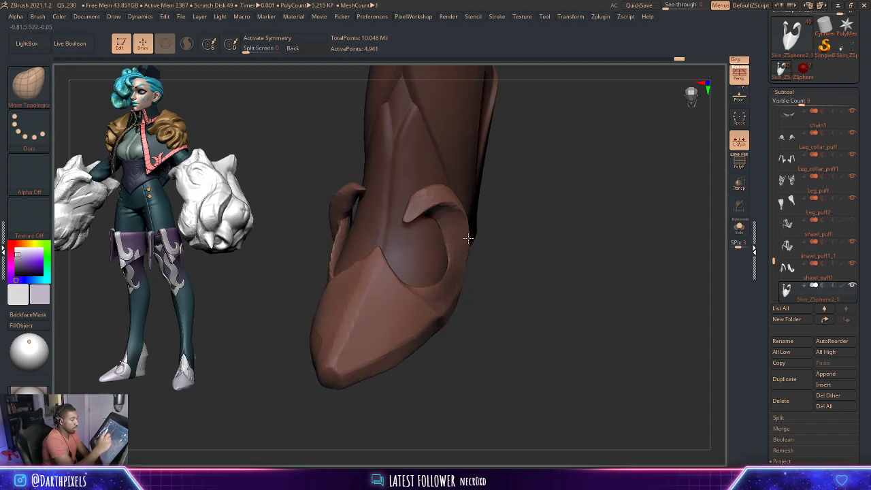
mouse_move(521, 229)
mouse_down()
mouse_move(543, 205)
mouse_move(520, 202)
mouse_move(535, 289)
mouse_move(420, 245)
mouse_up()
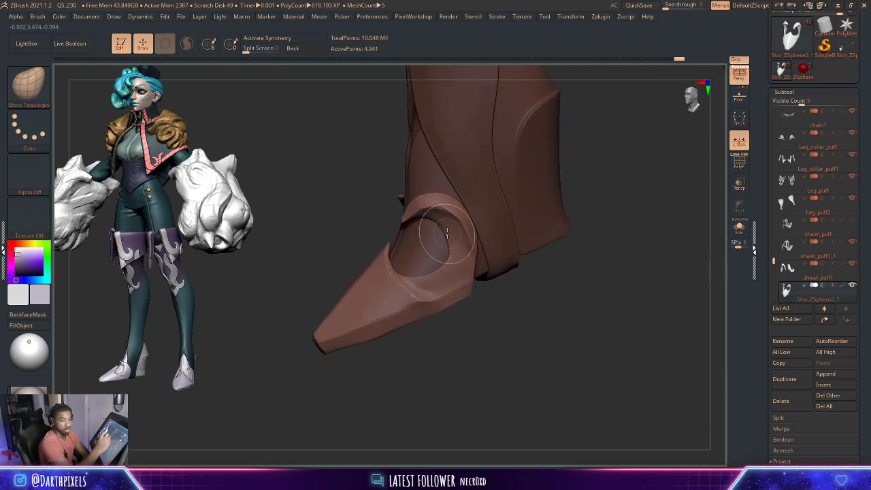
mouse_move(524, 318)
mouse_down()
mouse_move(436, 259)
mouse_move(409, 224)
mouse_up()
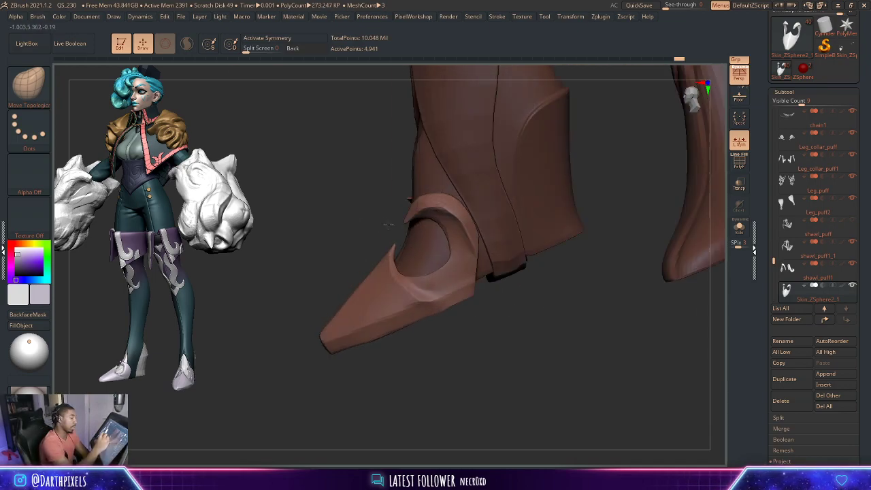
key(space)
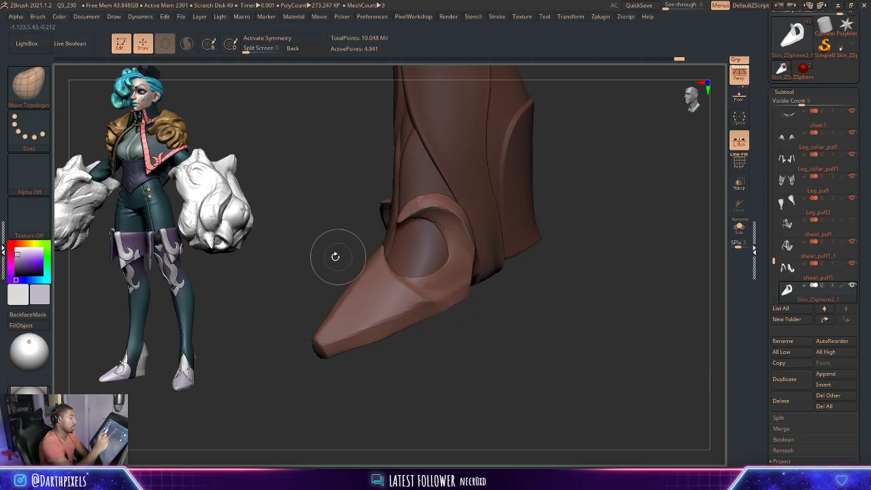
drag(335, 255, 394, 220)
mouse_move(542, 181)
mouse_down()
mouse_move(576, 201)
mouse_move(473, 204)
mouse_move(524, 273)
mouse_move(503, 224)
mouse_up()
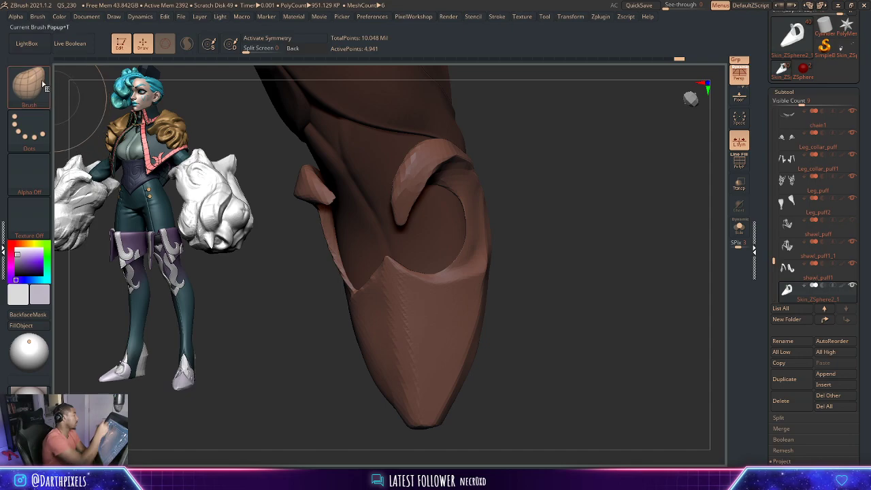
- Load the hPolish brush and adjust its quick settings while rotating the boot
key(b)
key(h)
key(p)
key(space)
key(space)
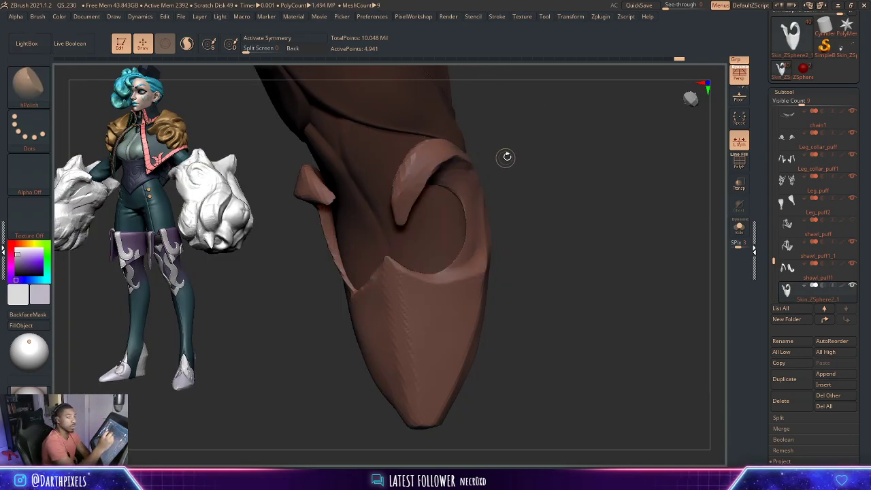
drag(502, 156, 463, 169)
key(space)
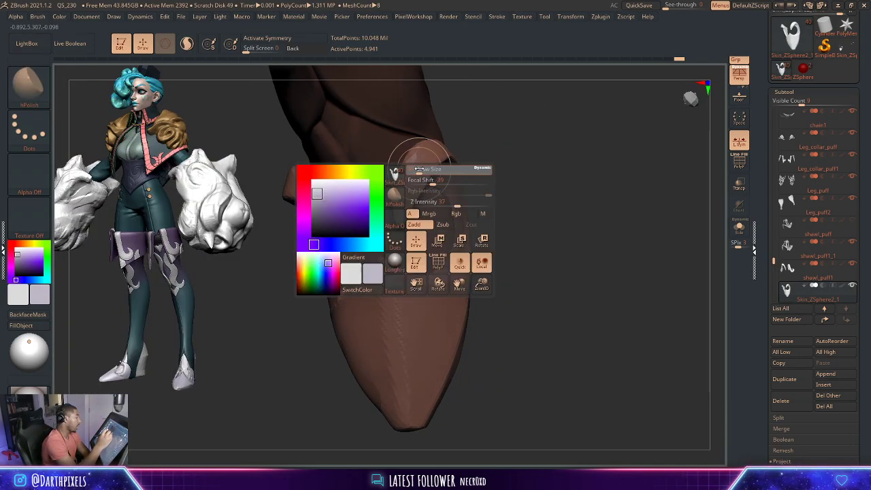
mouse_move(483, 161)
mouse_down()
mouse_move(453, 179)
mouse_move(564, 183)
mouse_move(448, 195)
mouse_move(529, 315)
mouse_move(474, 229)
mouse_up()
key(space)
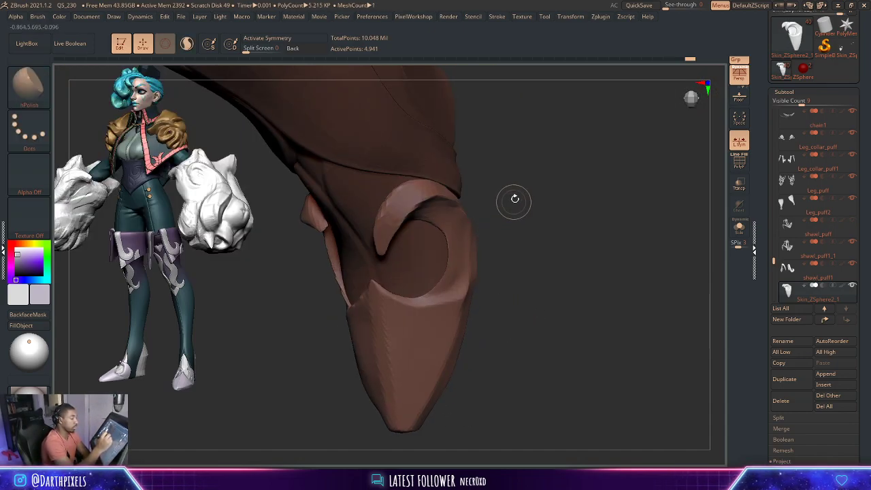
- Soften the curled loop's upper rim into a rounder edge, ending on the lower legs and feet
mouse_move(511, 198)
alt+mouse_down()
mouse_move(513, 206)
mouse_move(467, 190)
alt+mouse_up()
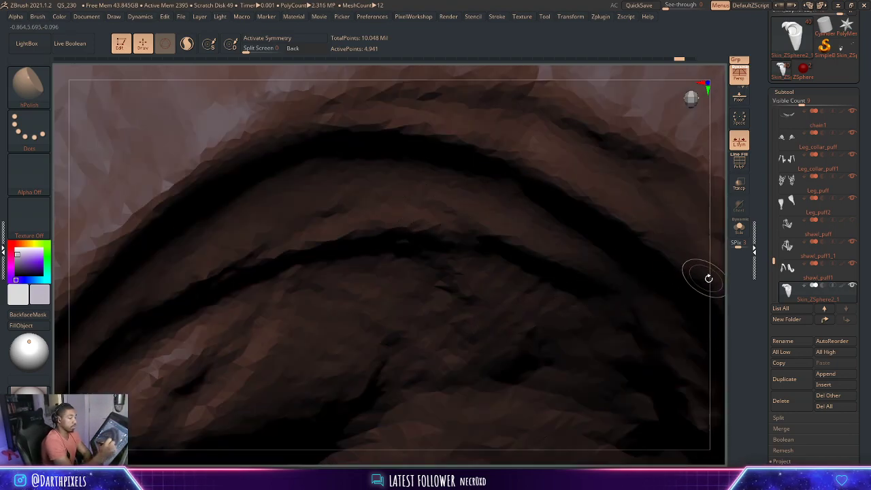
mouse_move(708, 276)
alt+mouse_down()
mouse_move(674, 237)
mouse_move(513, 371)
mouse_move(508, 282)
mouse_move(551, 239)
mouse_move(412, 211)
alt+mouse_up()
mouse_move(498, 170)
mouse_down()
mouse_move(513, 181)
mouse_move(485, 192)
mouse_up()
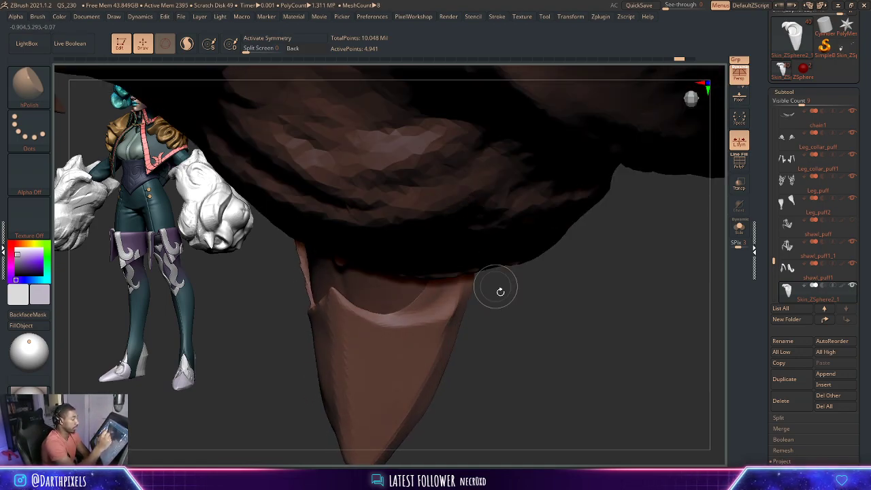
drag(500, 292, 402, 197)
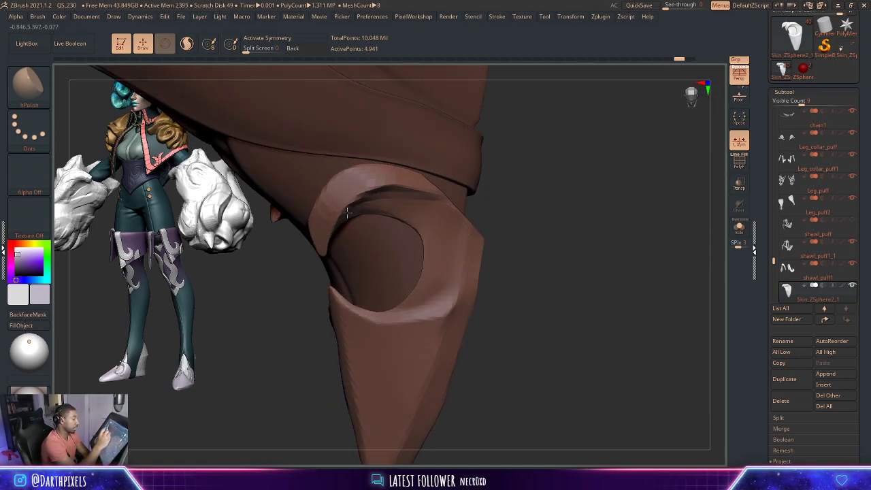
drag(503, 200, 437, 206)
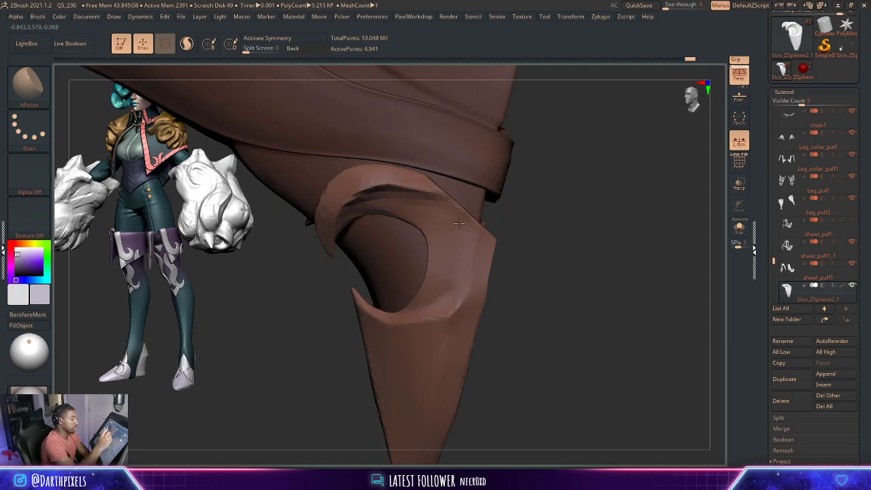
shift+drag(468, 235, 443, 210)
mouse_move(504, 234)
mouse_down()
mouse_move(533, 224)
mouse_move(537, 236)
mouse_move(513, 212)
mouse_move(508, 220)
mouse_move(477, 208)
mouse_up()
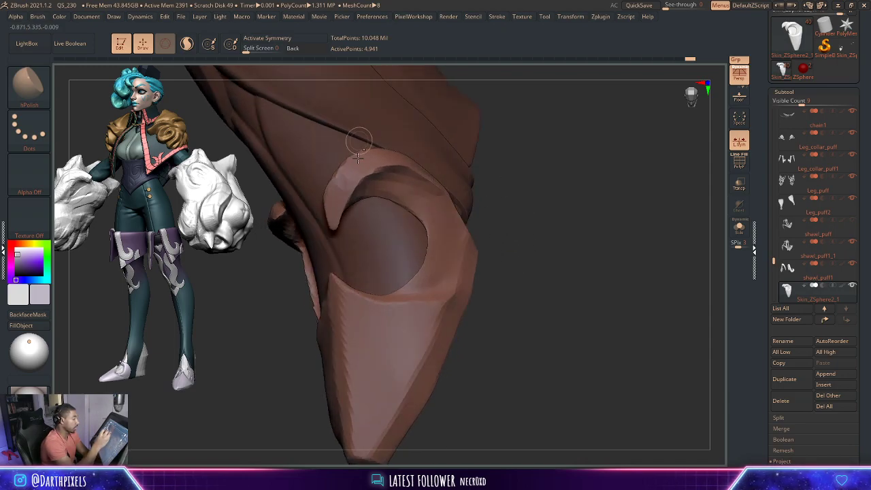
shift+drag(344, 230, 326, 202)
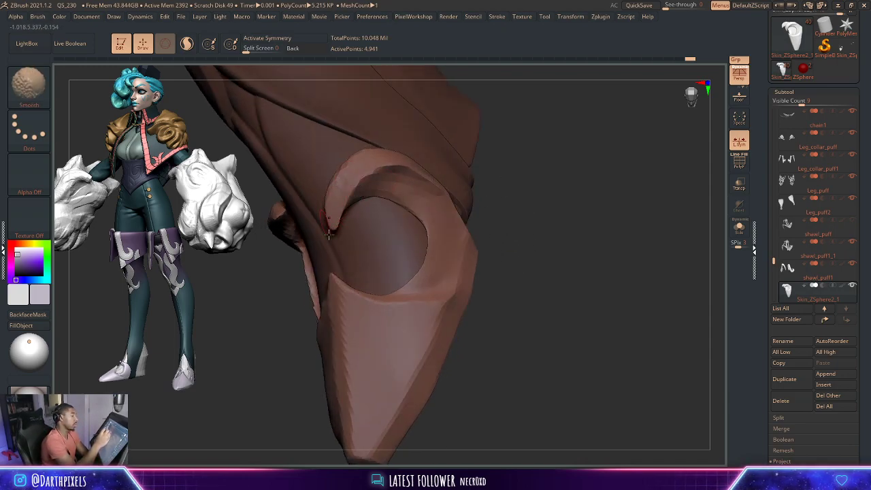
mouse_move(521, 195)
mouse_down()
mouse_move(509, 213)
mouse_move(499, 195)
mouse_move(522, 202)
mouse_move(461, 216)
mouse_move(480, 236)
mouse_move(457, 252)
mouse_move(453, 286)
mouse_move(418, 268)
mouse_move(531, 316)
mouse_up()
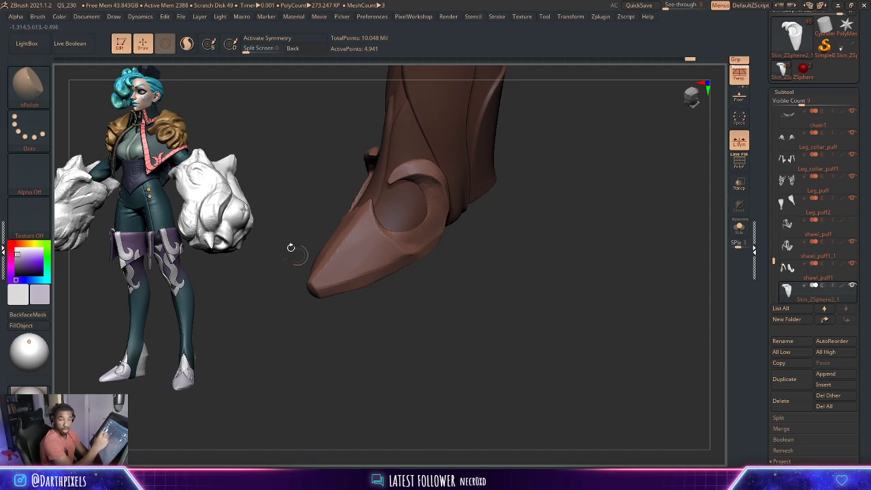
- Check the brush settings, load the Move brush, and inspect the boot toe before zooming out
right_click(366, 279)
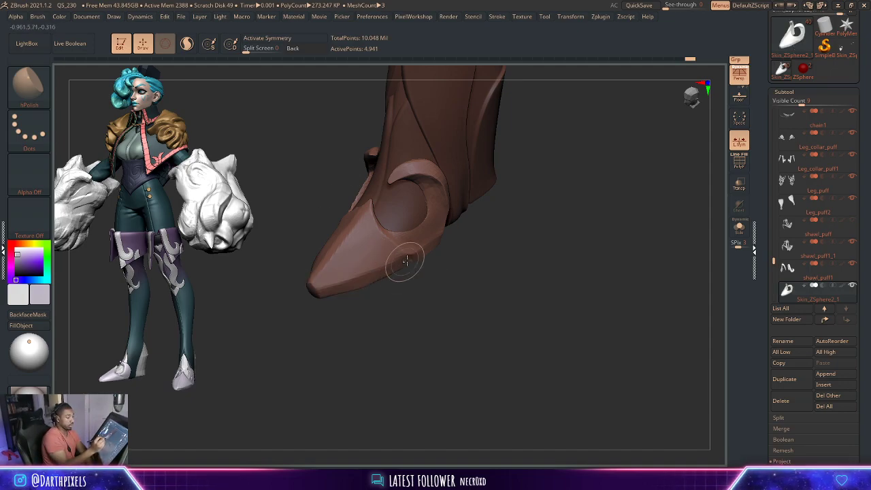
right_click(314, 303)
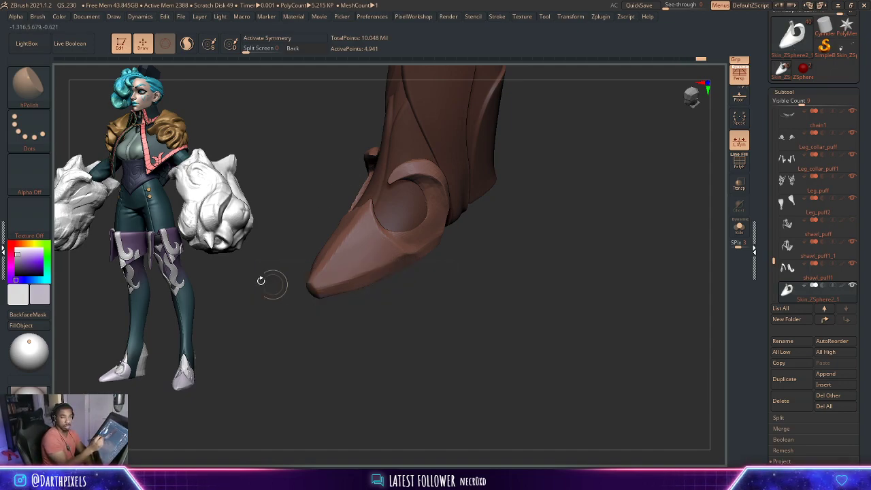
key(b)
click(476, 92)
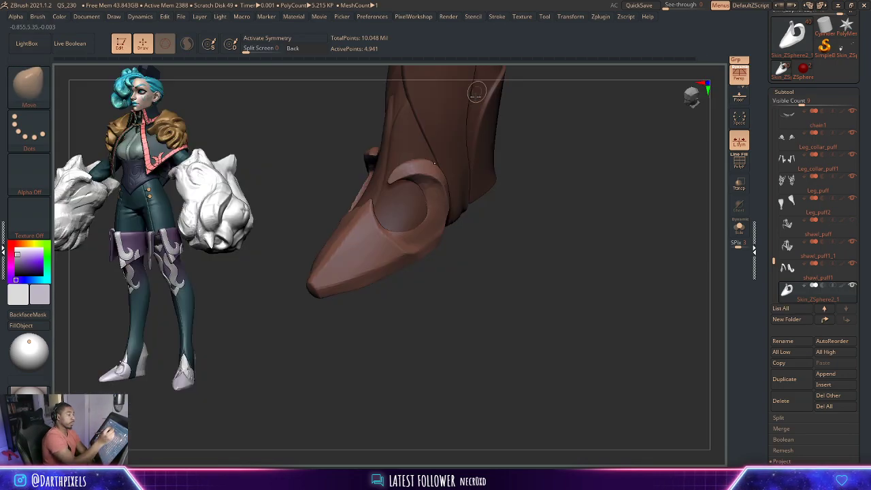
drag(497, 237, 499, 258)
right_click(435, 286)
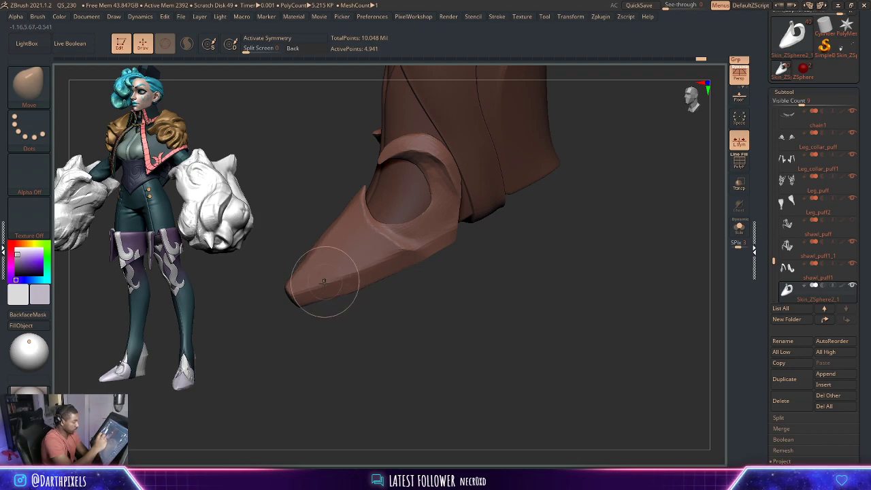
mouse_move(326, 318)
mouse_down()
mouse_move(366, 324)
mouse_move(318, 334)
mouse_move(352, 361)
mouse_move(449, 296)
mouse_move(490, 303)
mouse_move(424, 338)
mouse_up()
mouse_move(375, 323)
mouse_down()
mouse_move(502, 424)
mouse_move(453, 336)
mouse_move(404, 333)
mouse_move(535, 202)
mouse_move(522, 317)
mouse_move(498, 304)
mouse_move(560, 243)
mouse_move(500, 241)
mouse_move(578, 237)
mouse_move(568, 200)
mouse_up()
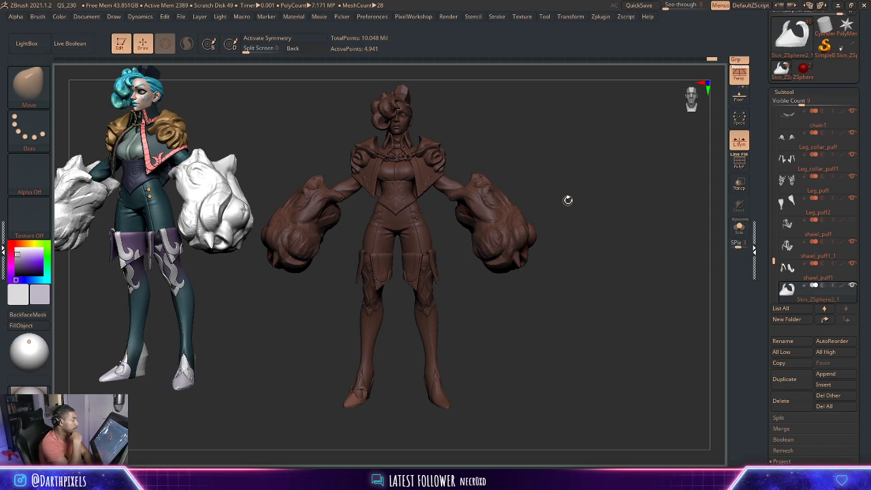
- Turn the figure front-on and zoom out showing teal hair, green suit and orange shoulders
drag(481, 151, 381, 216)
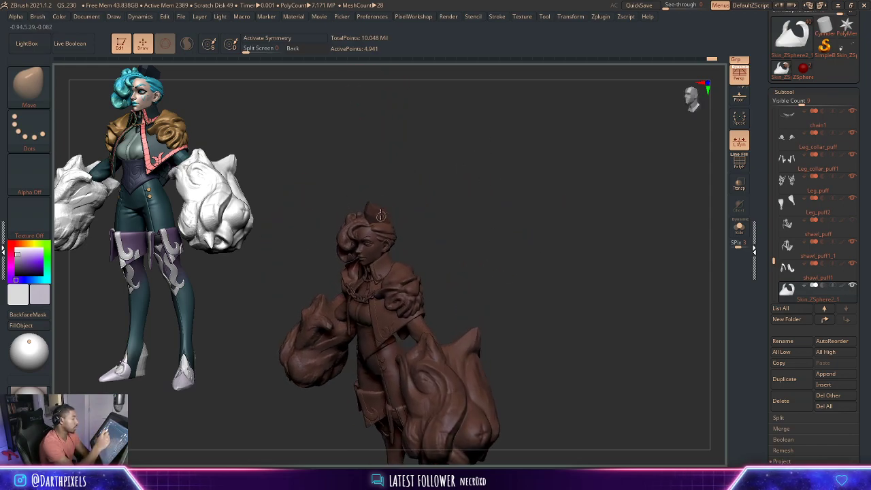
mouse_move(471, 233)
mouse_down()
mouse_move(540, 160)
mouse_move(554, 167)
mouse_up()
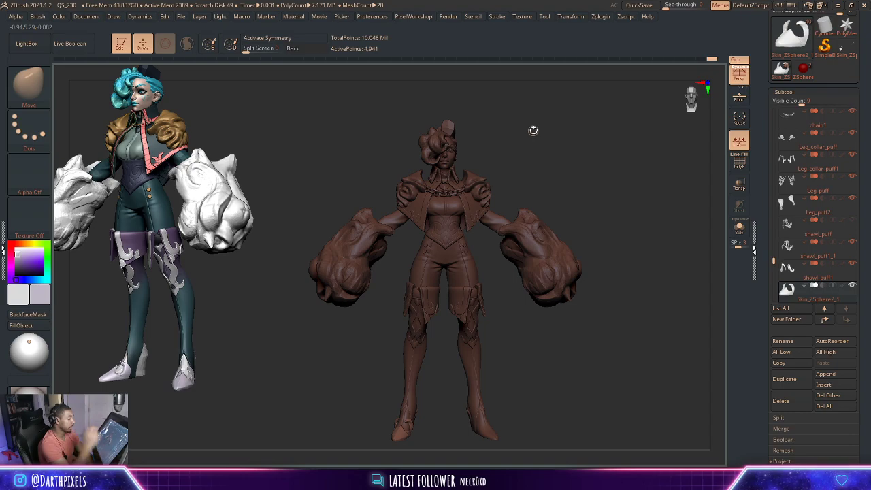
mouse_move(618, 205)
alt+mouse_down()
mouse_move(597, 208)
mouse_move(601, 286)
mouse_move(580, 228)
mouse_move(599, 331)
mouse_move(633, 284)
mouse_move(502, 295)
mouse_move(514, 209)
mouse_move(538, 230)
alt+mouse_up()
key(space)
key(b)
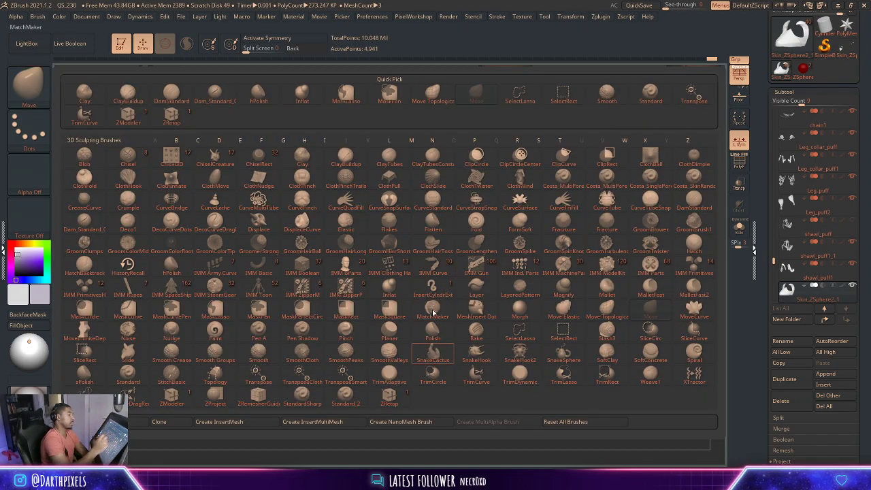
click(389, 373)
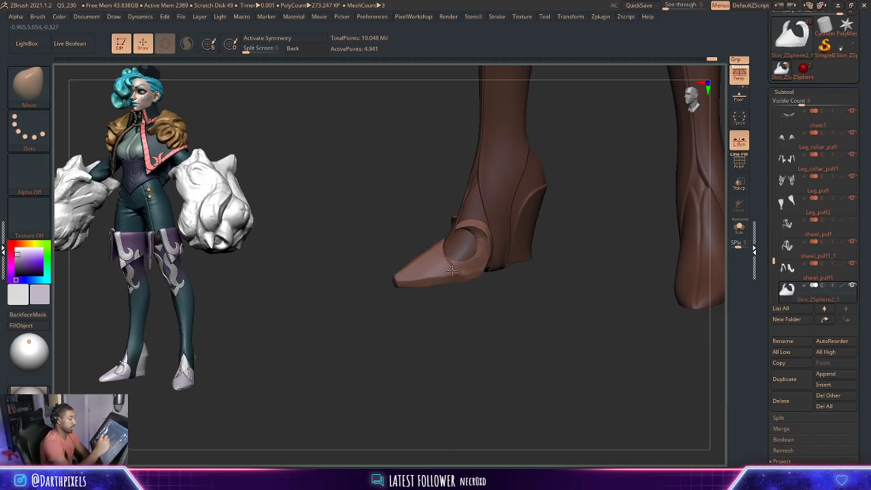
mouse_move(425, 345)
alt+mouse_down()
mouse_move(390, 335)
mouse_move(531, 249)
mouse_move(567, 320)
alt+mouse_up()
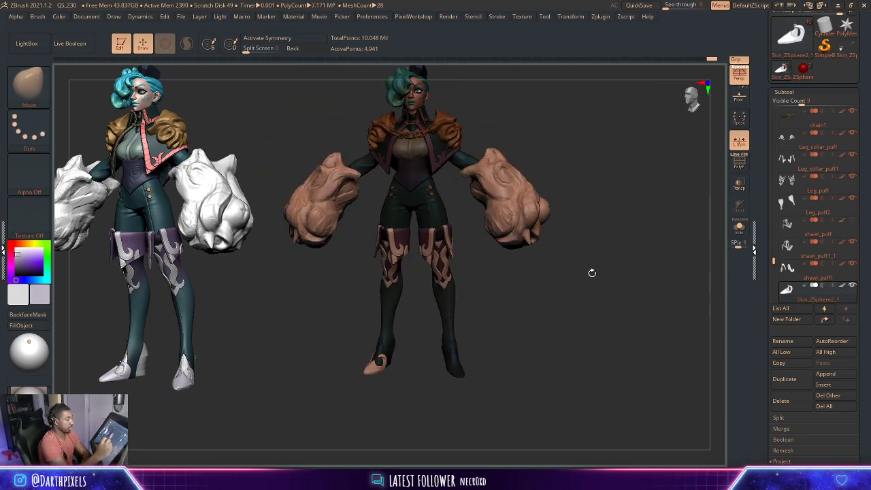
- Apply FOTWMaterial to the sculpt
click(45, 392)
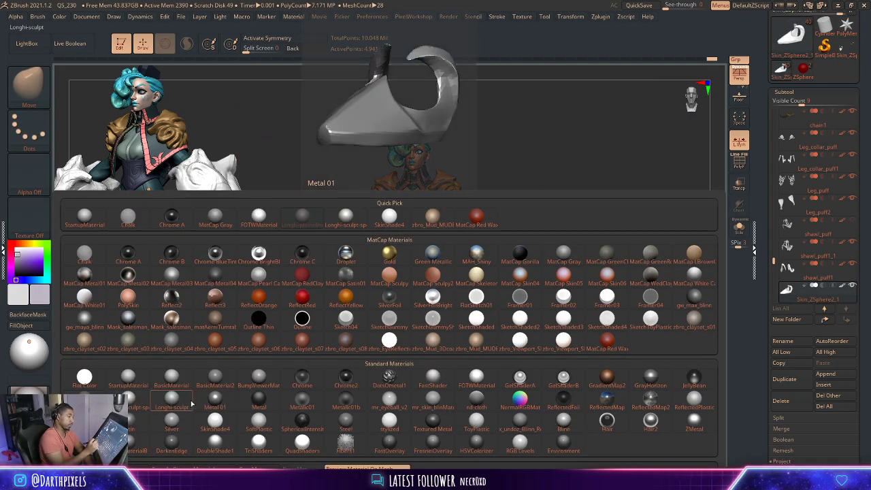
click(224, 406)
key(m)
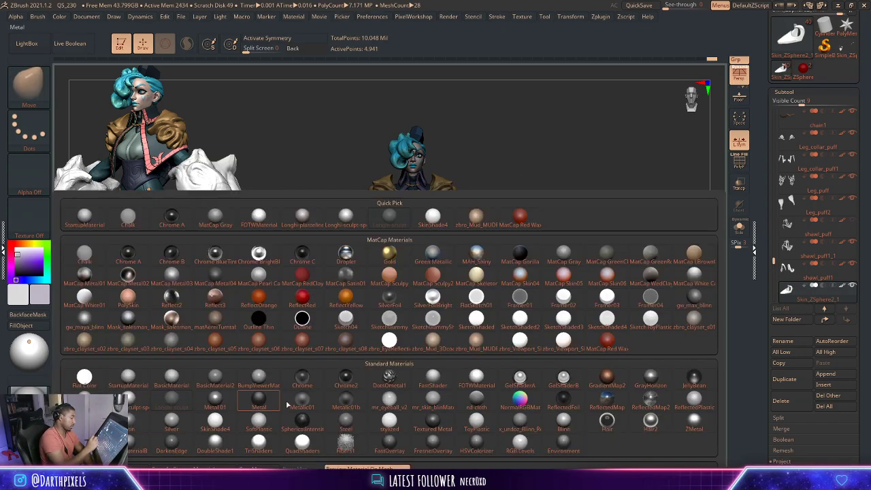
click(467, 386)
mouse_move(541, 175)
mouse_down()
mouse_move(543, 147)
mouse_move(563, 149)
mouse_move(361, 168)
mouse_move(359, 175)
mouse_move(479, 189)
mouse_move(450, 202)
mouse_up()
- Mirror and weld the boot-tip piece onto both feet (9,882 points) and line the model up
key(space)
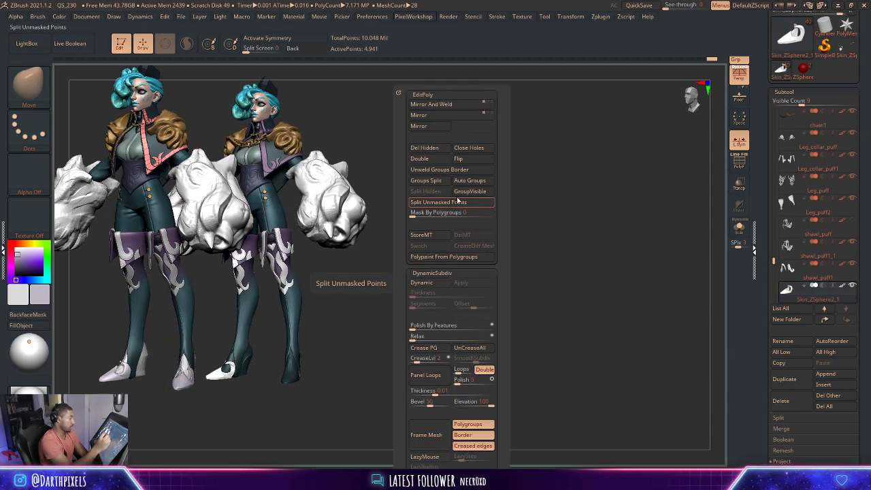
click(442, 105)
key(ctrl+z)
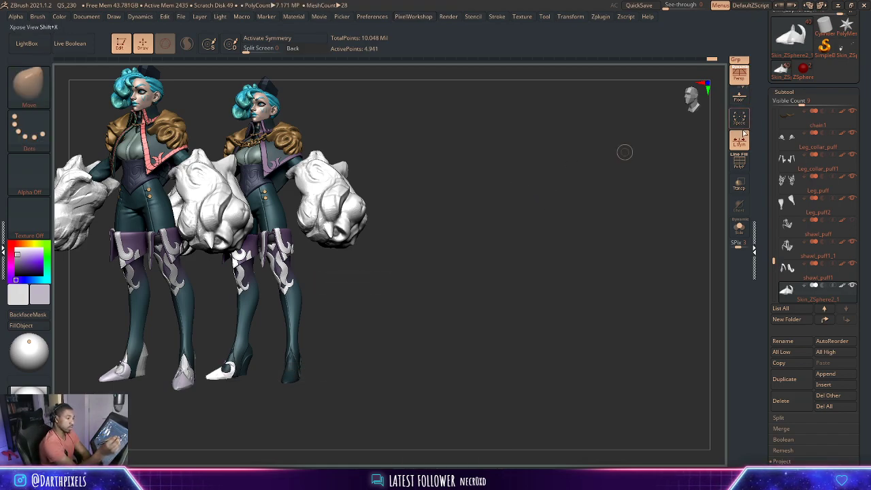
key(space)
click(468, 104)
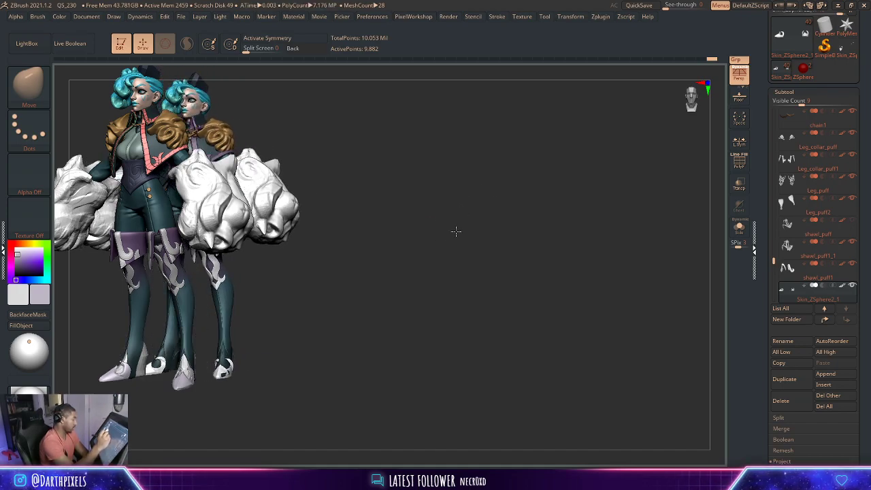
drag(455, 232, 486, 229)
drag(408, 249, 387, 238)
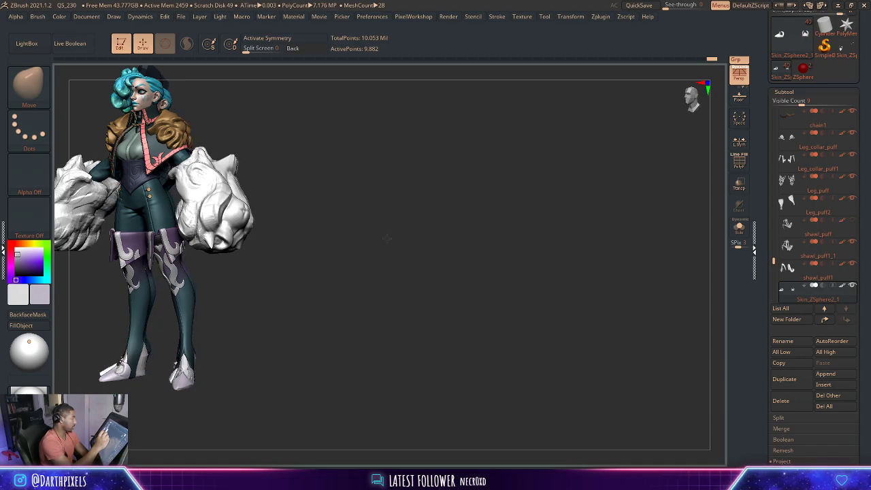
key(ctrl)
- Cancel the Save Project dialog and place the model front-facing beside the other figure
key(ctrl+s)
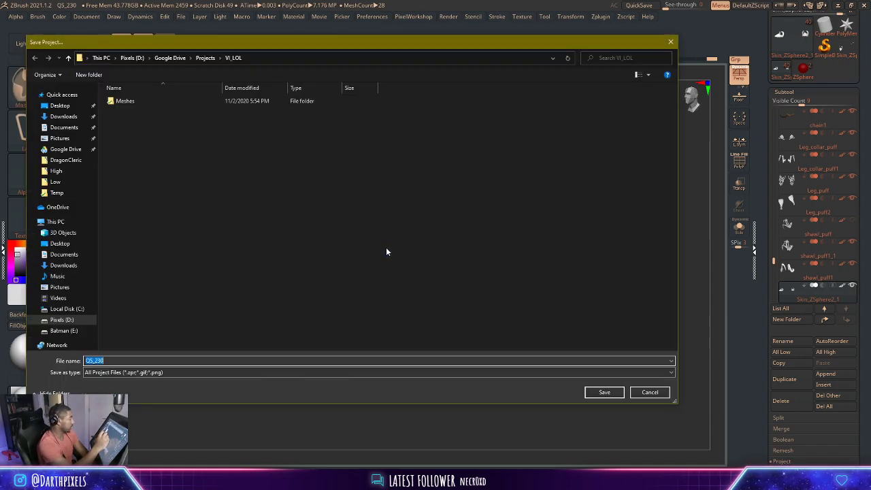
click(650, 393)
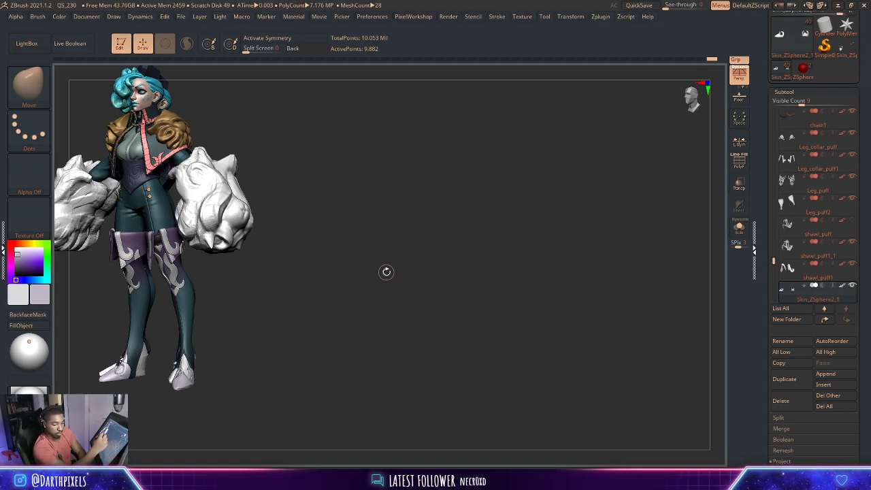
mouse_move(386, 272)
mouse_down()
mouse_move(372, 274)
mouse_move(387, 281)
mouse_move(314, 325)
mouse_up()
key(space)
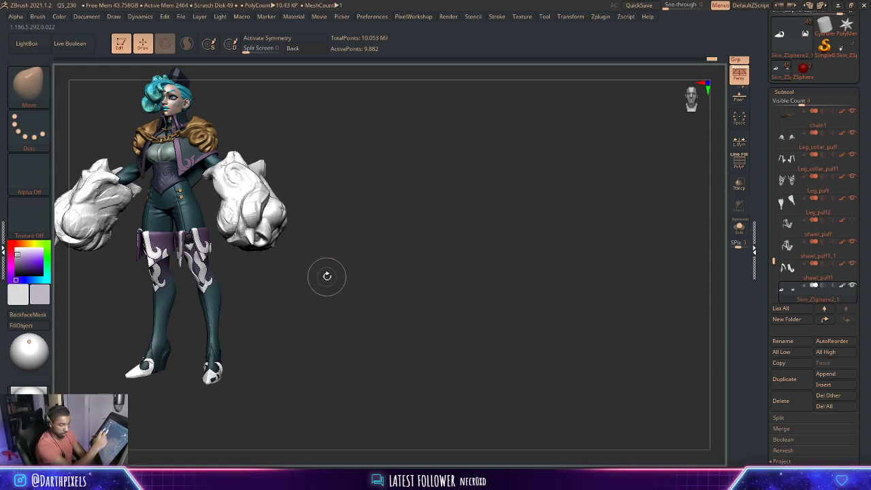
mouse_move(329, 284)
mouse_down()
mouse_move(594, 301)
mouse_move(579, 344)
mouse_up()
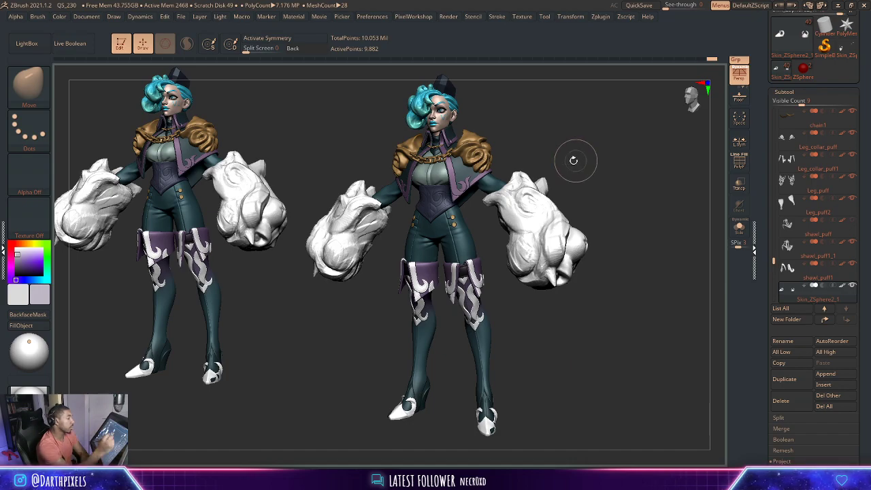
drag(573, 160, 550, 160)
mouse_move(421, 154)
mouse_down()
mouse_move(556, 130)
mouse_move(491, 254)
mouse_up()
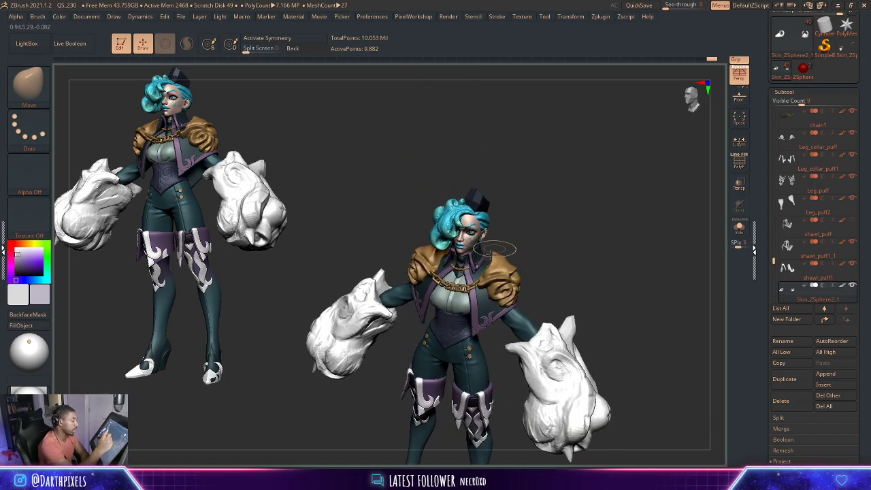
- Select the shawl_puff1 subtool and frame the chest and shoulders for appending a mesh
alt+click(474, 267)
alt+drag(554, 185, 501, 307)
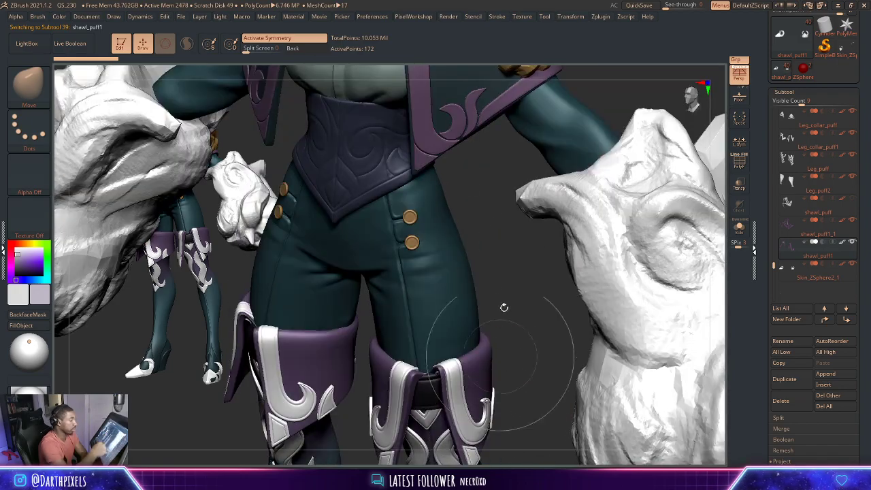
alt+drag(599, 75, 603, 175)
mouse_move(615, 208)
alt+mouse_down()
mouse_move(633, 167)
mouse_move(599, 252)
alt+mouse_up()
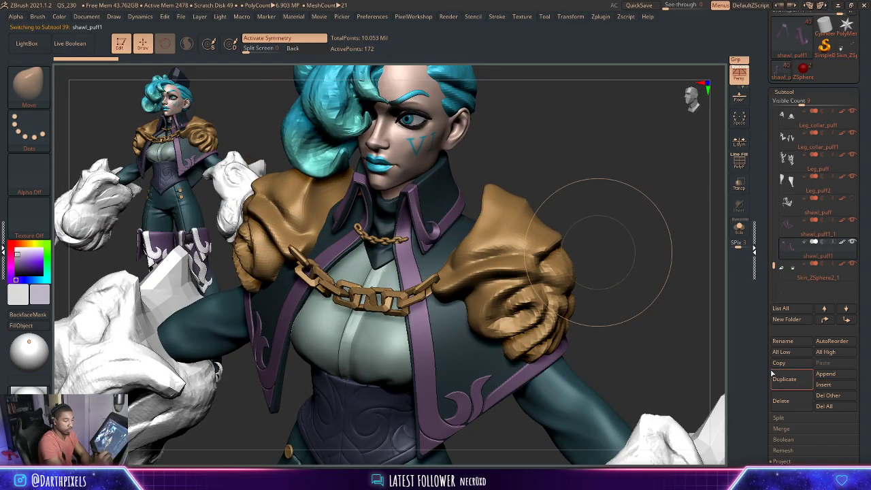
click(827, 374)
- Append a Sphere3D subtool and move it beside the right shoulder
click(434, 317)
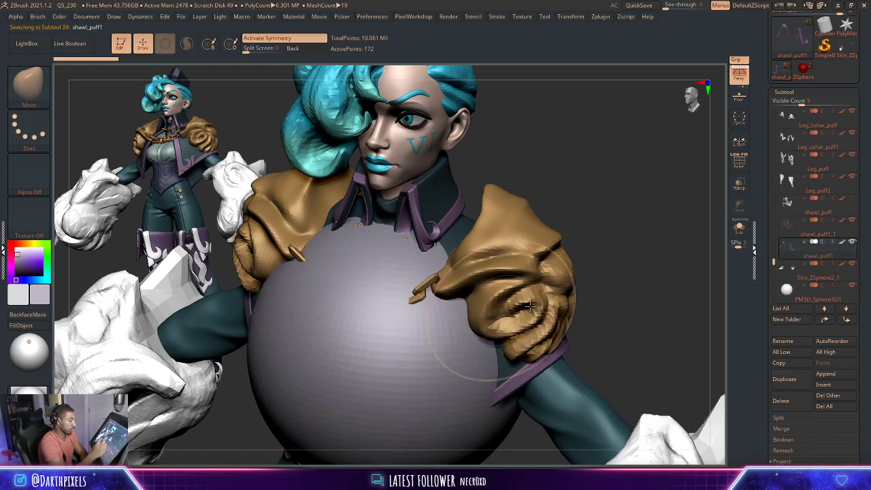
key(w)
drag(449, 320, 442, 313)
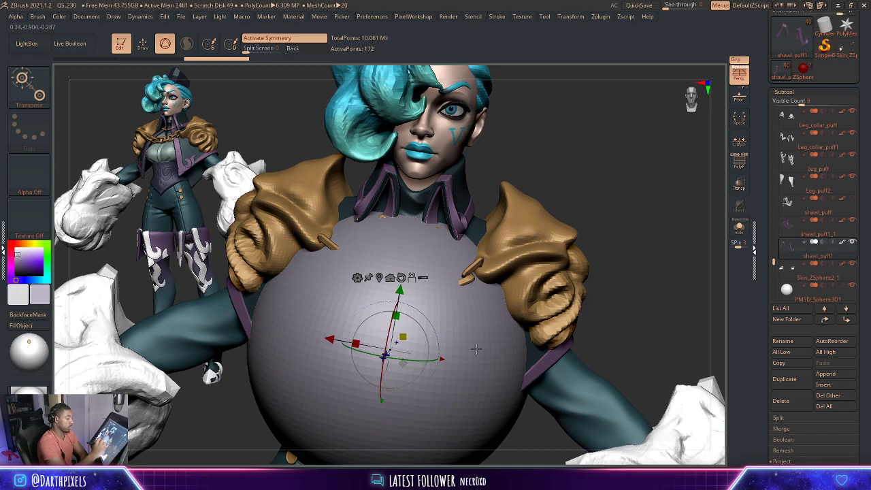
mouse_move(403, 337)
mouse_down()
mouse_move(591, 185)
mouse_move(509, 198)
mouse_up()
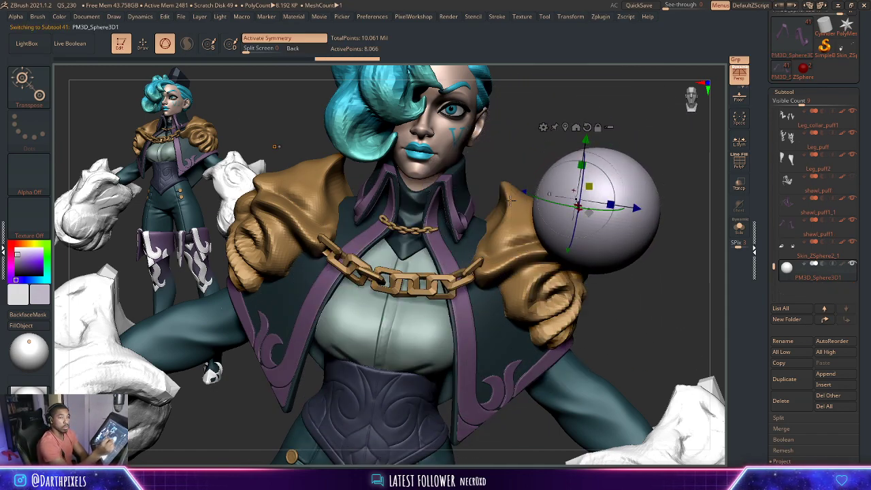
key(q)
- Replace the sphere with the Snap Top Half stud from the IMM Clothing Hooks brush
key(b)
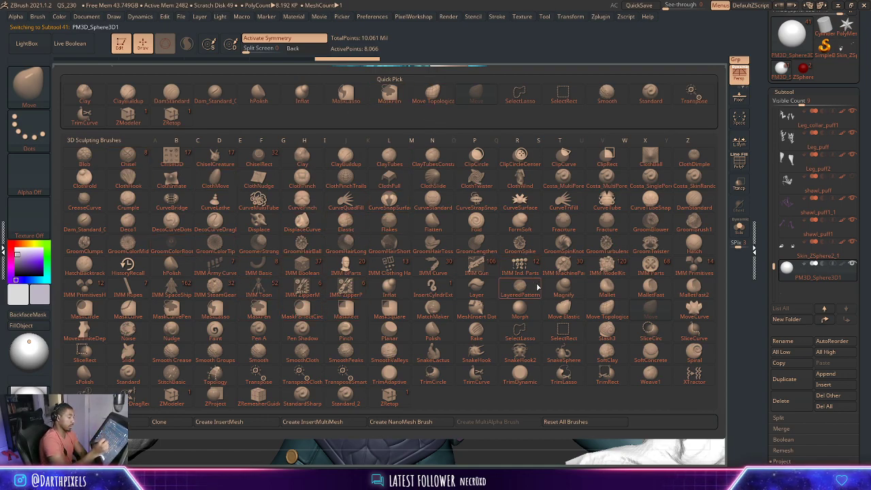
click(393, 273)
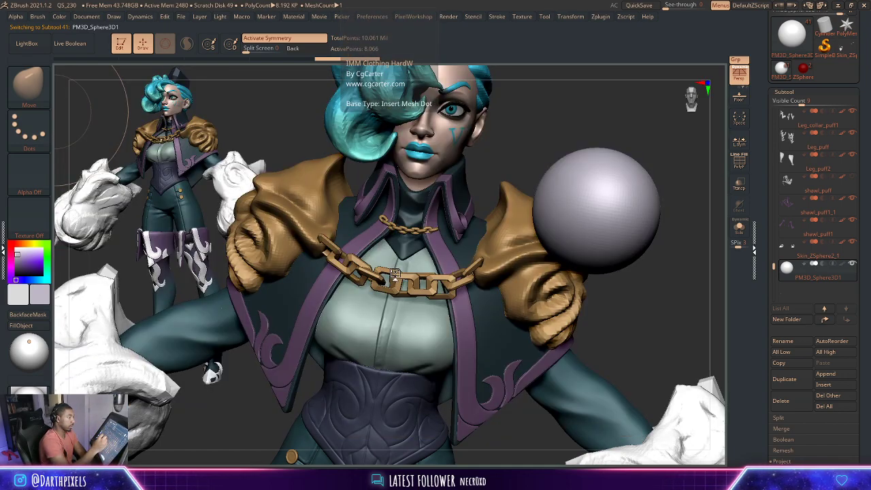
scroll(72, 259, down, 1)
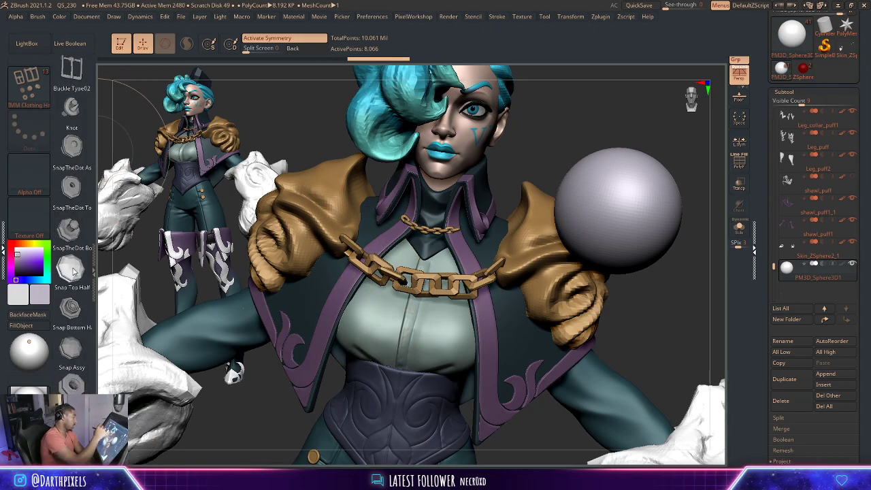
key(r)
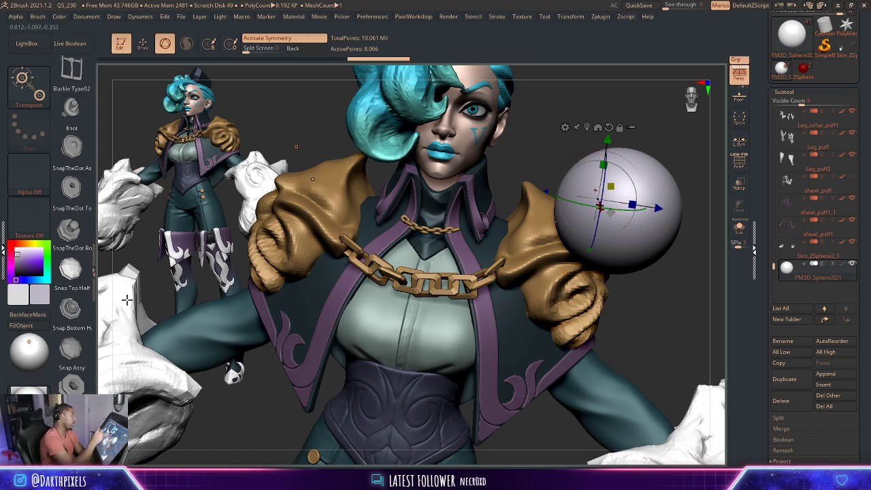
click(77, 272)
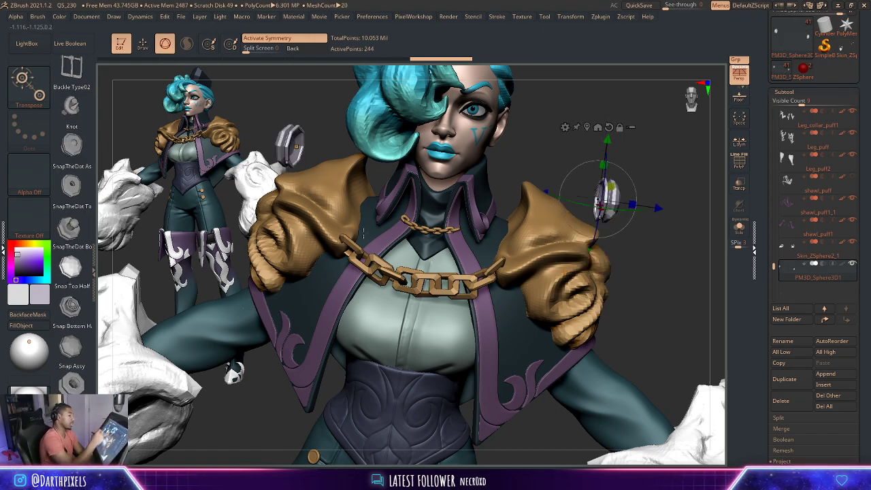
drag(655, 181, 659, 187)
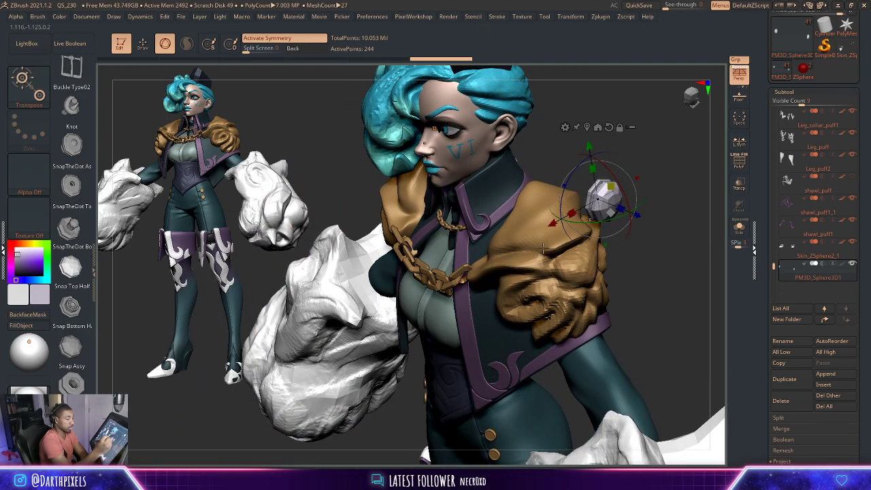
- Fill the gem stud with tan-gold, then move it onto the jacket collar and scale it down
key(c)
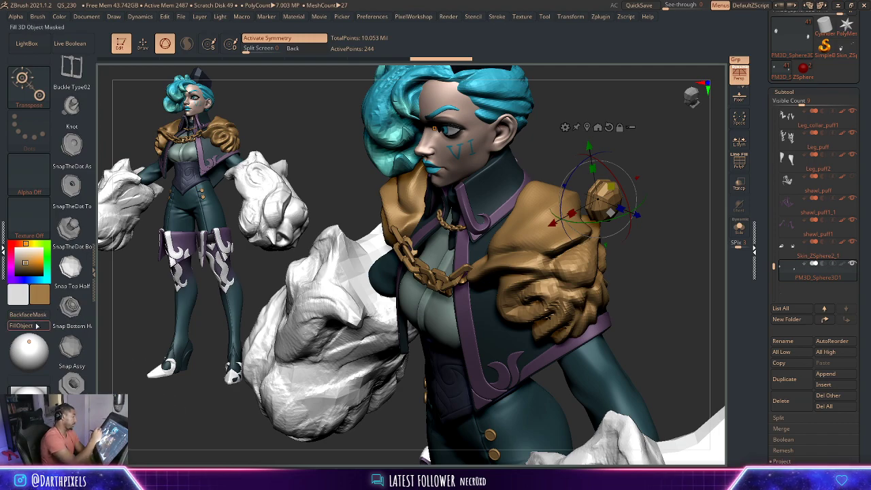
drag(607, 213, 521, 216)
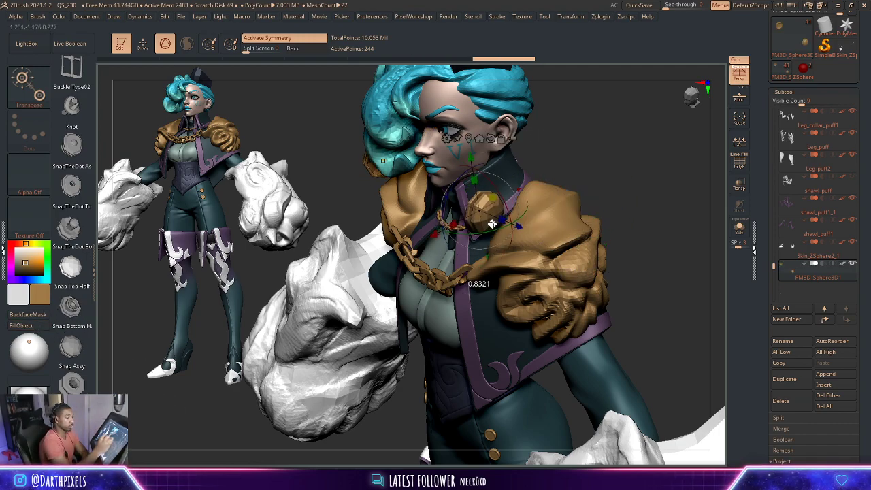
drag(538, 163, 613, 167)
alt+drag(613, 204, 477, 197)
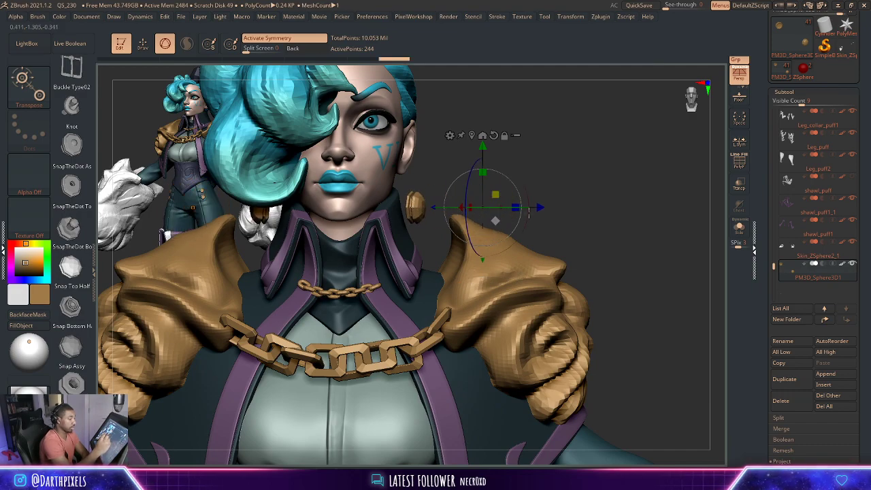
drag(646, 150, 738, 141)
click(739, 142)
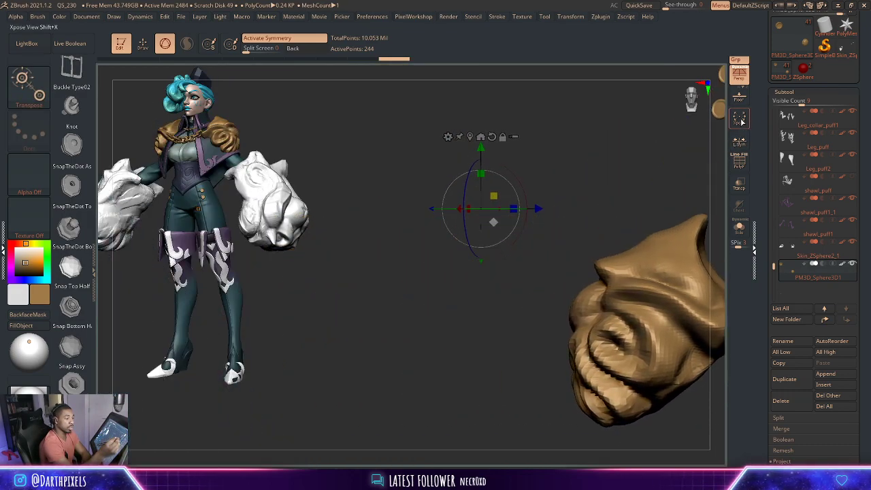
- Exit Xpose, enable Local Symmetry and mirror the gem stud onto both collar sides
click(741, 144)
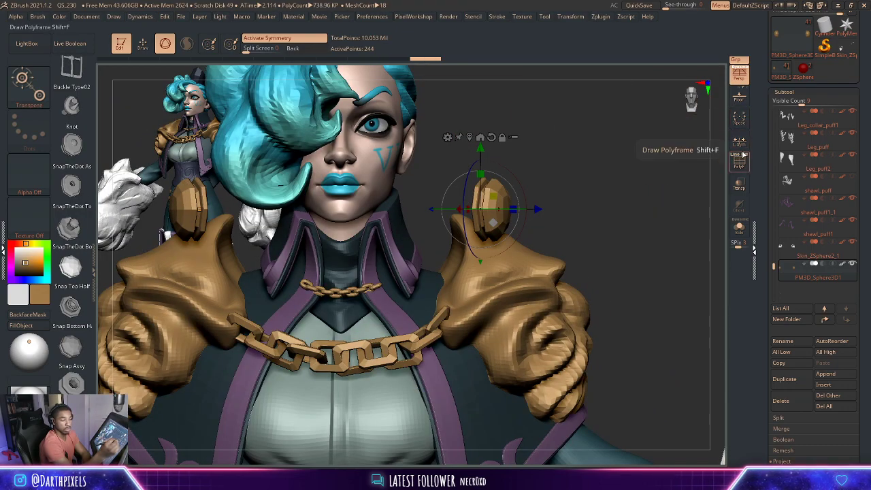
click(739, 142)
mouse_move(492, 196)
mouse_down()
mouse_move(492, 229)
mouse_move(494, 218)
mouse_move(382, 324)
mouse_move(563, 184)
mouse_up()
- Solo the stud, orbit around it, and toggle Dynamic Subdiv and PolyF to inspect it
click(738, 227)
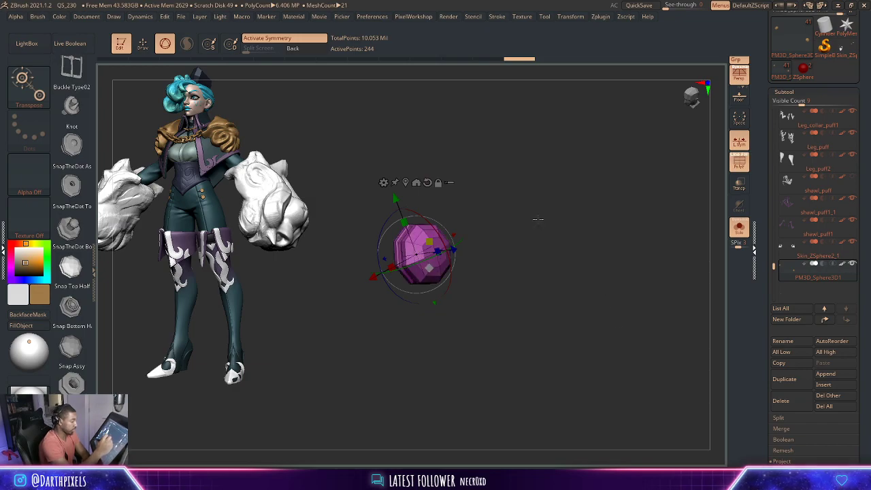
mouse_move(567, 251)
mouse_down()
mouse_move(564, 213)
mouse_move(583, 208)
mouse_move(590, 216)
mouse_move(599, 199)
mouse_move(579, 227)
mouse_up()
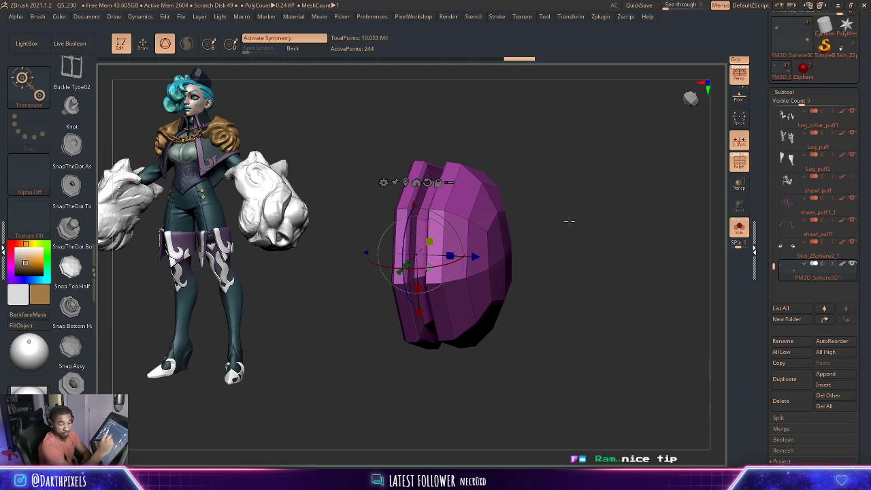
drag(569, 221, 574, 219)
key(d)
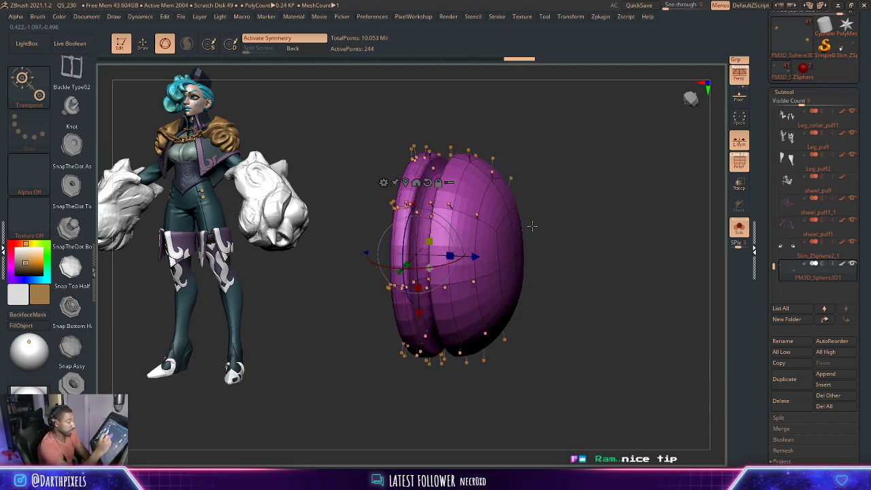
key(shift+d)
key(shift+f)
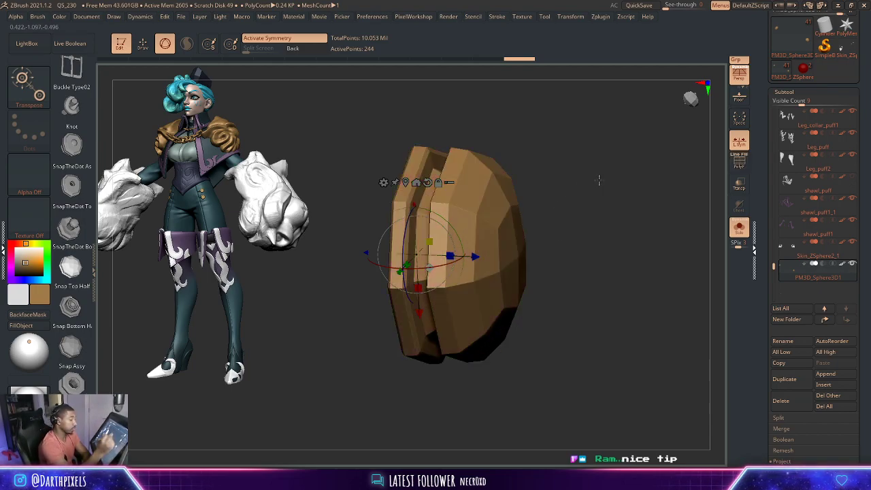
key(f)
key(shift+f)
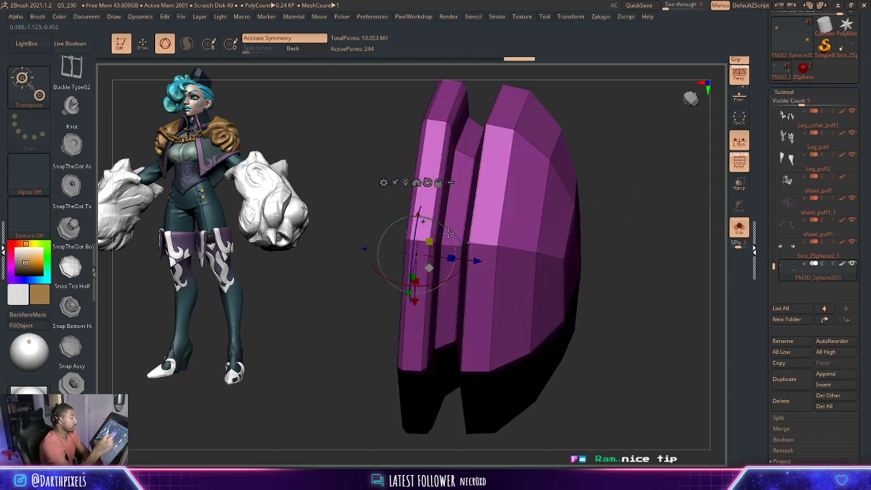
- Pick the ZModeler brush, then snap the stud to a front view in perspective
key(q)
click(34, 92)
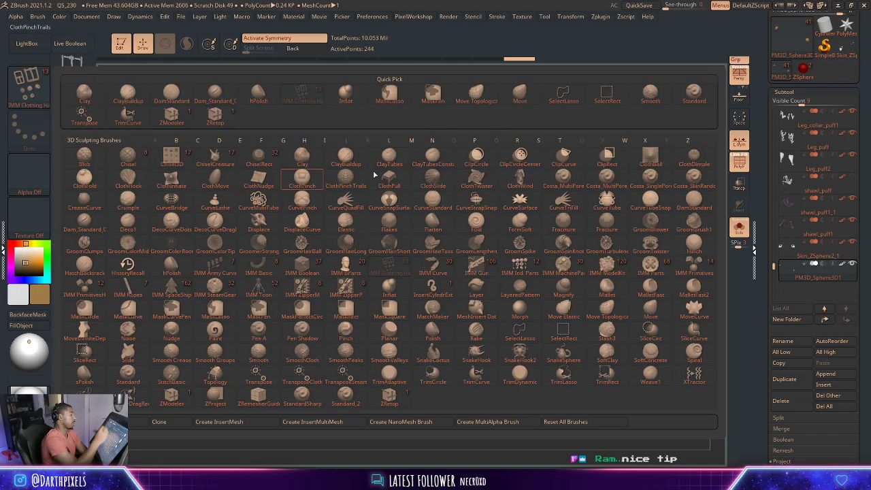
click(169, 121)
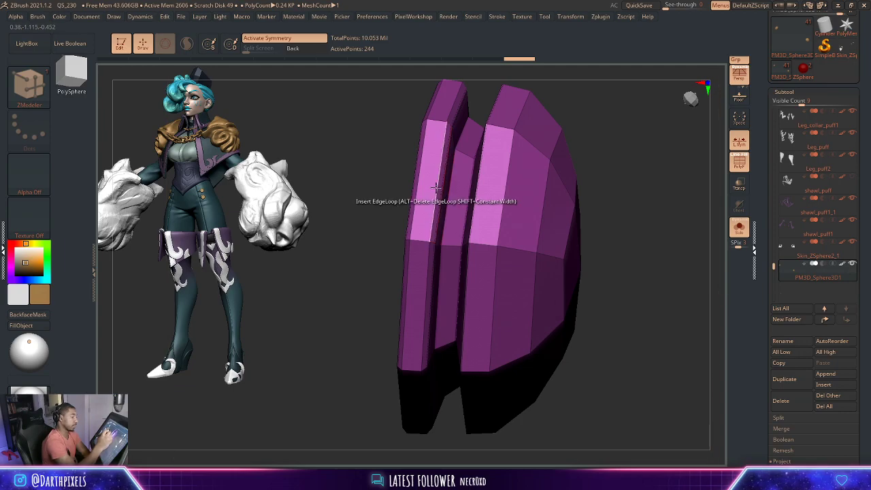
key(space)
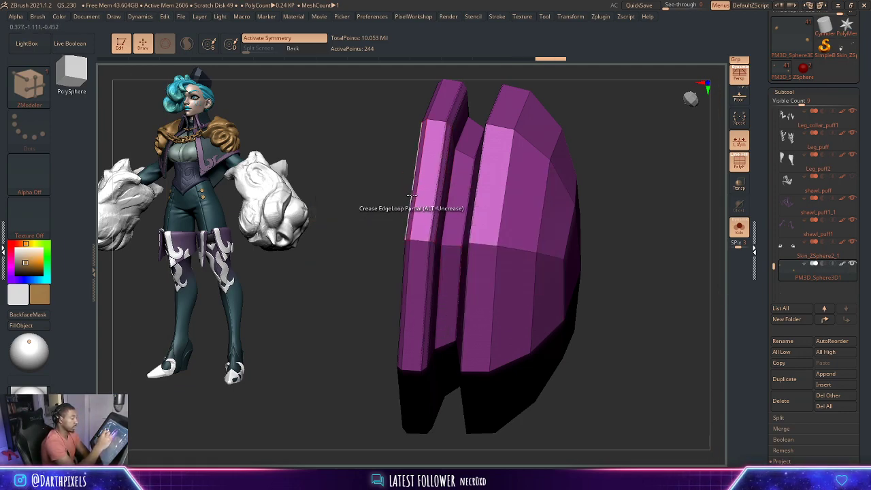
key(minus)
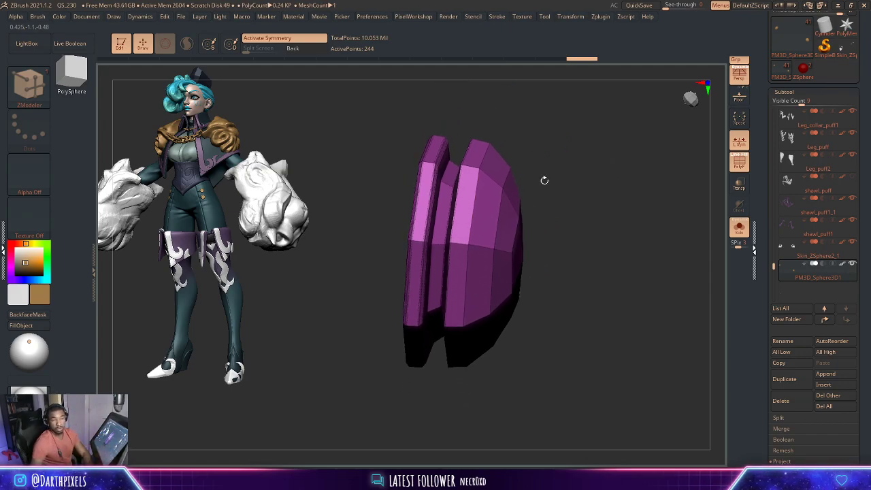
mouse_move(825, 25)
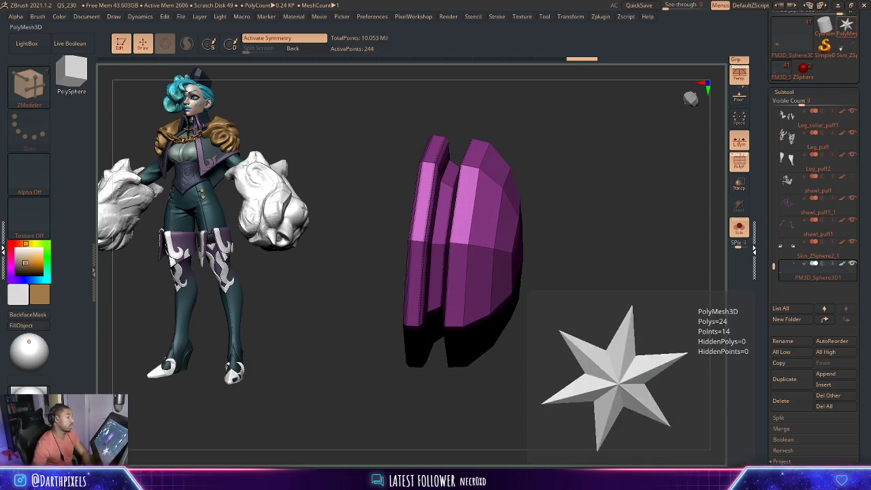
shift+drag(554, 169, 558, 173)
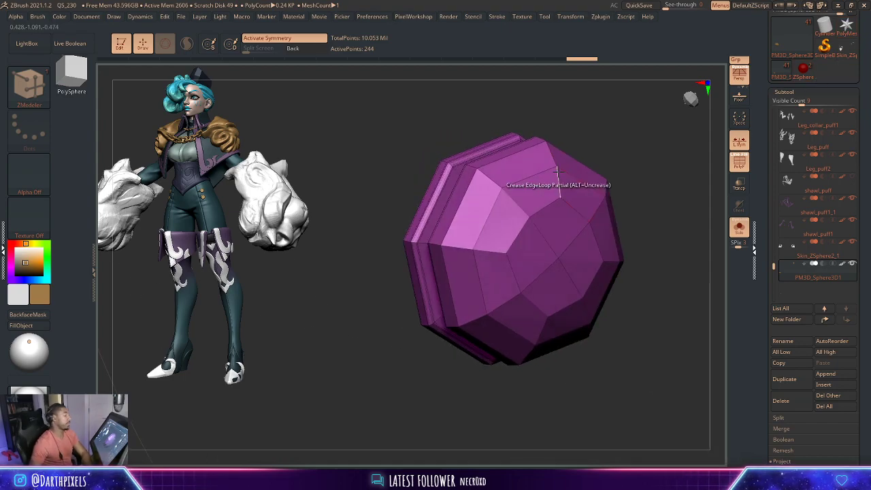
click(740, 231)
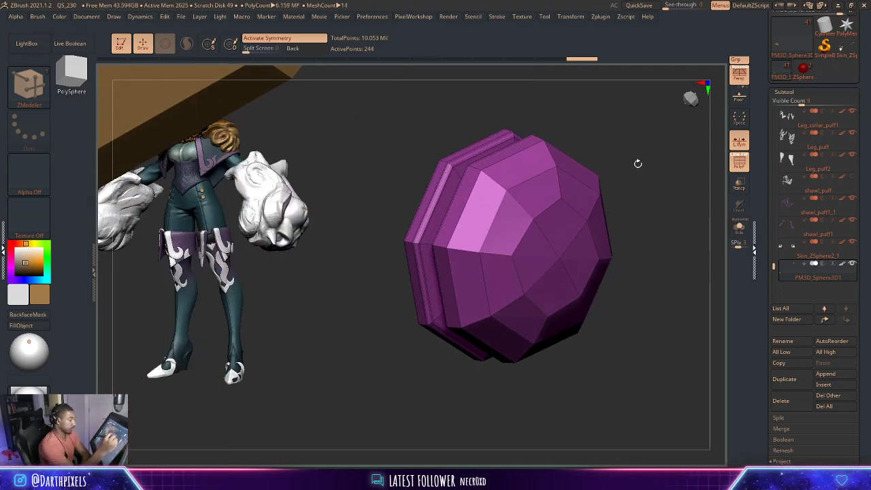
- Turn off PolyF and switch to Move, orbiting to a close side view of the collar
mouse_move(506, 155)
mouse_down()
mouse_move(552, 228)
mouse_move(488, 171)
mouse_move(509, 197)
mouse_move(507, 228)
mouse_move(565, 194)
mouse_move(645, 201)
mouse_move(592, 217)
mouse_up()
key(shift+f)
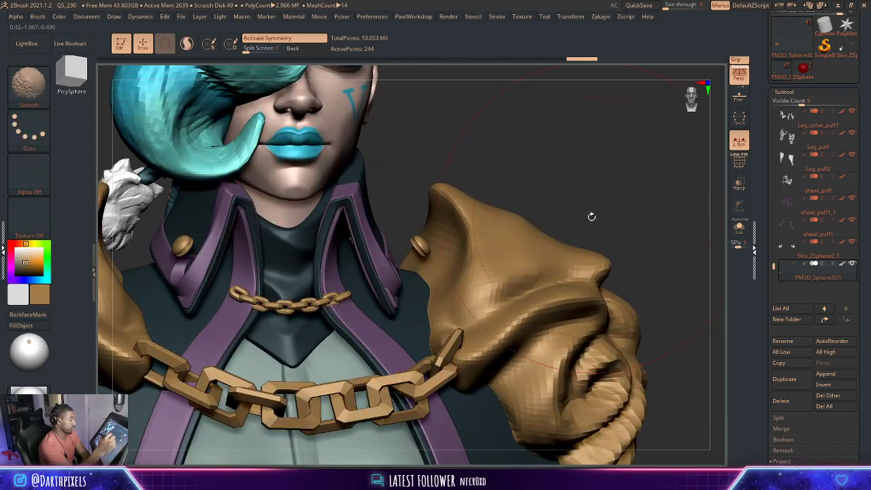
key(w)
mouse_move(558, 159)
mouse_down()
mouse_move(514, 267)
mouse_move(510, 229)
mouse_move(580, 207)
mouse_up()
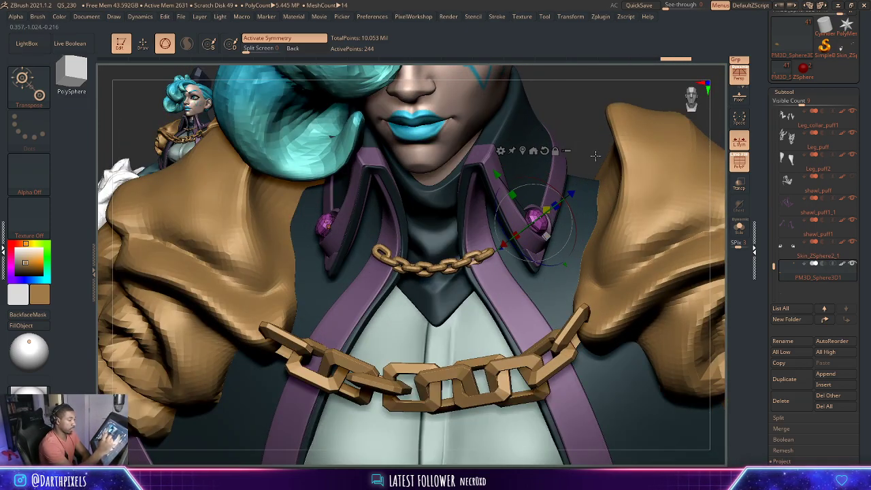
mouse_move(580, 207)
mouse_down()
mouse_move(558, 191)
mouse_move(496, 338)
mouse_move(544, 233)
mouse_up()
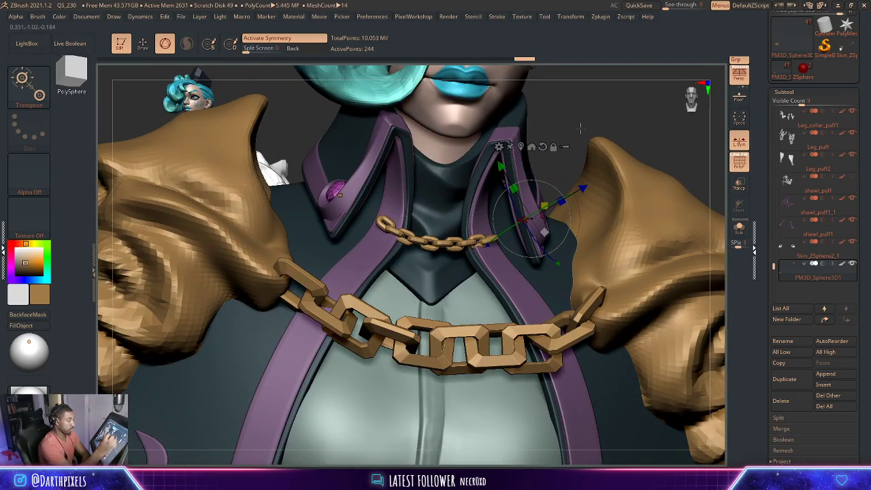
- Nudge and rotate the stud to sit flat on the collar, then zoom out
mouse_move(580, 129)
mouse_down()
mouse_move(565, 213)
mouse_move(545, 235)
mouse_up()
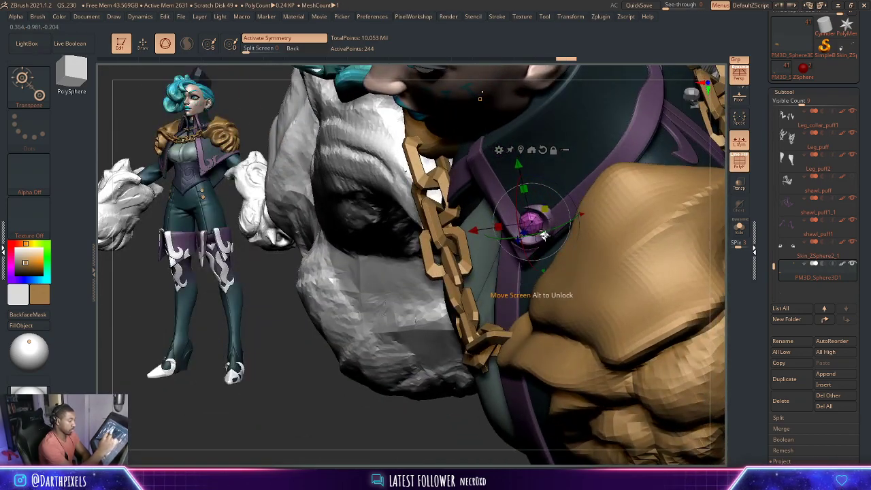
mouse_move(424, 363)
mouse_down()
mouse_move(233, 350)
mouse_move(564, 226)
mouse_up()
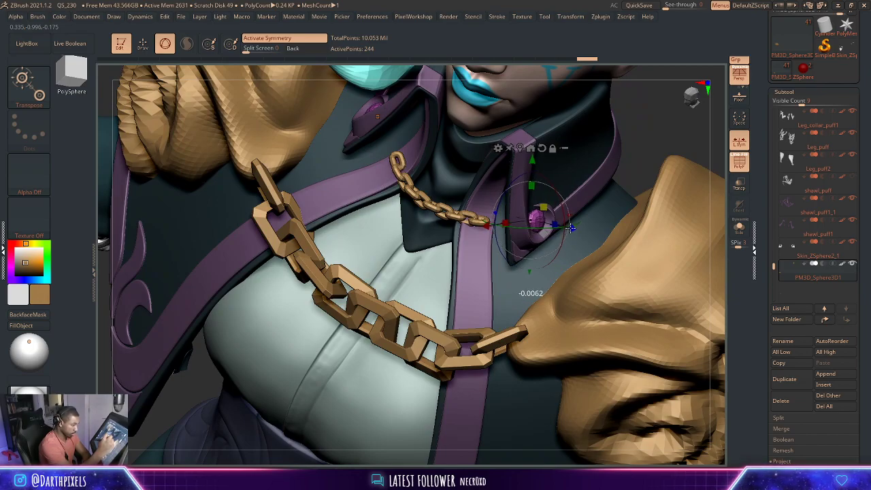
key(f)
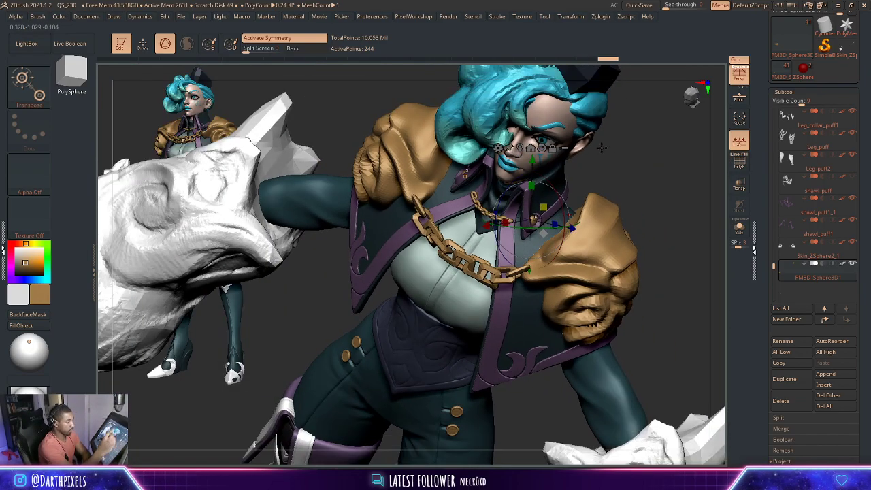
mouse_move(639, 147)
mouse_down()
mouse_move(628, 173)
mouse_move(600, 170)
mouse_move(530, 219)
mouse_up()
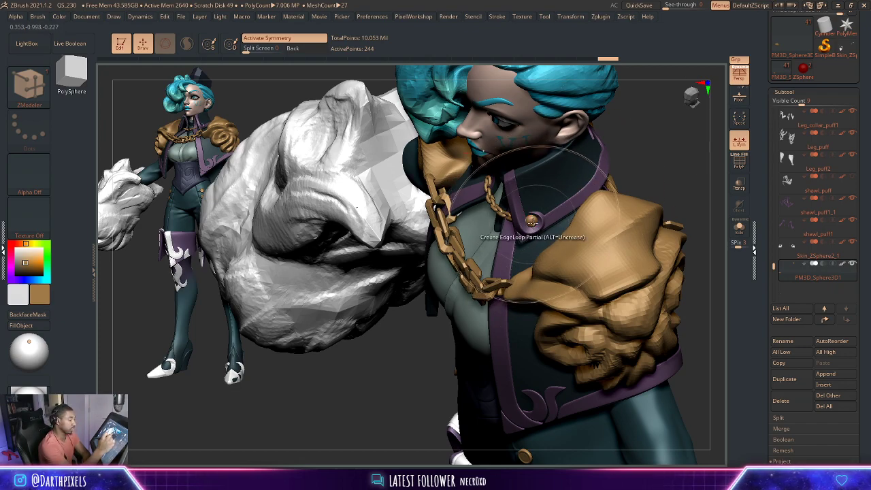
drag(532, 221, 638, 133)
mouse_move(601, 161)
mouse_down()
mouse_move(609, 196)
mouse_move(633, 179)
mouse_move(618, 136)
mouse_move(586, 157)
mouse_move(497, 179)
mouse_up()
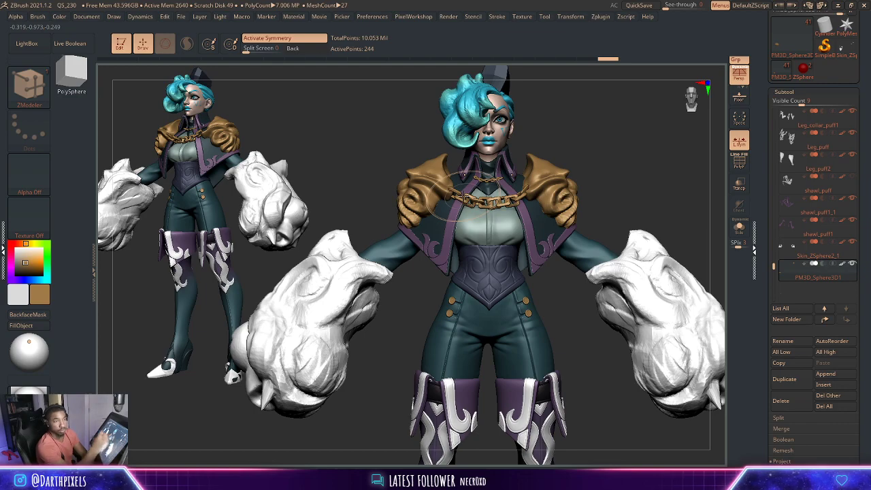
- Apply the stud's Dynamic Subdiv in Tool > Geometry and divide it once more with Ctrl+D
mouse_move(613, 129)
mouse_down()
mouse_move(584, 117)
mouse_move(564, 147)
mouse_up()
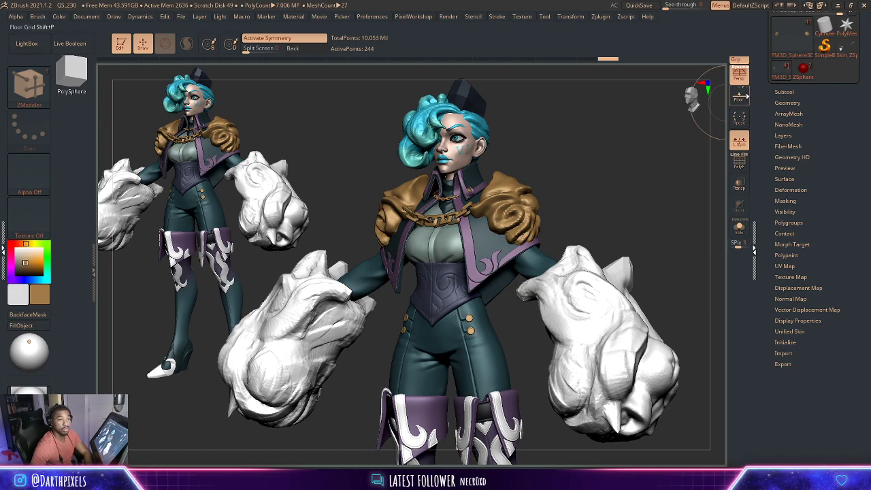
click(800, 103)
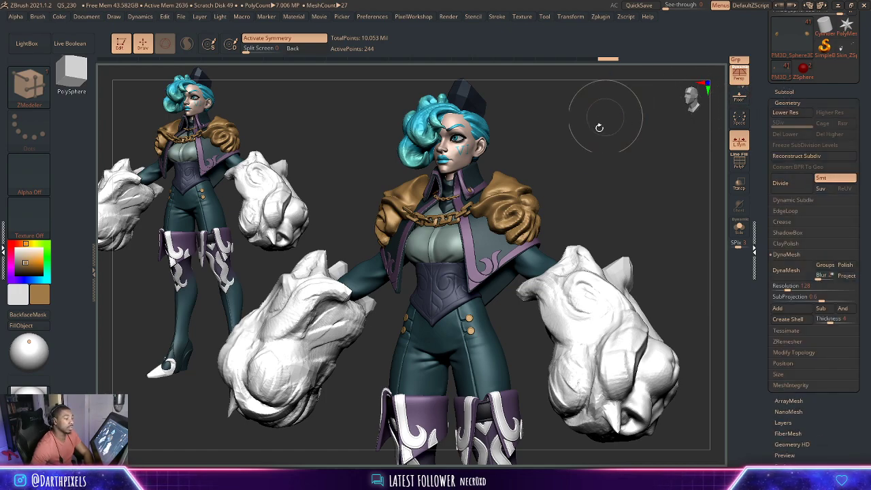
alt+drag(564, 121, 654, 218)
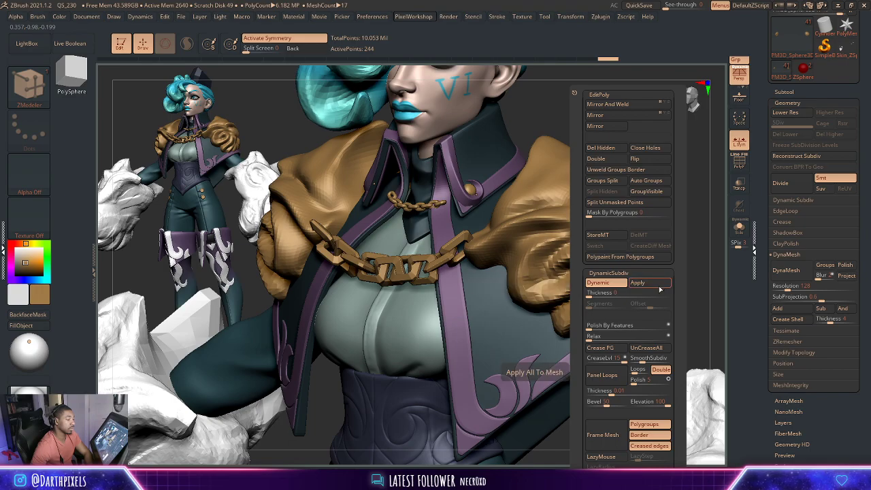
click(656, 283)
key(ctrl+d)
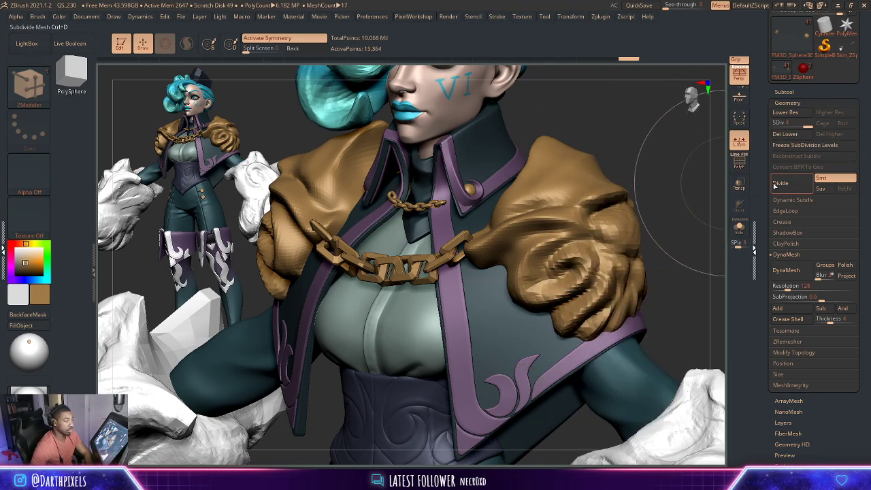
- Frame the full-colour character full-body from the front with her collar studs
mouse_move(599, 124)
mouse_down()
mouse_move(570, 124)
mouse_move(599, 157)
mouse_move(586, 172)
mouse_move(566, 139)
mouse_up()
key(f)
key(f)
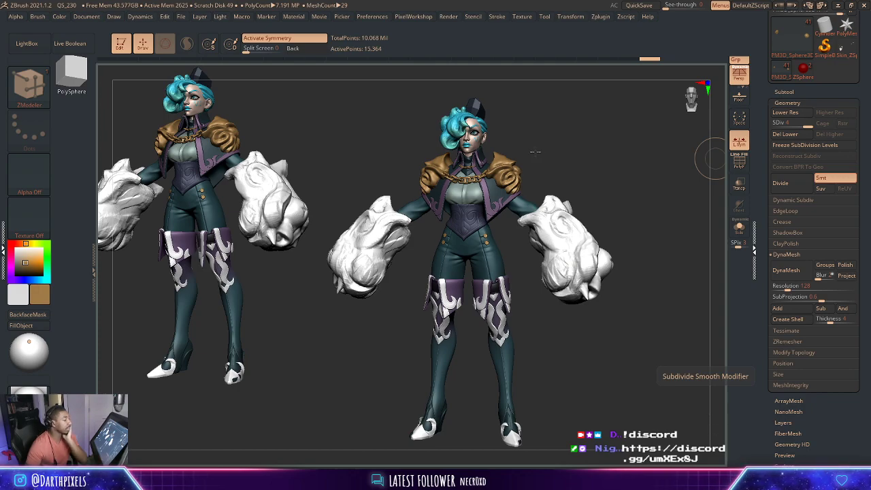
drag(532, 152, 537, 149)
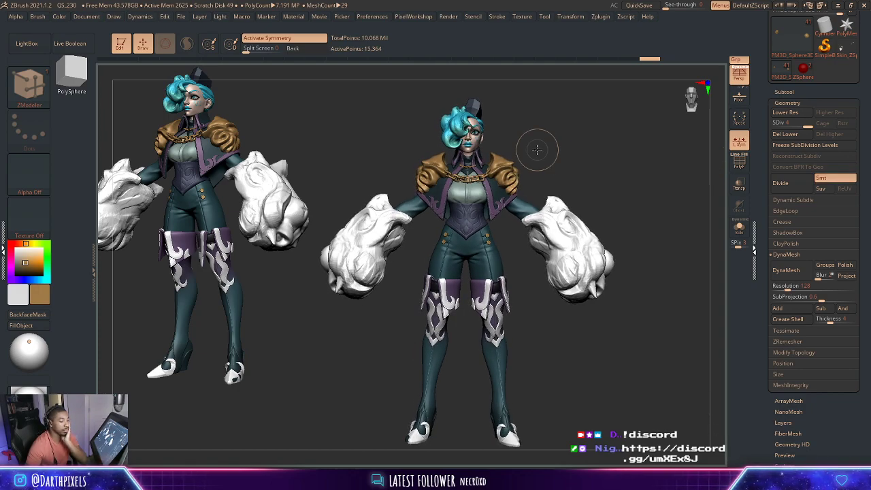